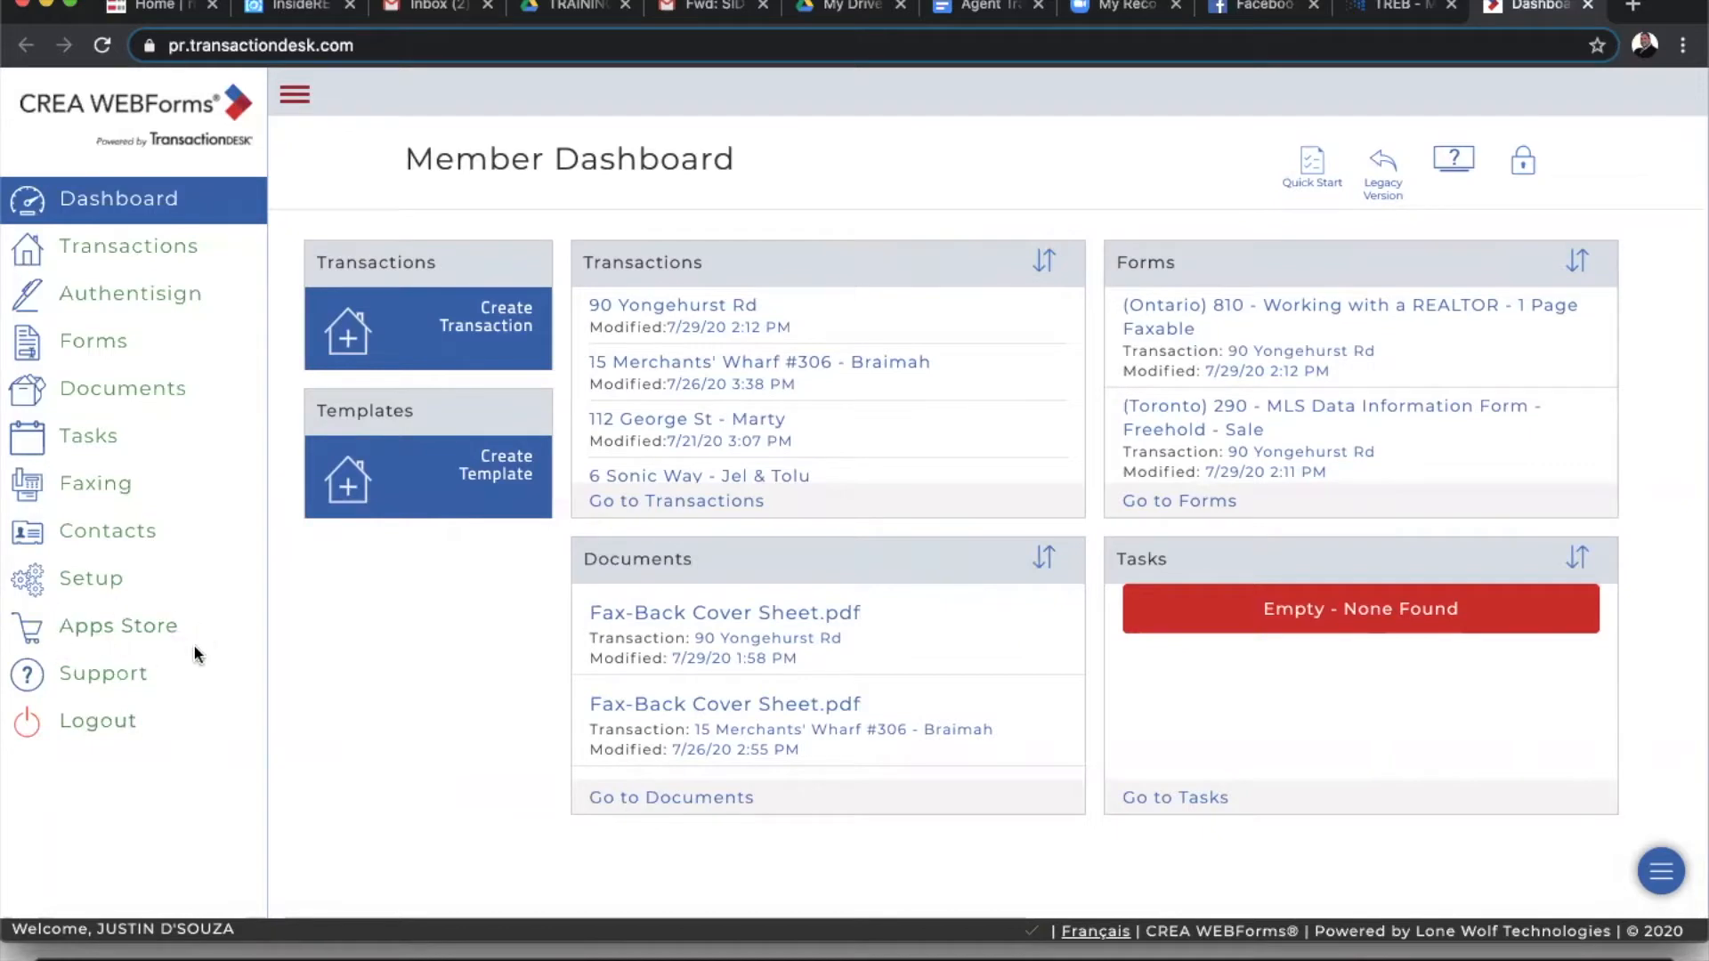
- Browse the apps store's transaction management and eSignature integrations, then return to the dashboard
click(297, 91)
click(32, 636)
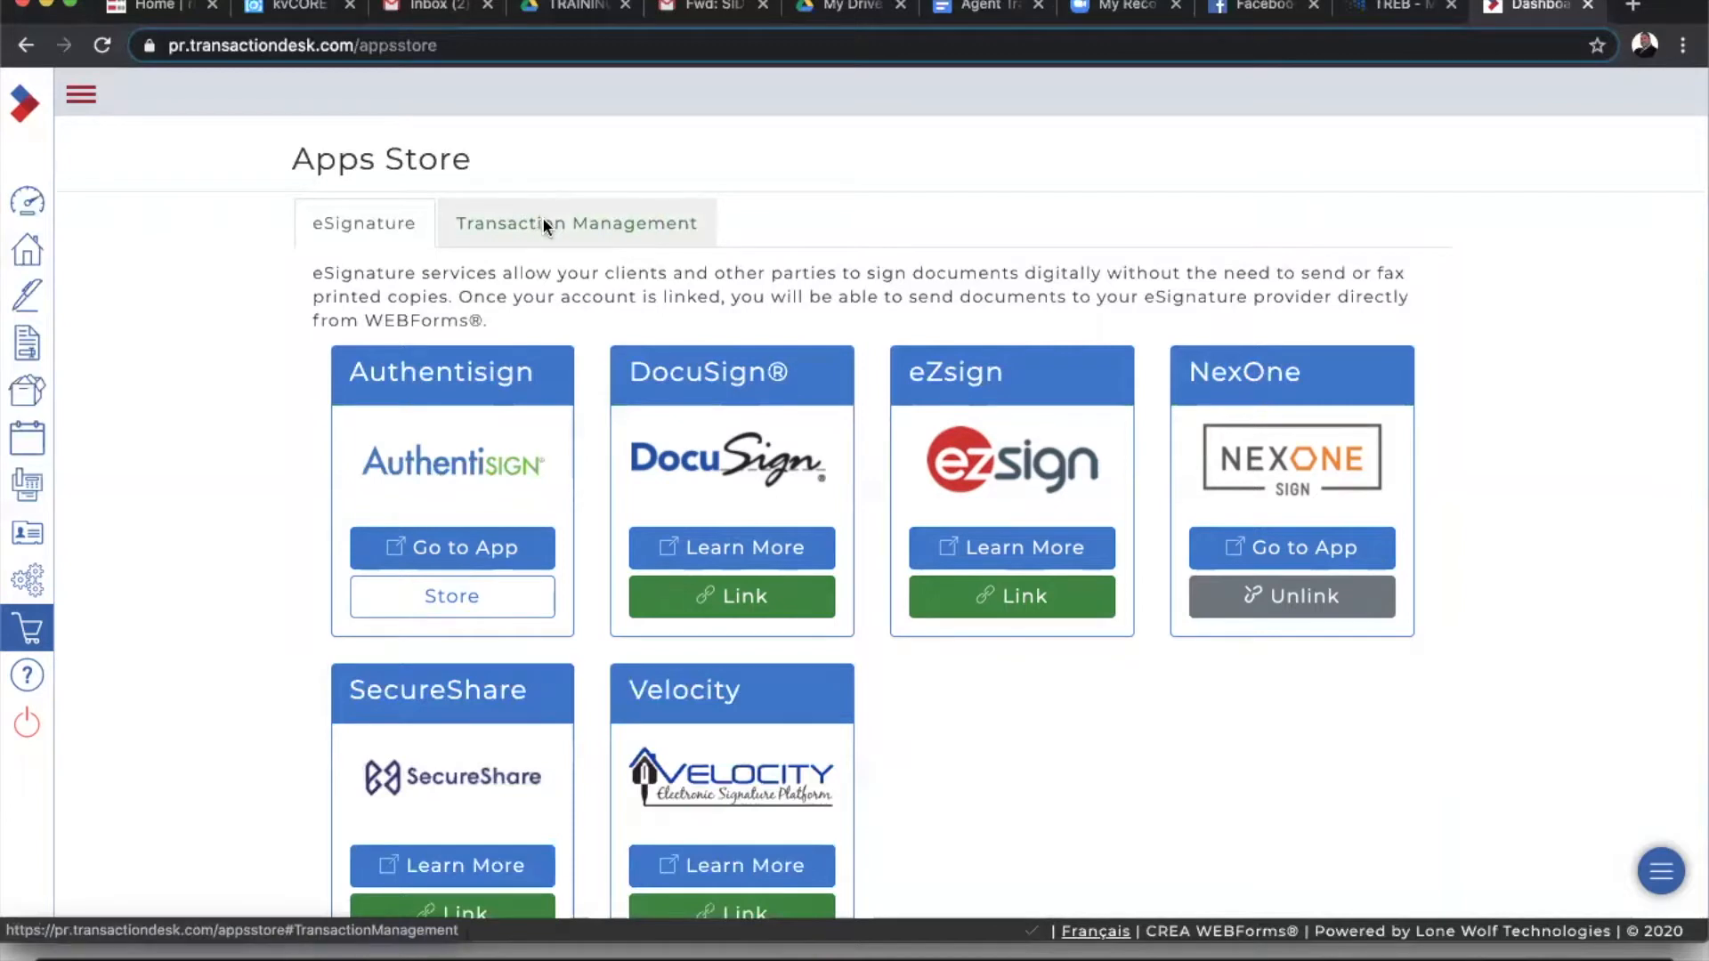
click(545, 224)
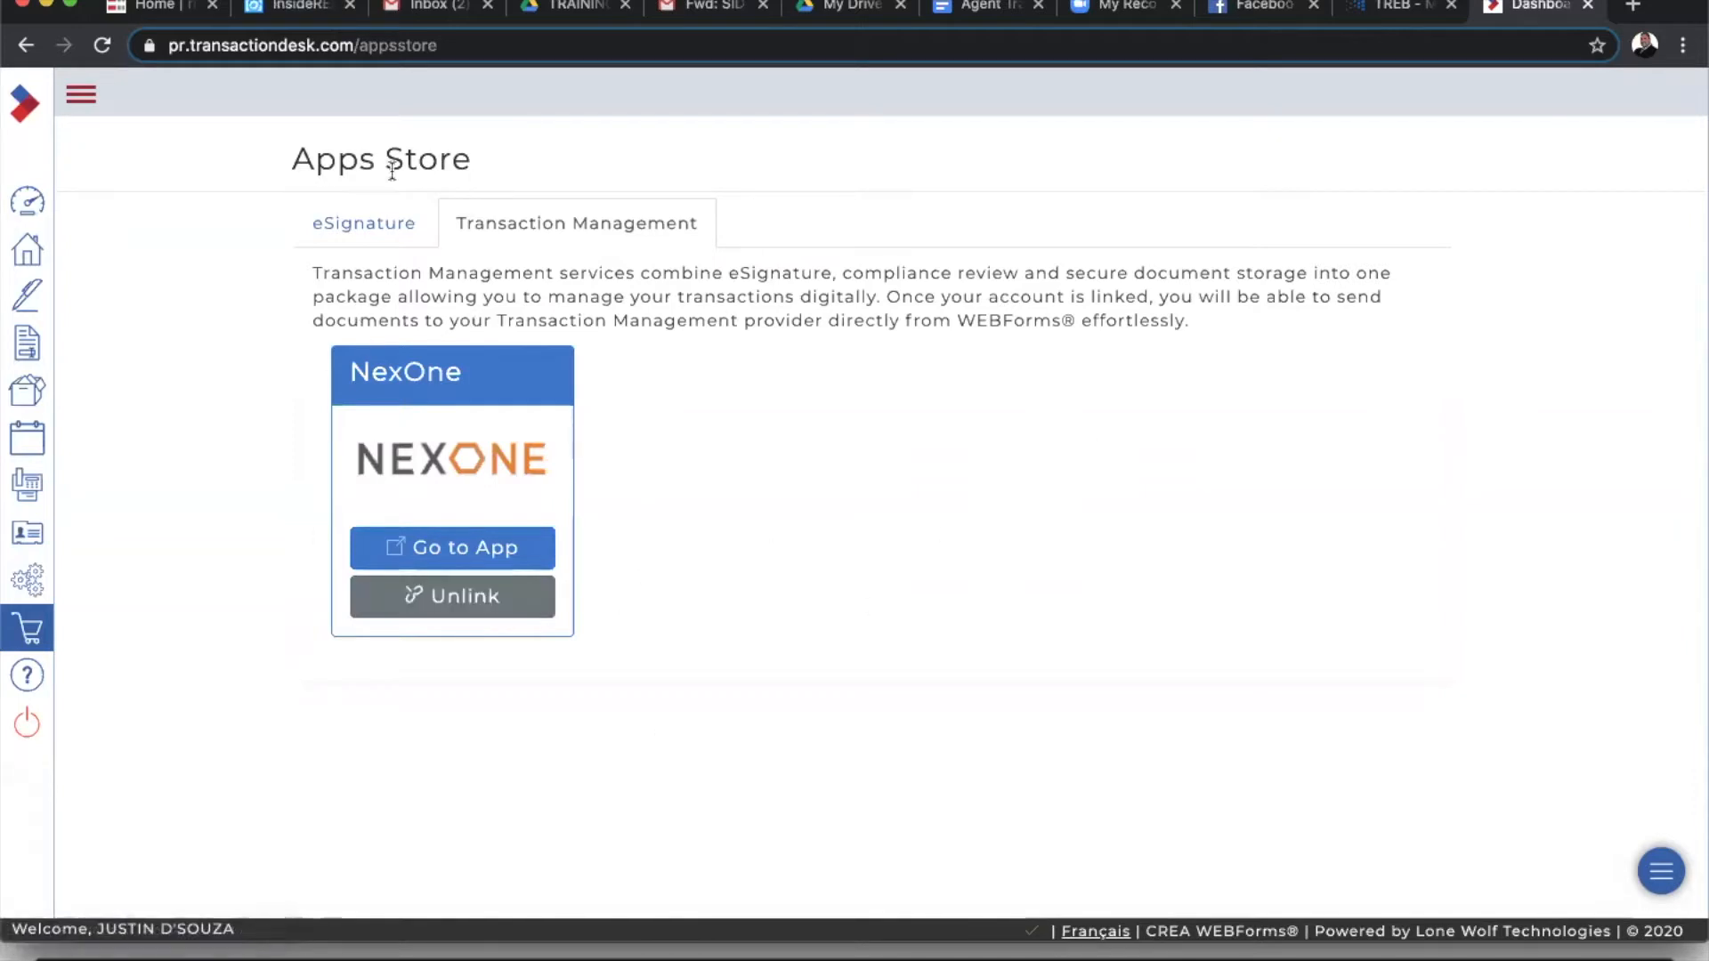
click(361, 222)
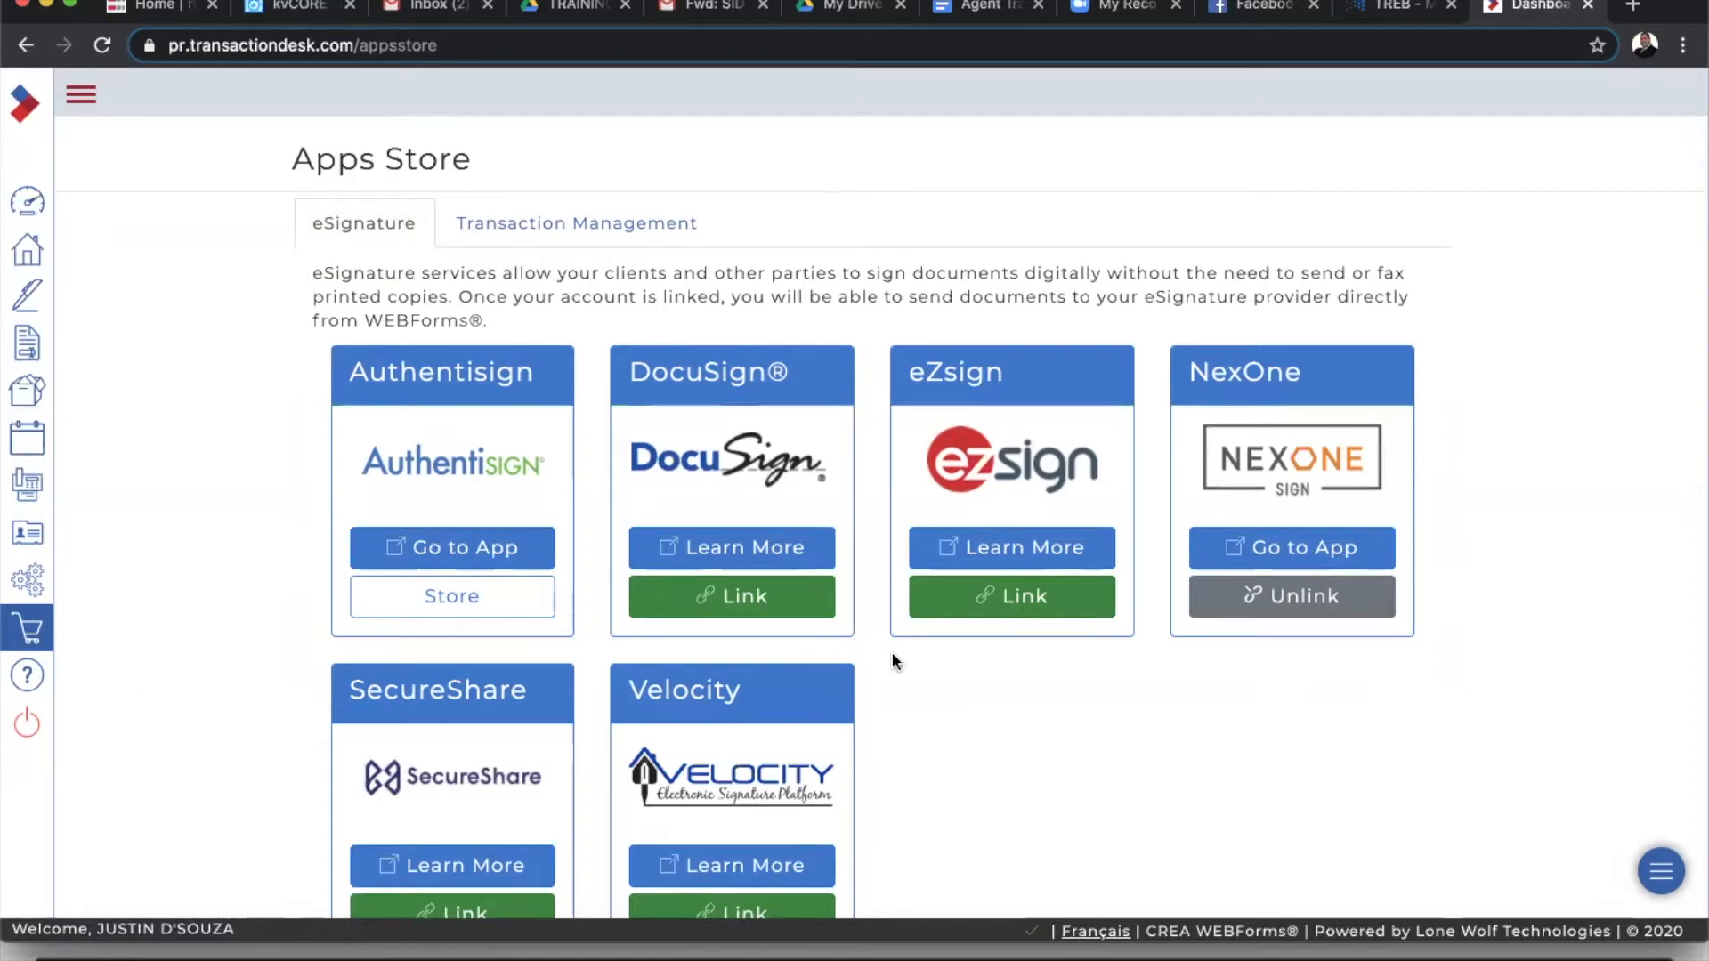
scroll(1171, 718, down, 2)
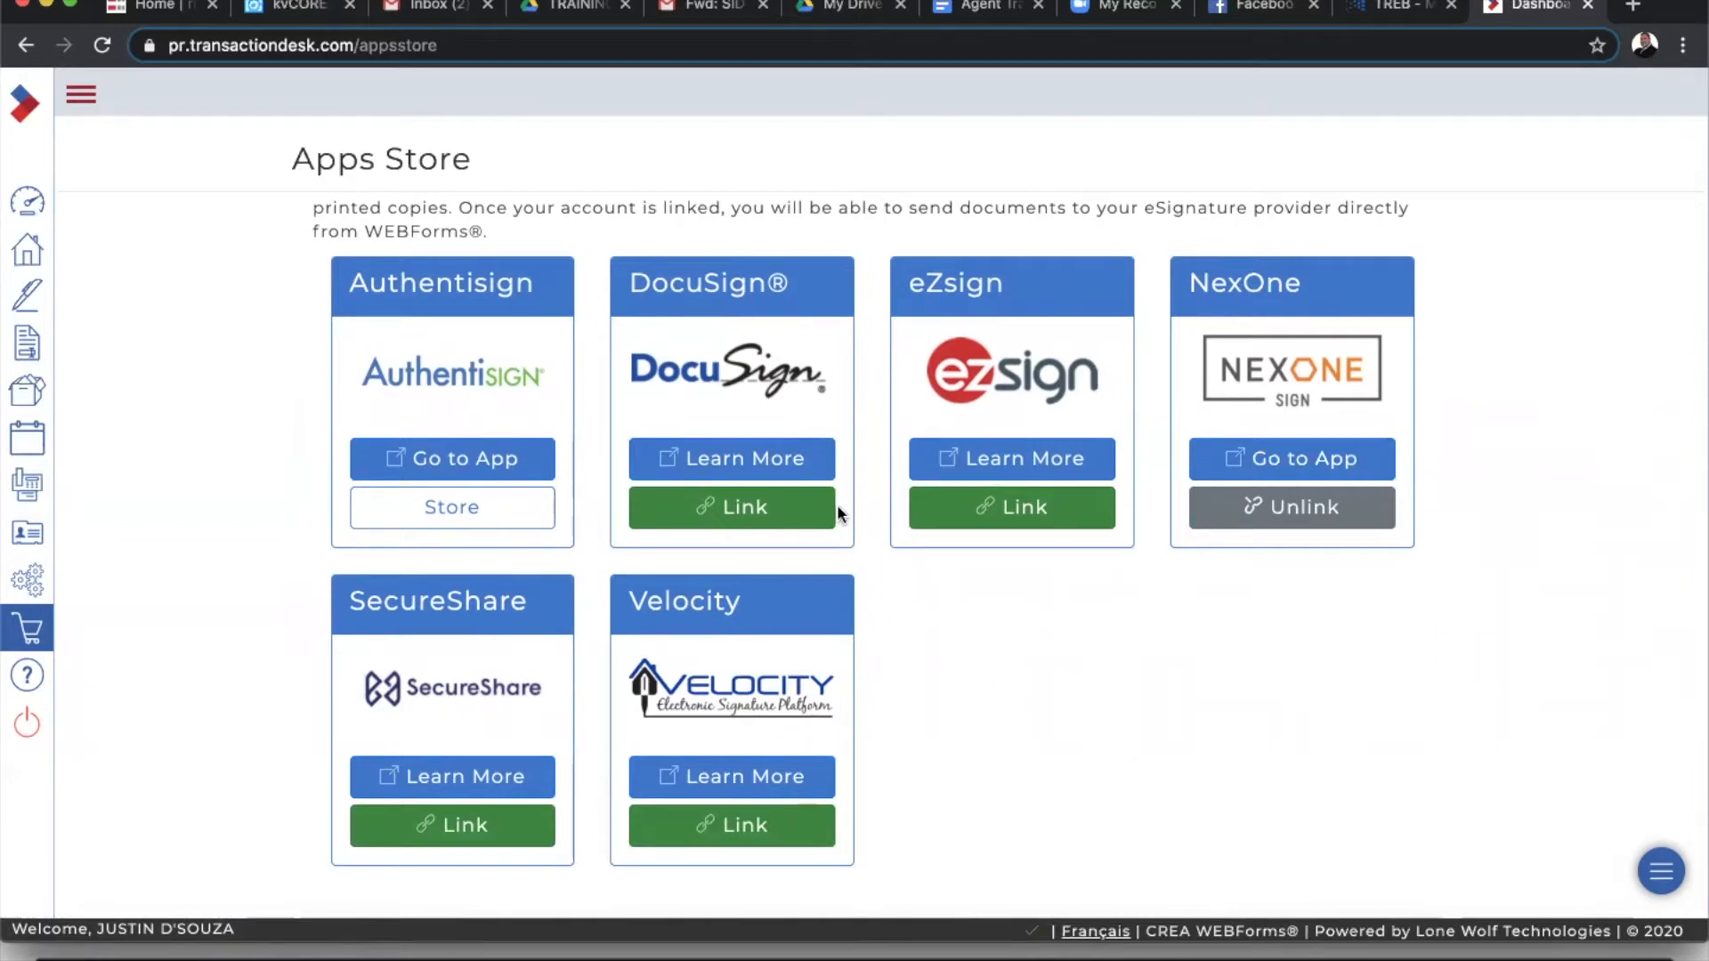
scroll(832, 503, up, 2)
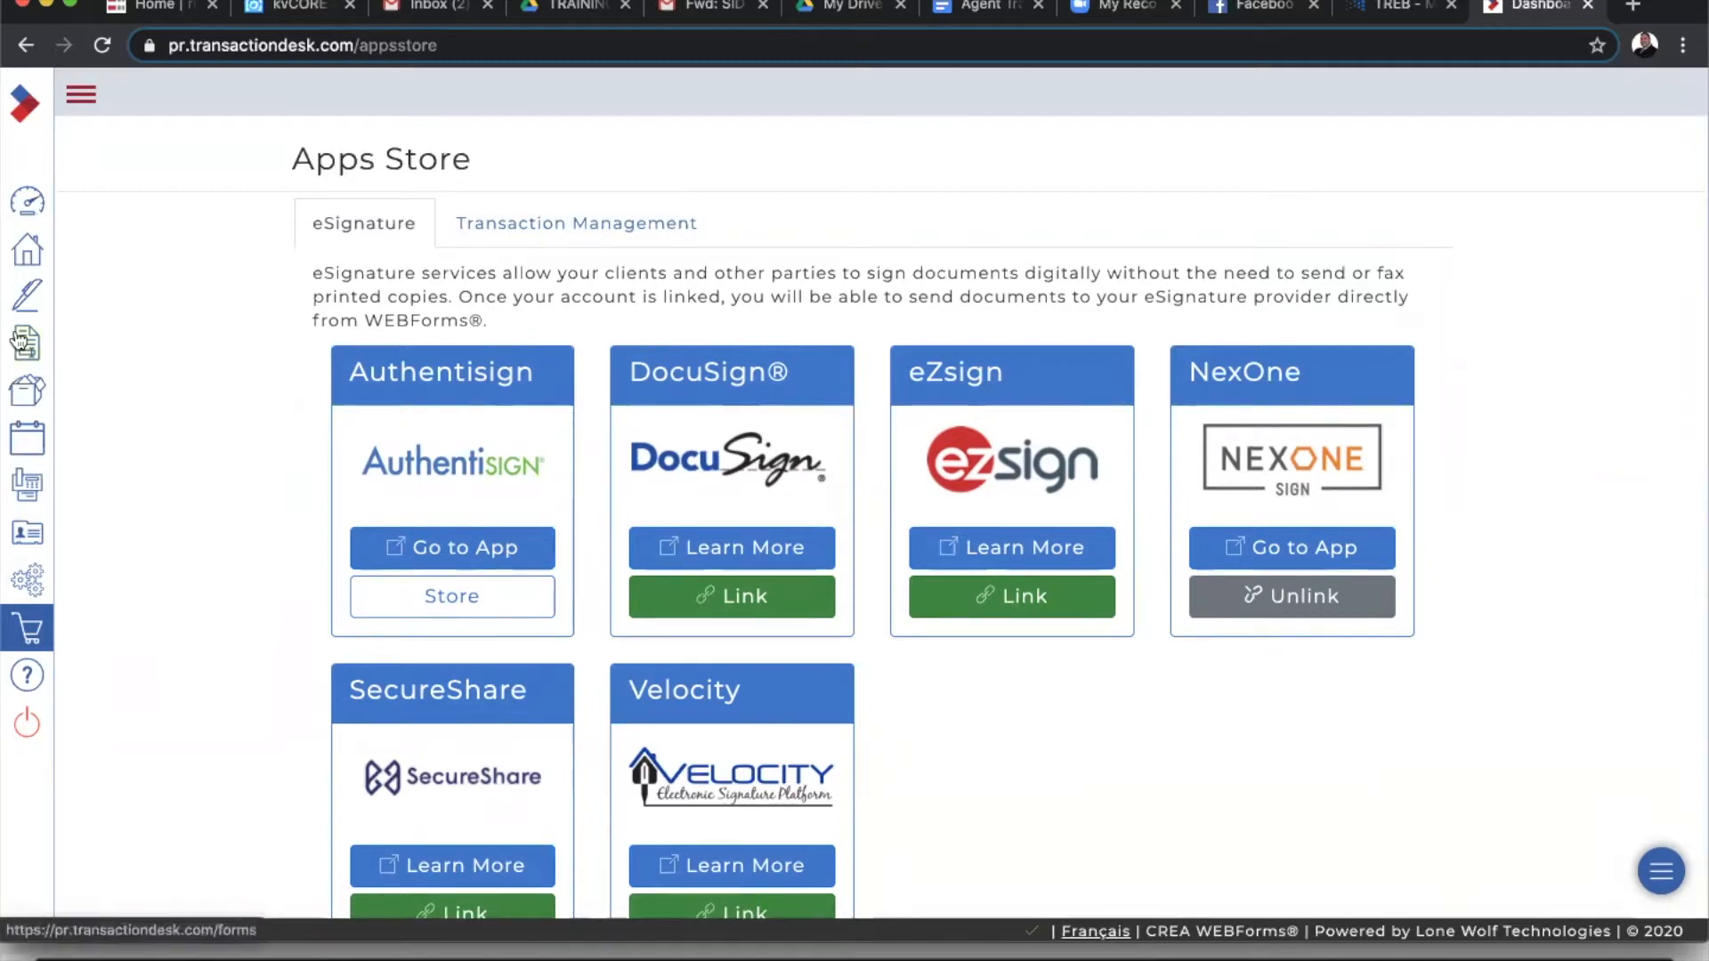
click(33, 204)
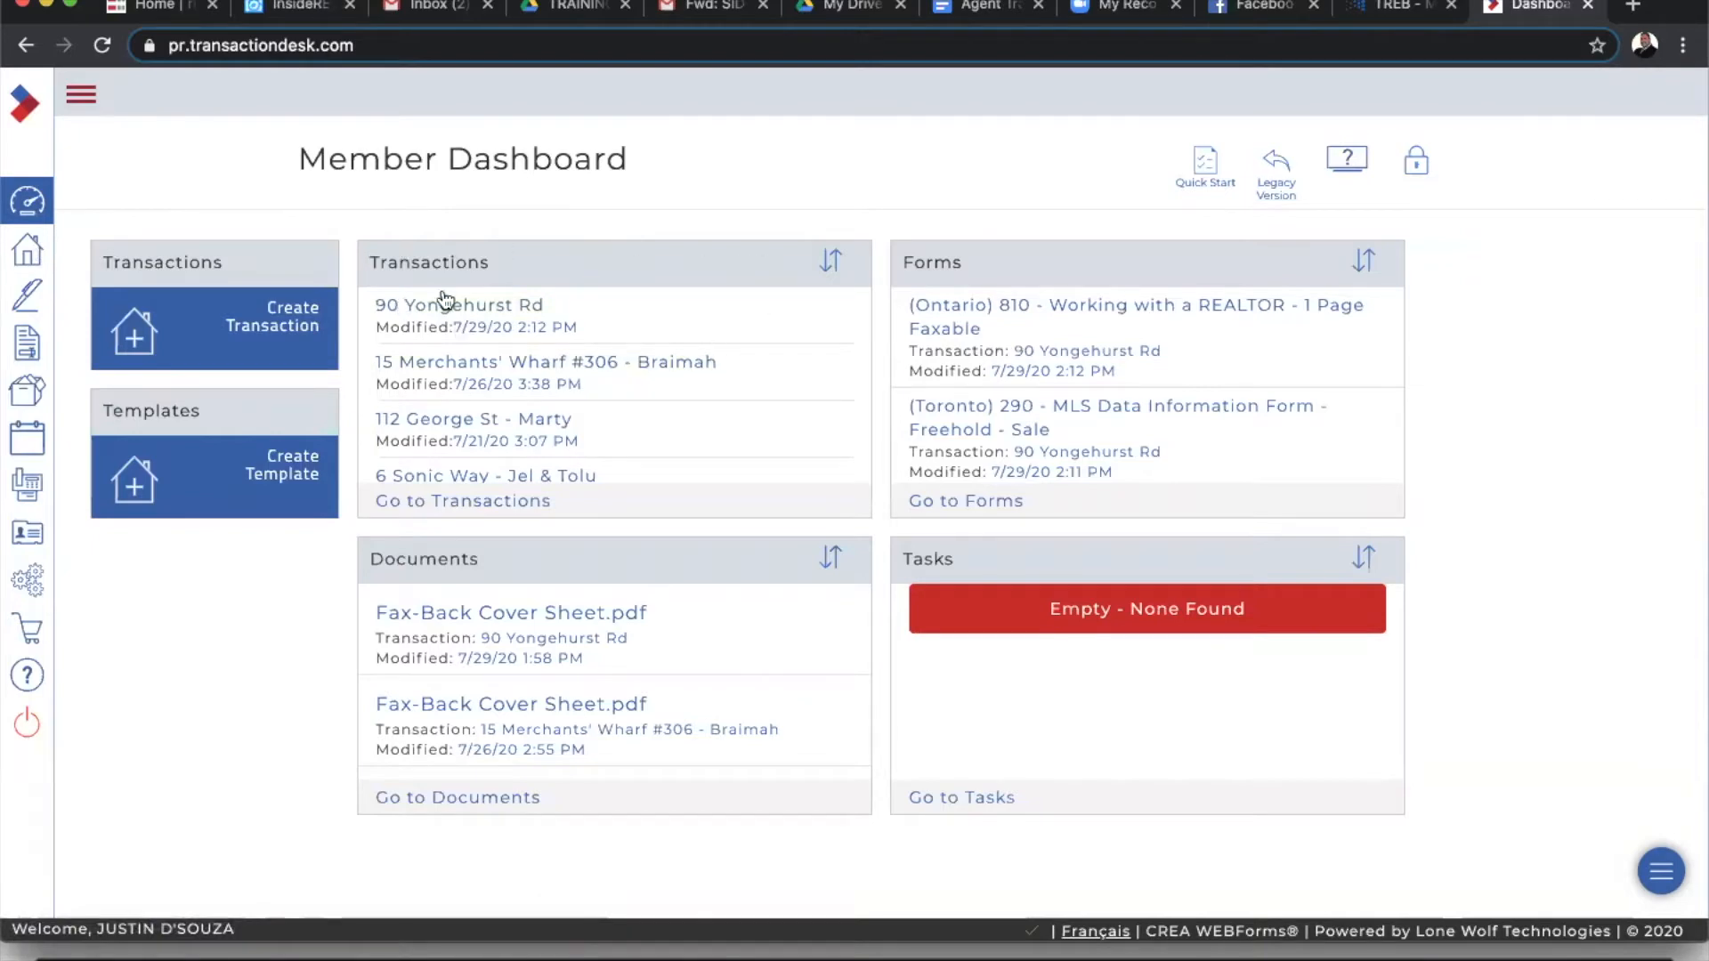
click(28, 255)
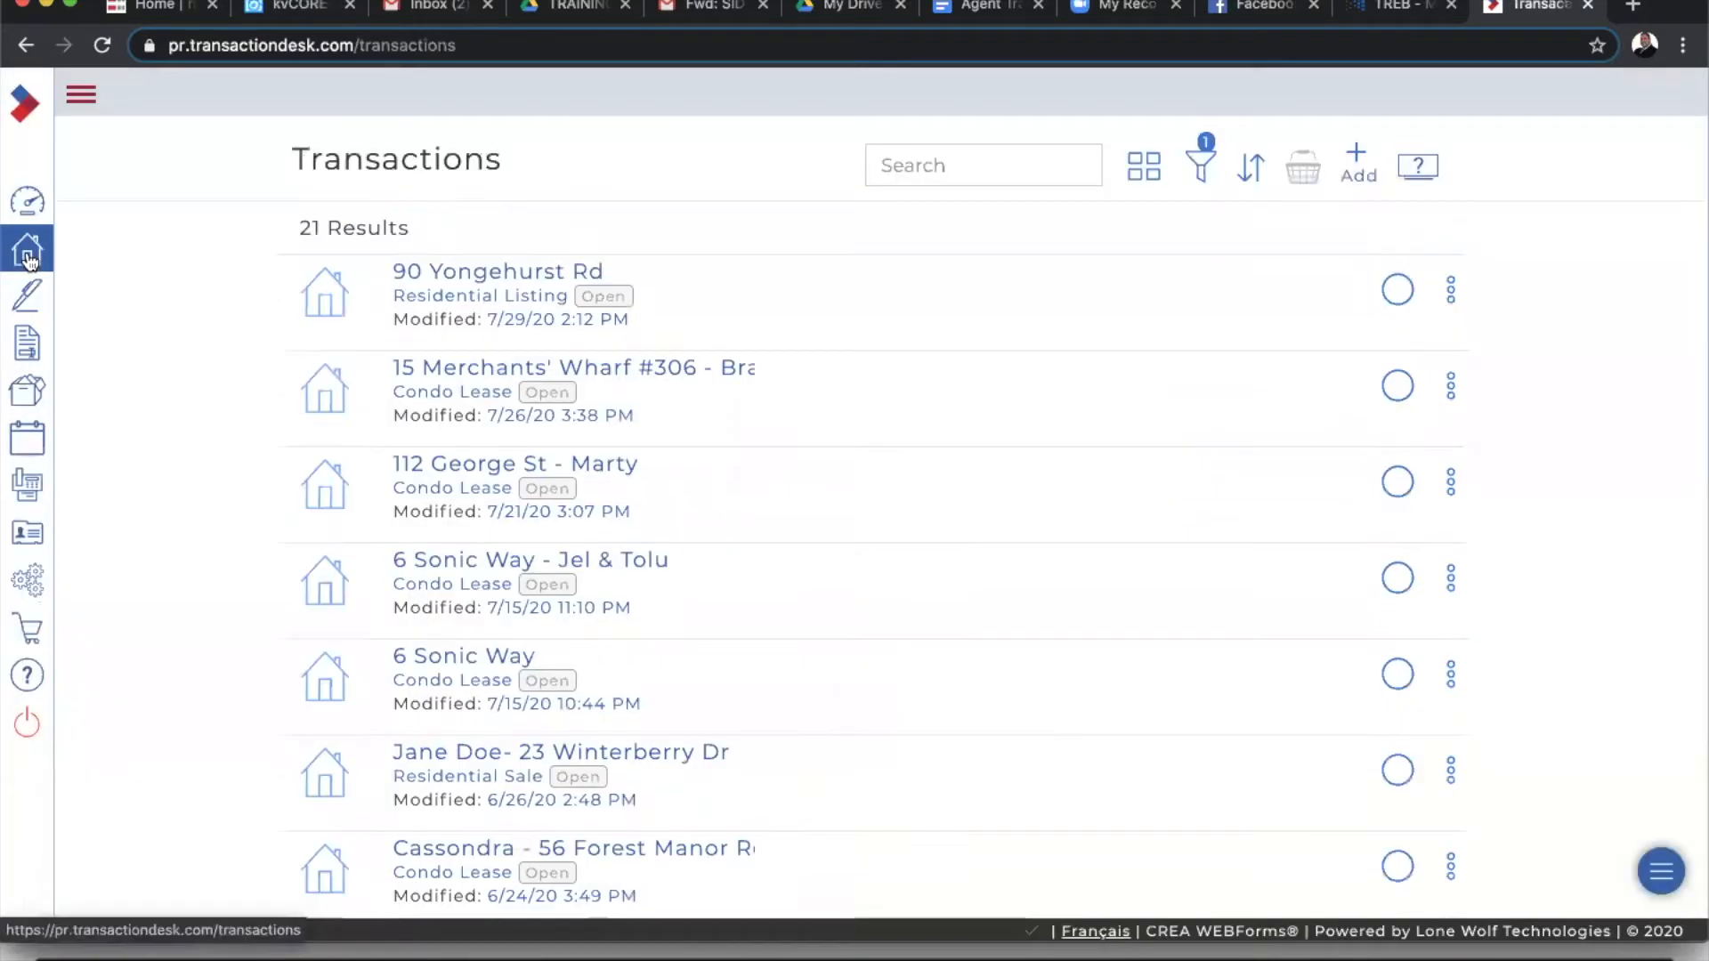
click(505, 267)
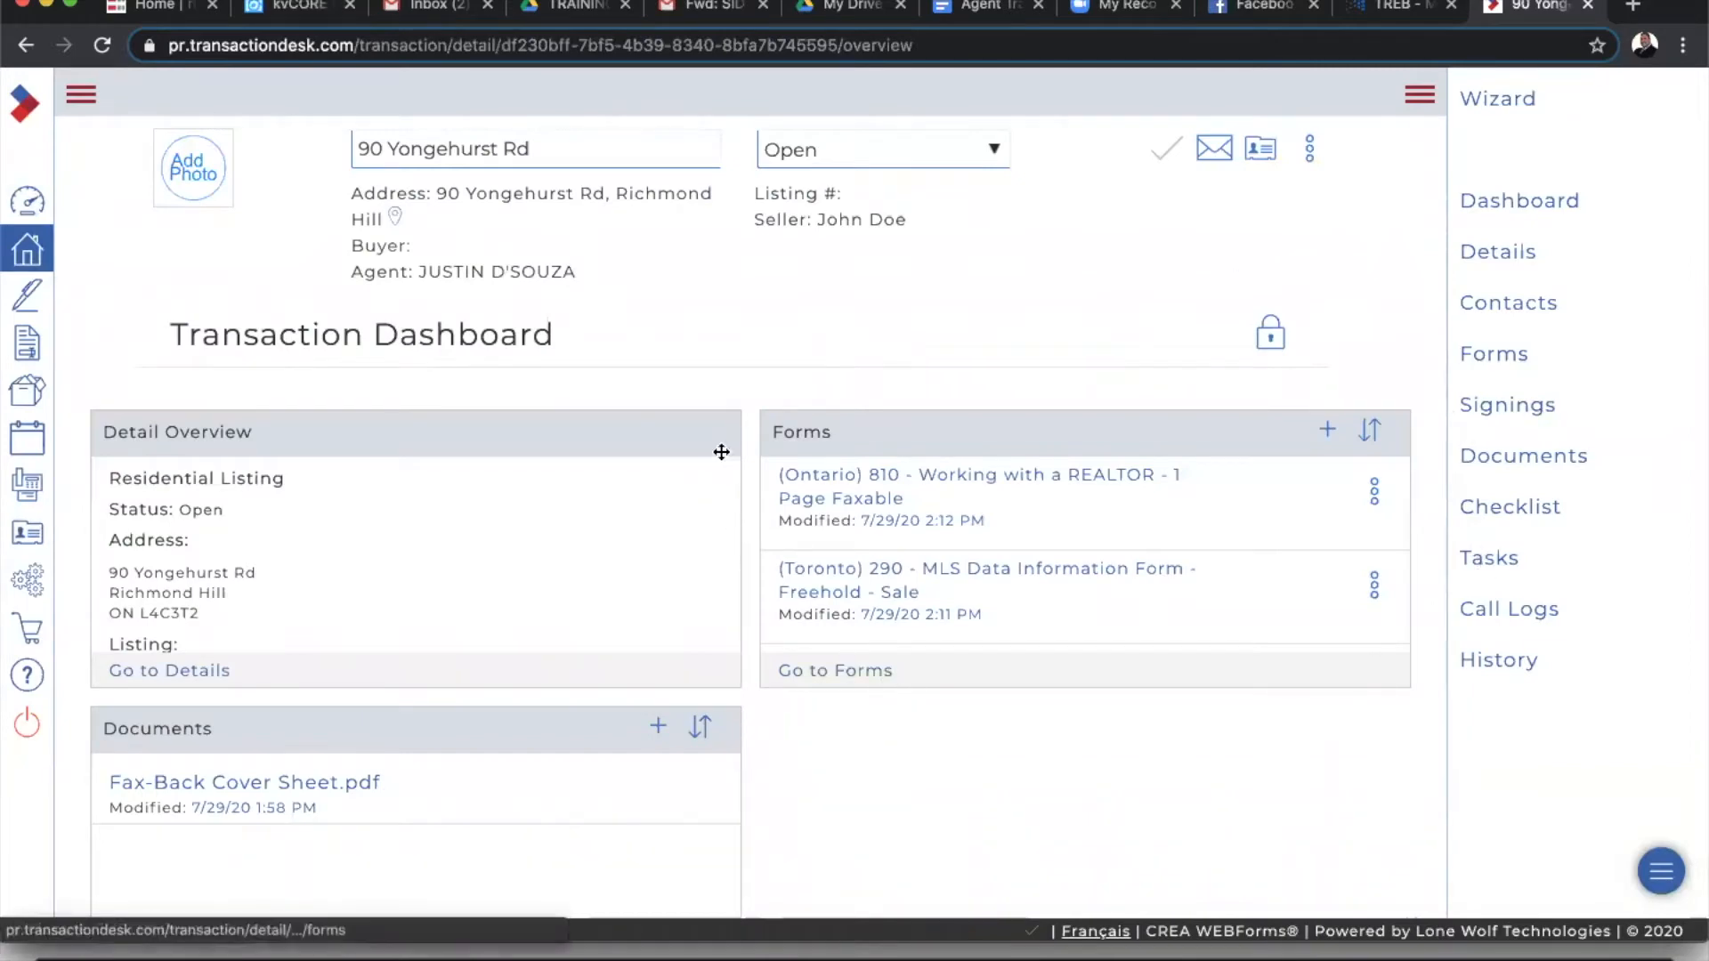
click(819, 677)
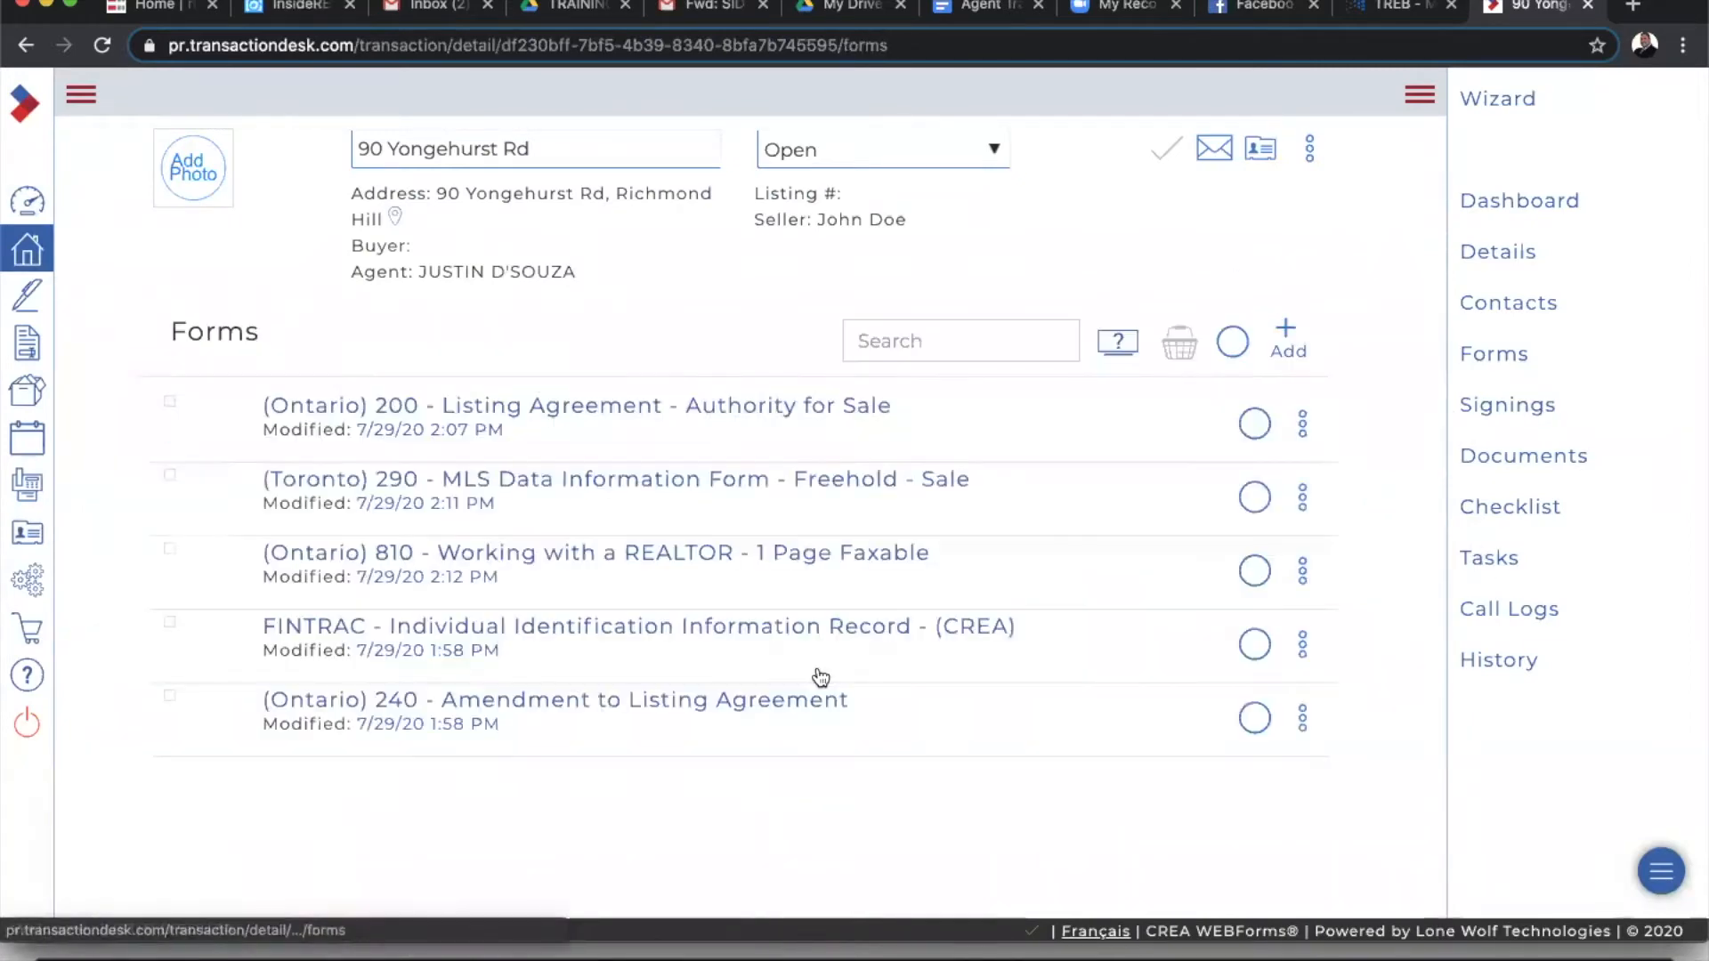
click(1254, 426)
click(1255, 519)
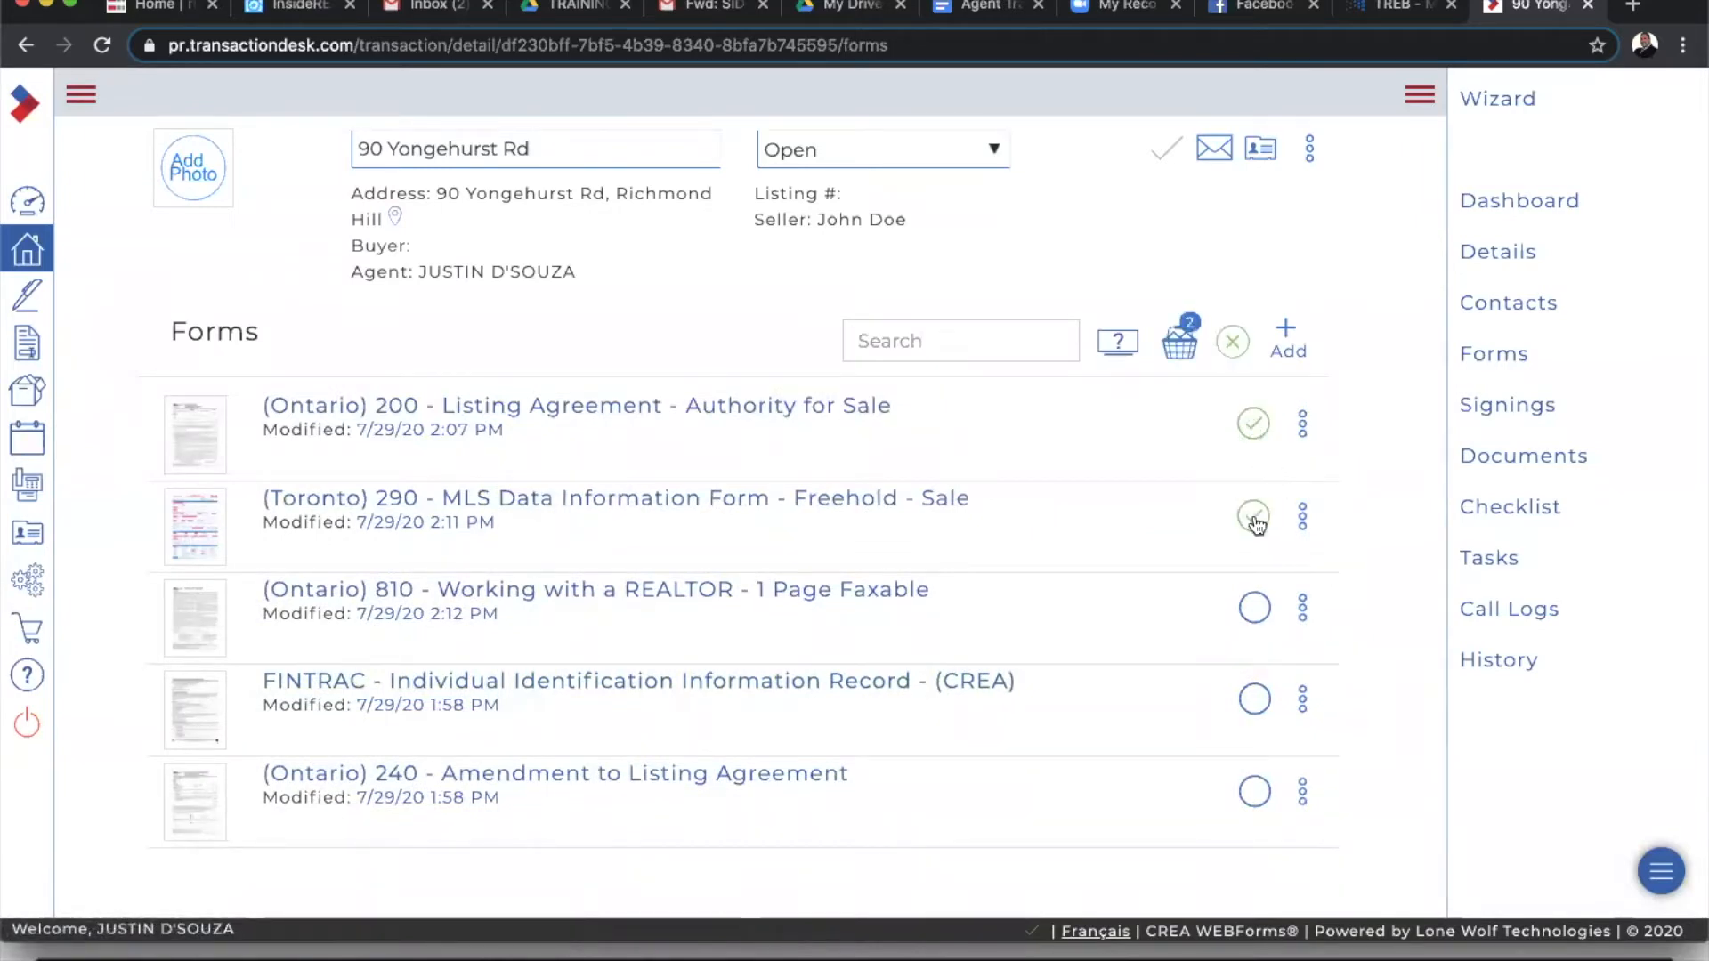
click(1255, 611)
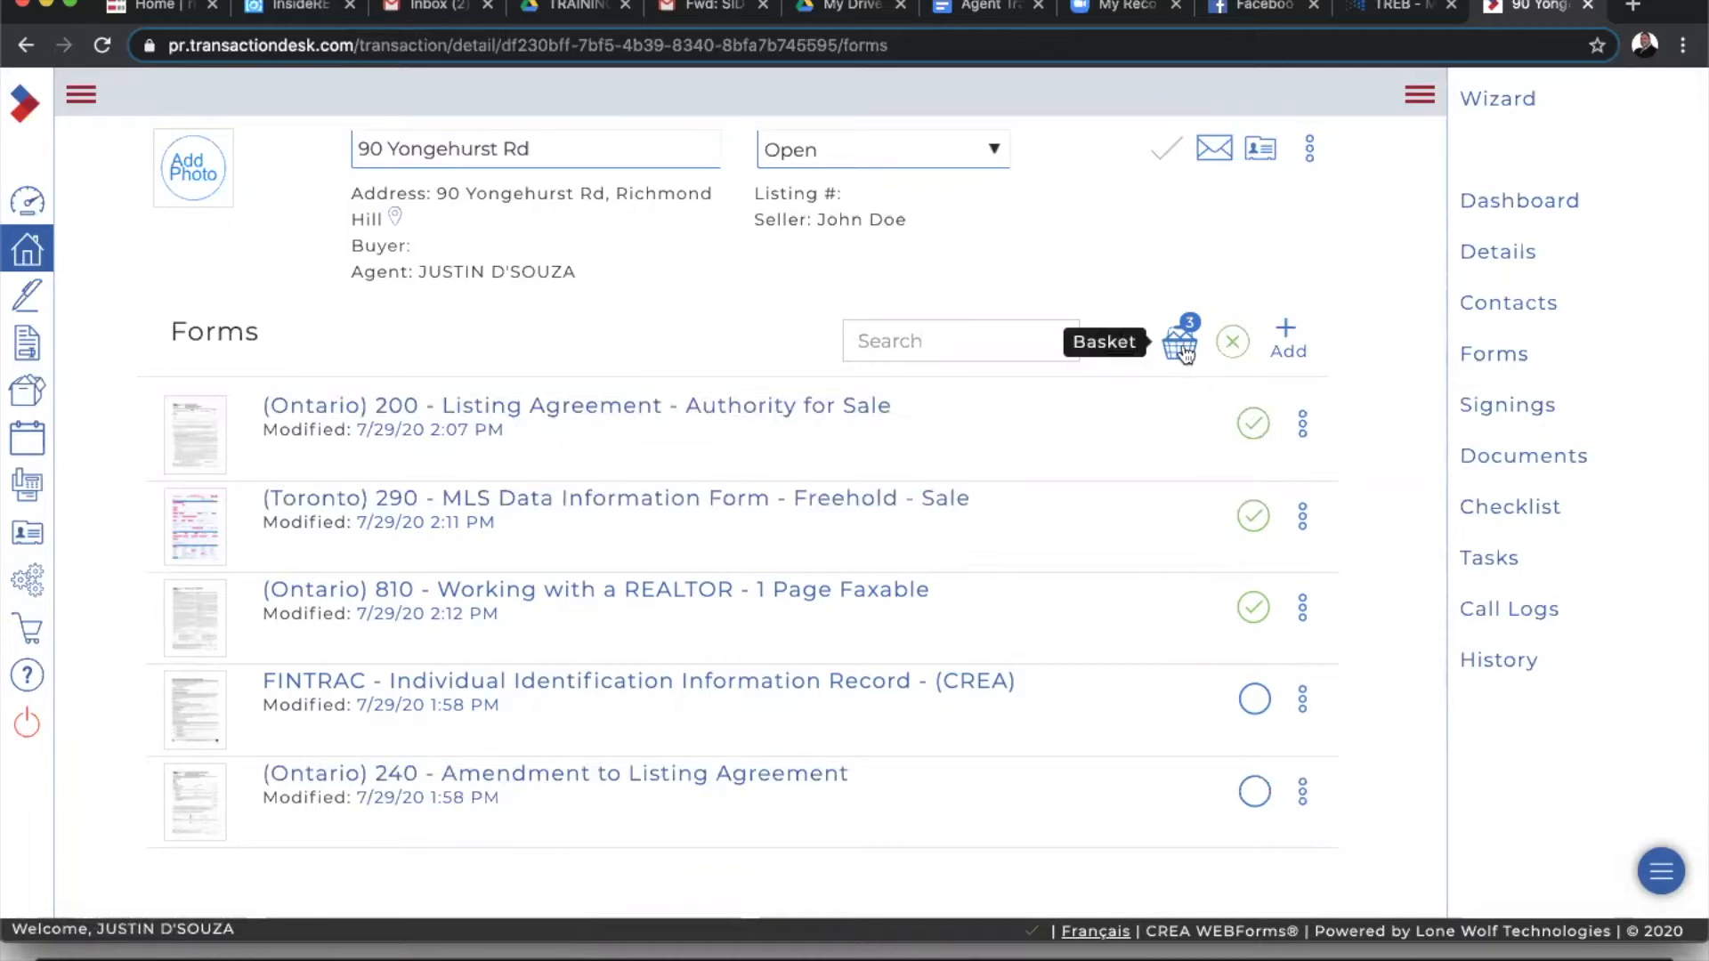
- Send the three basket forms to NexOne as Listing documents and view the listing profile
click(1181, 345)
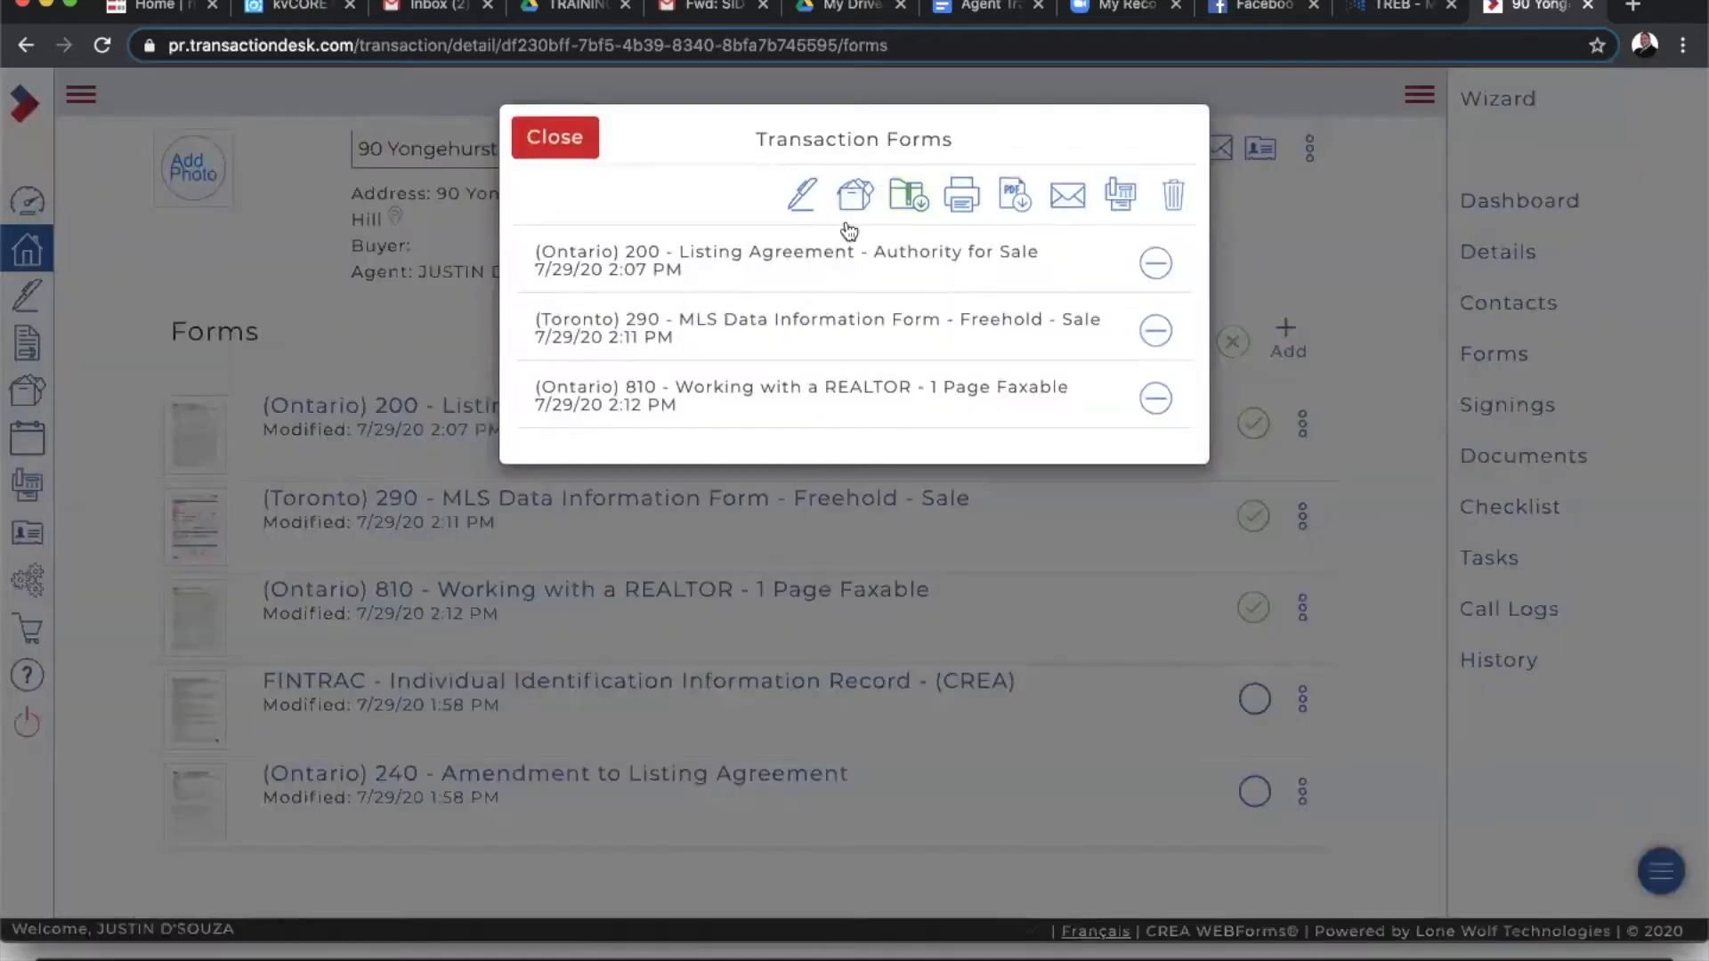
click(804, 197)
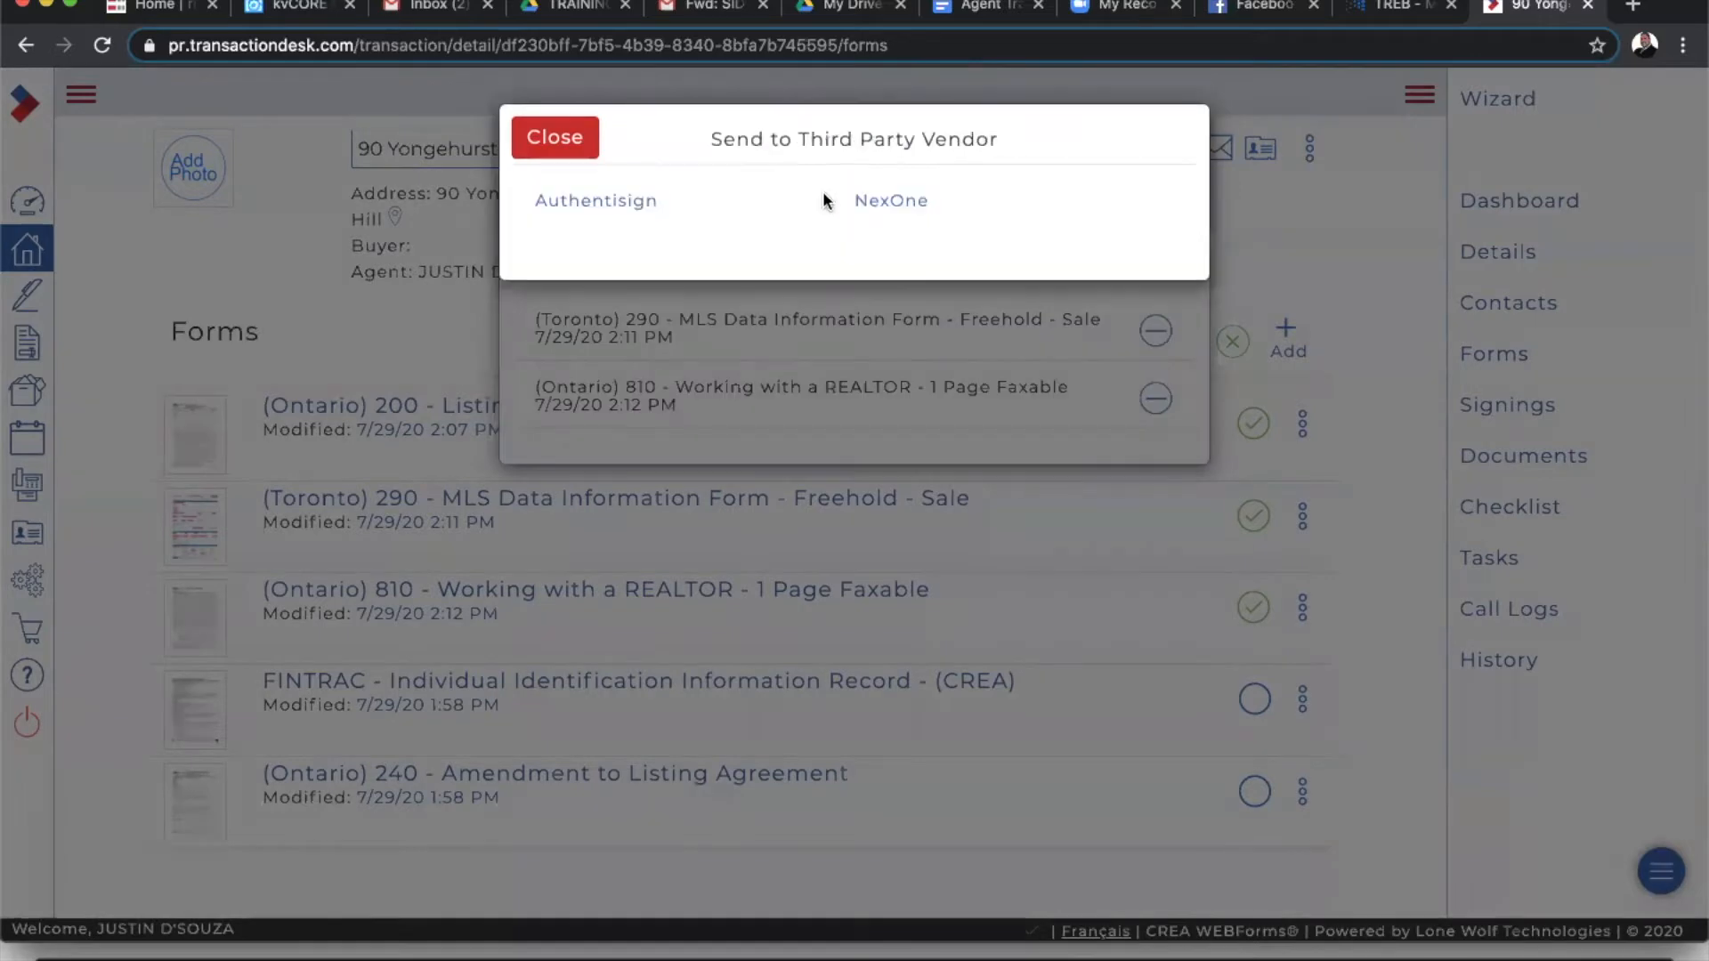
click(874, 201)
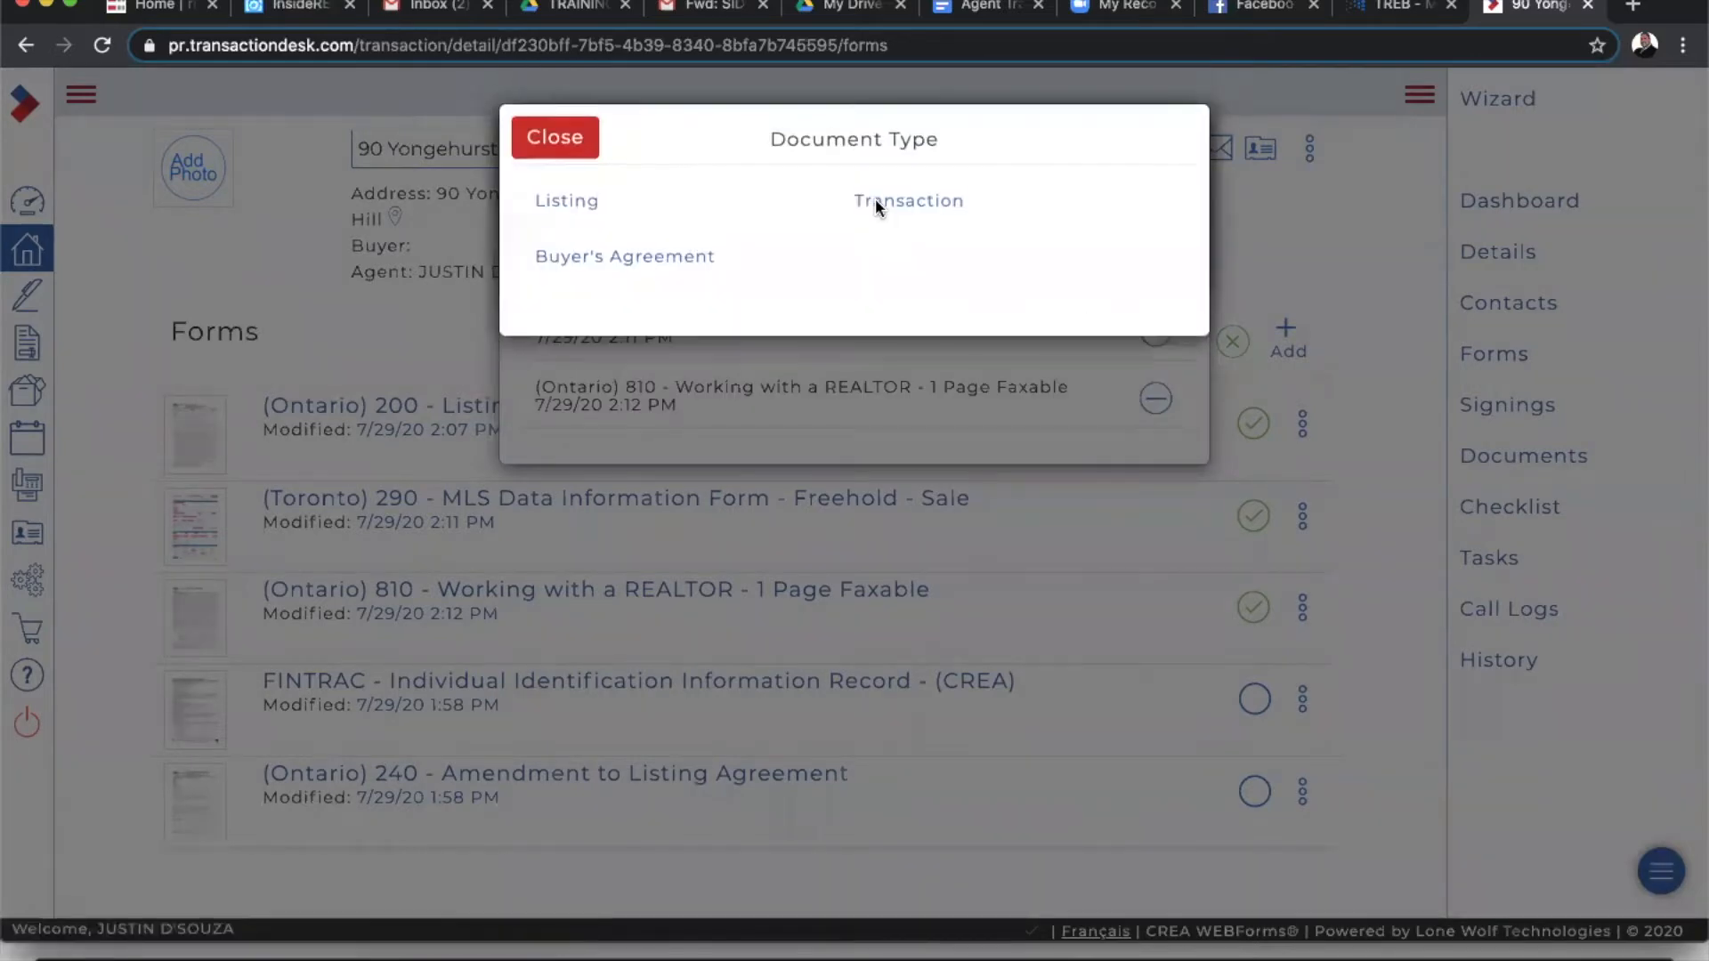
click(566, 197)
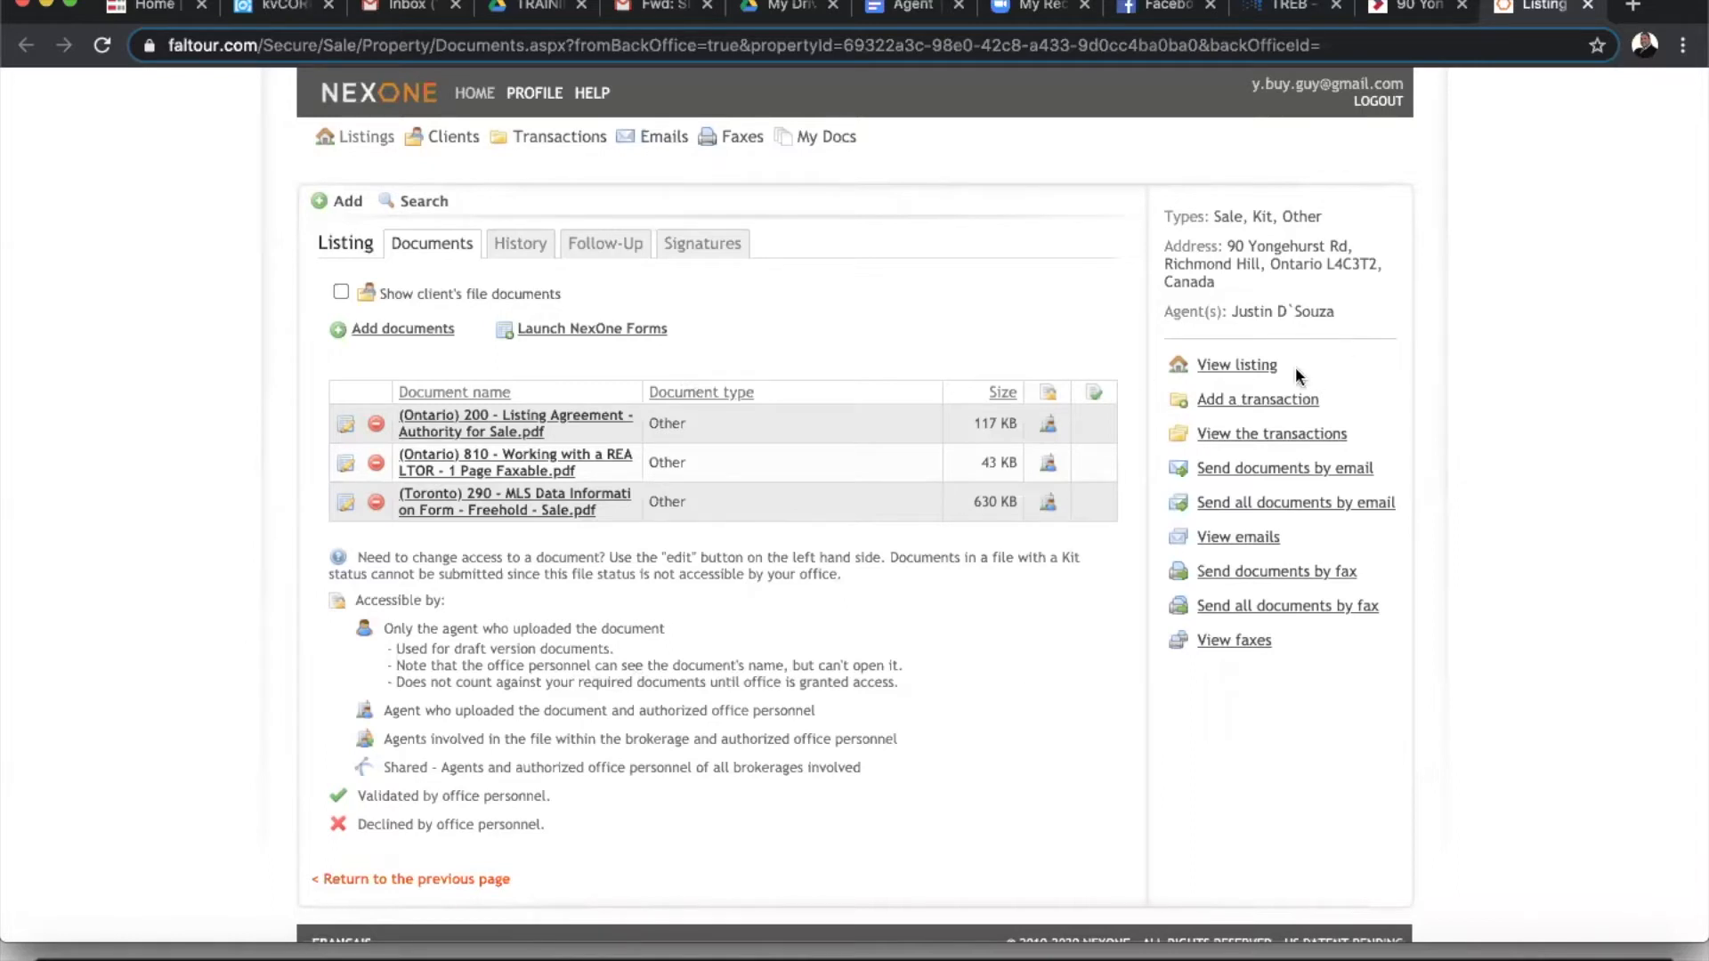
click(1237, 366)
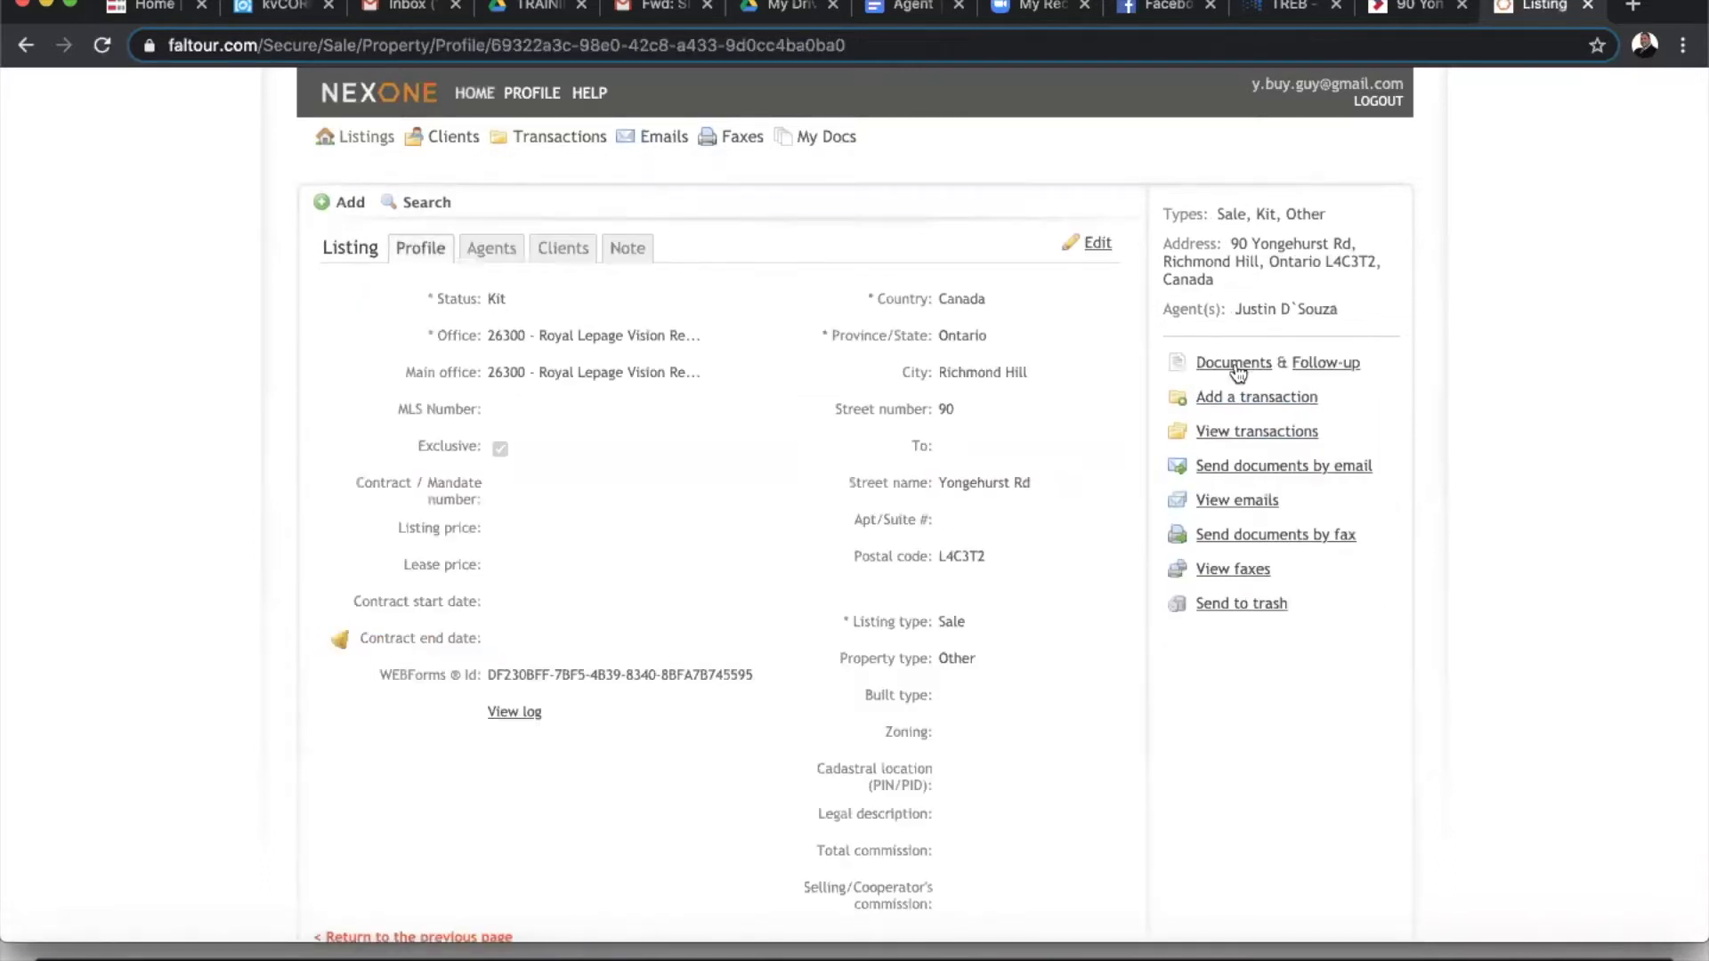
- Add a Seller client to the listing with first and last name and the autofilled e-mail
click(1100, 245)
click(548, 254)
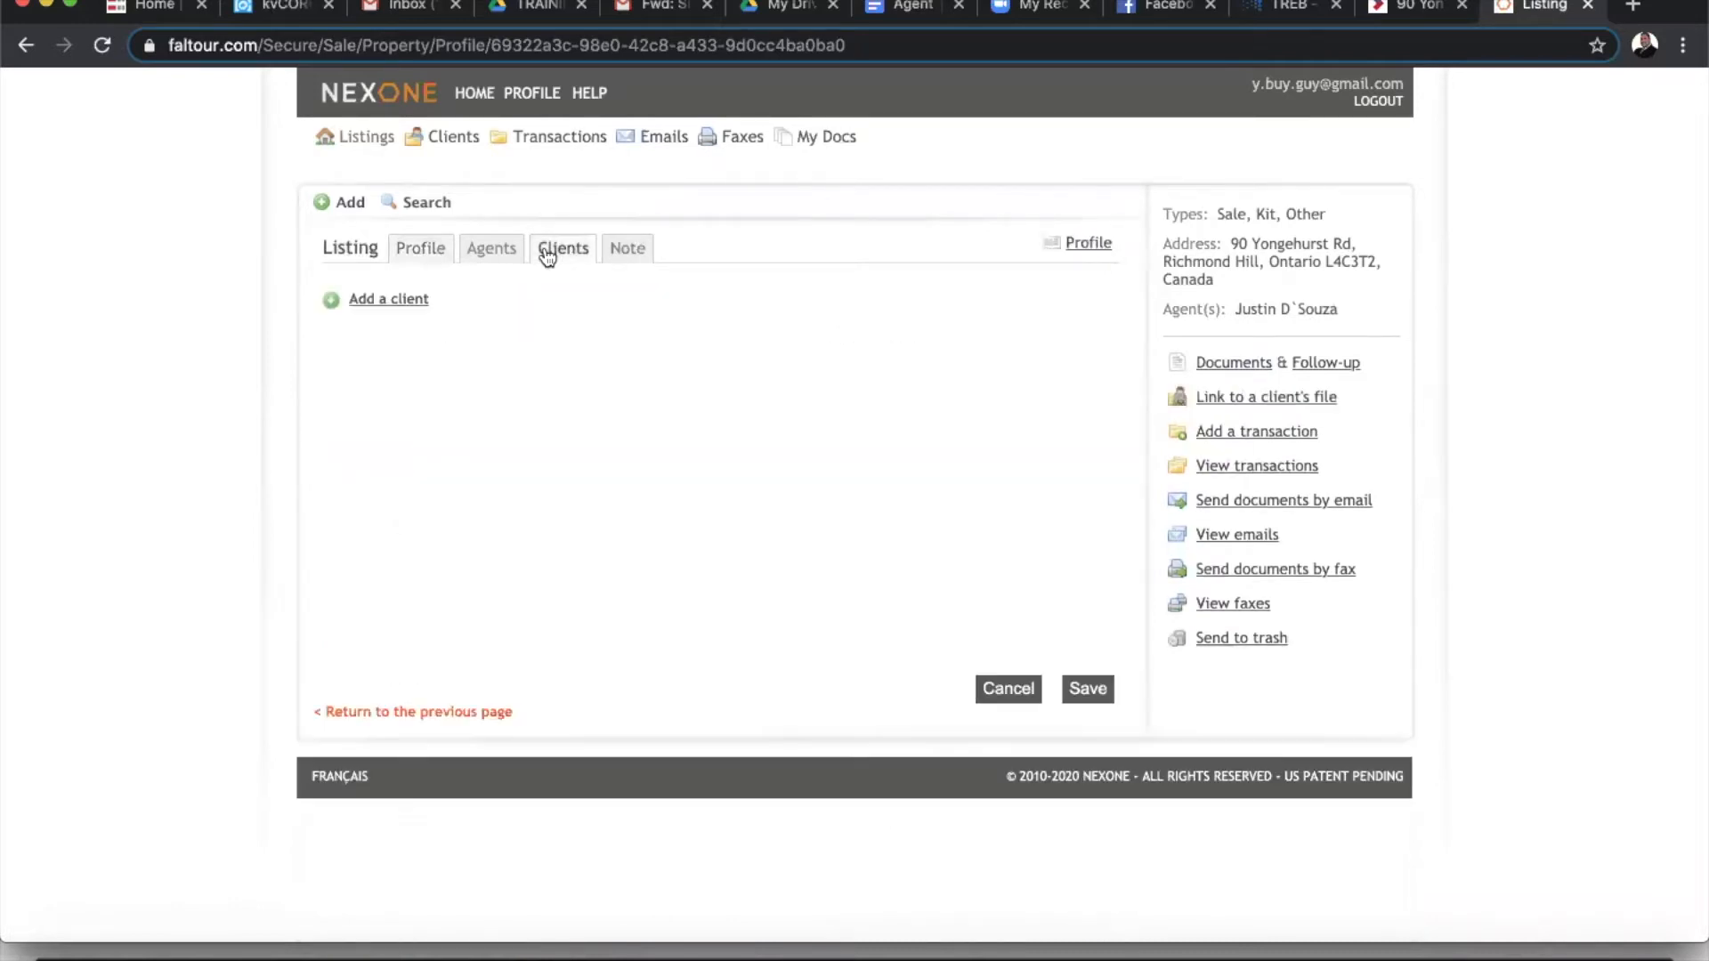
click(369, 302)
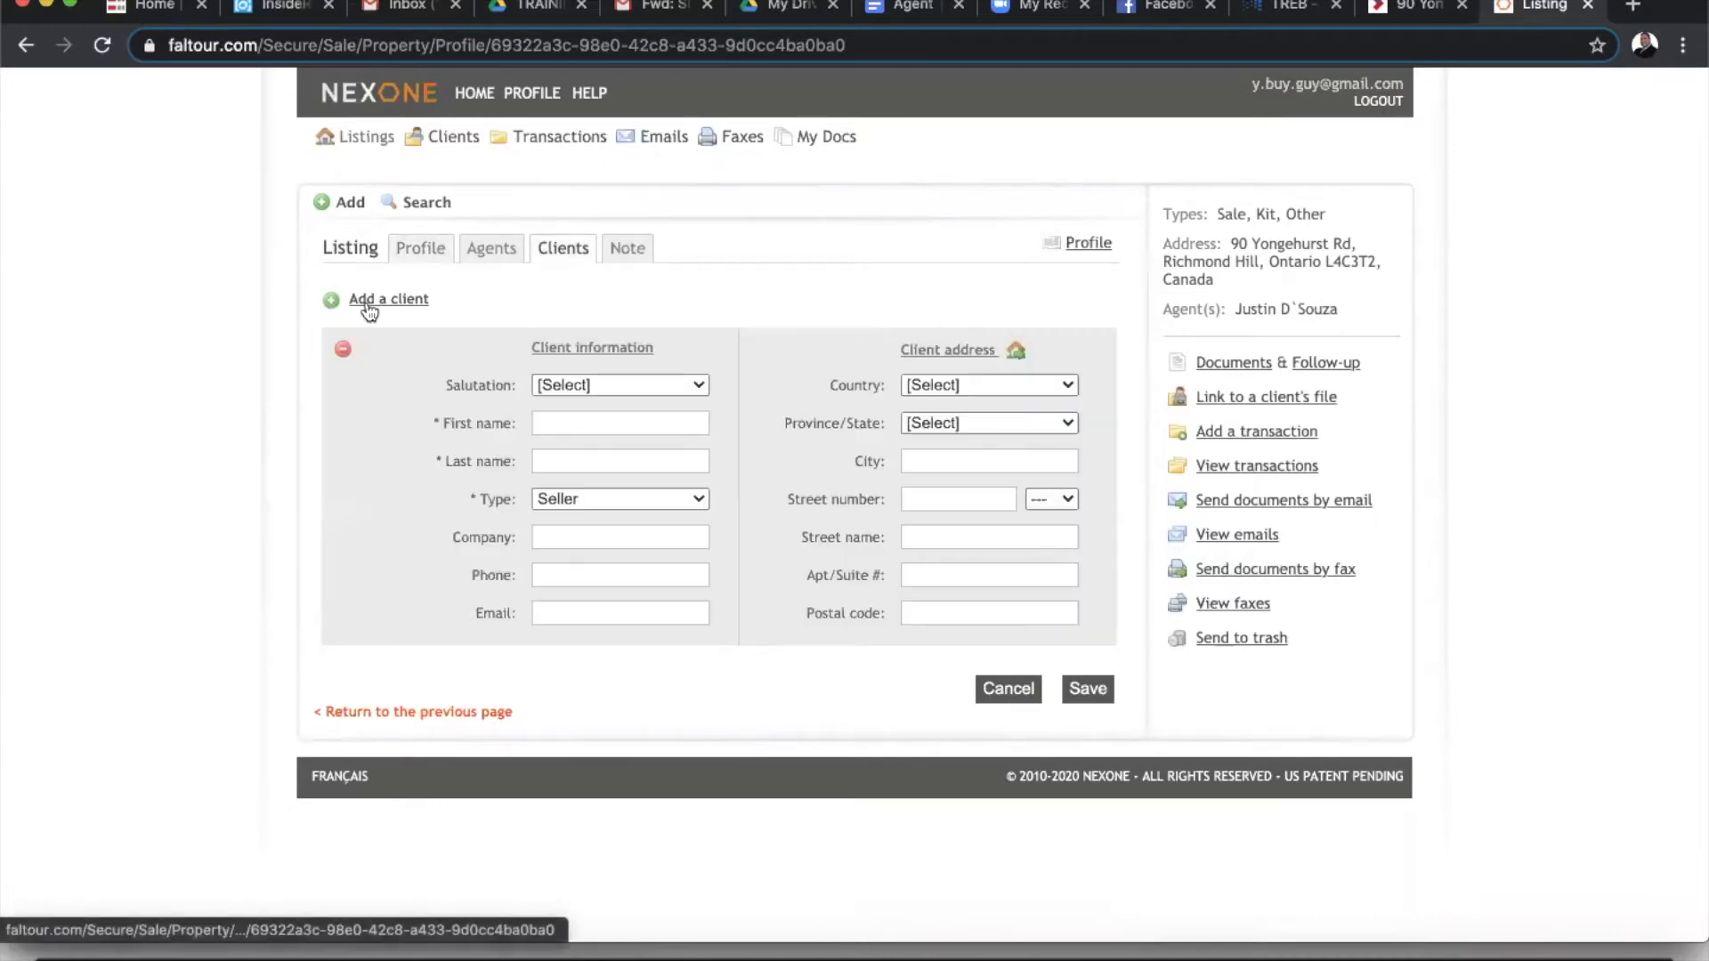
click(549, 425)
text(John)
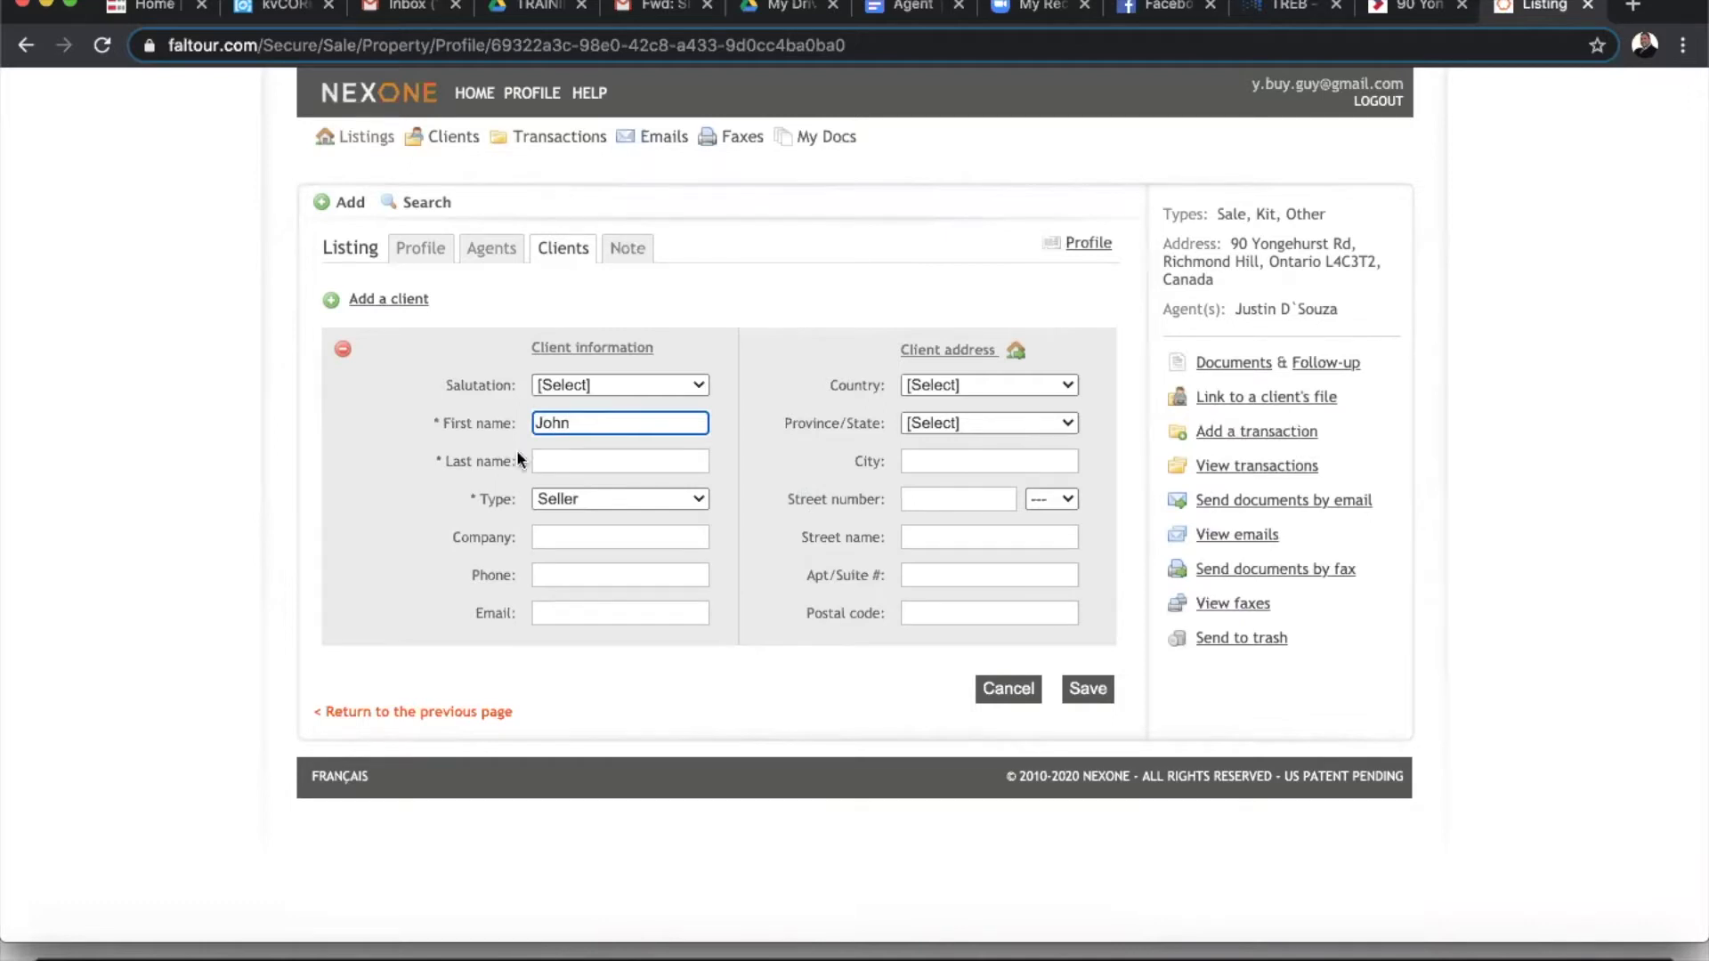
click(570, 461)
text(Doe)
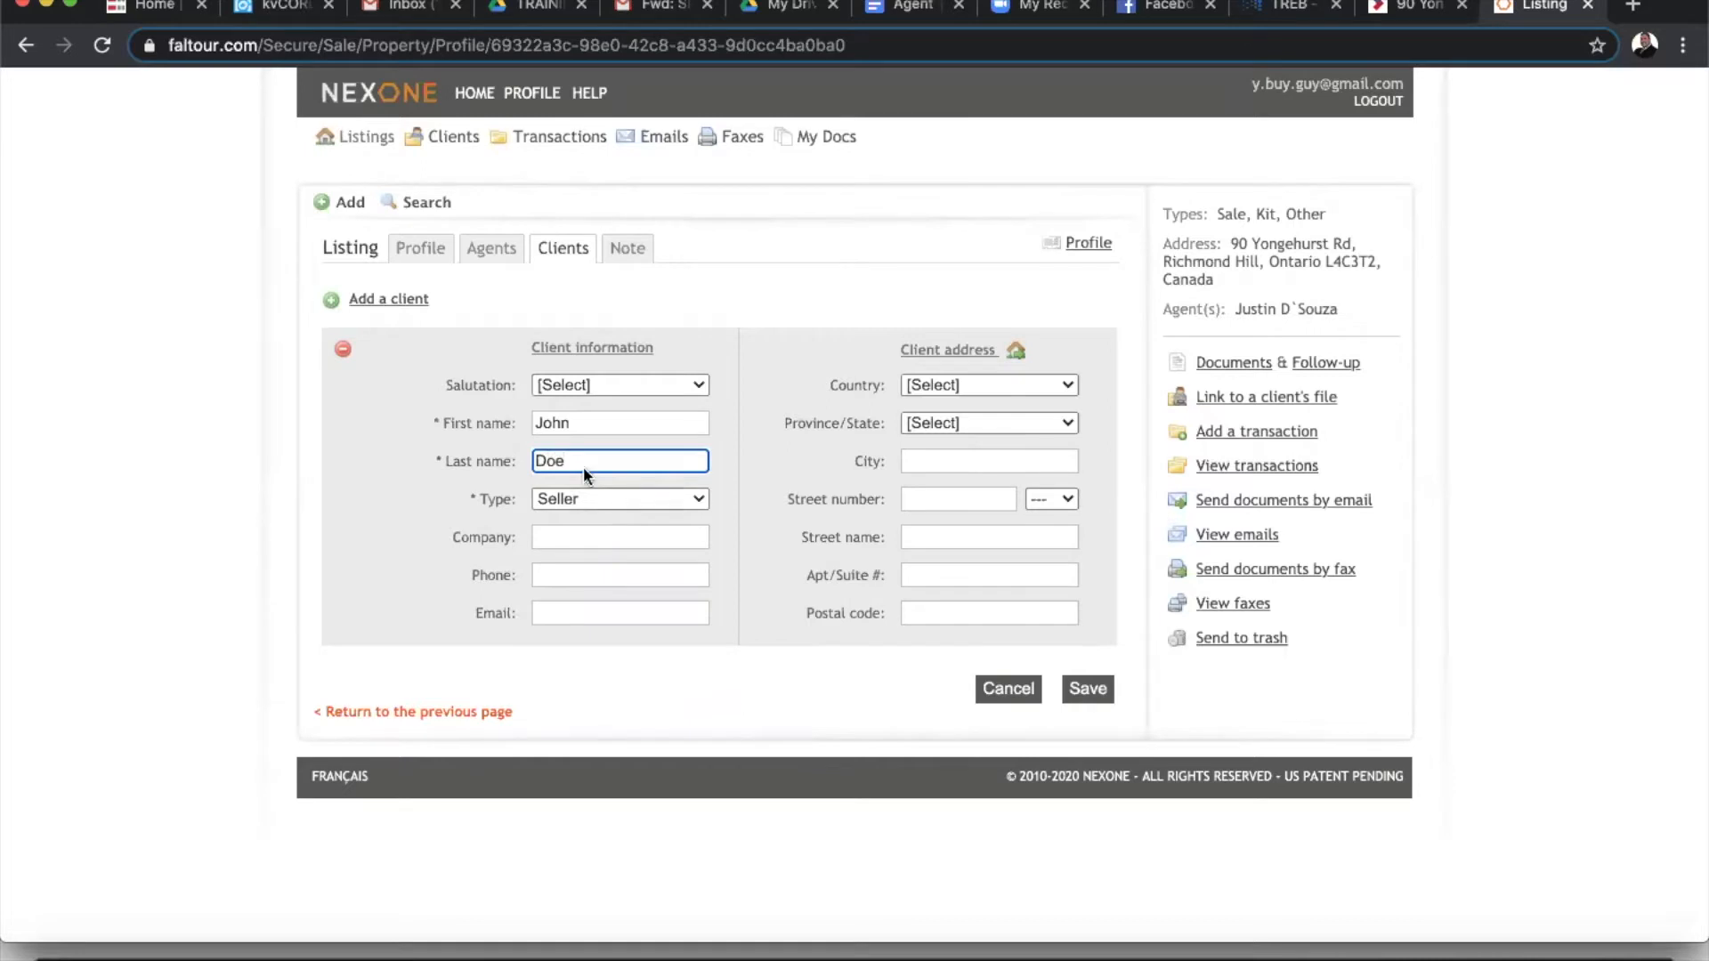
click(588, 494)
click(588, 497)
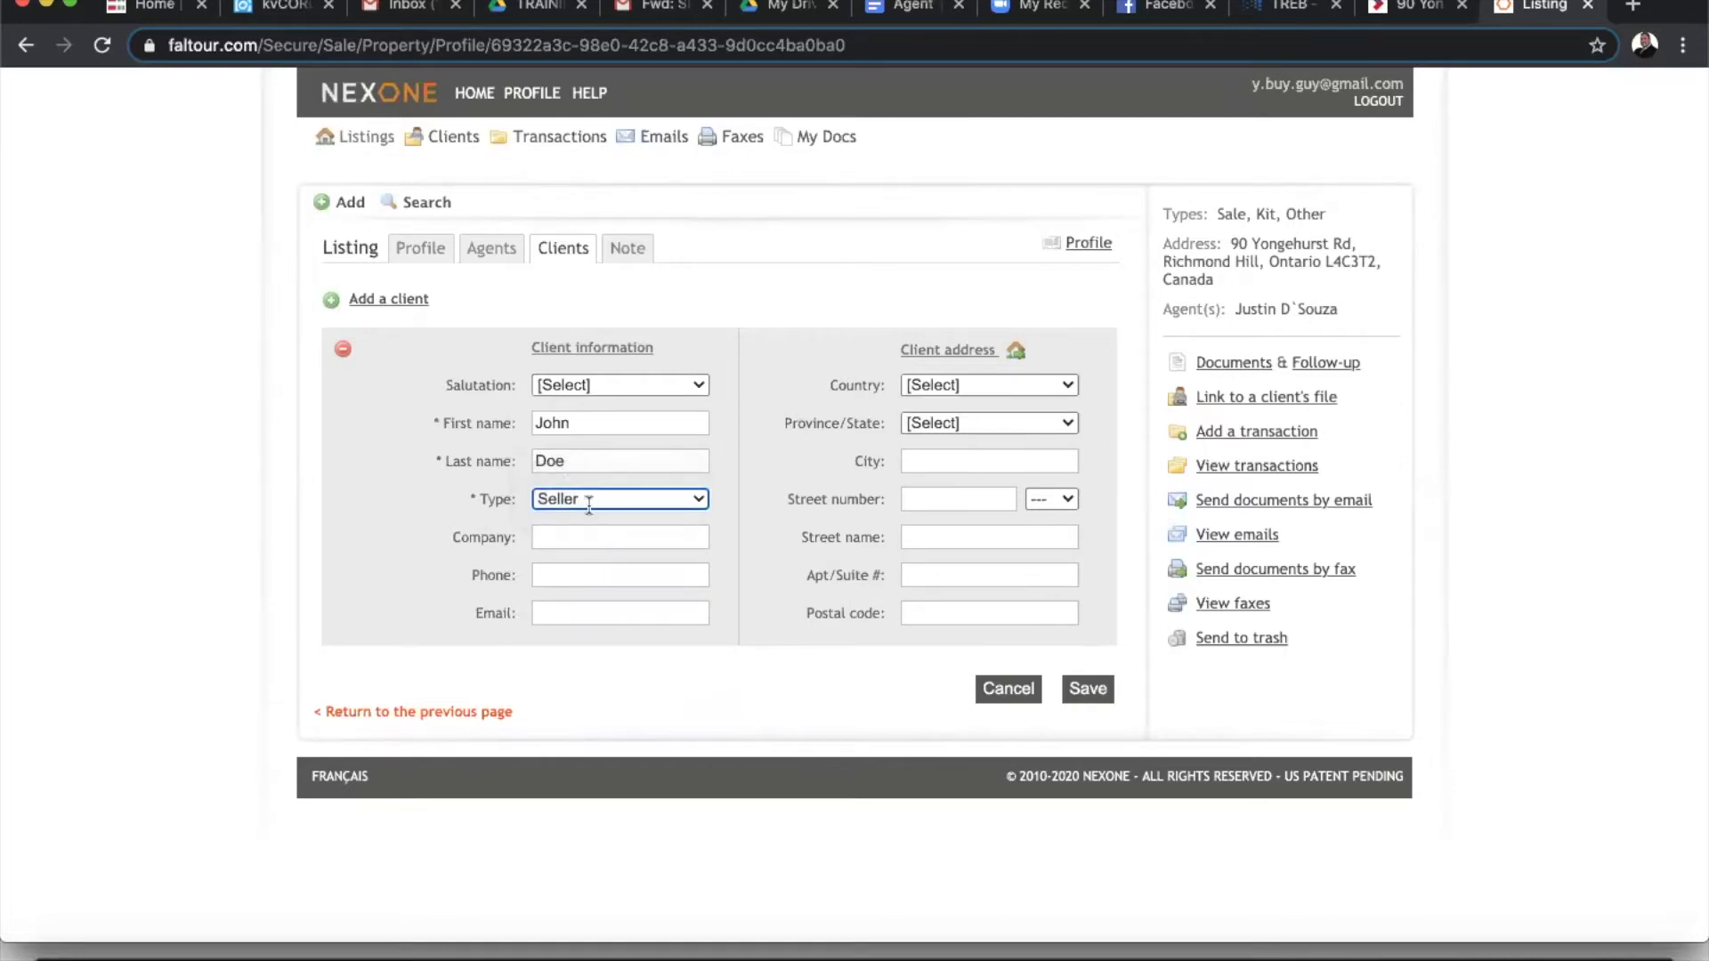
click(573, 614)
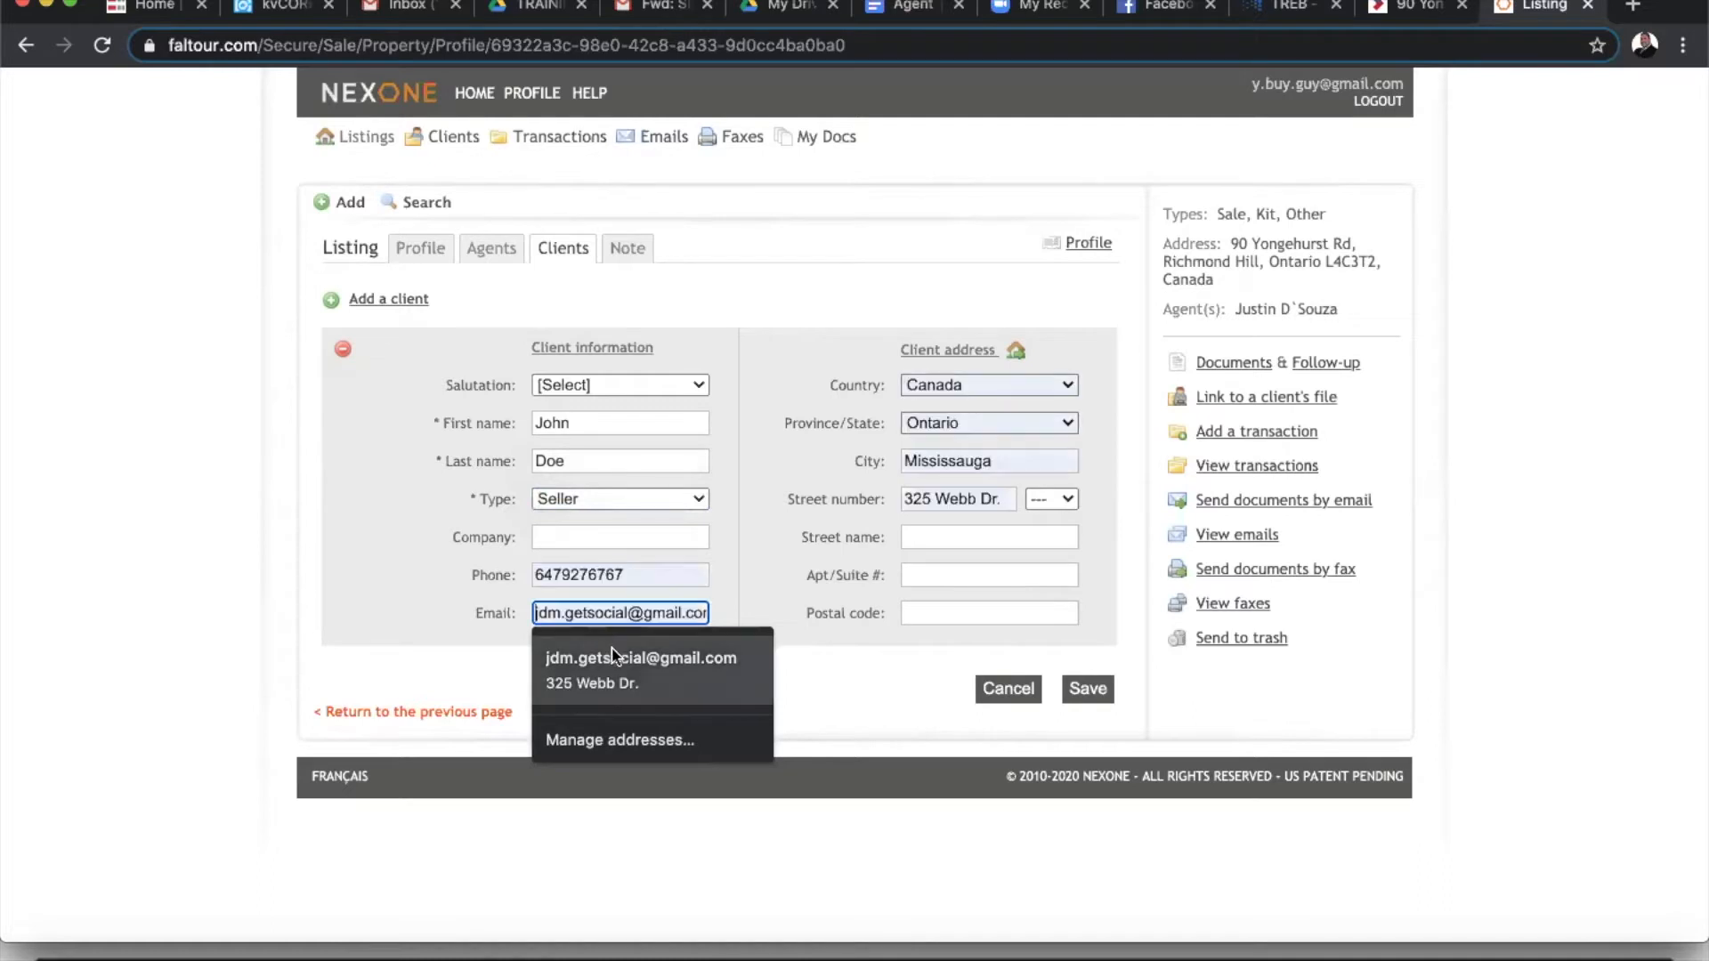
click(591, 658)
- Clear the autofilled phone number, city and street address from the client form
drag(650, 572, 434, 559)
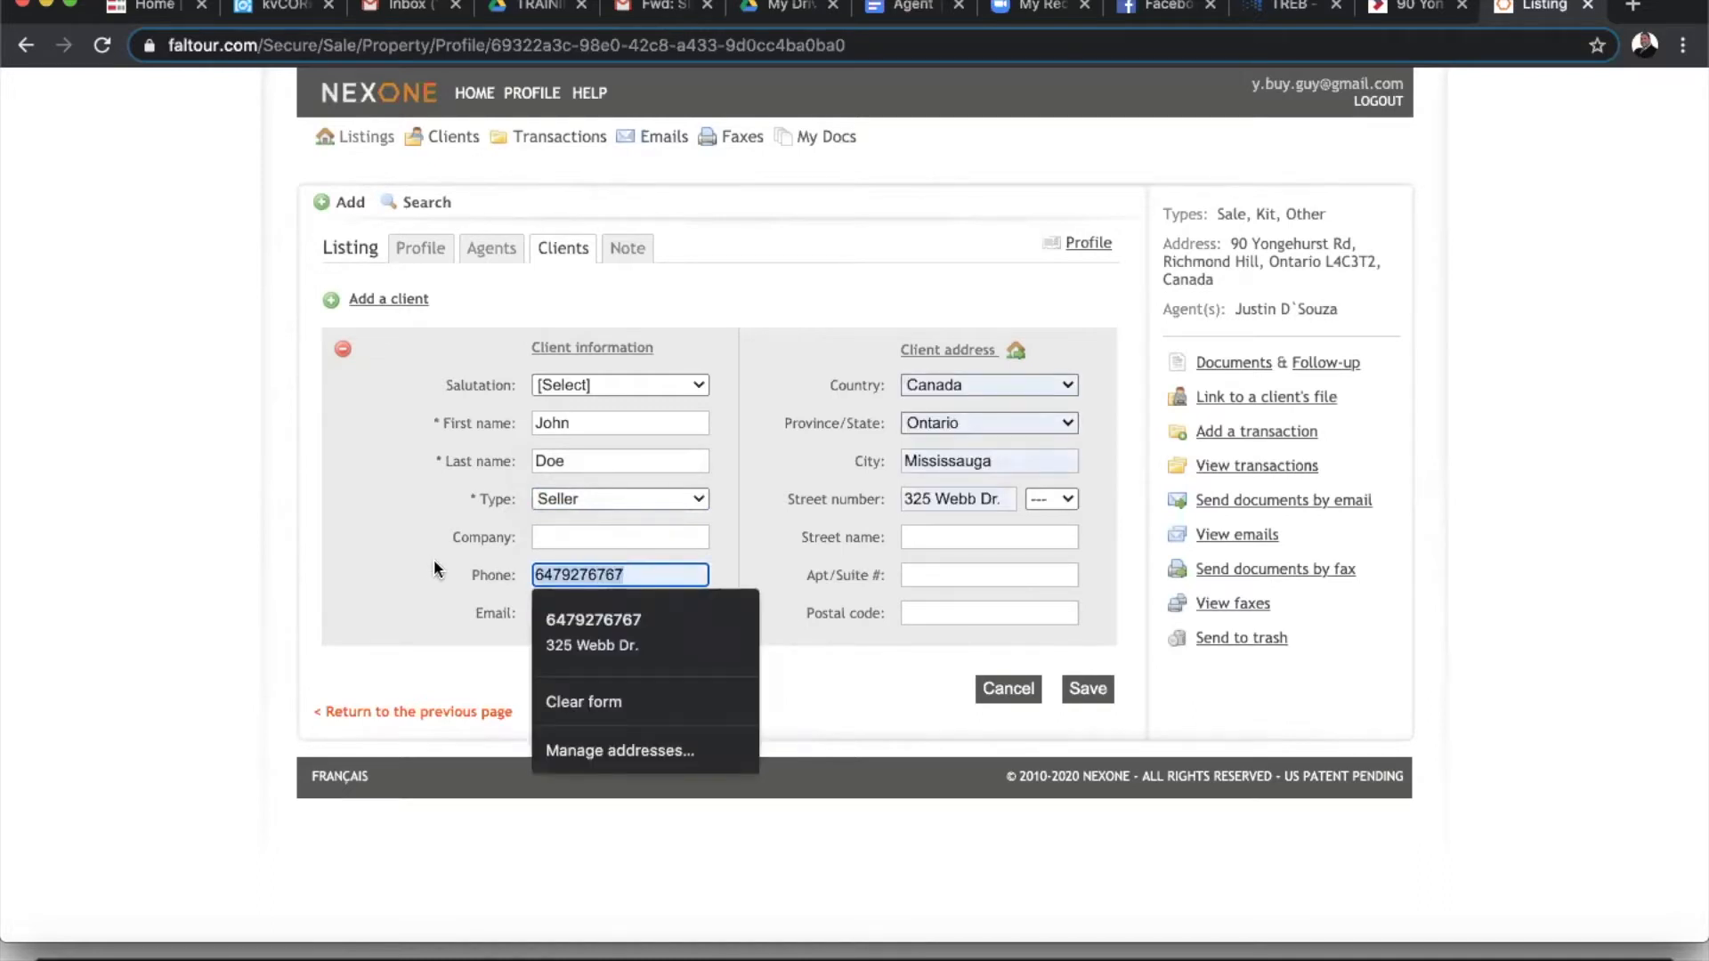
key(BackSpace)
drag(1023, 469, 804, 466)
key(BackSpace)
drag(1004, 498, 798, 505)
key(BackSpace)
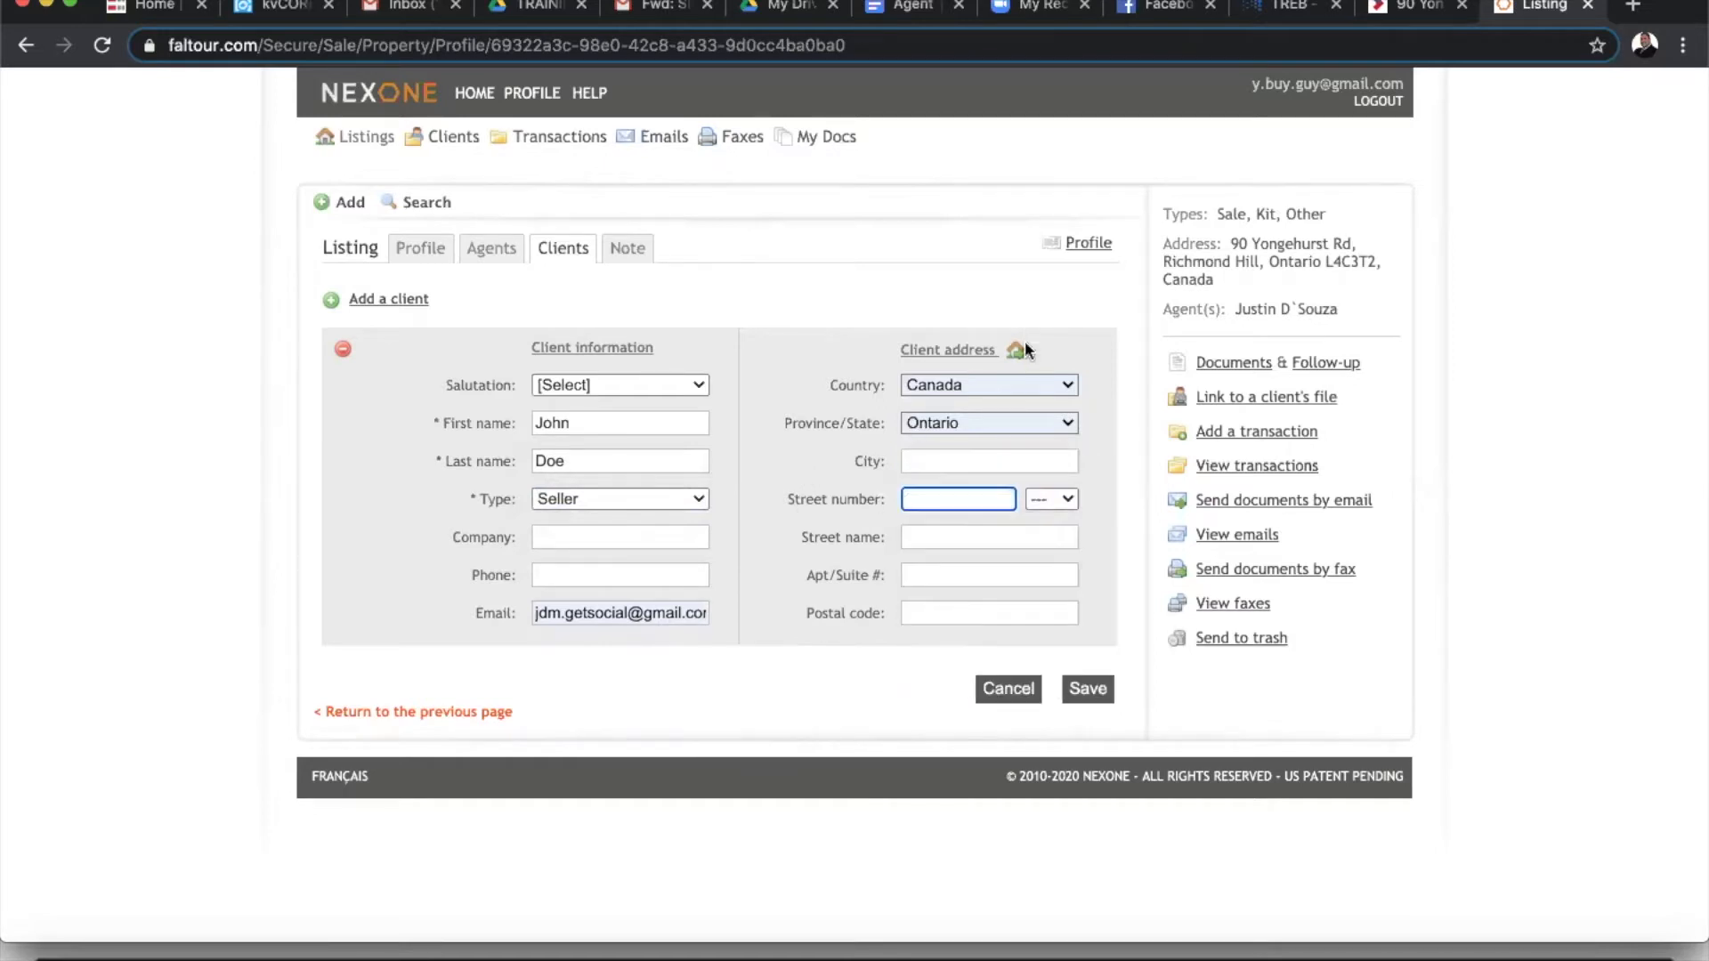
click(1094, 431)
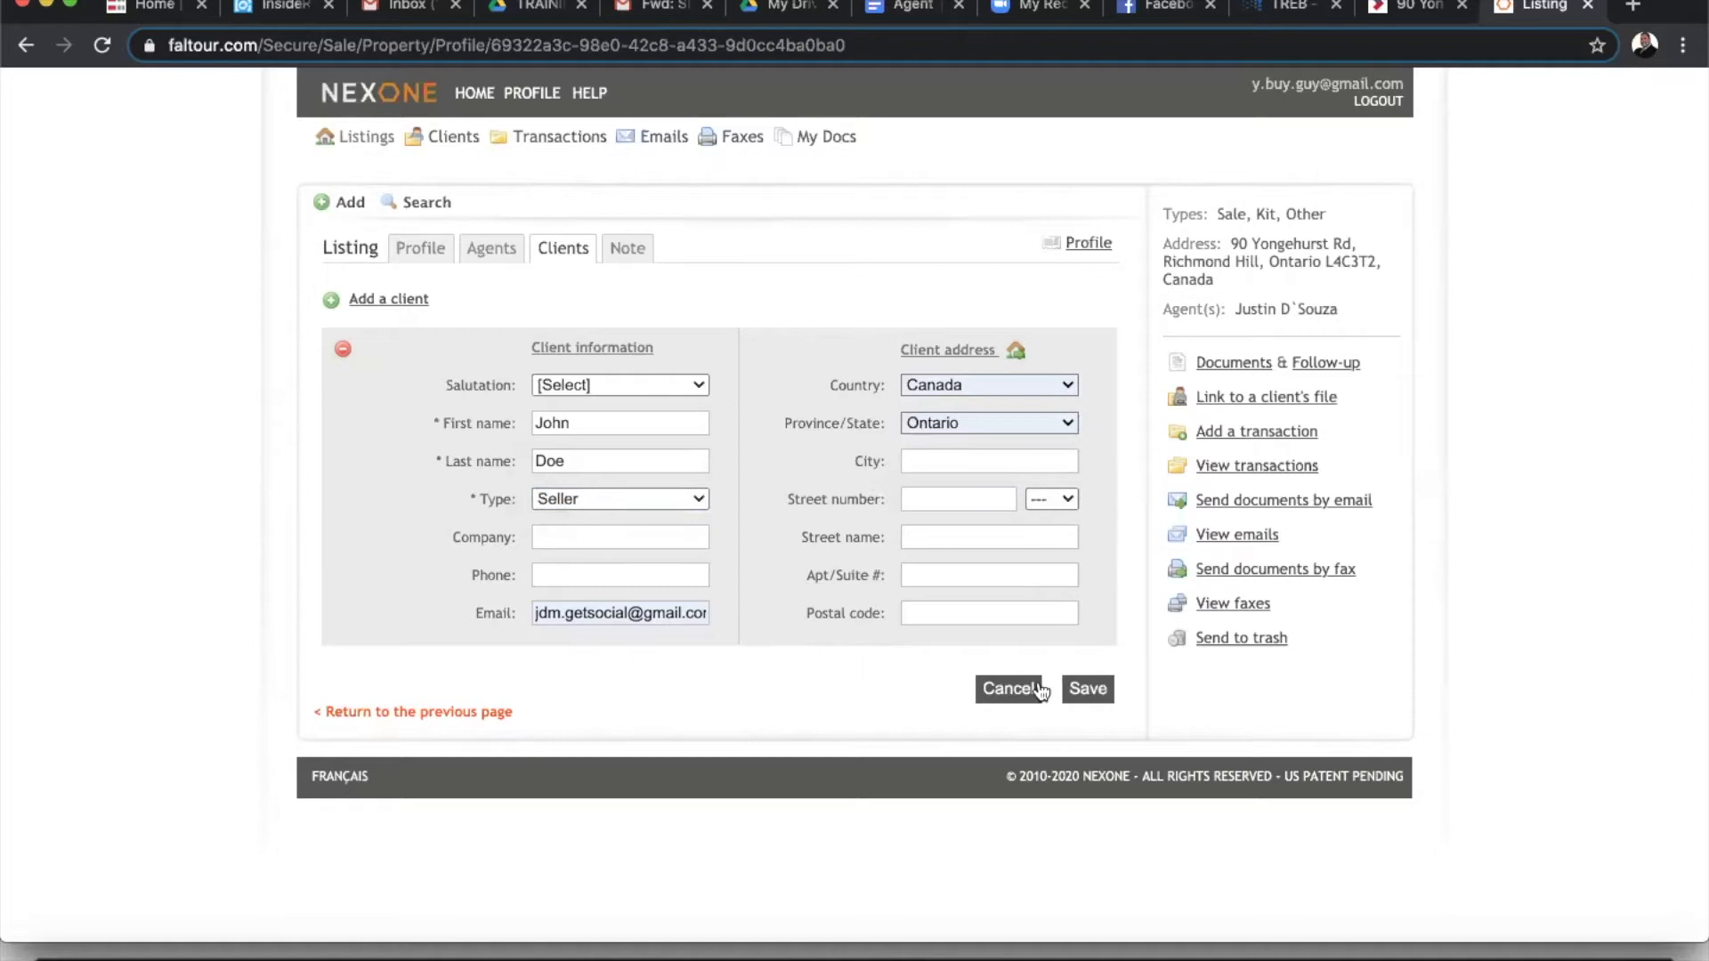
- Add a second Seller client with first name, last name and e-mail address
click(393, 302)
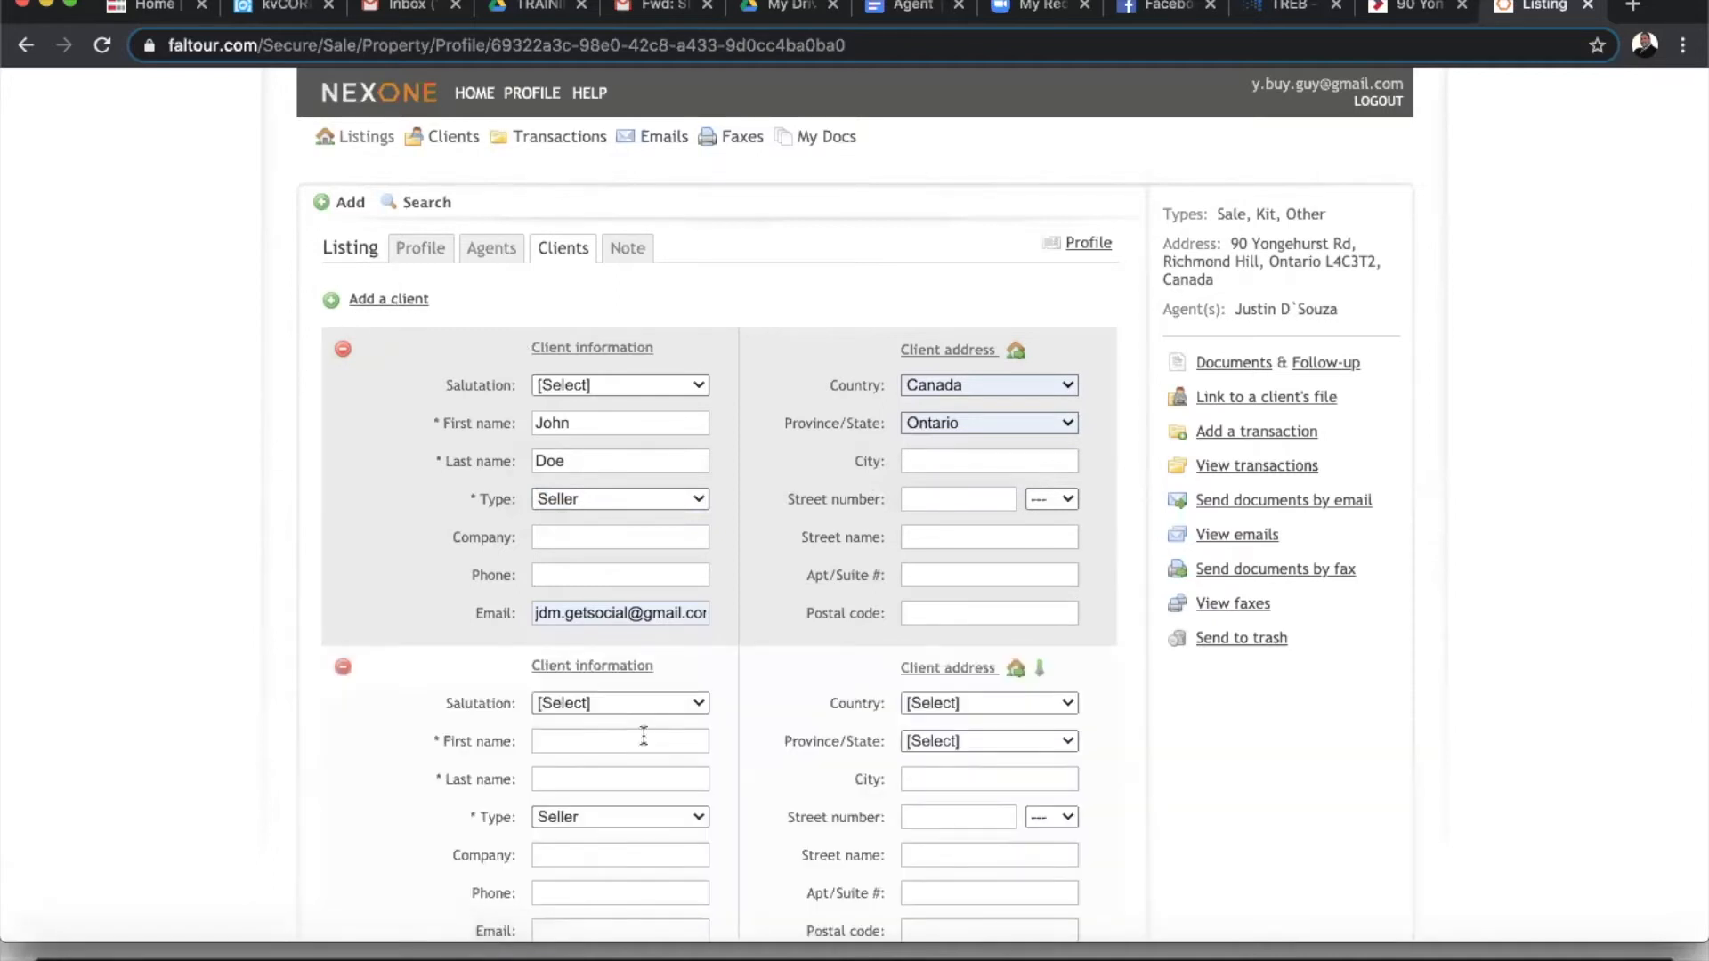
scroll(644, 736, down, 3)
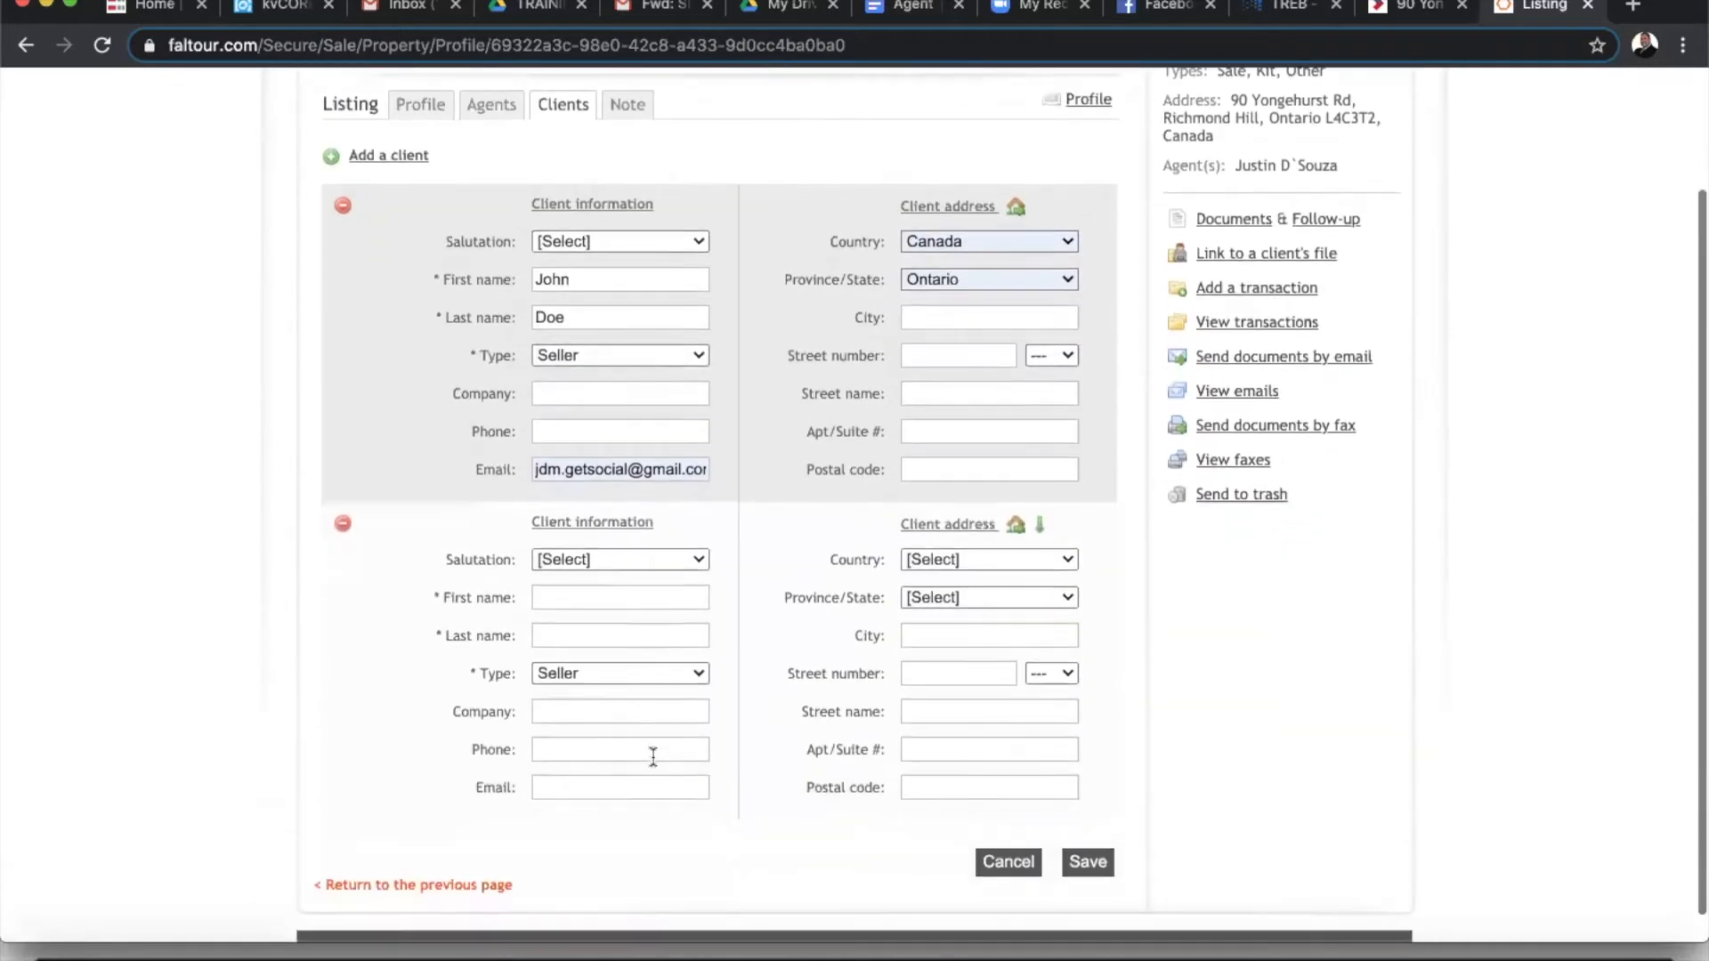
click(595, 598)
text(Jane)
click(590, 638)
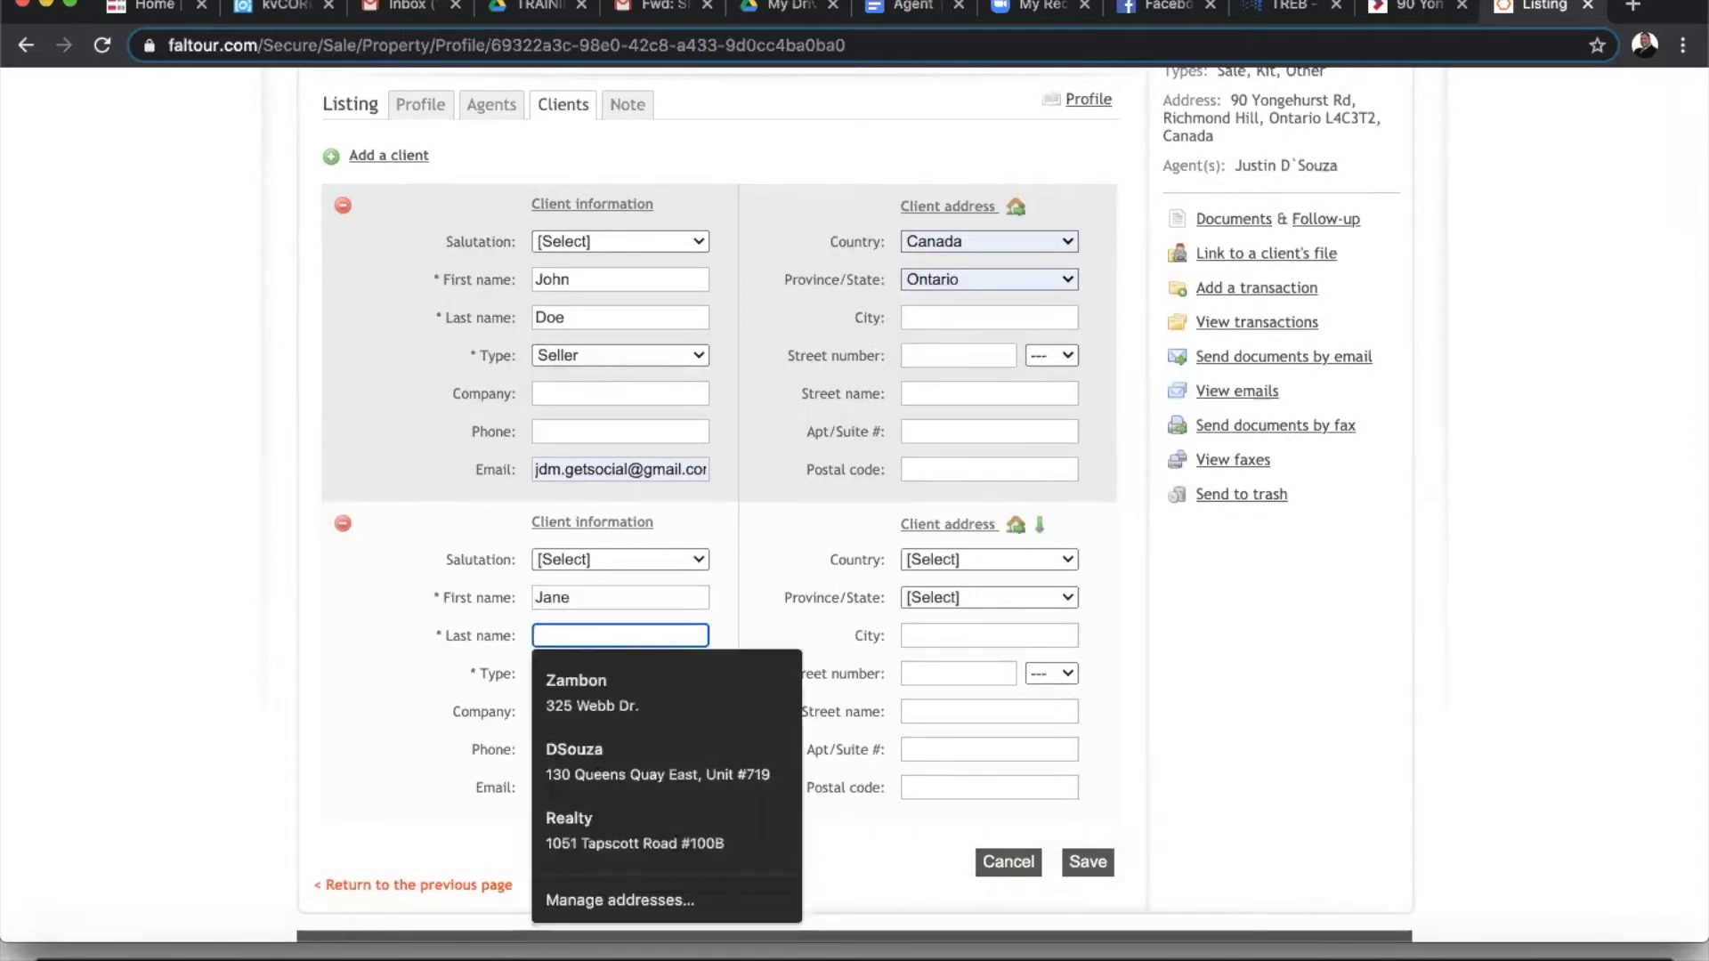
text(Doe)
click(324, 678)
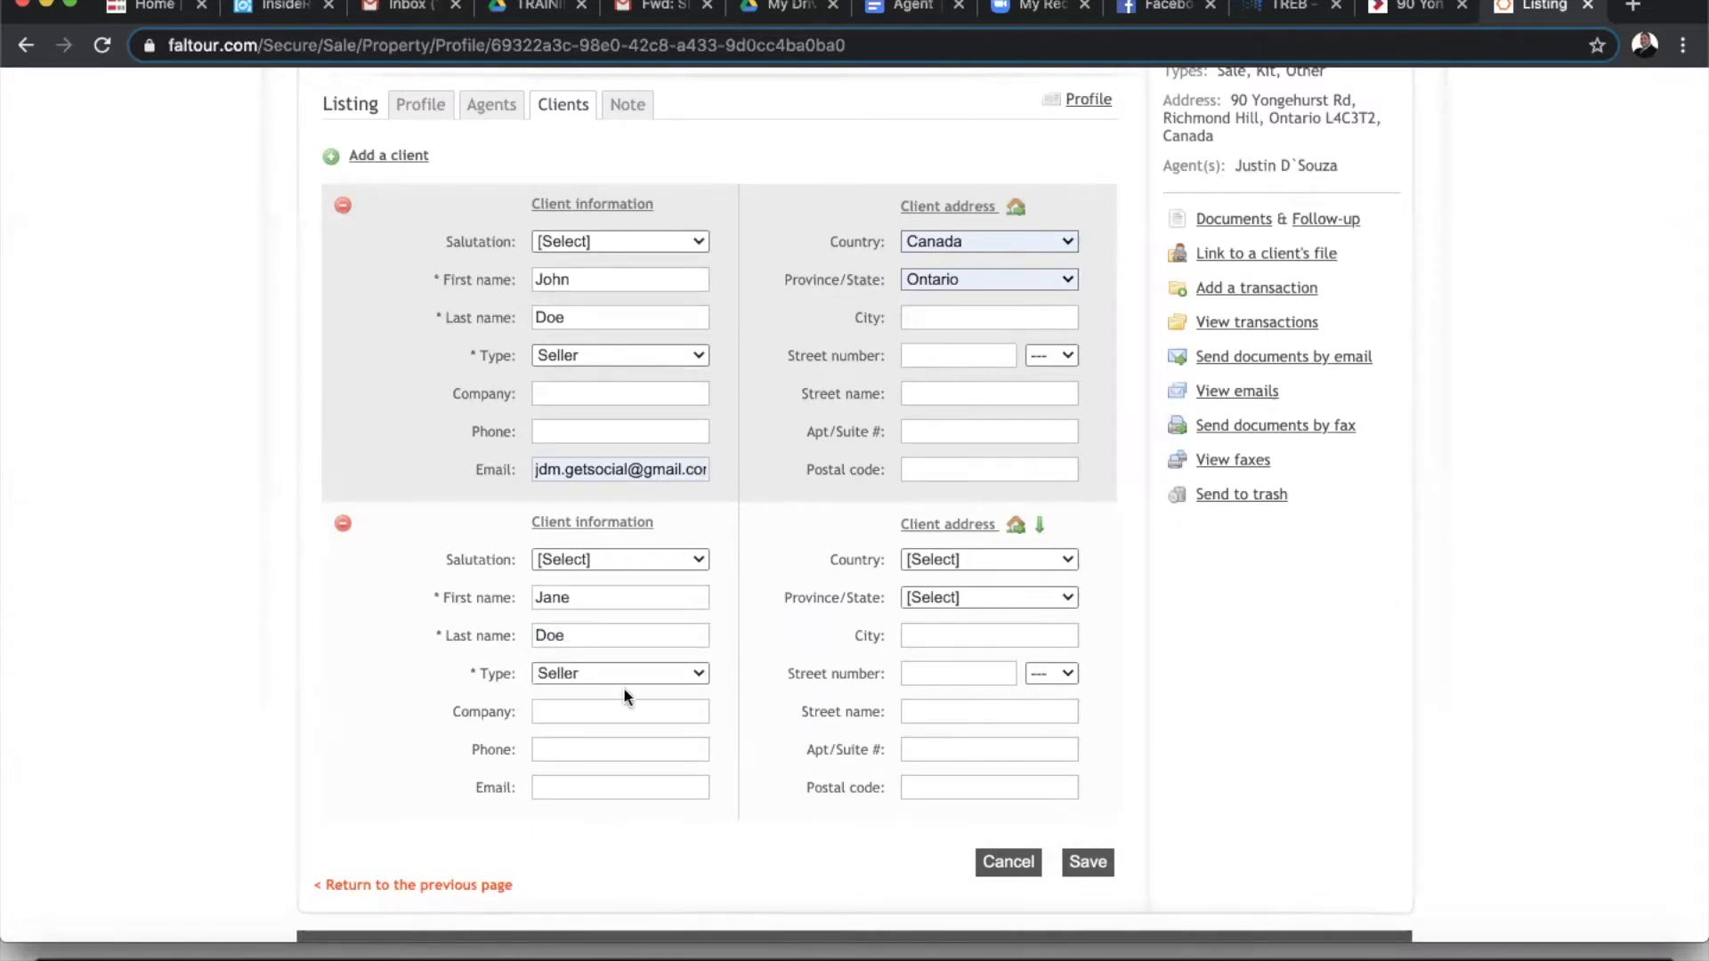
click(584, 776)
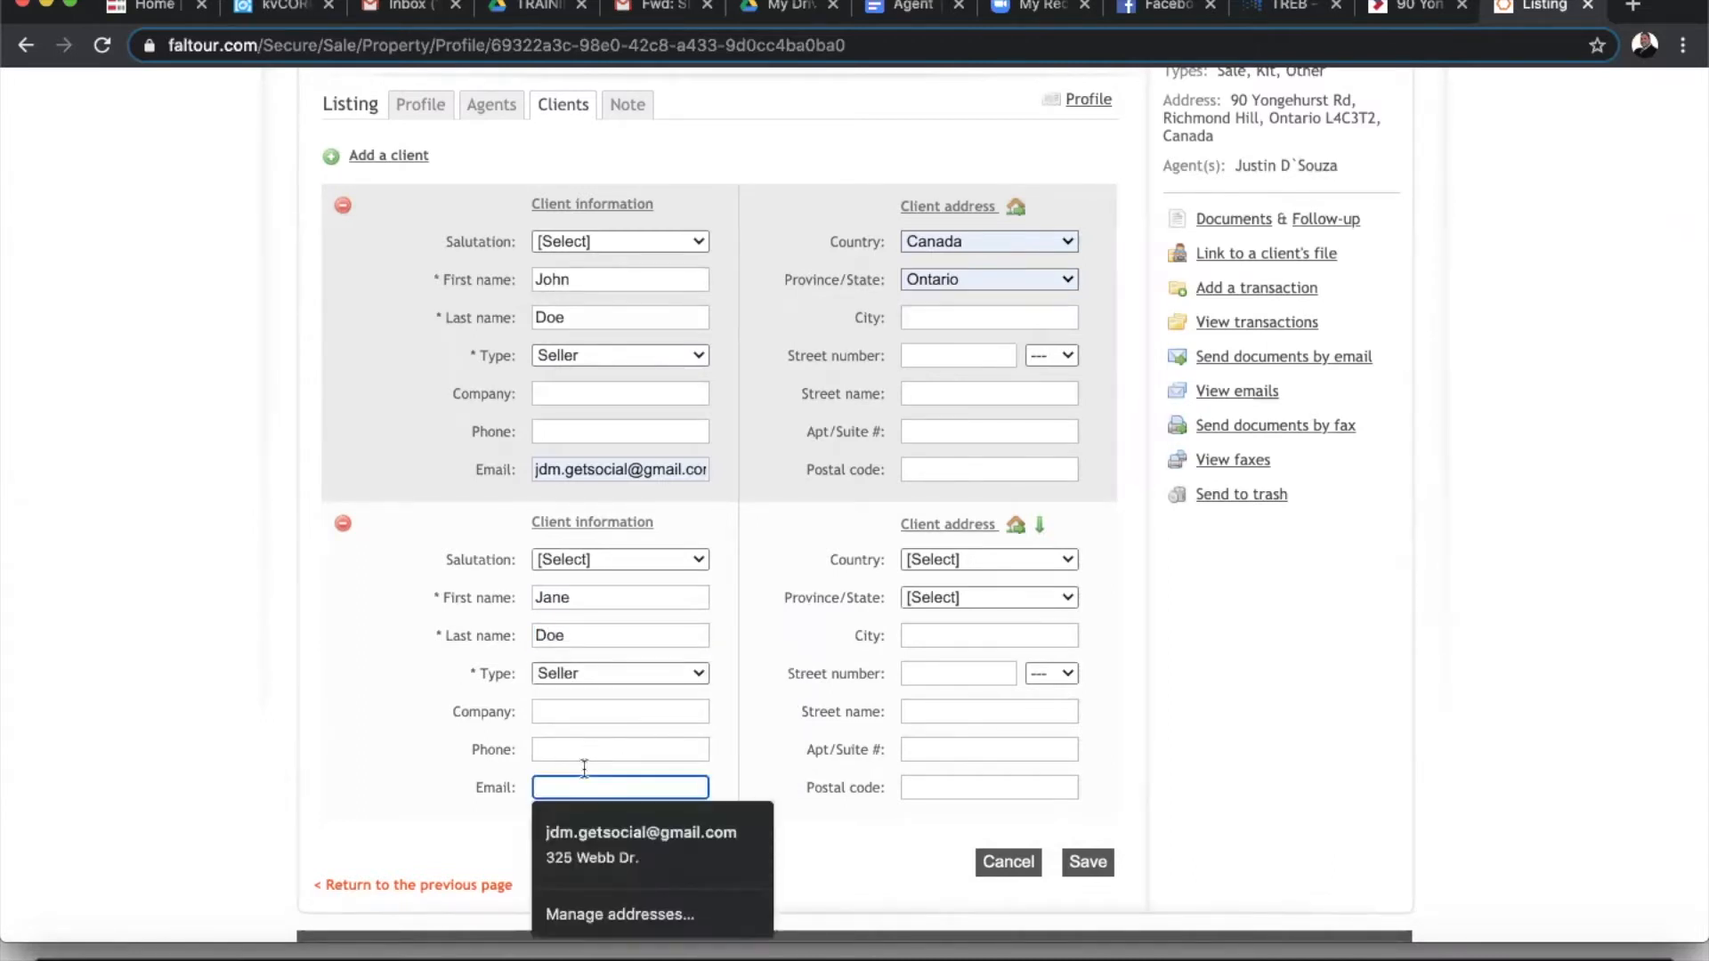
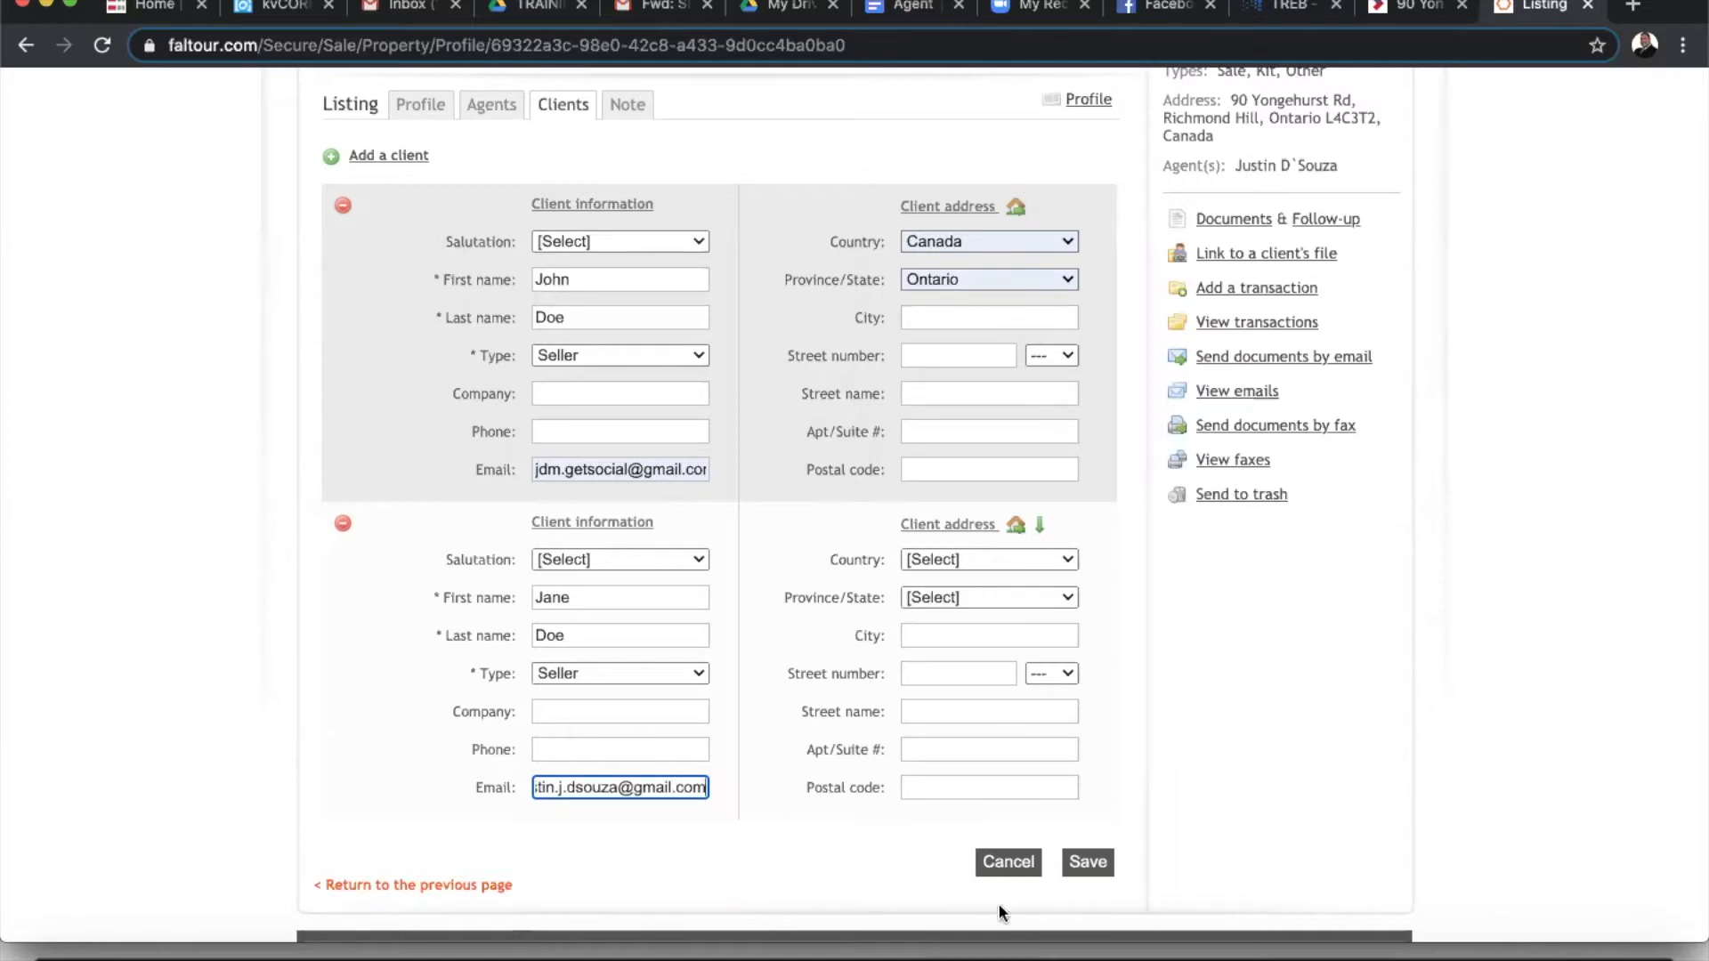
- Reset the first client's Country to [Select] and save the client details
click(1108, 869)
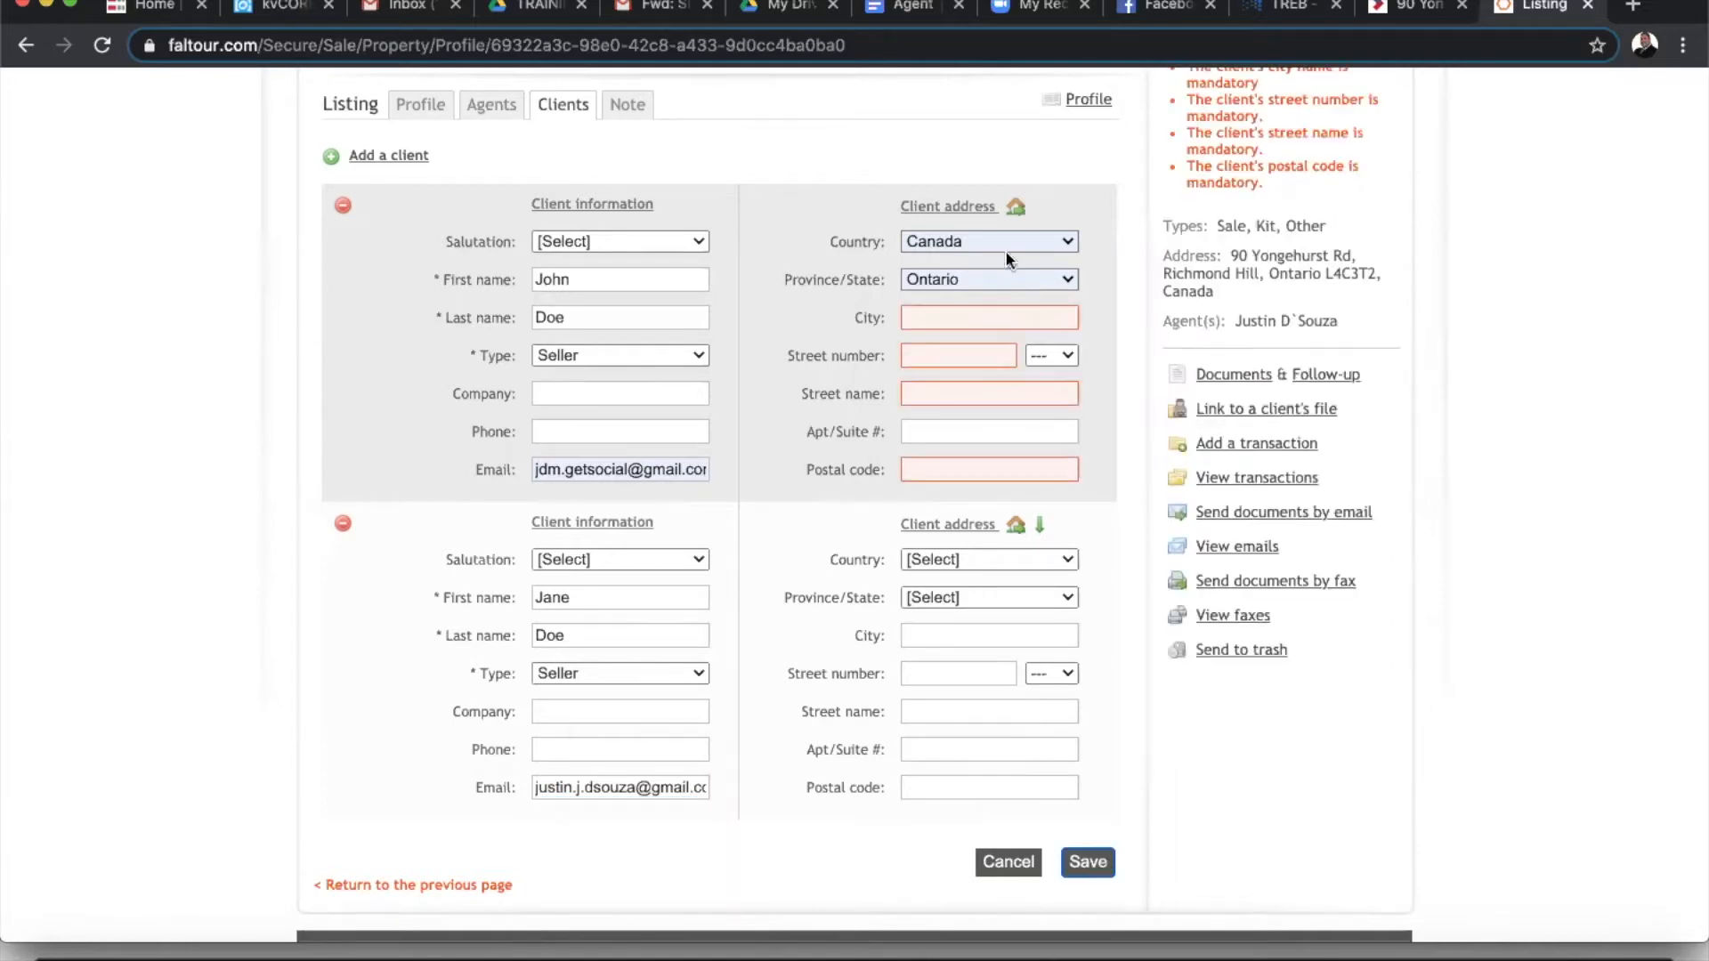
click(1002, 244)
click(992, 224)
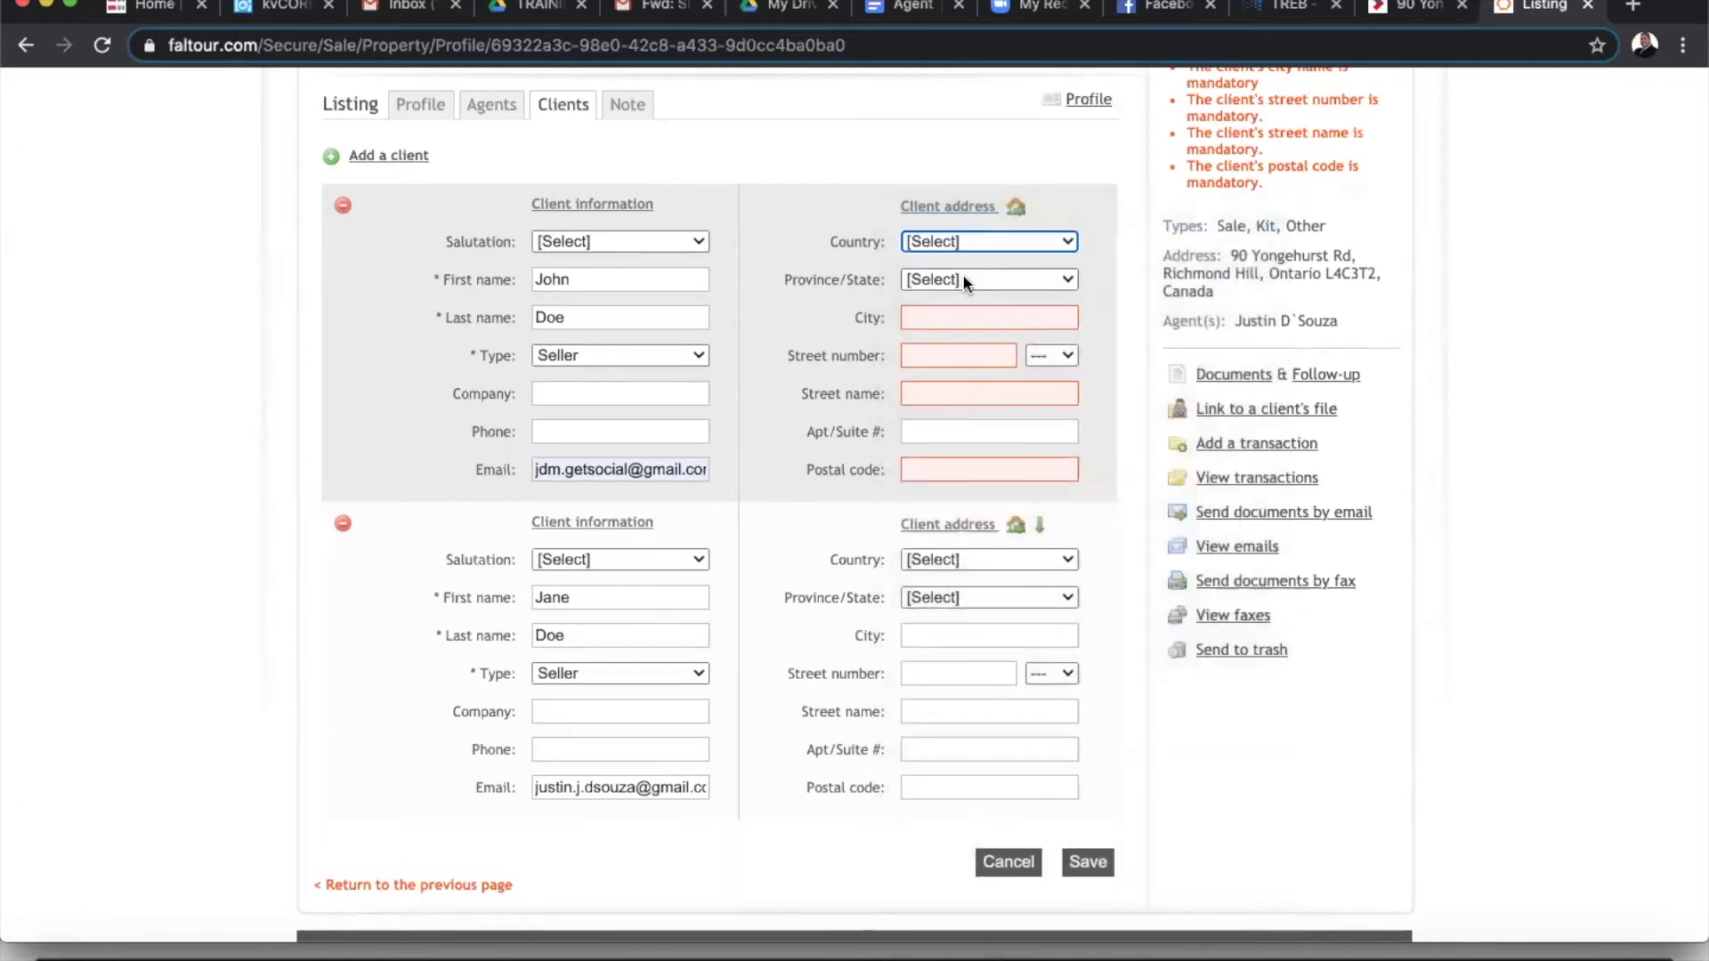
click(1086, 862)
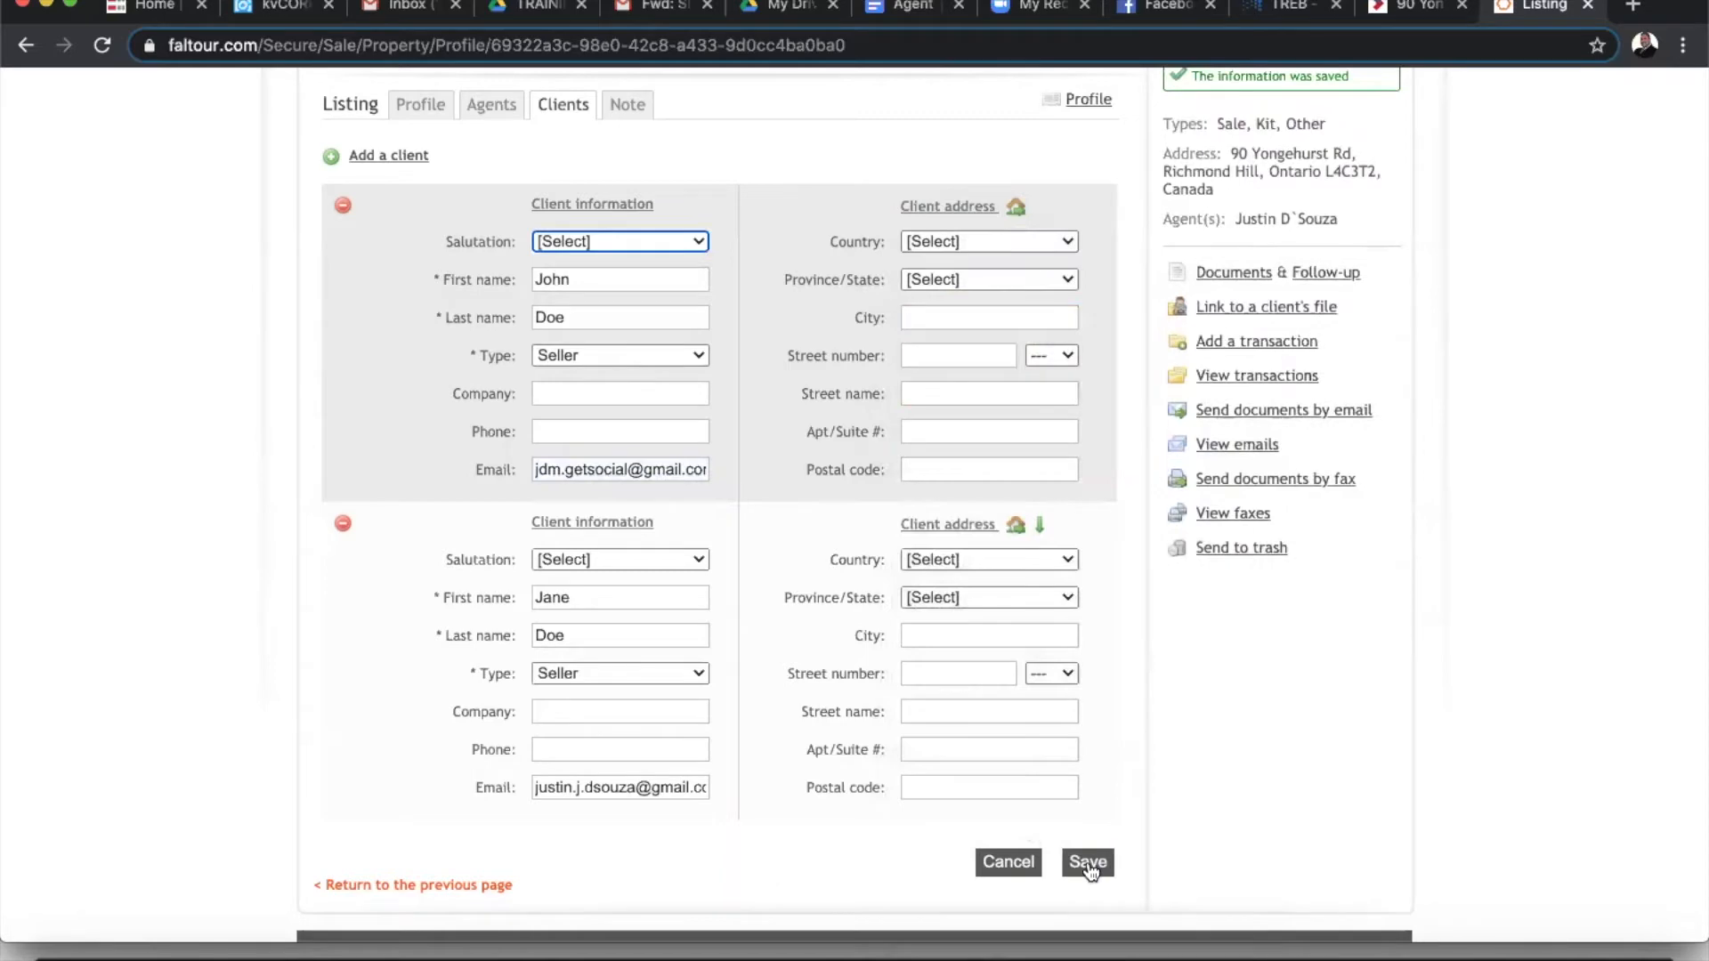
scroll(1314, 813, up, 2)
scroll(1314, 814, up, 1)
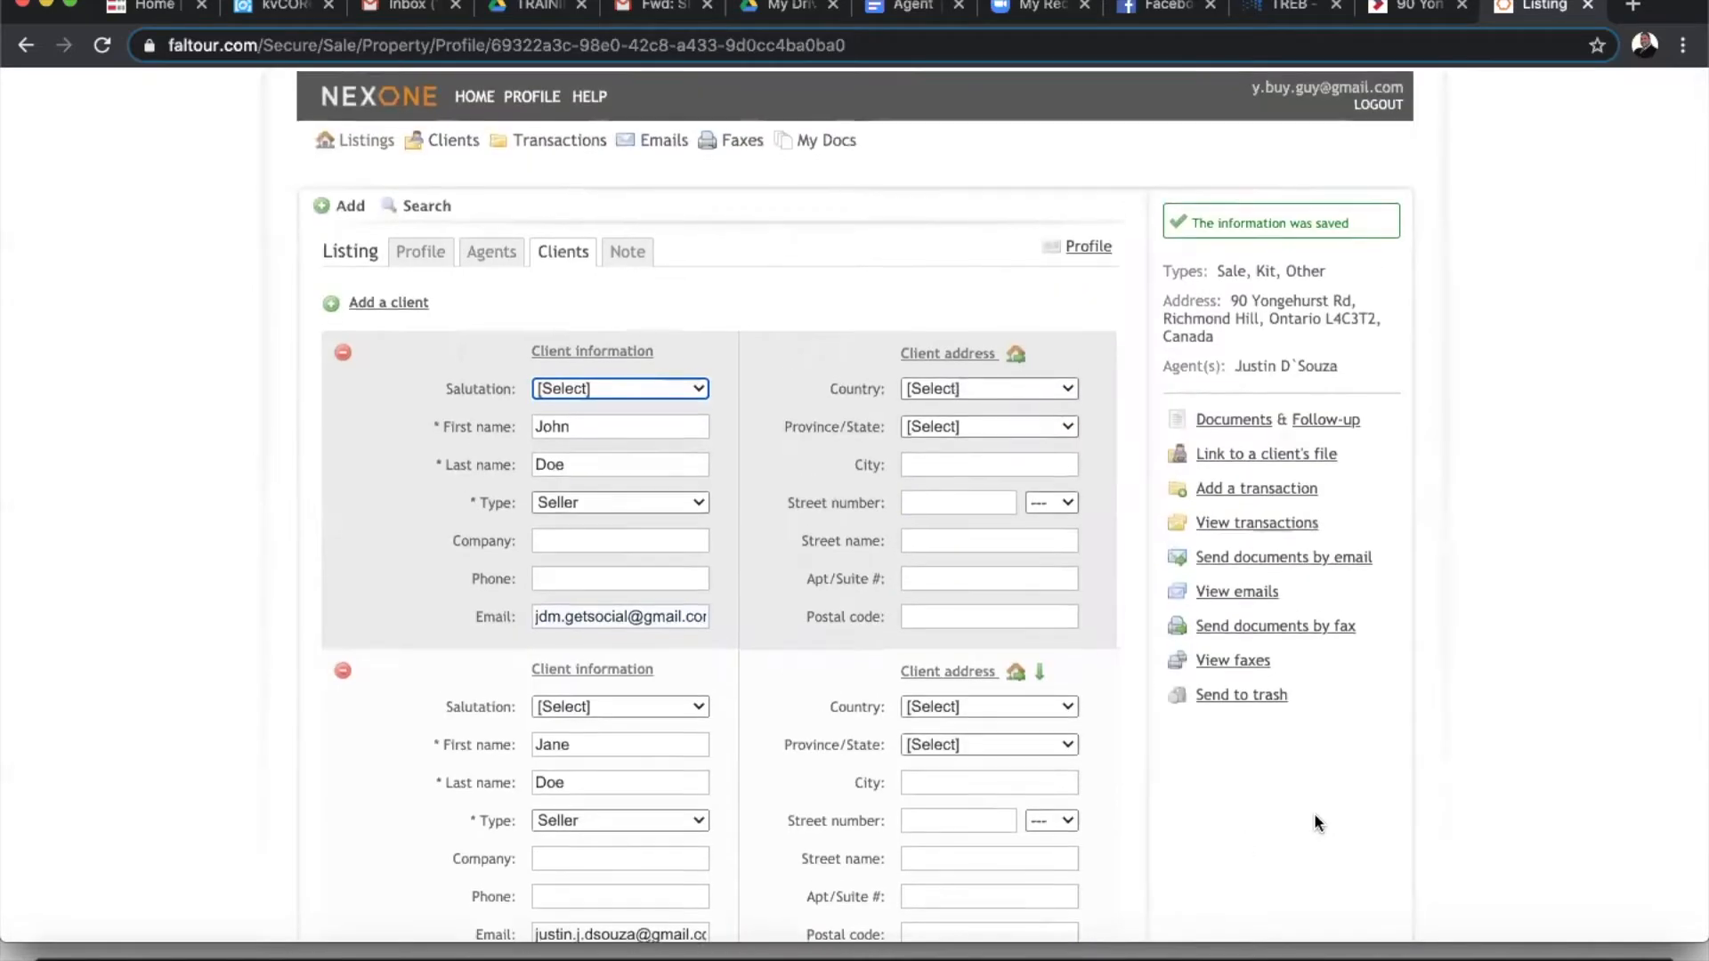
scroll(1315, 817, down, 1)
scroll(1315, 817, up, 2)
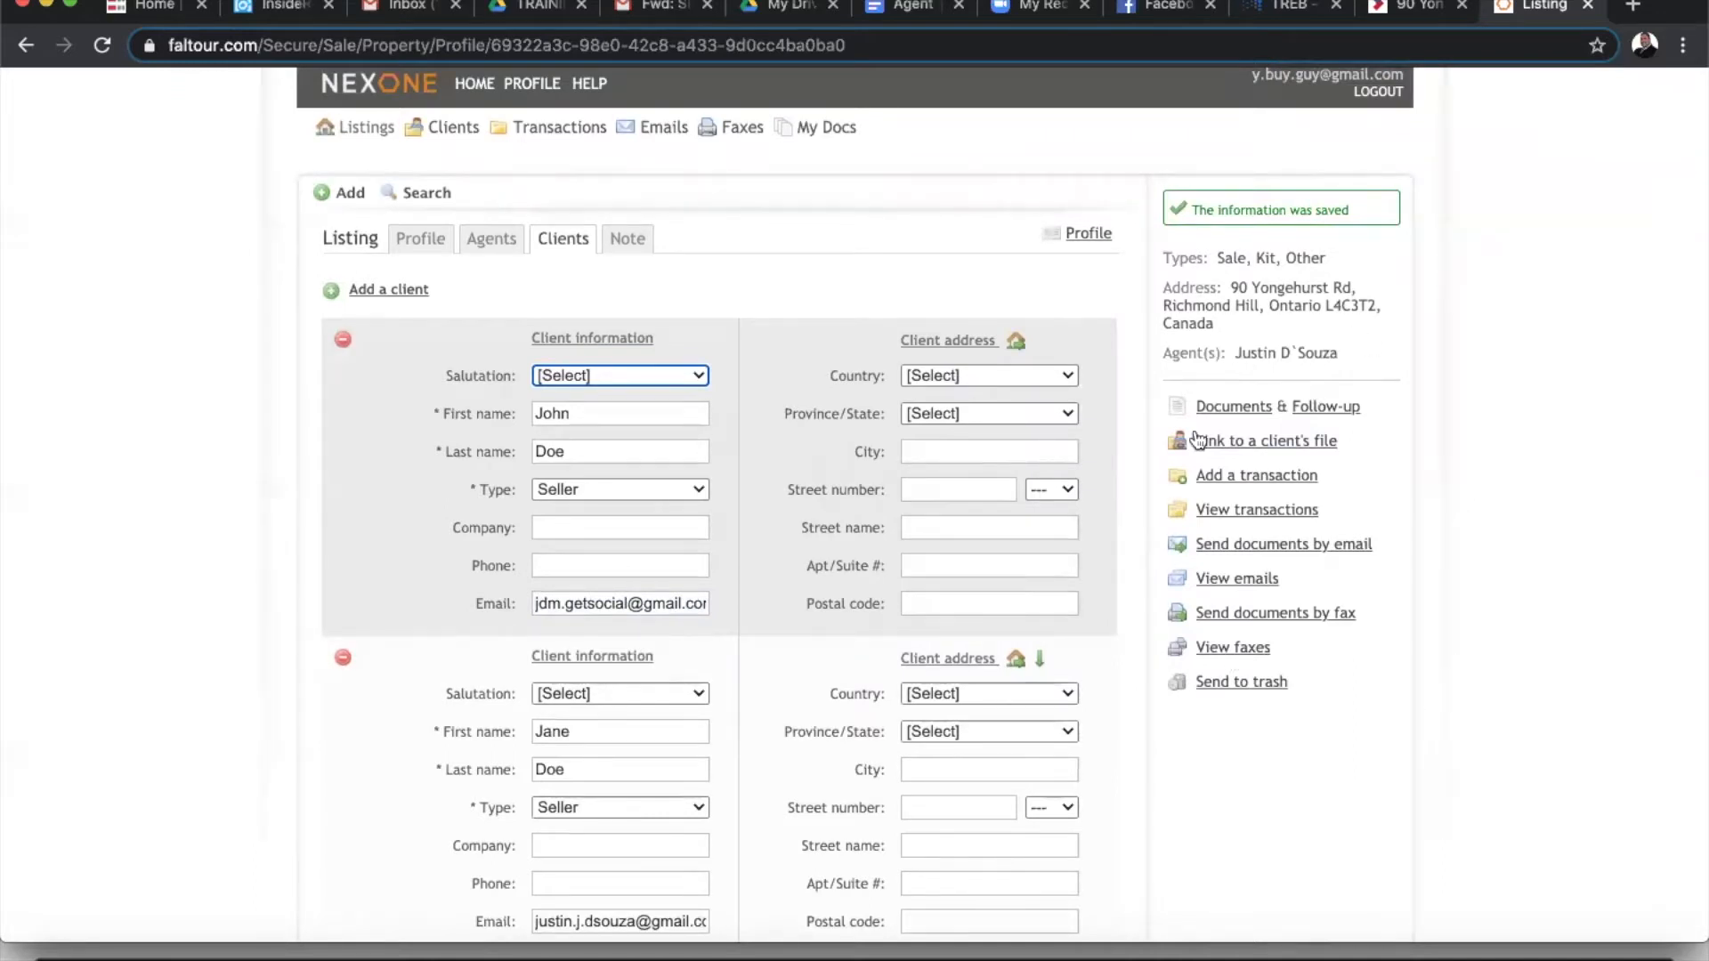
- Open the listing's Signatures list under Documents & Follow-up and add a new signature request
click(1235, 409)
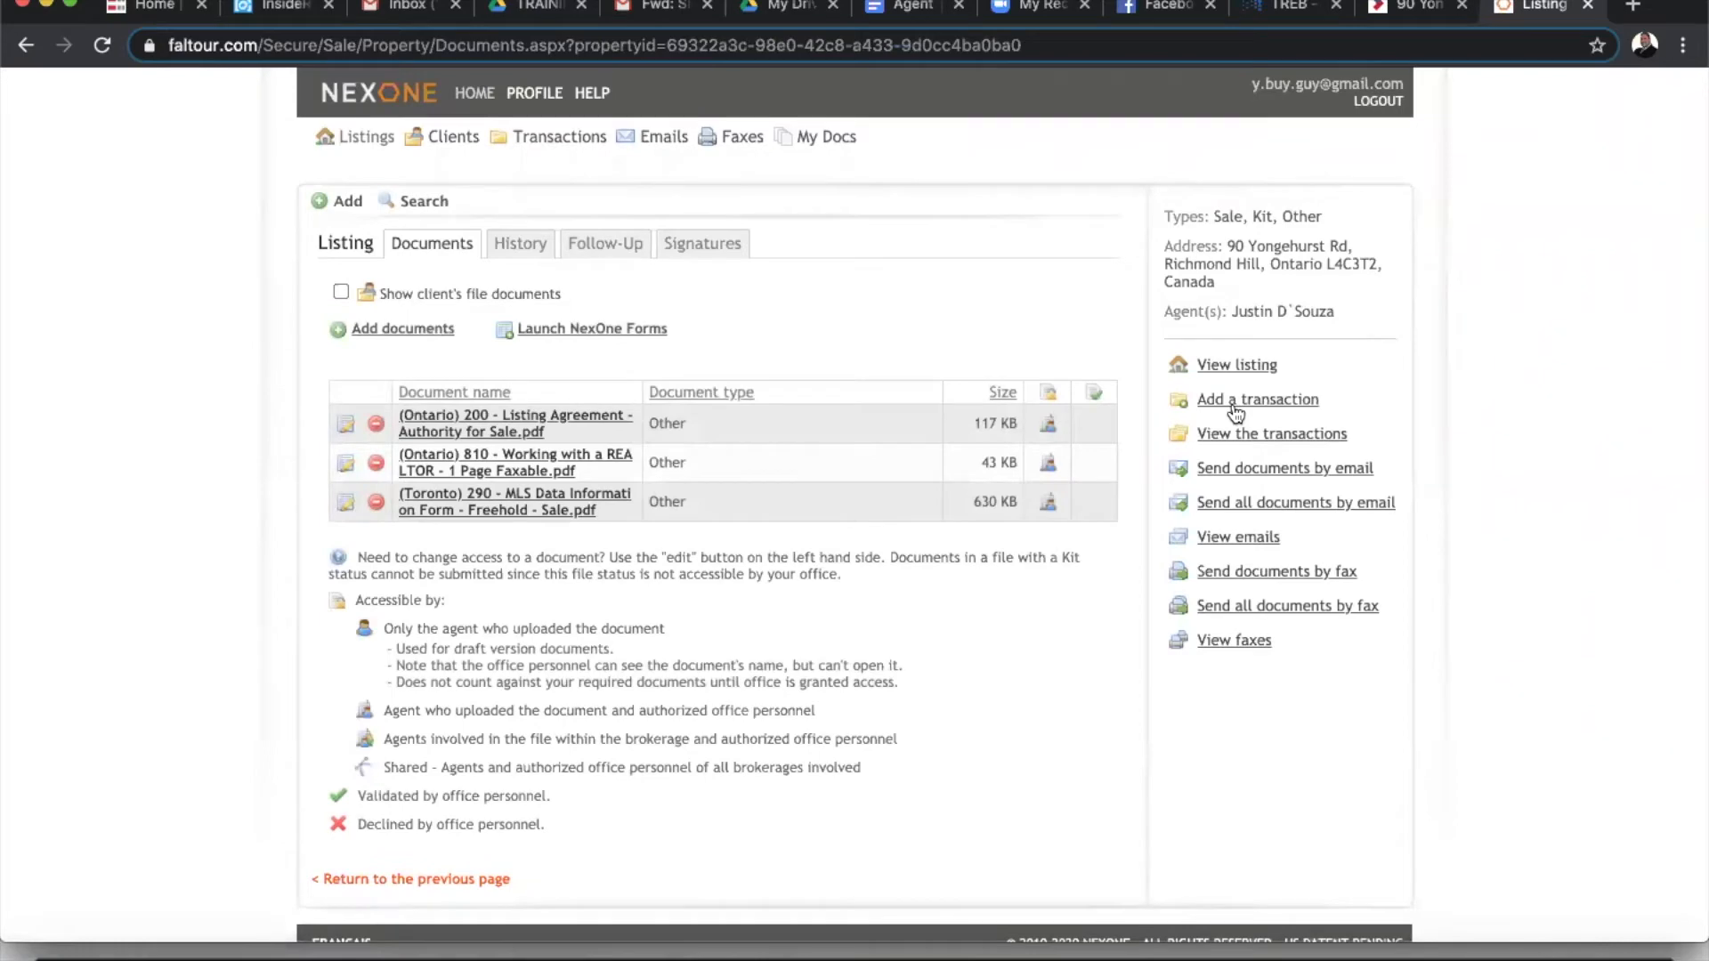
click(702, 245)
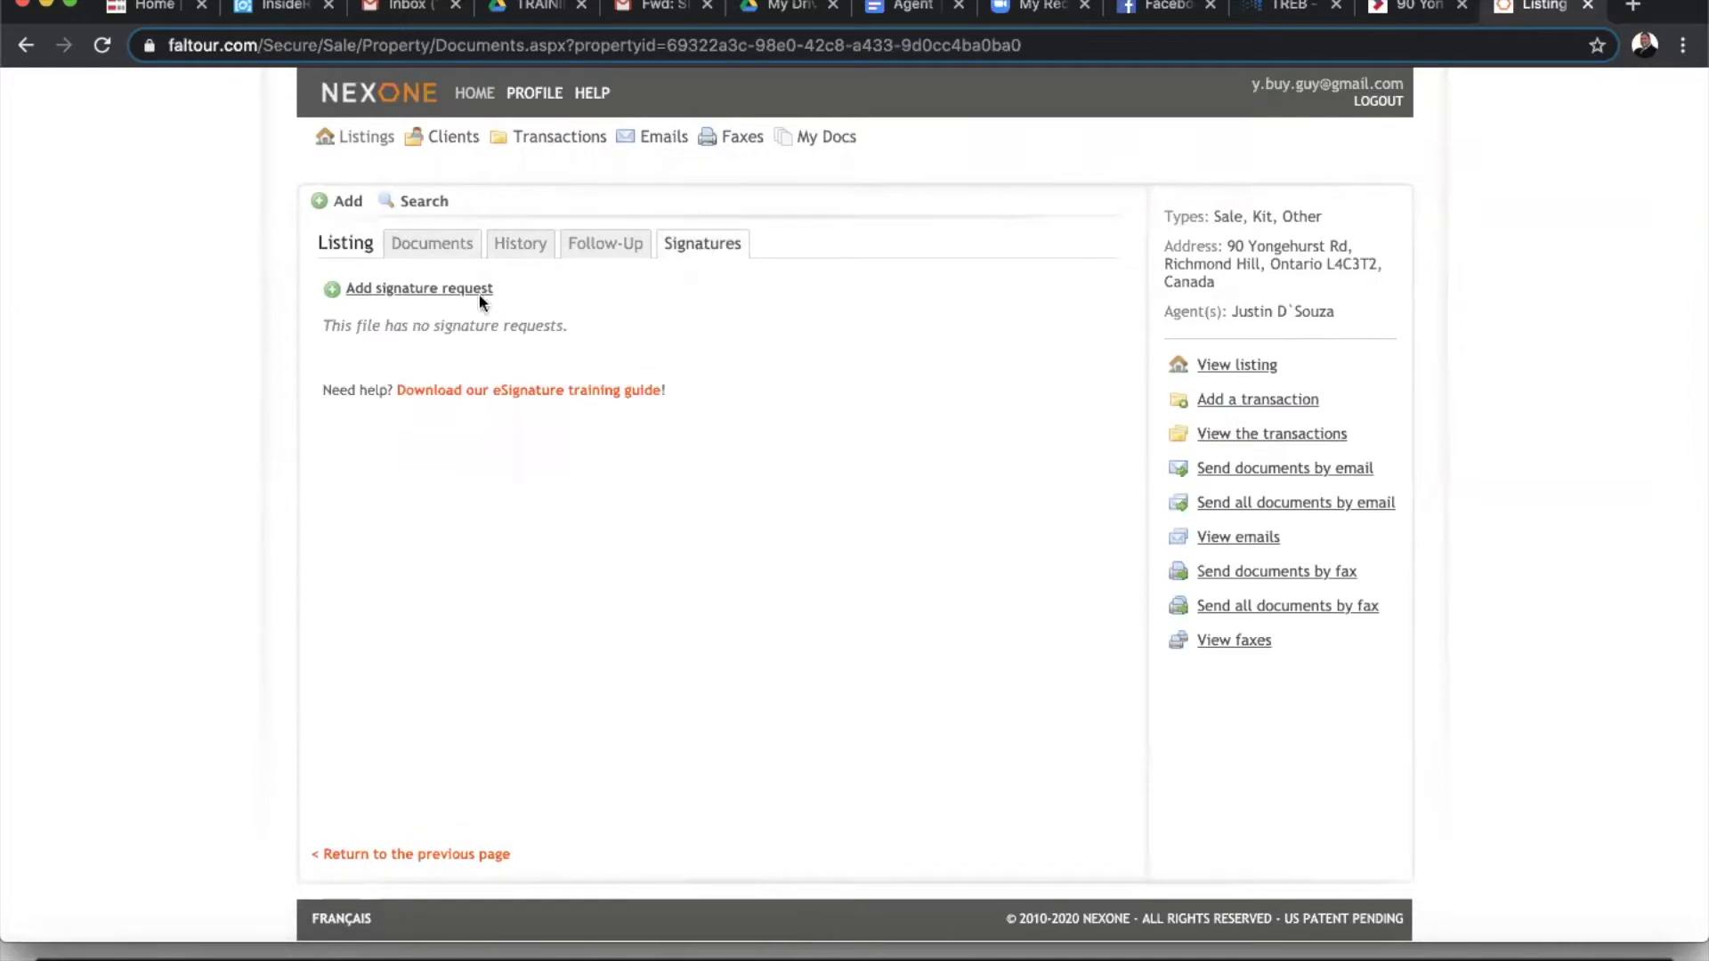
click(427, 291)
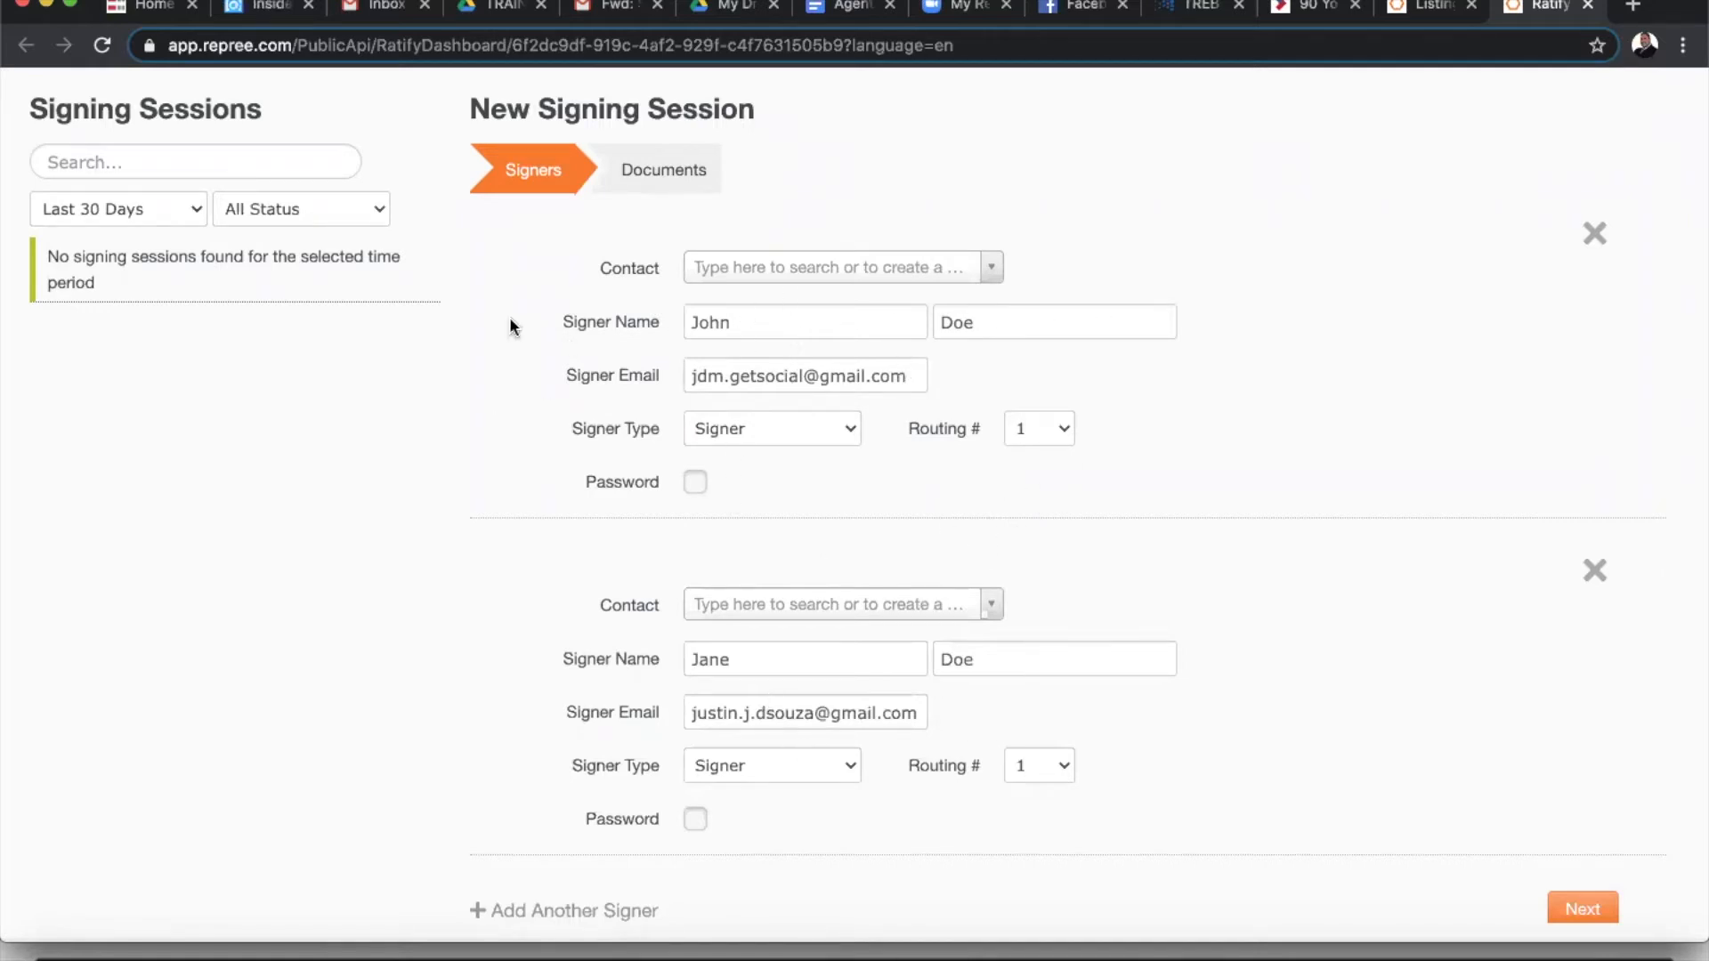
- Add the agent as a third signer in the signing session
scroll(651, 347, down, 1)
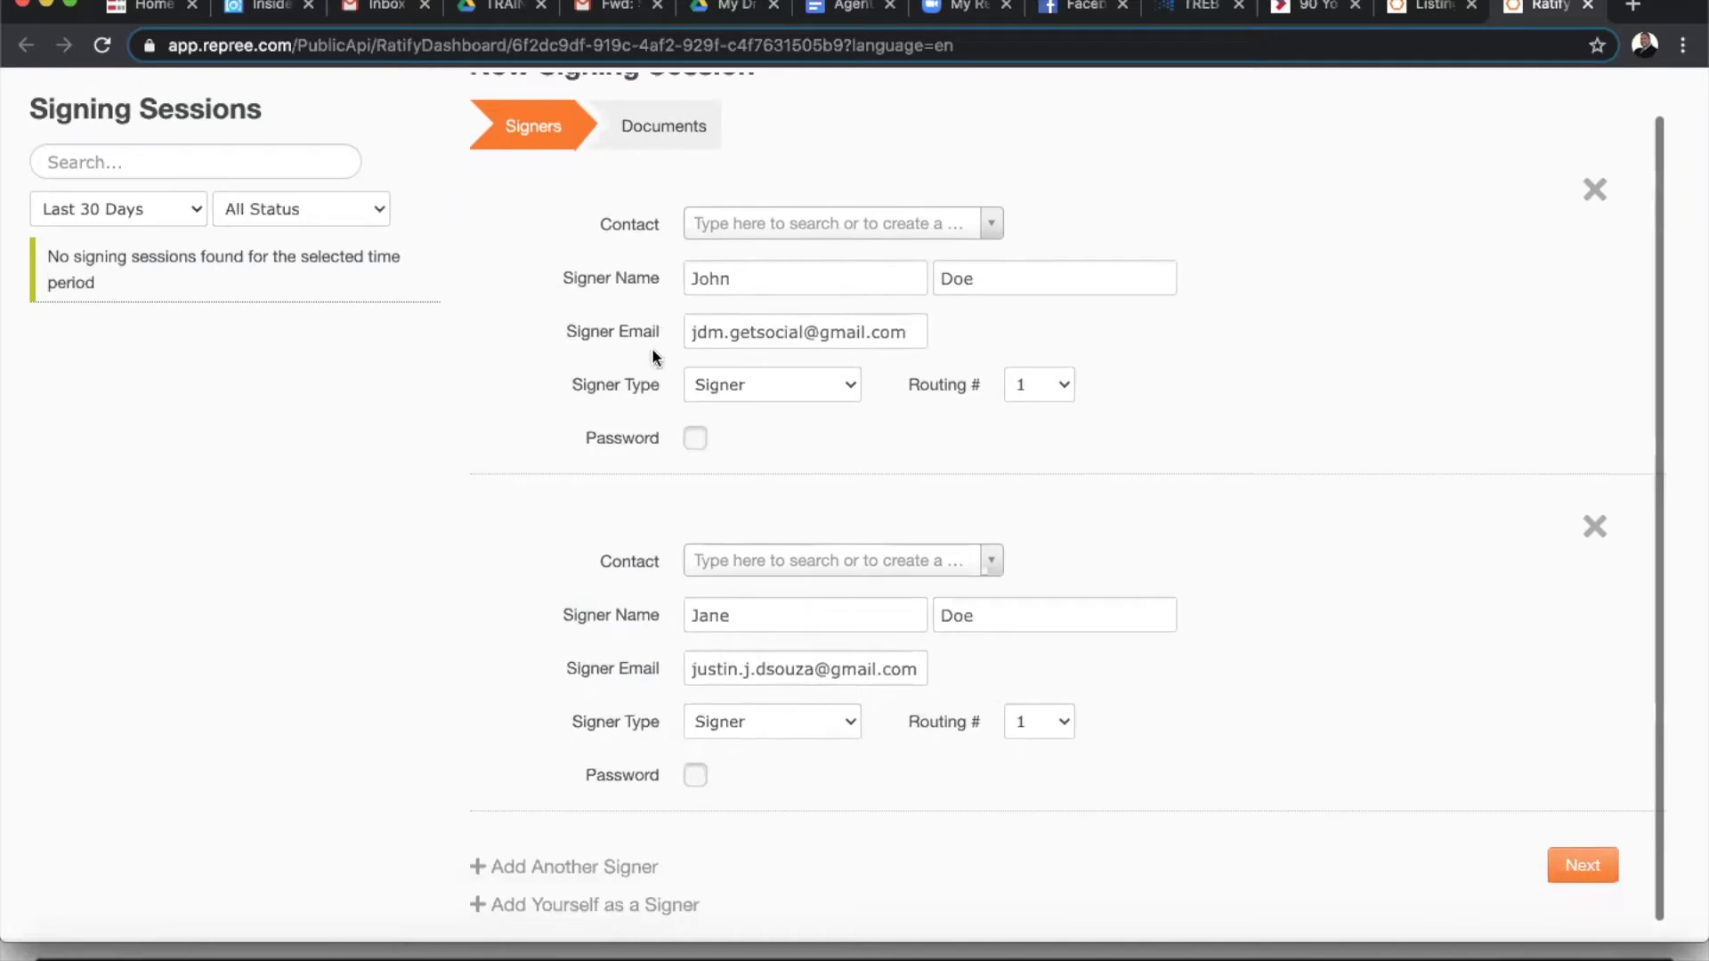
click(623, 904)
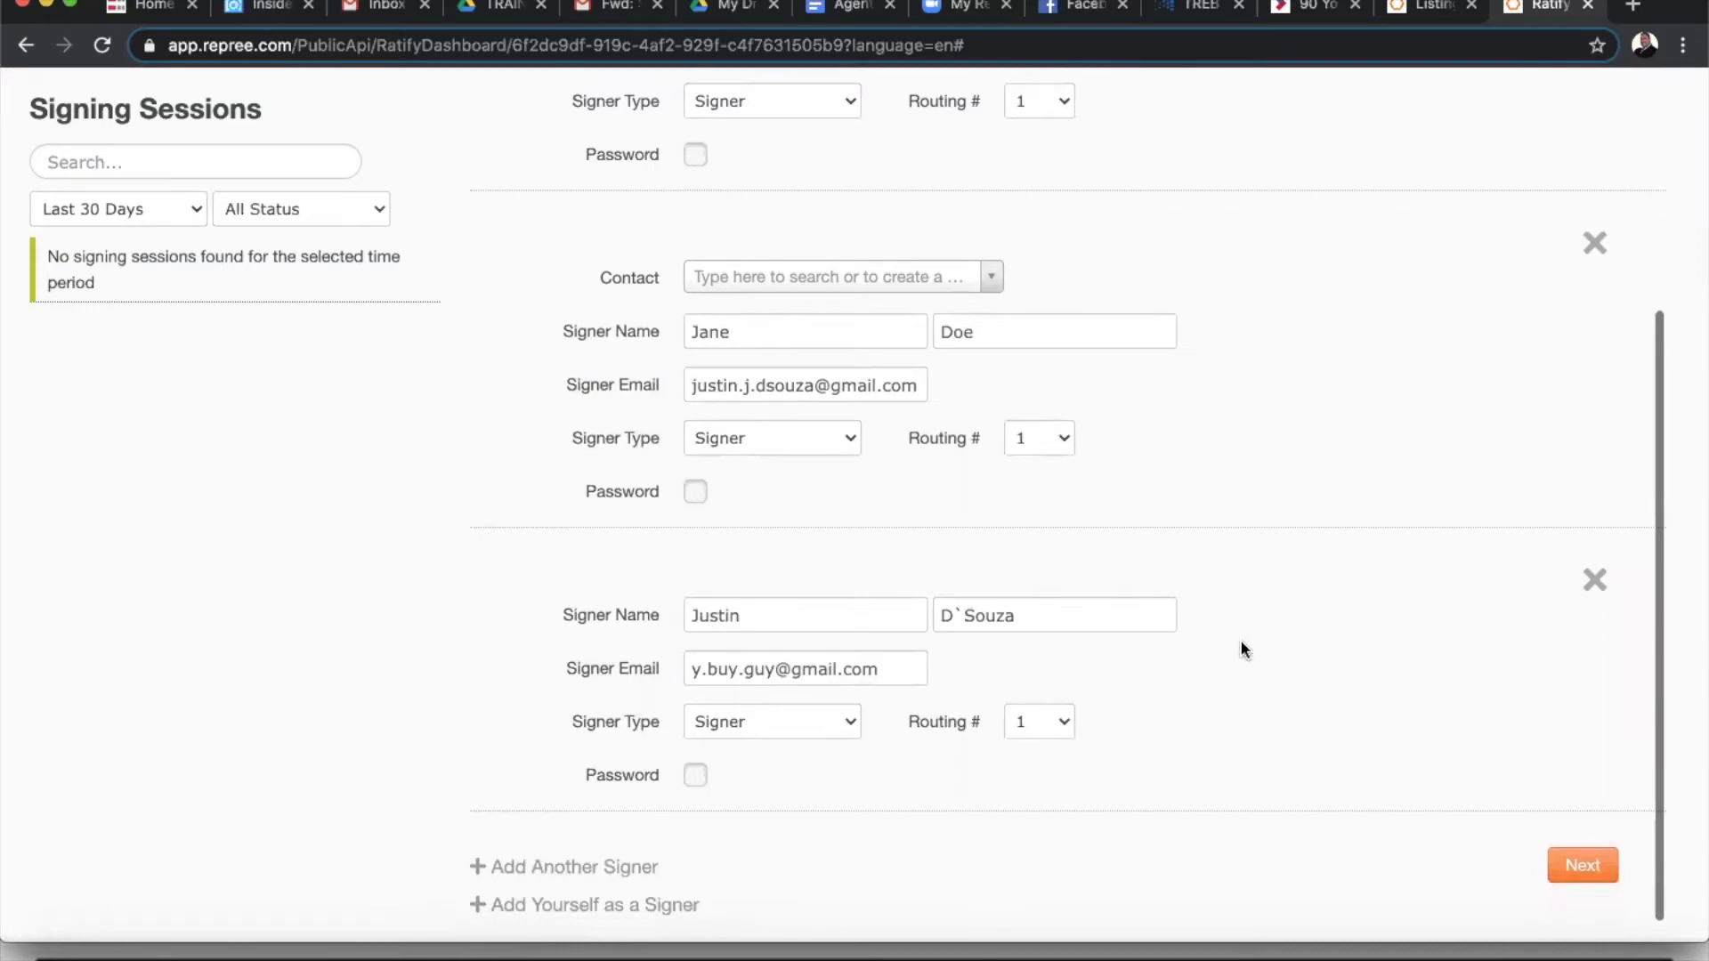
scroll(1240, 639, up, 5)
scroll(1243, 644, down, 3)
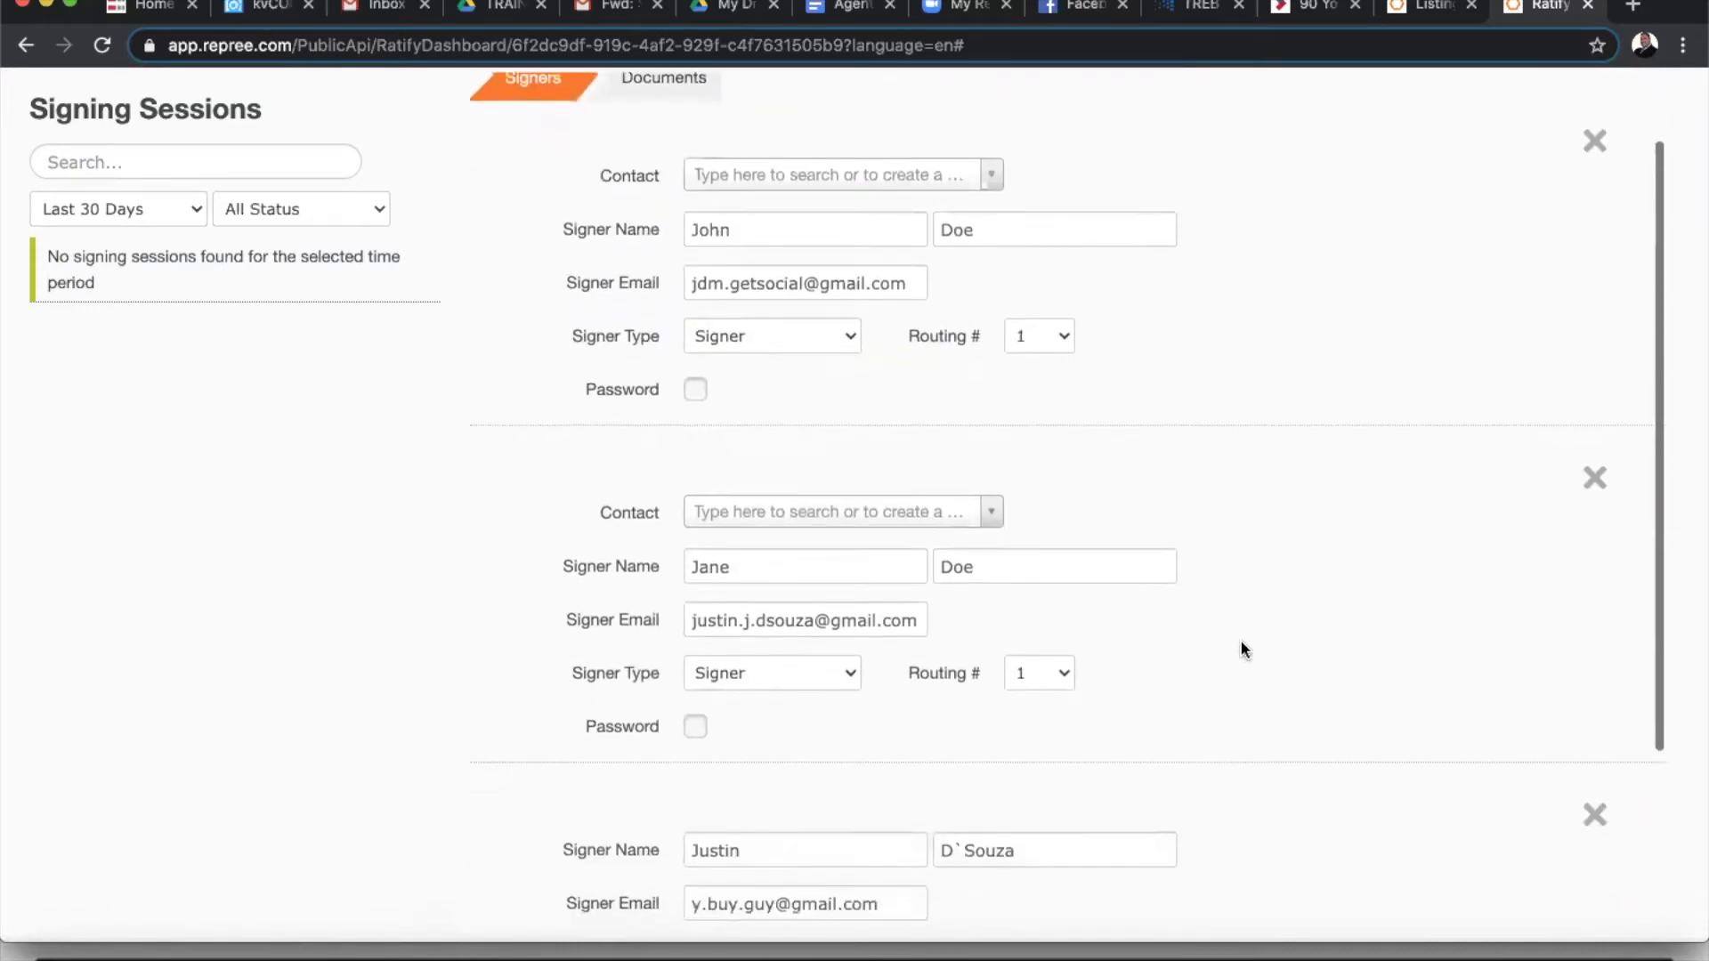
scroll(1242, 645, up, 2)
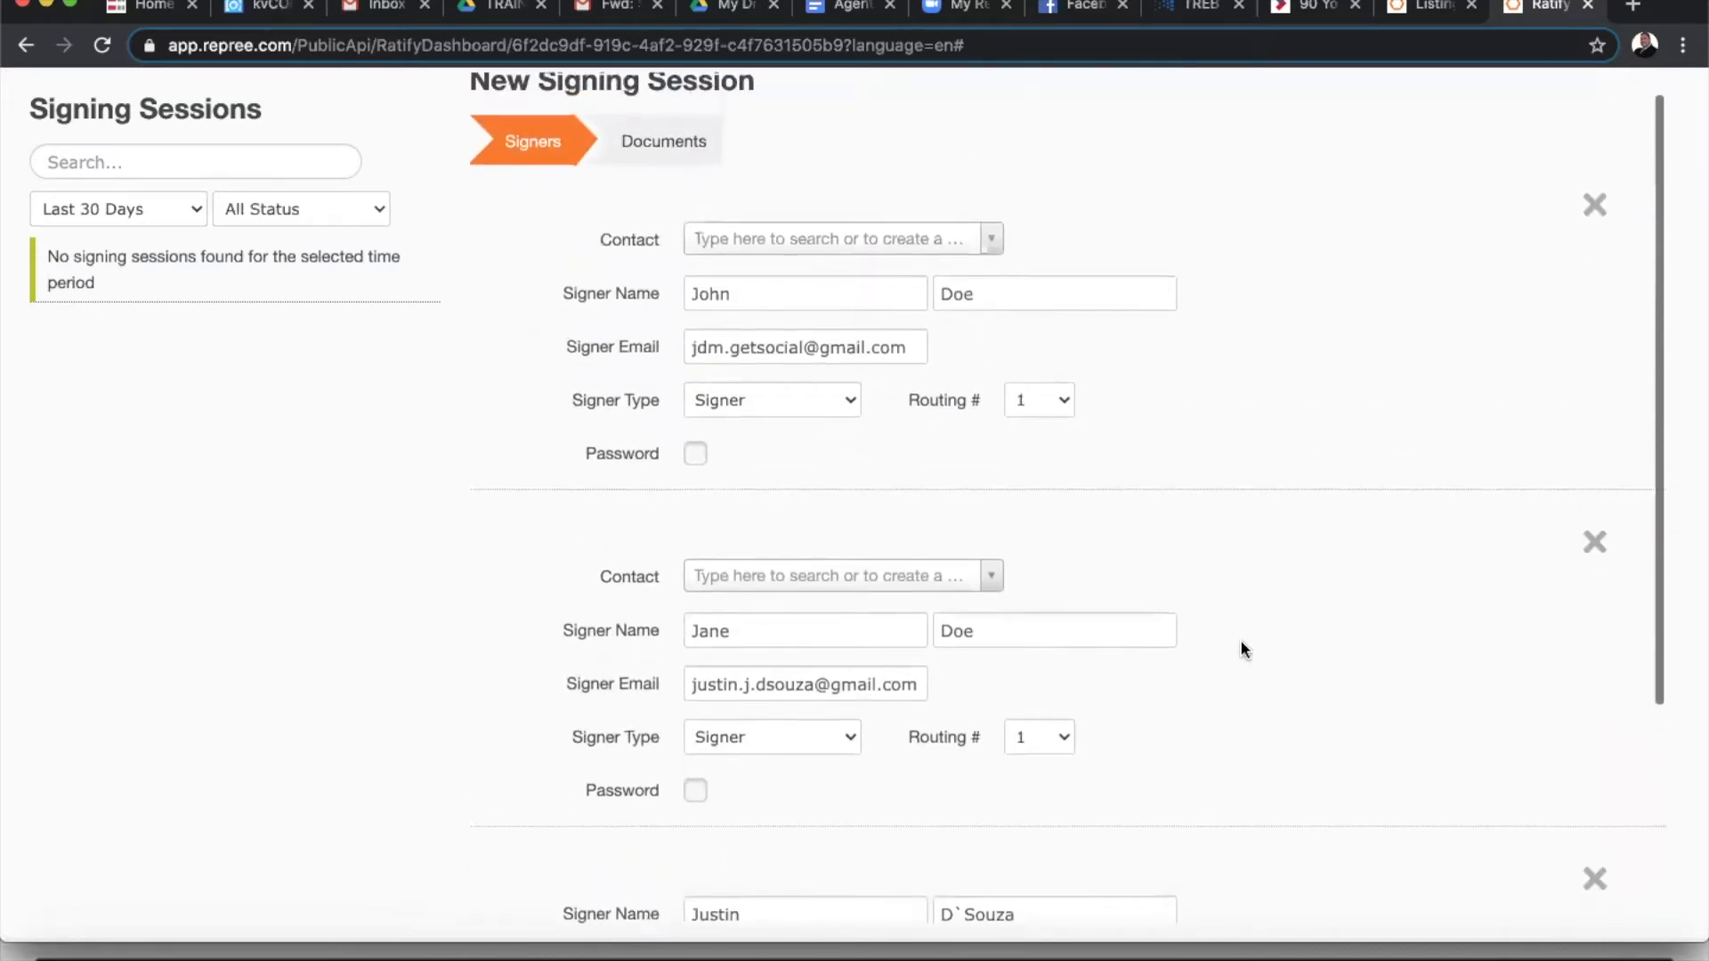
scroll(1241, 639, down, 1)
scroll(1240, 640, down, 1)
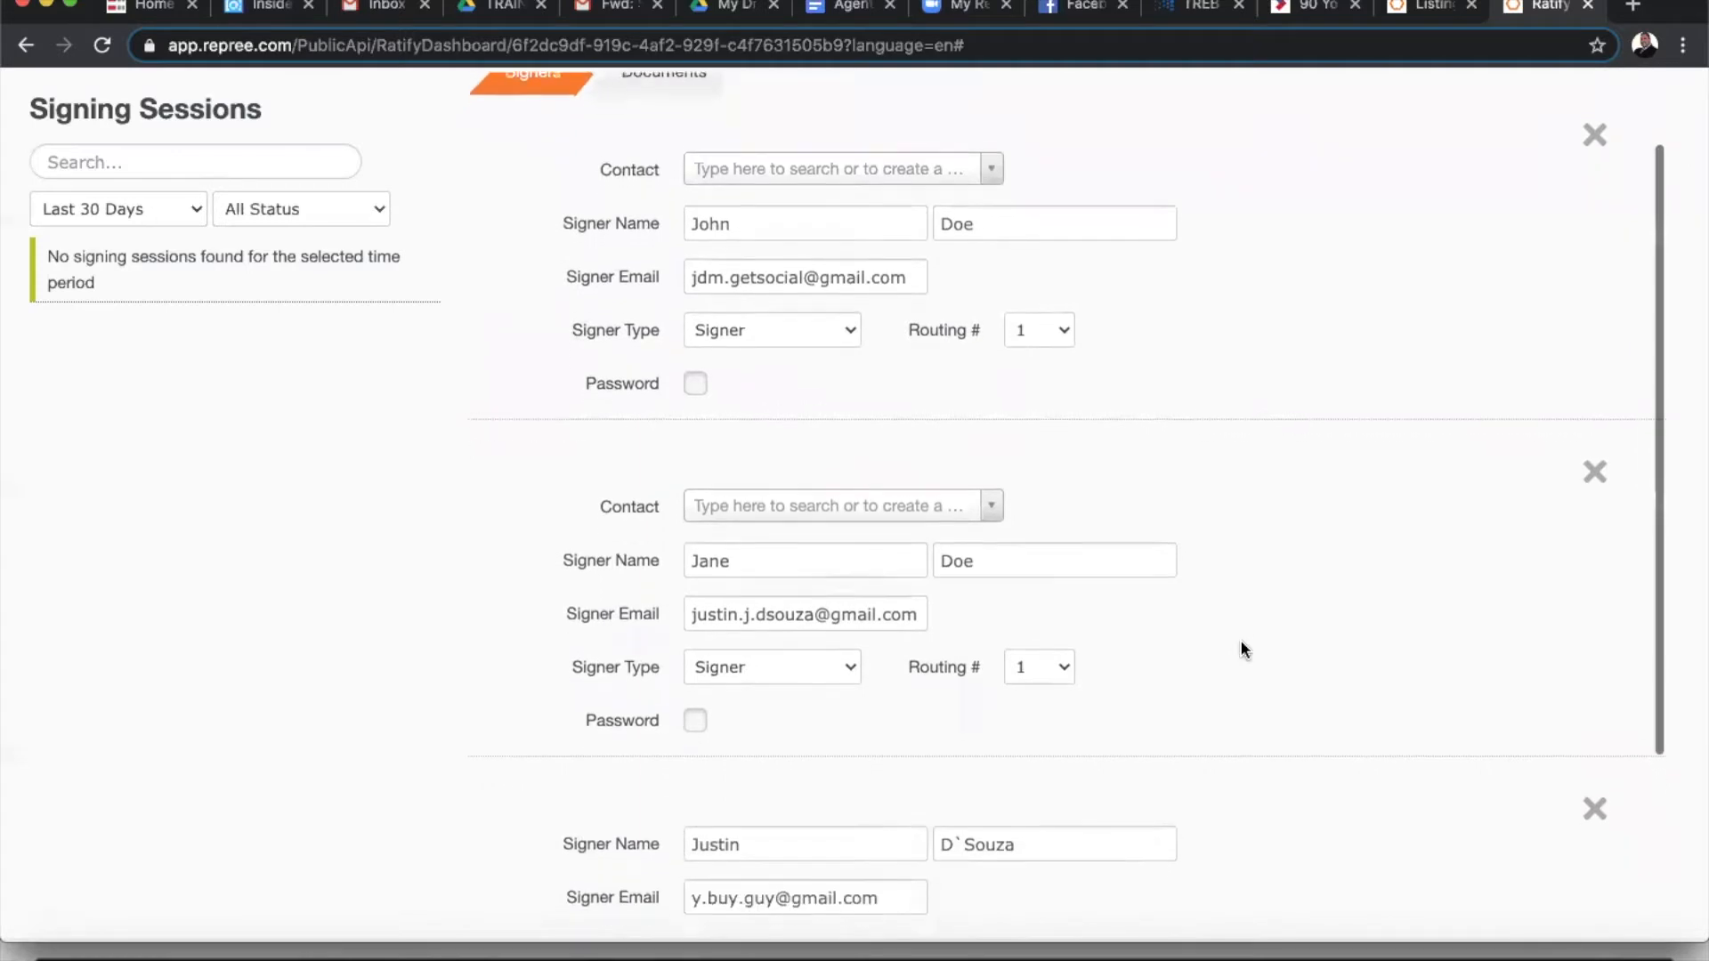
scroll(1241, 639, down, 1)
scroll(1242, 646, down, 2)
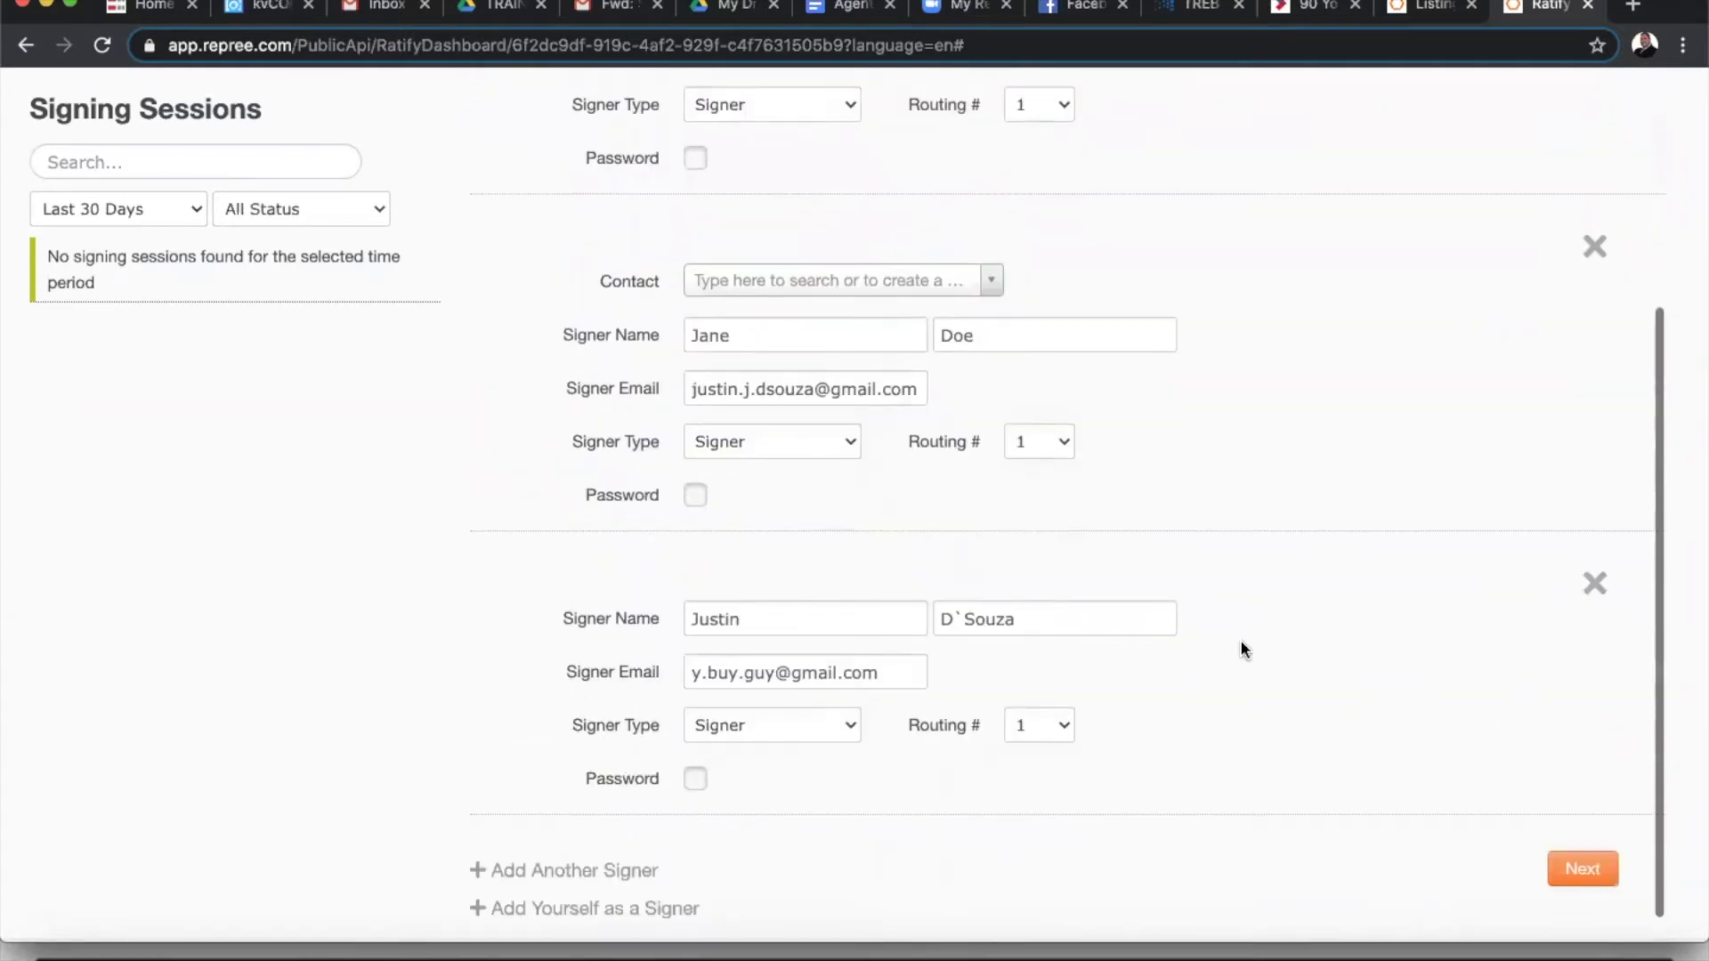
scroll(1242, 646, up, 4)
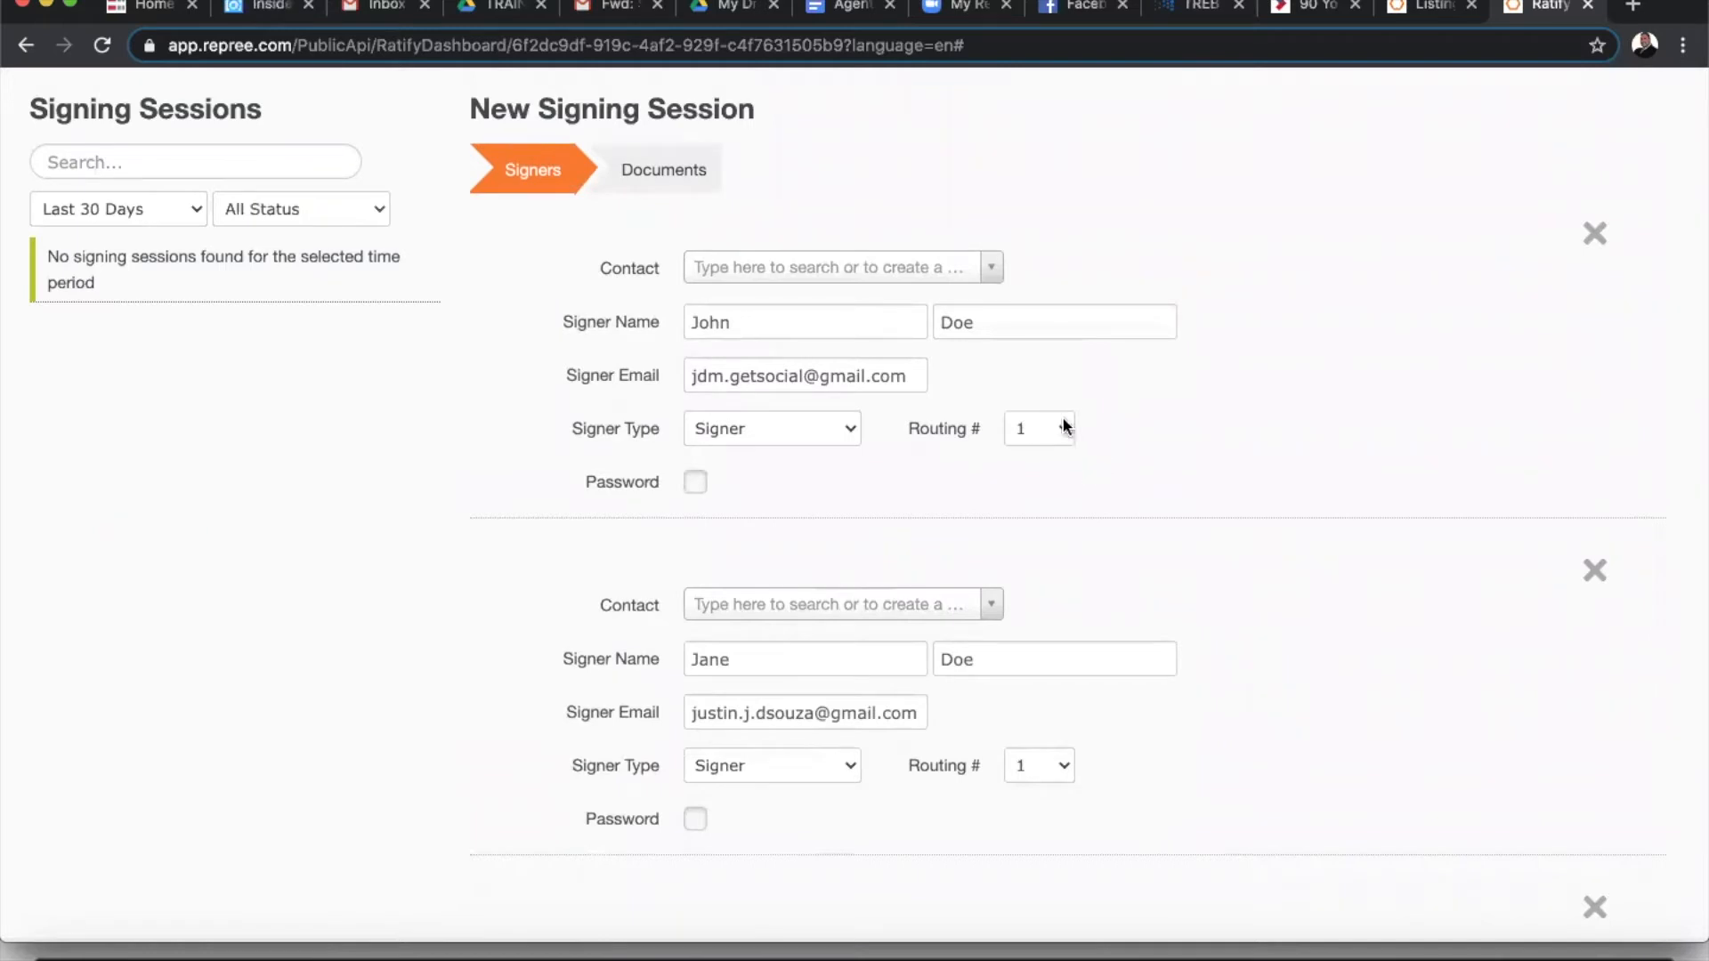
scroll(1096, 431, down, 4)
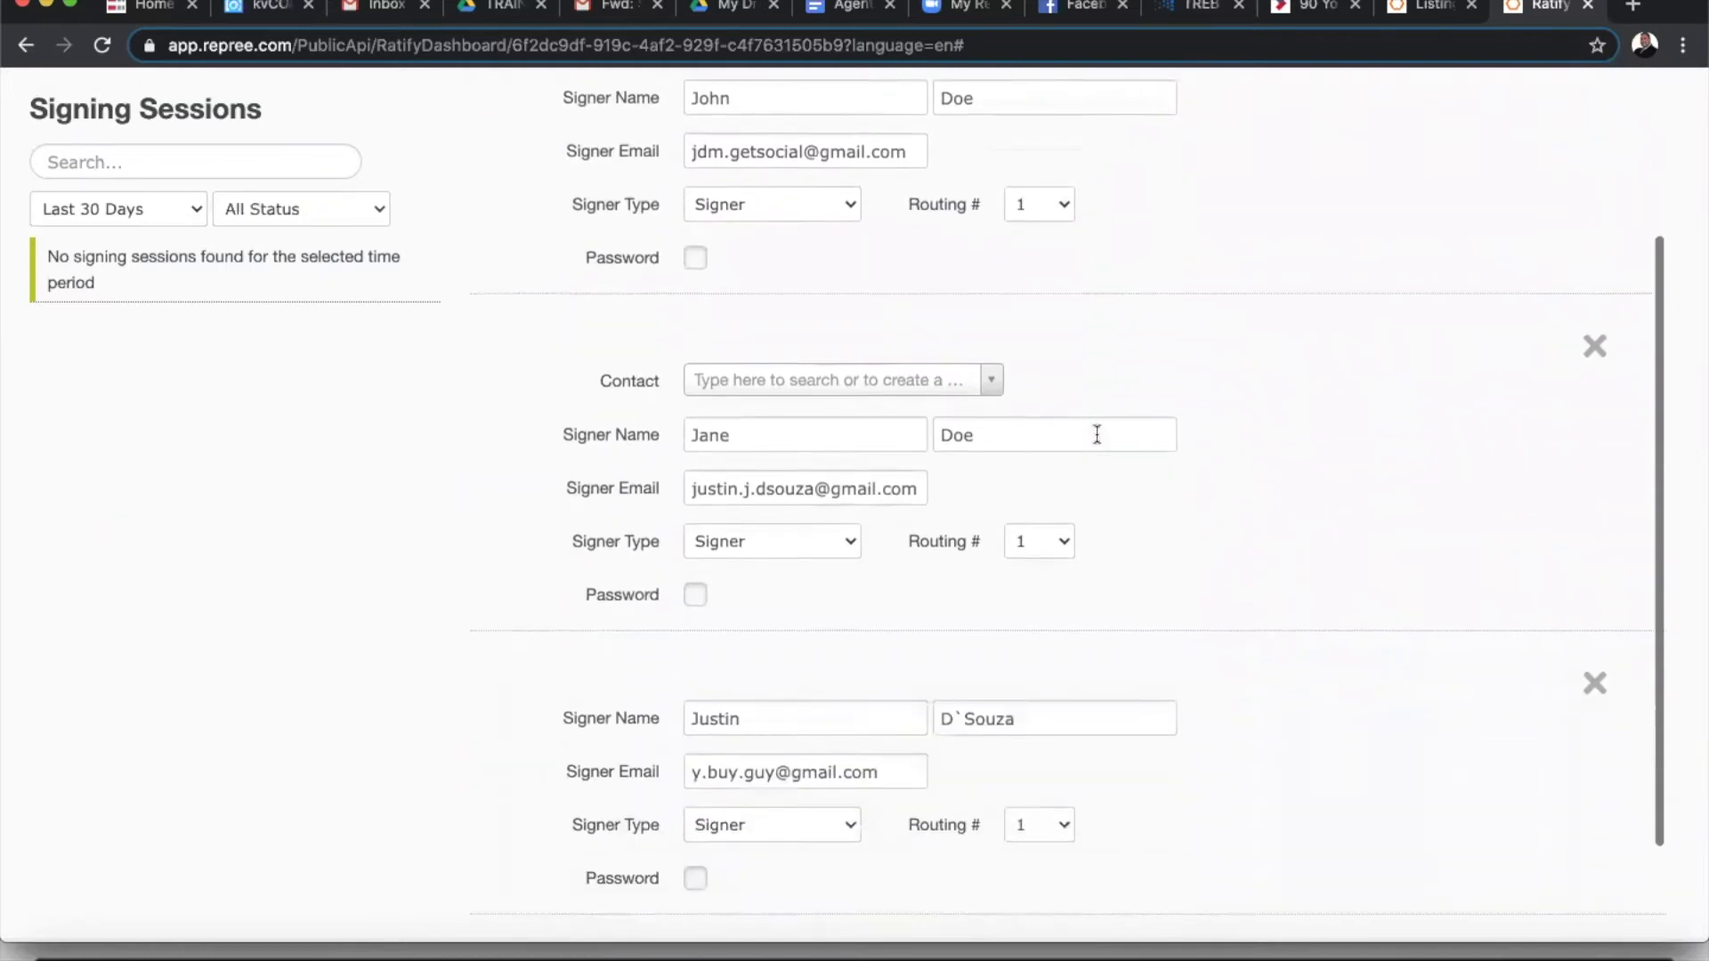
scroll(1096, 433, up, 2)
scroll(1096, 434, up, 3)
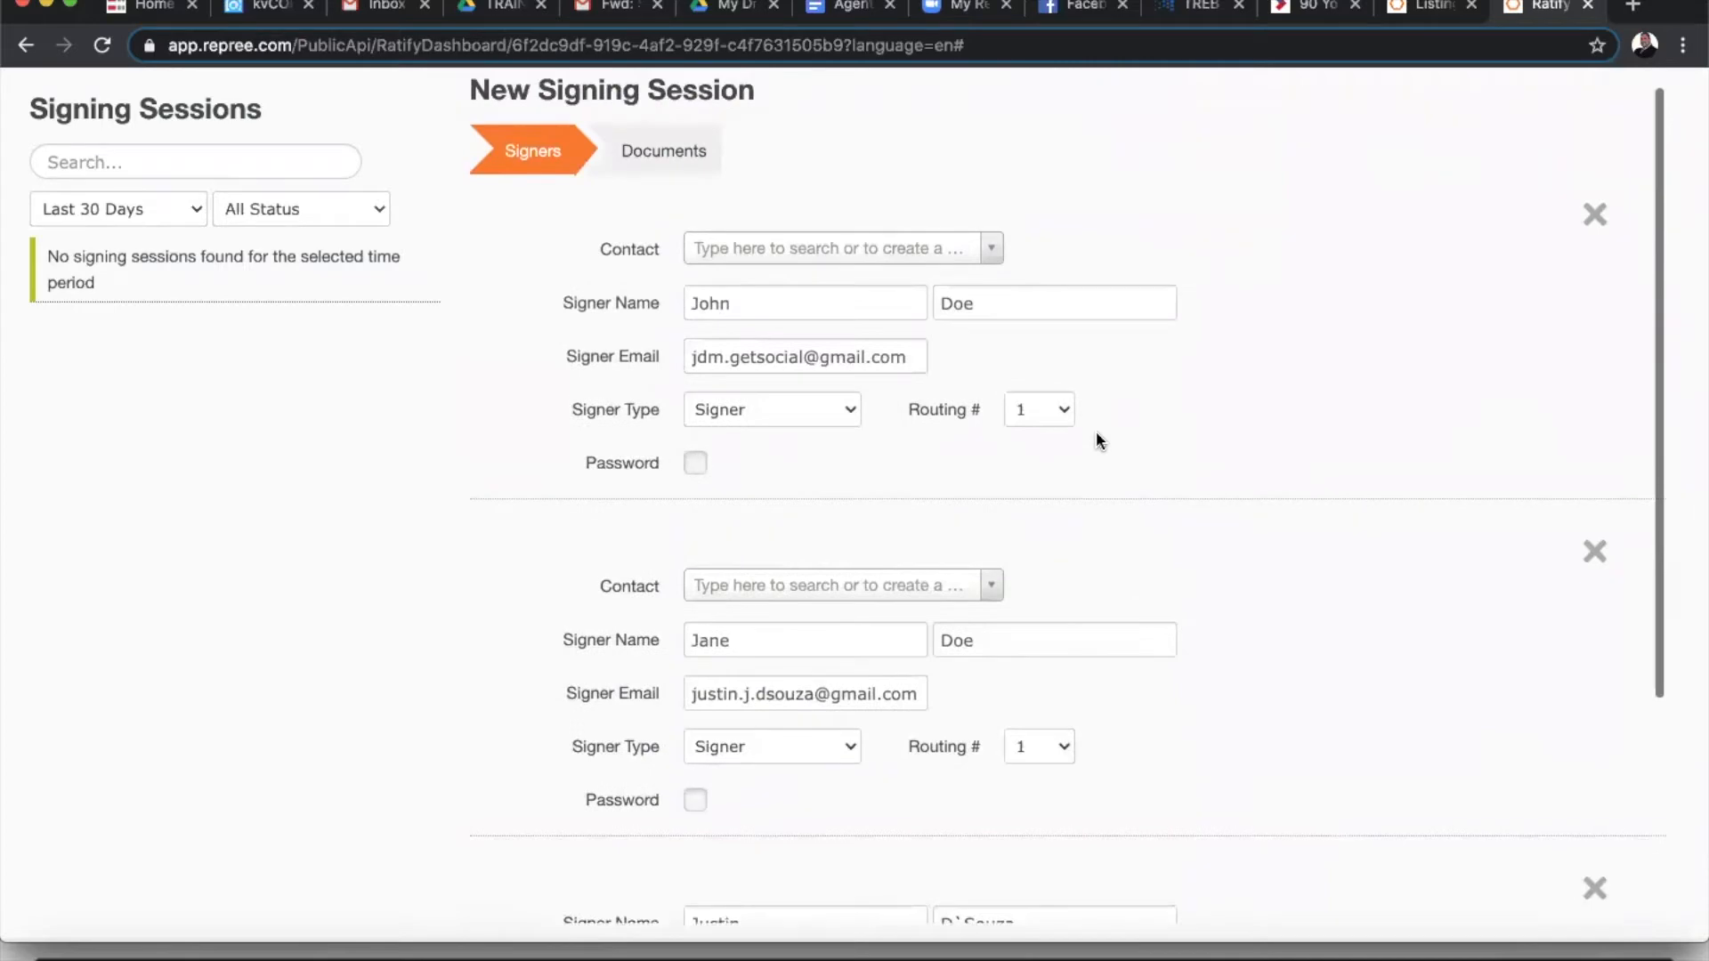
scroll(1097, 431, down, 1)
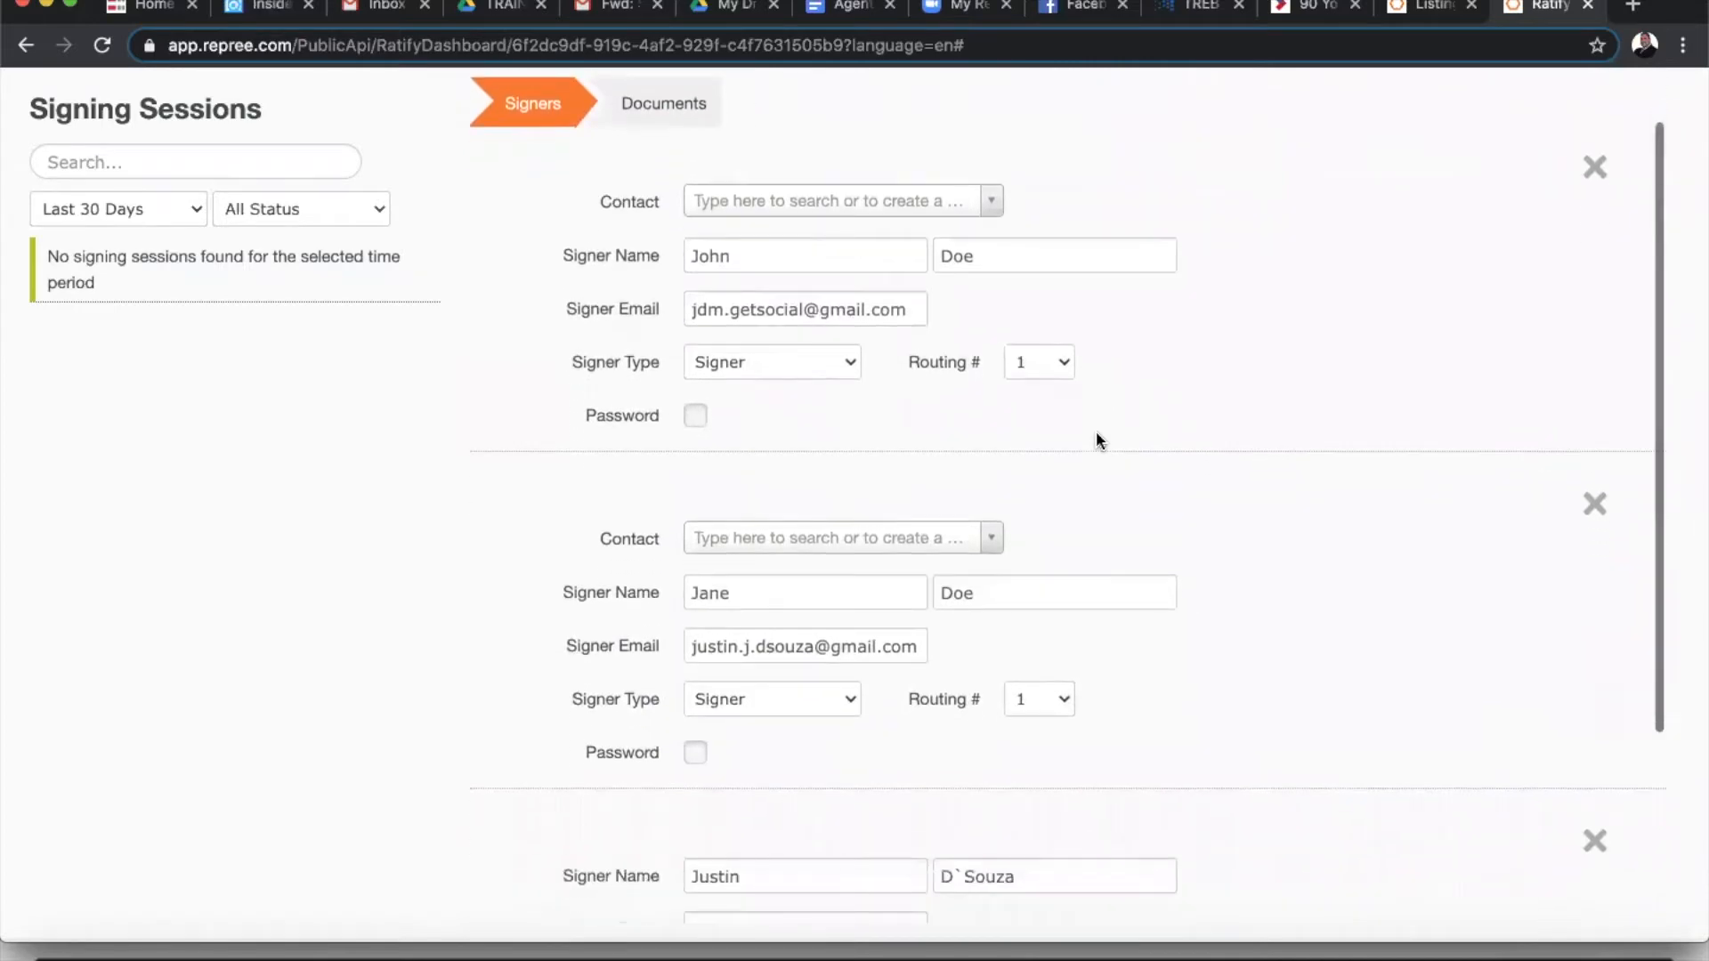
- Try out different signing orders (1, 2, 3) for the three signers
click(1052, 364)
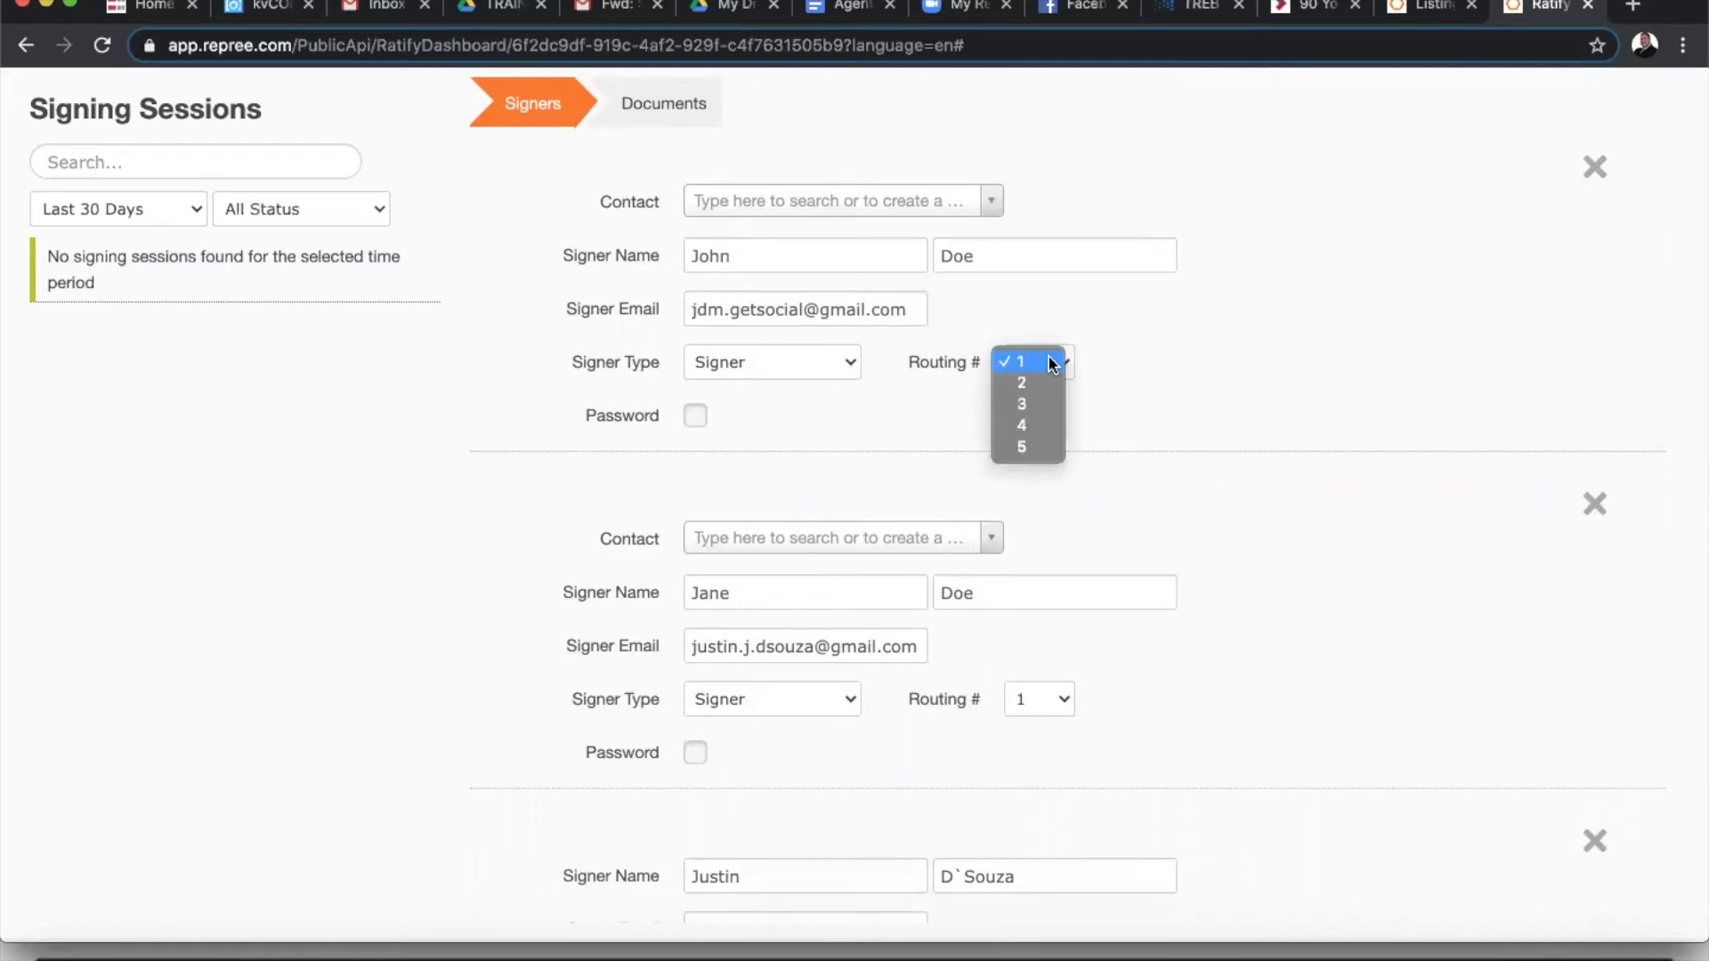
click(1192, 356)
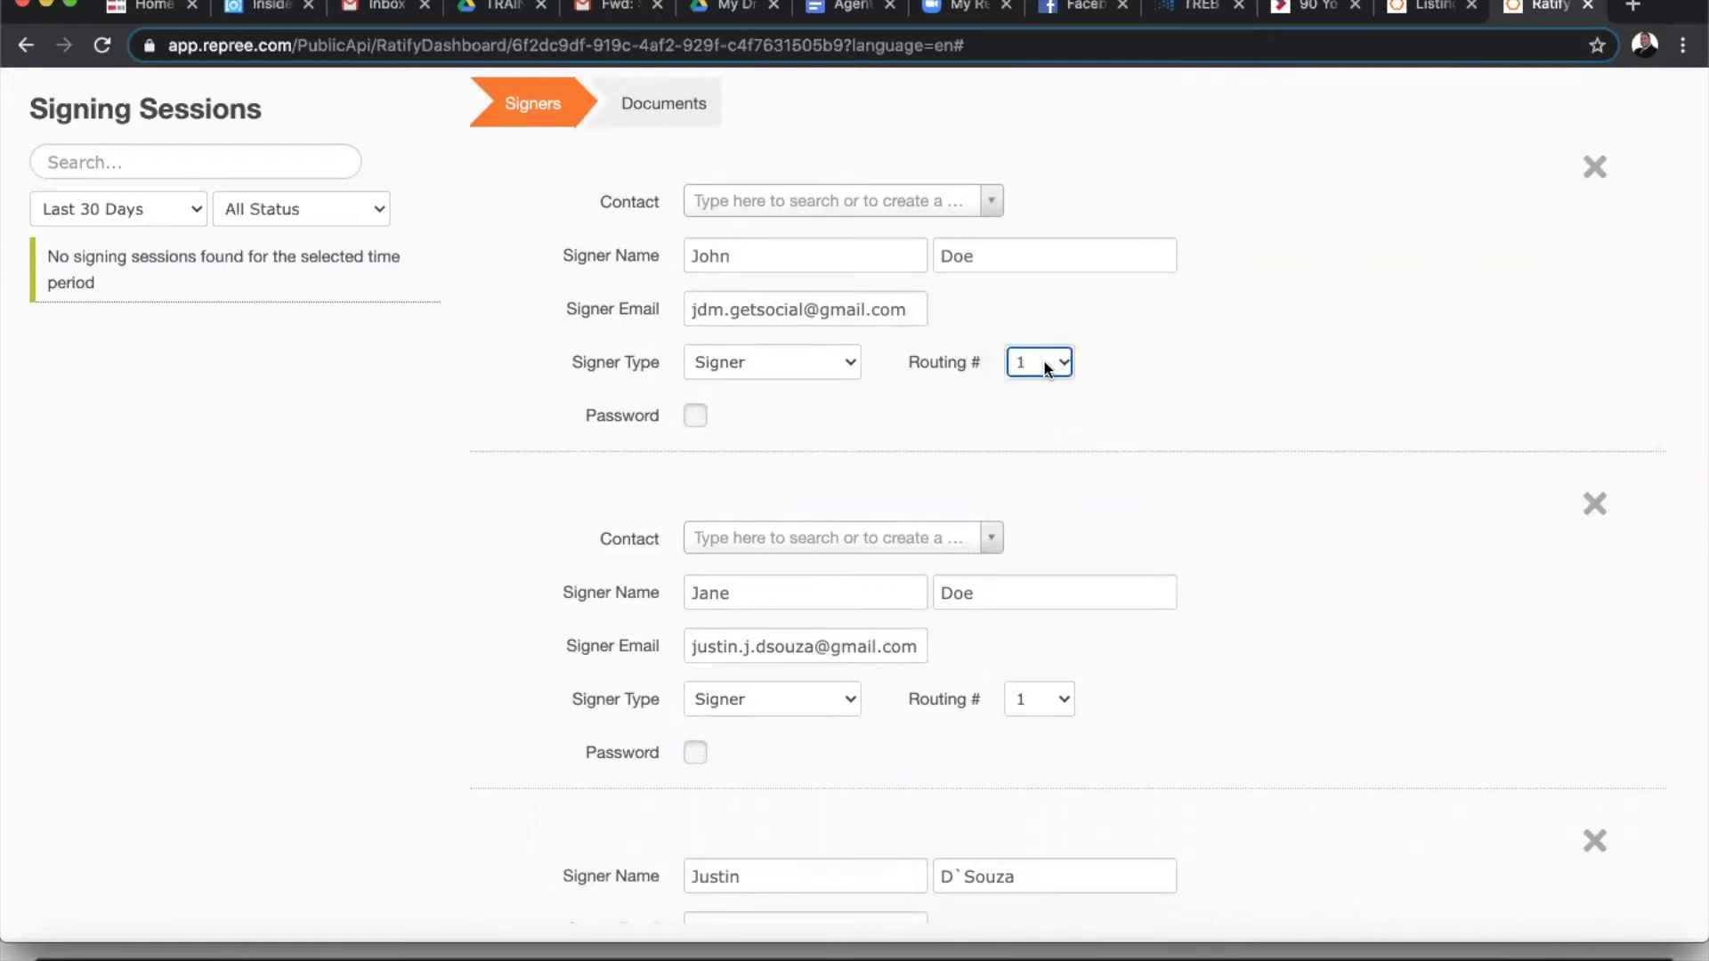
click(1042, 703)
click(1031, 723)
double_click(1286, 608)
scroll(1286, 609, down, 1)
scroll(1285, 614, down, 3)
click(1043, 721)
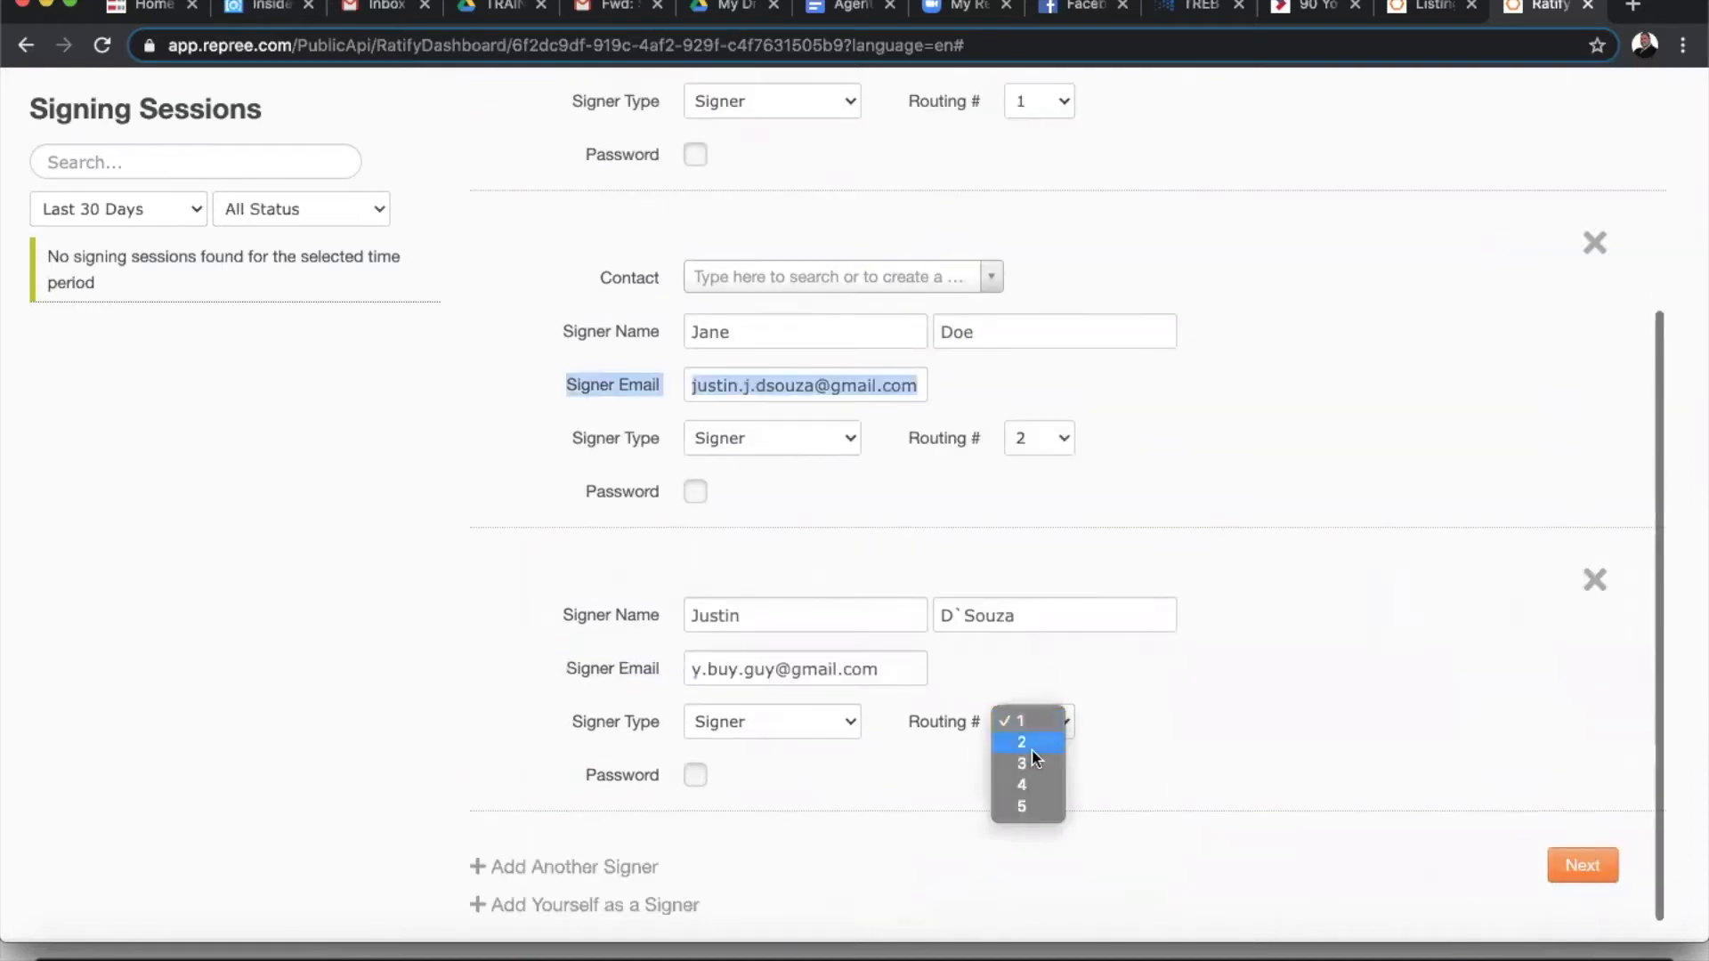
click(1028, 765)
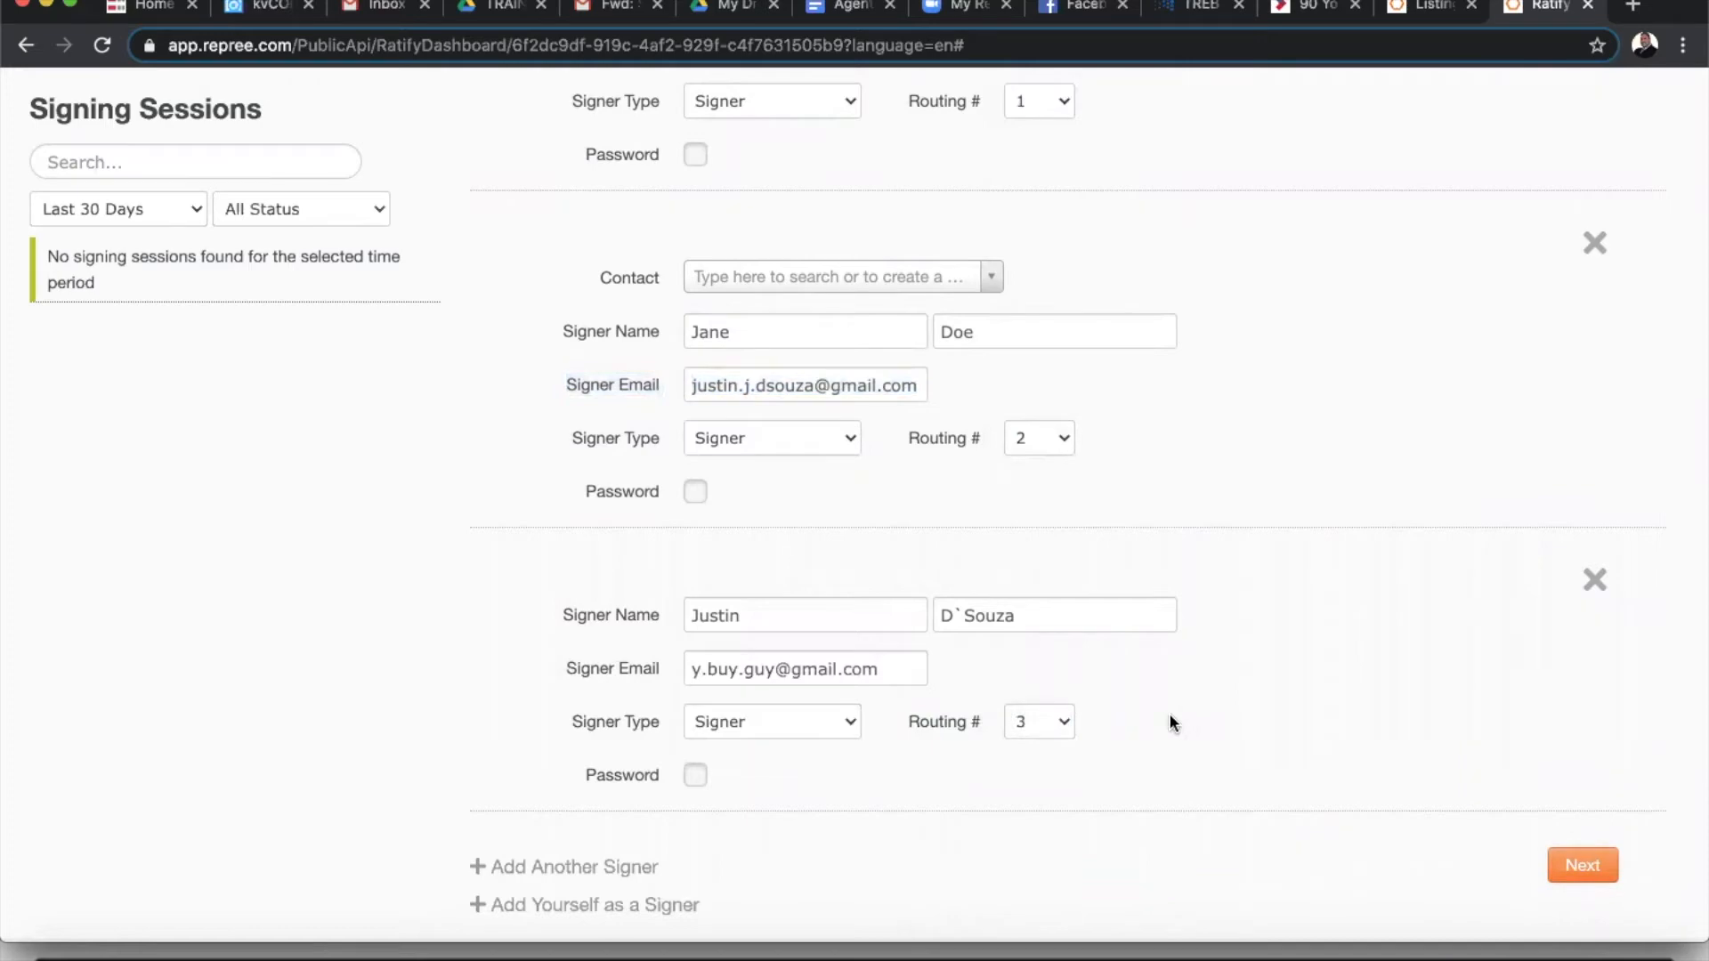
click(1034, 723)
click(1029, 671)
click(1038, 436)
click(1034, 436)
click(1033, 440)
click(1029, 457)
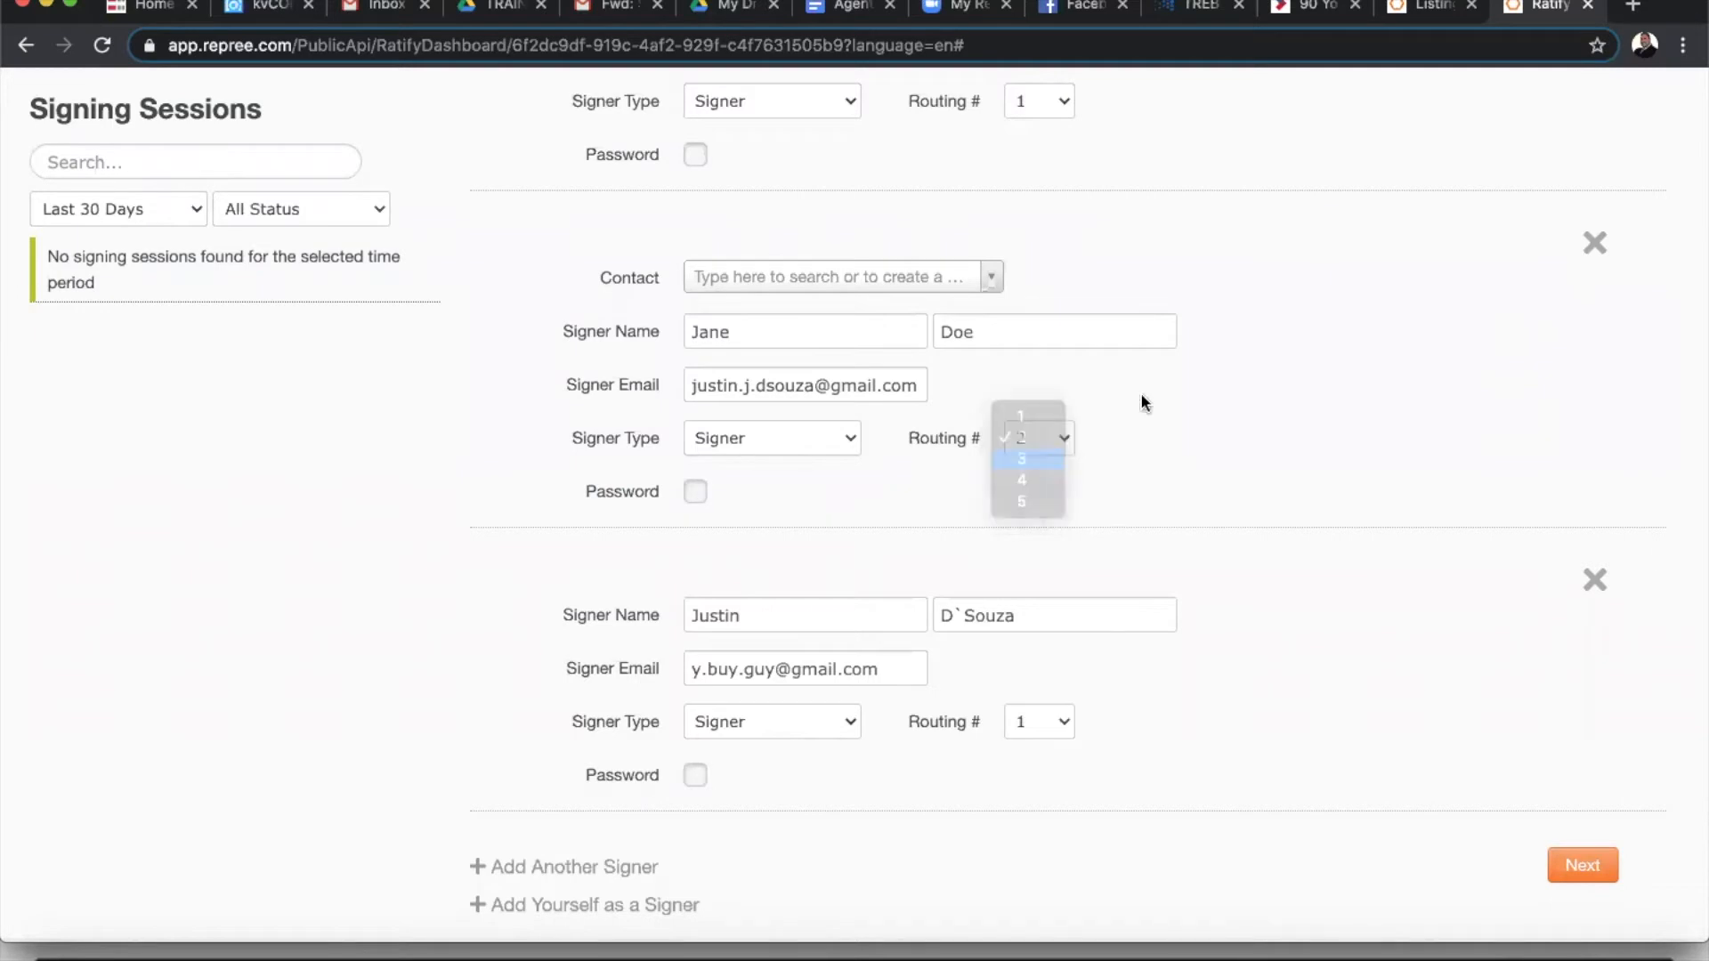
scroll(1141, 393, up, 3)
click(1048, 336)
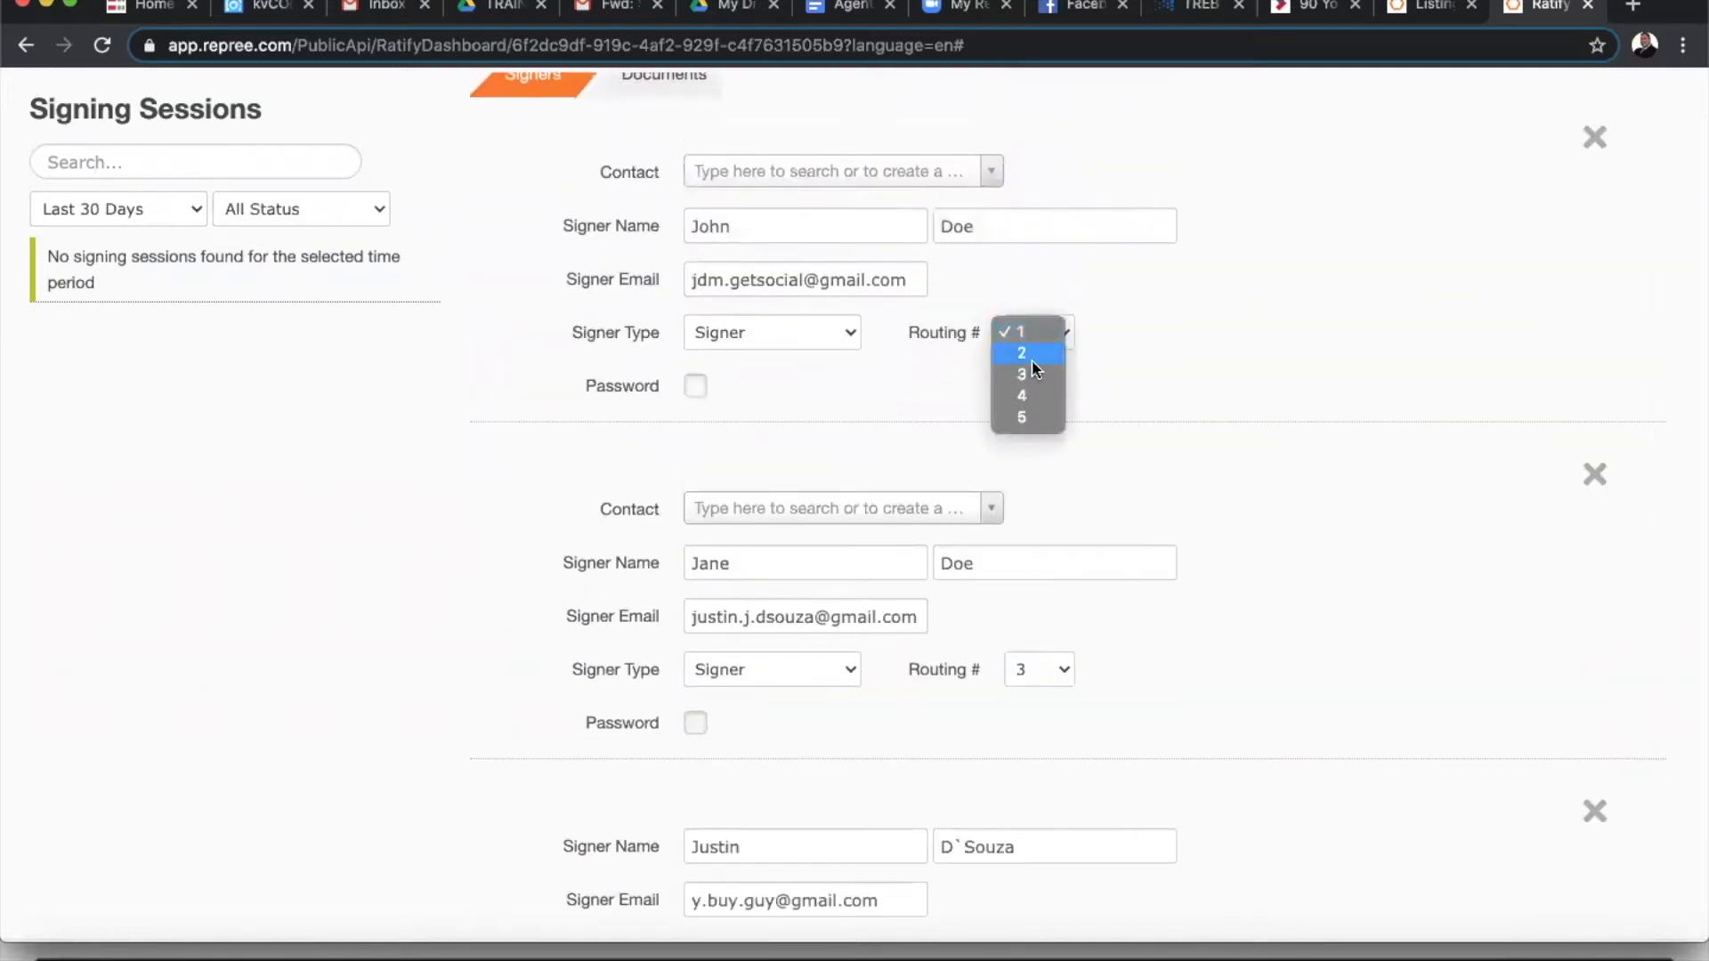
click(1031, 354)
click(1029, 336)
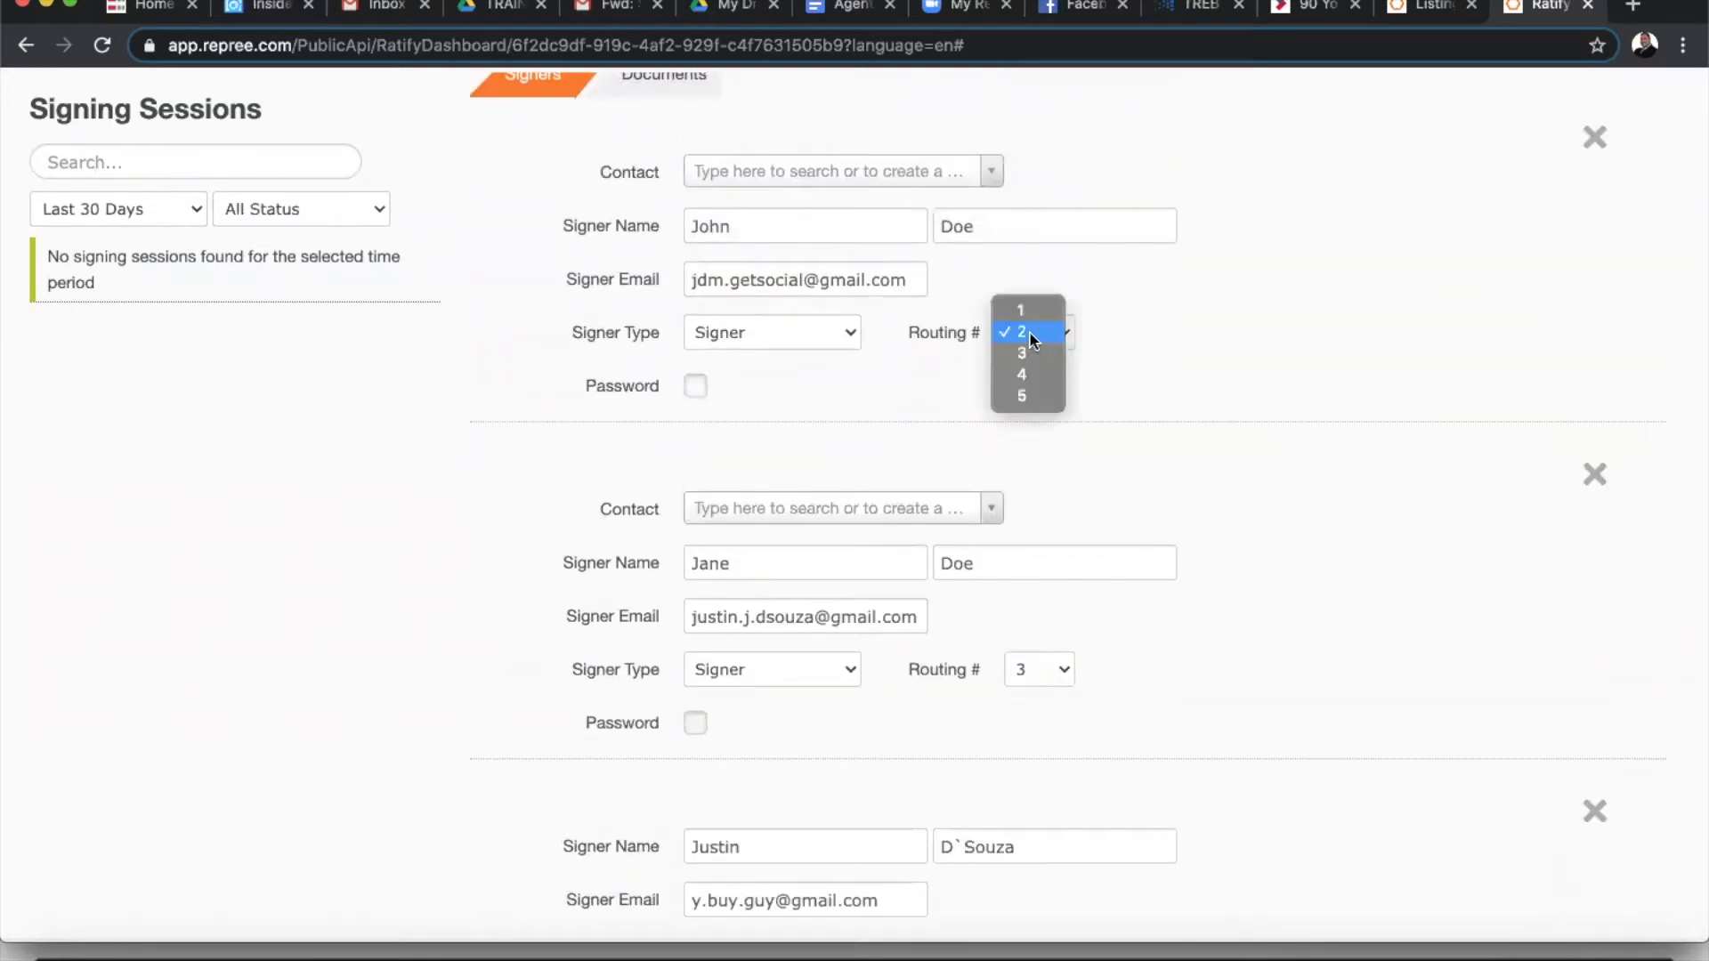
click(1041, 332)
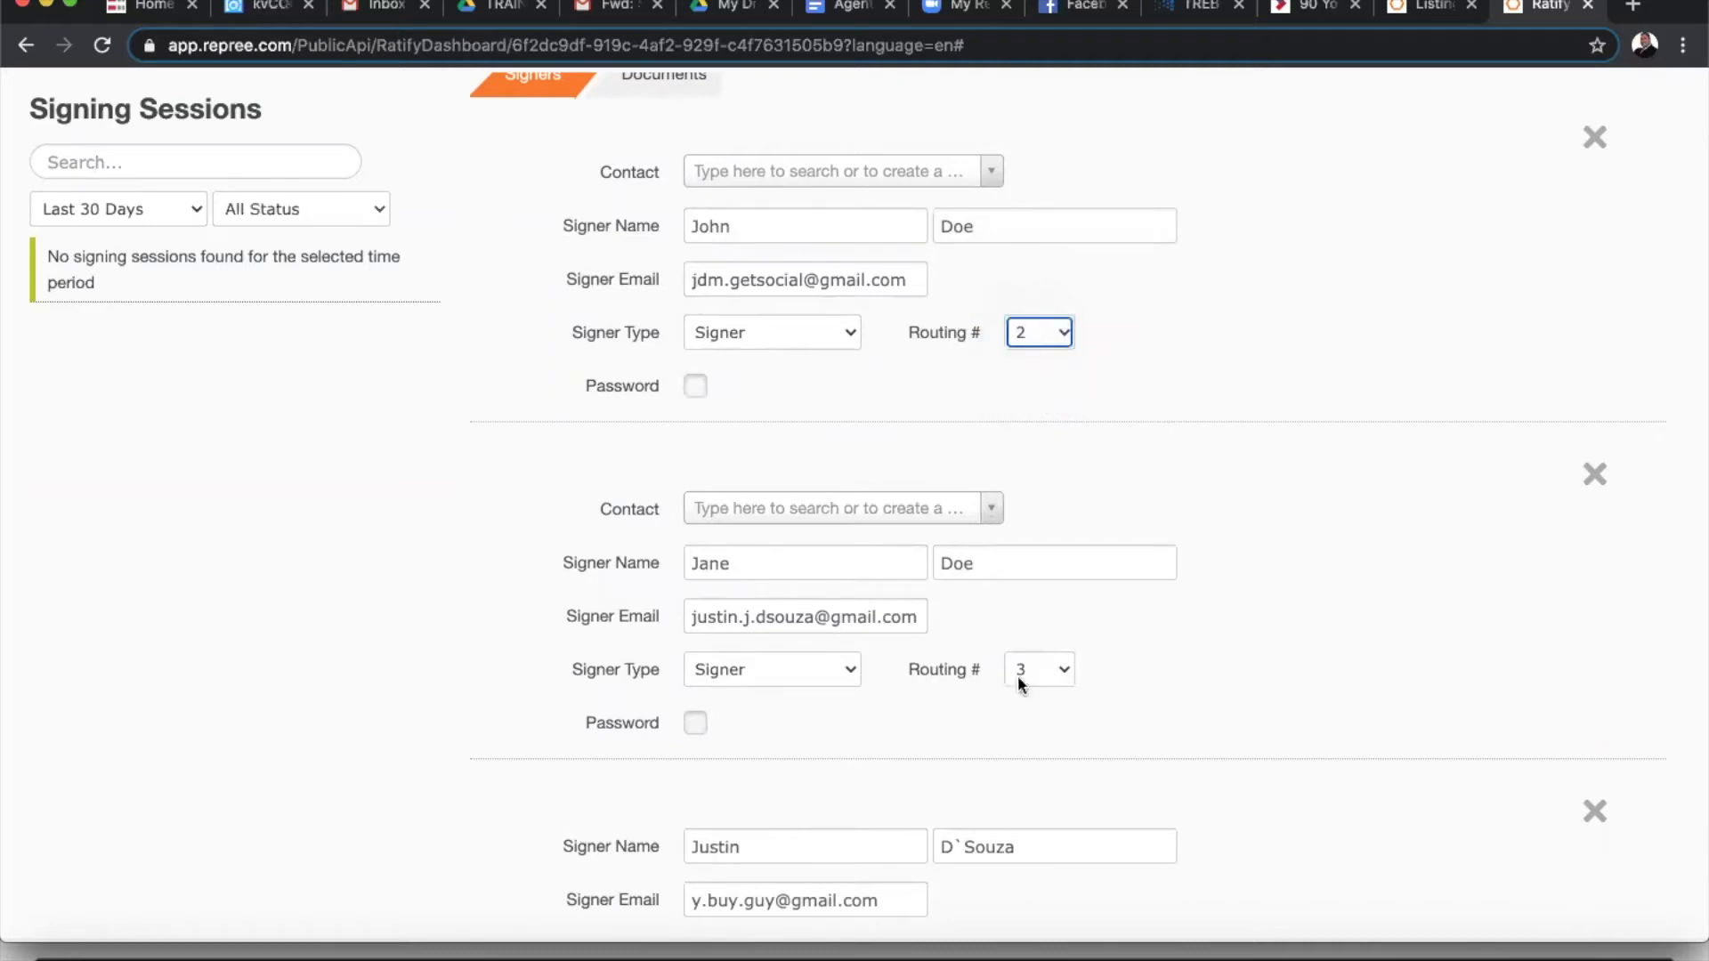
click(1034, 668)
click(1246, 439)
- Set the first and second signers' Routing # to 1
scroll(1253, 433, down, 3)
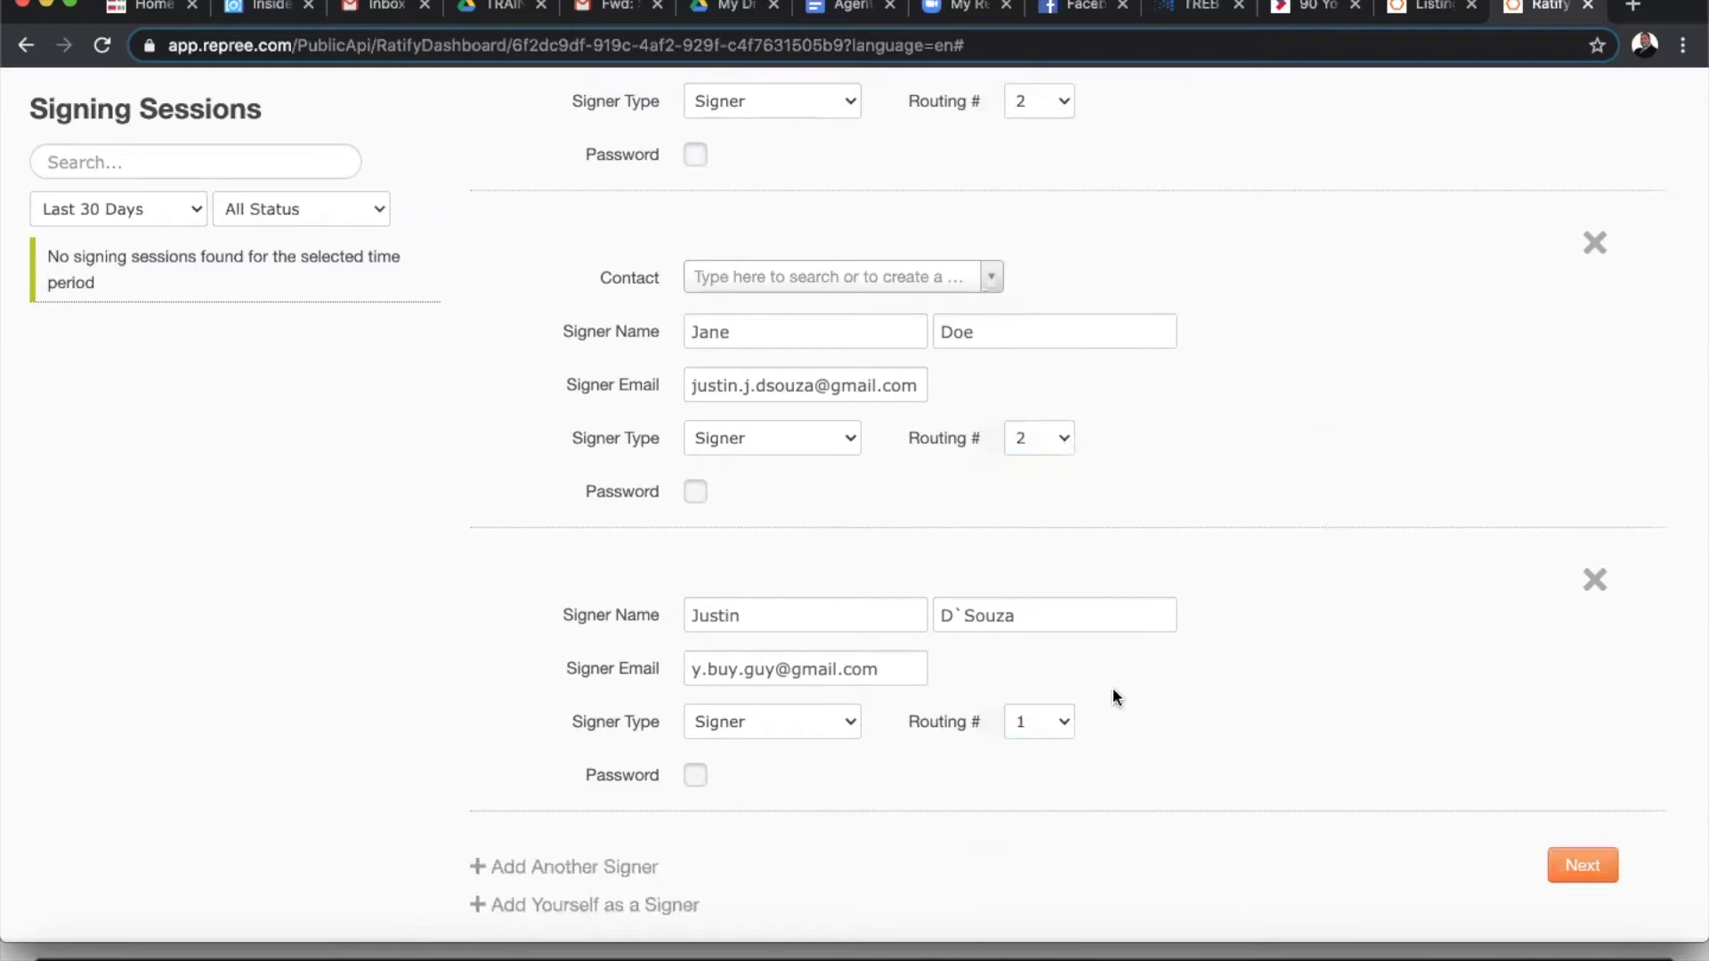
scroll(1081, 372, up, 4)
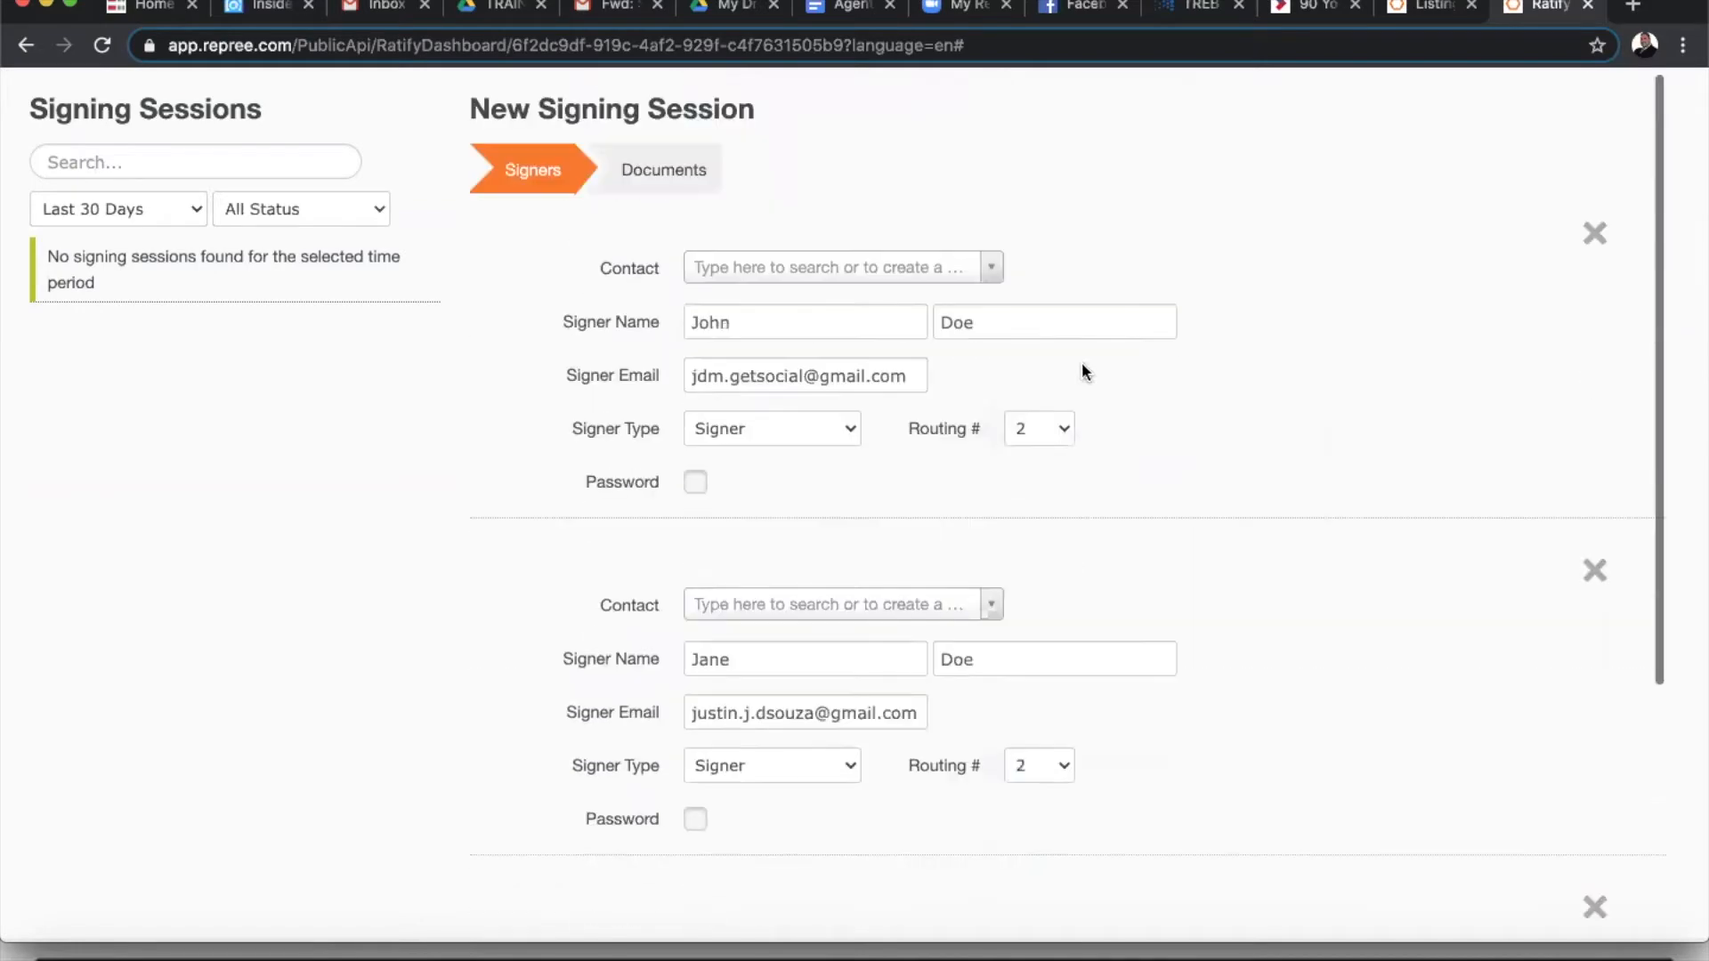
click(1032, 428)
click(1033, 414)
scroll(1167, 419, down, 3)
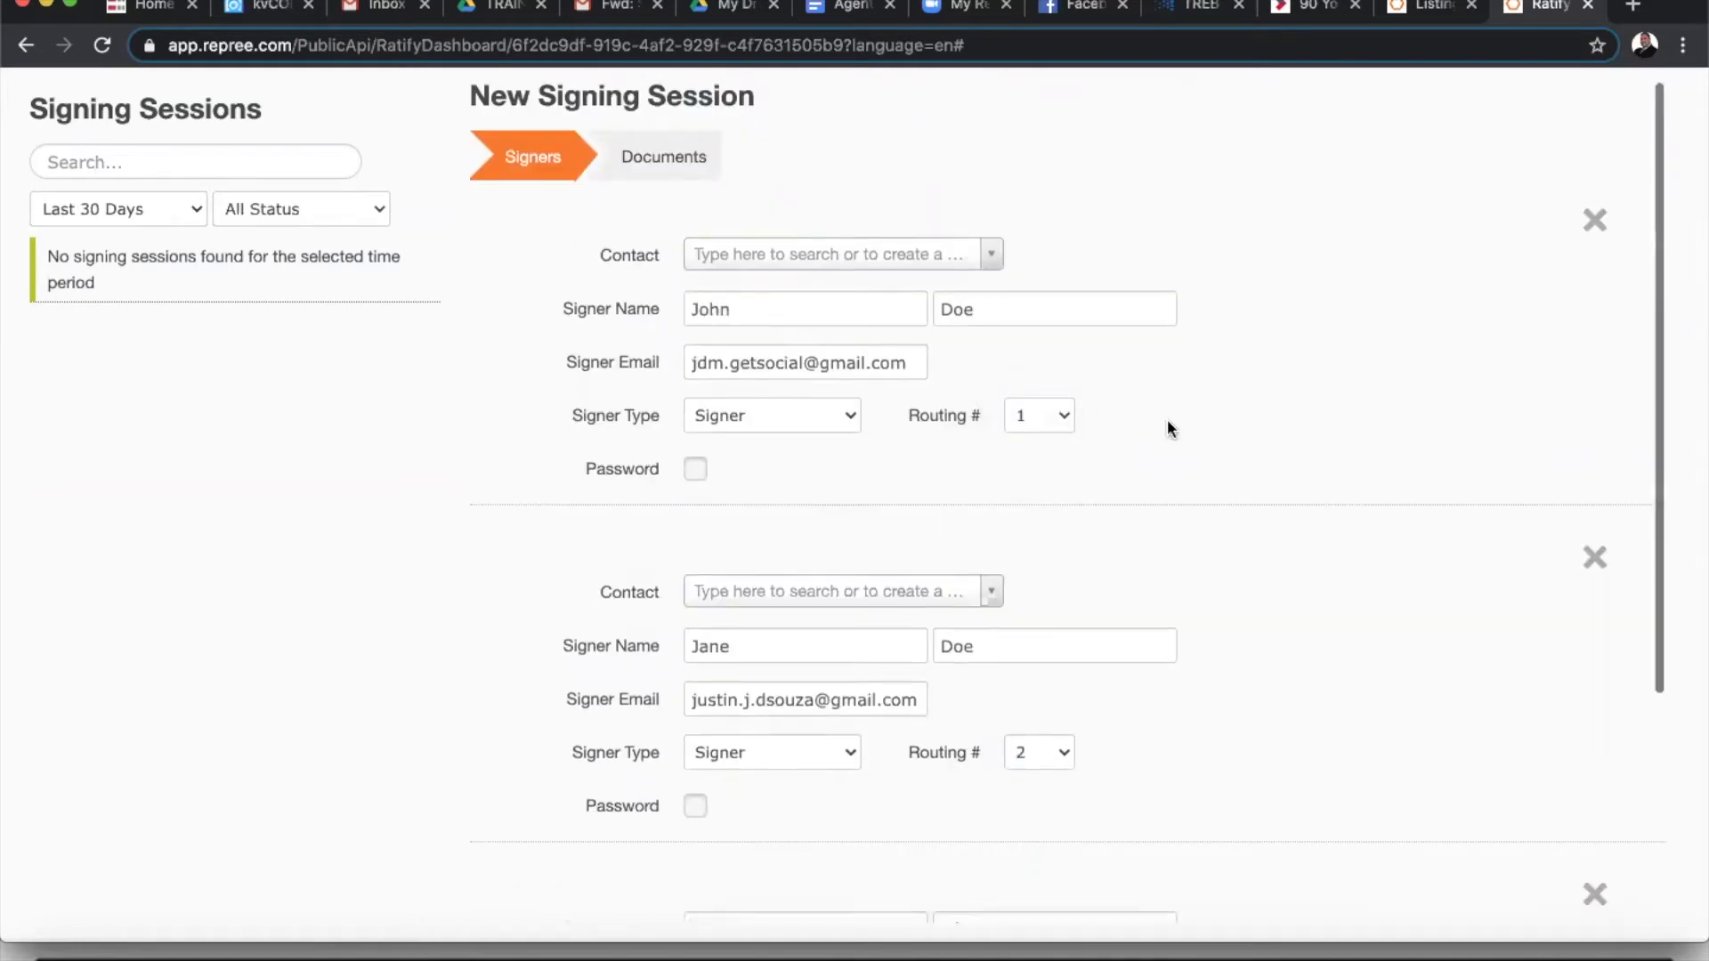
click(1050, 559)
click(1034, 541)
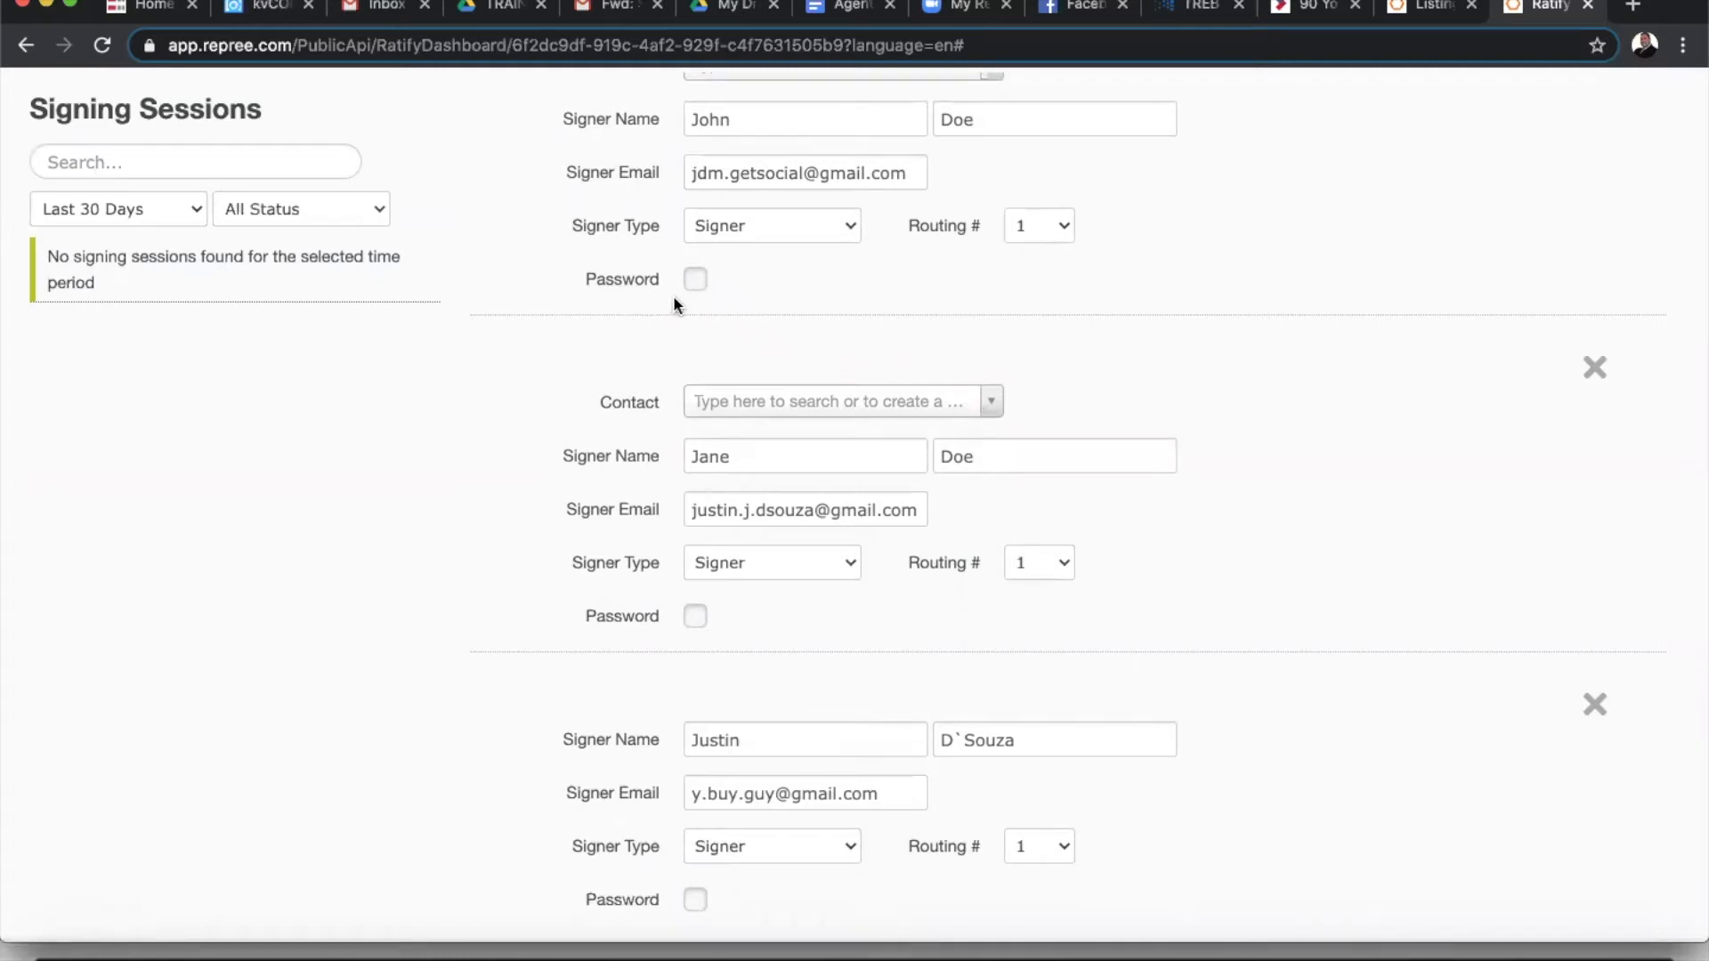
- Turn on the Password option for the first two signers
click(695, 280)
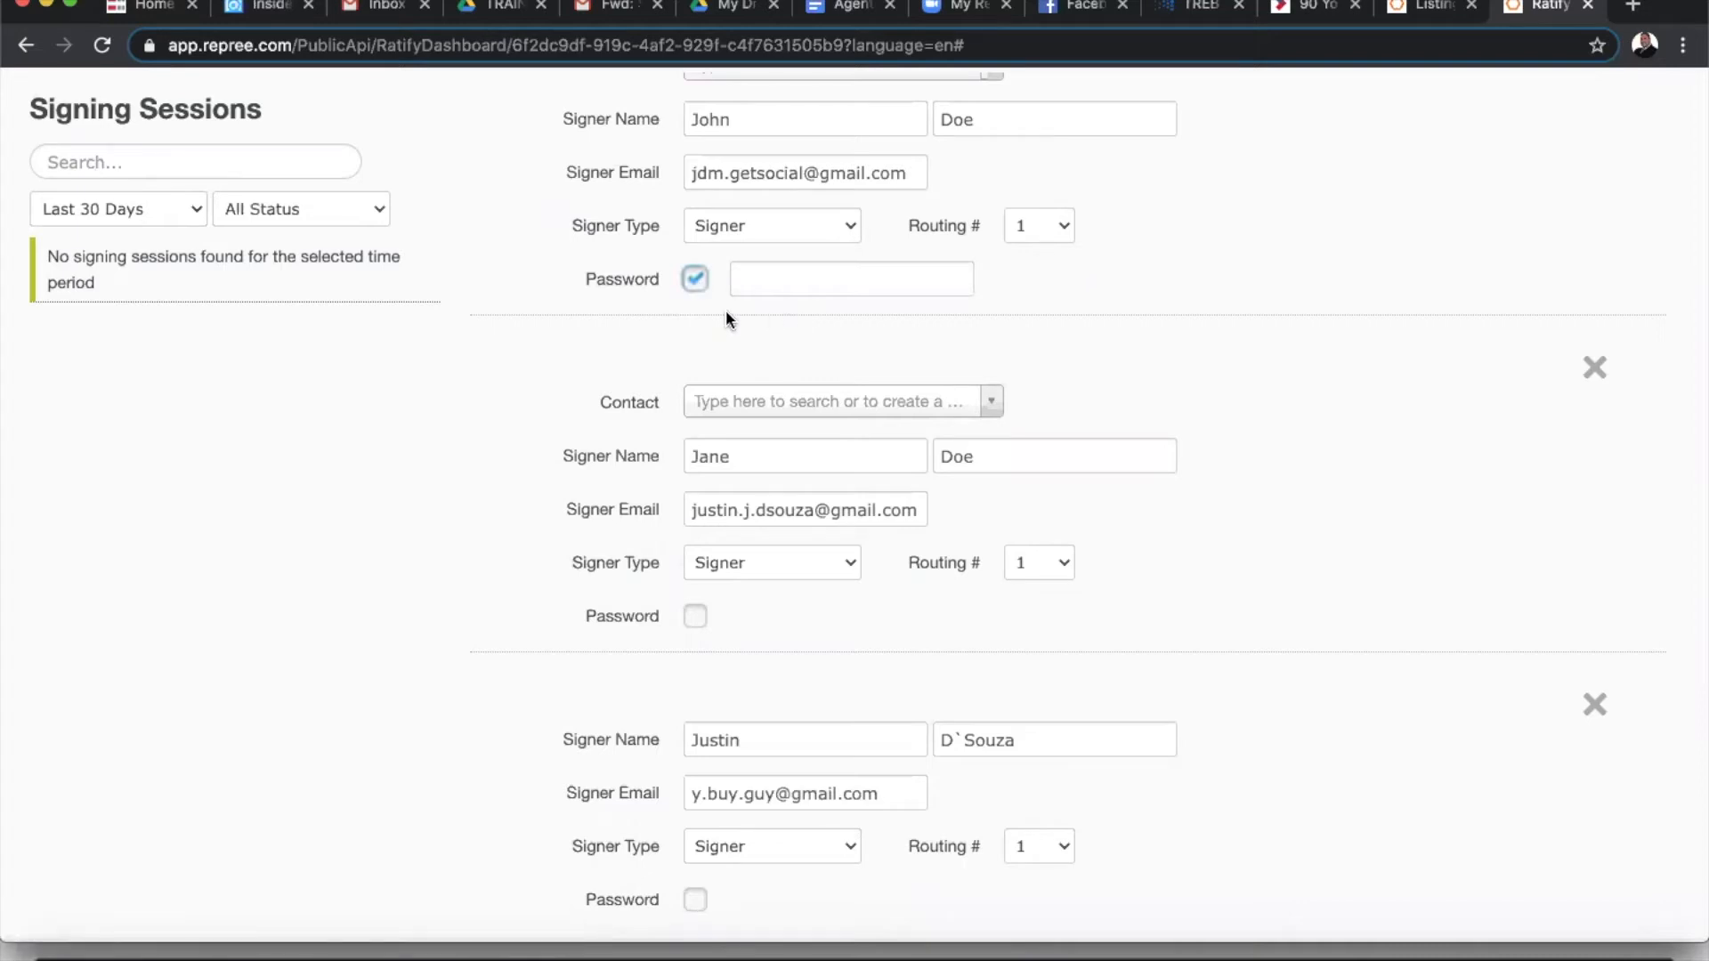
scroll(728, 319, down, 1)
click(702, 606)
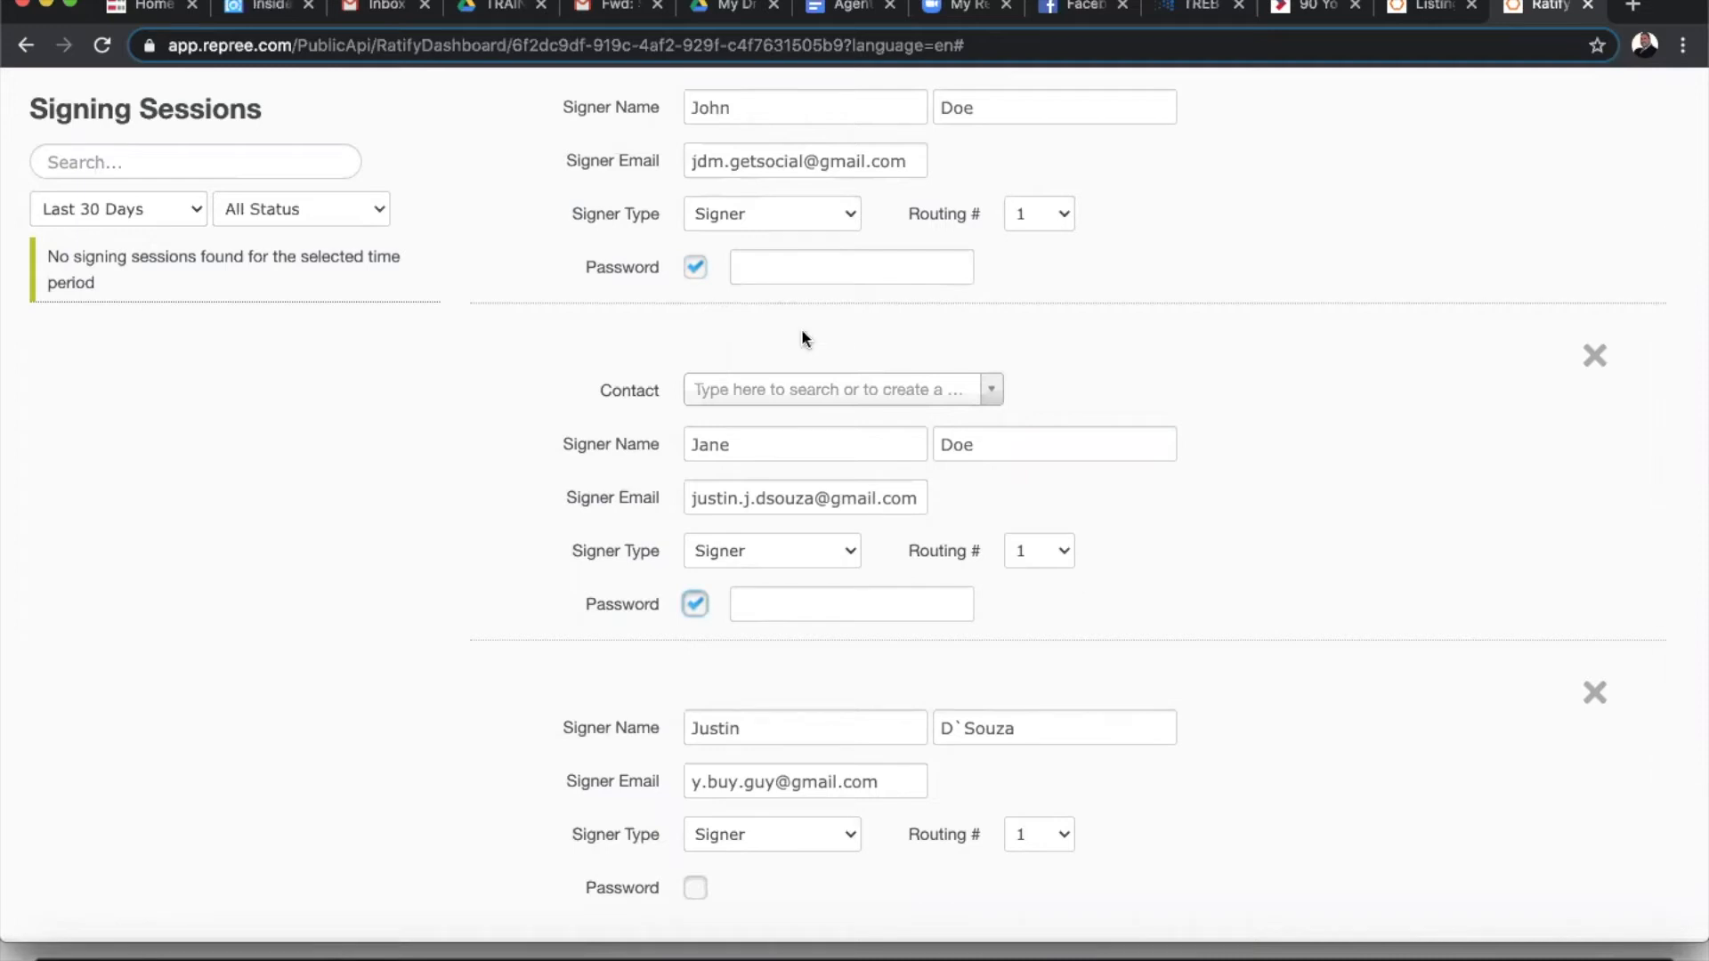
- Enter a separate password for each of the two seller signers
click(796, 265)
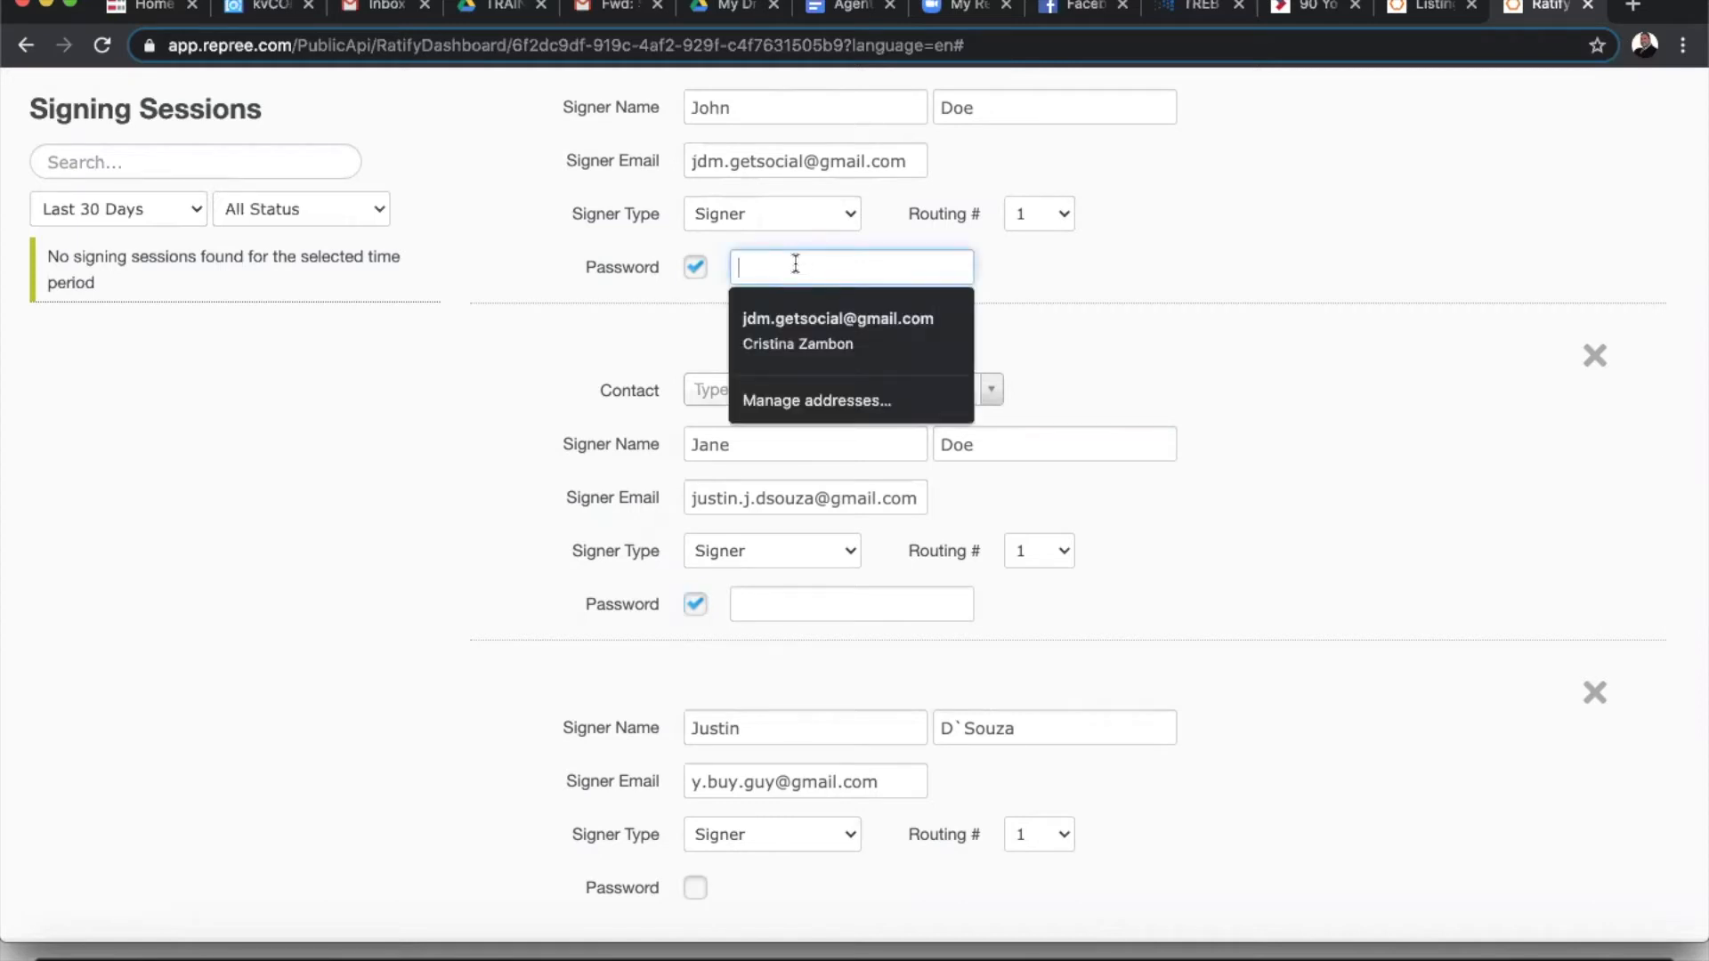
text(123)
click(782, 603)
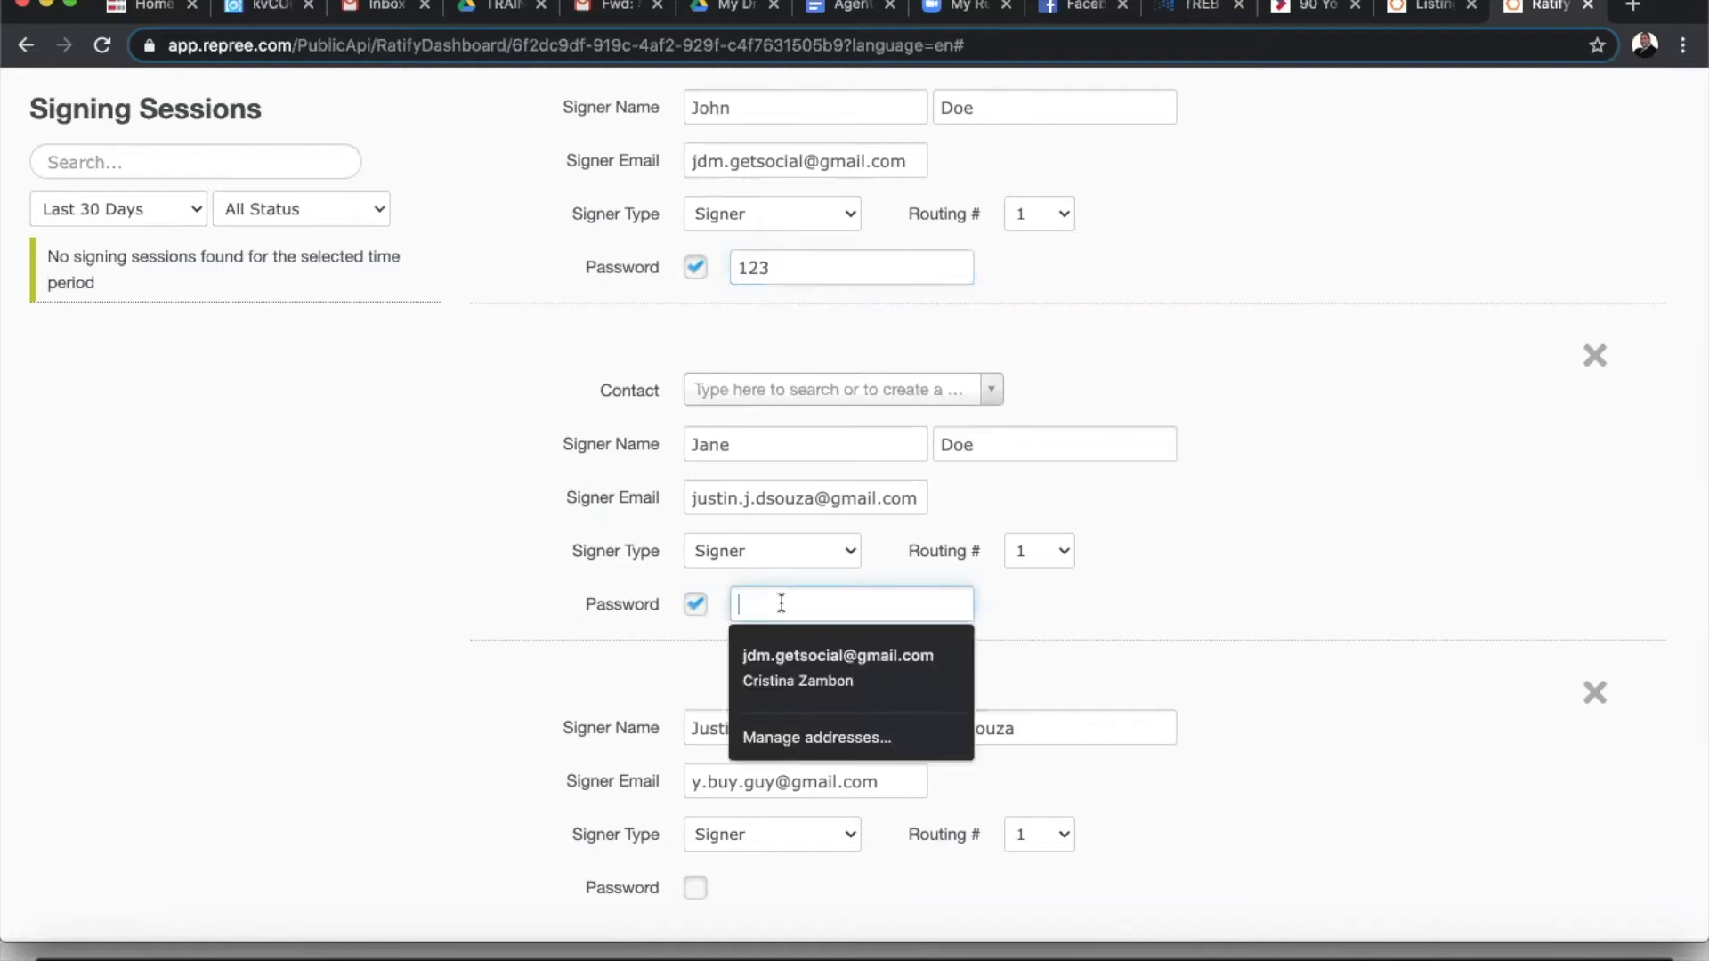
text(456)
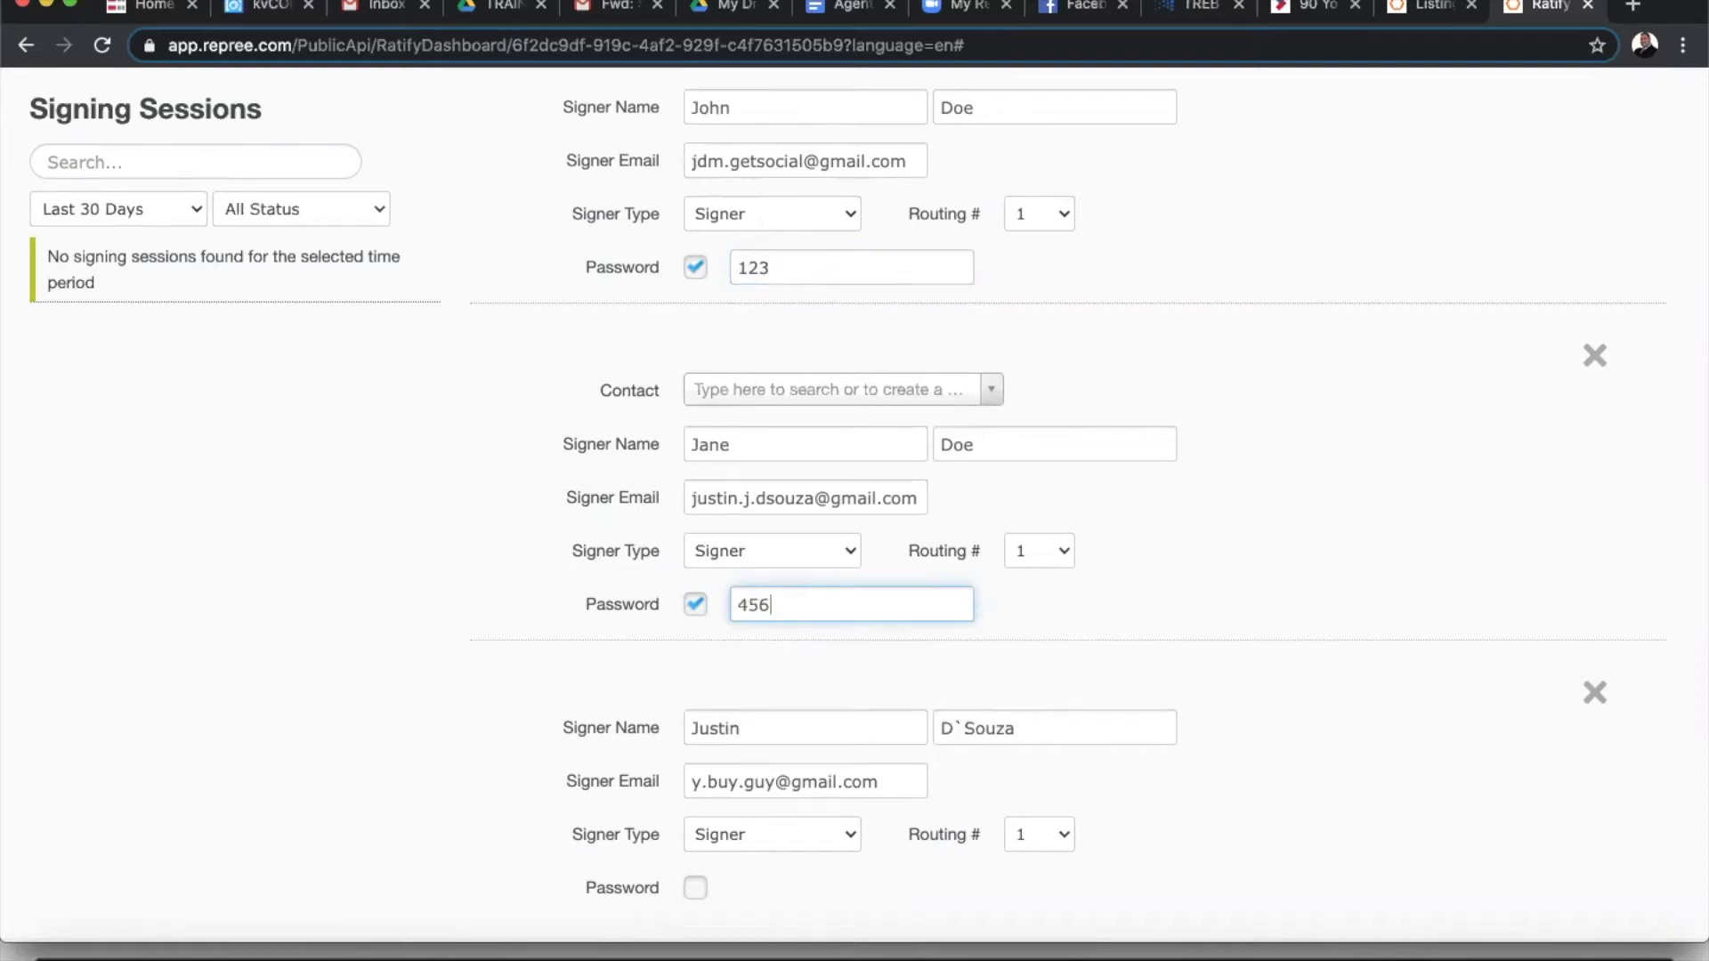
click(1308, 512)
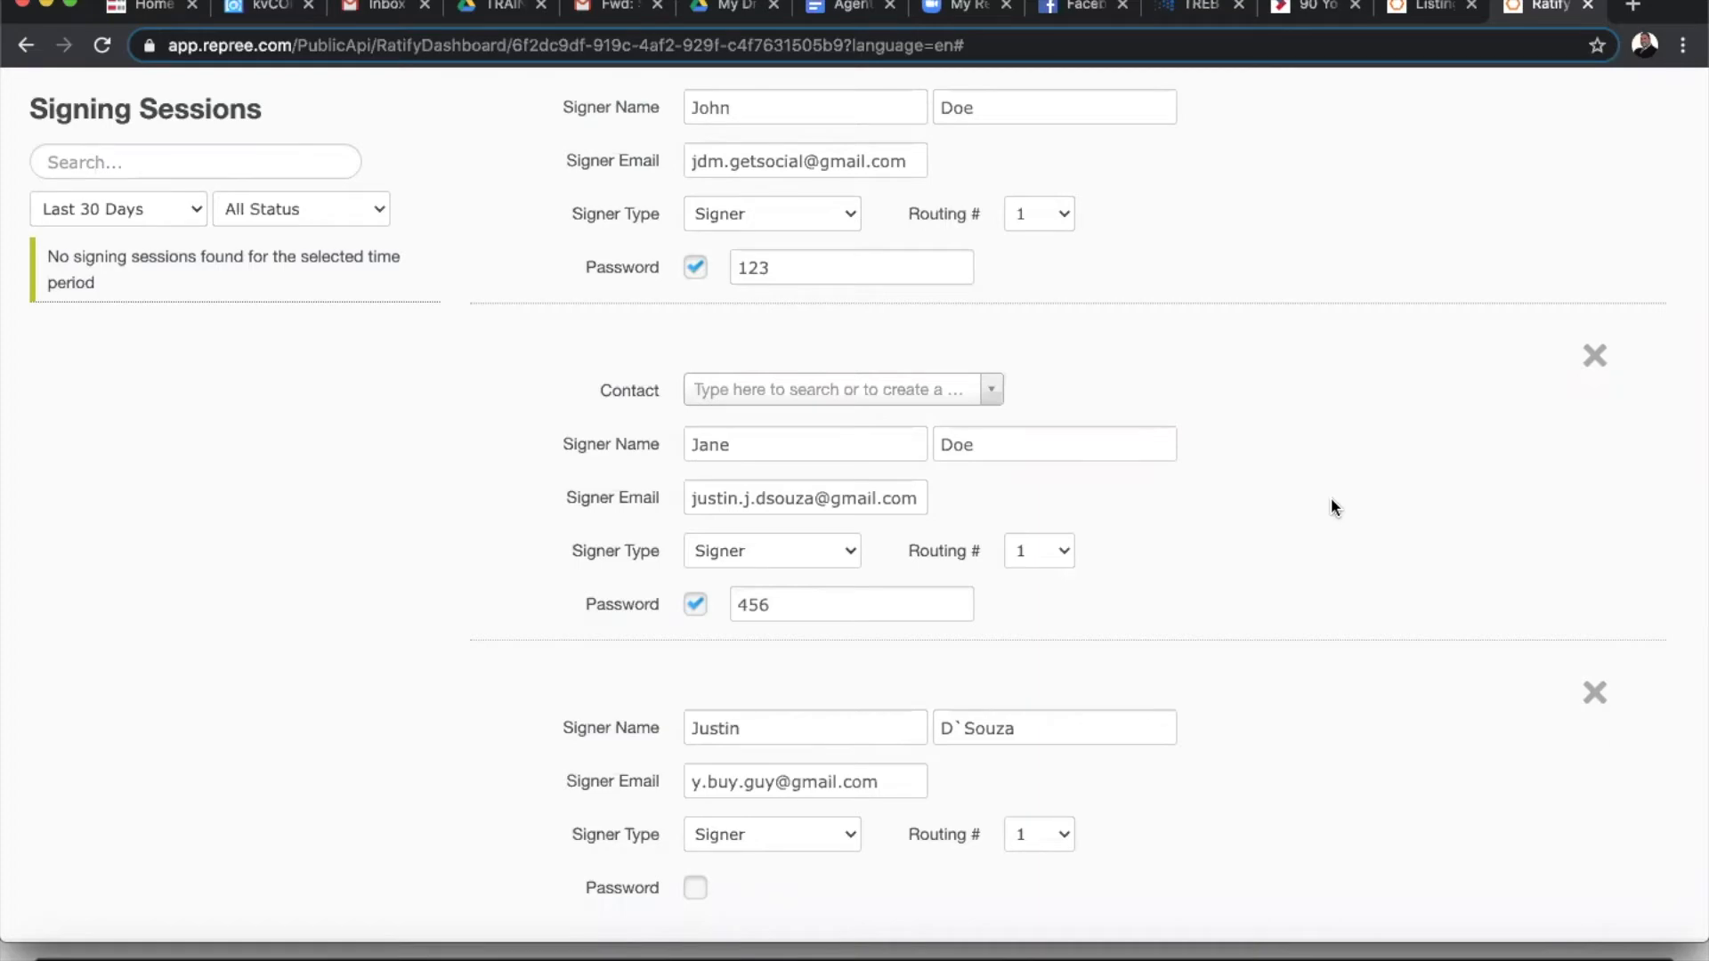
scroll(1331, 496, down, 1)
scroll(1332, 497, up, 4)
scroll(1331, 497, down, 4)
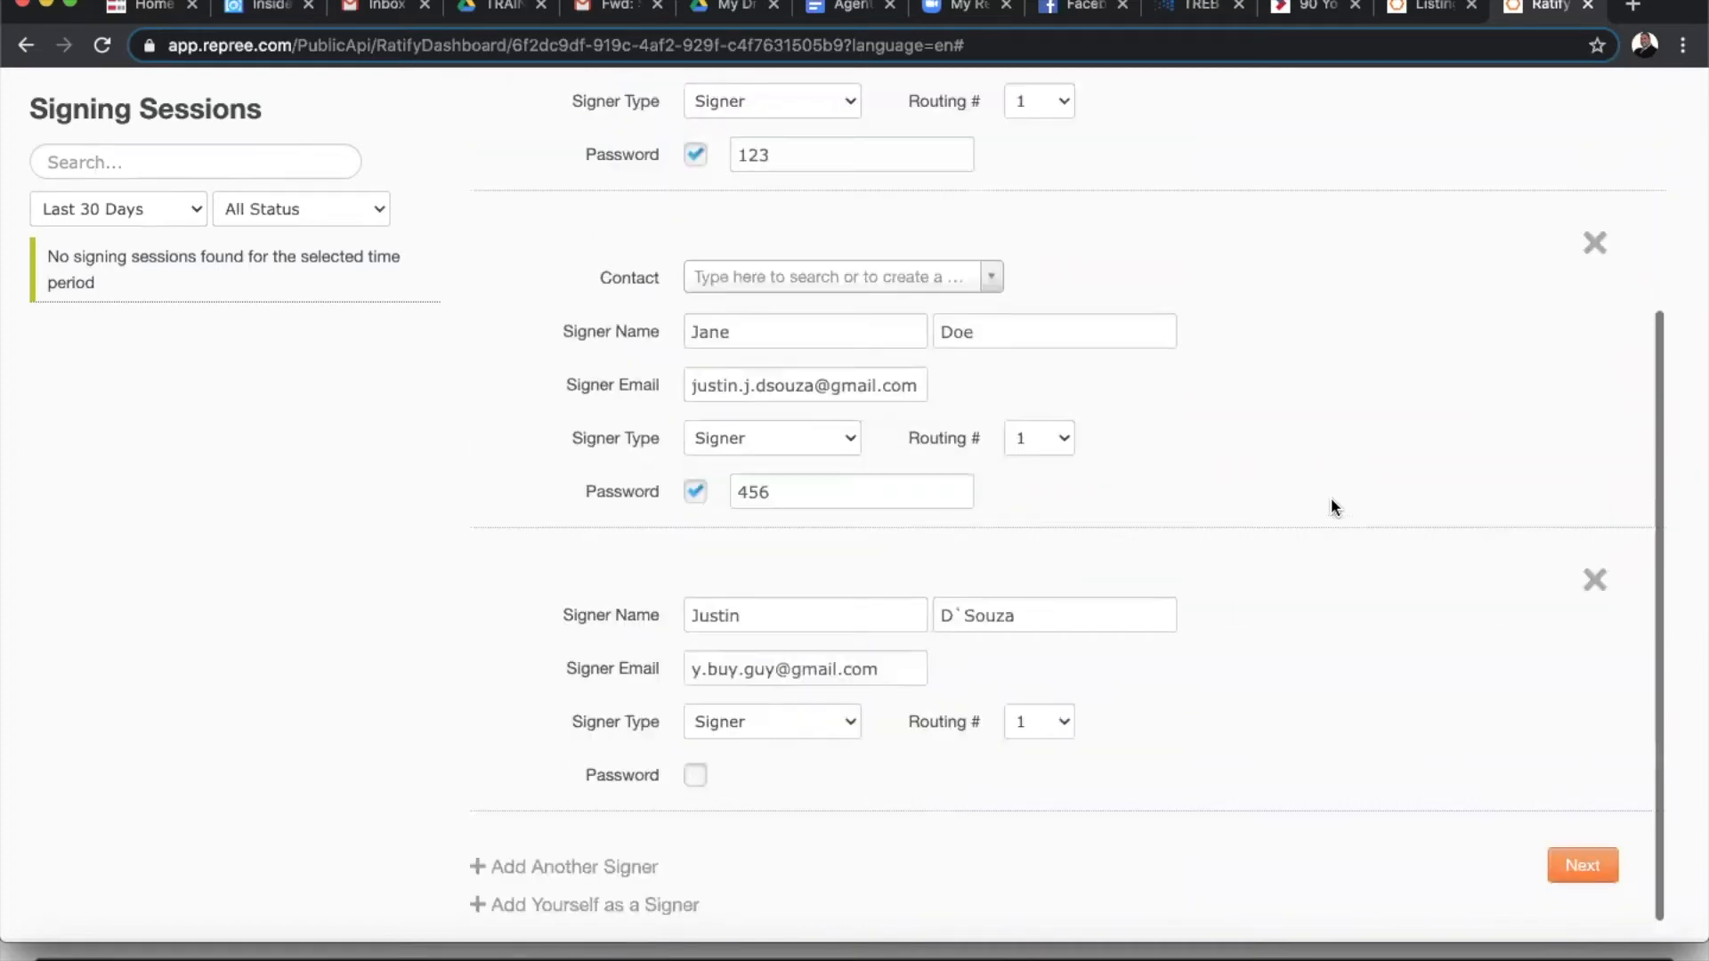
scroll(1057, 210, up, 4)
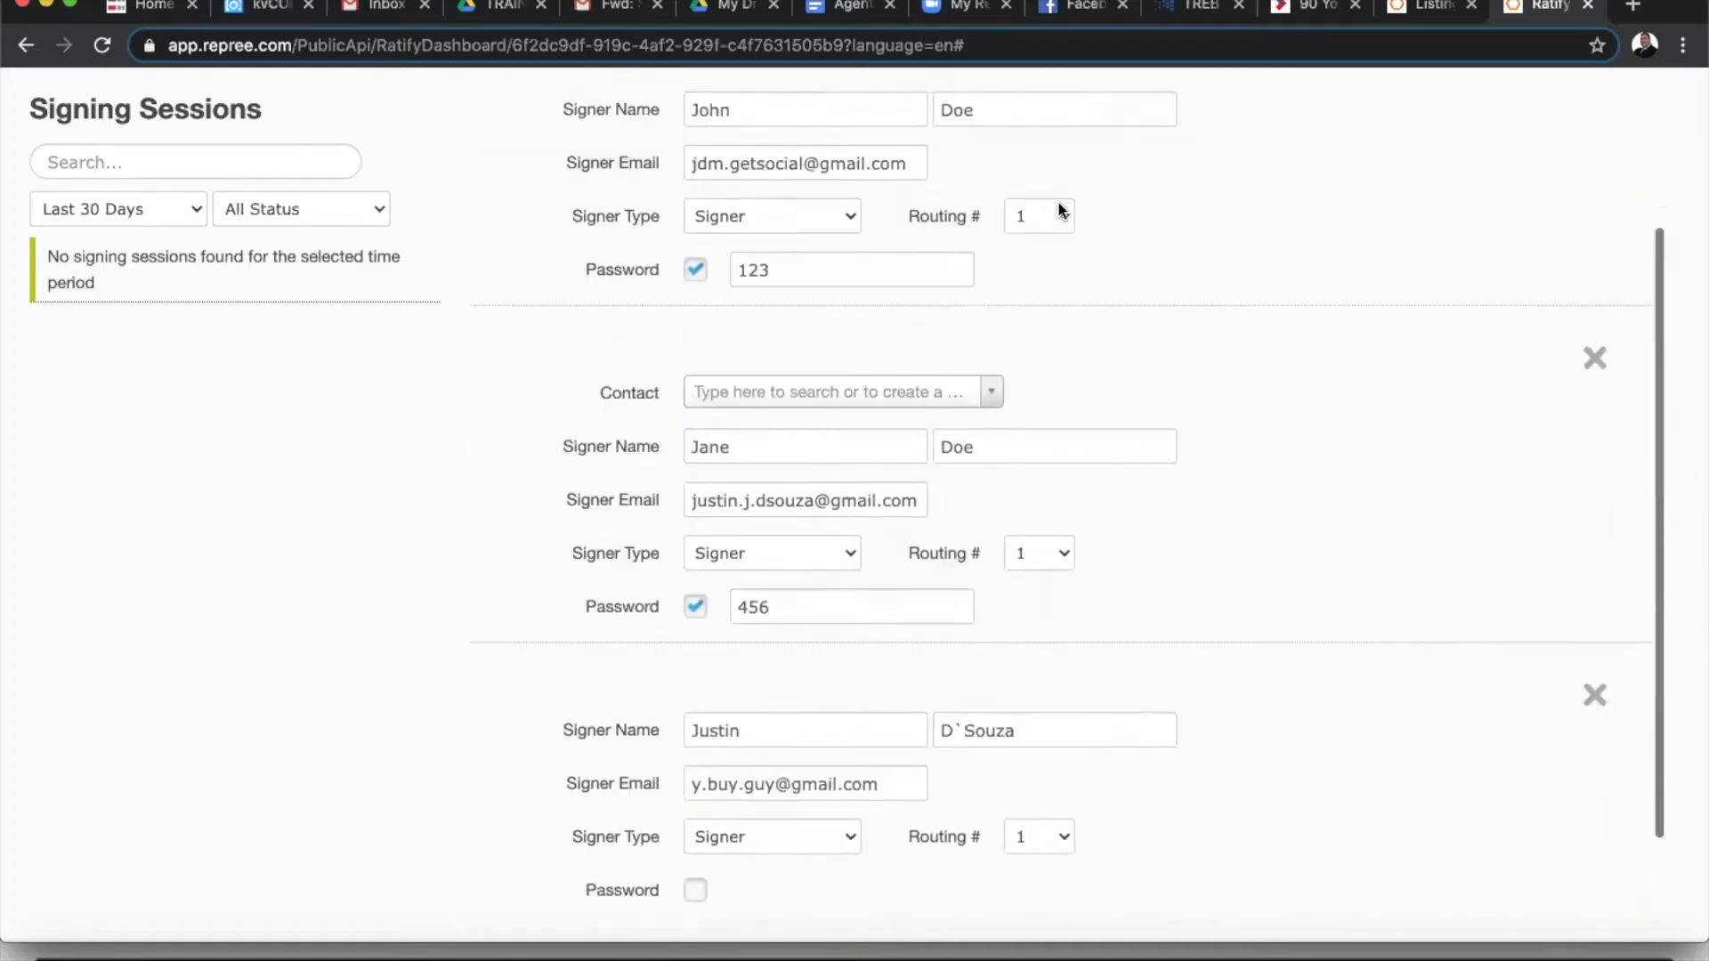
scroll(1057, 209, down, 1)
scroll(1057, 201, down, 3)
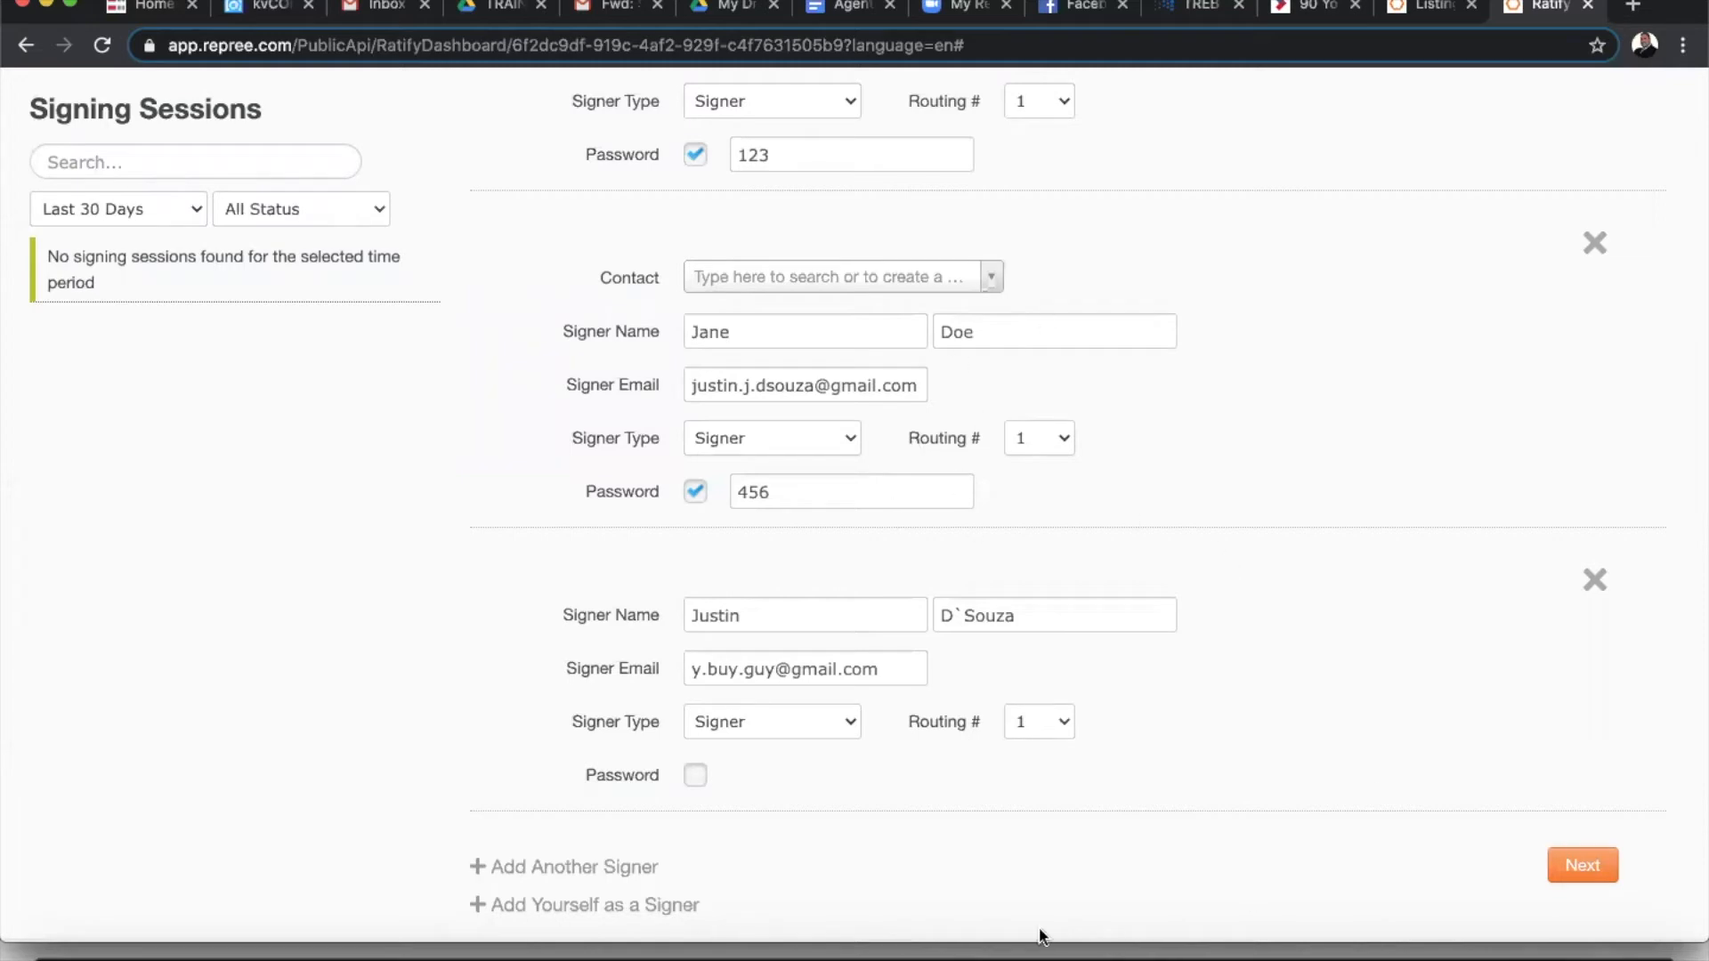
click(1573, 876)
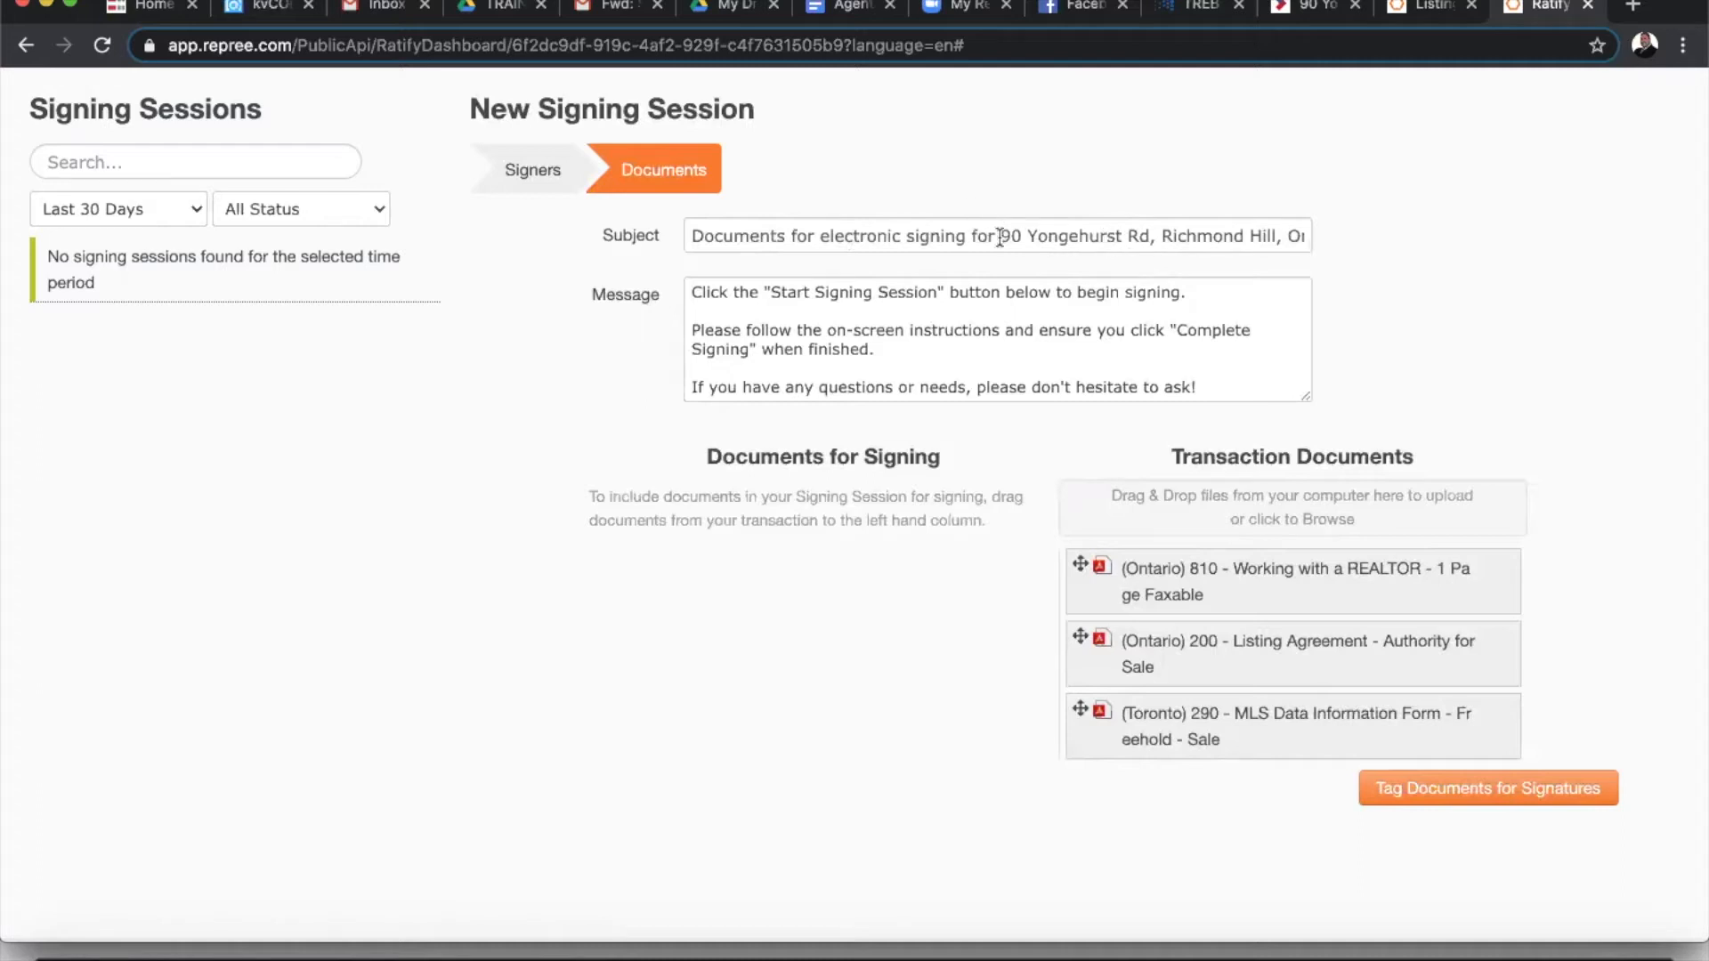
drag(998, 236, 620, 214)
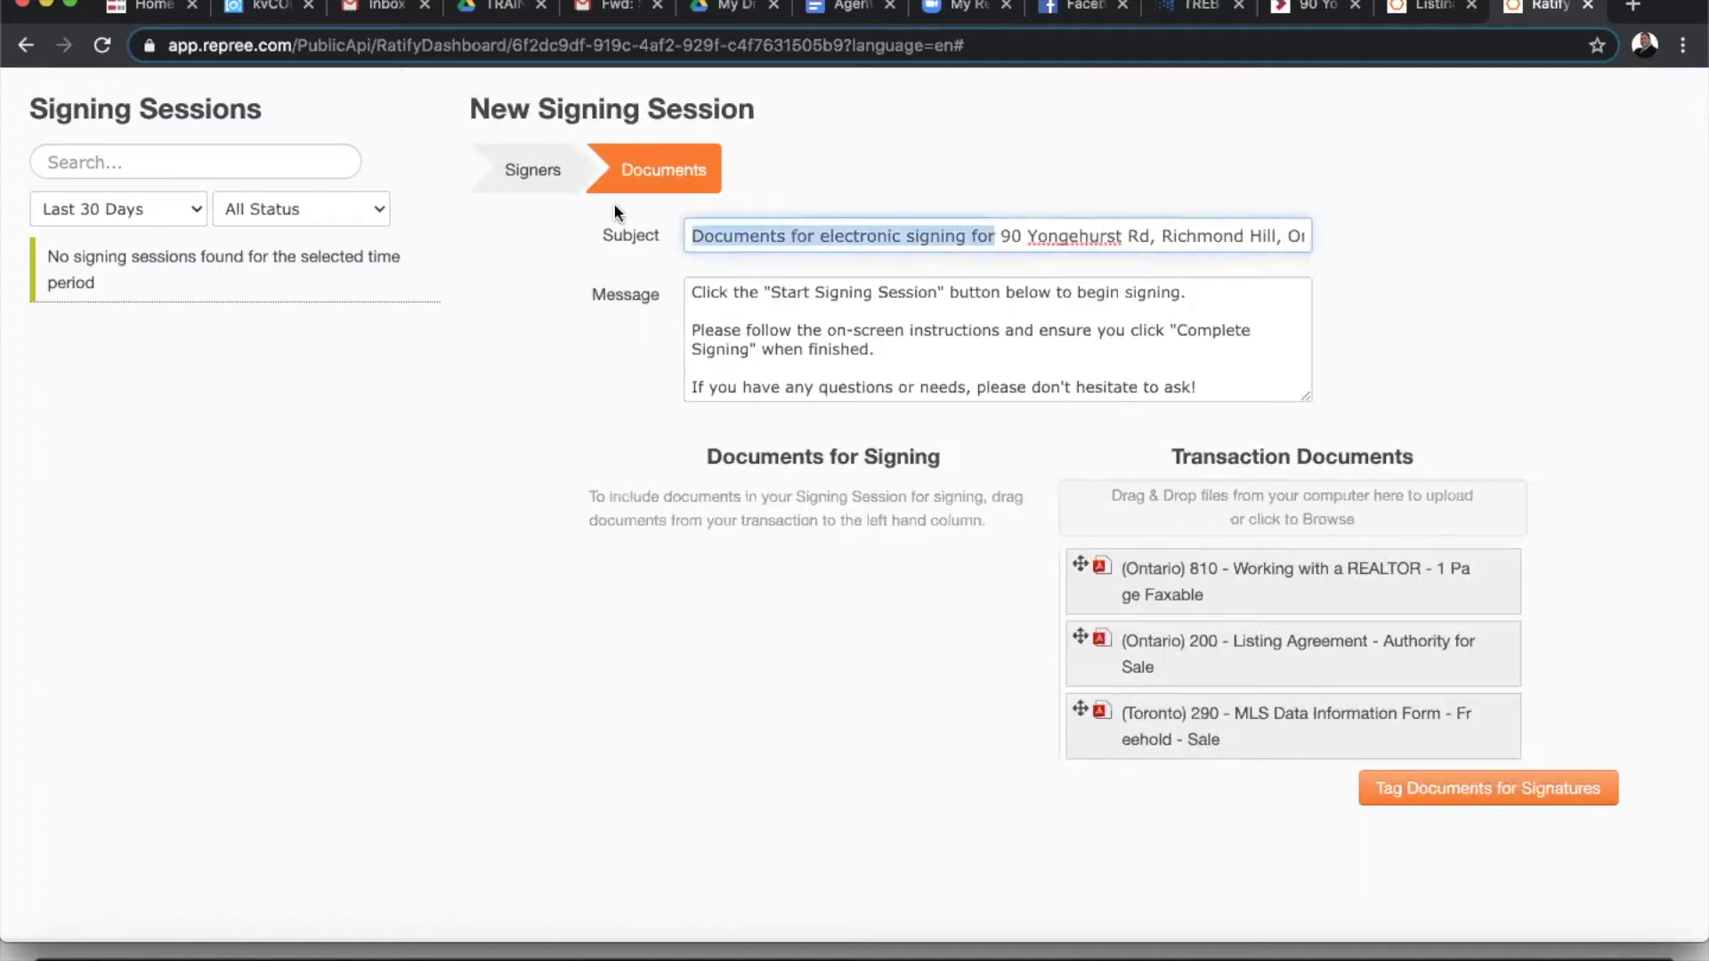
text(Docu)
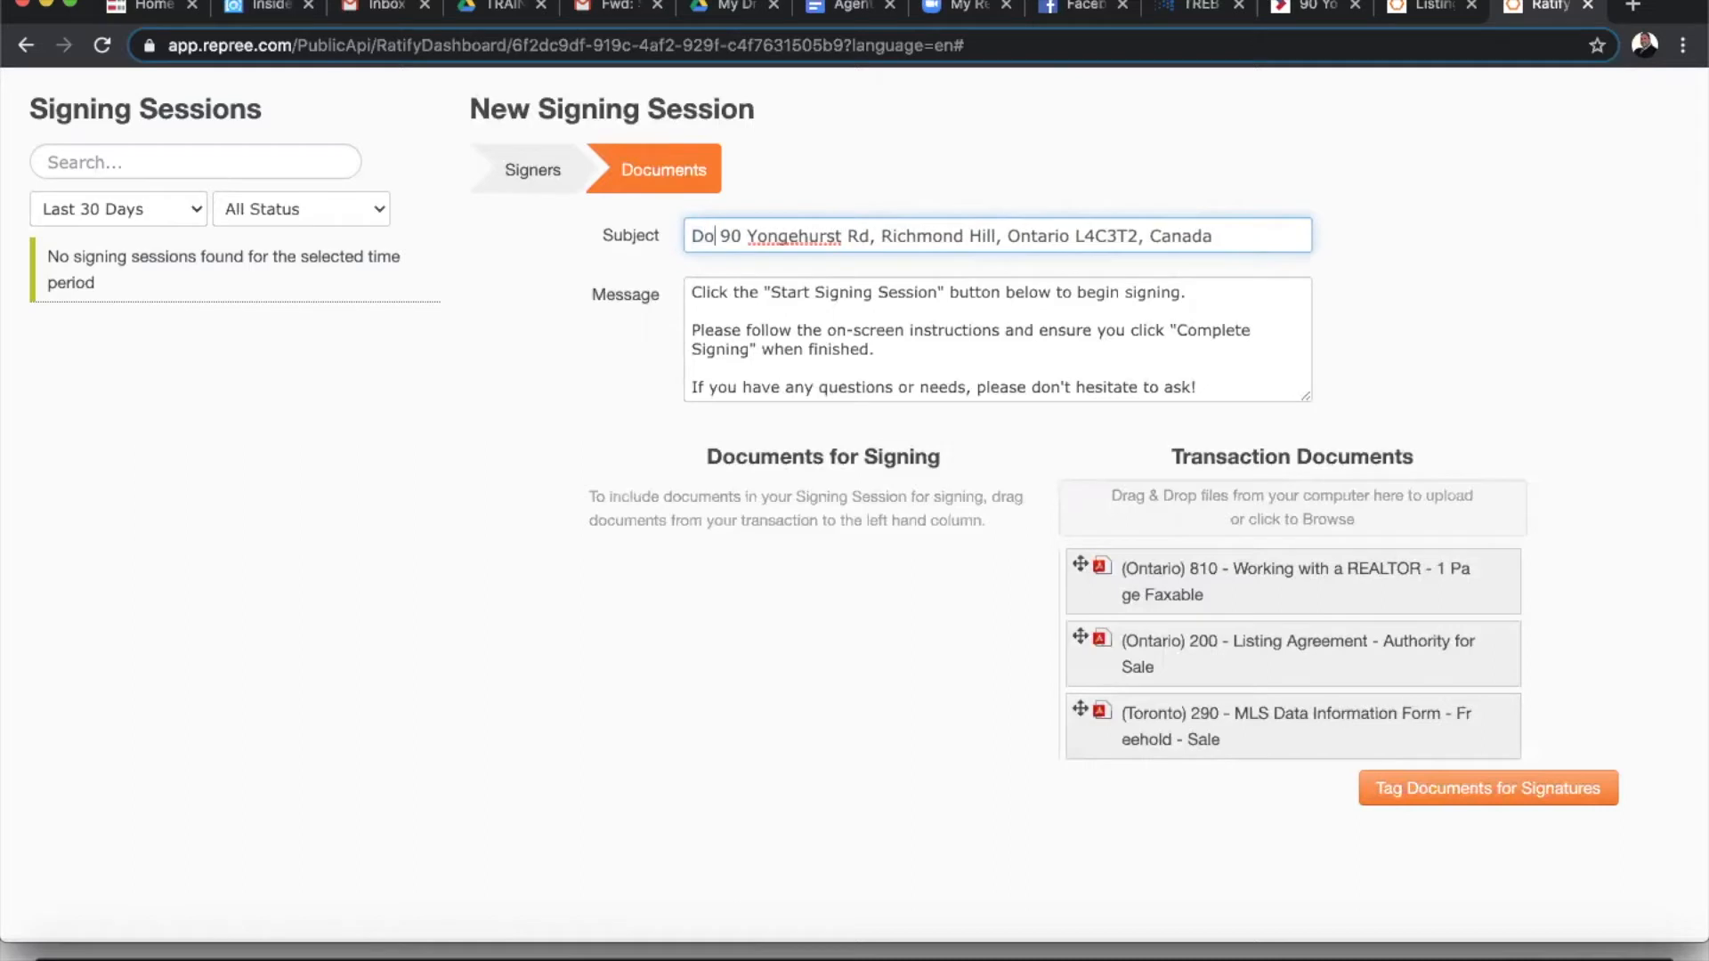
text(ment)
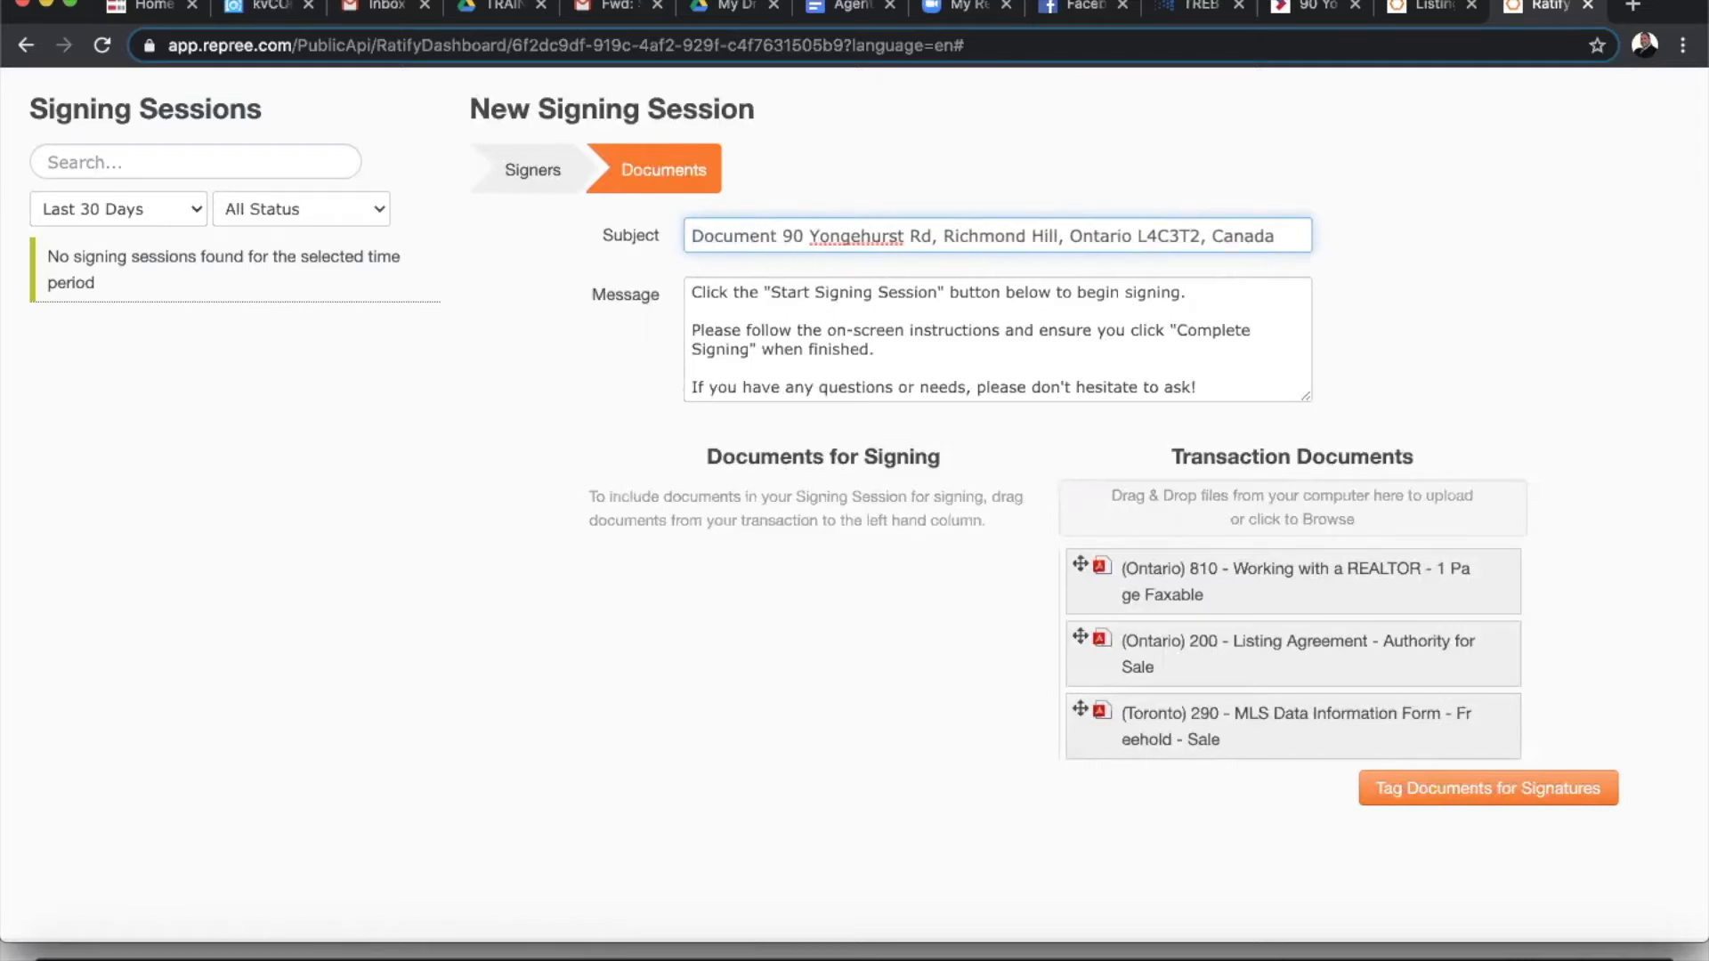
text( to sig)
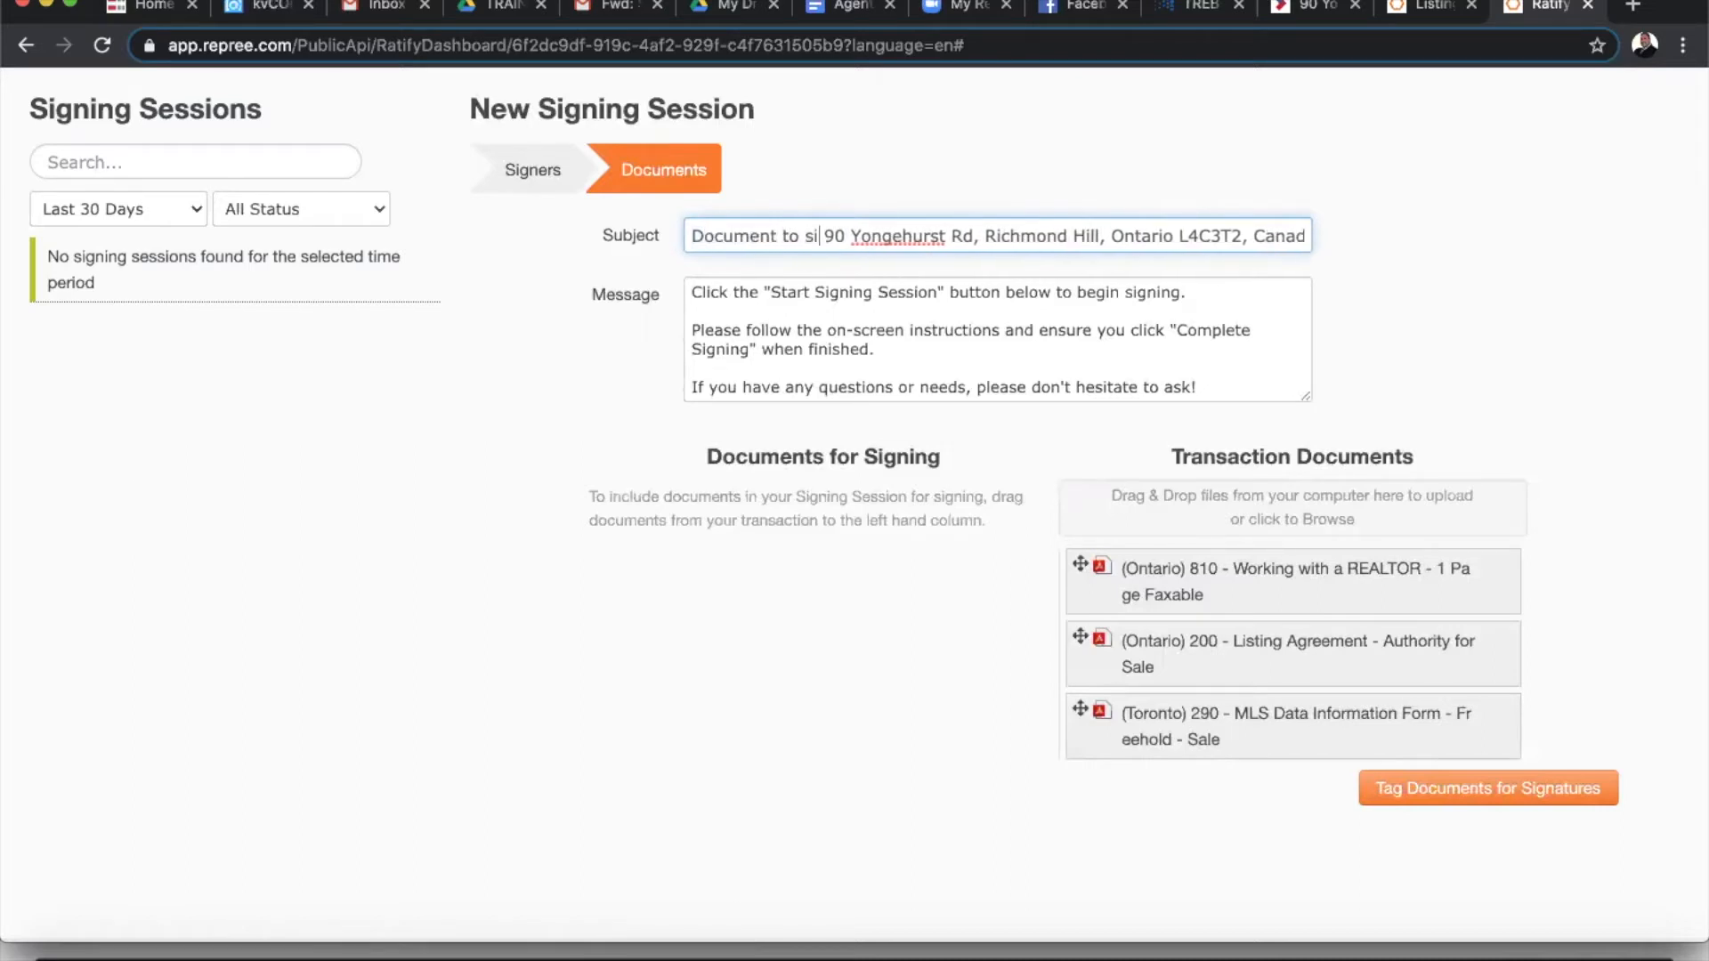
text(n)
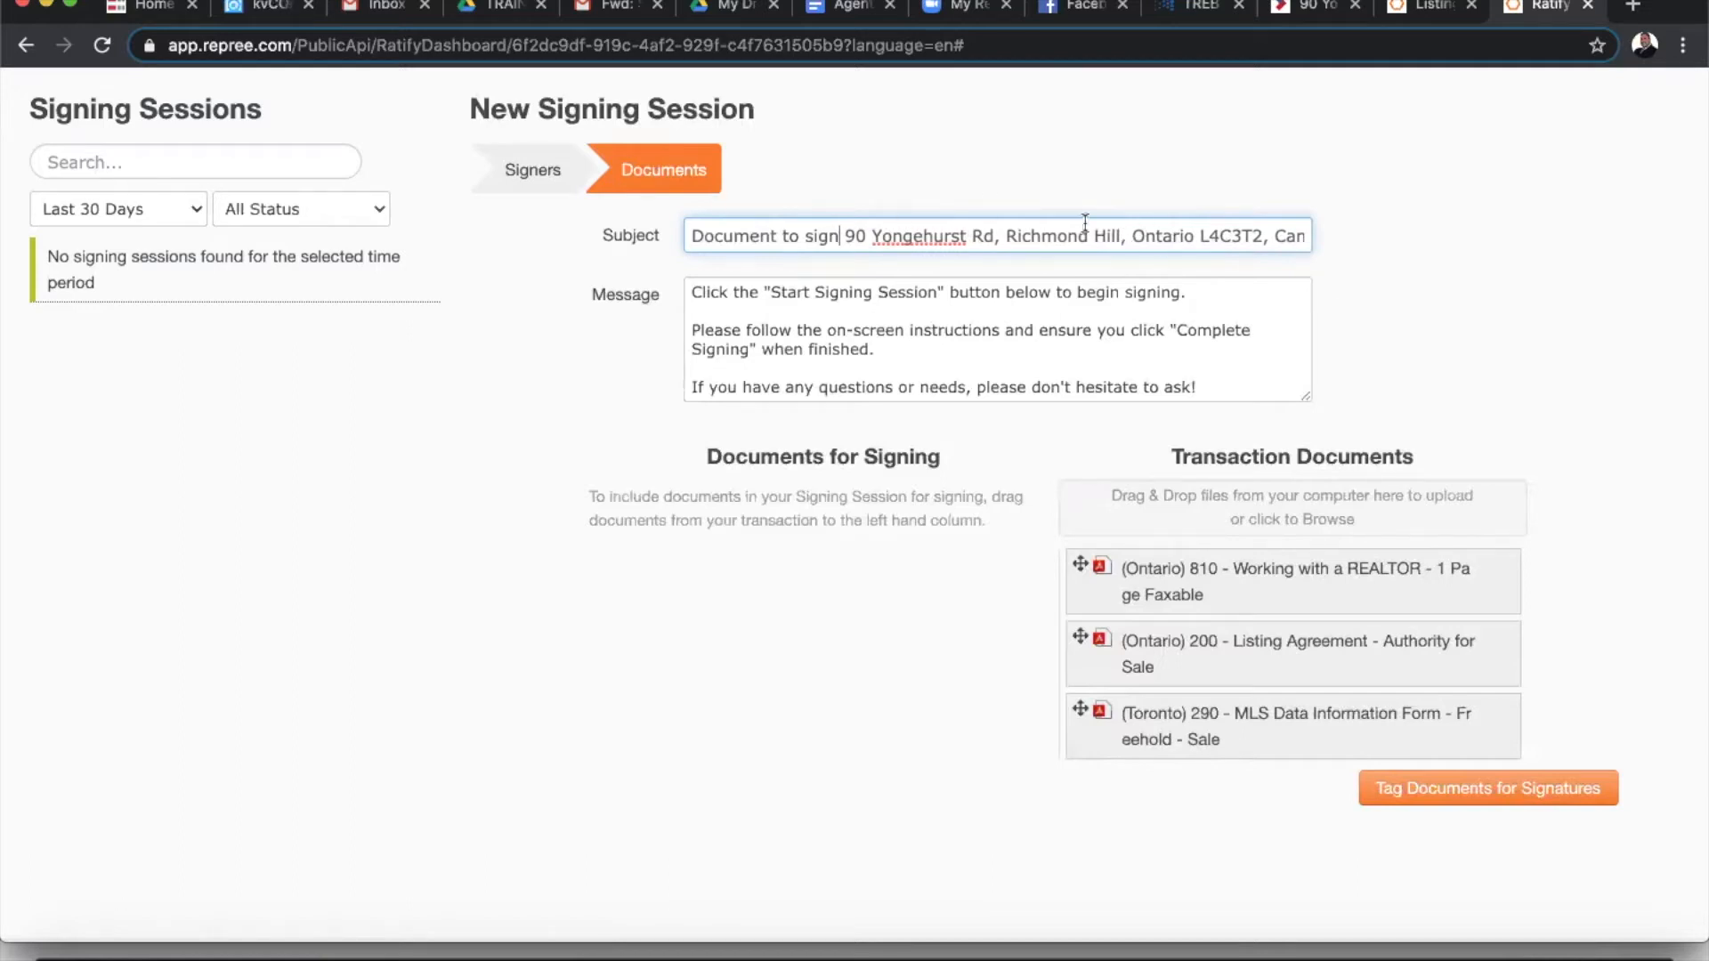
text( for)
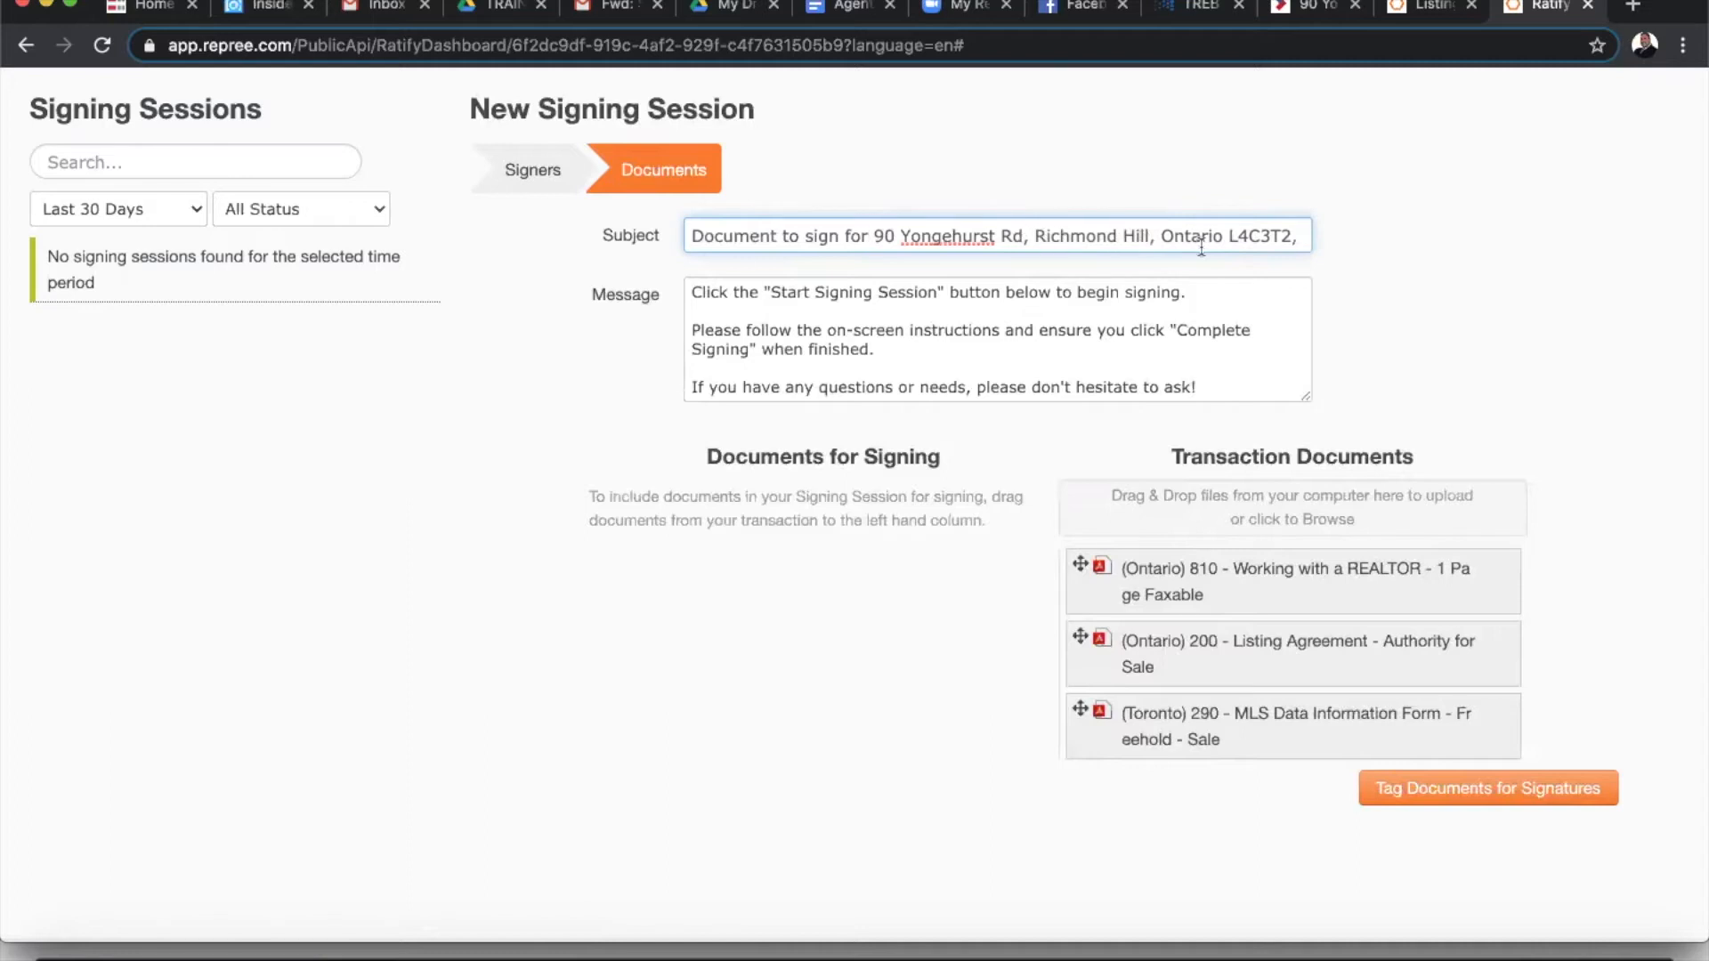
drag(1023, 234, 1545, 253)
key(BackSpace)
click(1631, 224)
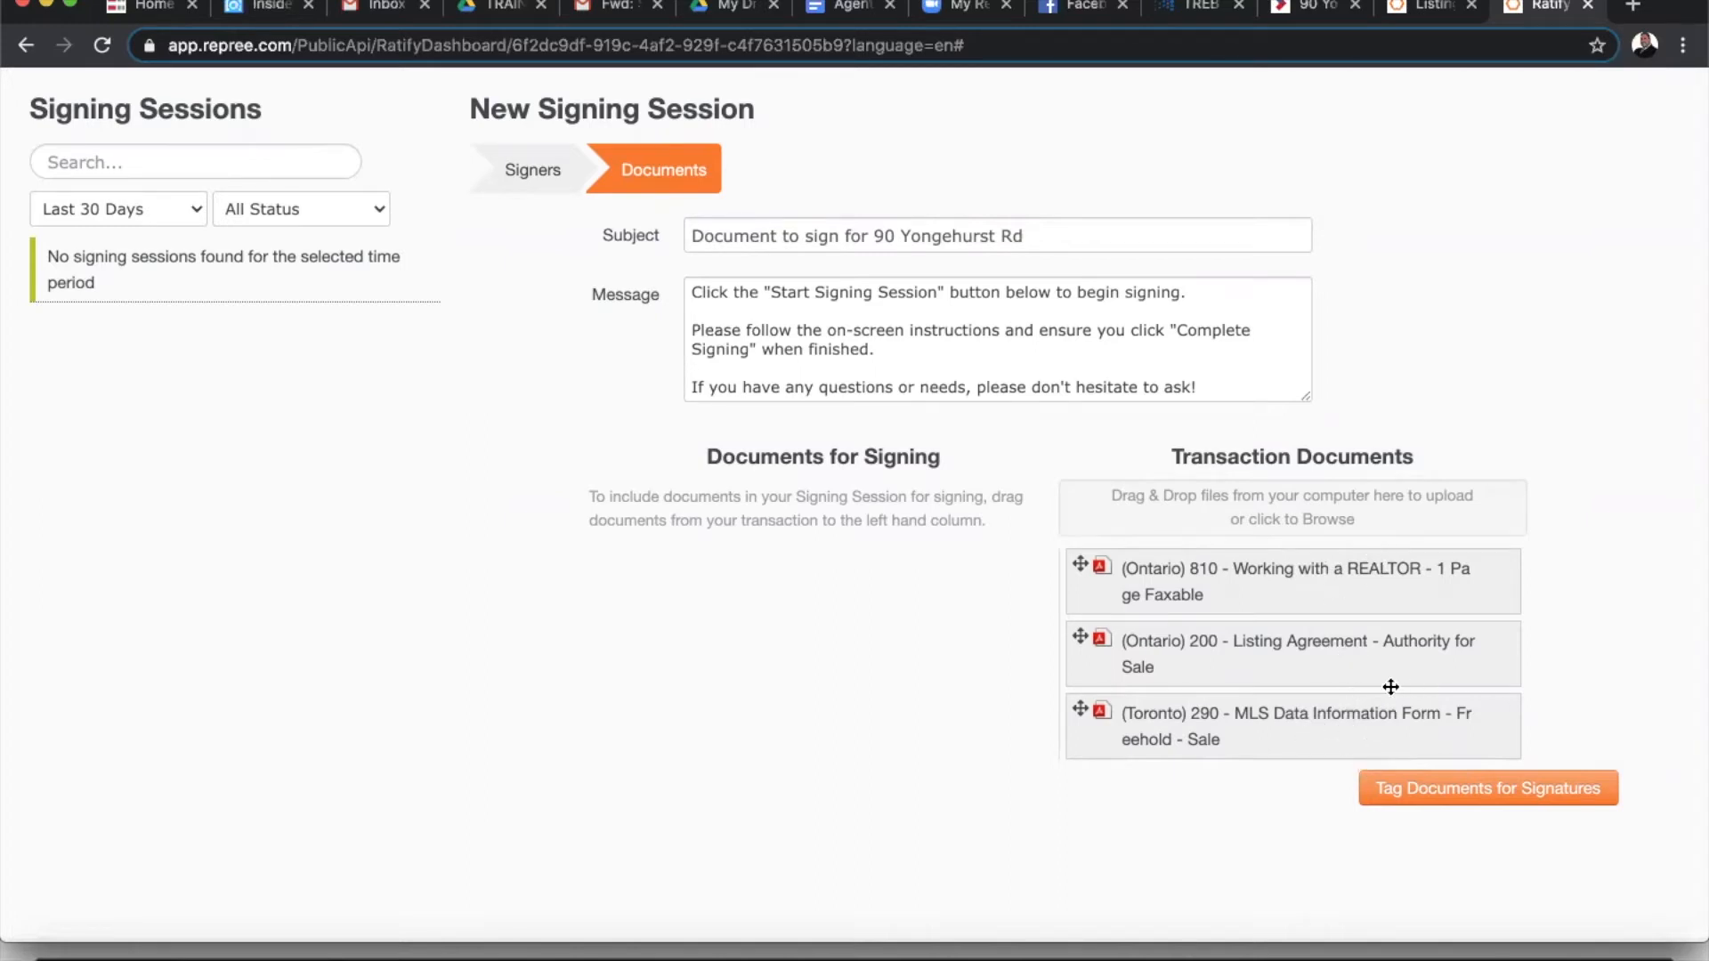
- Drag forms 200, 290 and 810 into Documents for Signing, with Working with a REALTOR last
drag(1339, 659, 836, 568)
drag(1309, 652, 836, 663)
drag(1197, 575, 739, 739)
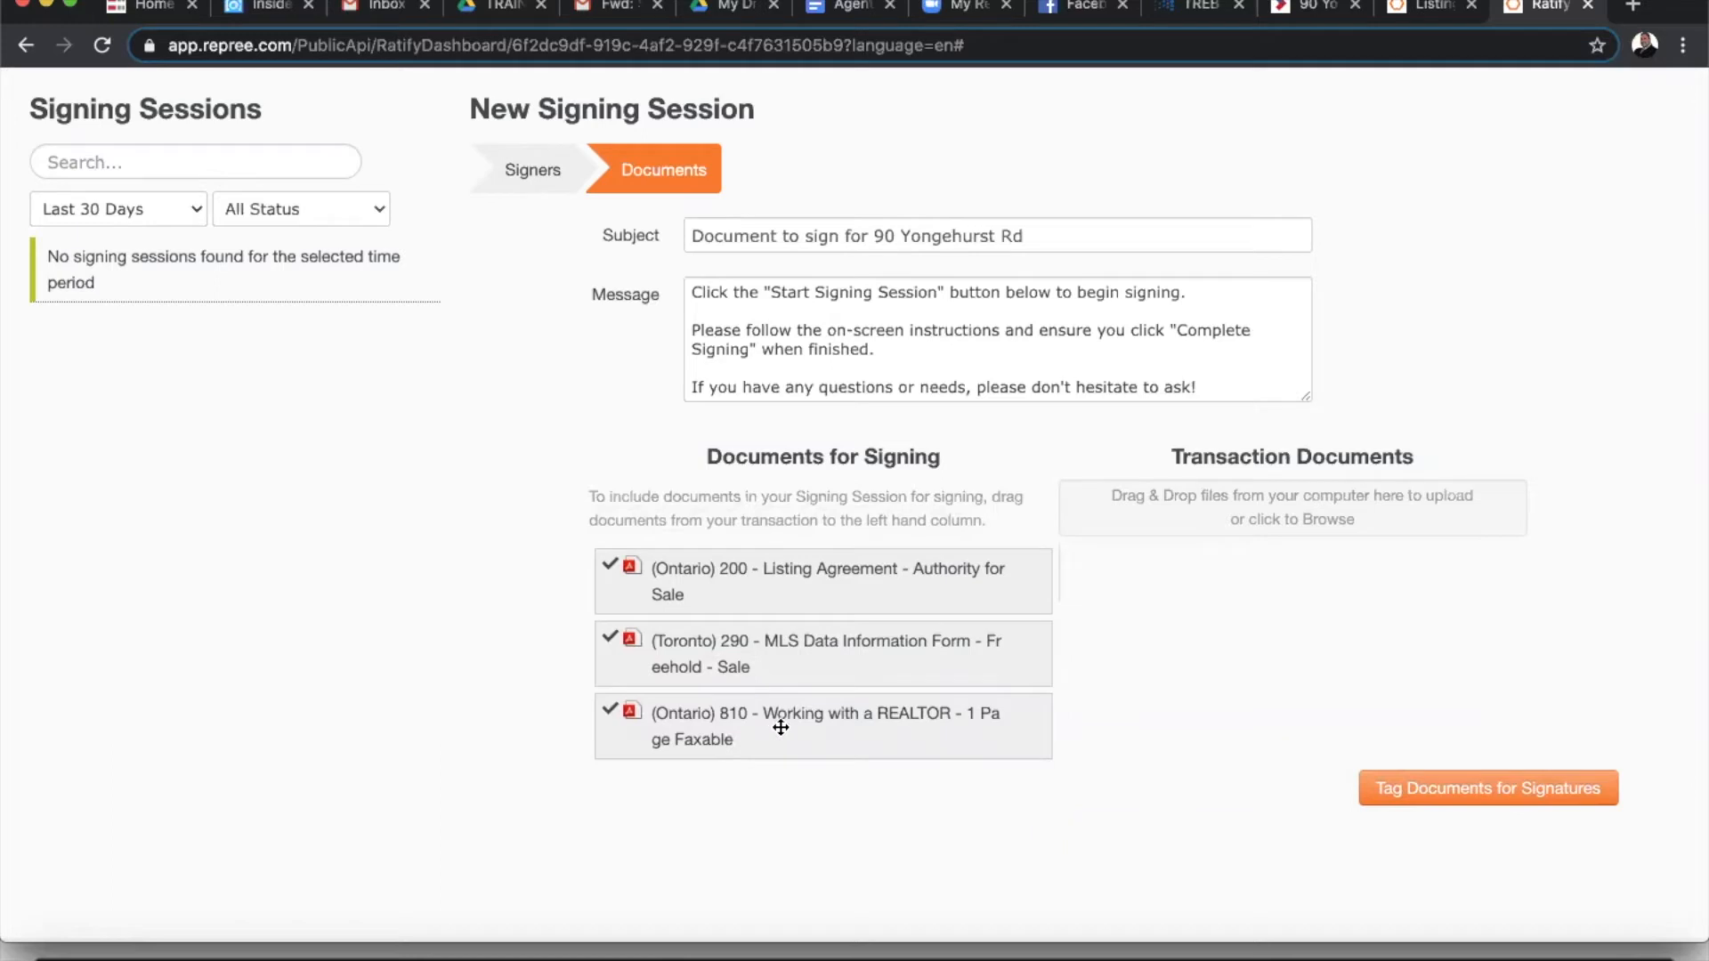
drag(832, 738, 827, 577)
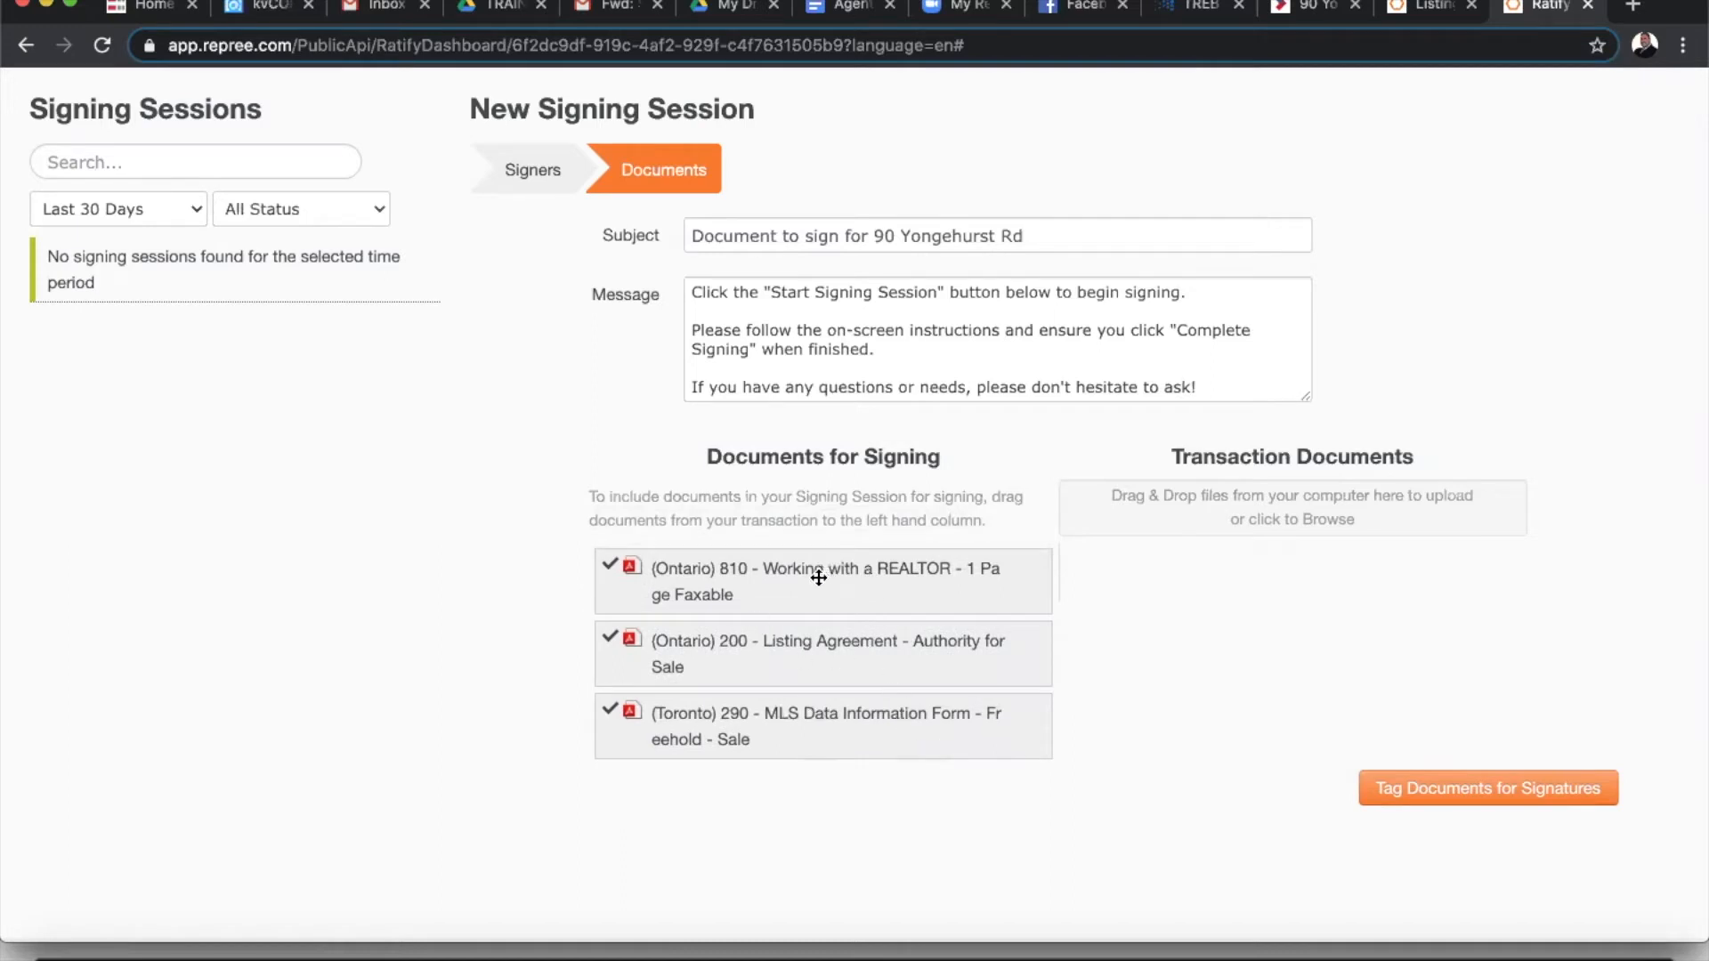
drag(818, 578, 1295, 525)
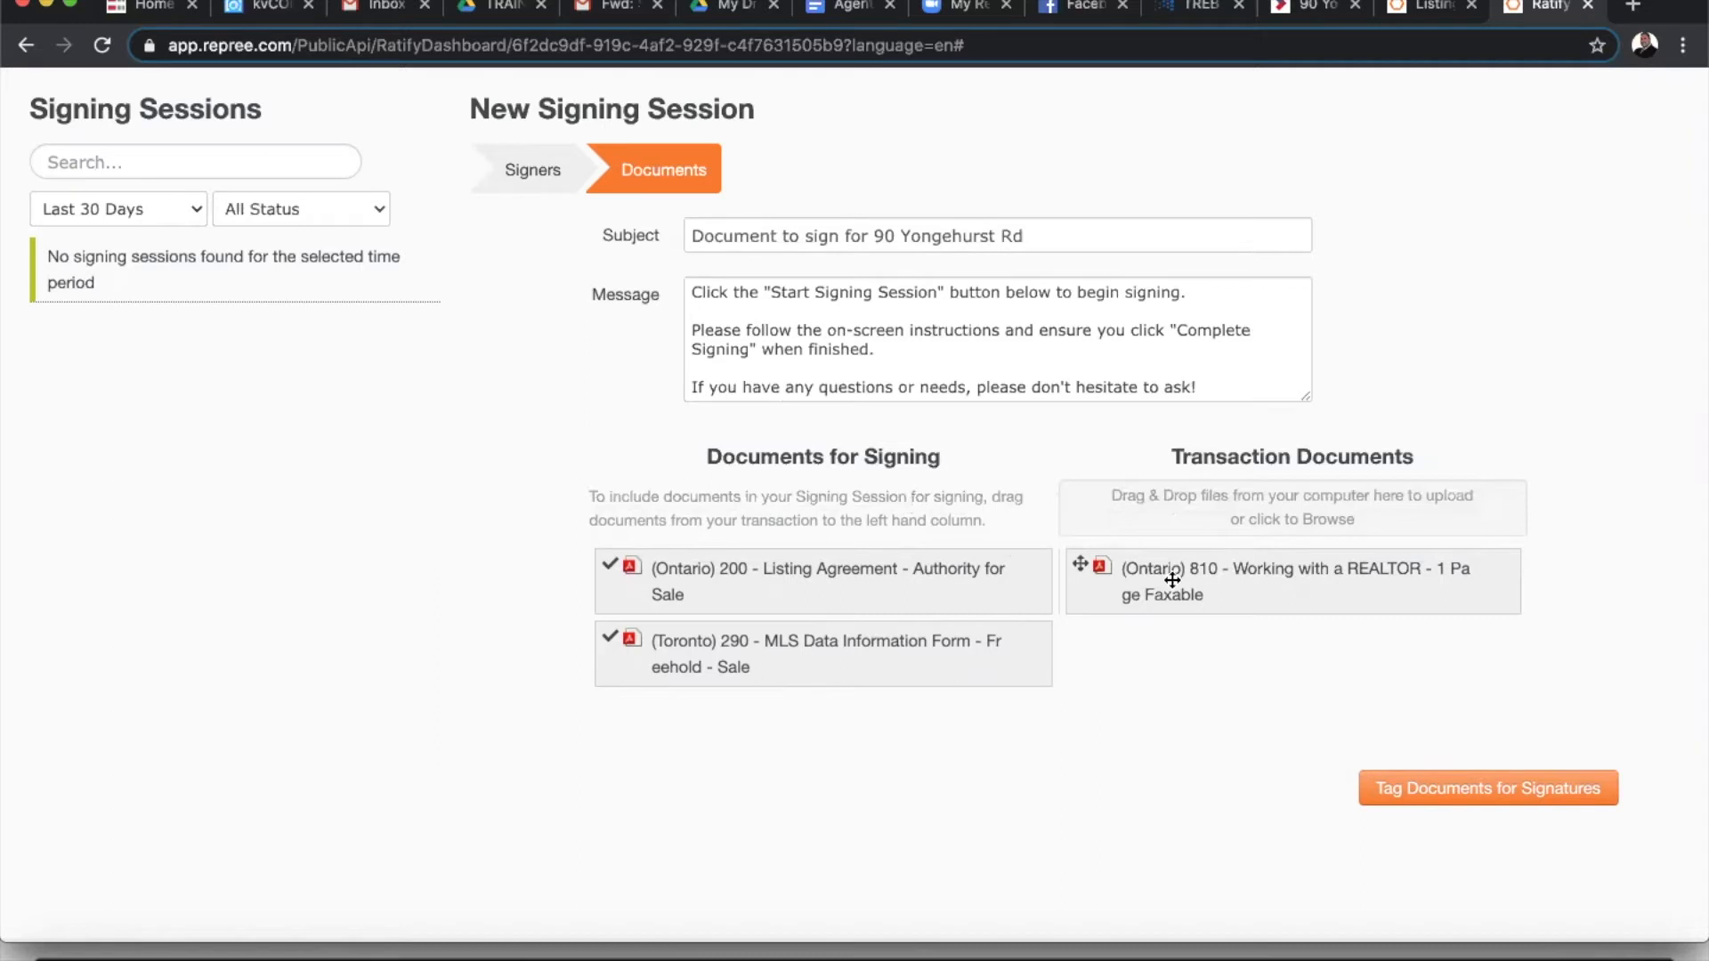
drag(1247, 585, 1172, 671)
drag(869, 578, 788, 467)
mouse_move(1376, 573)
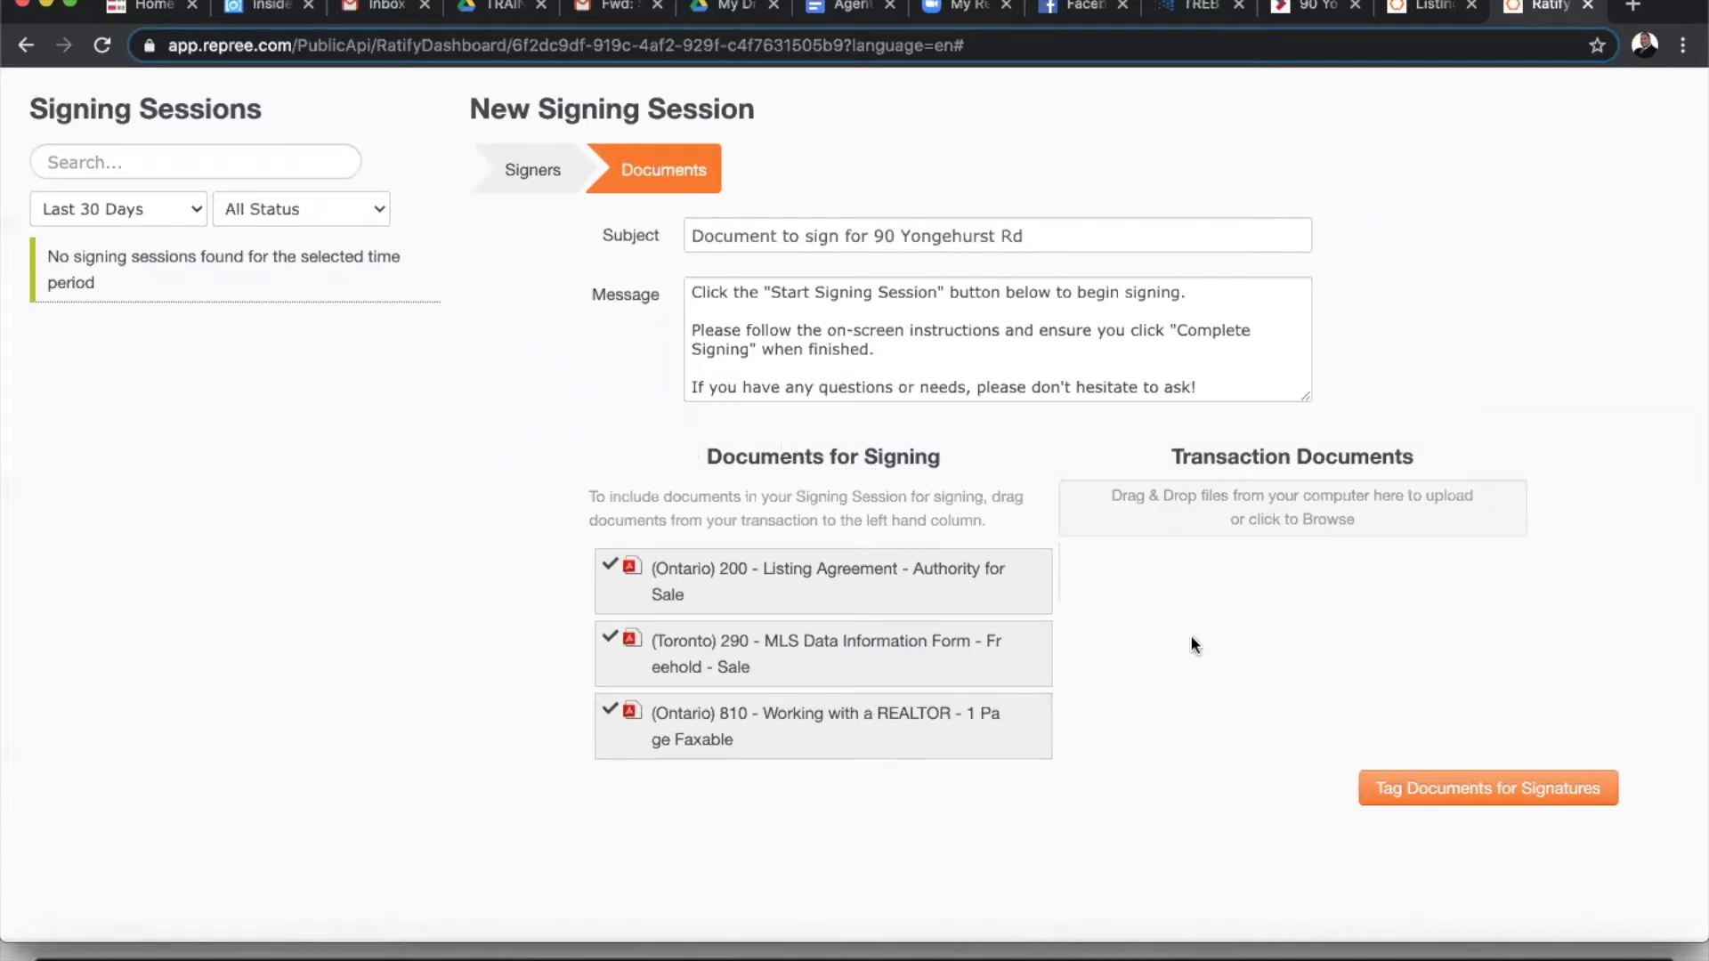
- Start tagging and place both sellers' initials near the MLS choice on page 1
click(1460, 791)
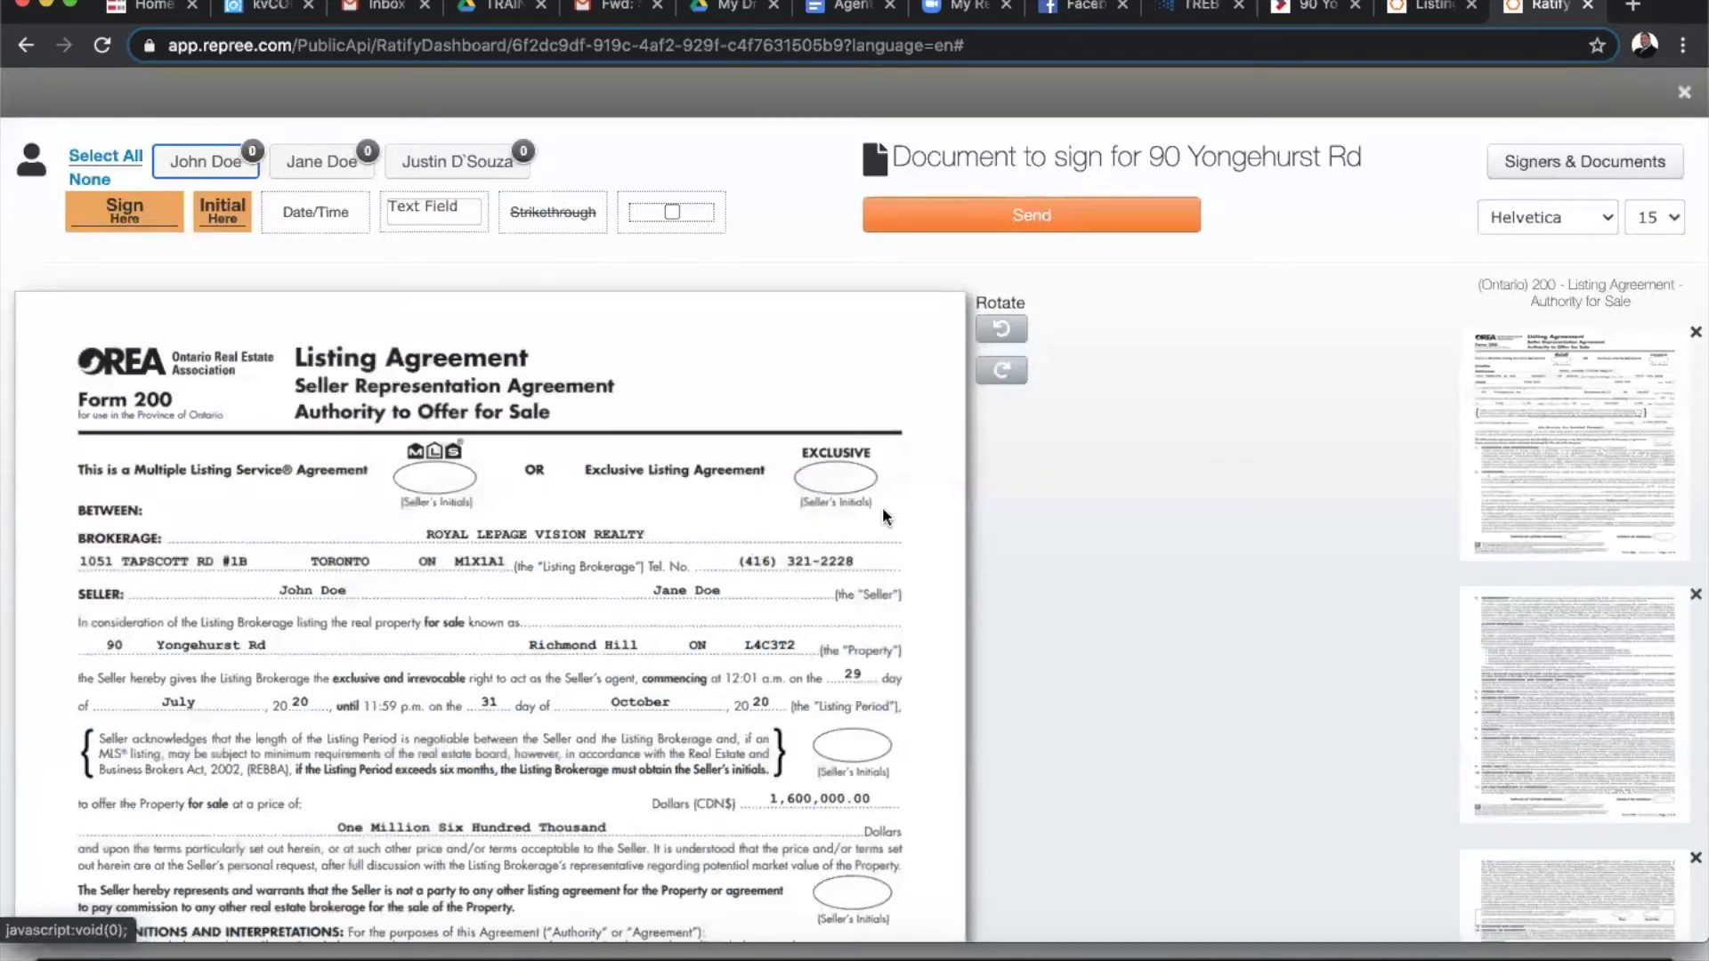
scroll(392, 387, down, 3)
scroll(392, 387, up, 1)
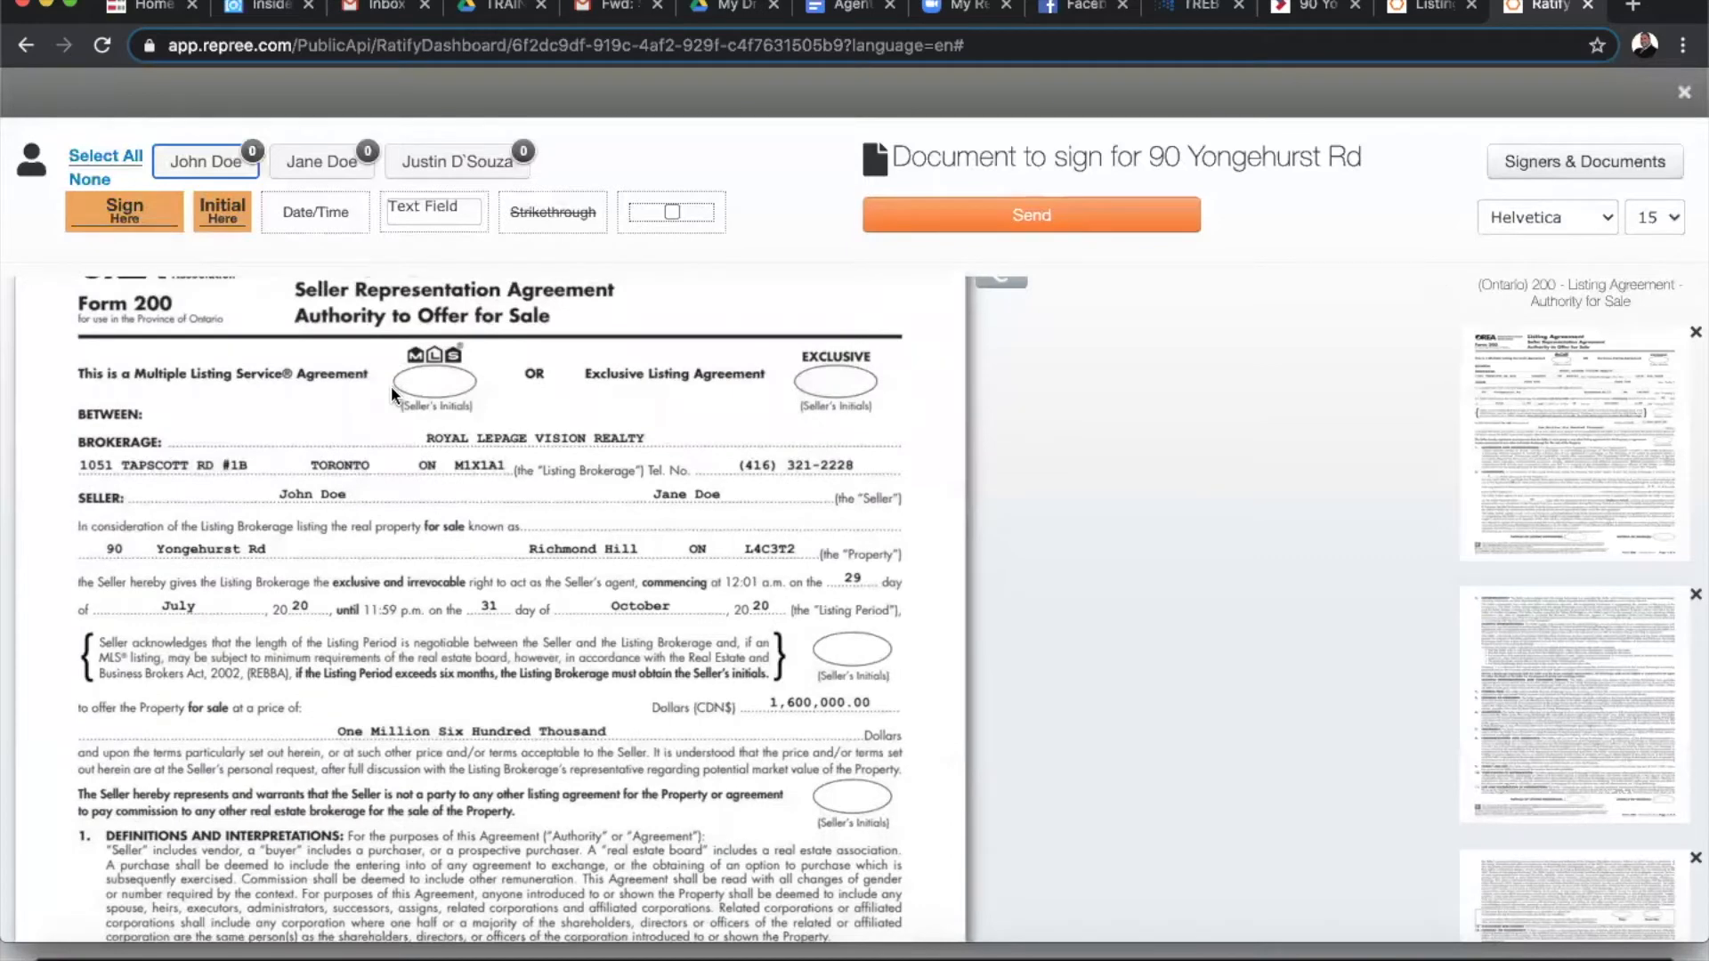
click(330, 162)
click(212, 163)
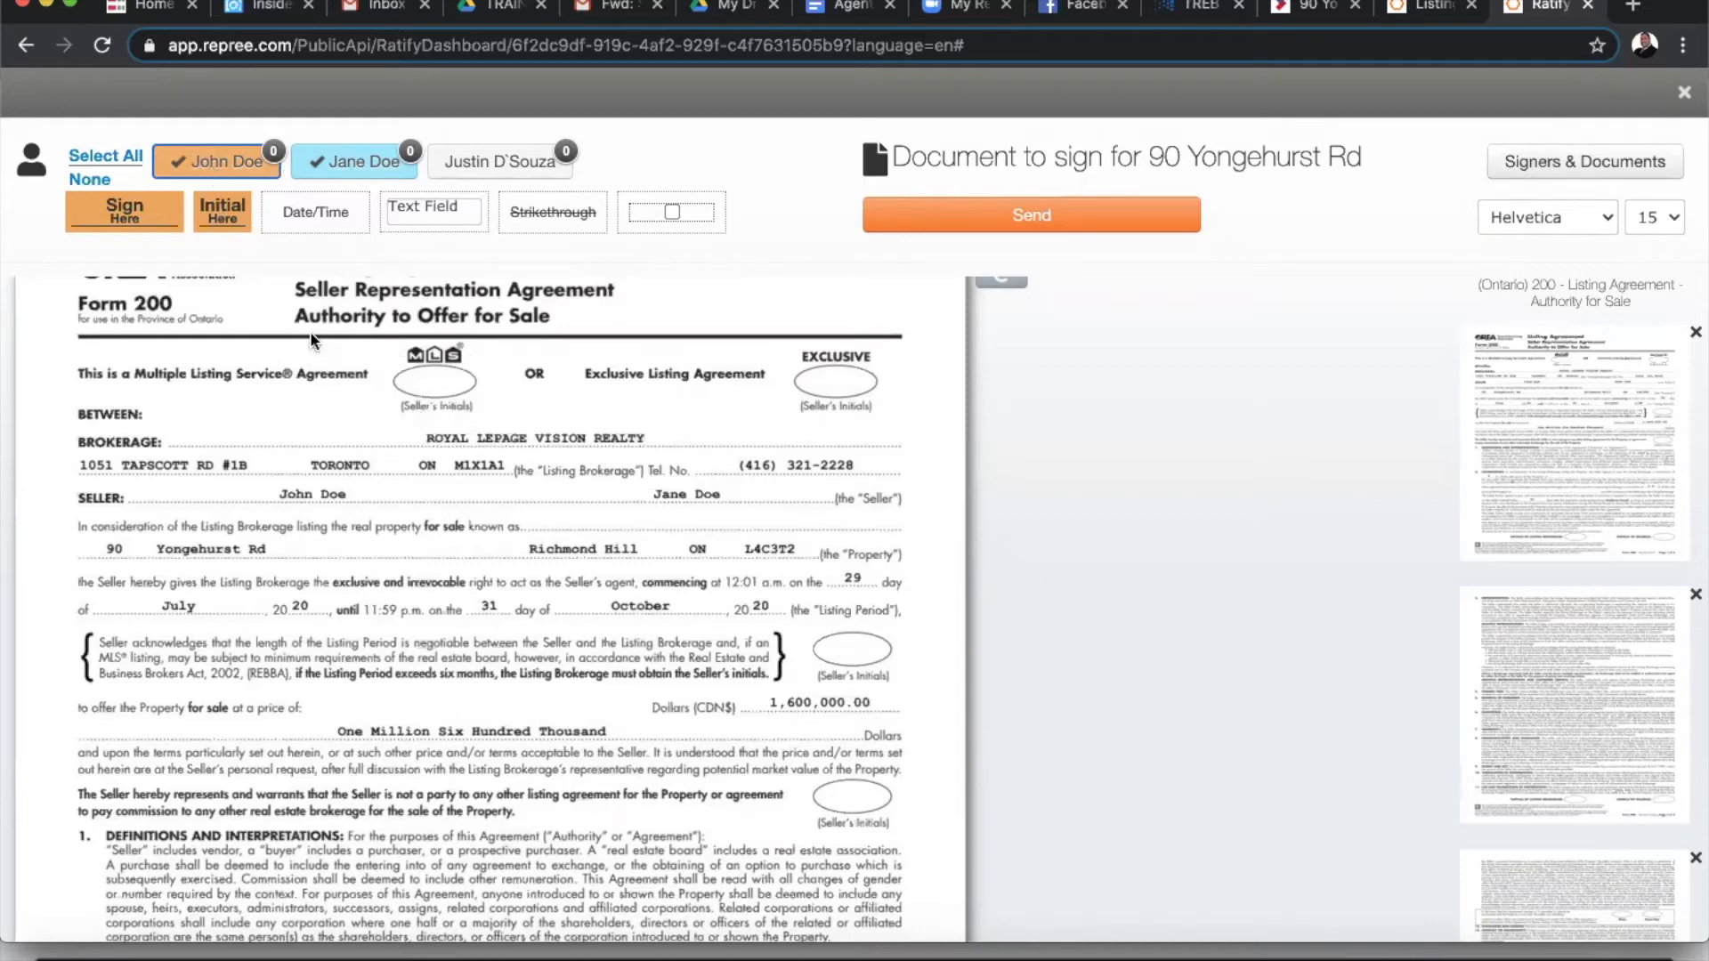
drag(224, 215, 406, 388)
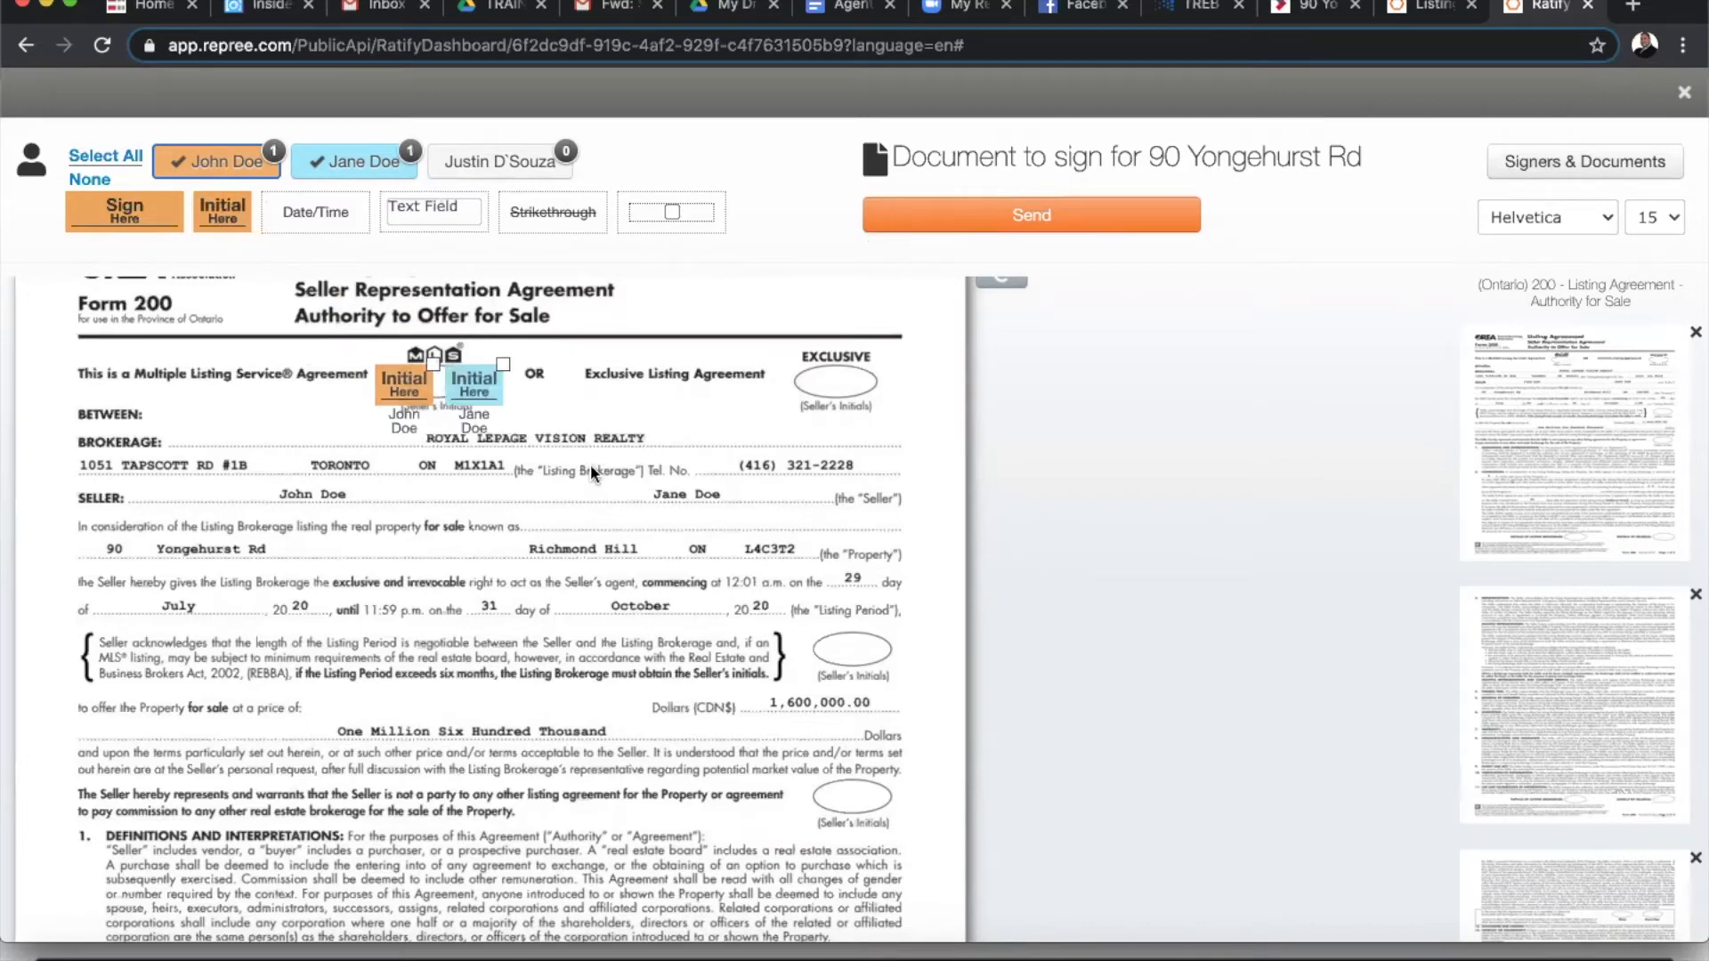
- Place both sellers' initials on the next page 1 initials ovals
scroll(590, 463, down, 3)
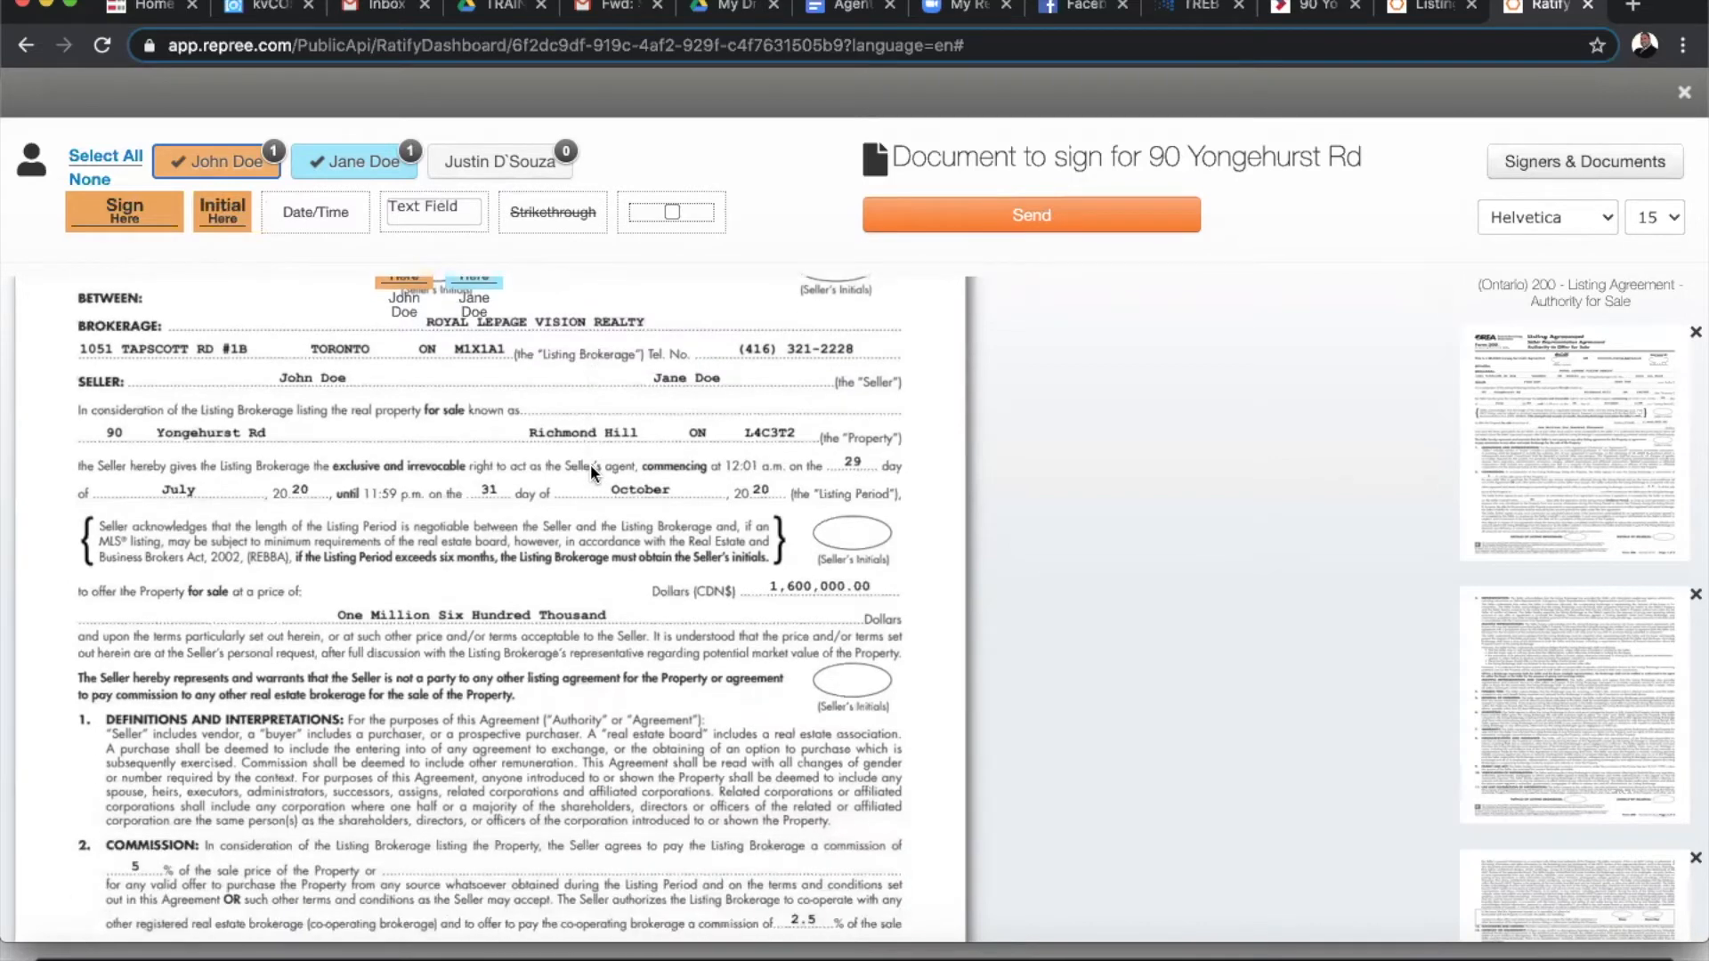
scroll(590, 463, down, 1)
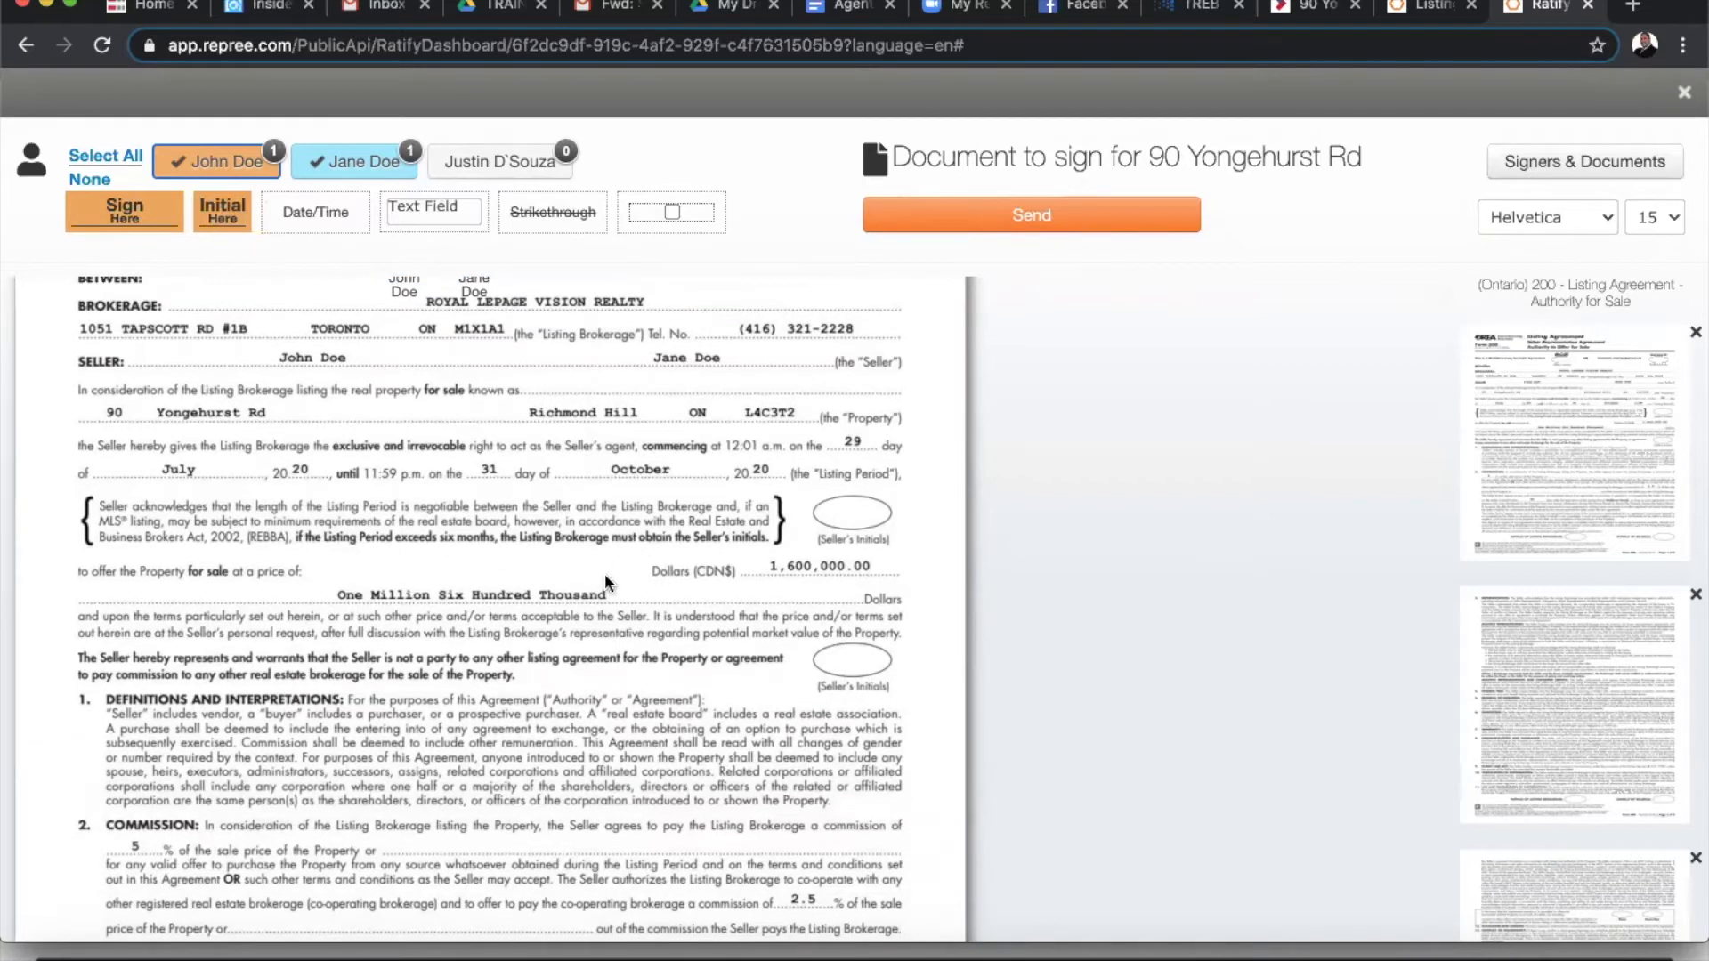
scroll(887, 532, down, 5)
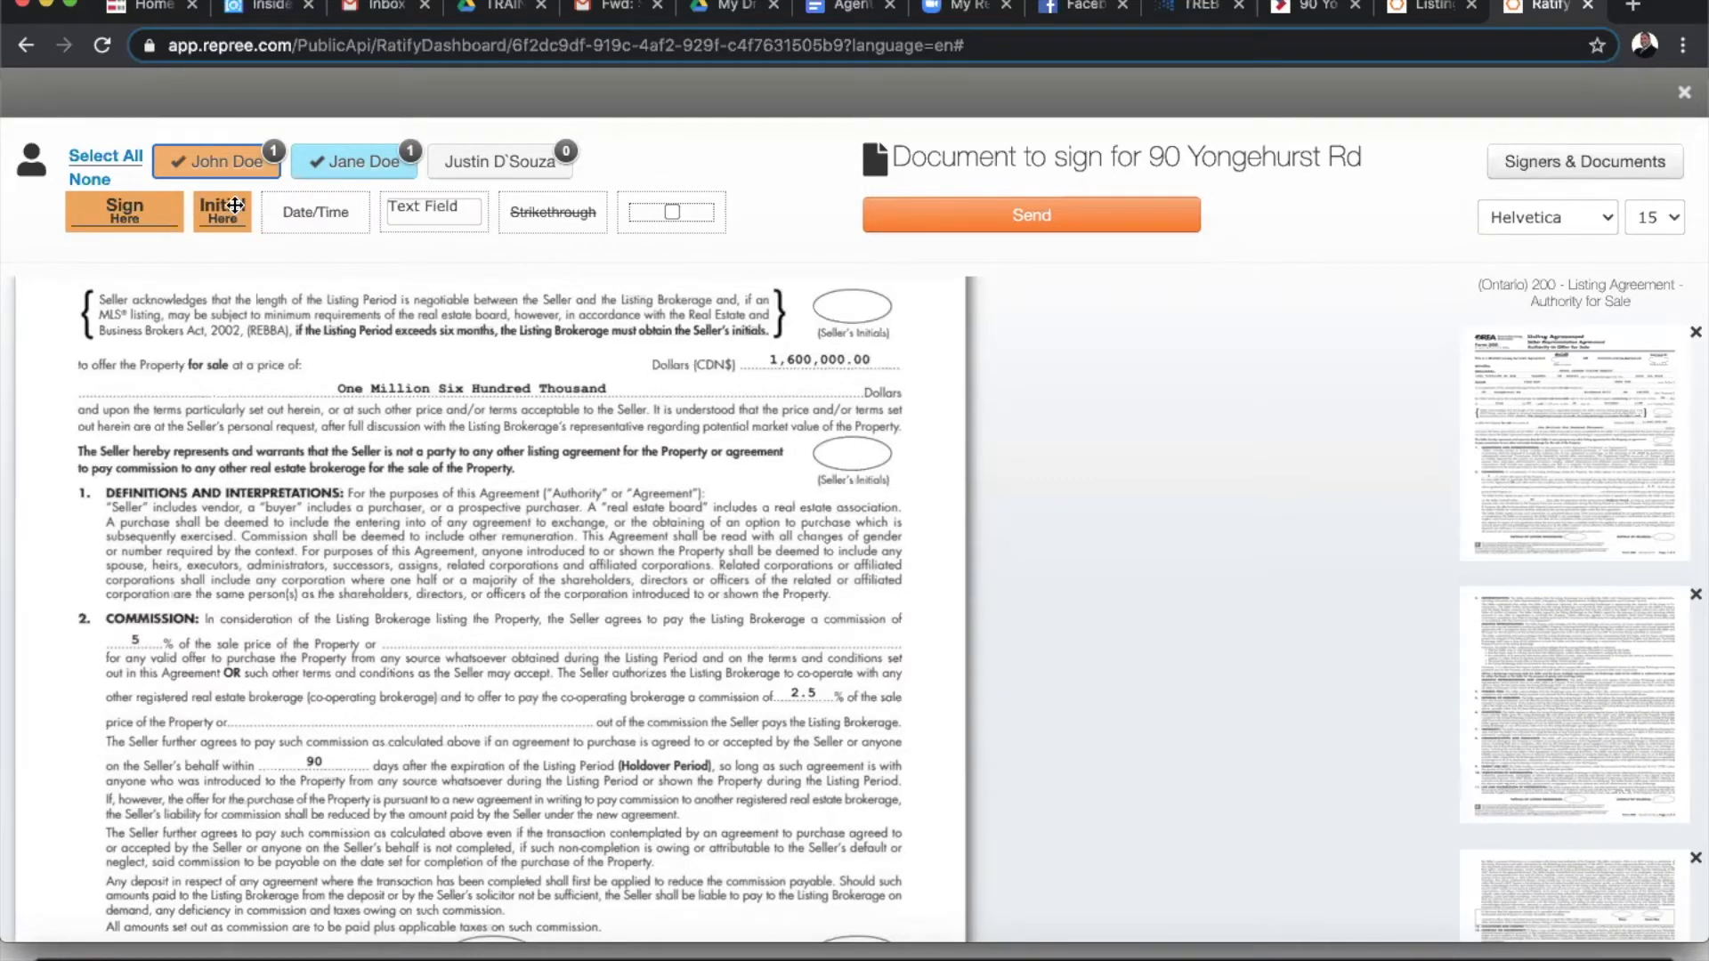
drag(222, 214, 814, 451)
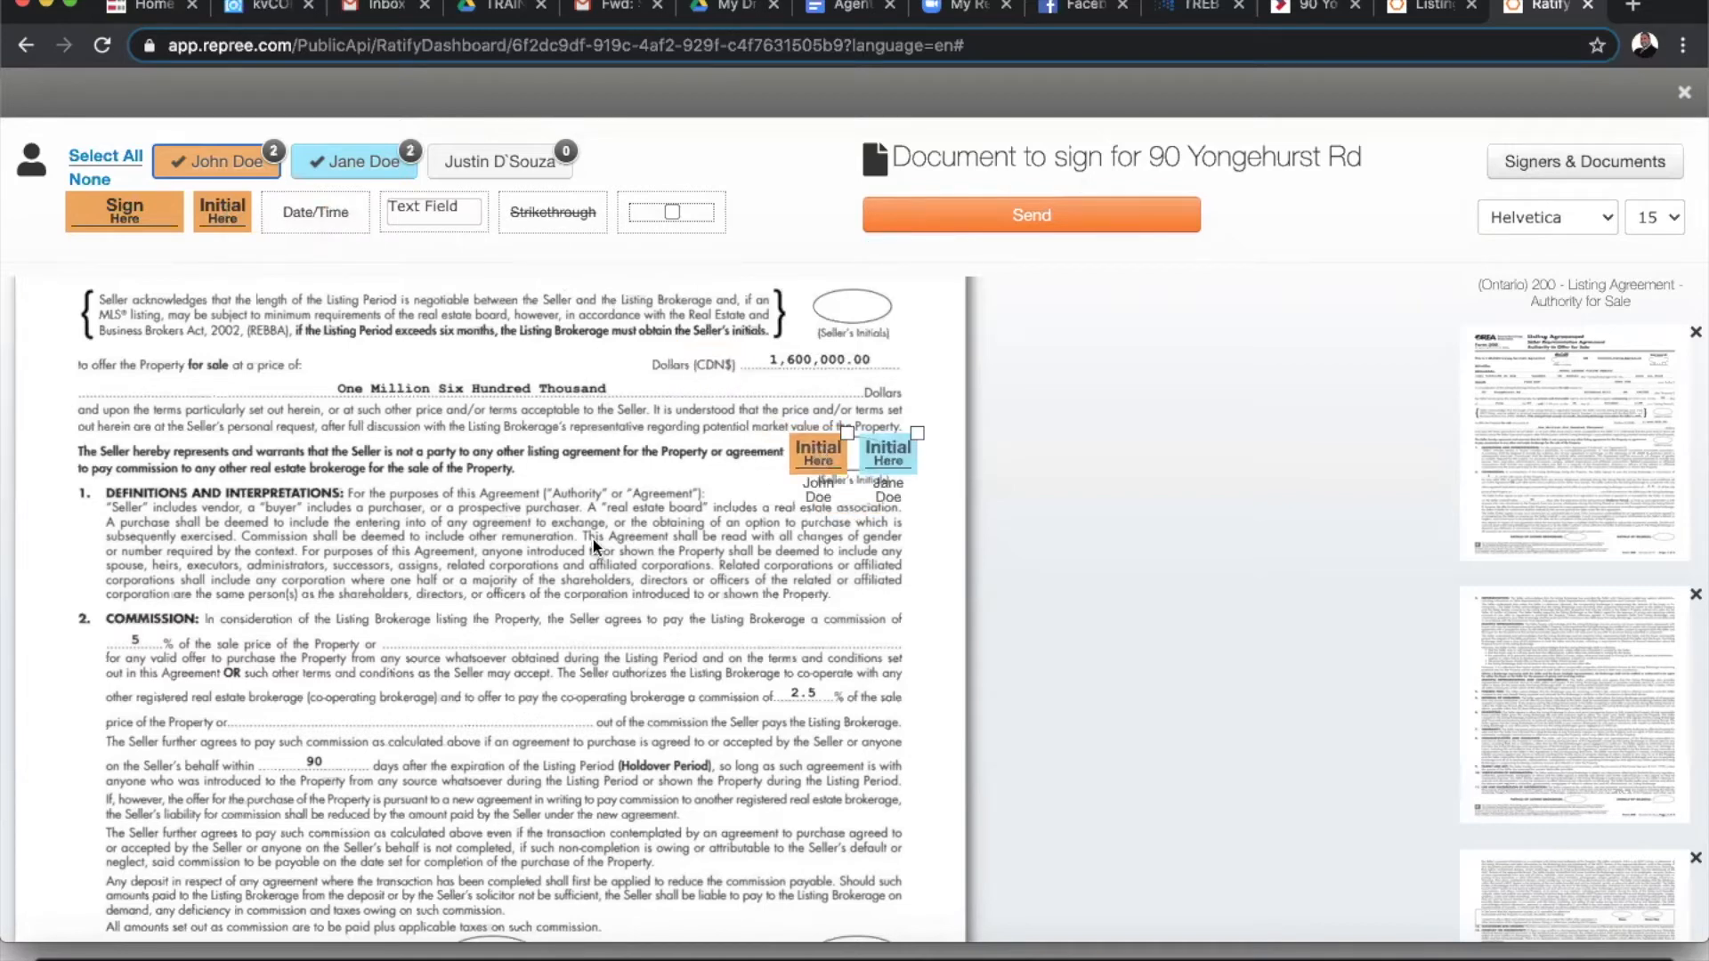
scroll(594, 547, down, 1)
scroll(594, 546, down, 5)
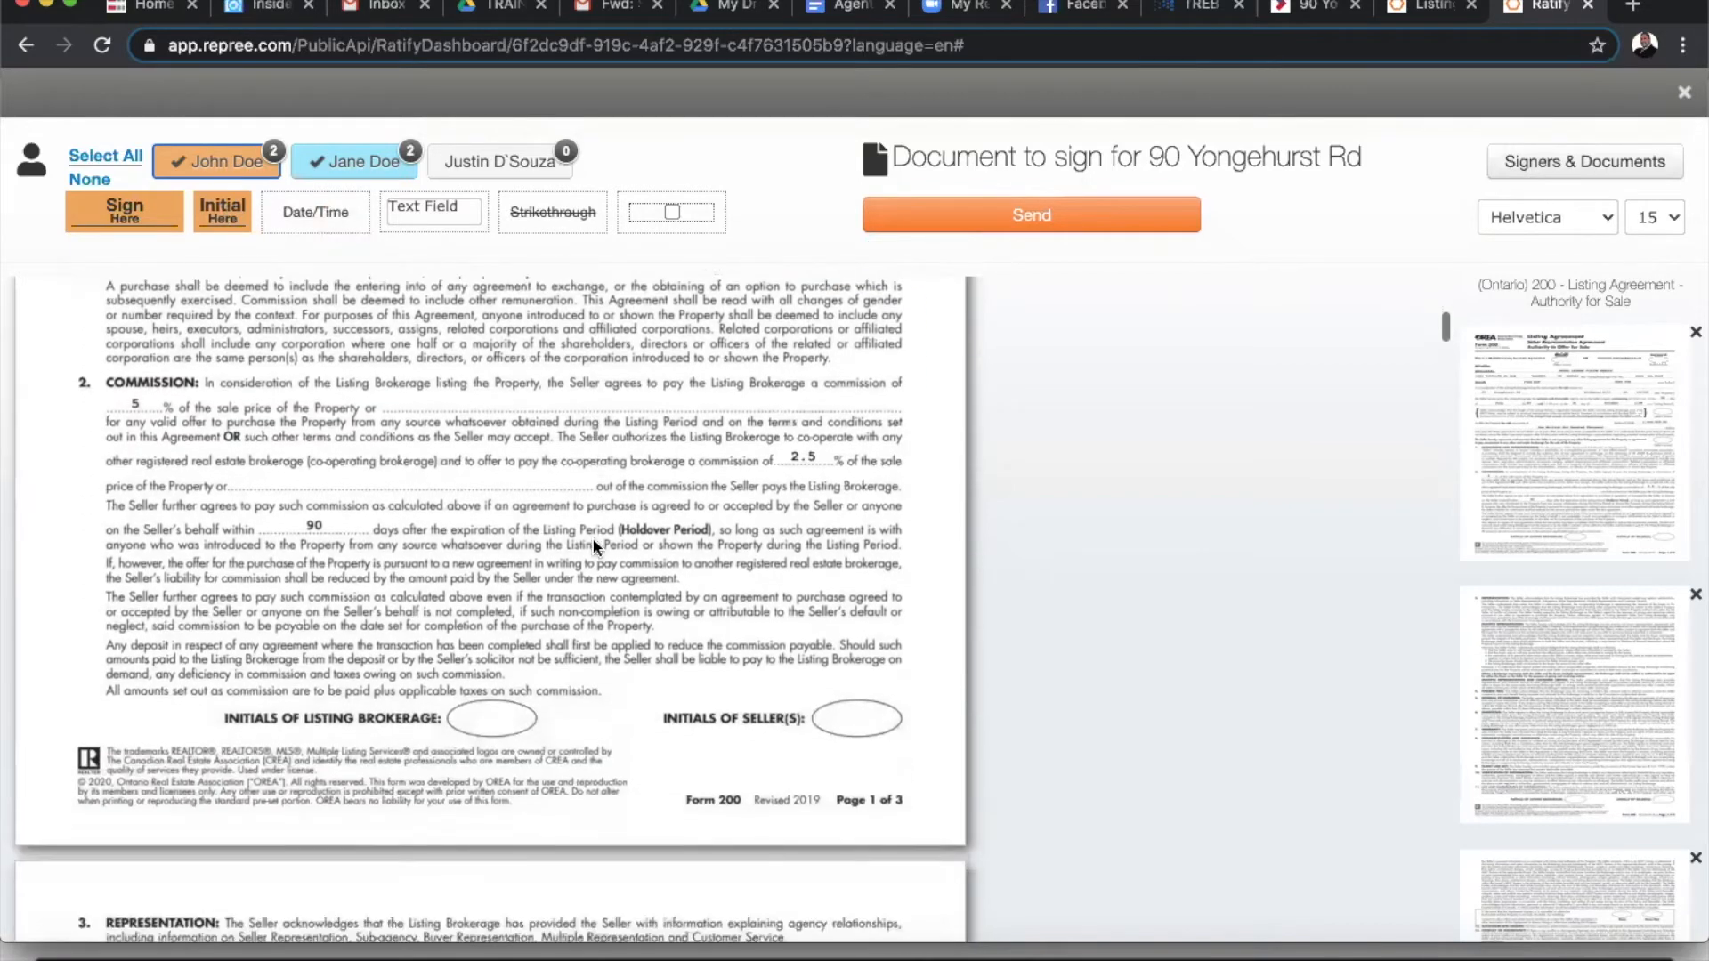
scroll(592, 540, down, 1)
drag(221, 213, 834, 542)
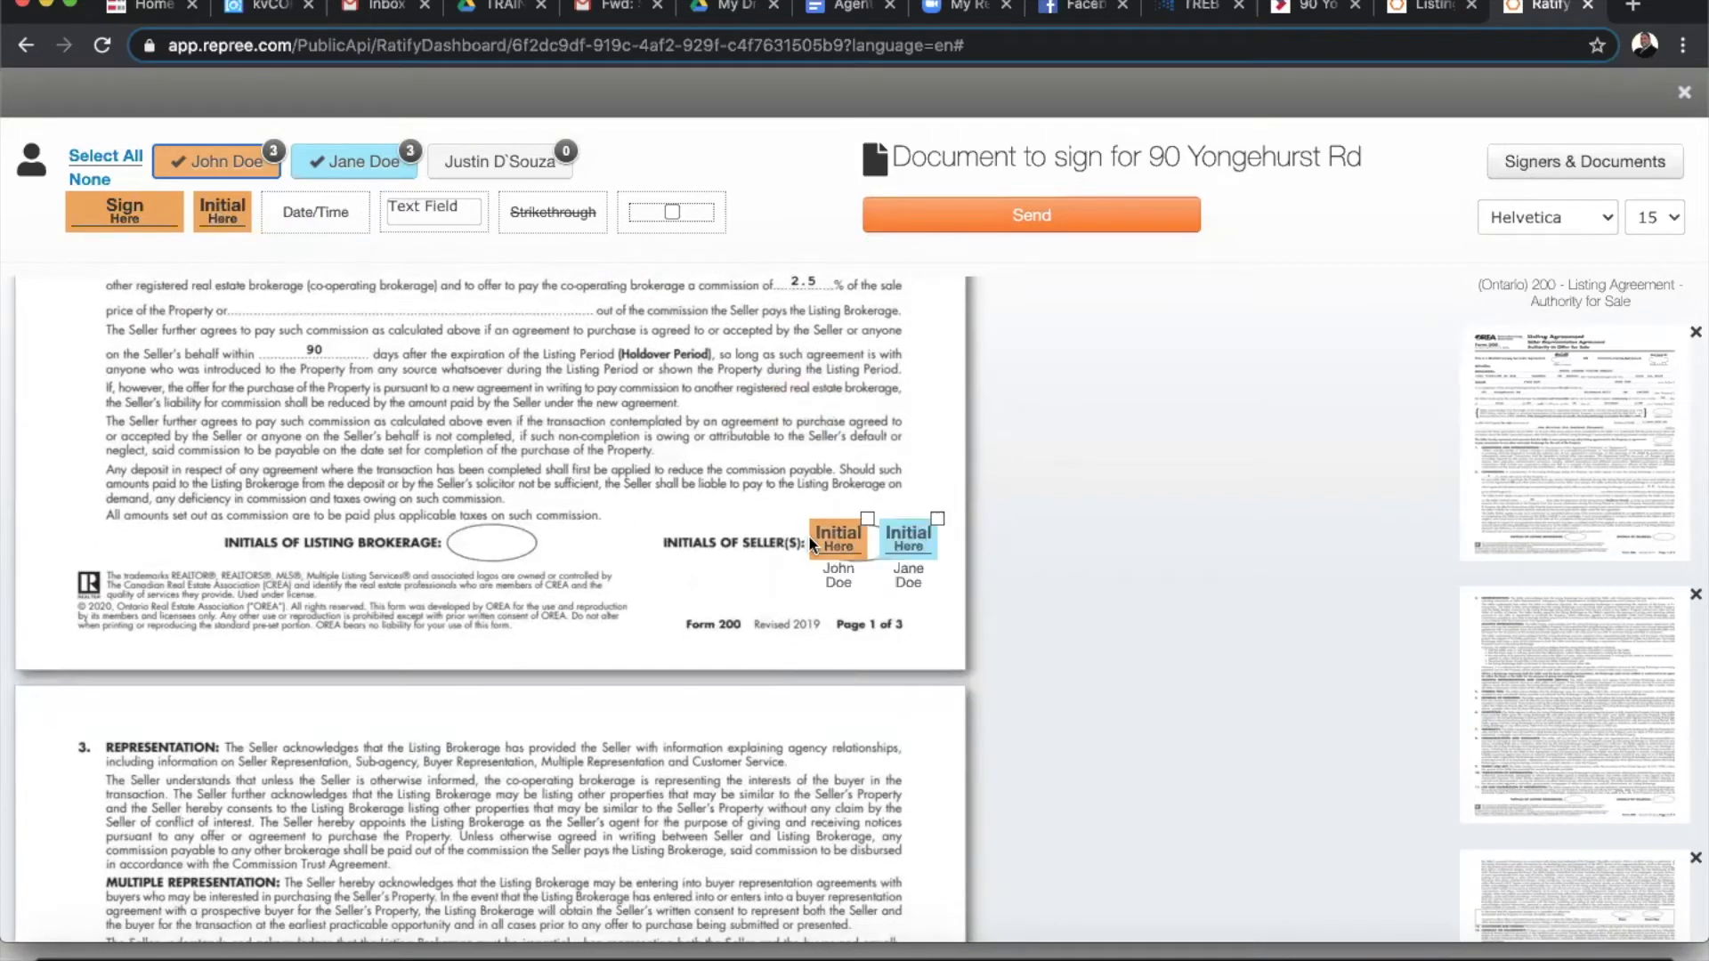
- Place the brokerage agent's initial field on the page 1 oval
click(347, 169)
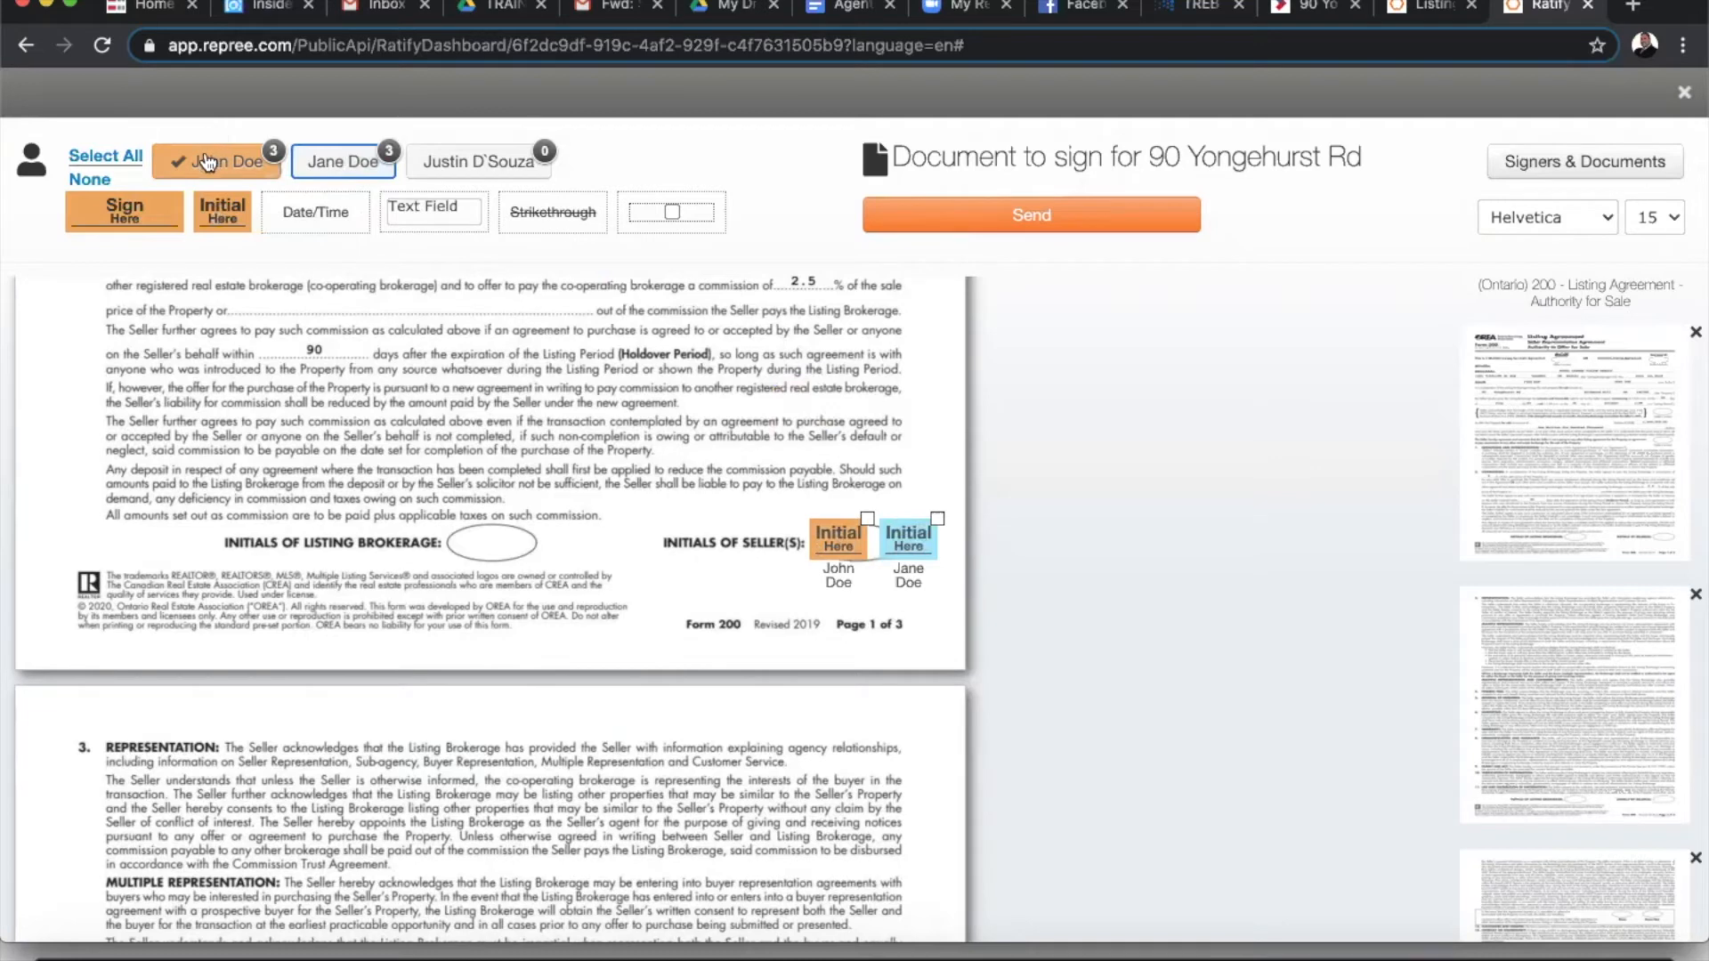
click(207, 163)
click(450, 163)
drag(399, 302, 489, 531)
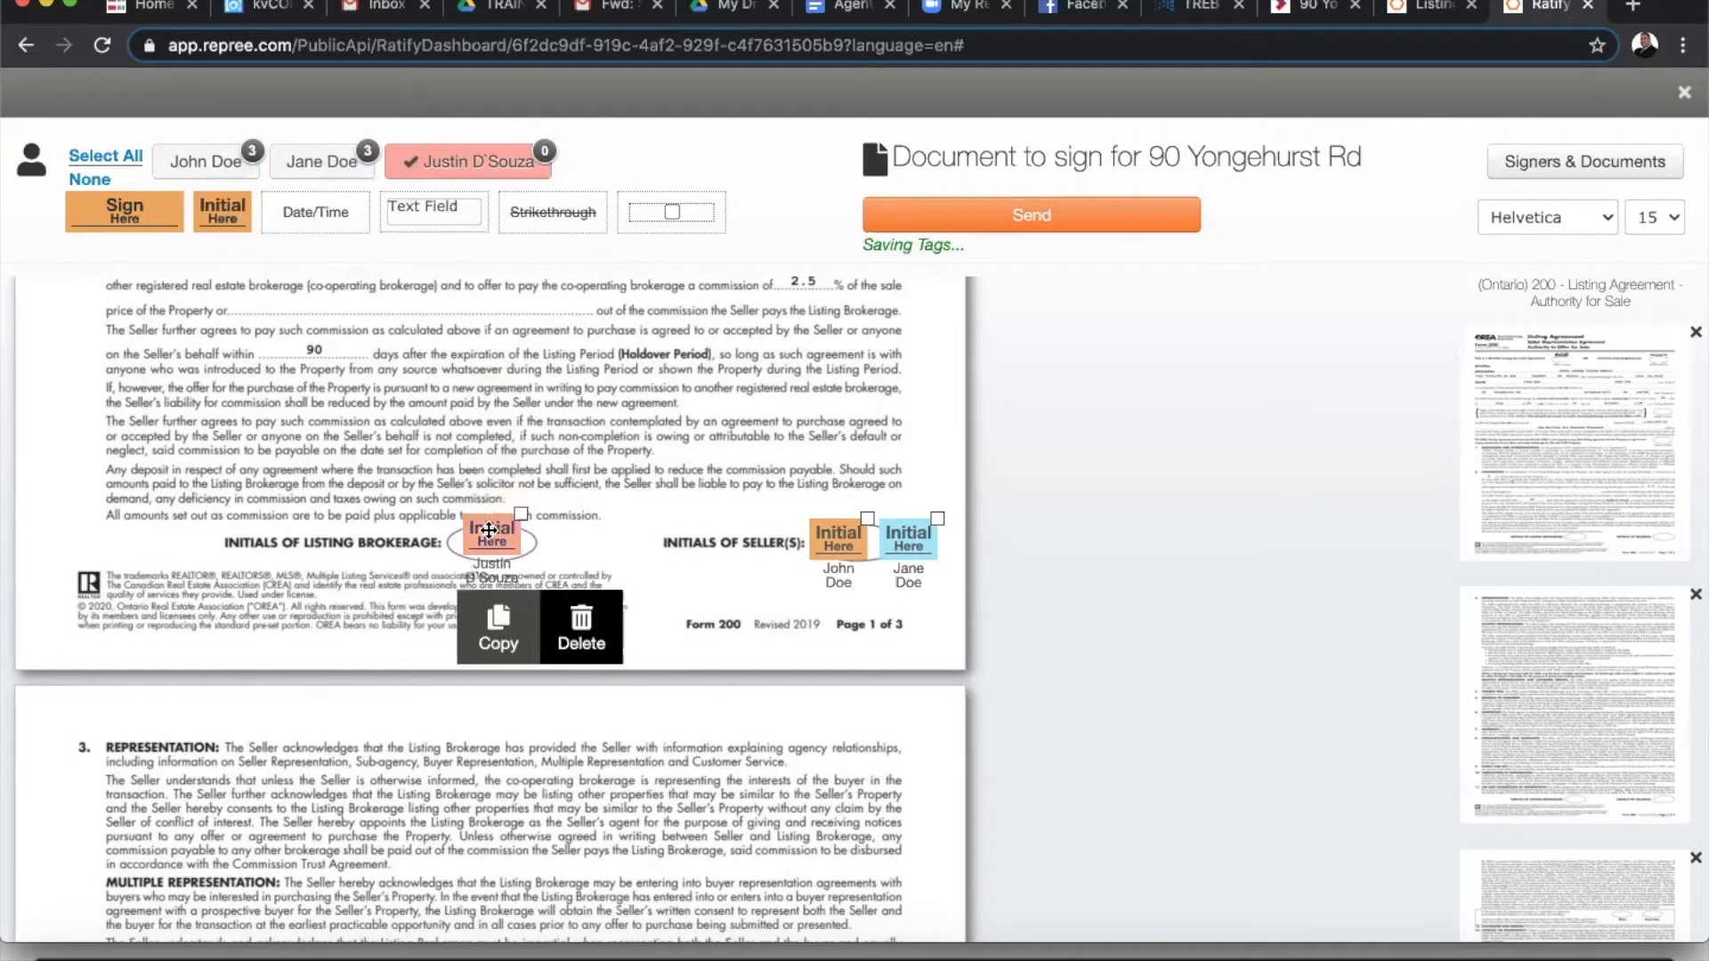
click(189, 165)
click(329, 166)
click(481, 163)
- Place seller and brokerage initial fields on the page 2 initials oval
scroll(647, 575, down, 1)
scroll(647, 575, down, 5)
scroll(645, 566, down, 8)
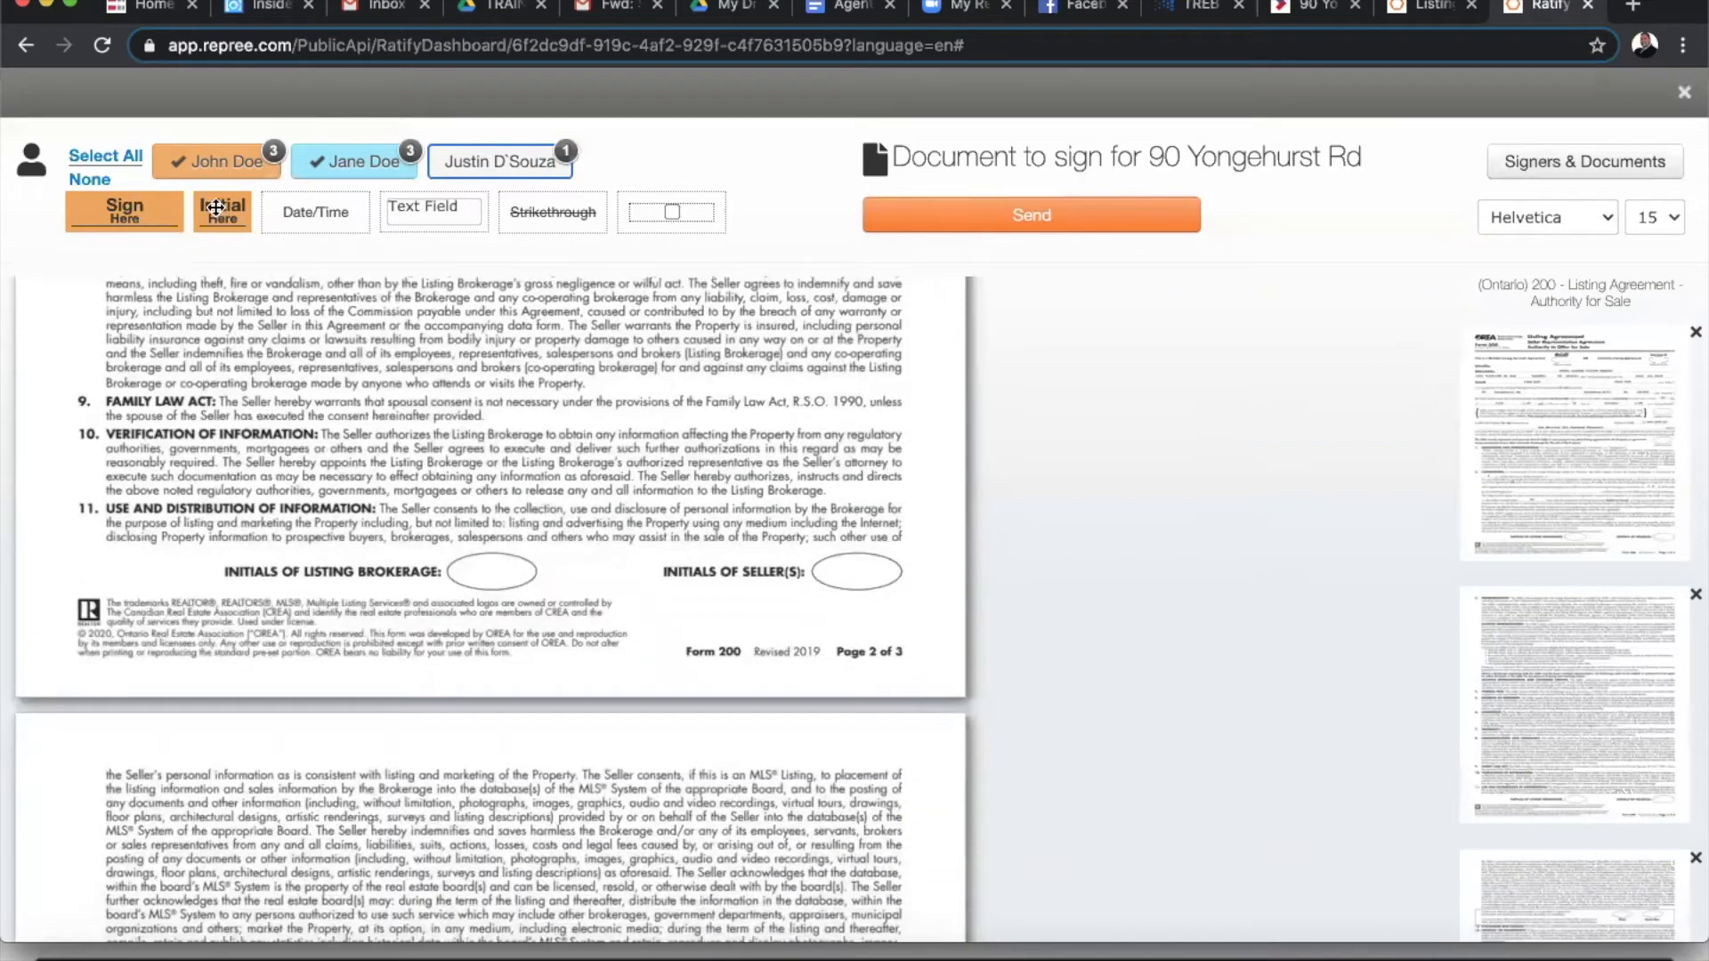
drag(217, 207, 835, 566)
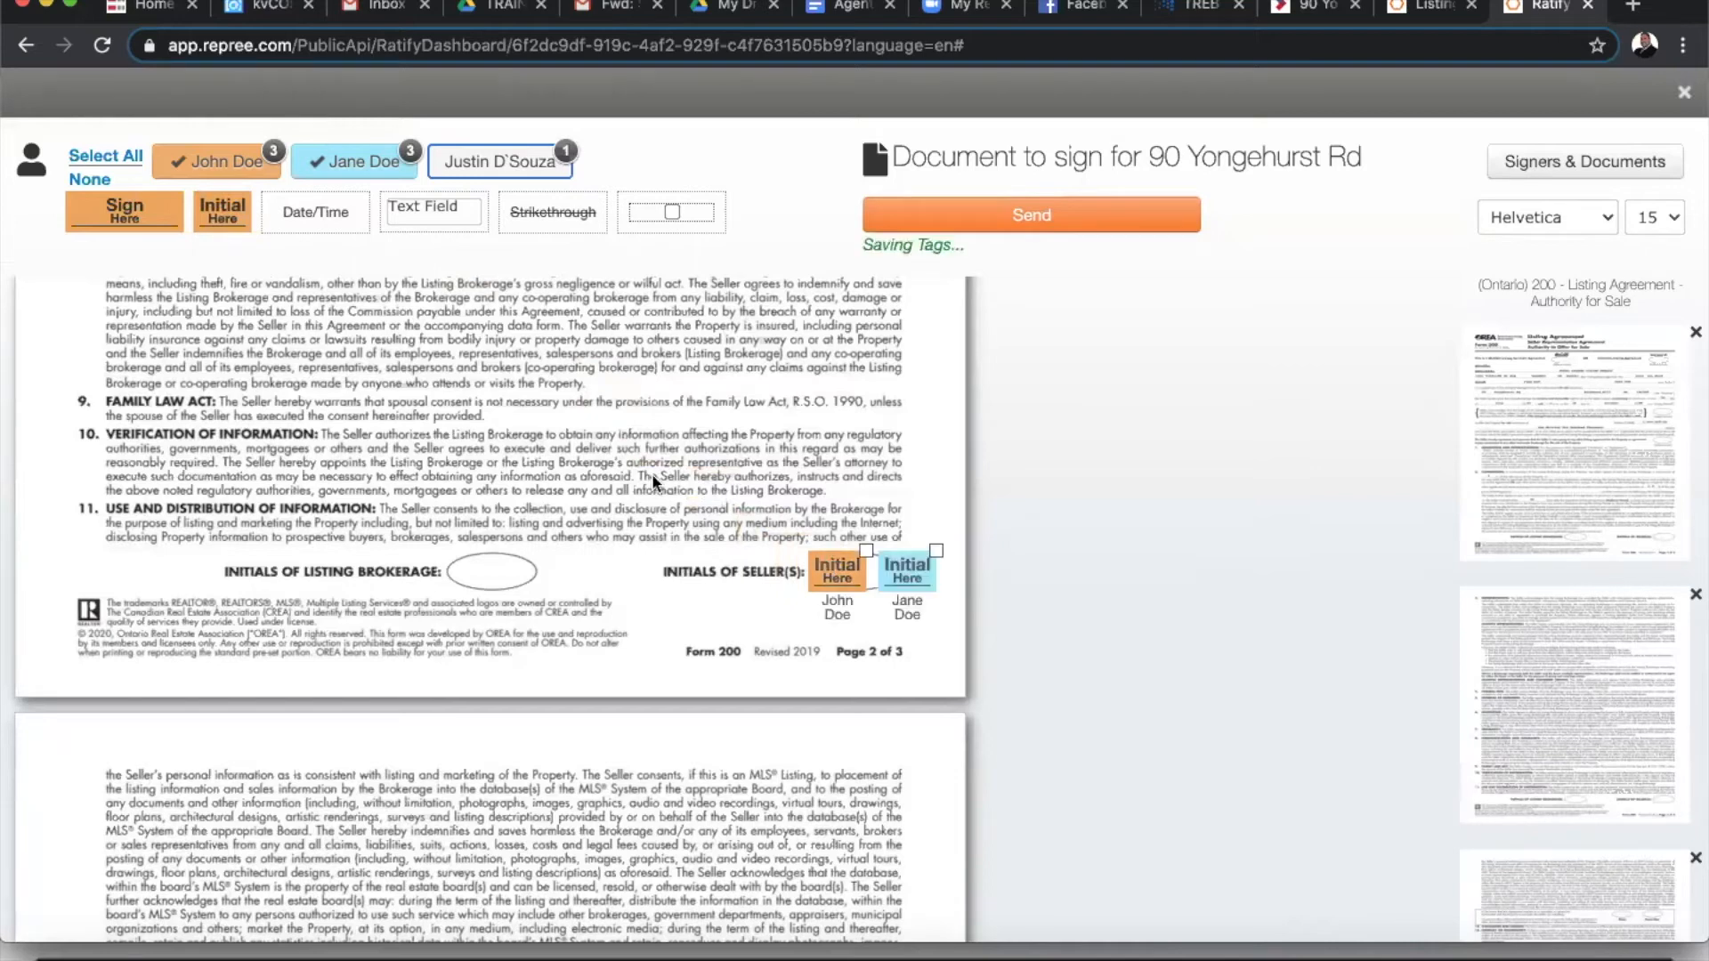
click(492, 166)
click(352, 161)
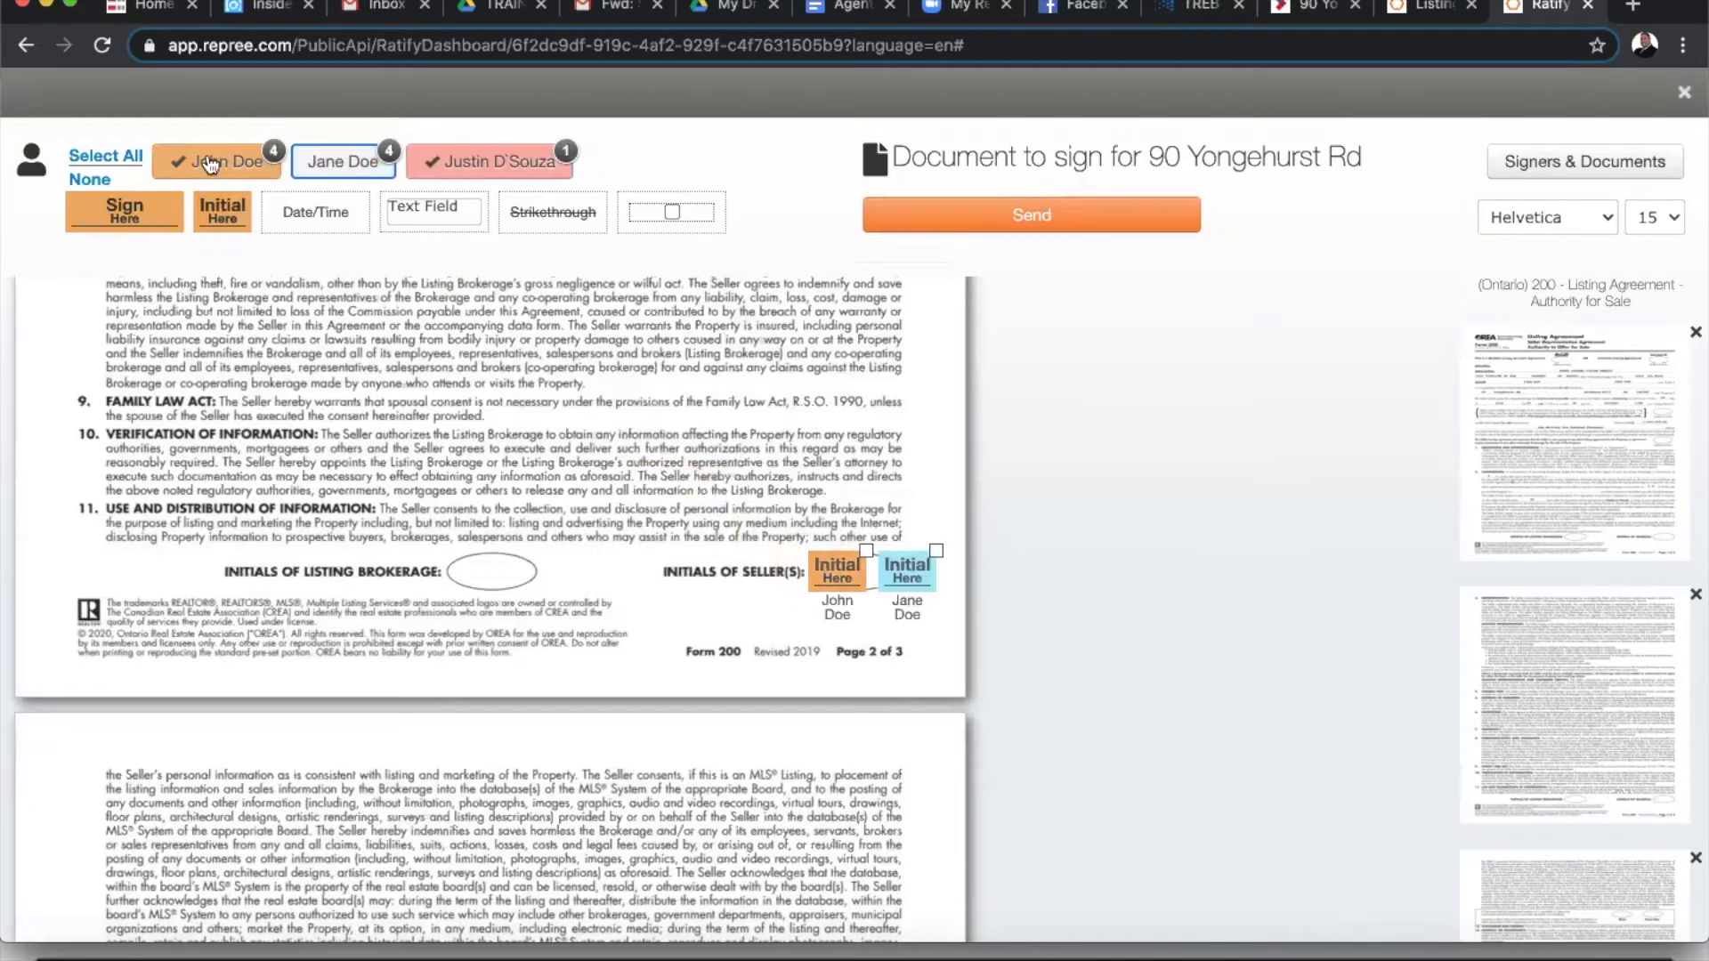
click(200, 176)
drag(225, 214, 496, 571)
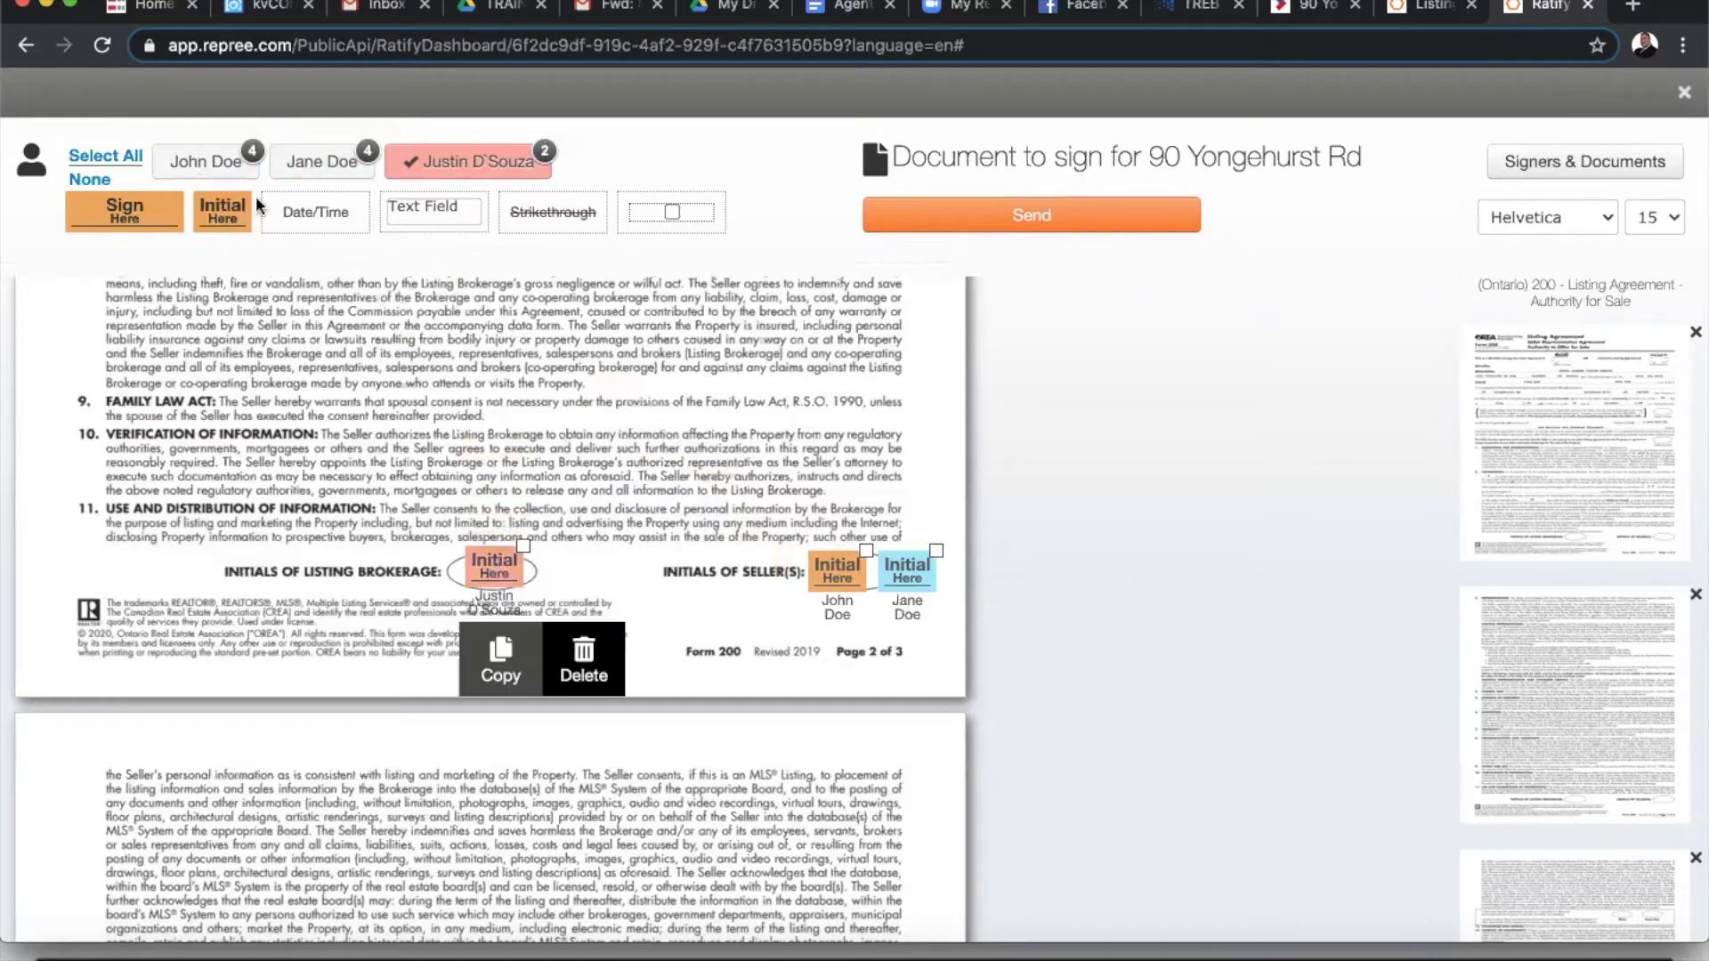
click(189, 165)
click(342, 161)
click(494, 161)
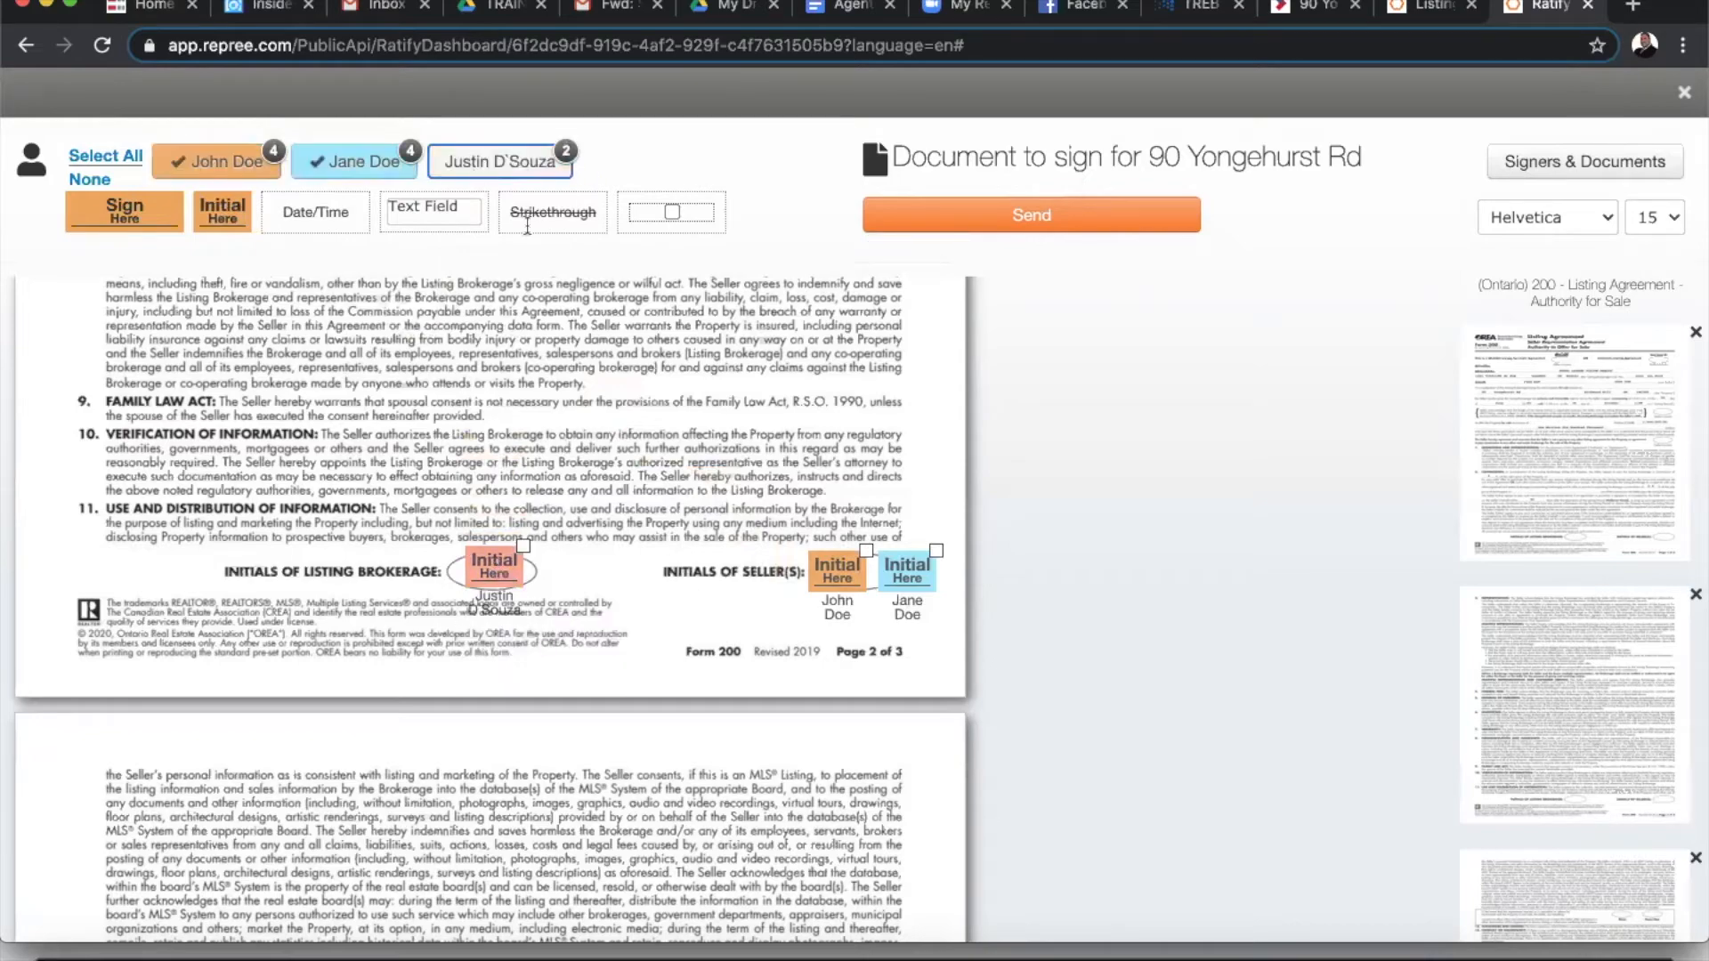
- Place both sellers' initial fields on the Does Not consent oval
scroll(628, 496, down, 5)
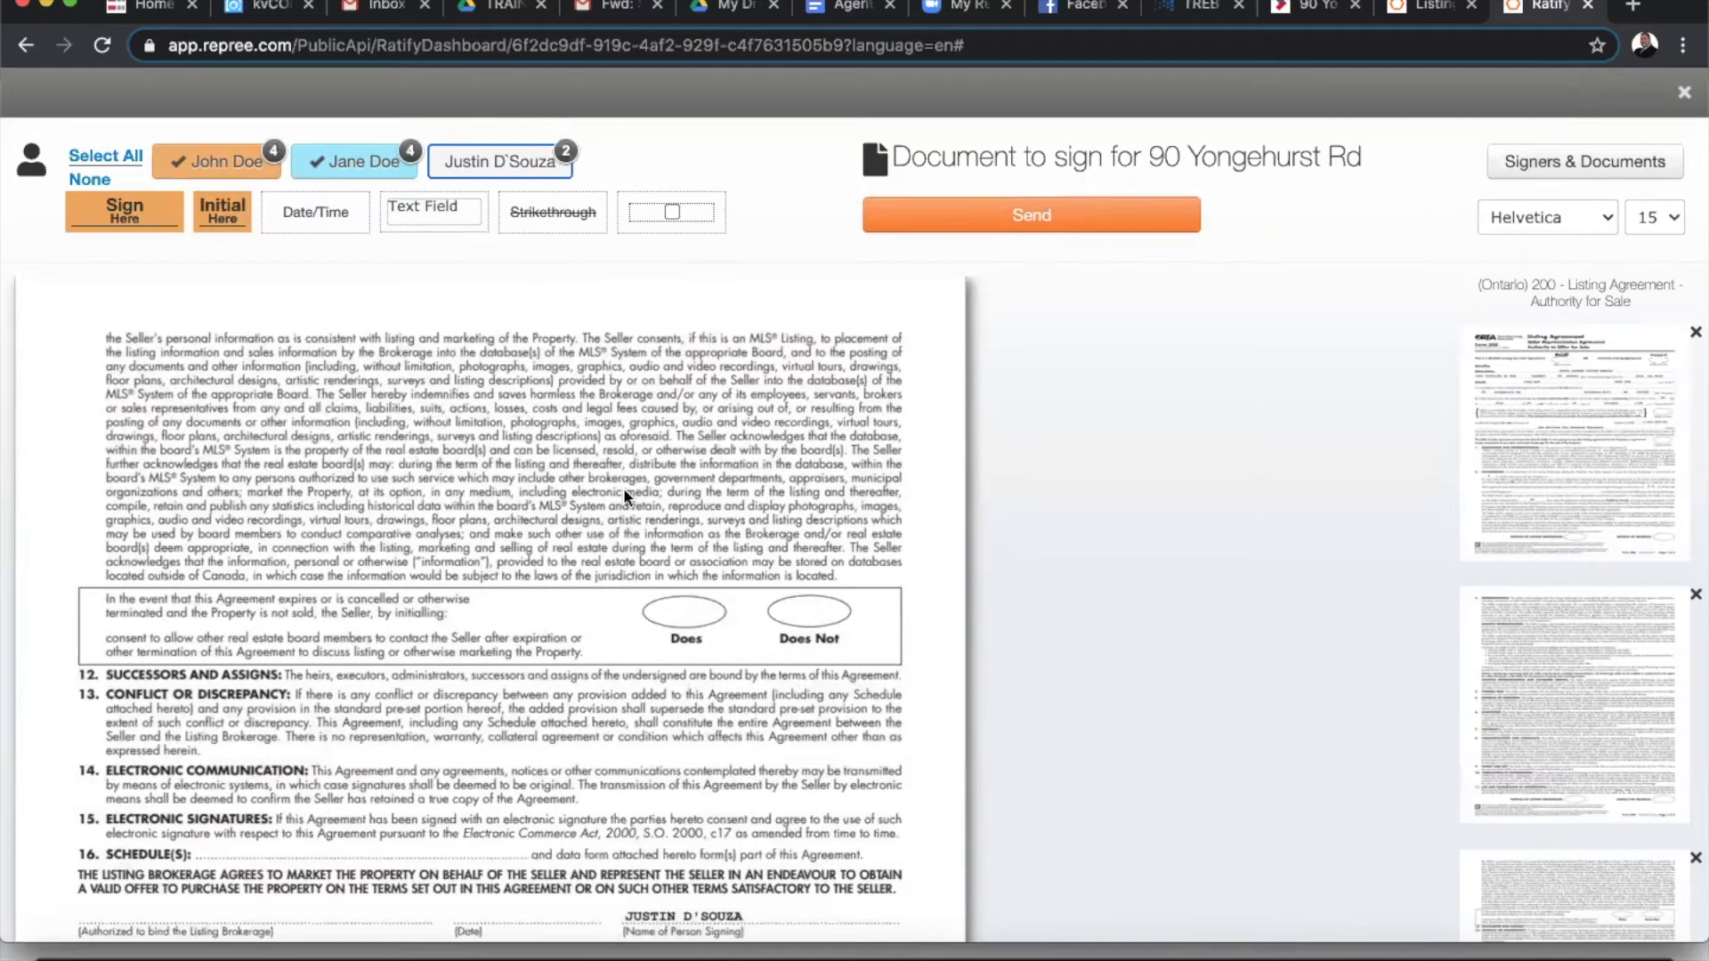
scroll(627, 497, down, 1)
scroll(623, 488, down, 3)
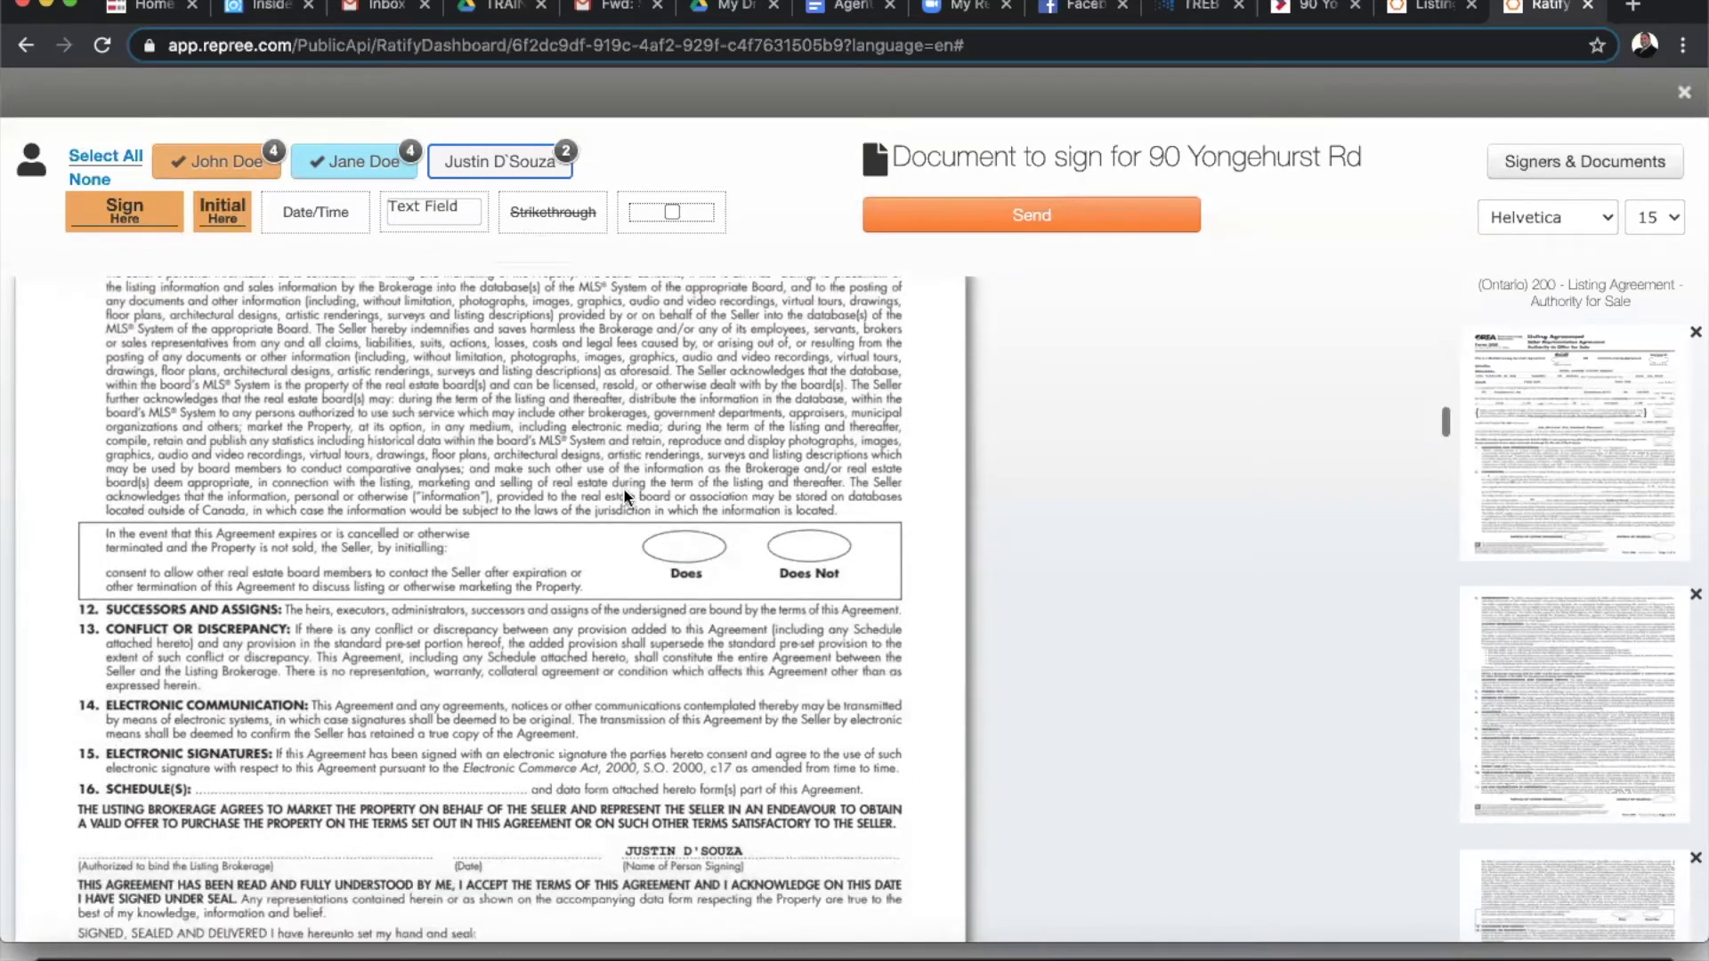
scroll(623, 488, up, 1)
drag(247, 190, 780, 500)
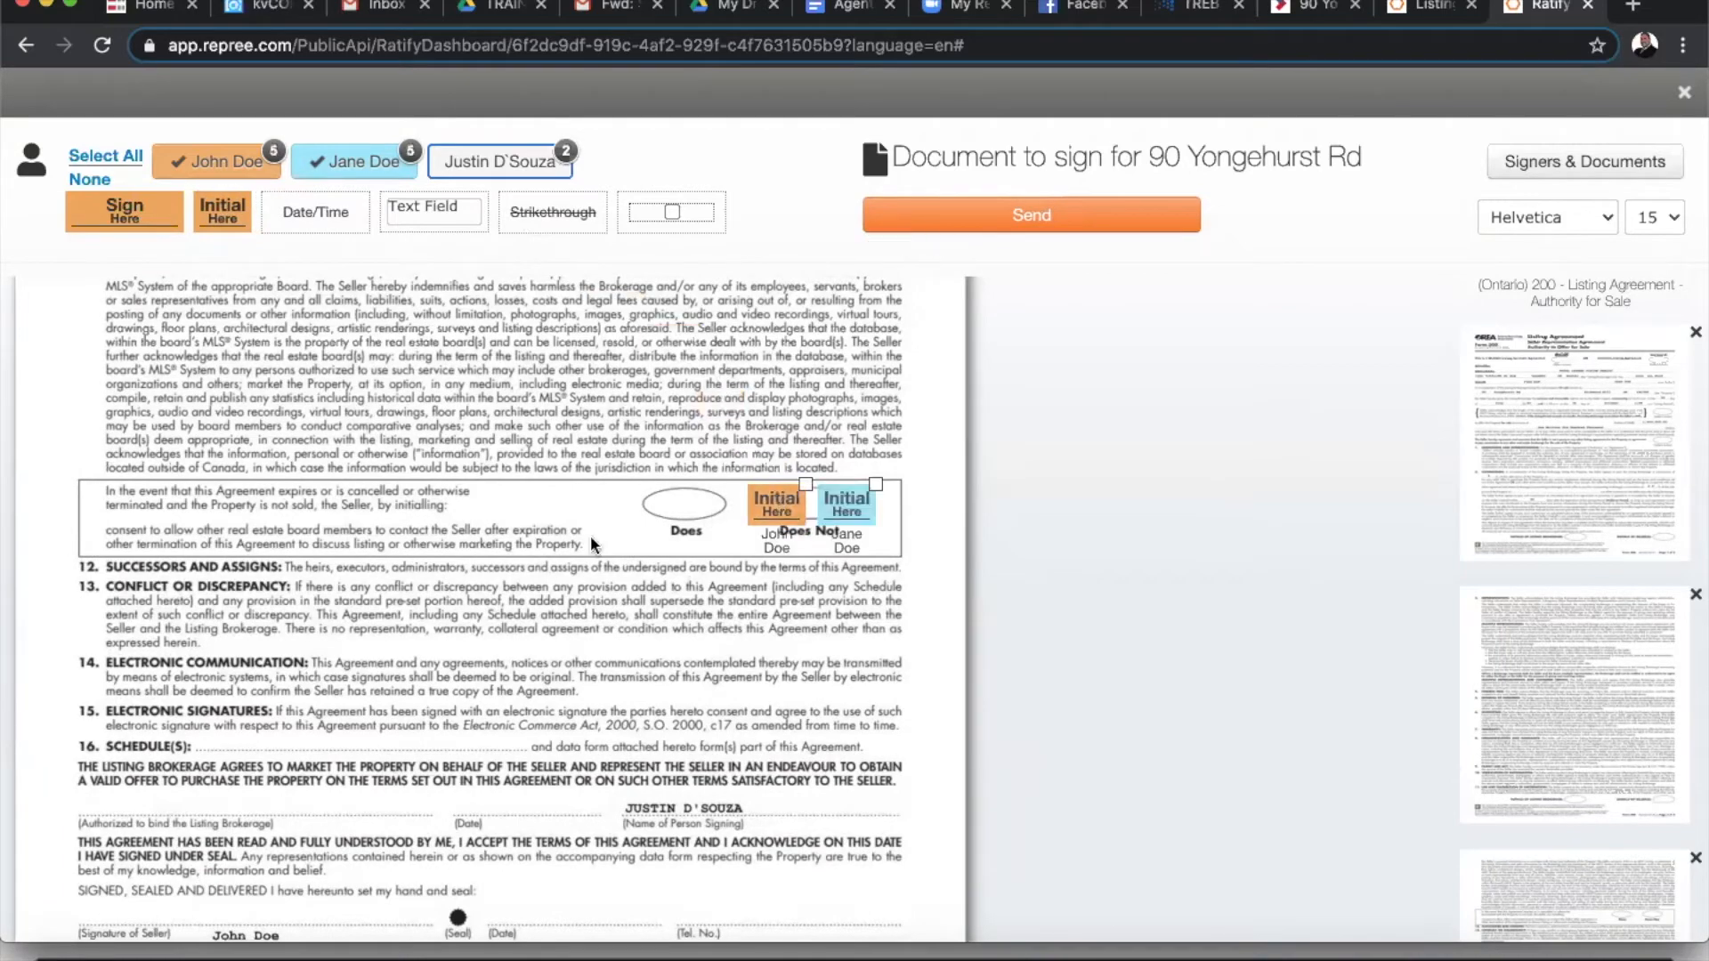
- Add the brokerage signature field and a date field on the listing brokerage line
scroll(575, 548, down, 3)
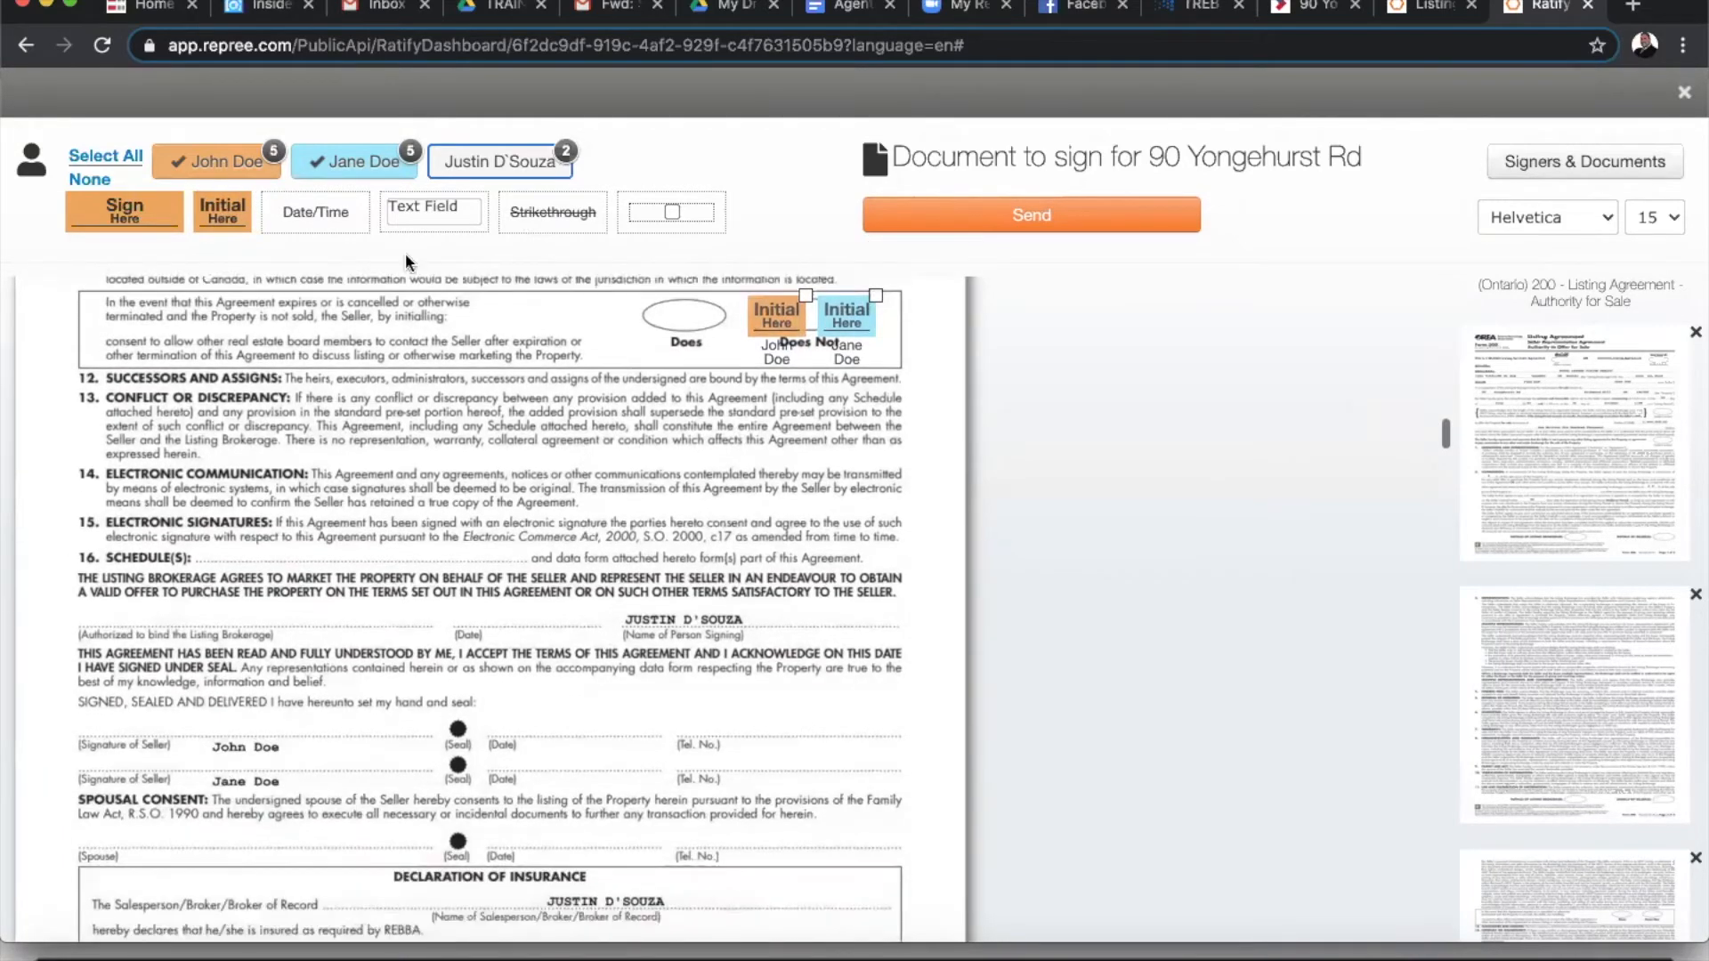
click(498, 162)
click(348, 161)
click(210, 161)
drag(125, 212, 133, 598)
drag(316, 205, 417, 604)
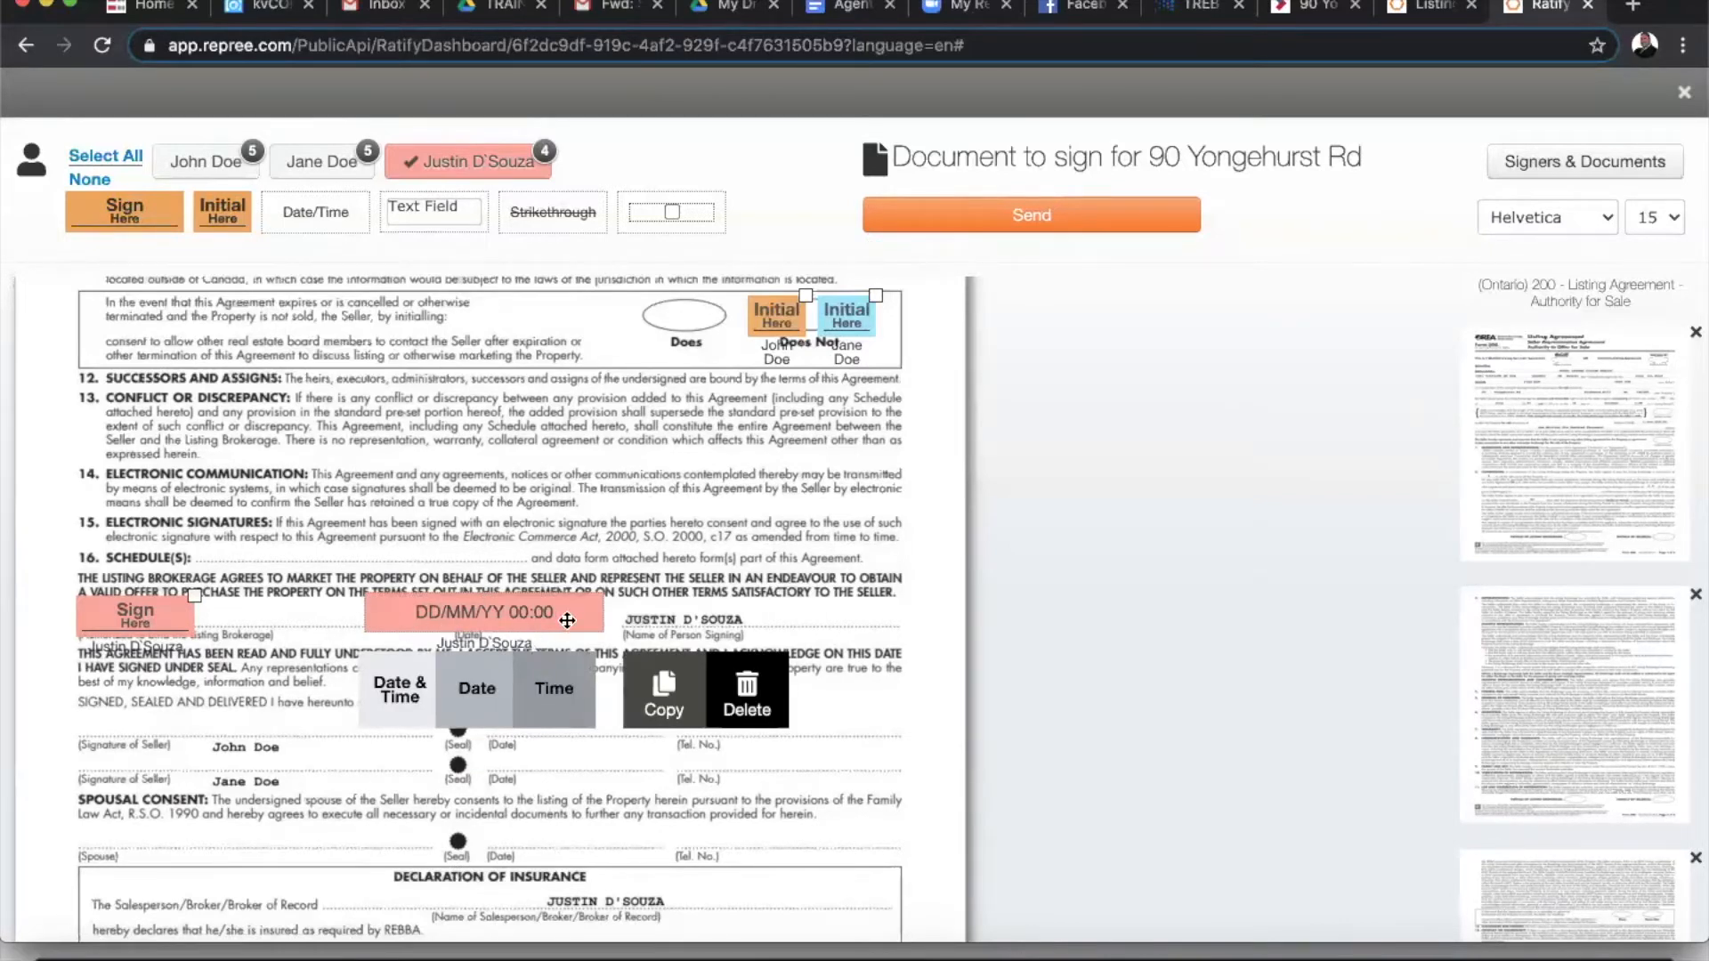
- Set the brokerage date field to show date only
click(471, 699)
click(537, 612)
click(538, 615)
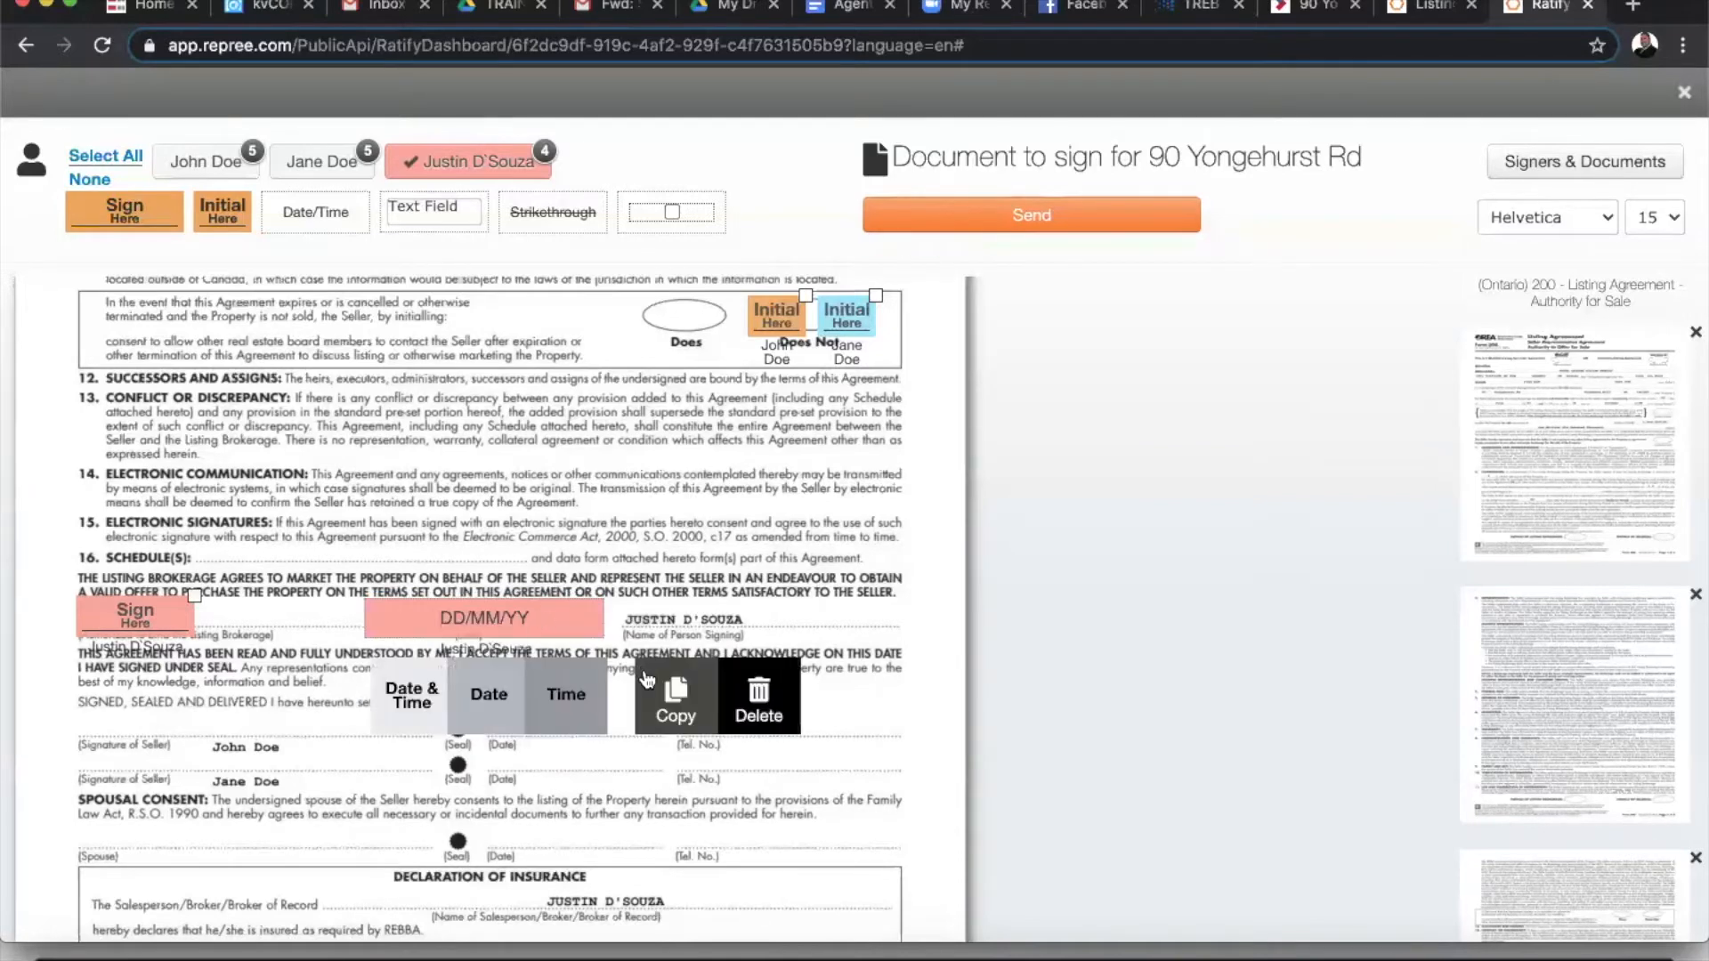
click(846, 718)
- Place both sellers' signature fields at Signed, Sealed and Delivered on their own lines
scroll(833, 733, down, 5)
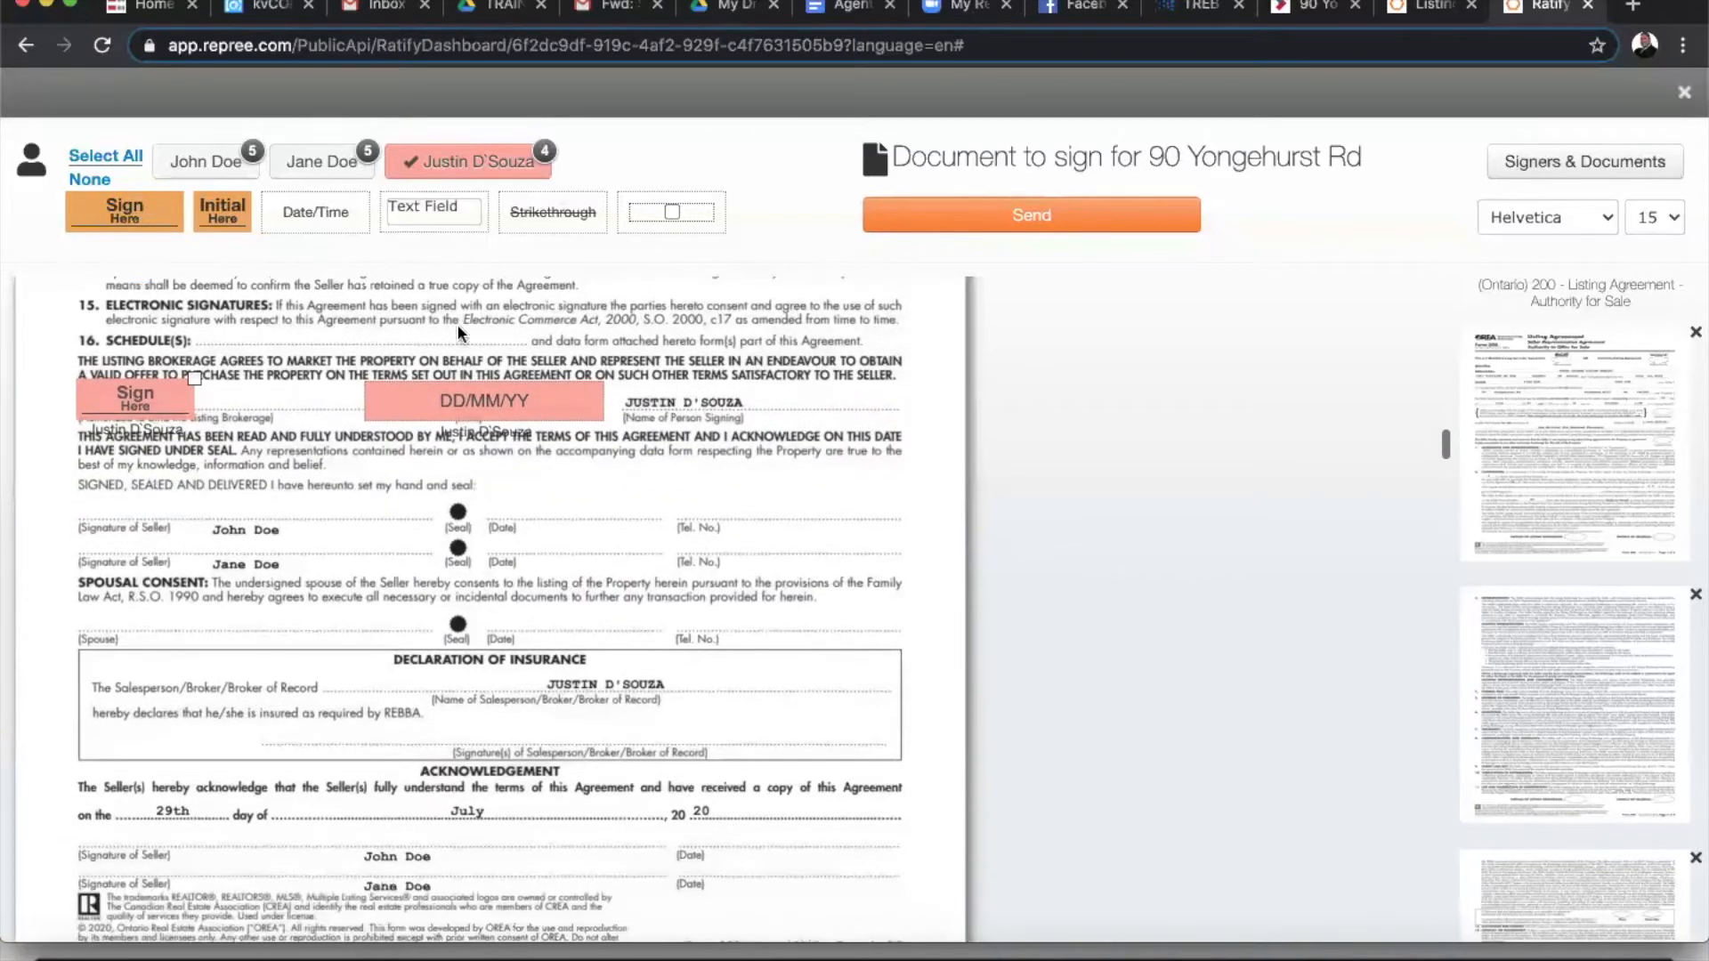
click(214, 161)
click(343, 161)
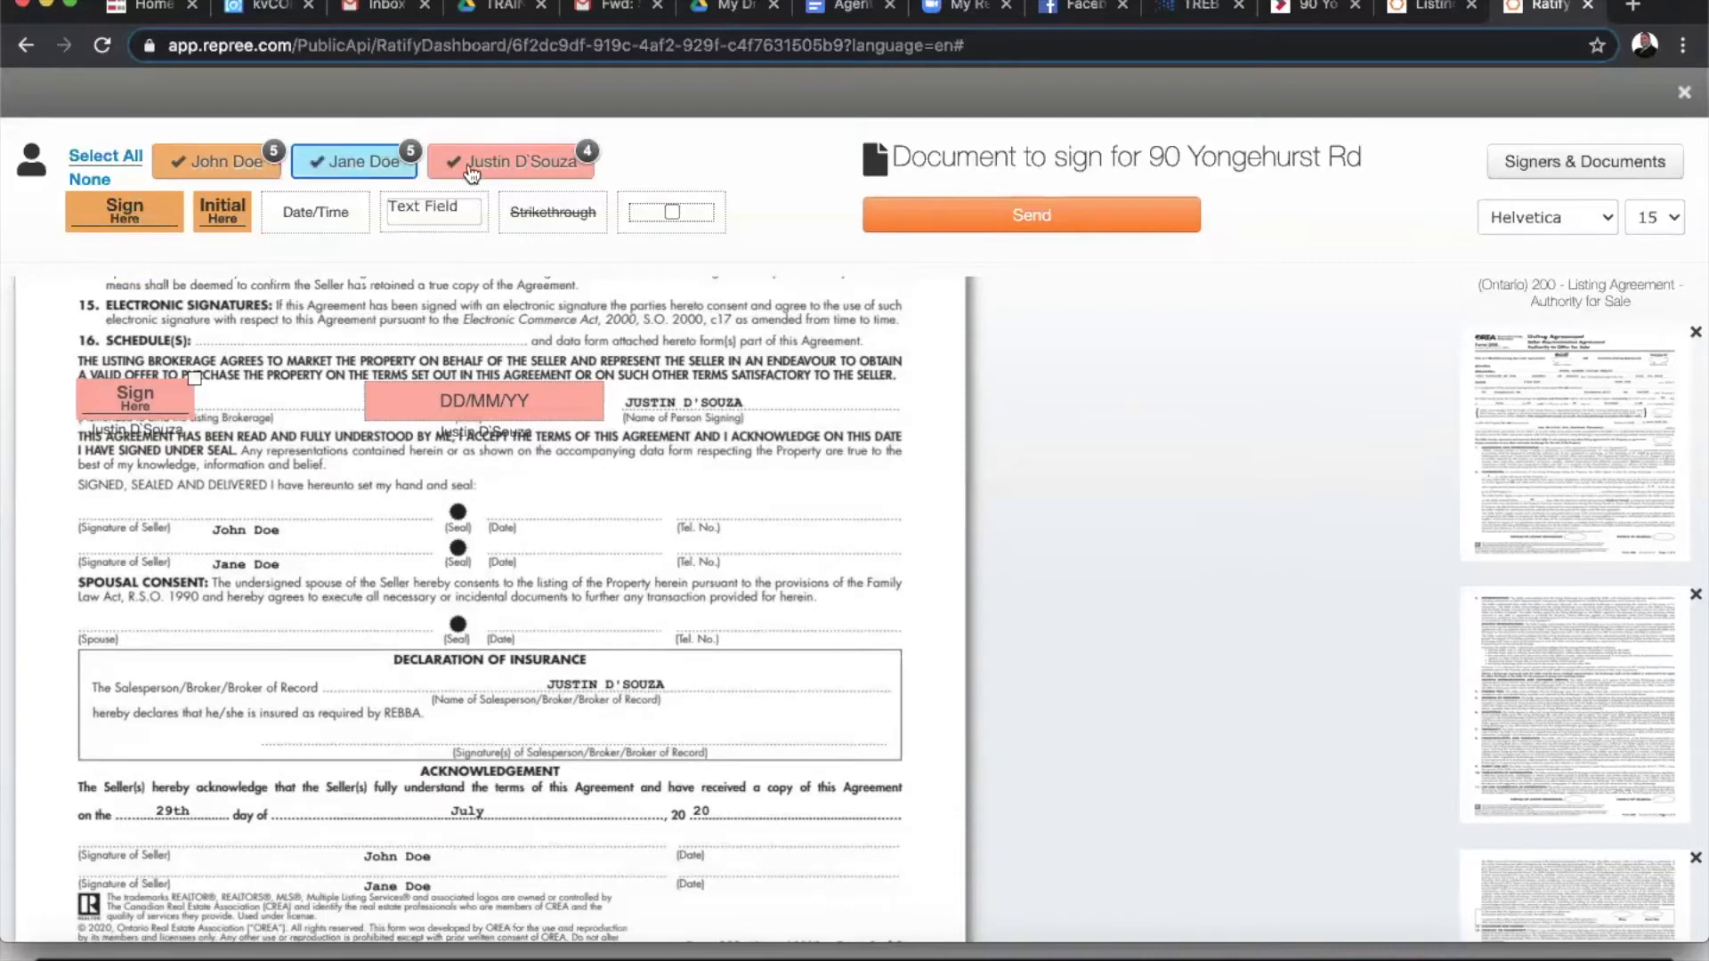
click(477, 169)
drag(89, 209, 92, 483)
mouse_move(250, 485)
mouse_down()
mouse_move(247, 507)
mouse_move(122, 525)
mouse_up()
- Add both sellers' date fields beside their signatures, set to date only
drag(296, 208, 480, 481)
drag(565, 560, 577, 503)
click(571, 572)
click(567, 537)
click(570, 620)
click(799, 542)
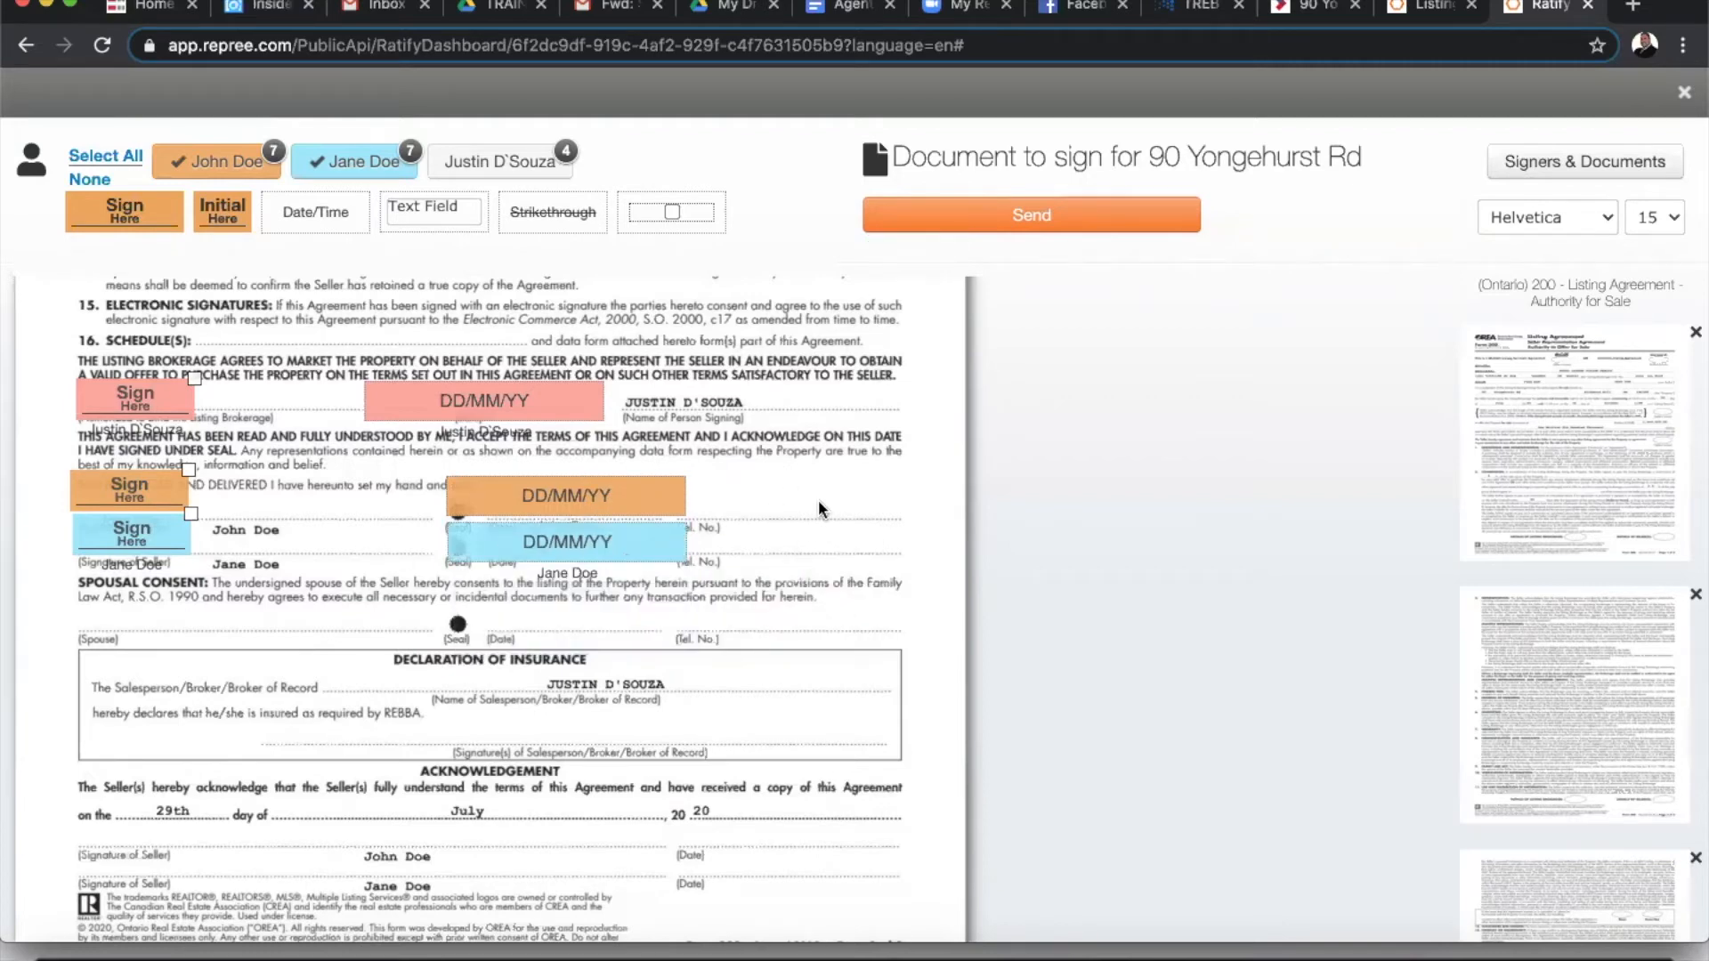
- Place the agent's signature field on the insurance declaration salesperson line
click(464, 165)
click(335, 170)
click(182, 171)
mouse_move(119, 221)
mouse_down()
mouse_move(490, 539)
mouse_move(505, 733)
mouse_up()
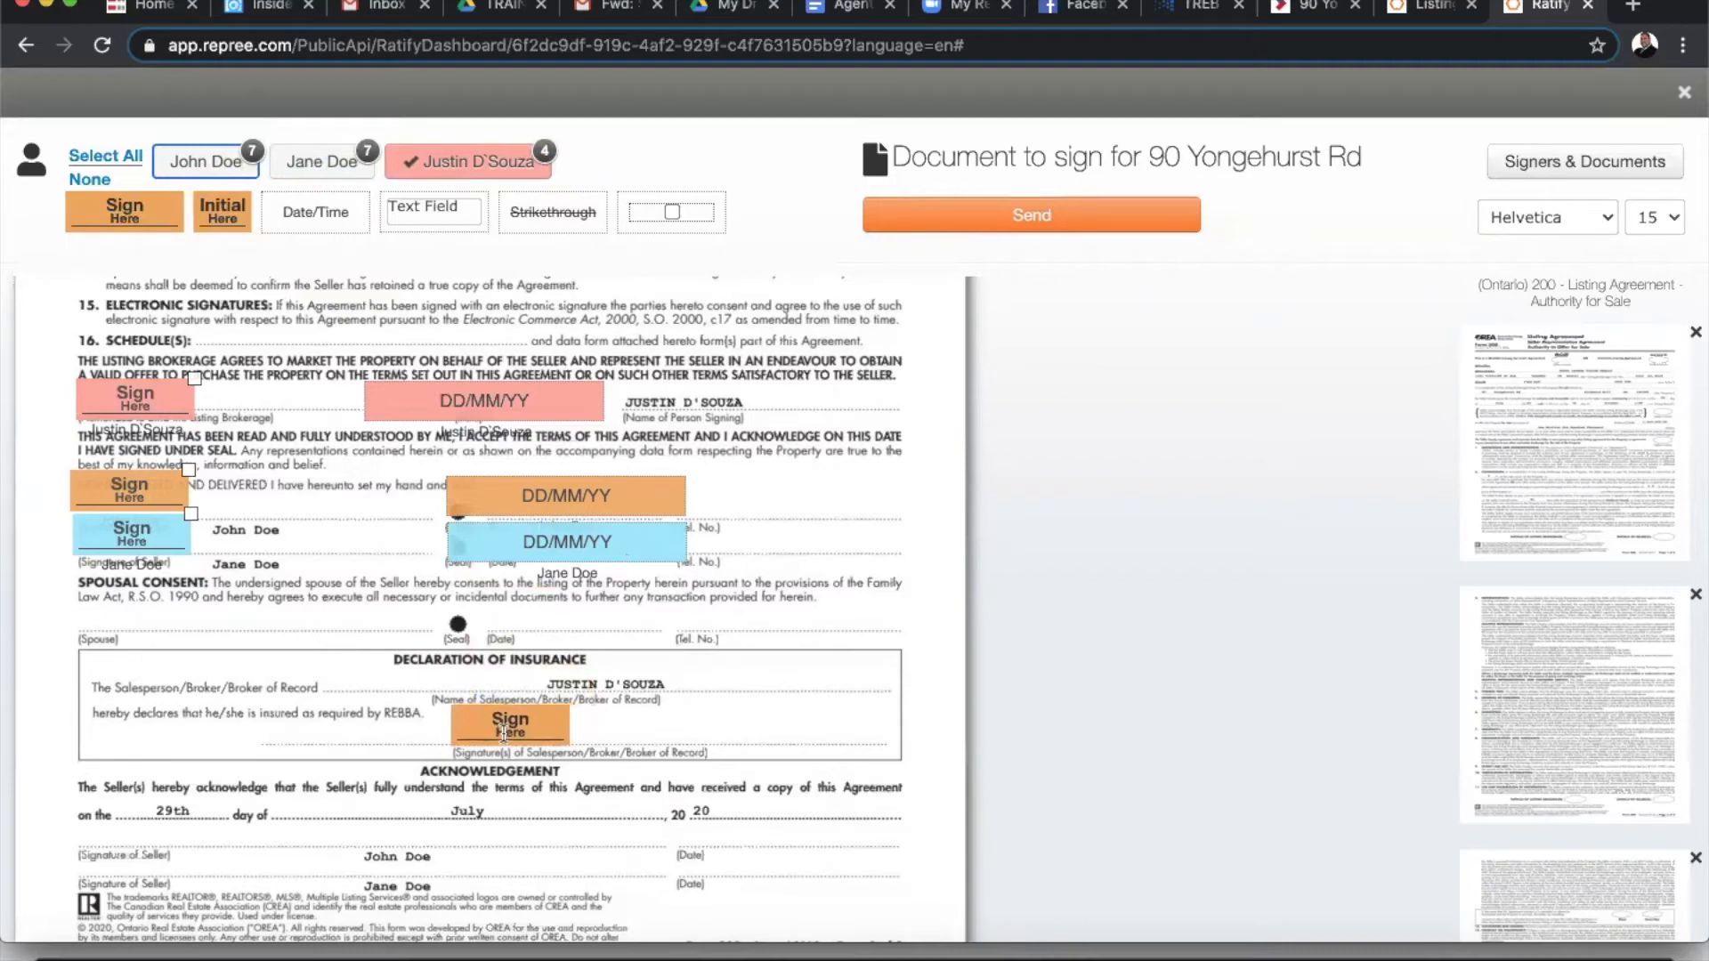
click(778, 696)
scroll(779, 702, down, 4)
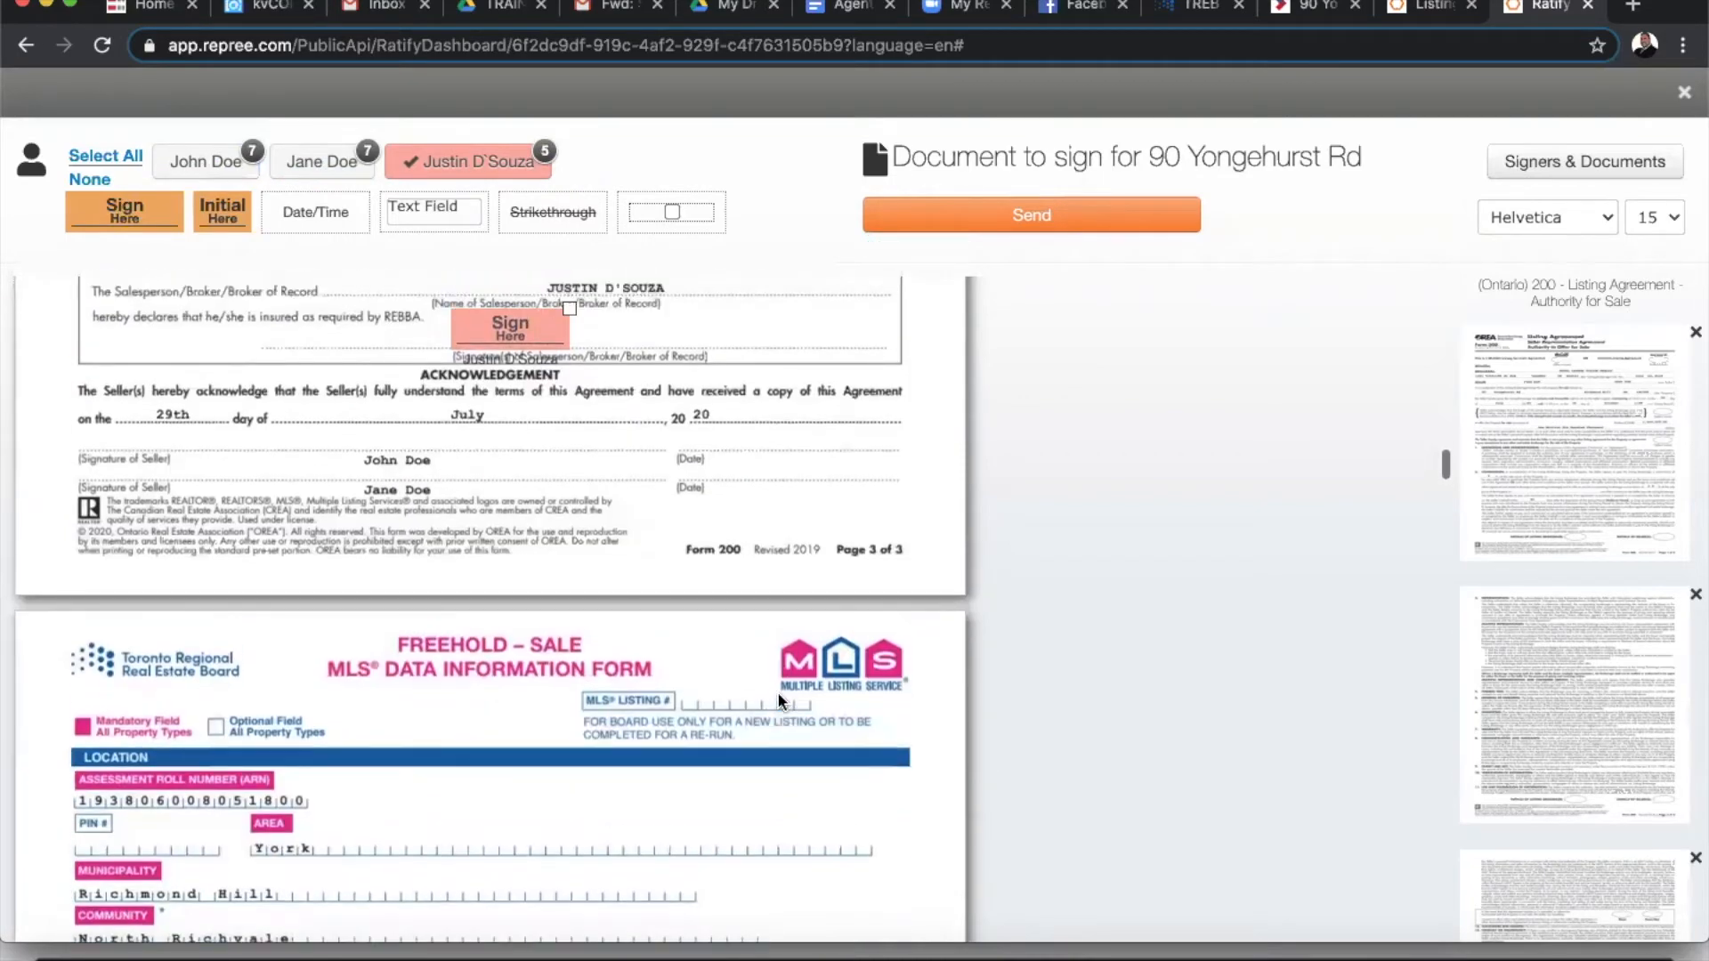
- Place both sellers' signature fields on their Acknowledgement lines
click(205, 161)
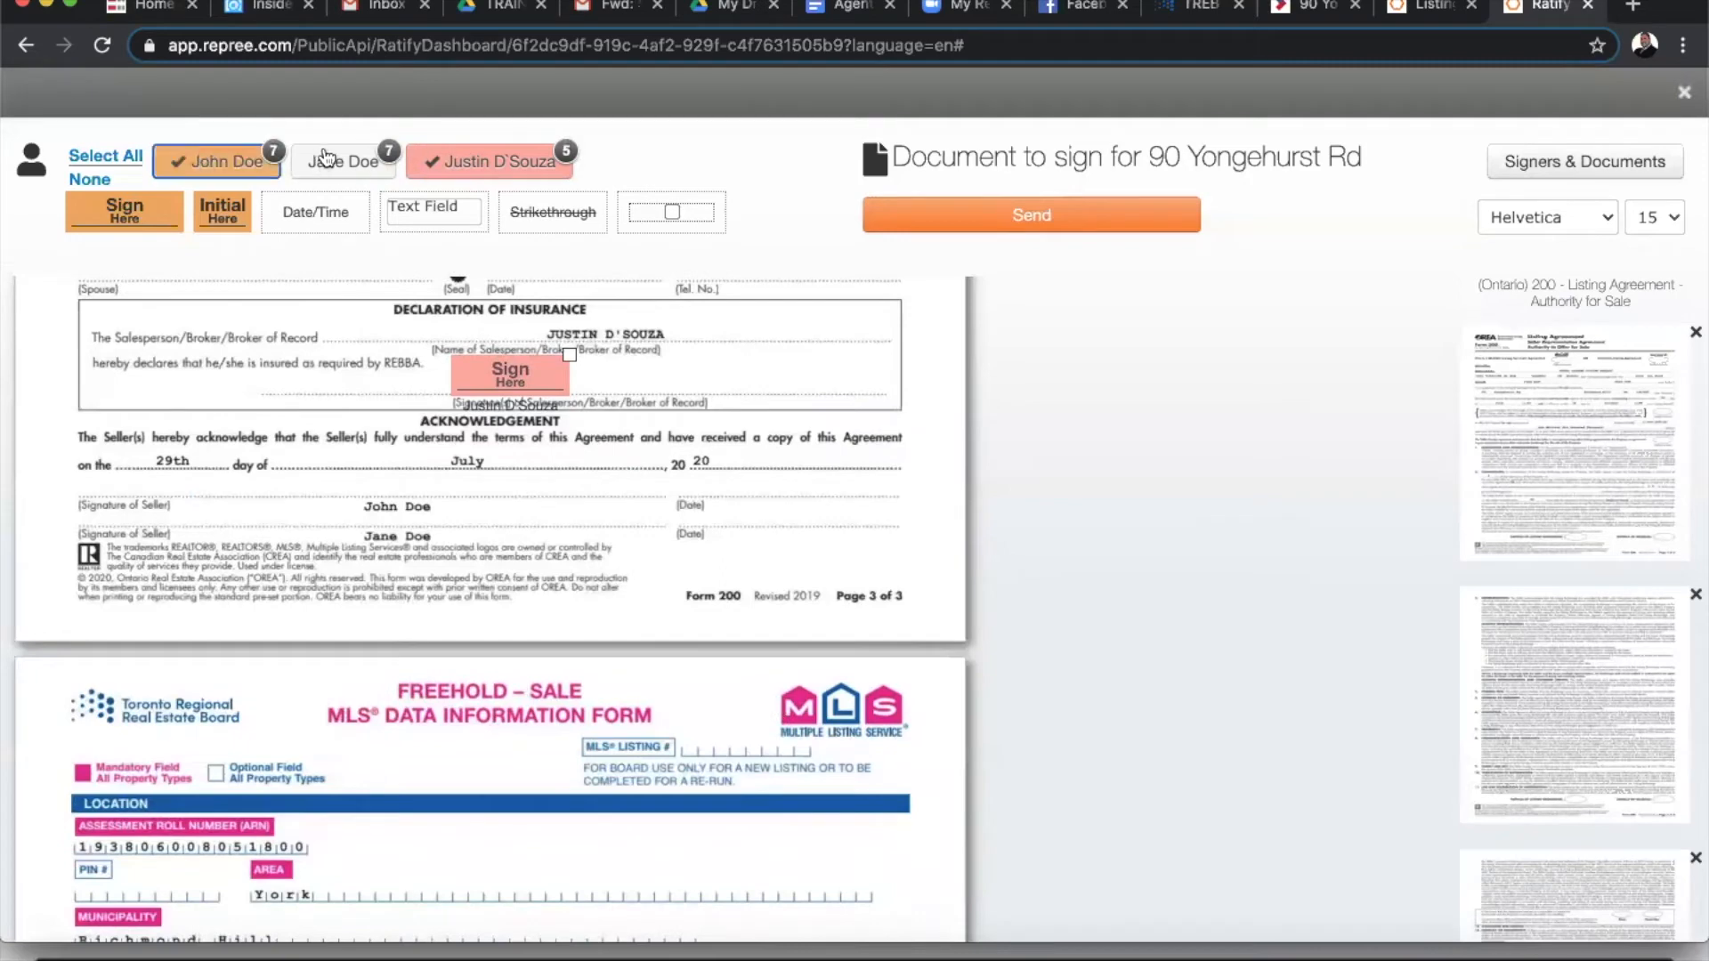
click(361, 161)
click(476, 162)
mouse_move(124, 211)
mouse_down()
mouse_move(307, 469)
mouse_move(109, 482)
mouse_up()
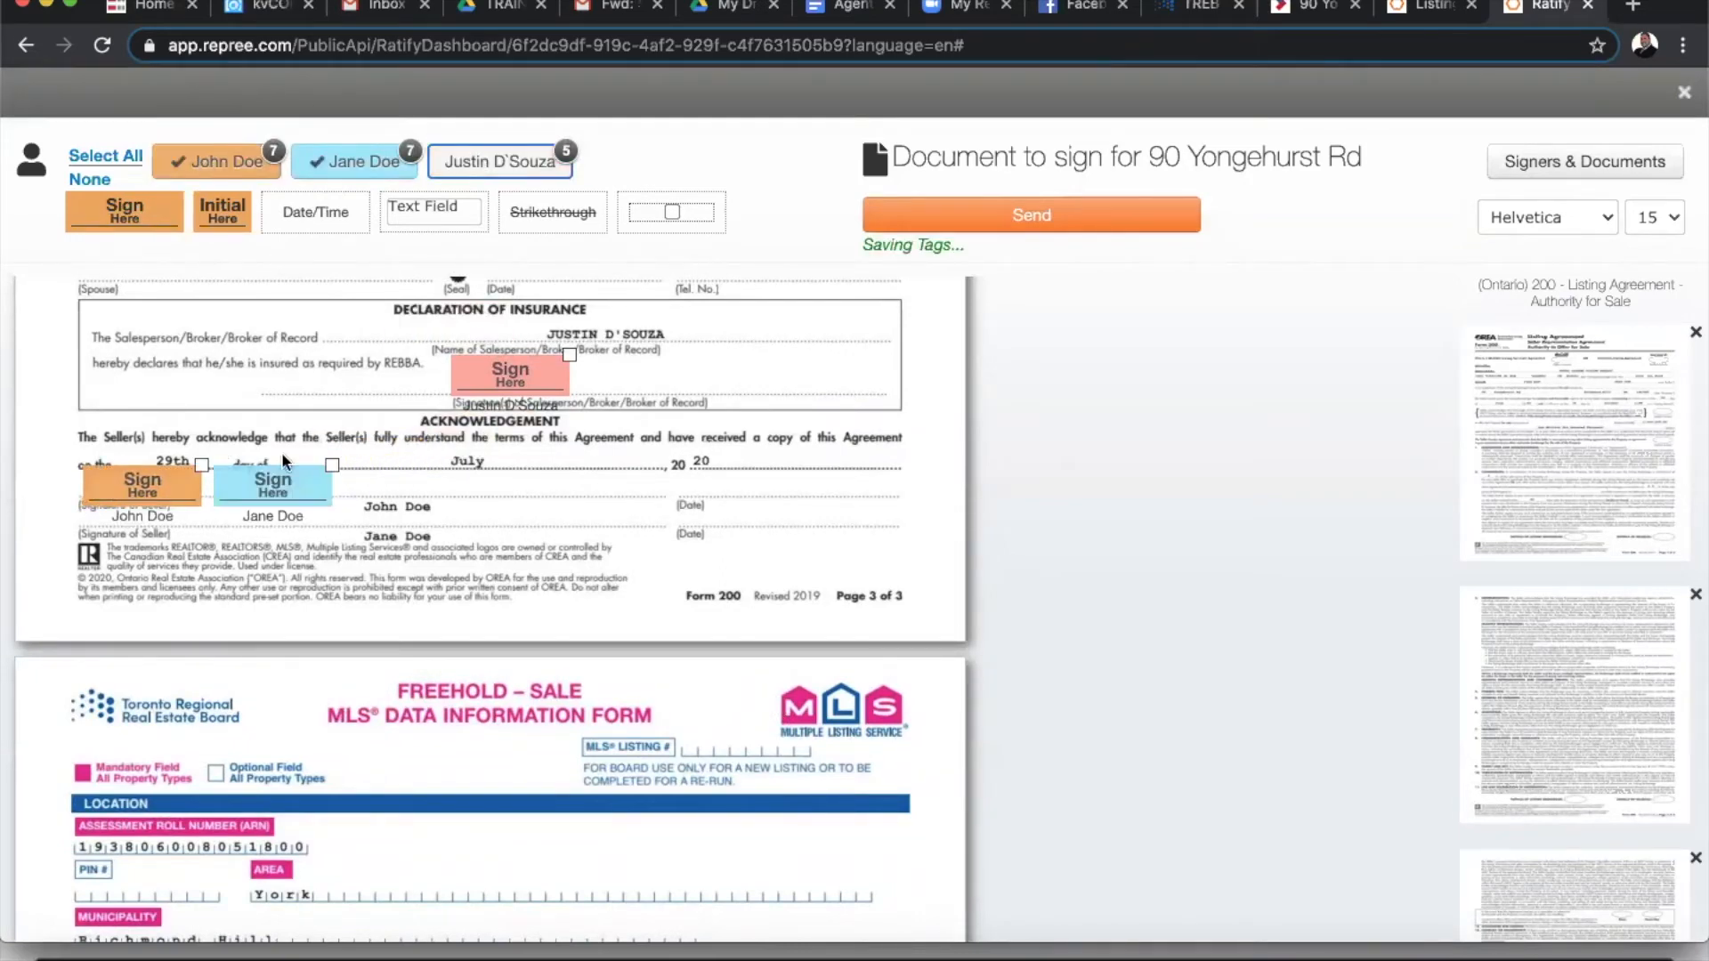
drag(258, 488, 165, 527)
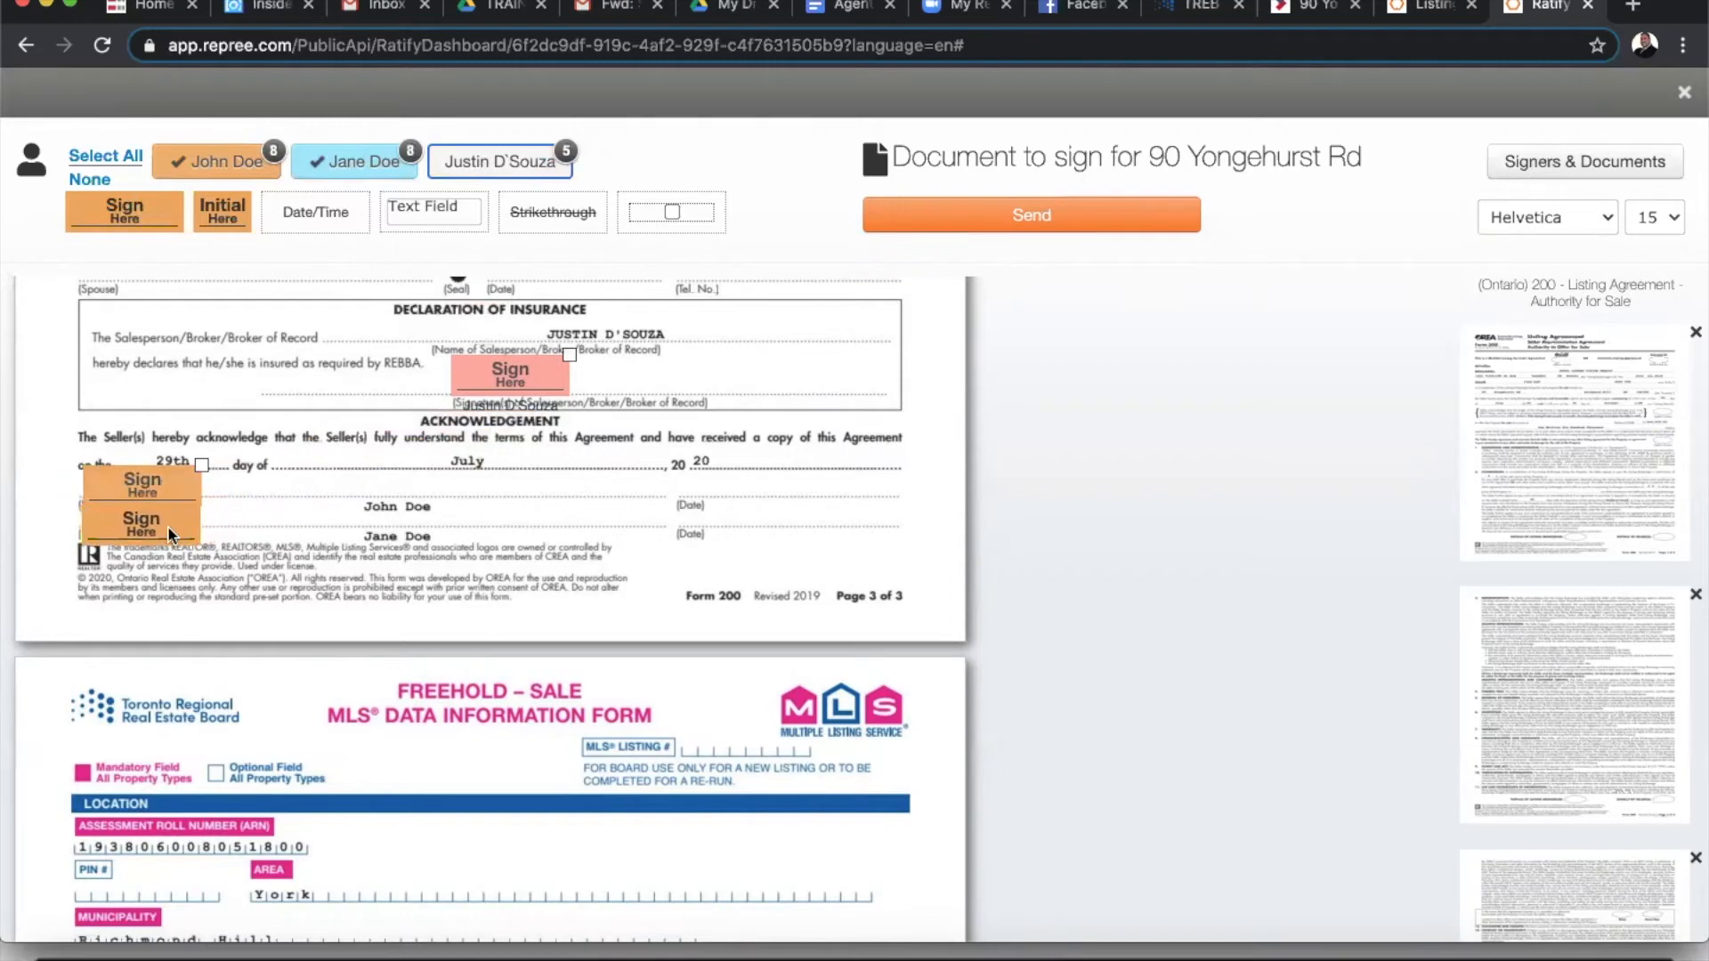
- Add date-only Acknowledgement date fields for both sellers and review the tagged agreement
drag(316, 210, 770, 478)
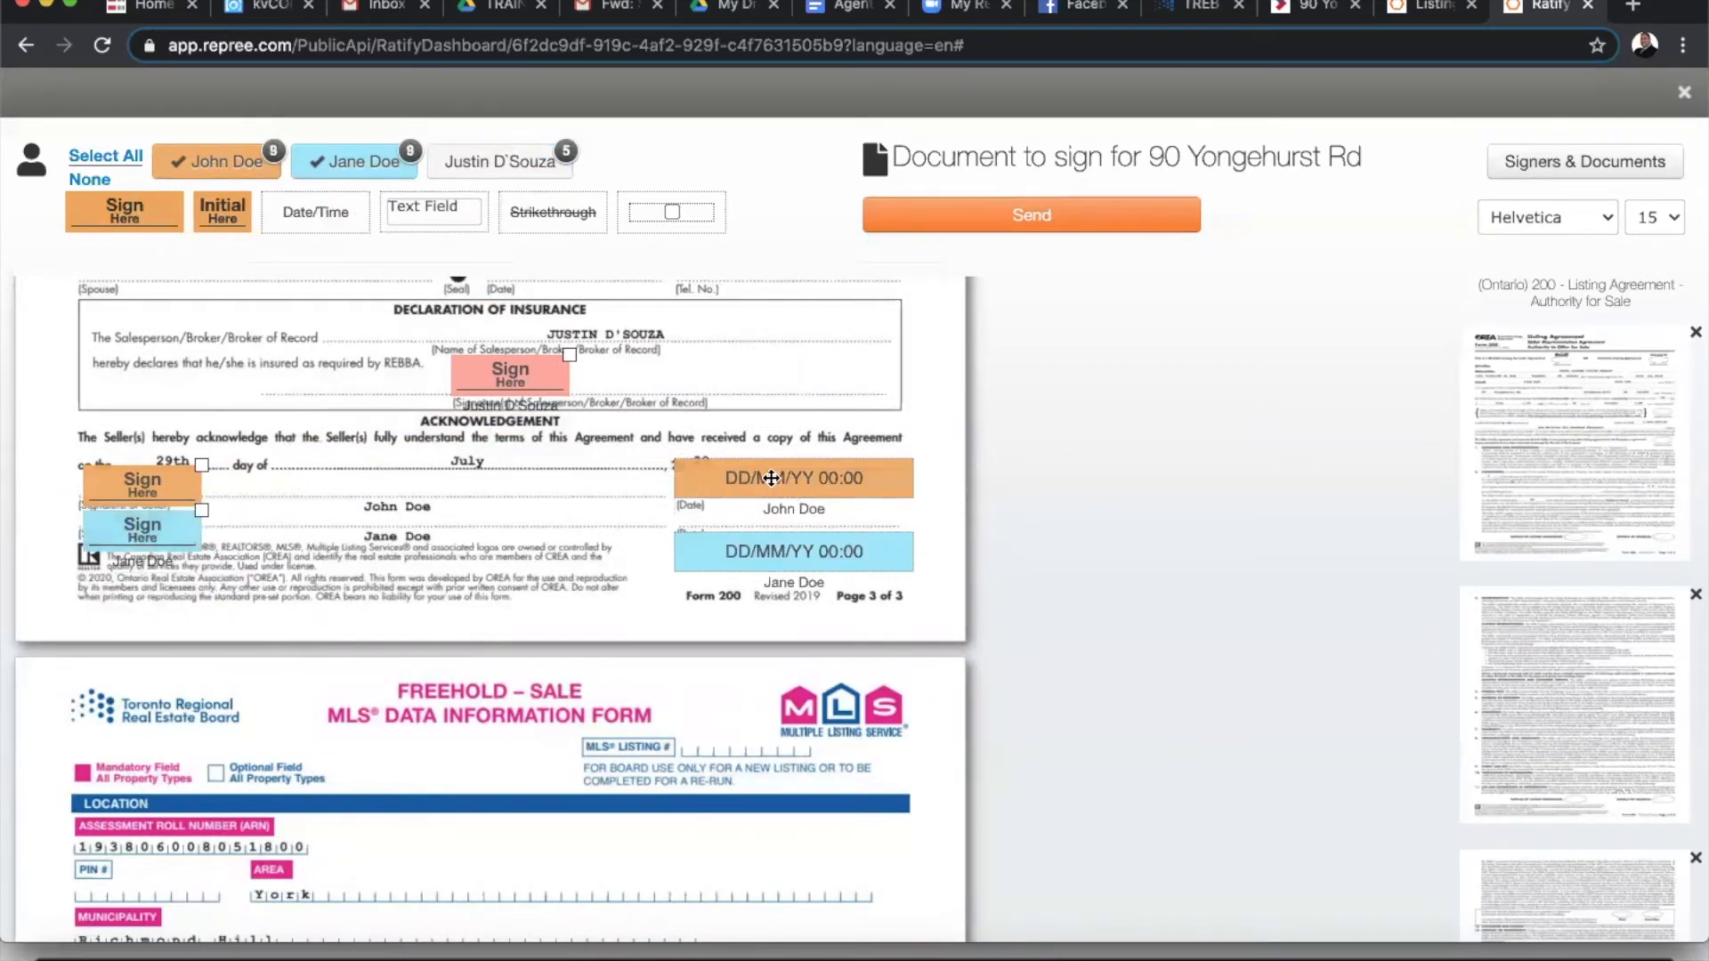
click(791, 566)
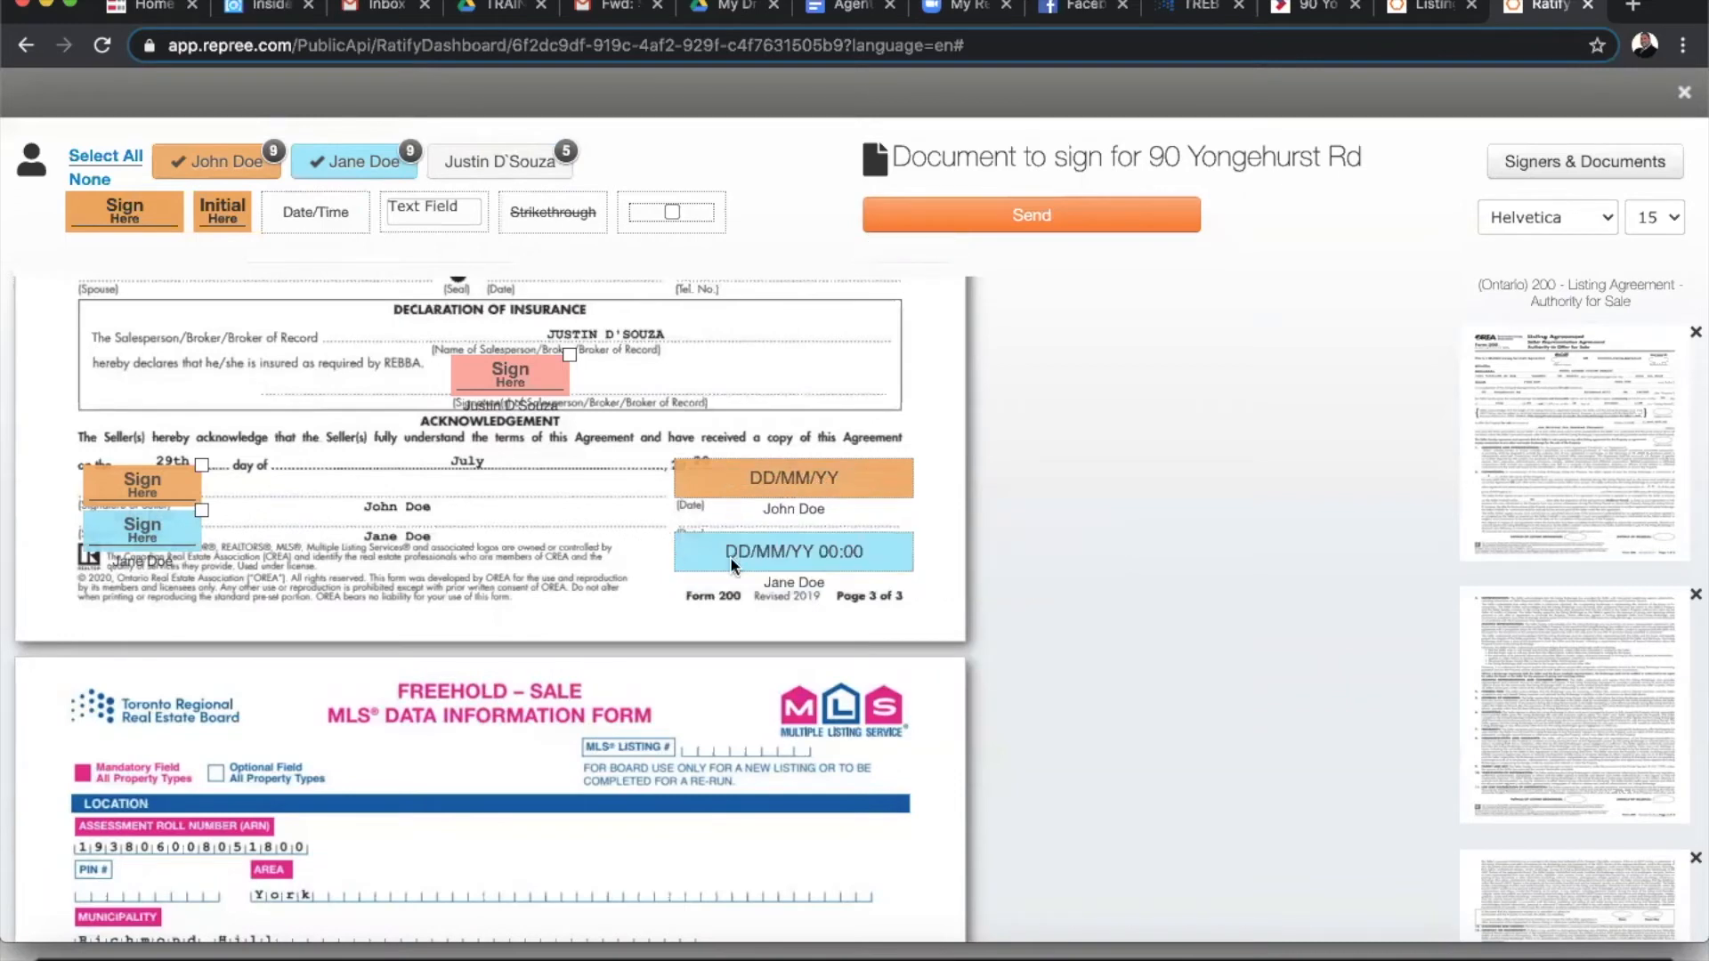
click(732, 561)
click(806, 639)
drag(814, 559, 813, 525)
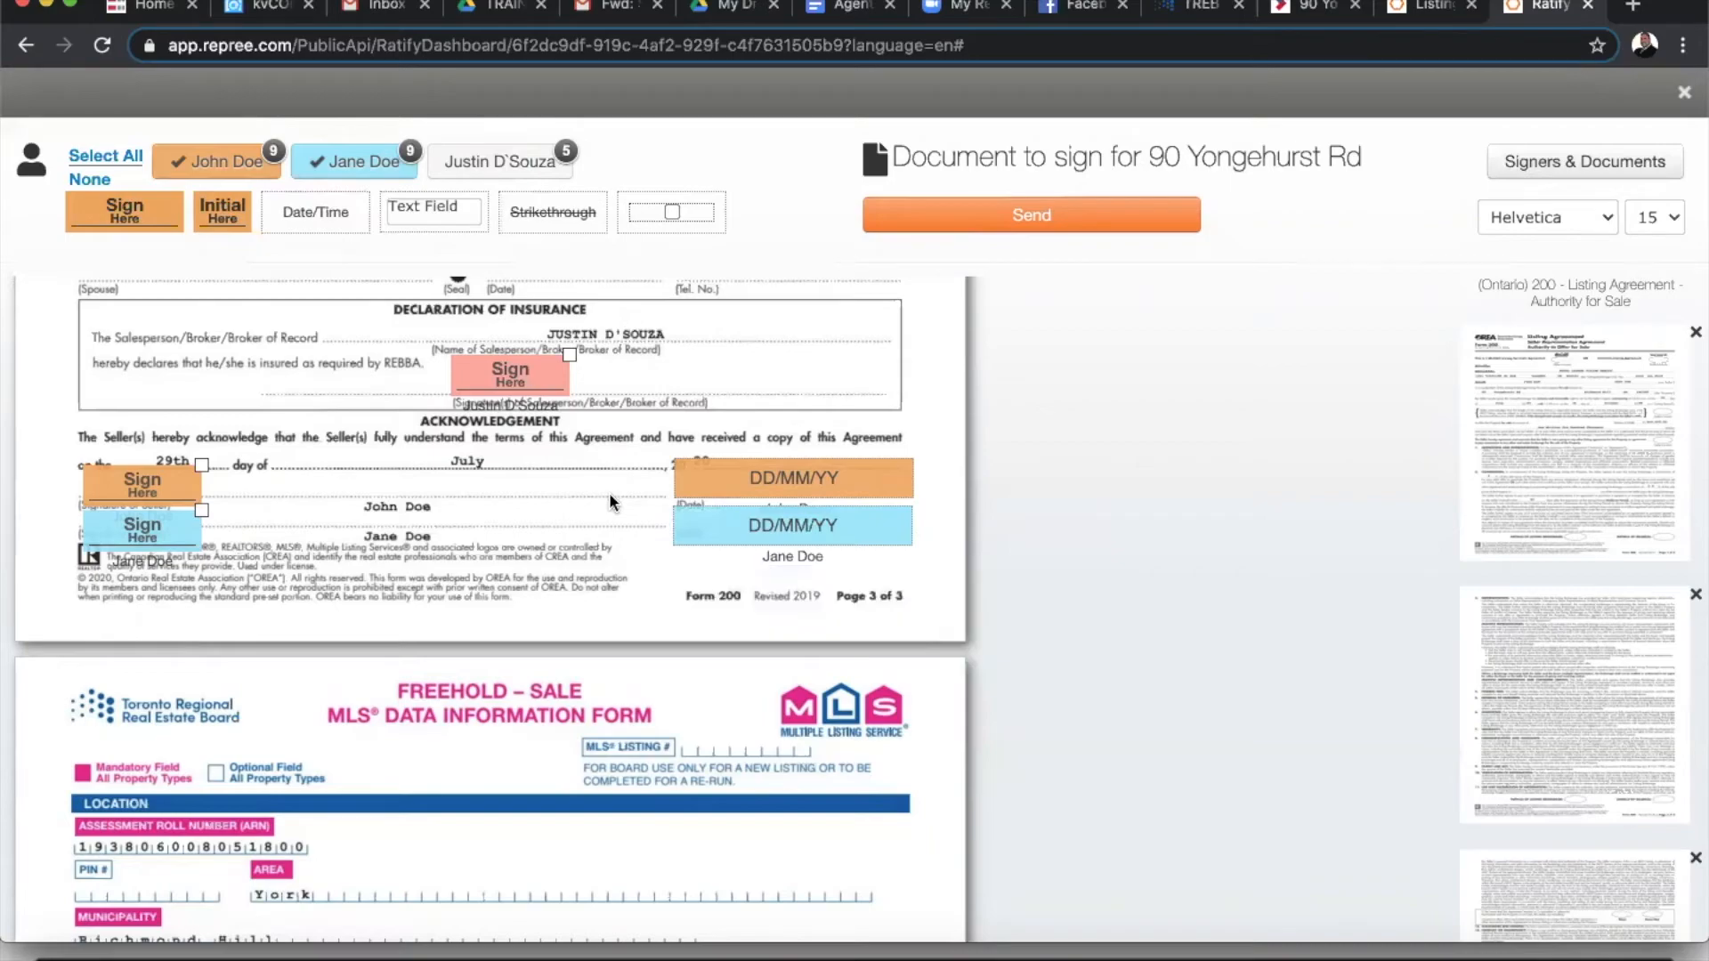
scroll(512, 707, down, 10)
scroll(513, 712, down, 10)
scroll(512, 712, up, 10)
scroll(511, 707, up, 15)
scroll(510, 707, up, 15)
scroll(511, 706, up, 2)
scroll(510, 707, down, 6)
scroll(512, 709, down, 3)
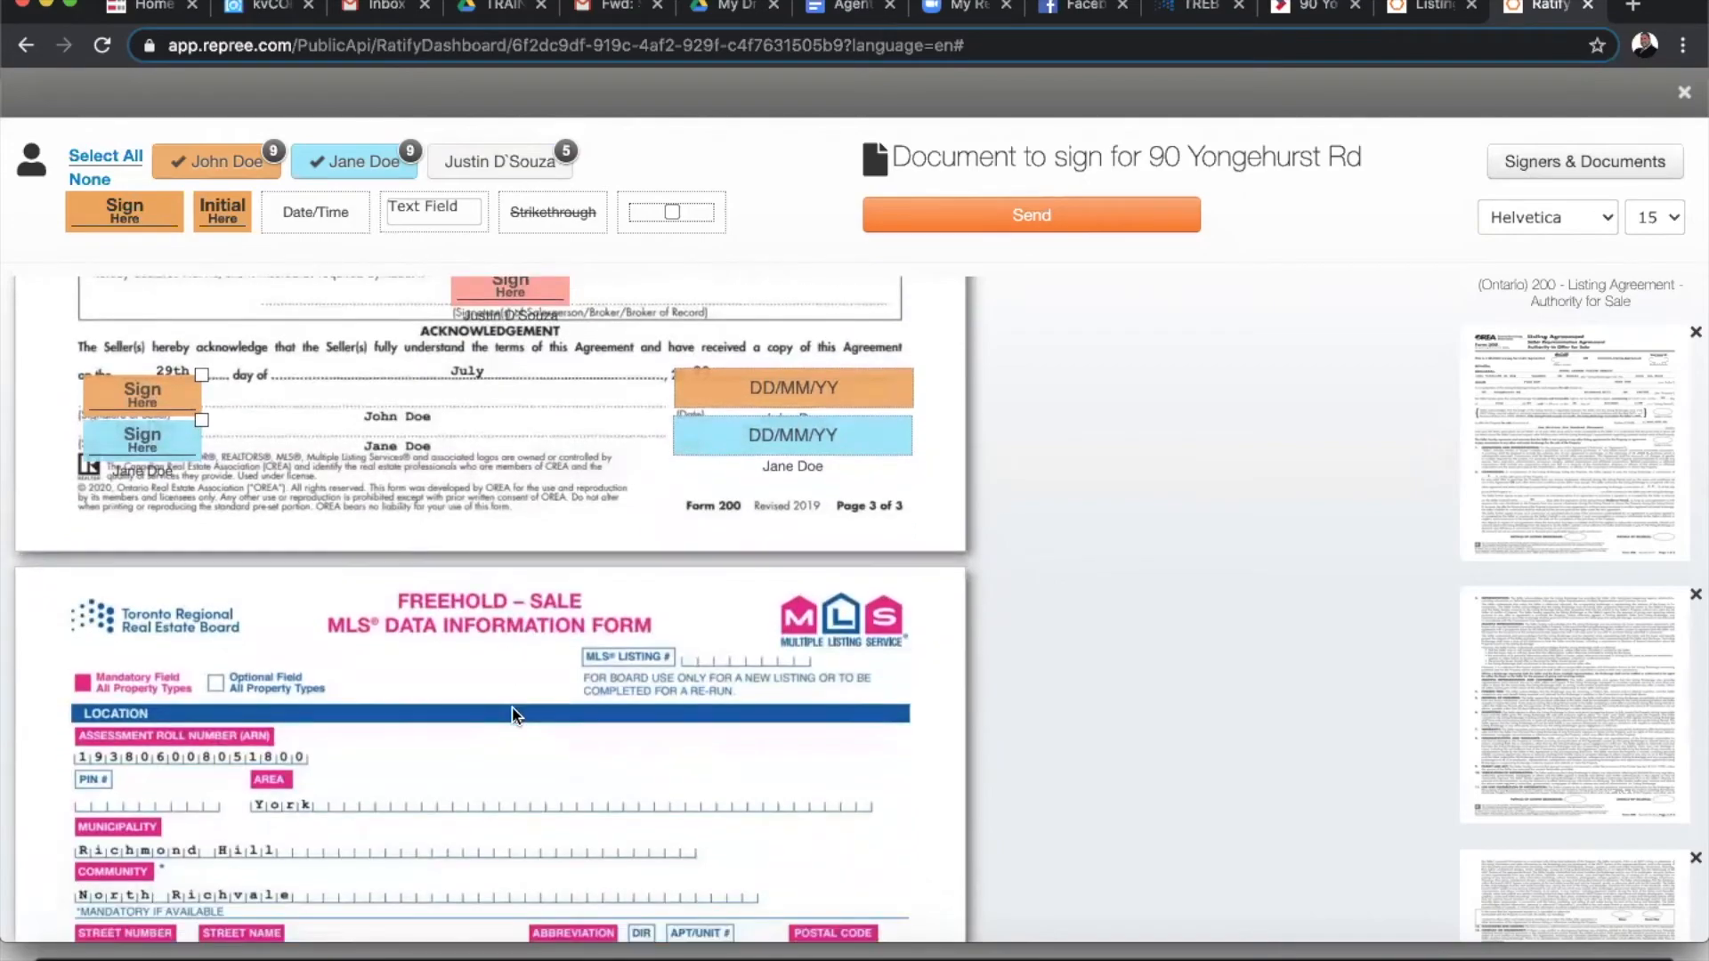
scroll(513, 712, down, 5)
scroll(512, 712, up, 13)
scroll(511, 706, up, 20)
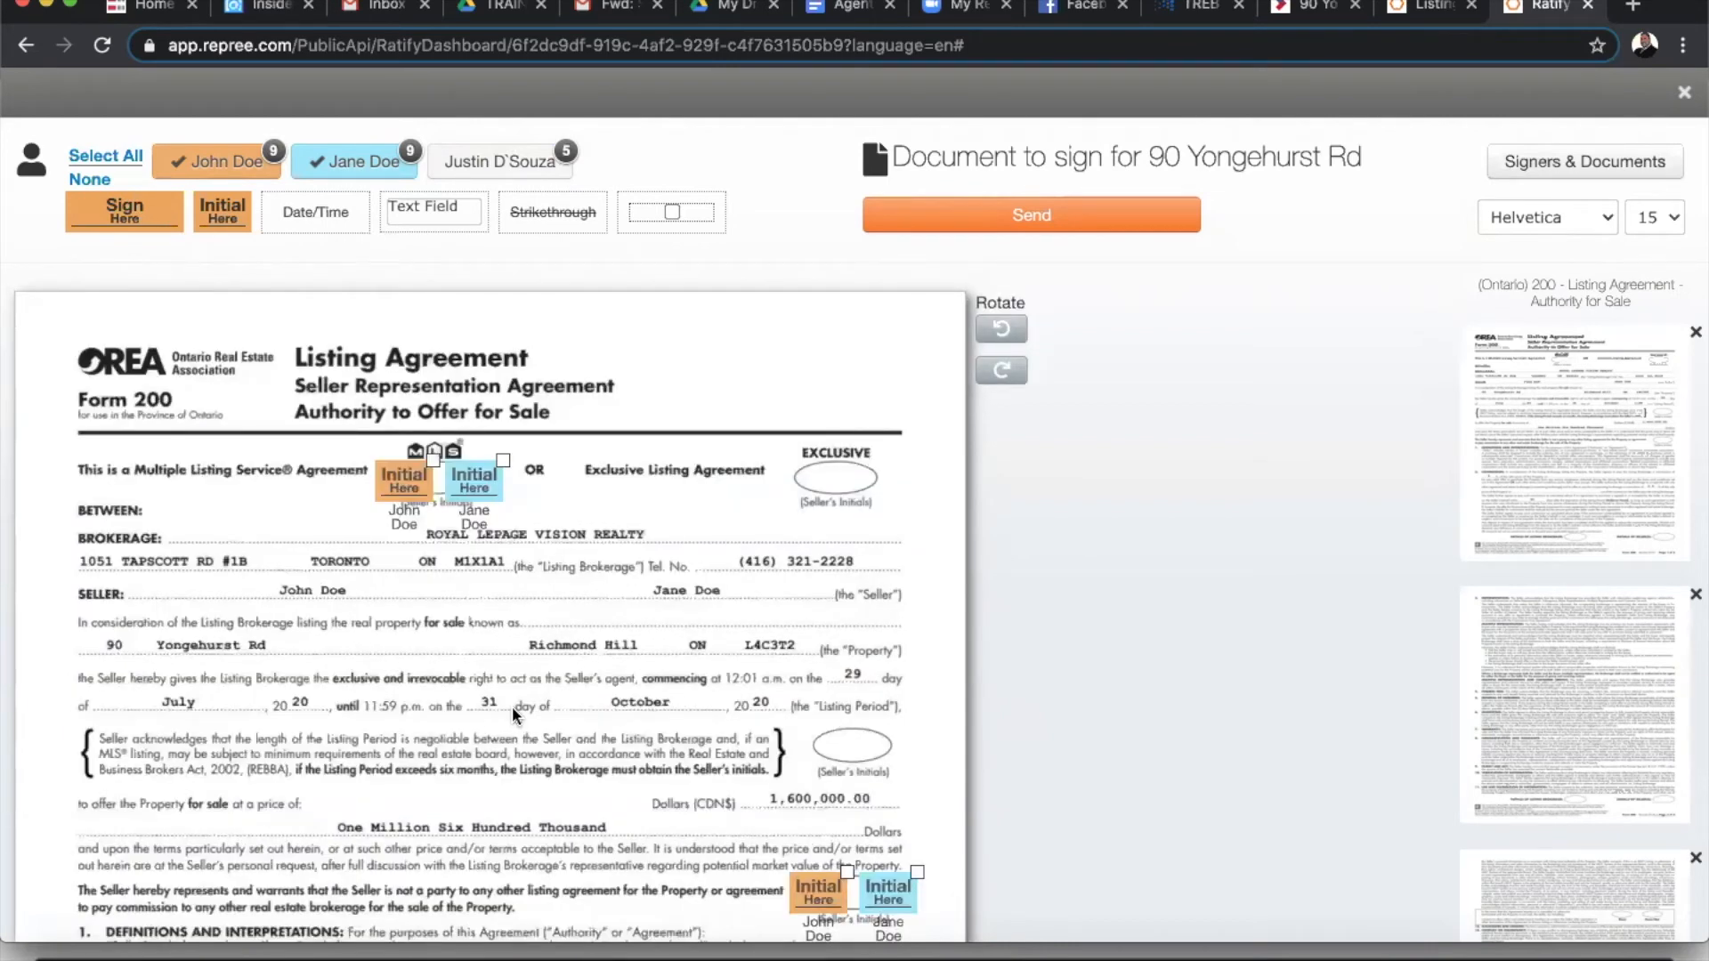
click(1031, 218)
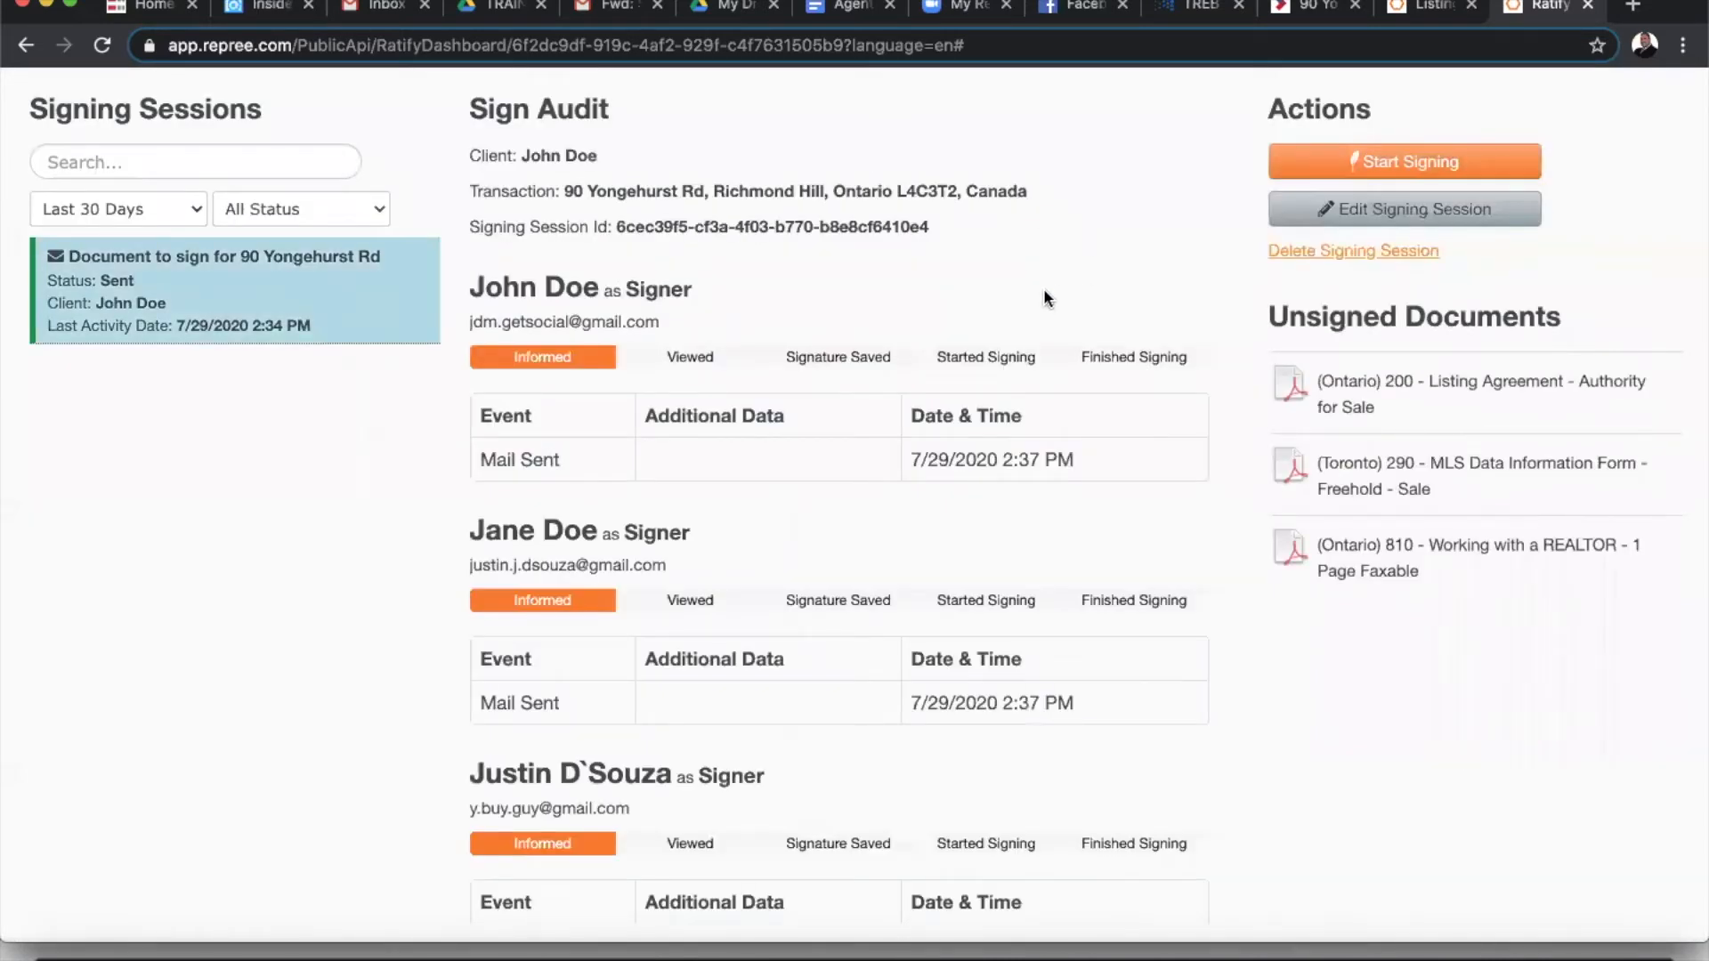
click(1423, 165)
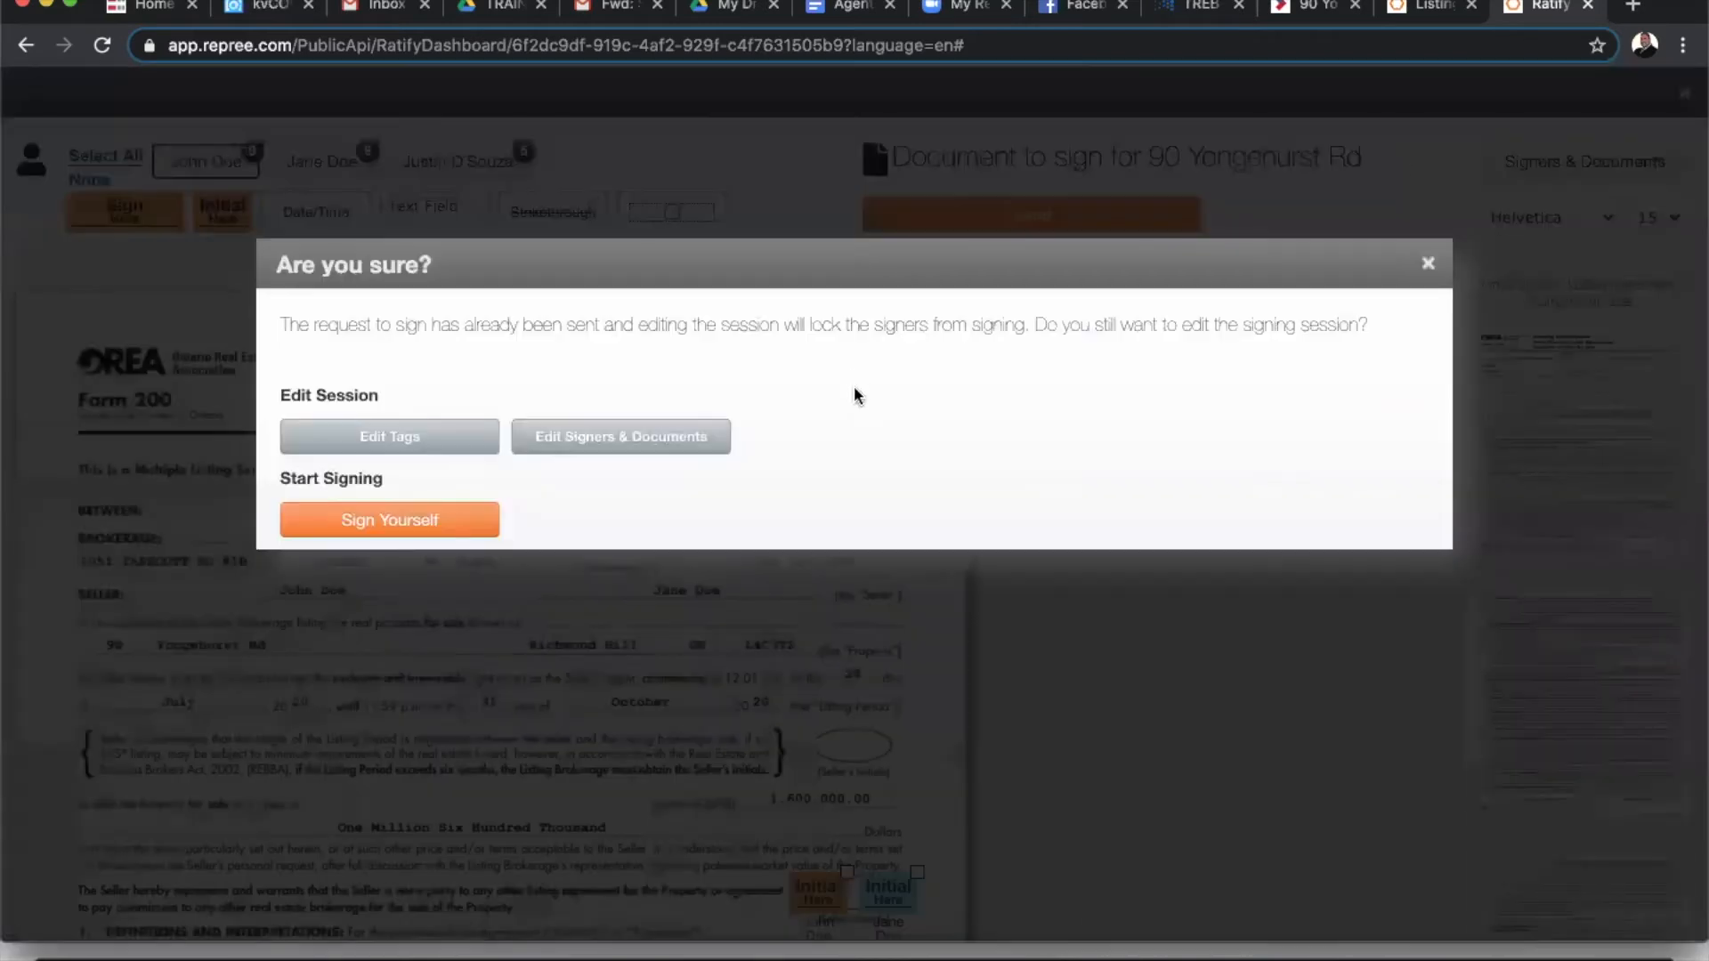
click(393, 523)
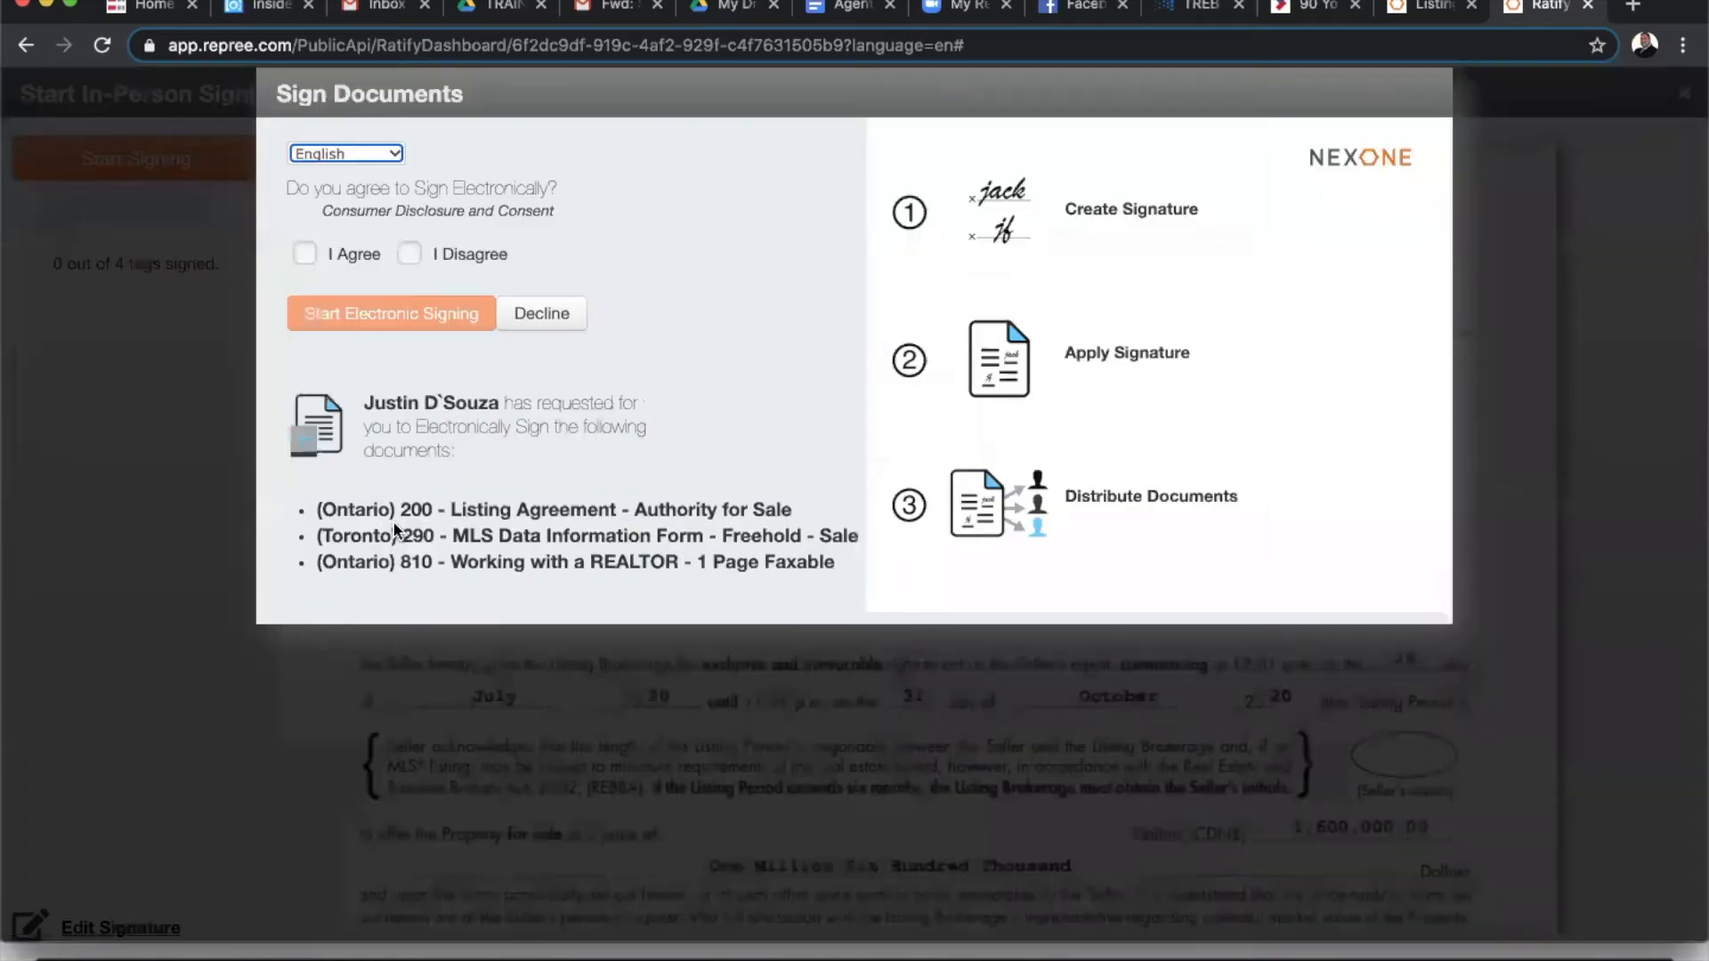
- Agree to e-sign and apply the agent's initials on pages 1 and 2
click(305, 254)
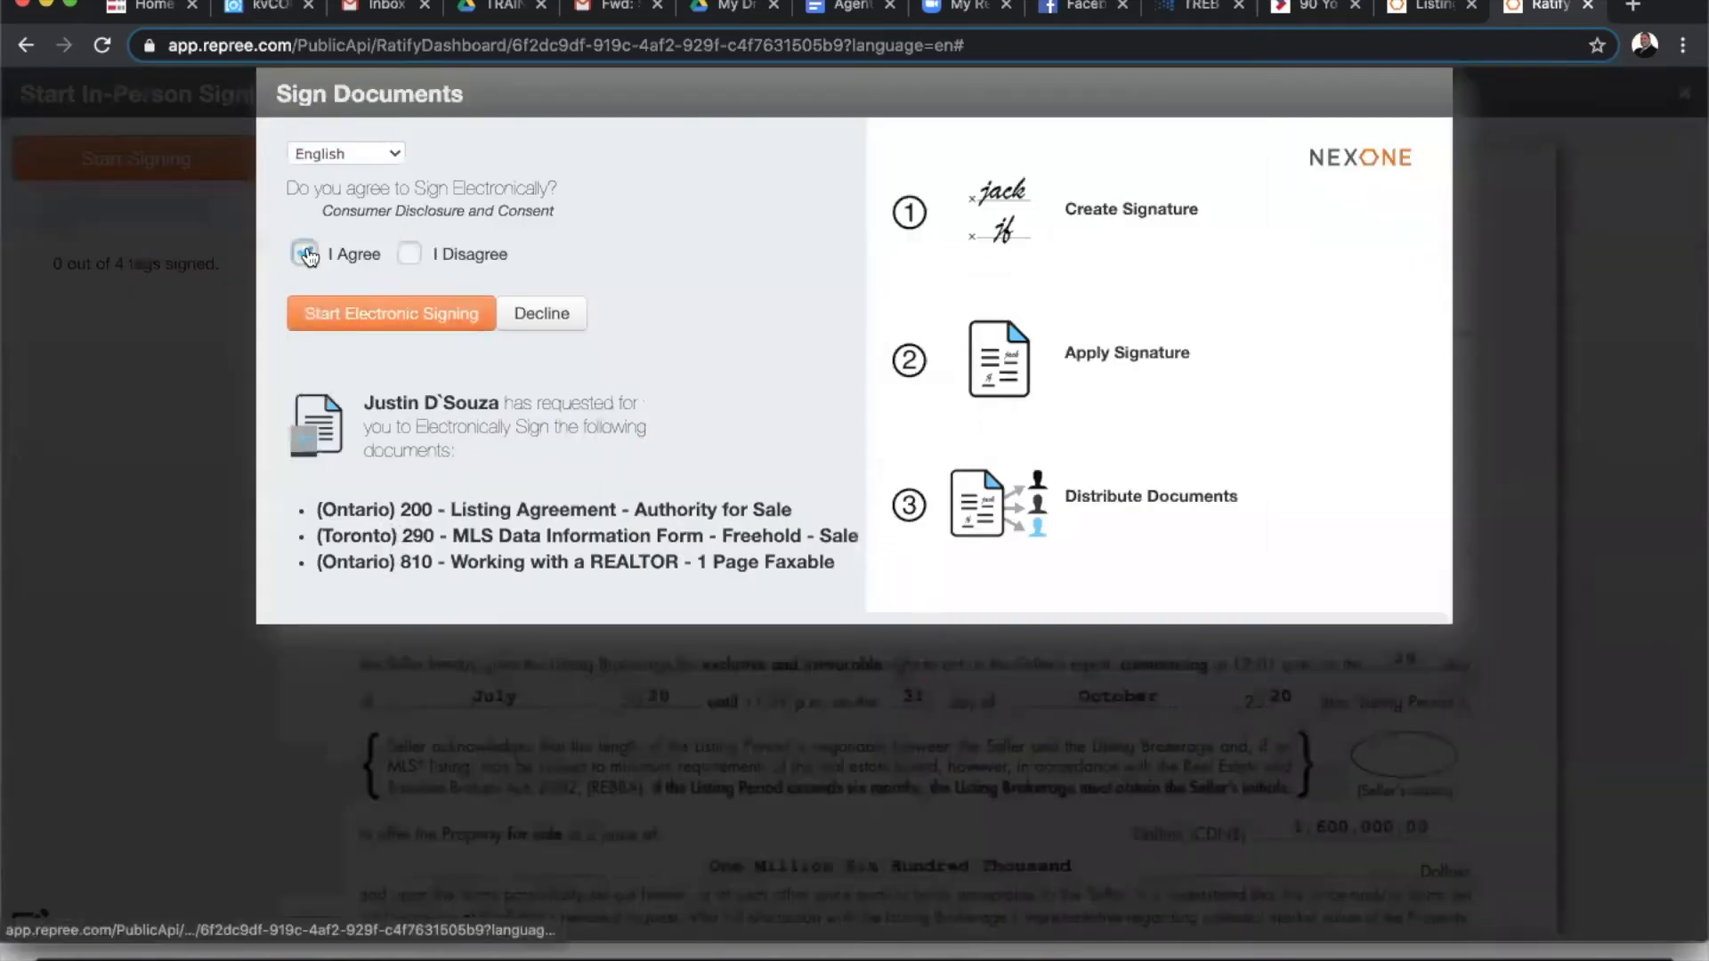
click(402, 317)
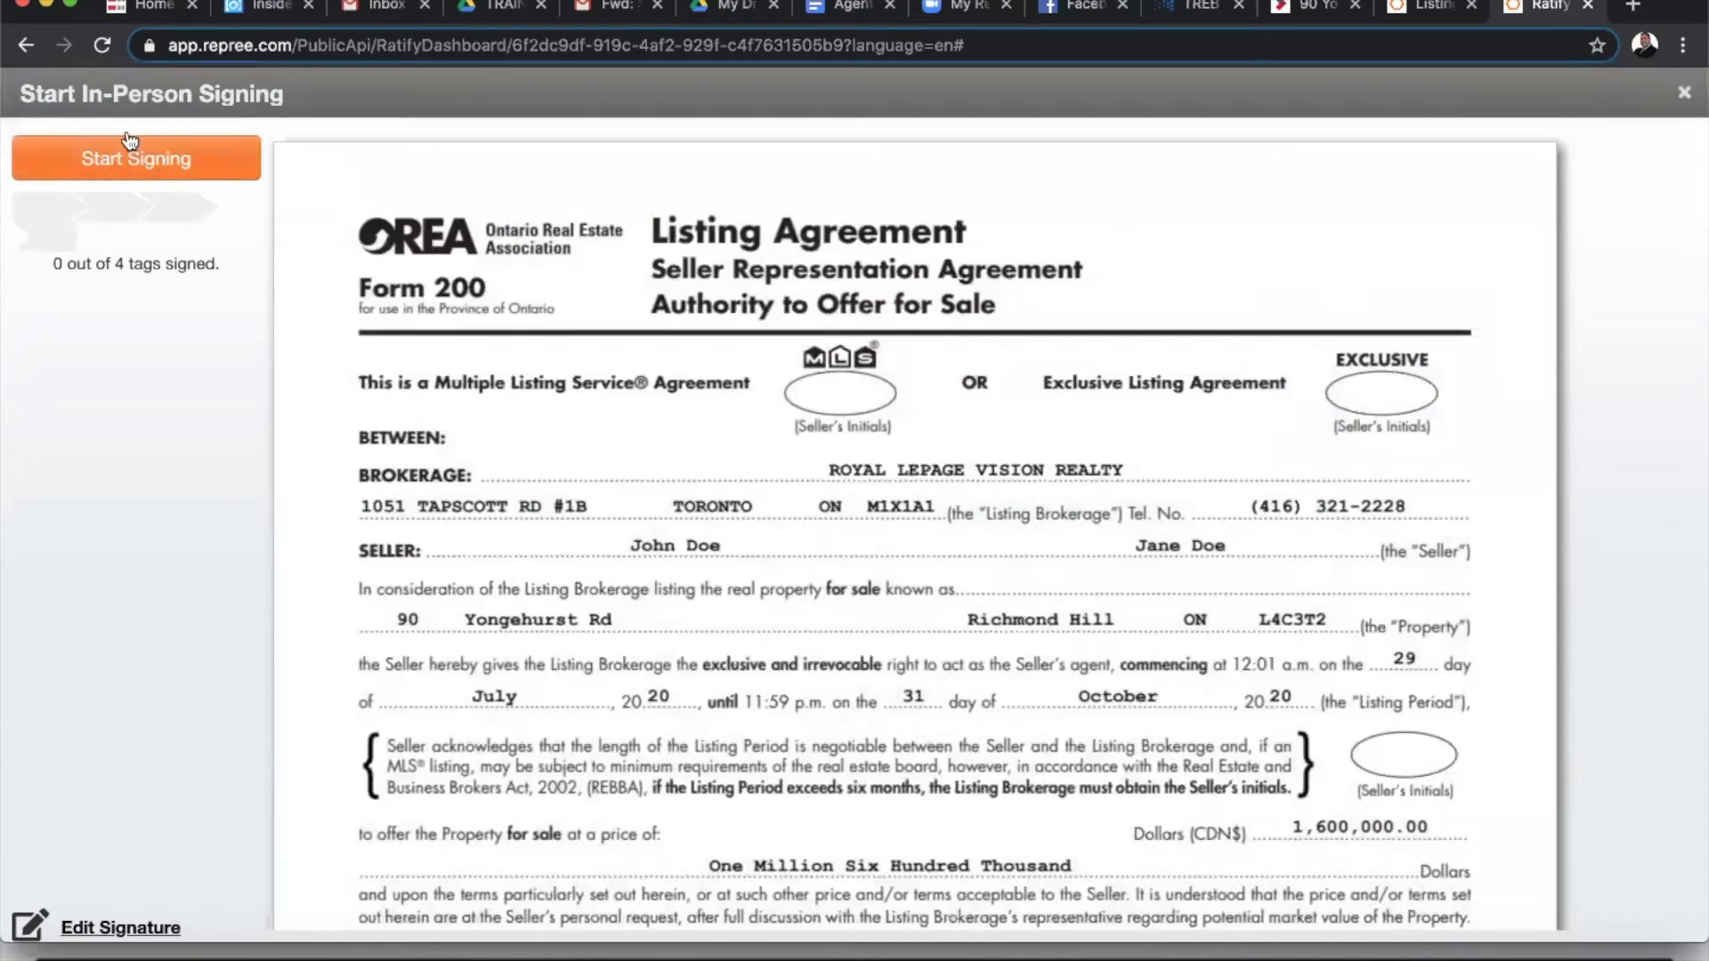
click(127, 162)
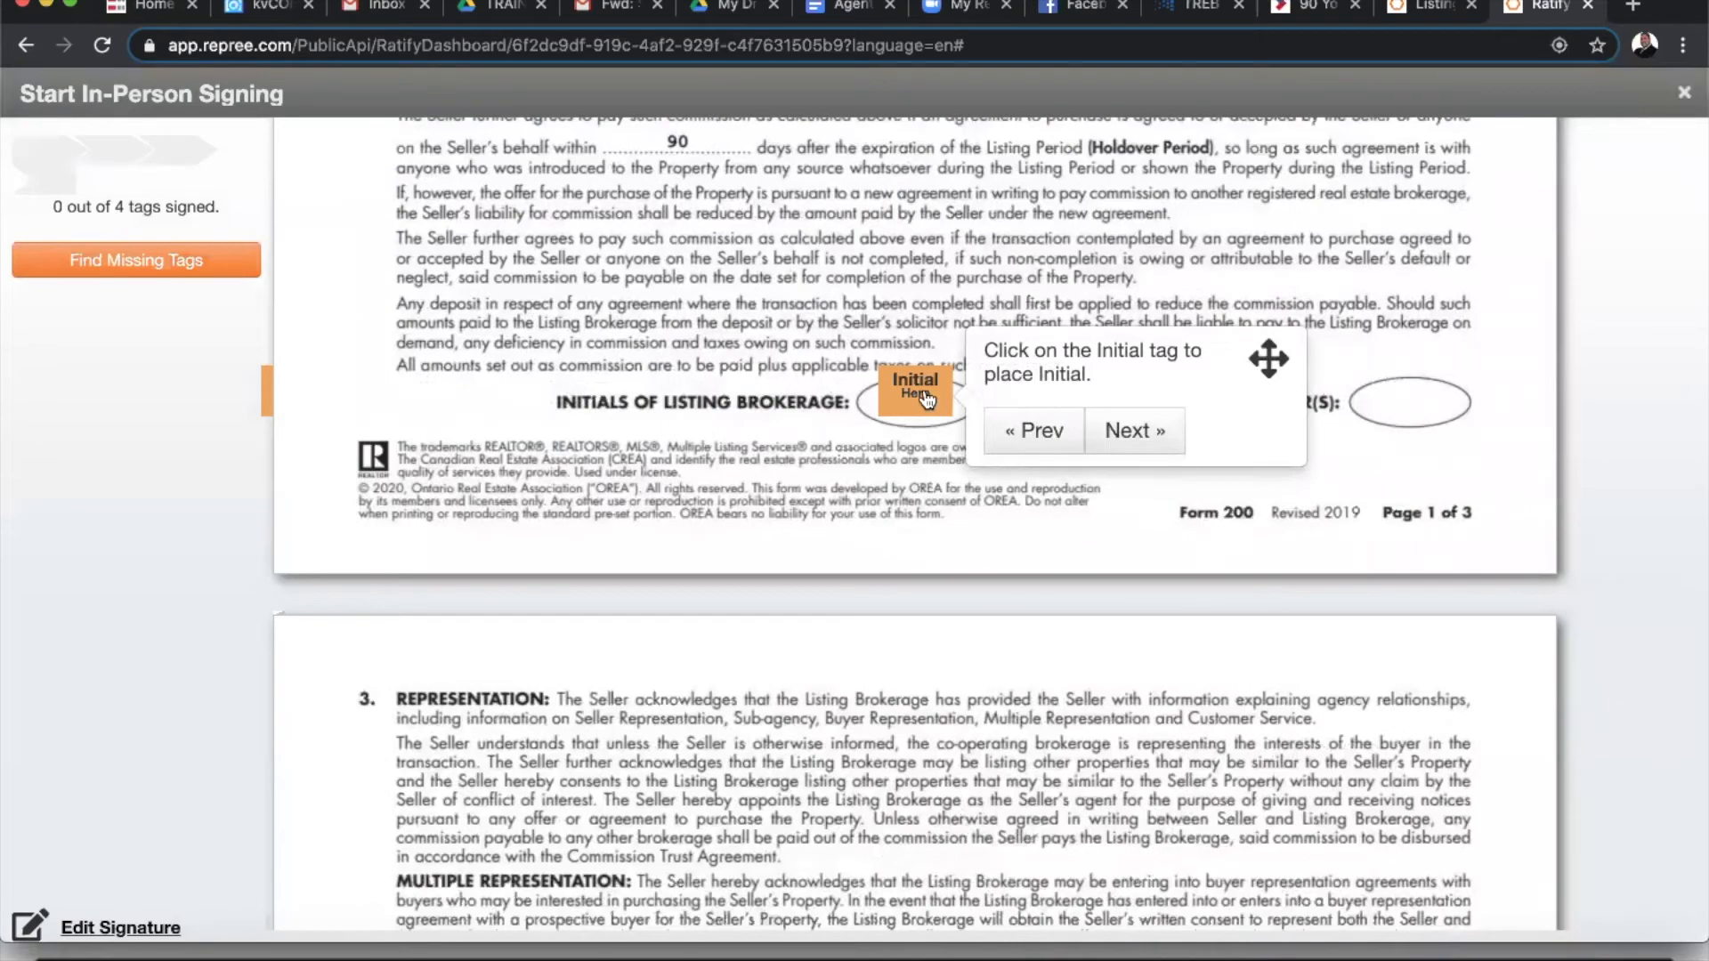
click(926, 401)
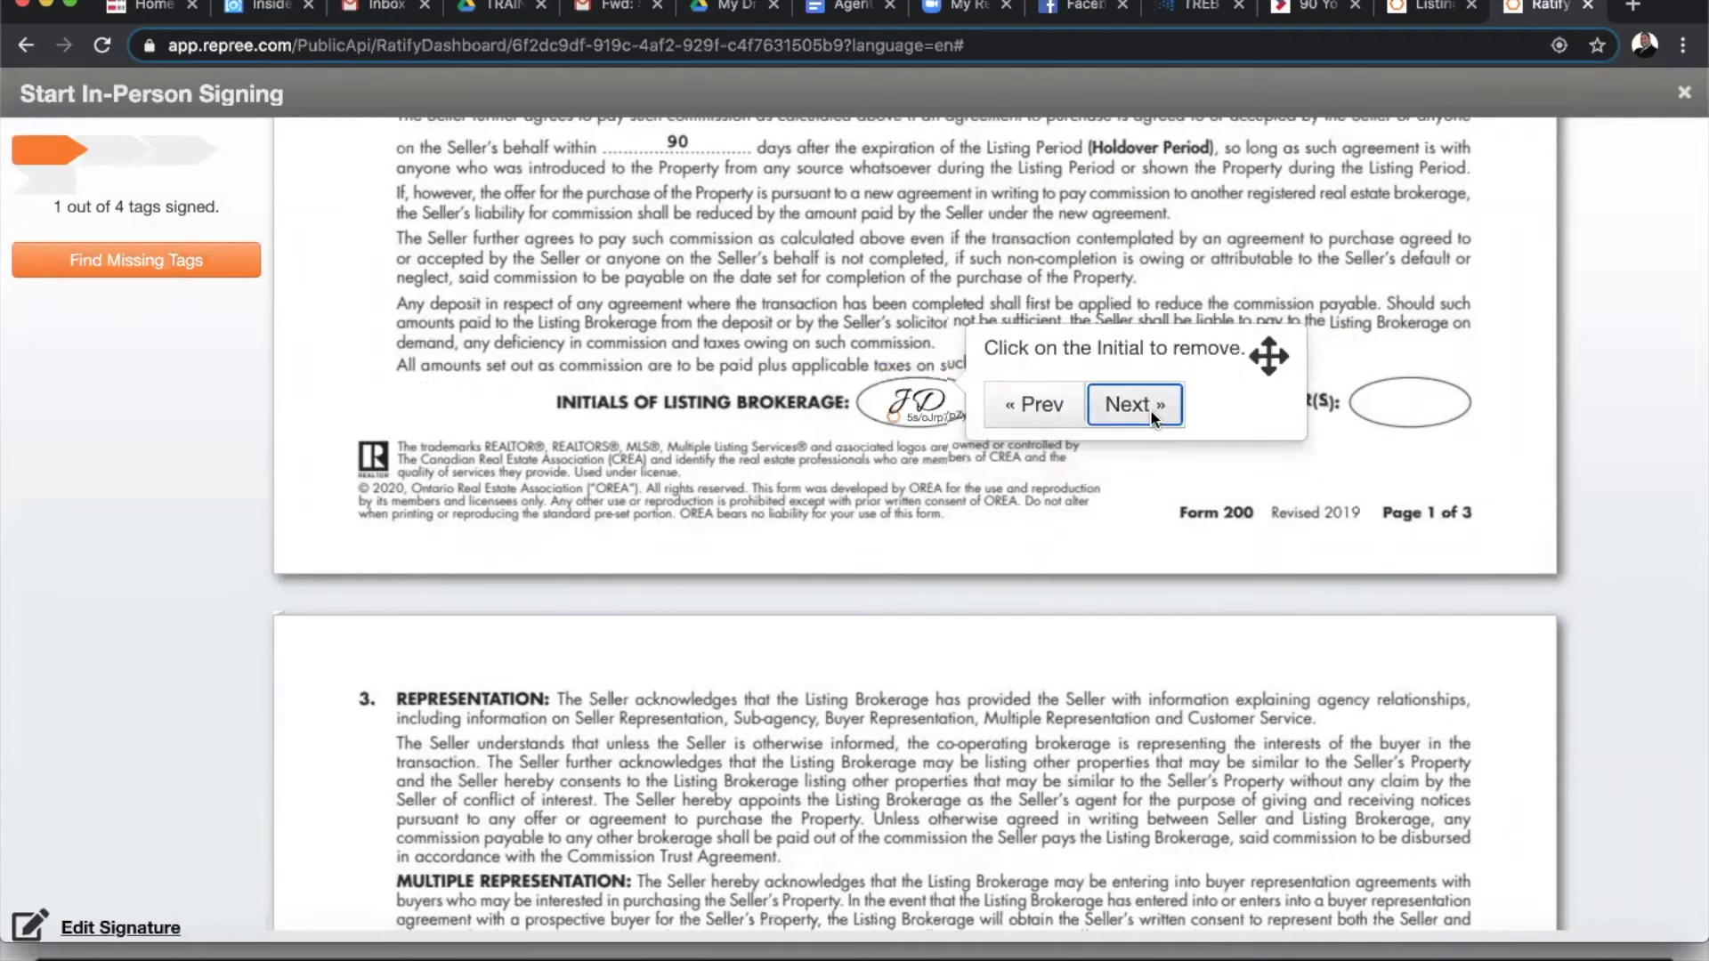
click(1143, 410)
click(927, 333)
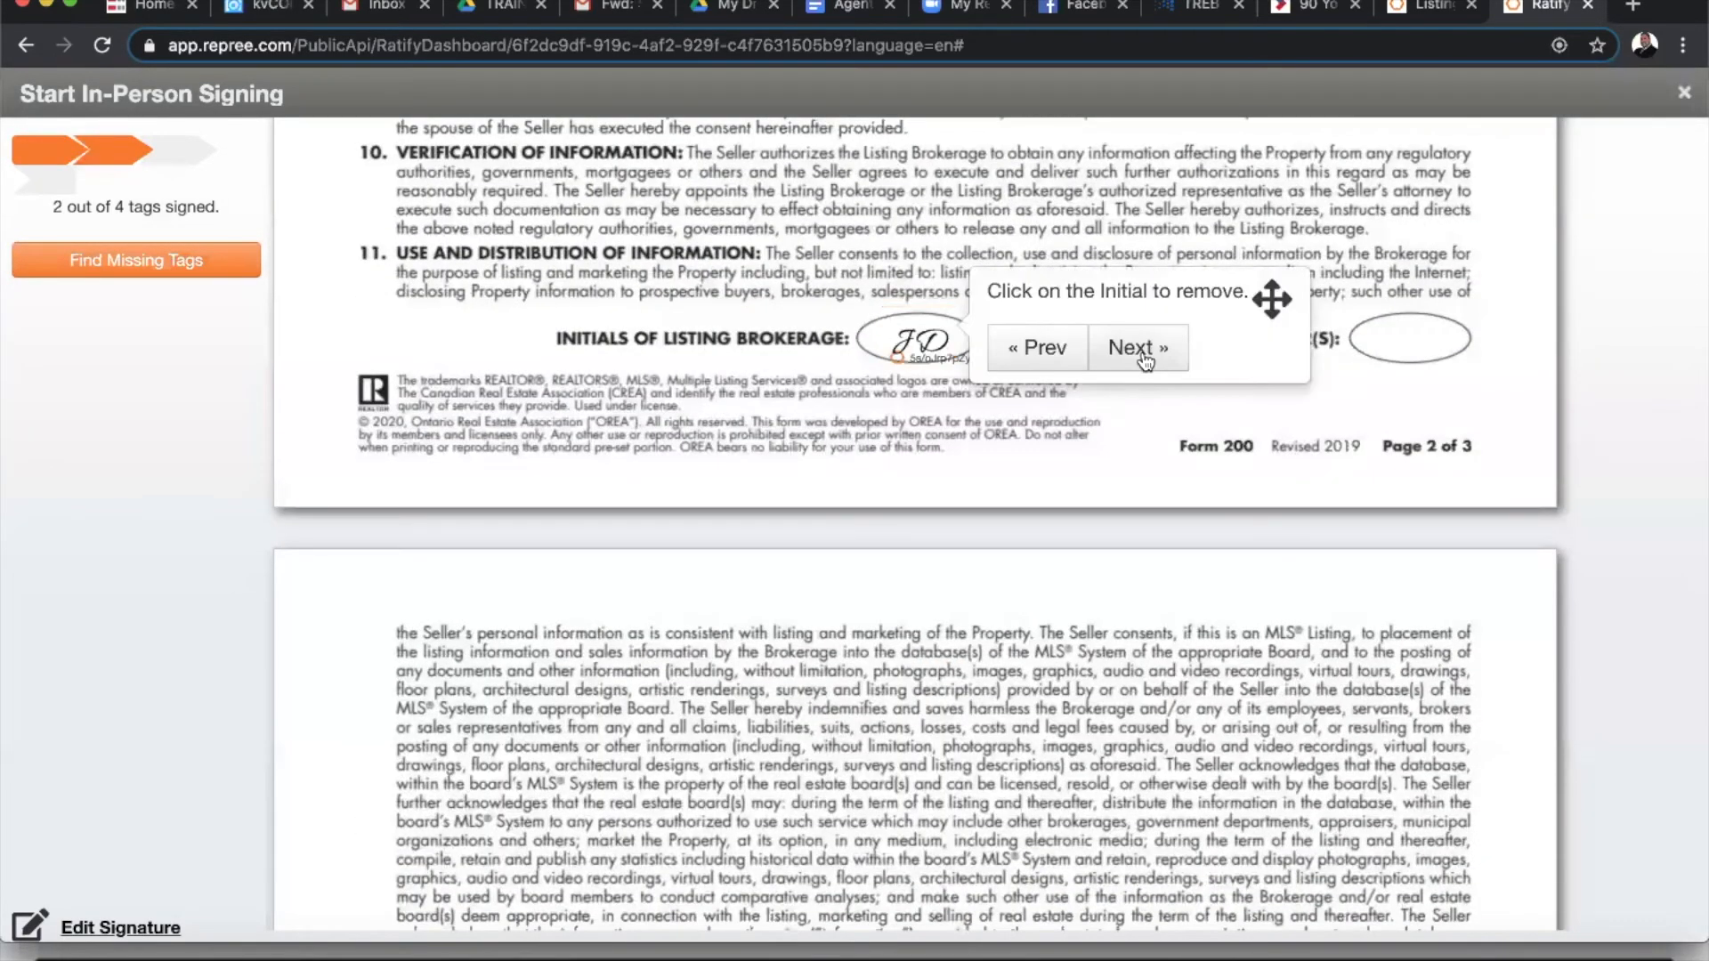
click(1144, 356)
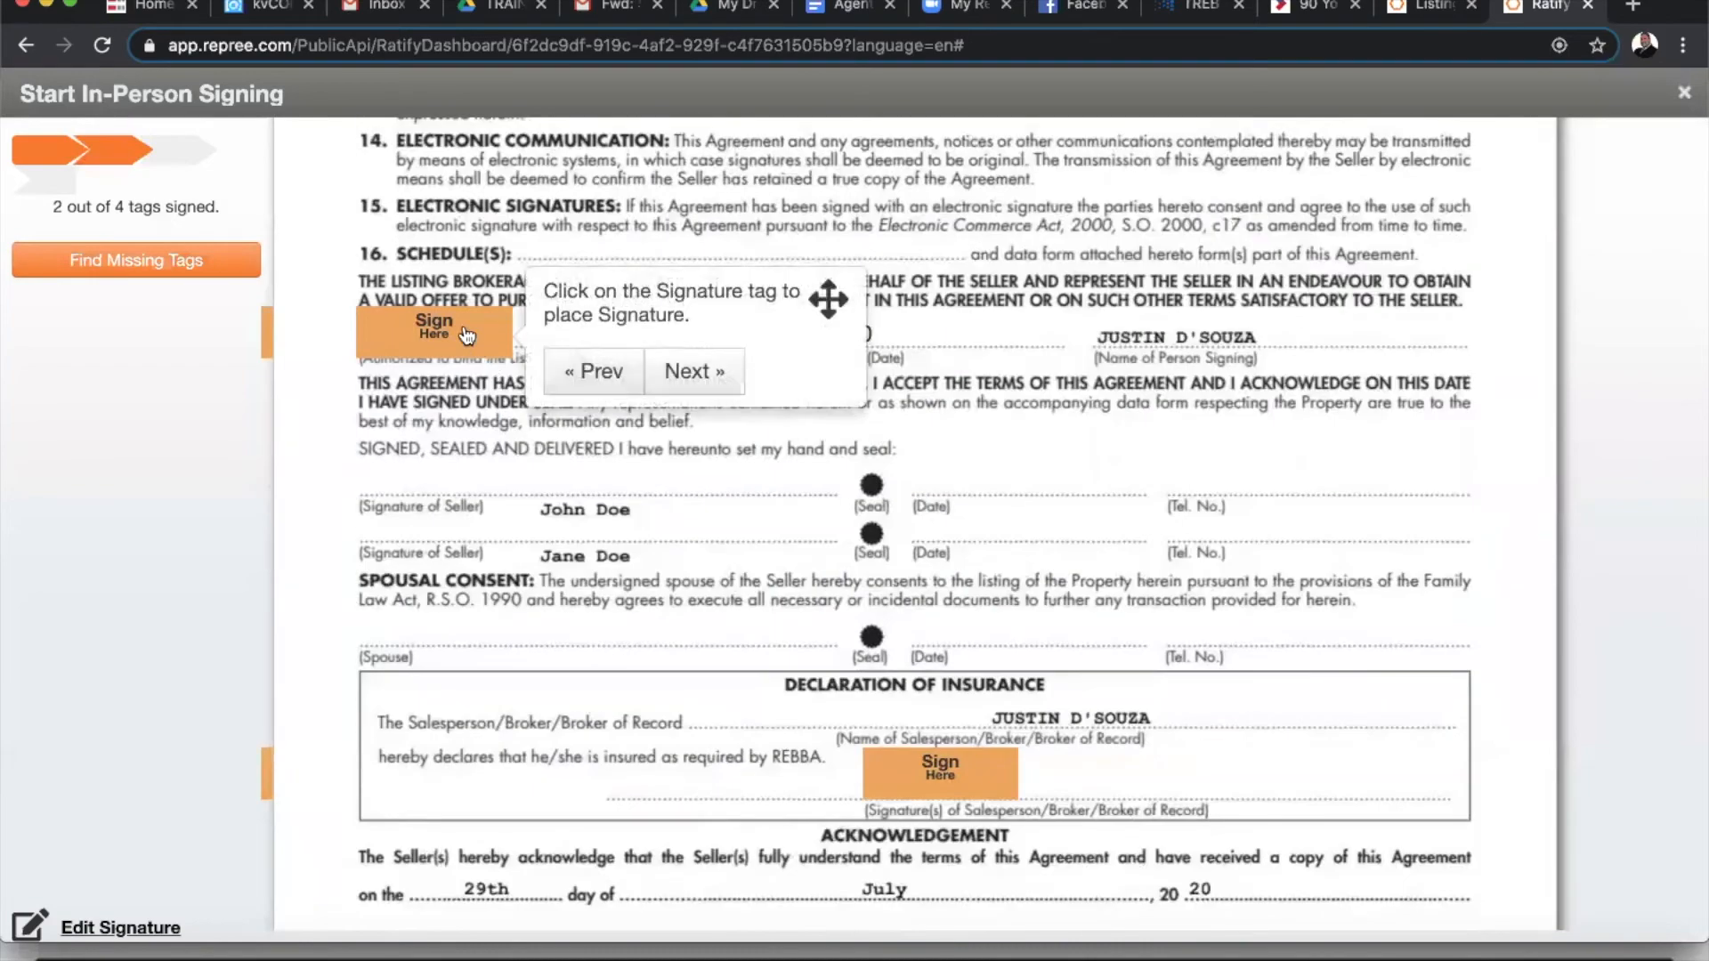
- Sign page 3 and the insurance declaration, complete the session, and close the tab
click(735, 341)
click(708, 368)
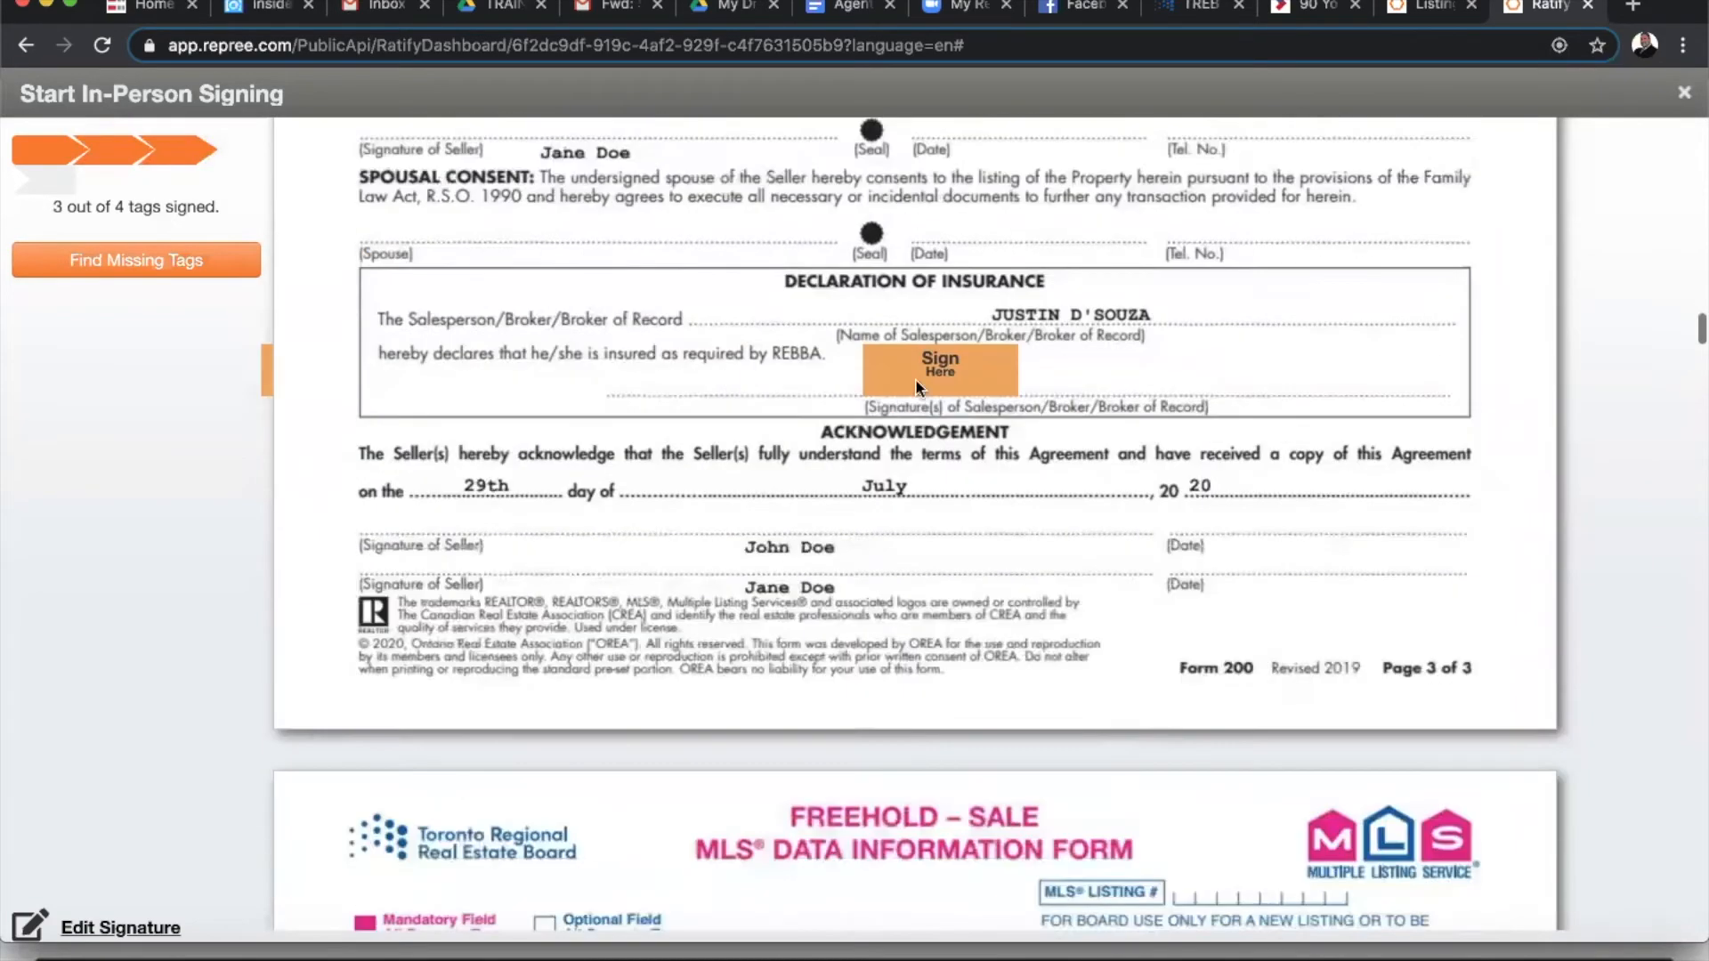
click(932, 346)
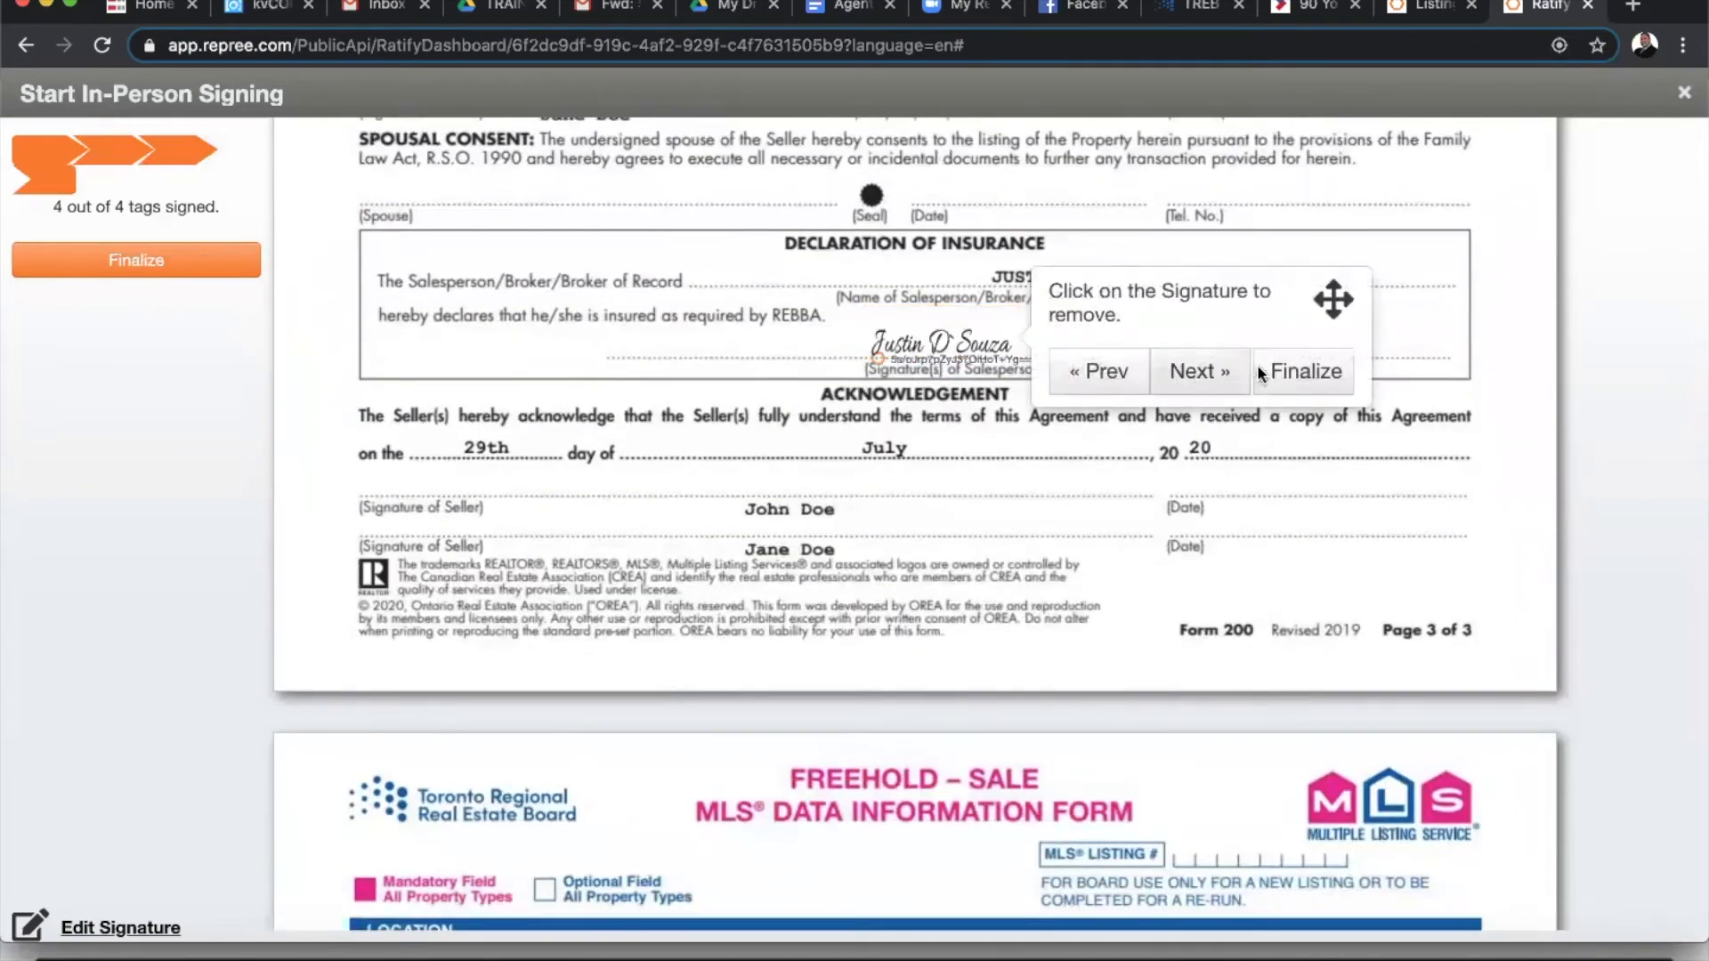
click(1264, 372)
click(814, 556)
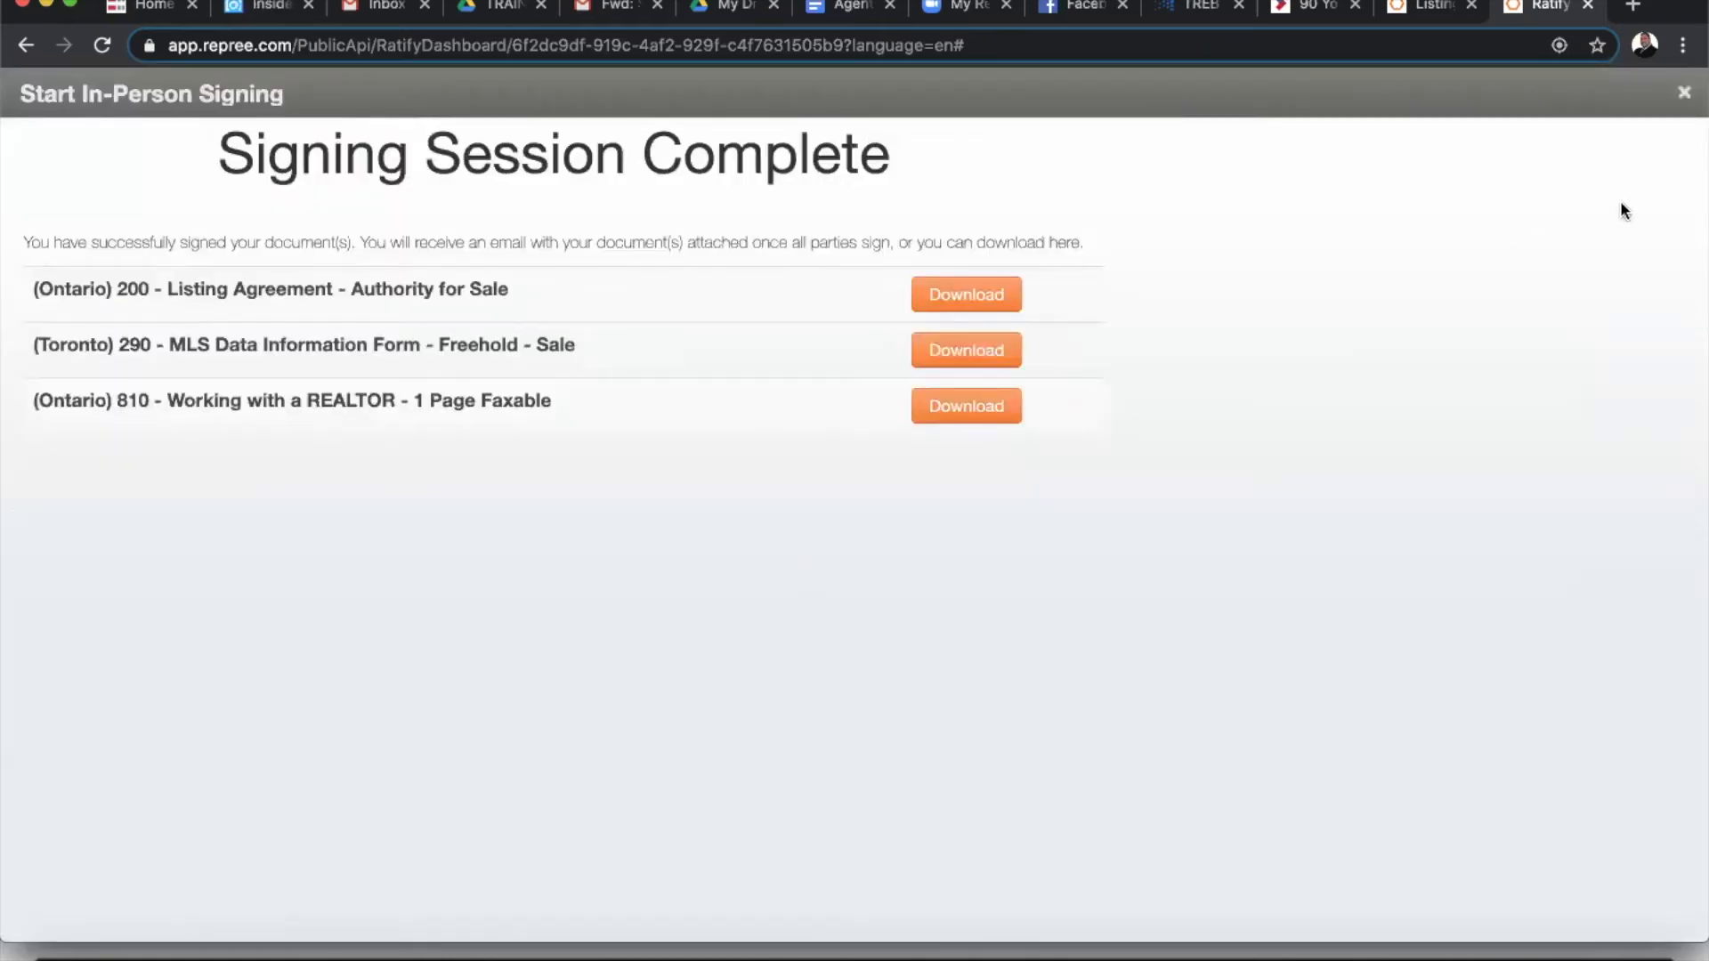
click(1588, 7)
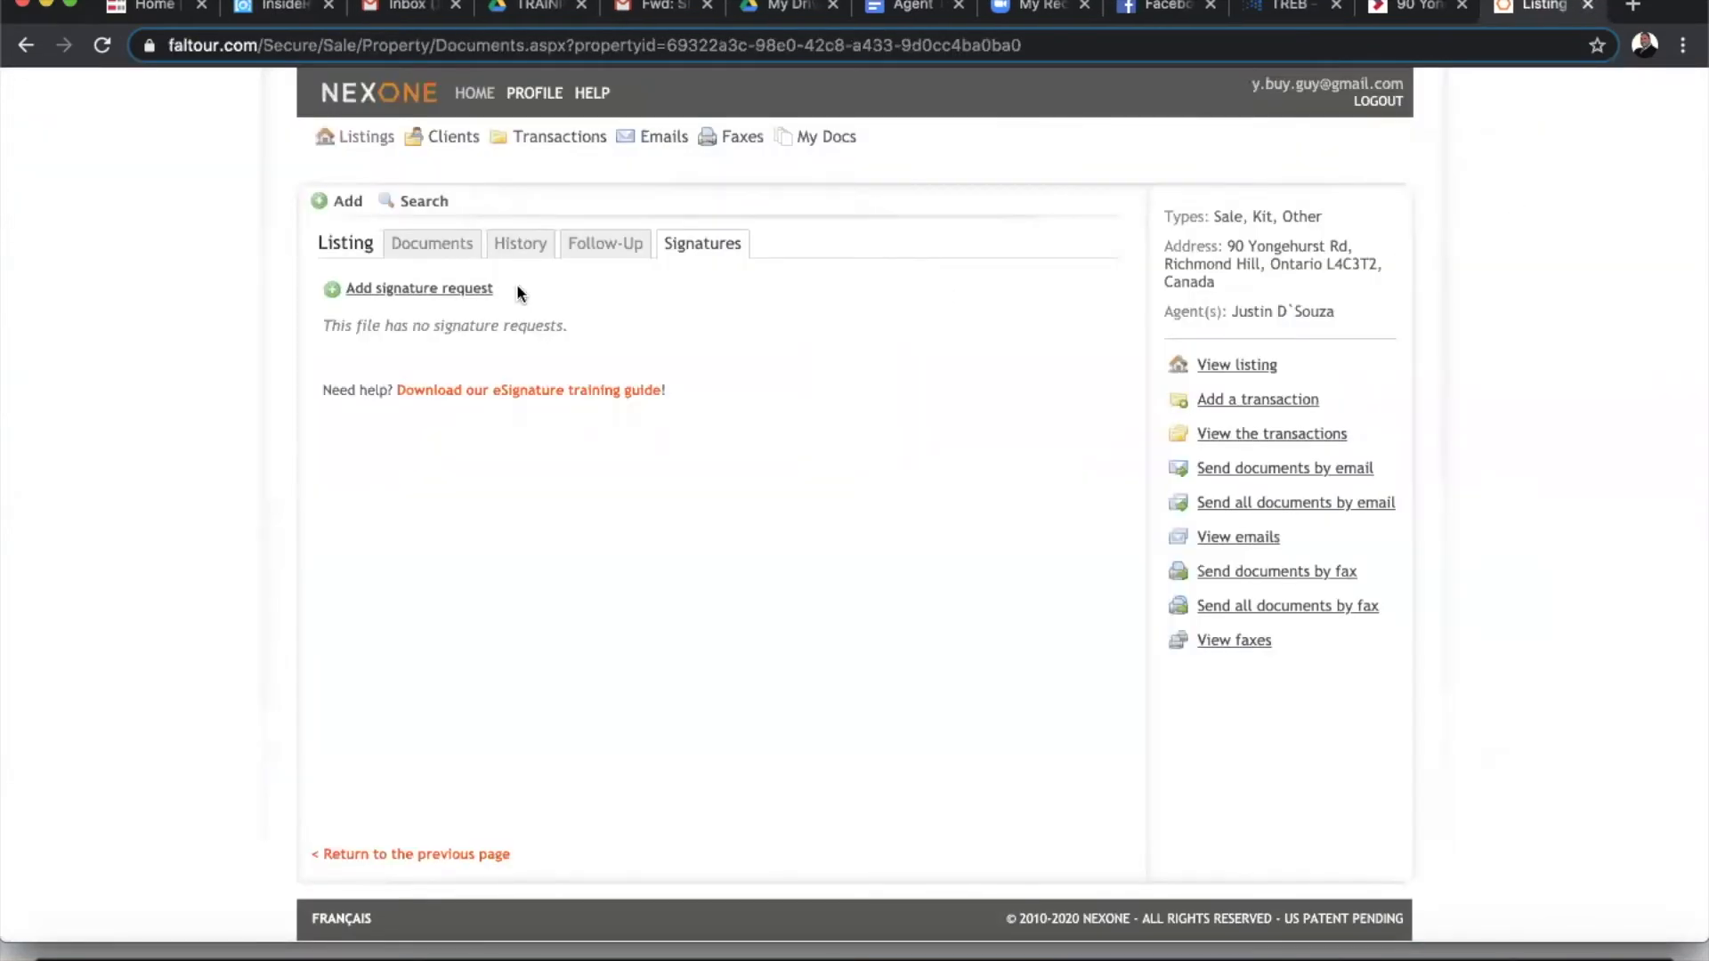
click(102, 45)
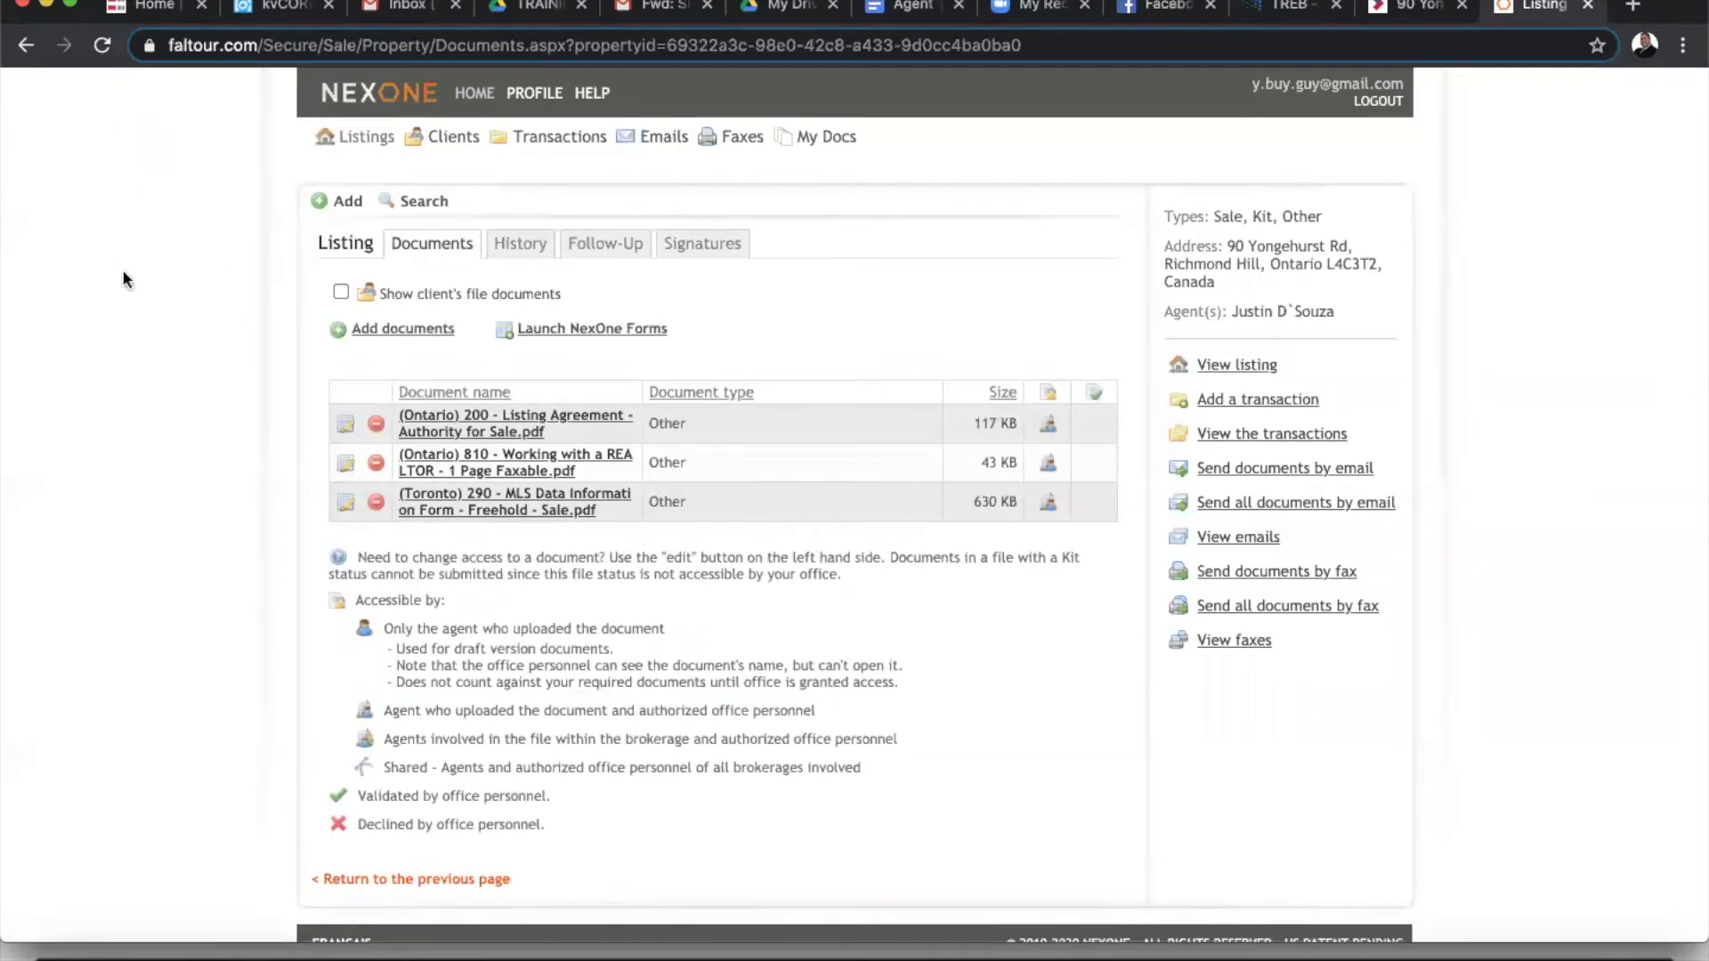
click(713, 245)
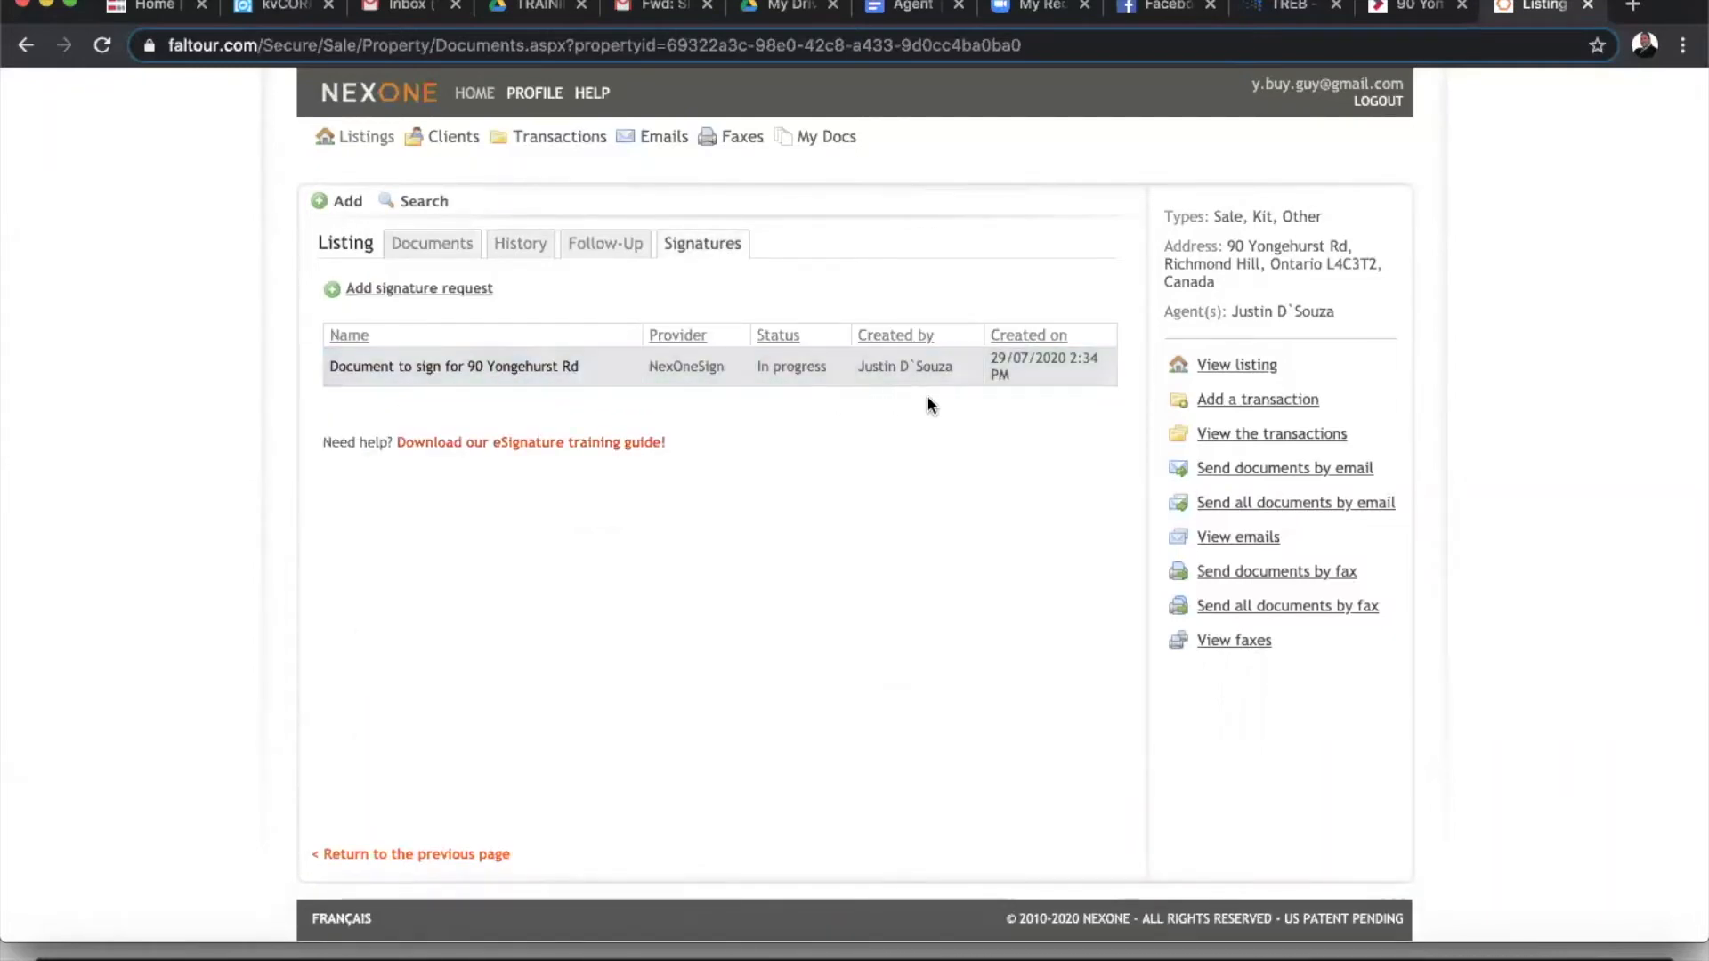
click(422, 371)
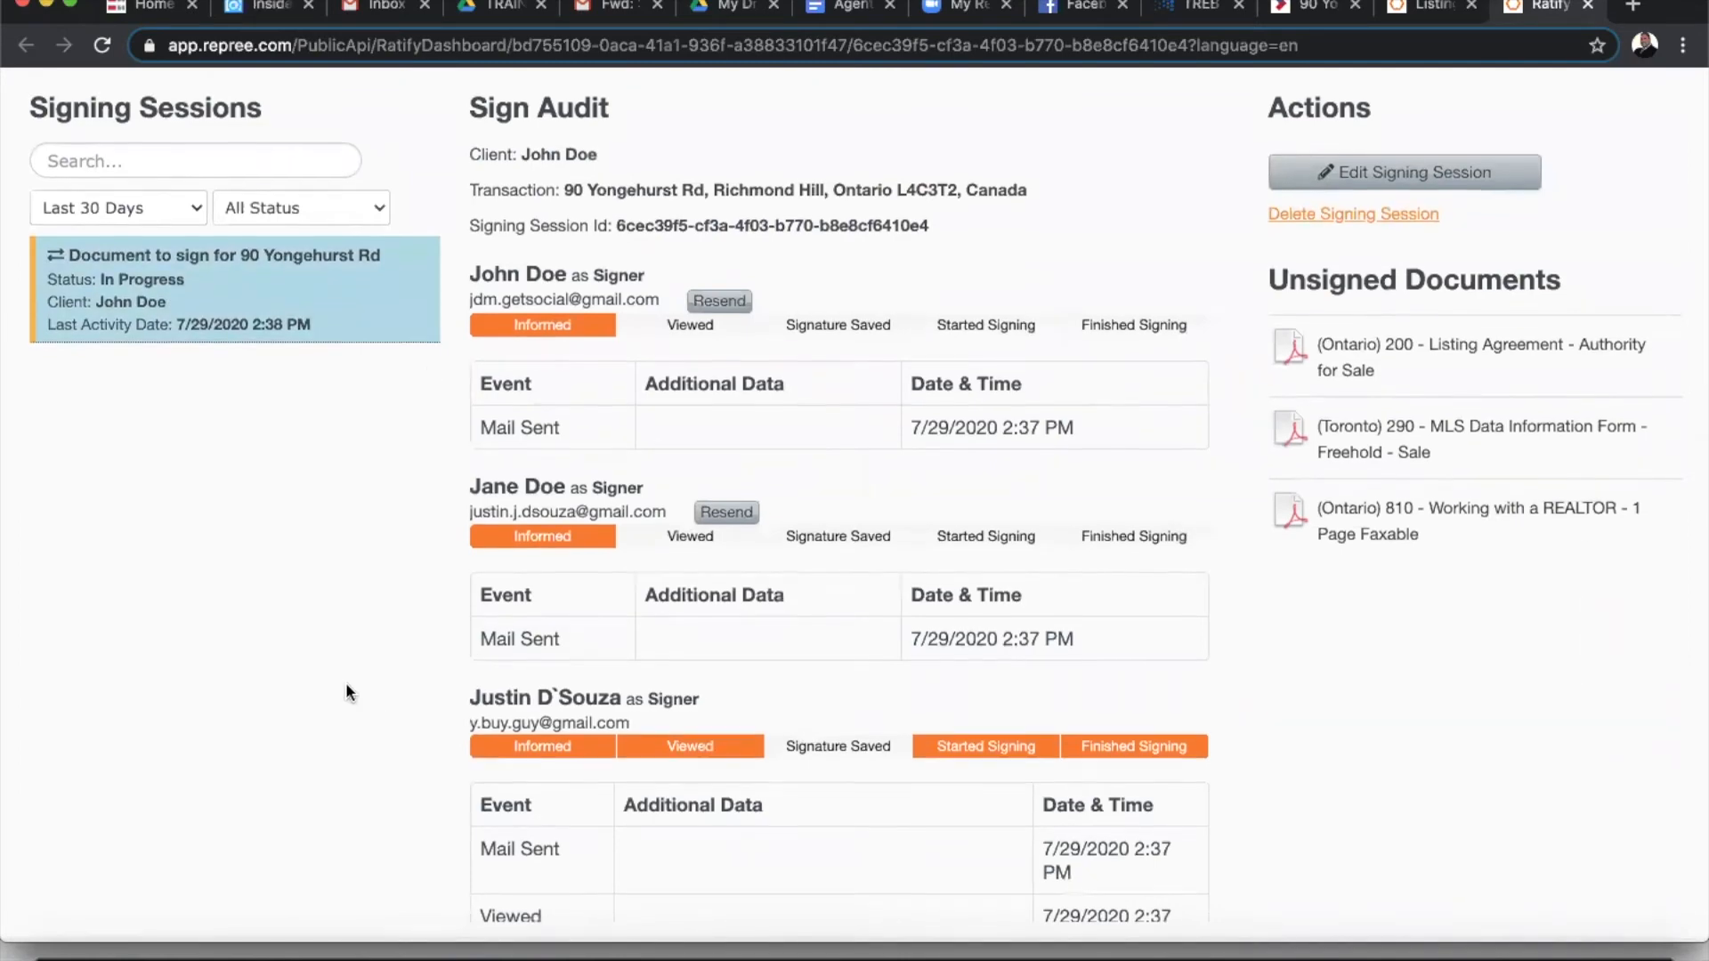
- Review each signer's status in the Sign Audit, then switch to Gmail
scroll(992, 590, down, 1)
scroll(993, 591, down, 3)
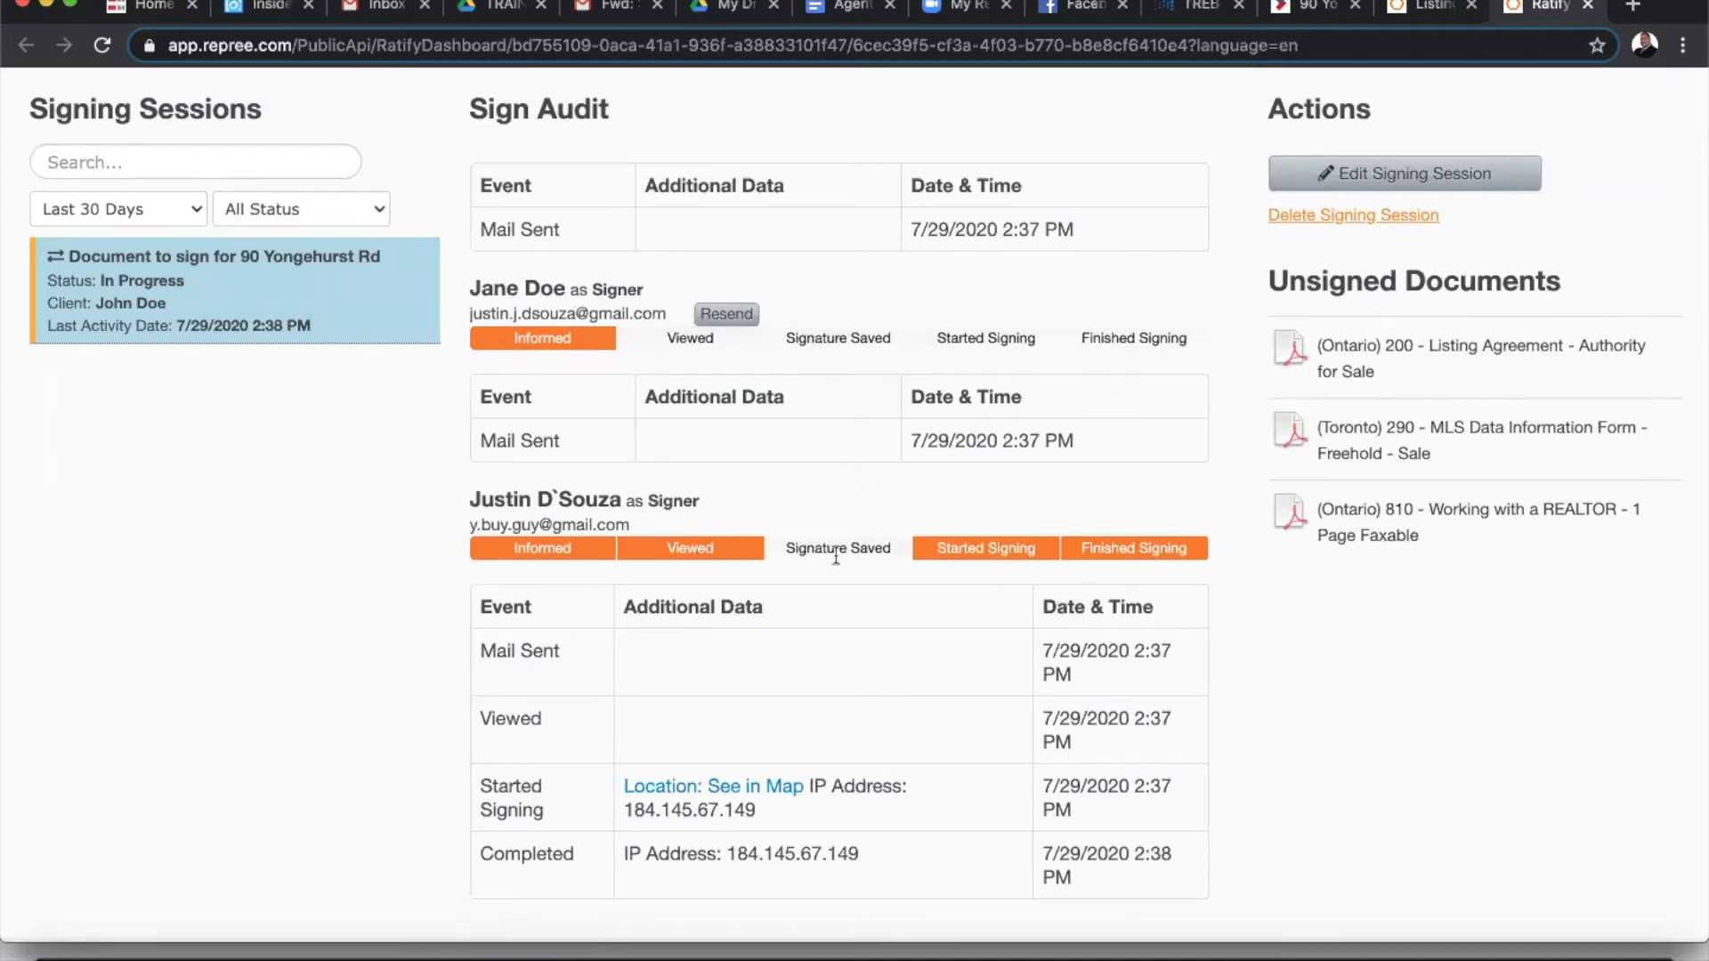
scroll(1045, 647, up, 2)
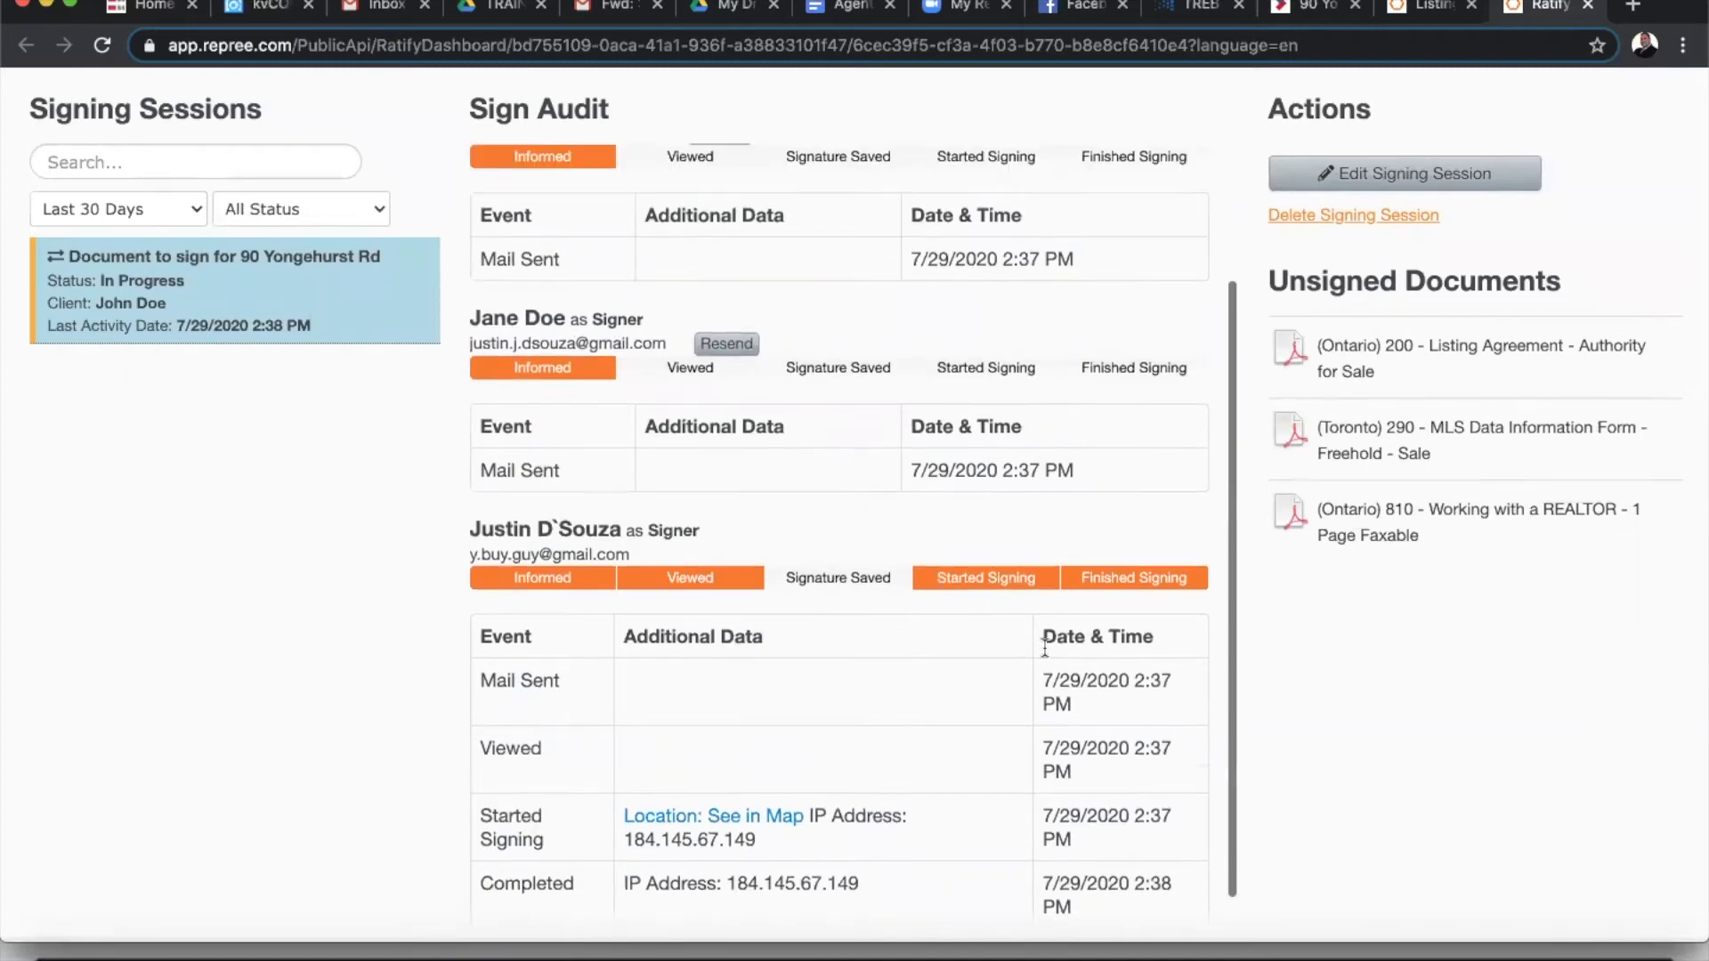
scroll(1045, 647, down, 1)
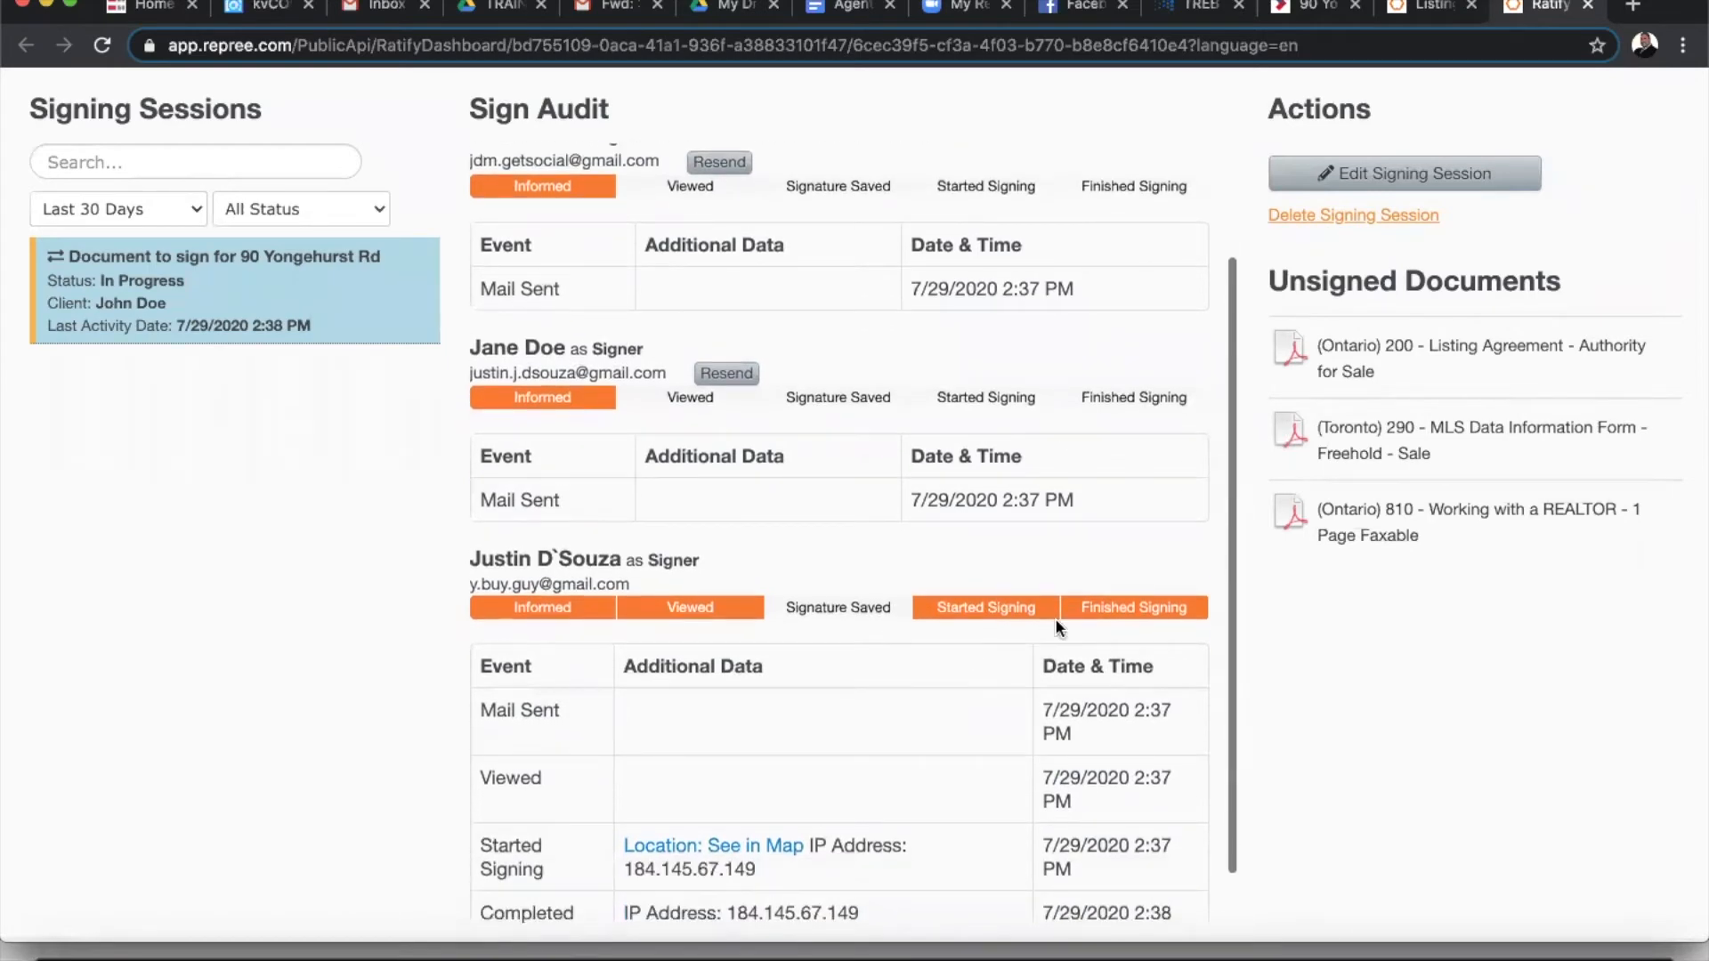
scroll(1163, 616, down, 1)
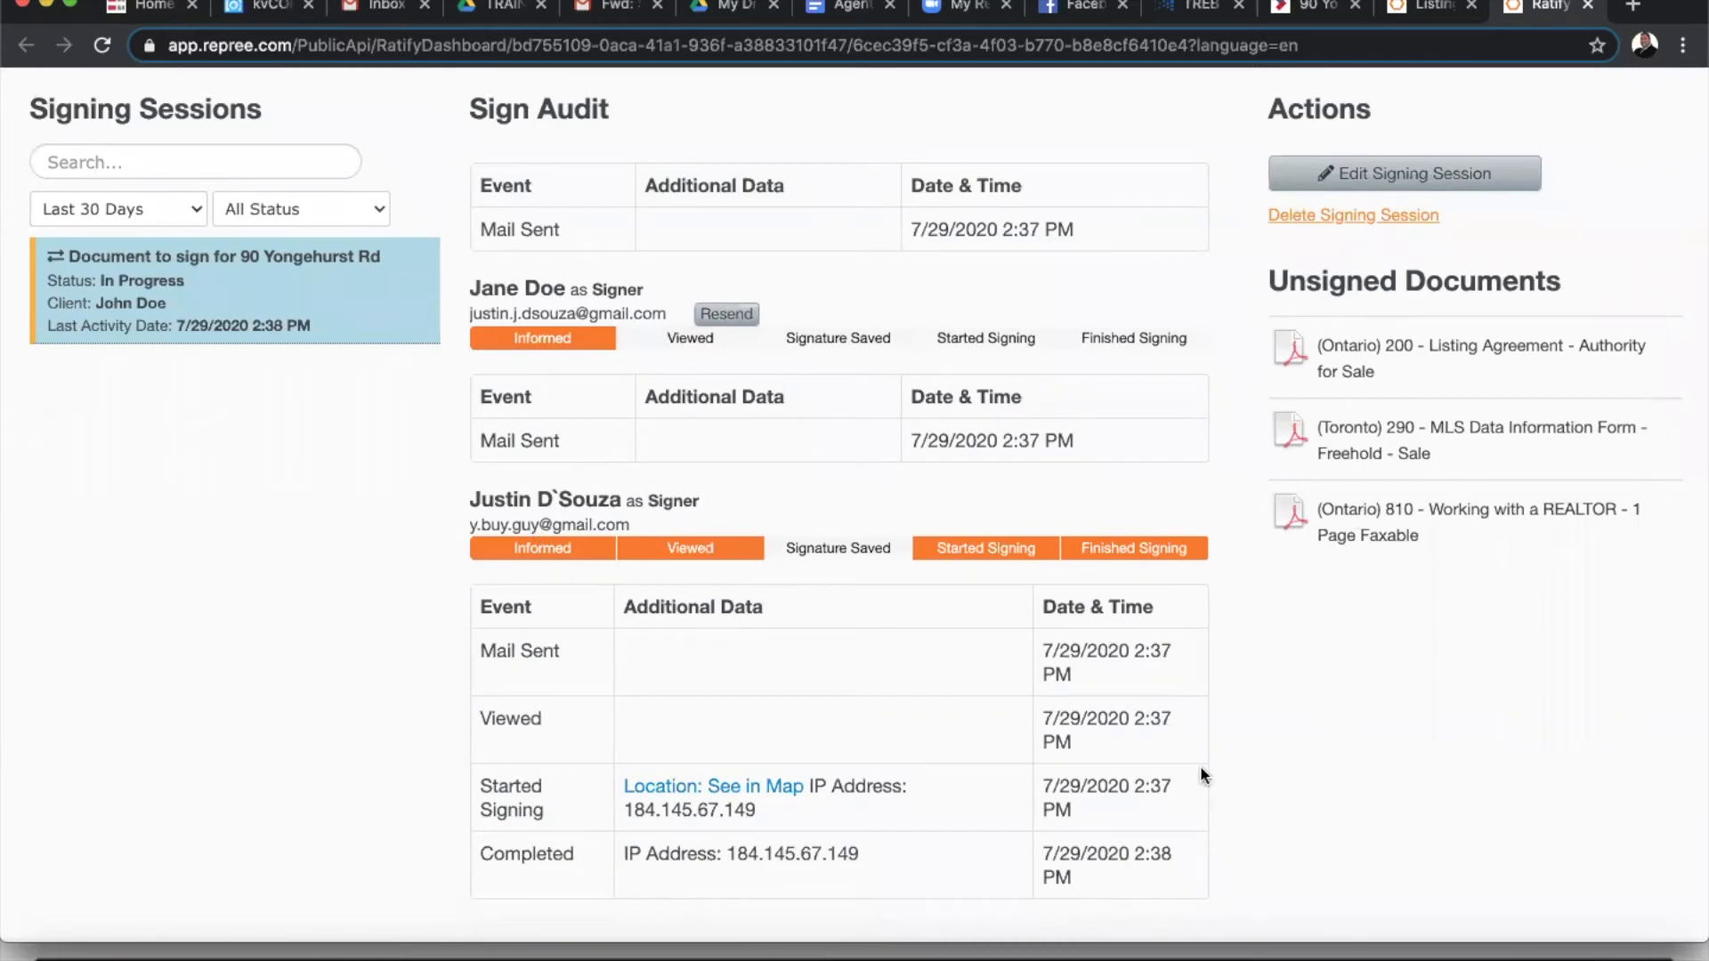
scroll(1195, 723, up, 3)
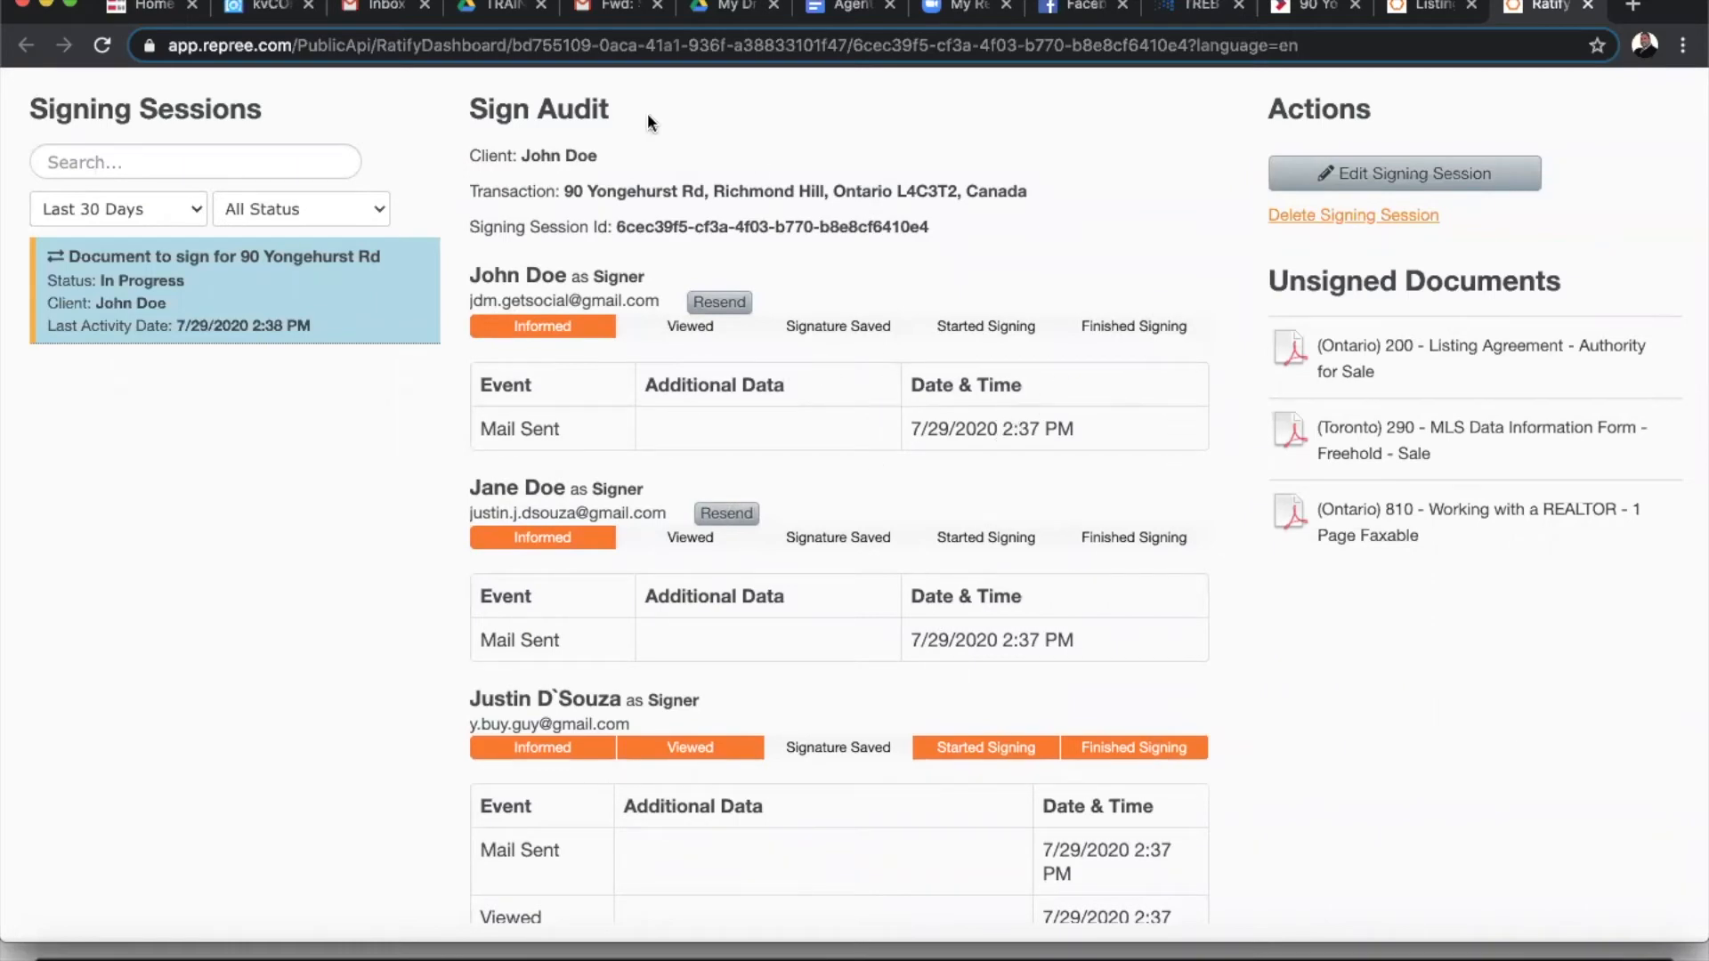
click(611, 8)
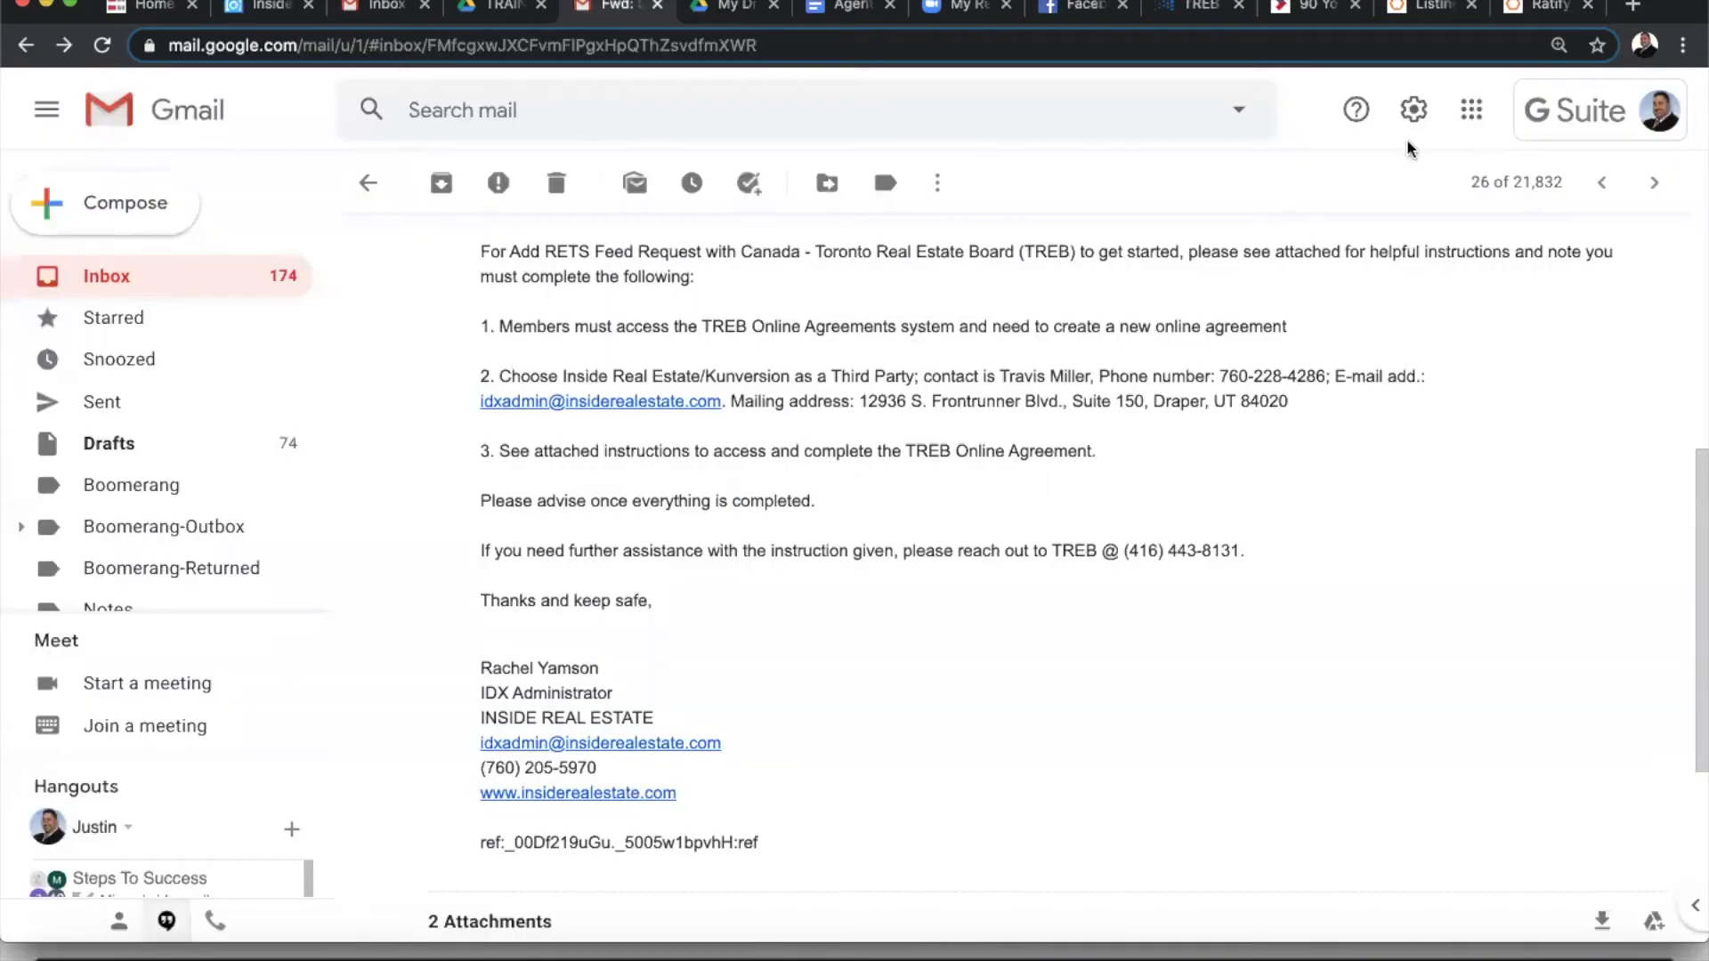
- Add the co-seller's Google account using its saved login and confirm the recovery details
click(1582, 132)
scroll(1487, 434, down, 1)
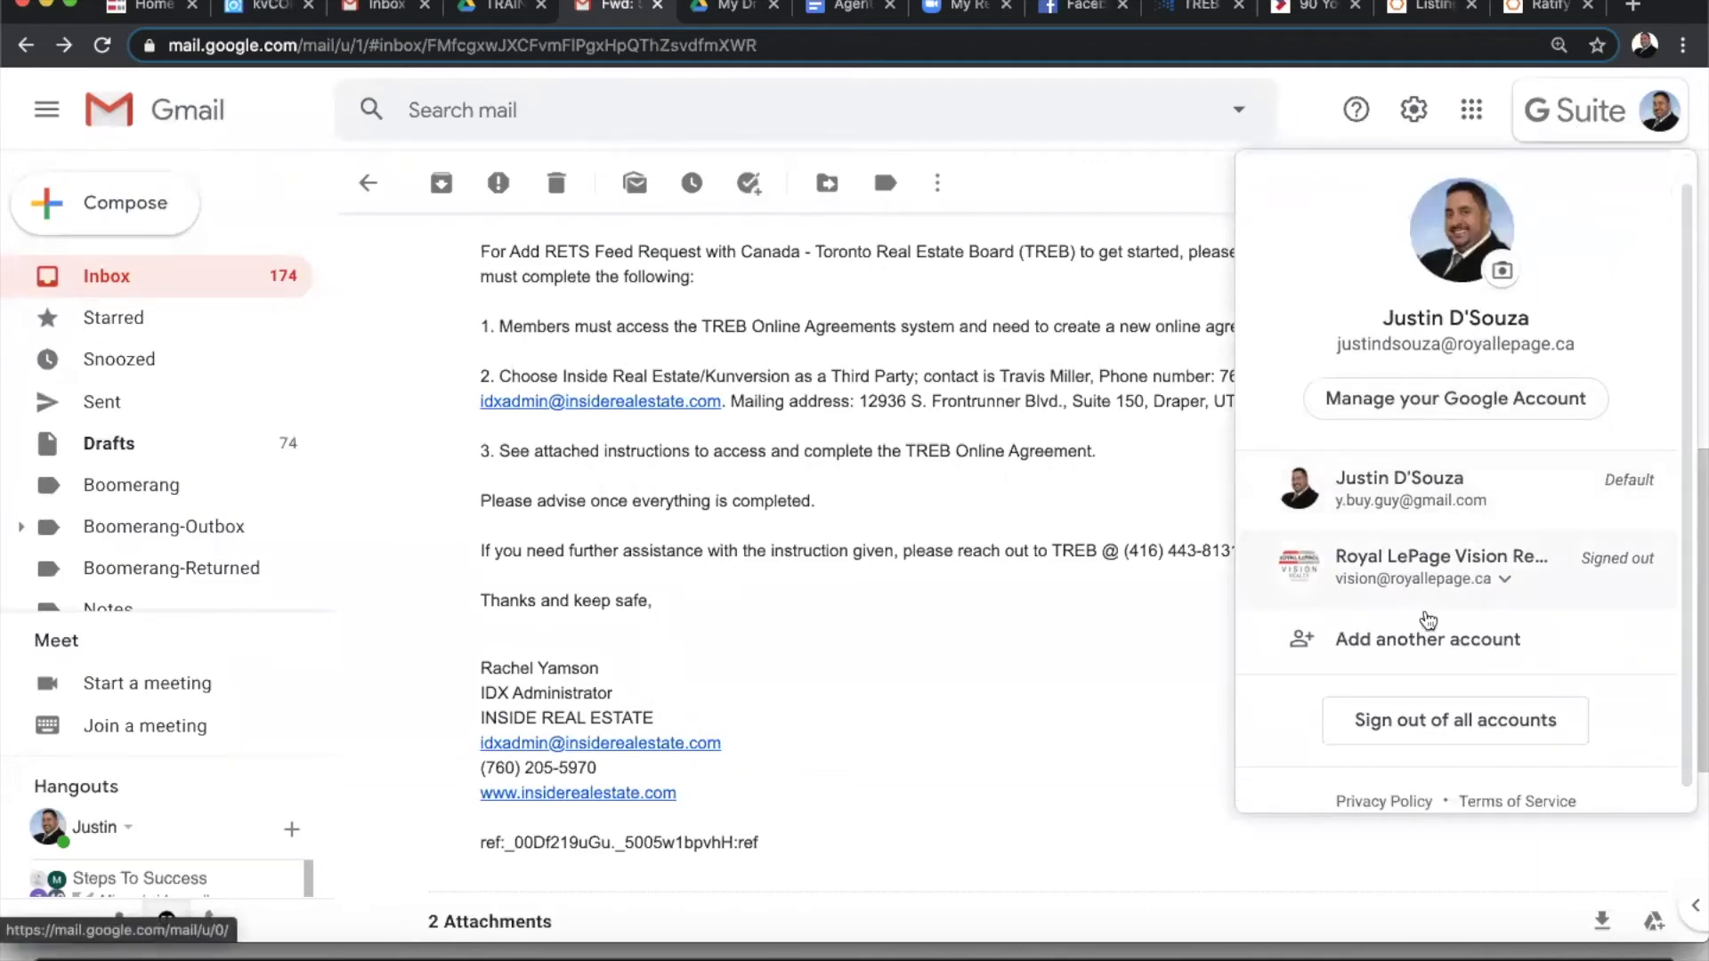
click(1408, 639)
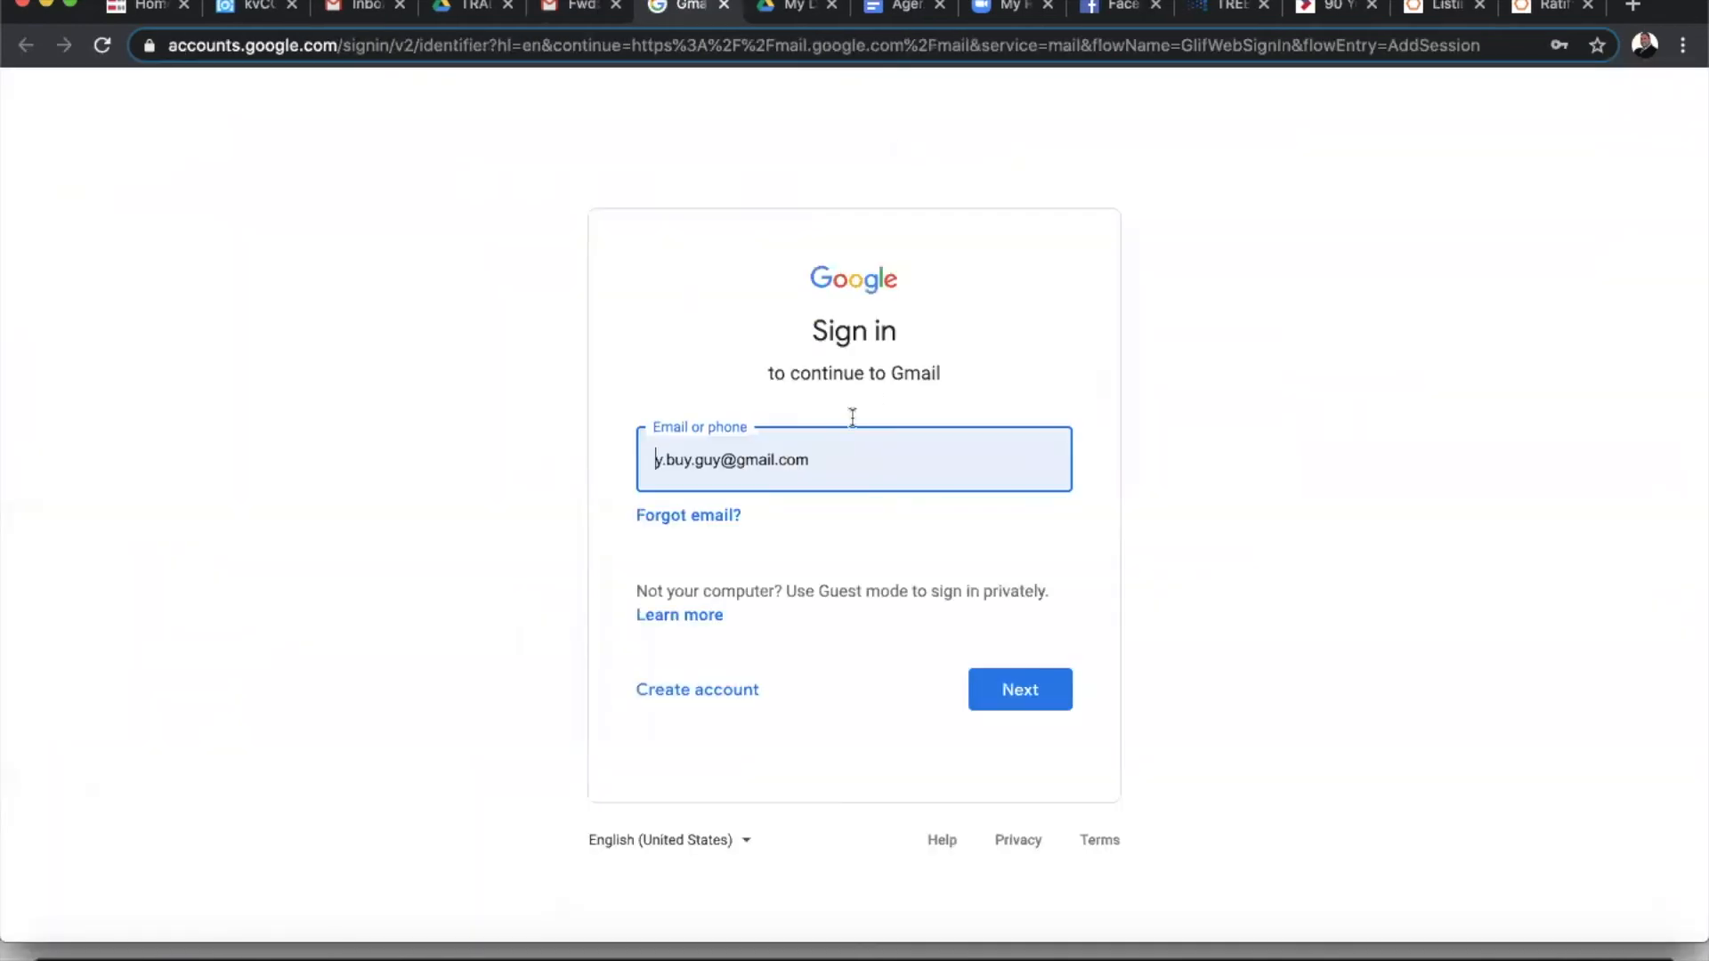
click(674, 447)
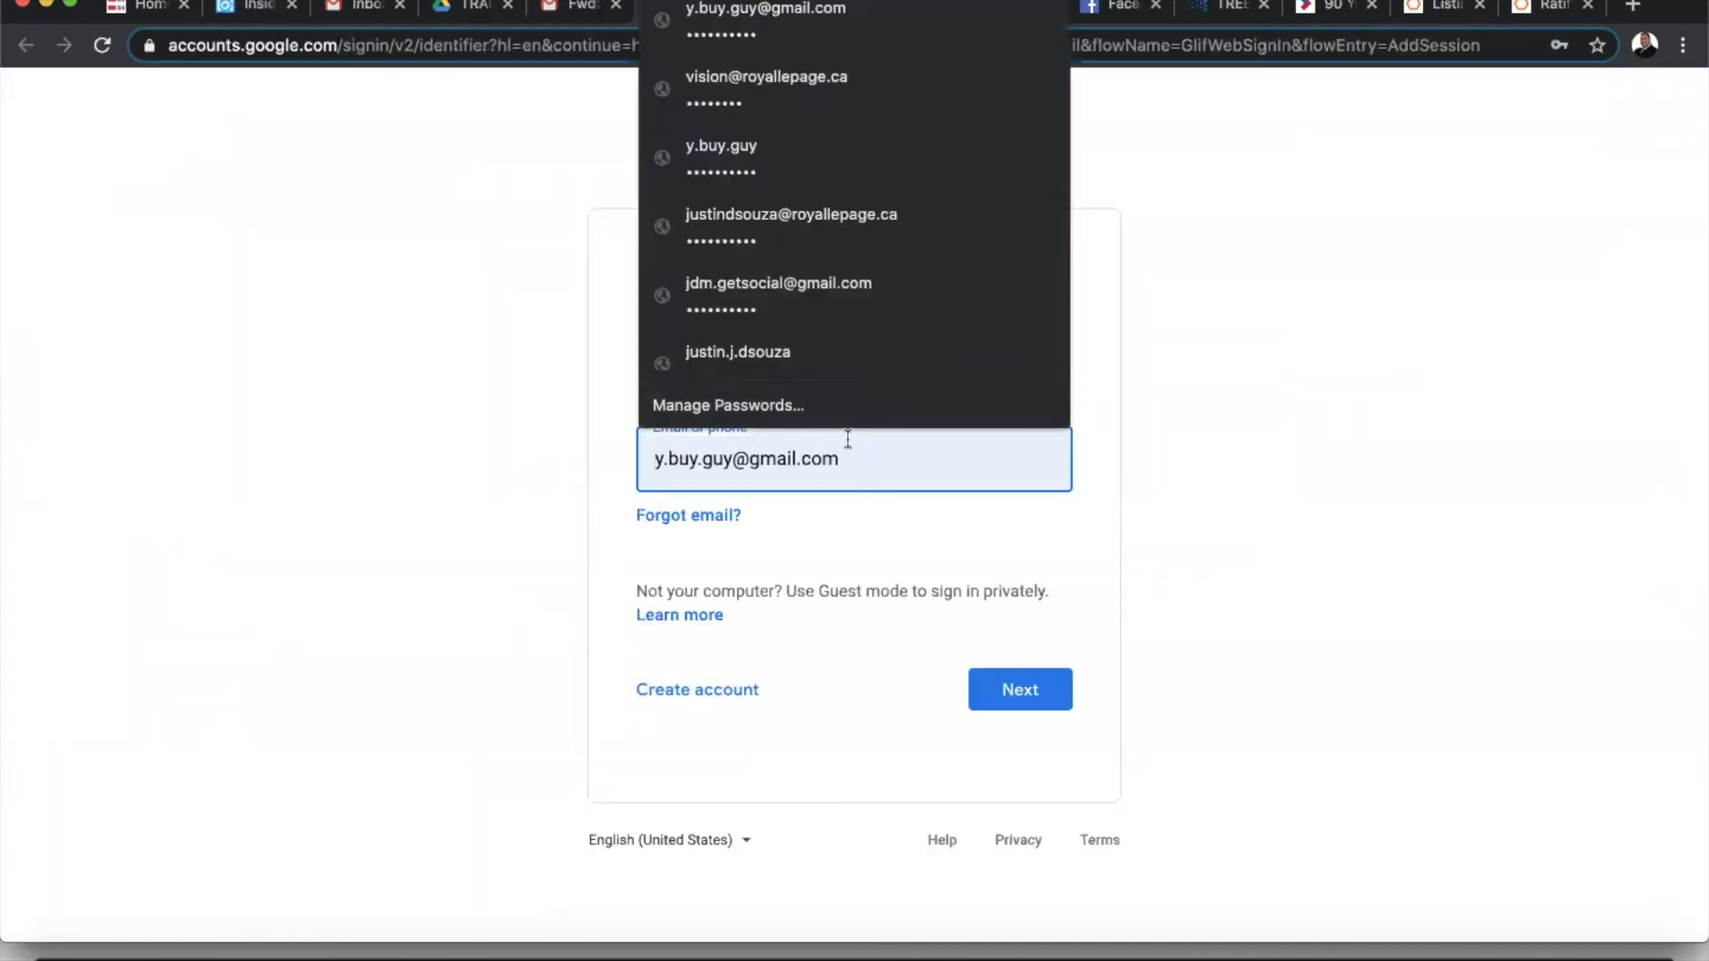
click(749, 361)
click(1025, 685)
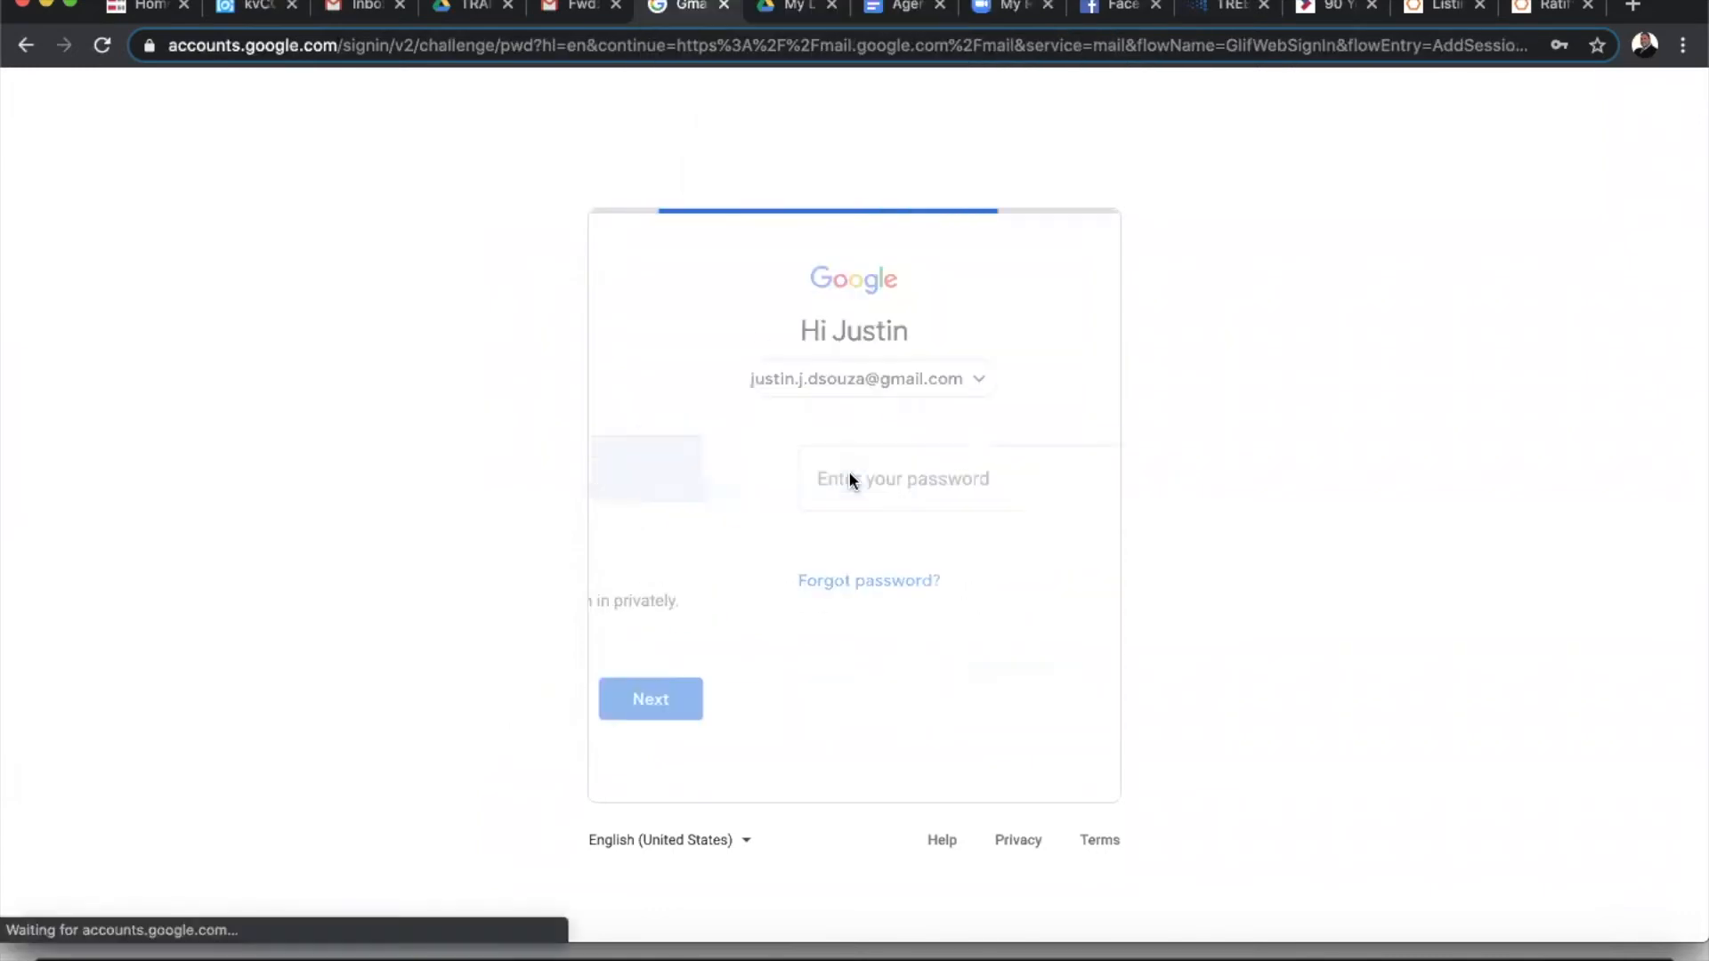
click(1031, 587)
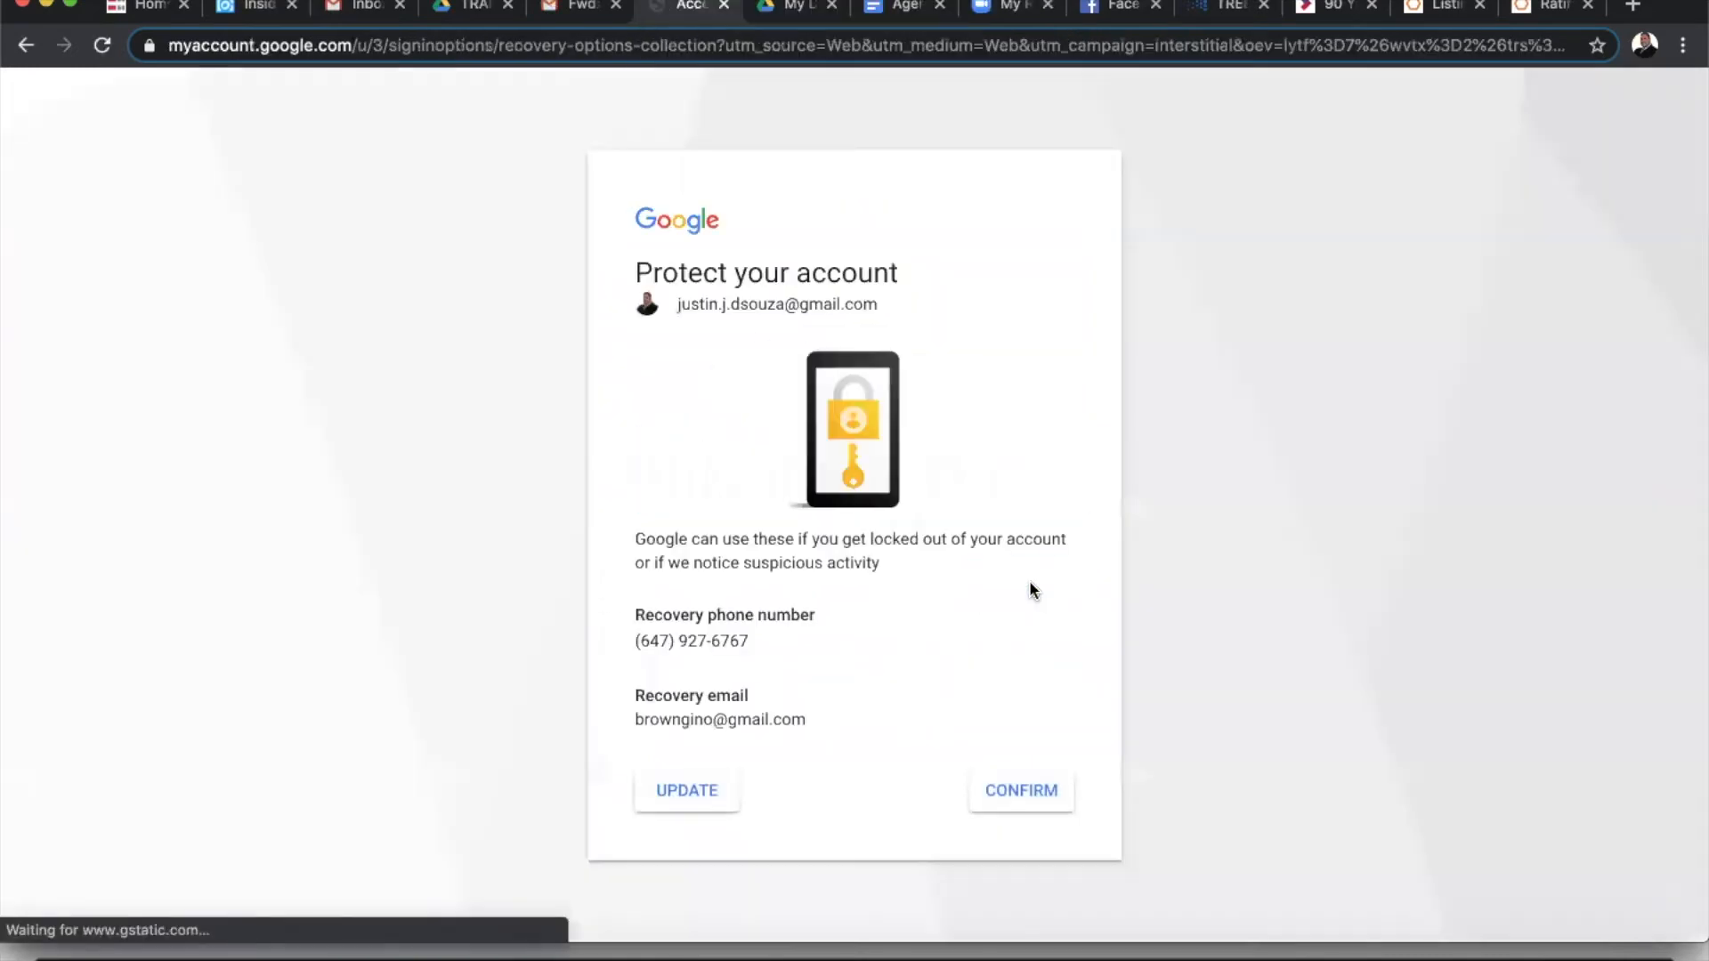
click(1009, 787)
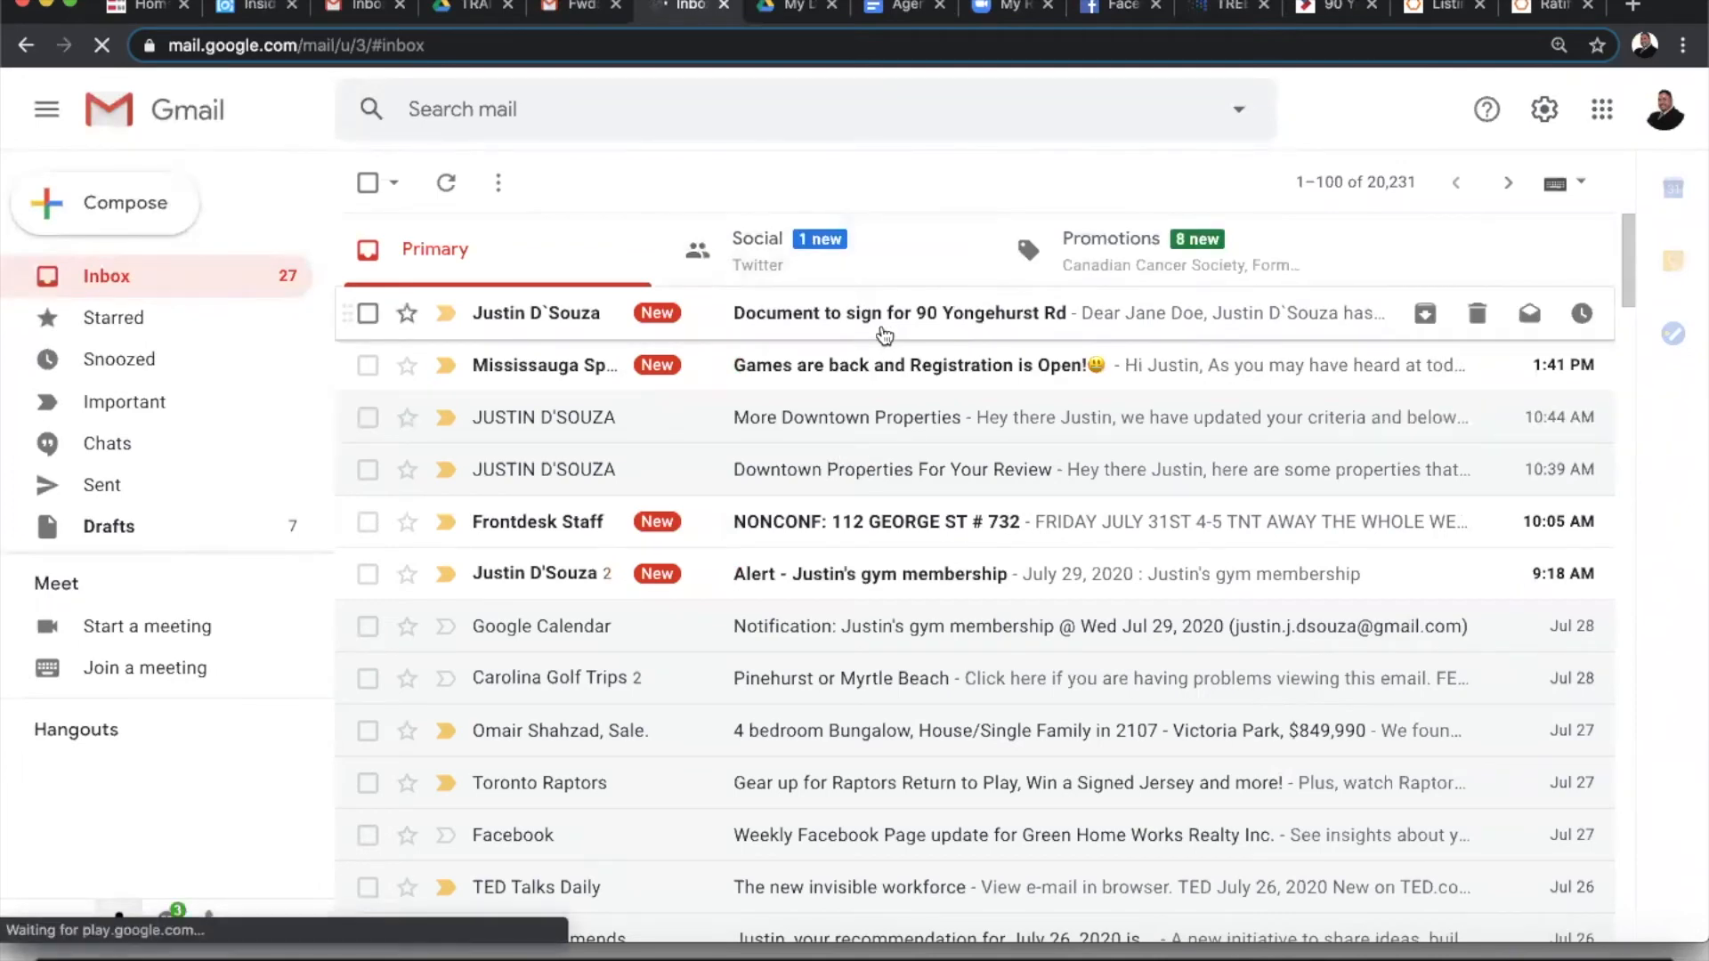
click(877, 316)
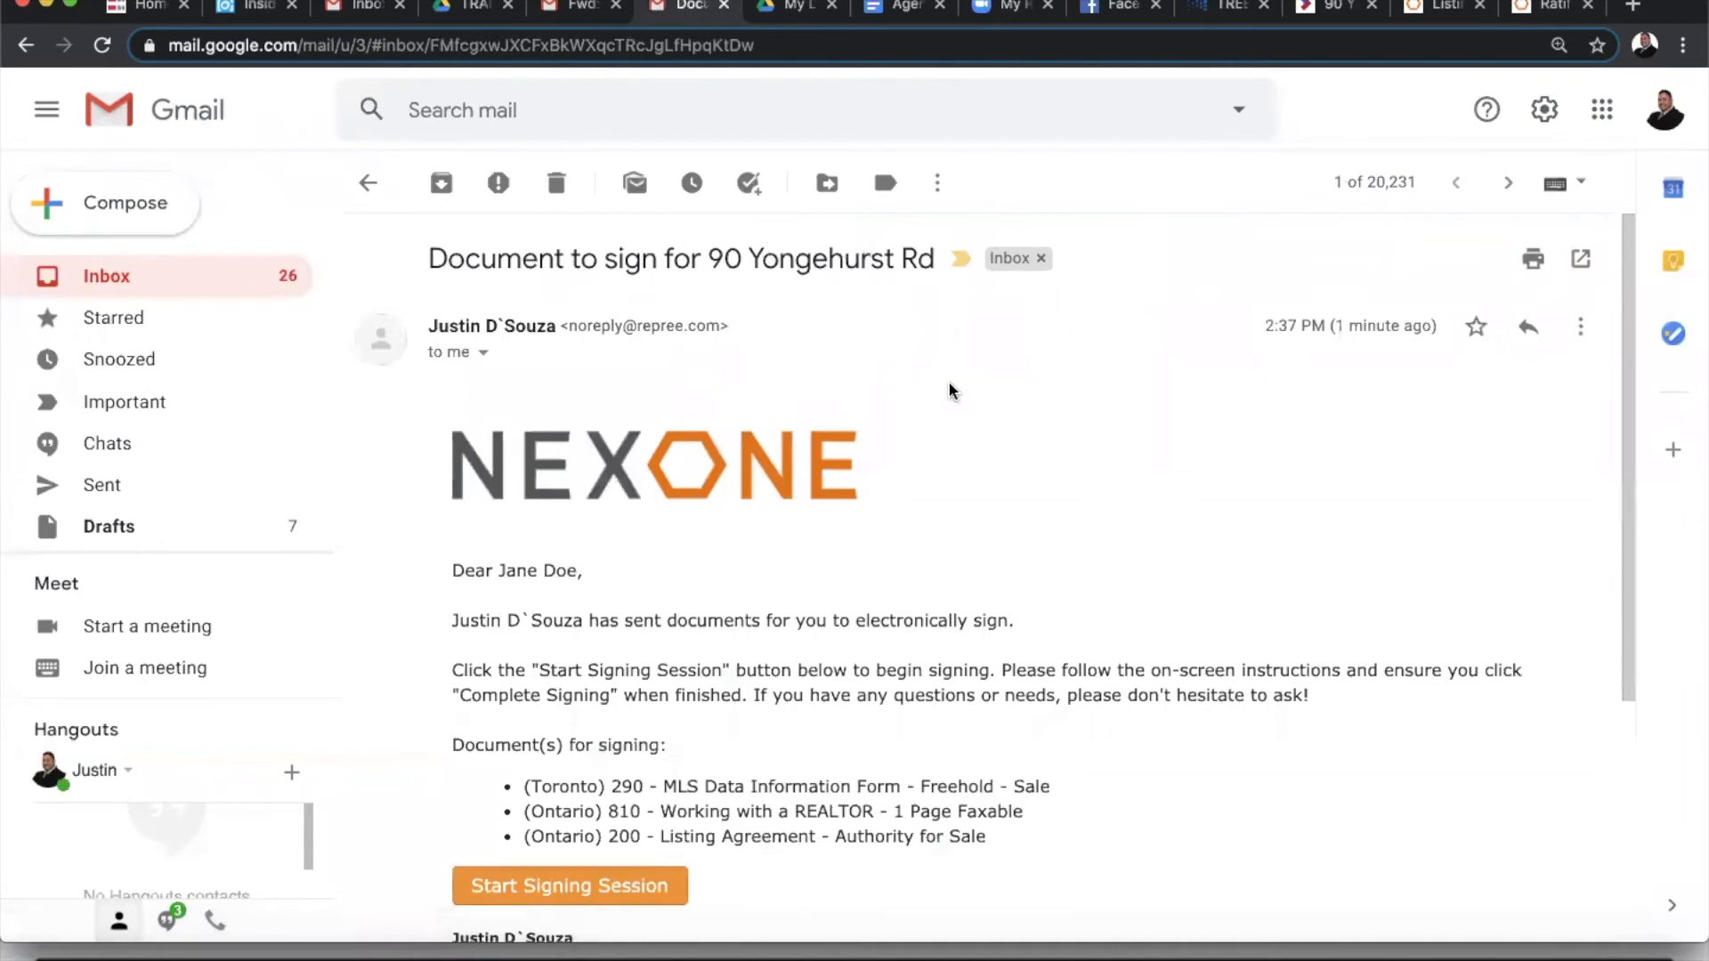
scroll(946, 404, down, 2)
scroll(946, 404, down, 4)
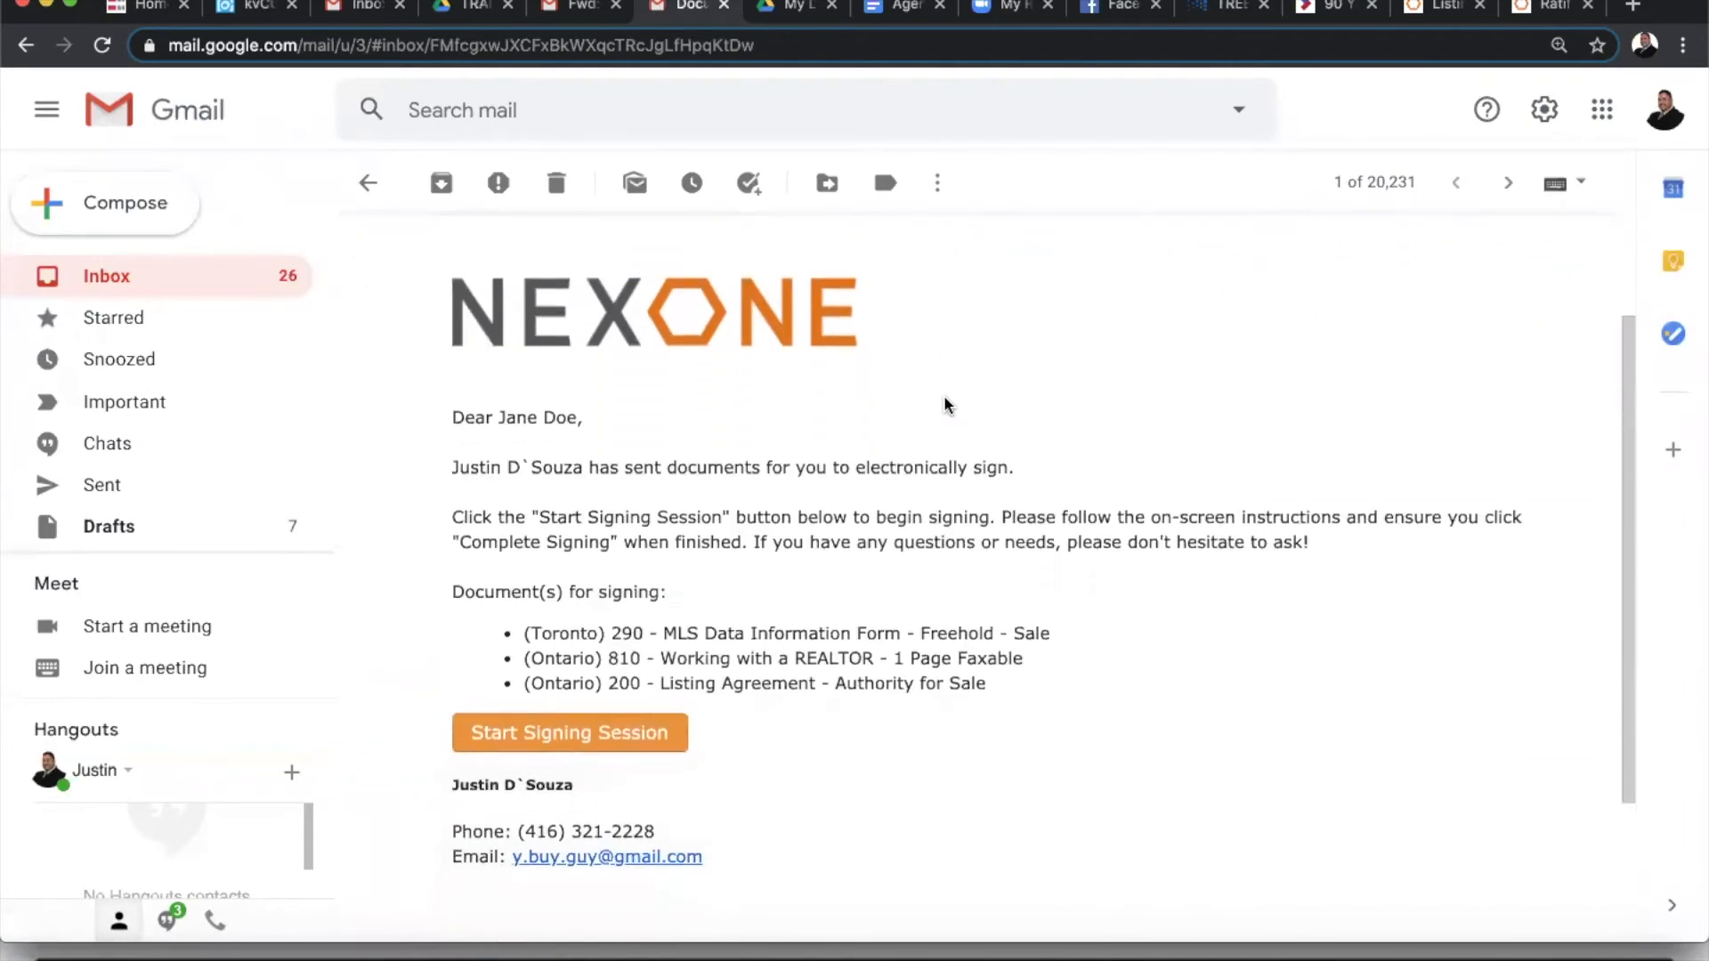
scroll(946, 404, up, 4)
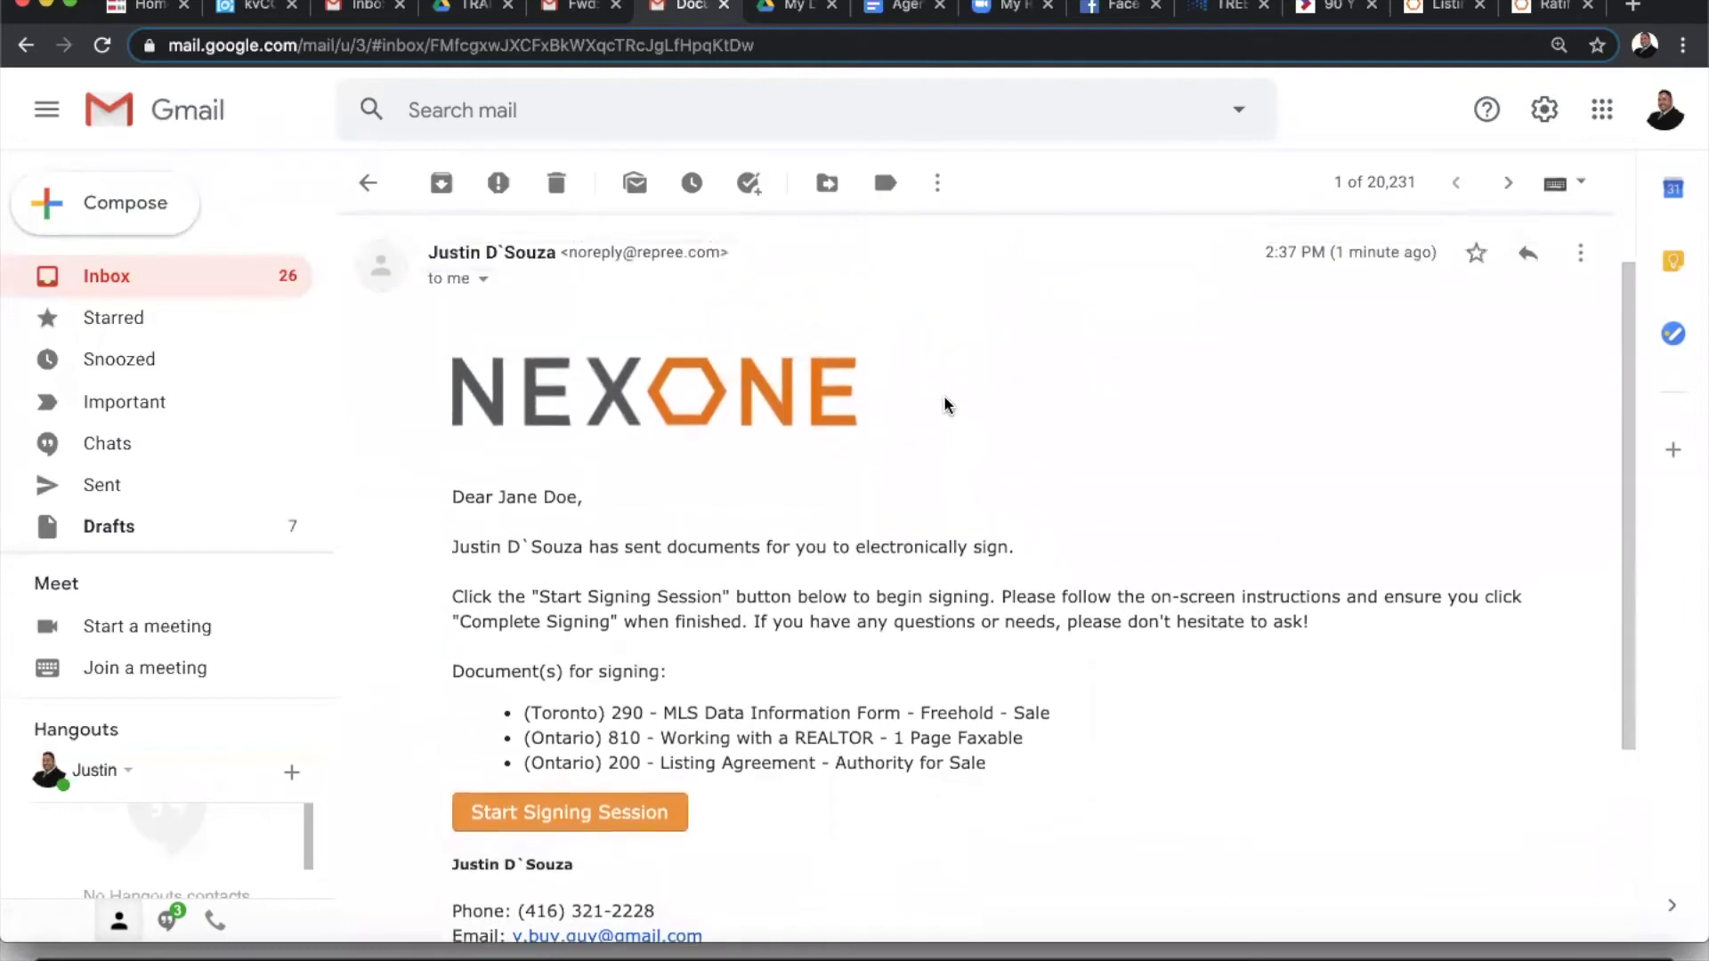
scroll(946, 404, down, 2)
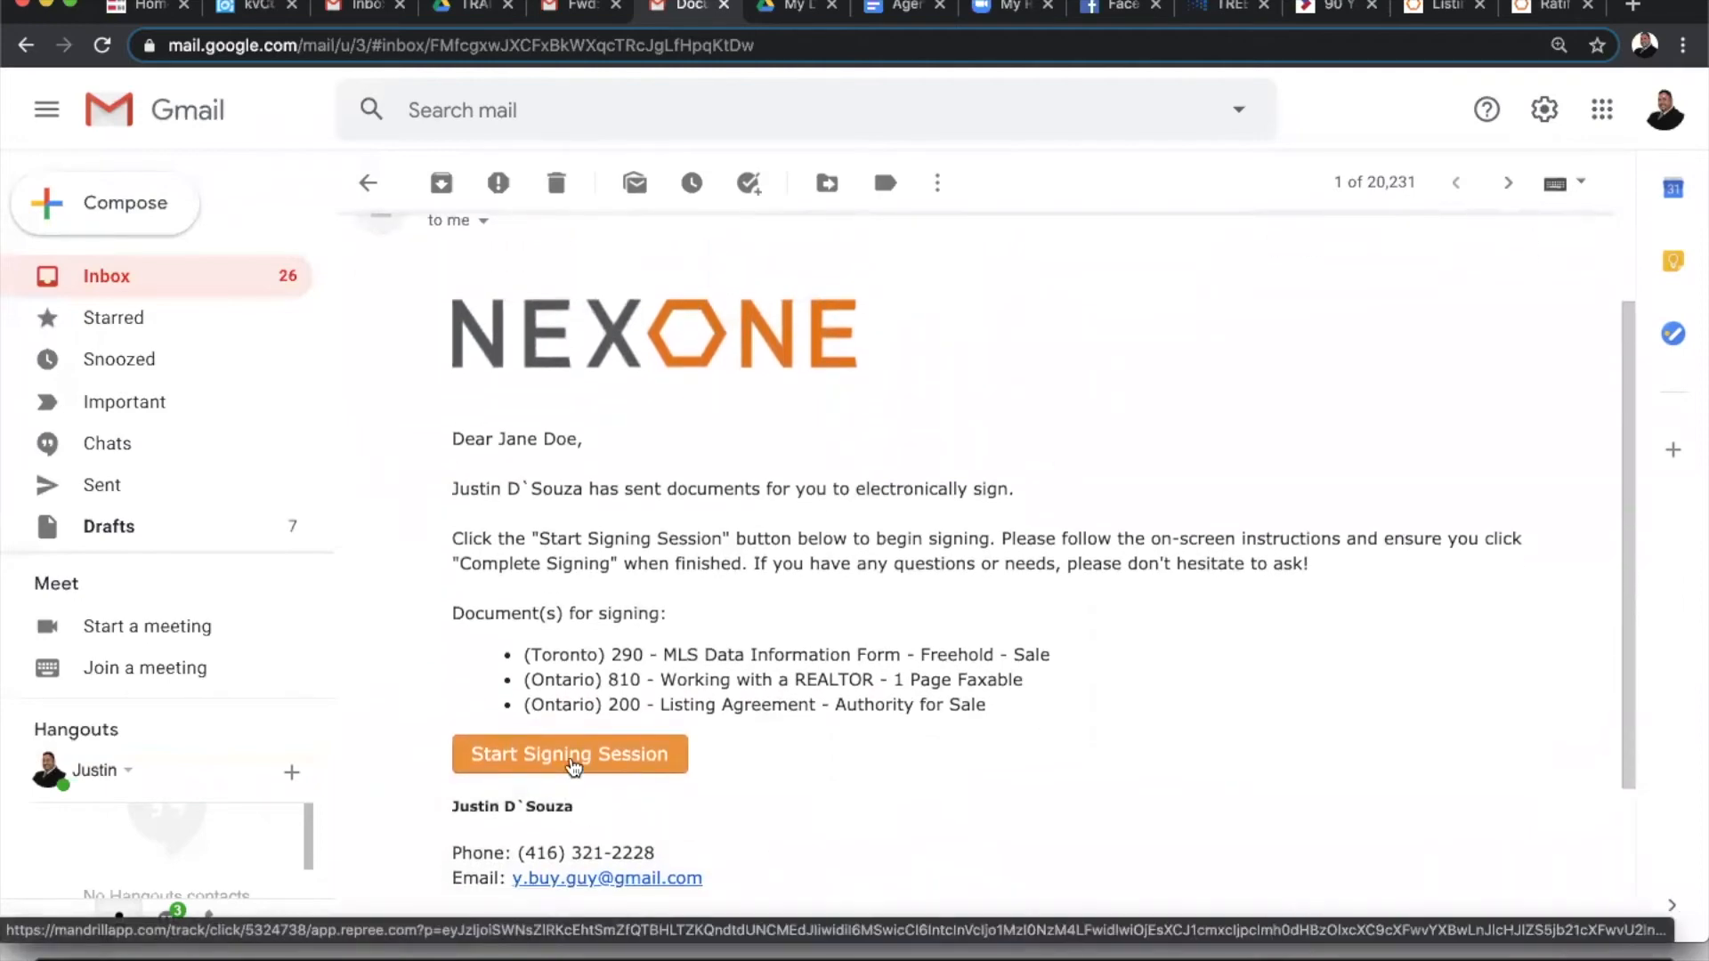
click(571, 759)
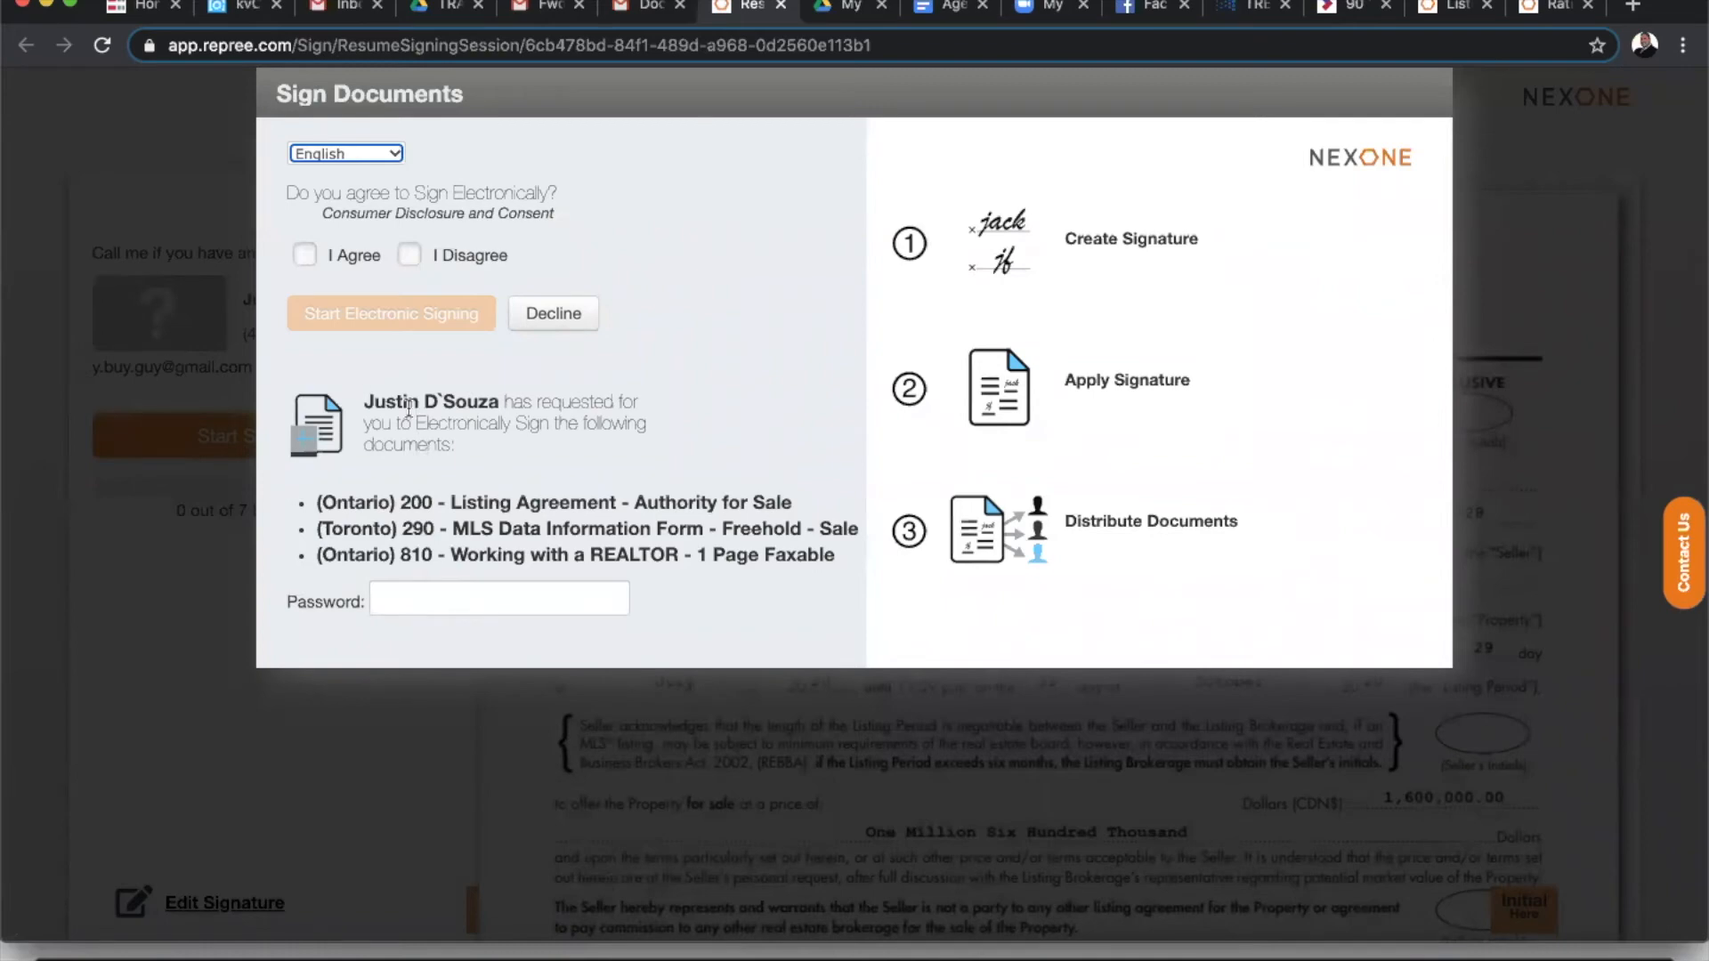
- Agree to e-sign, enter the session password, and start electronic signing
click(304, 256)
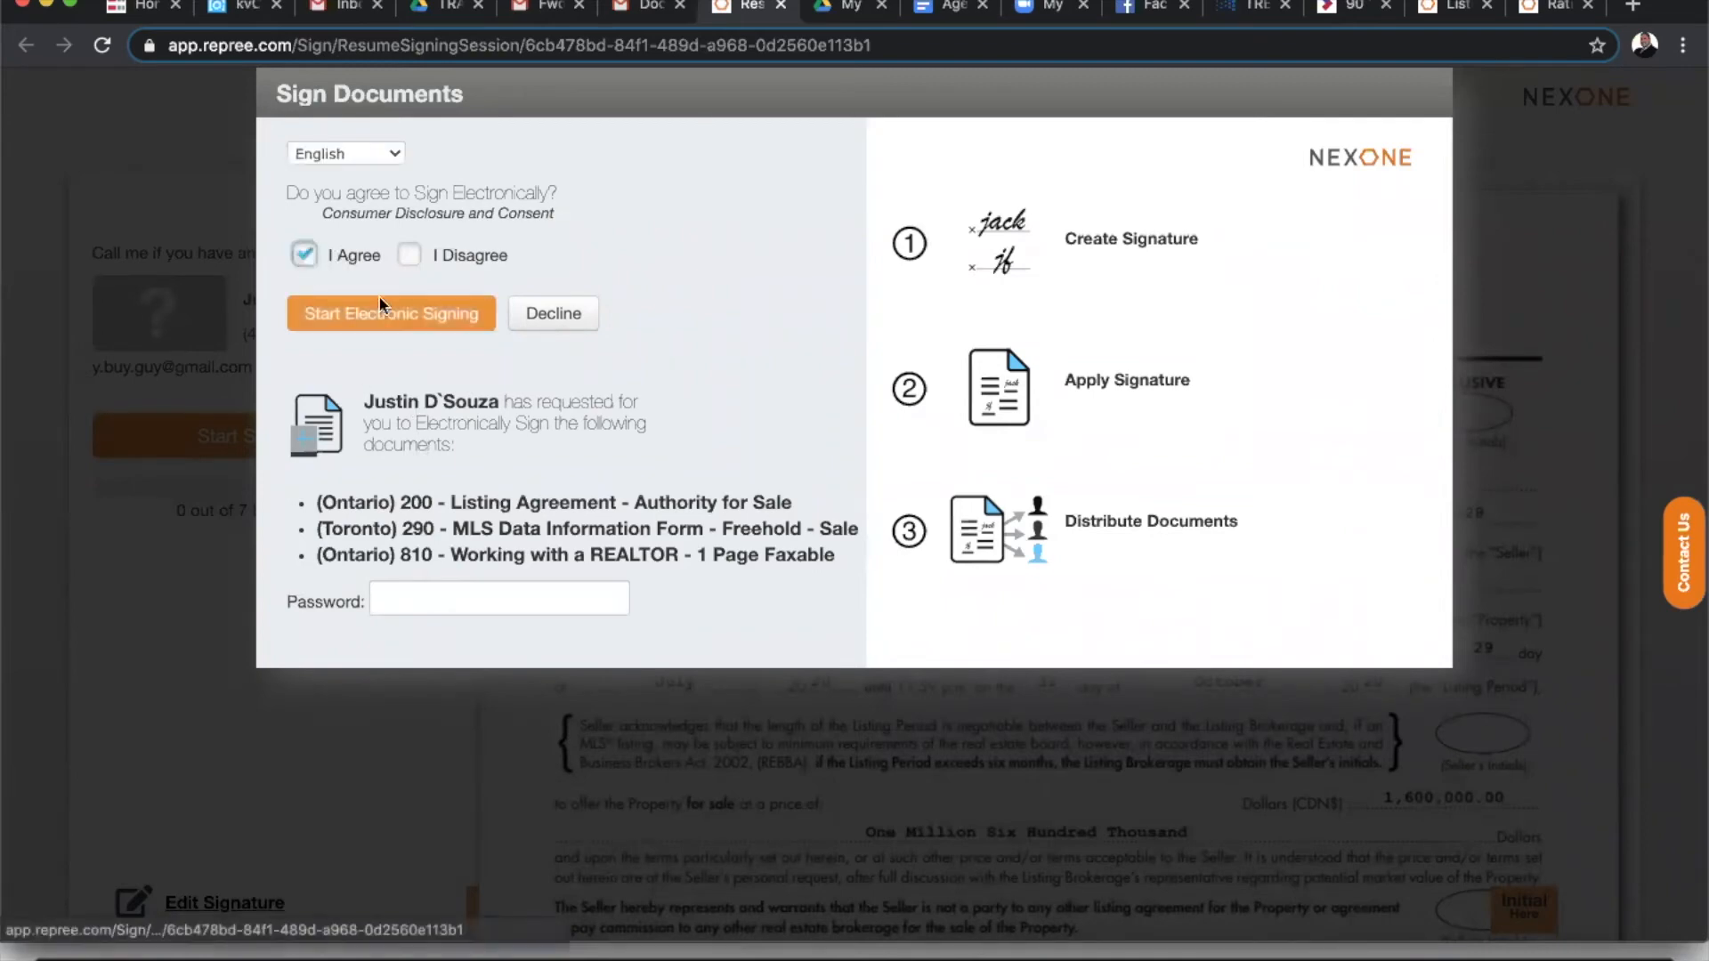
click(385, 327)
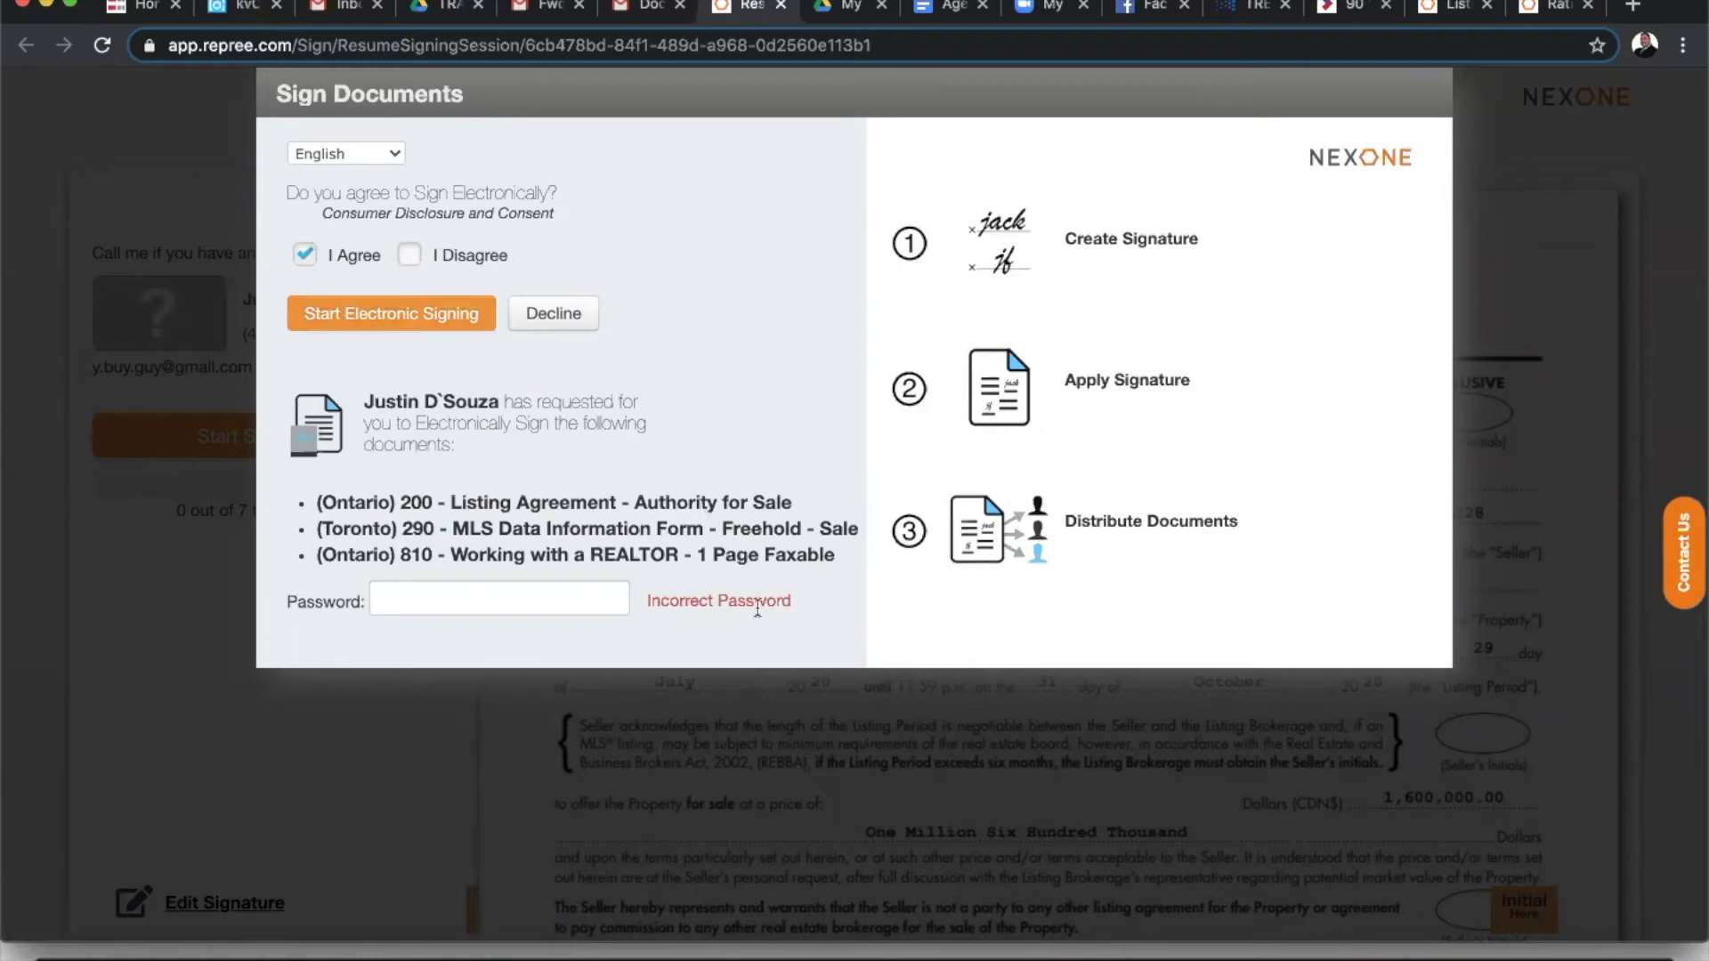
click(496, 605)
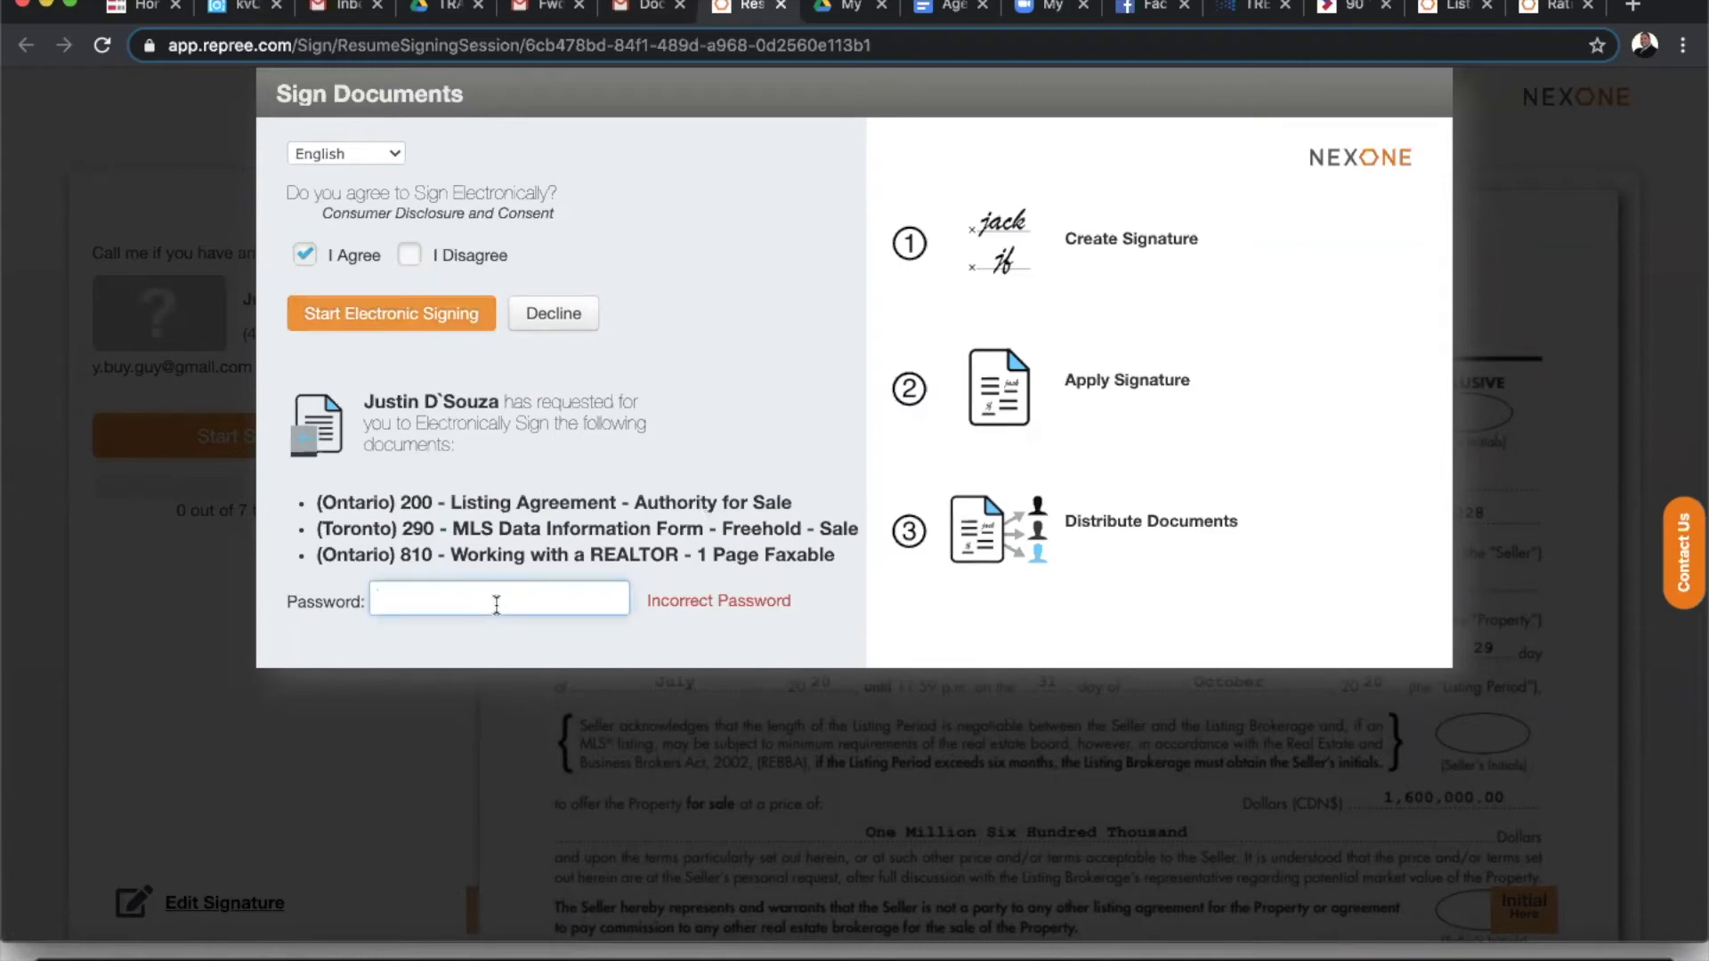
text(p••)
click(379, 318)
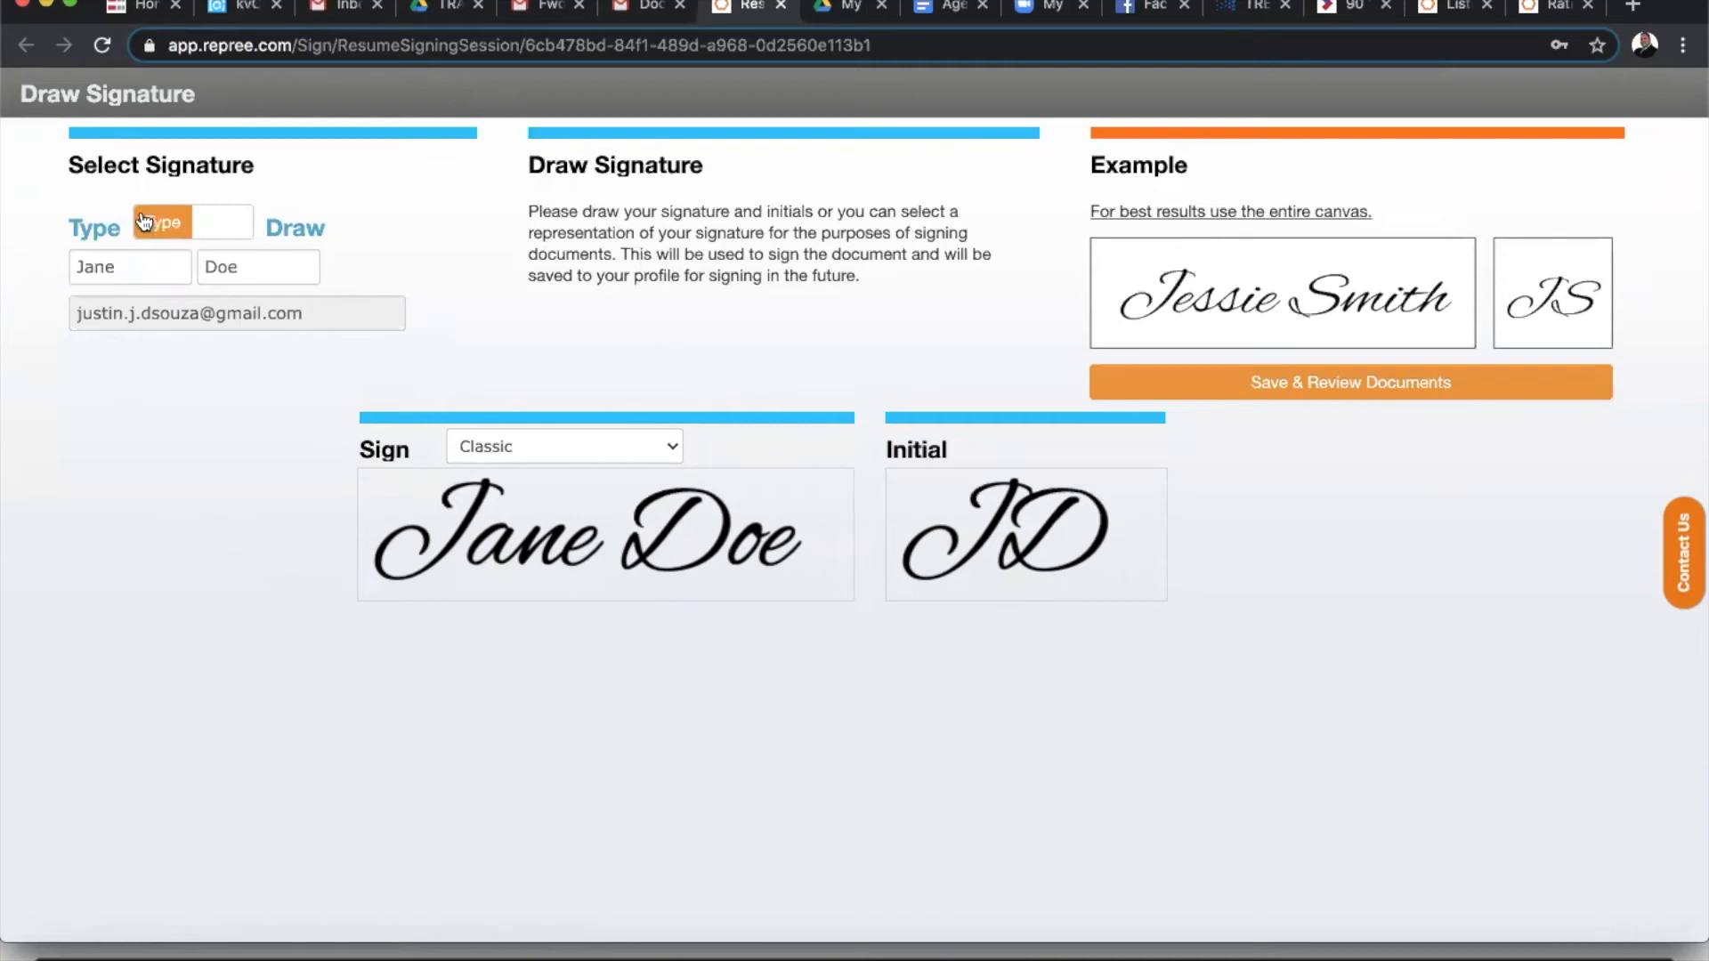
- Adopt the Fluid style for signature and initials and save to open the Listing Agreement
click(583, 457)
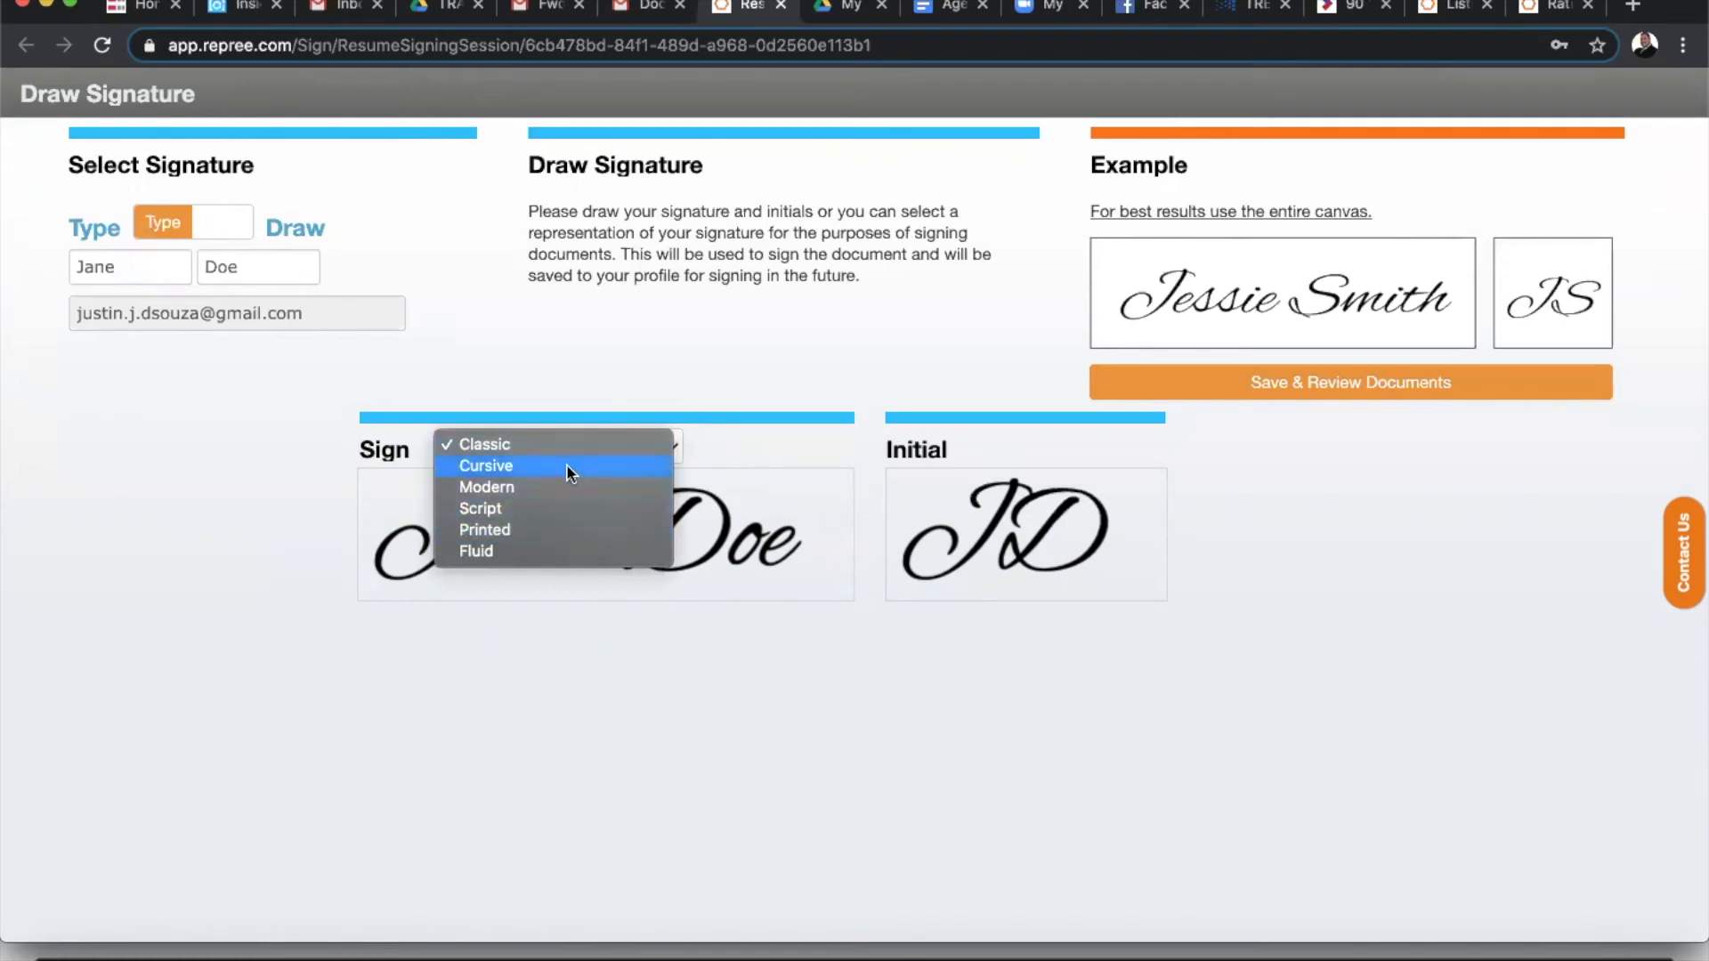
click(553, 558)
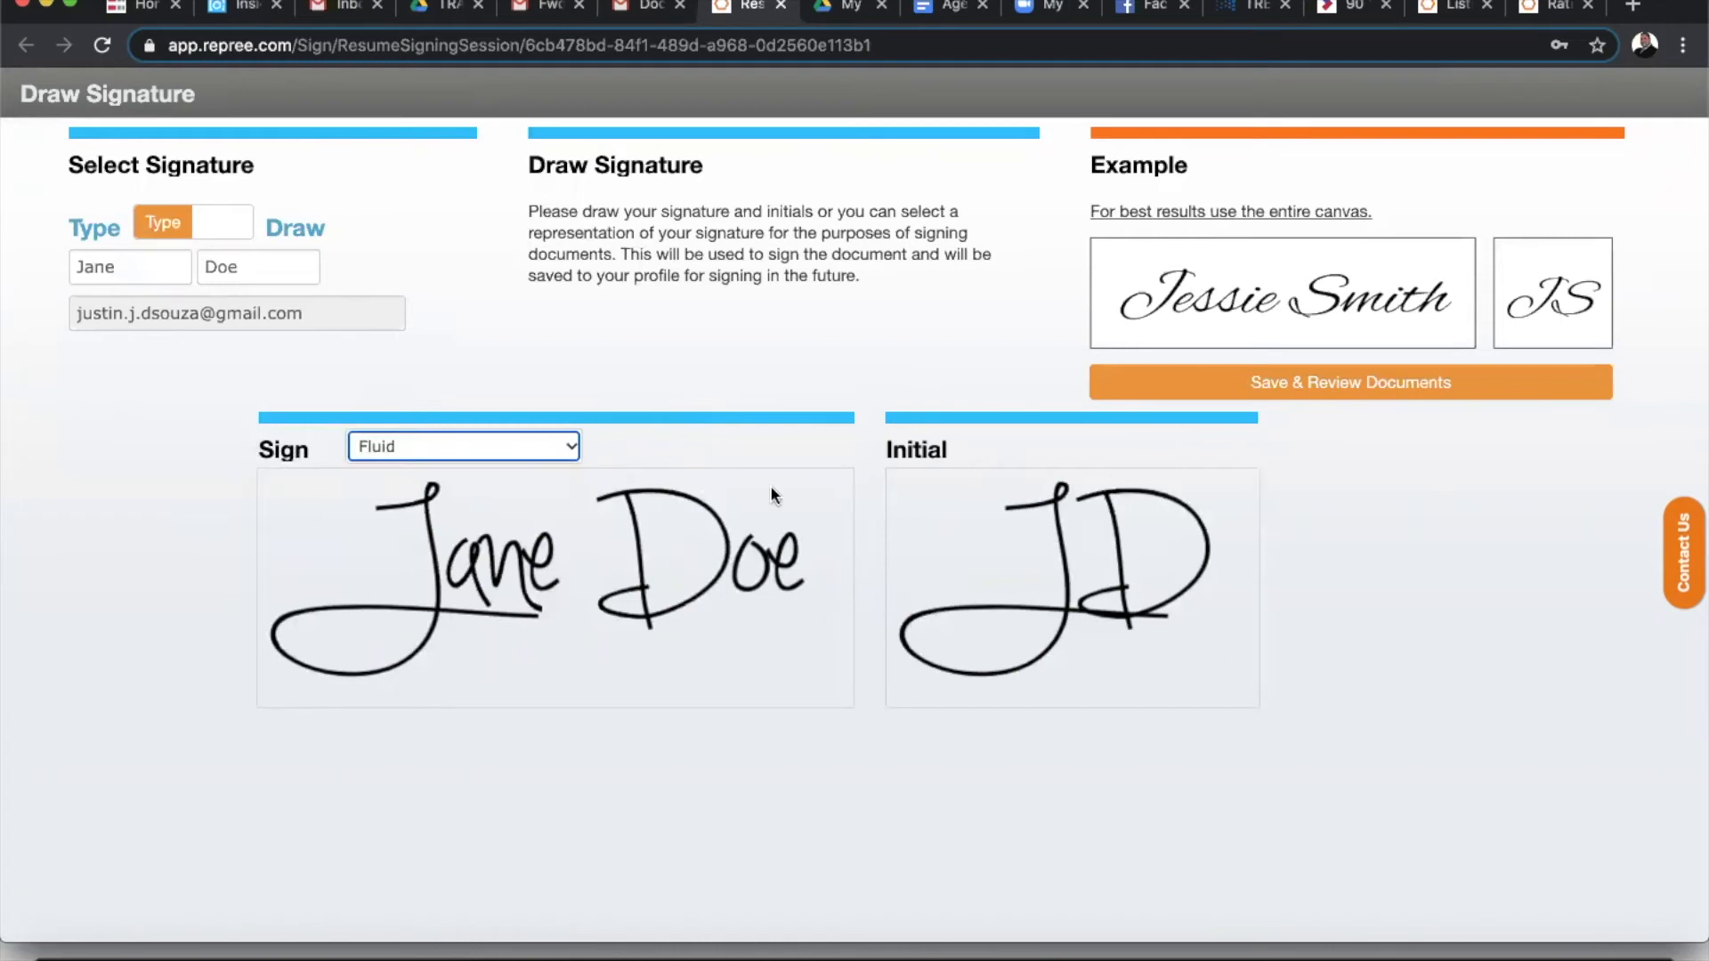
click(1347, 391)
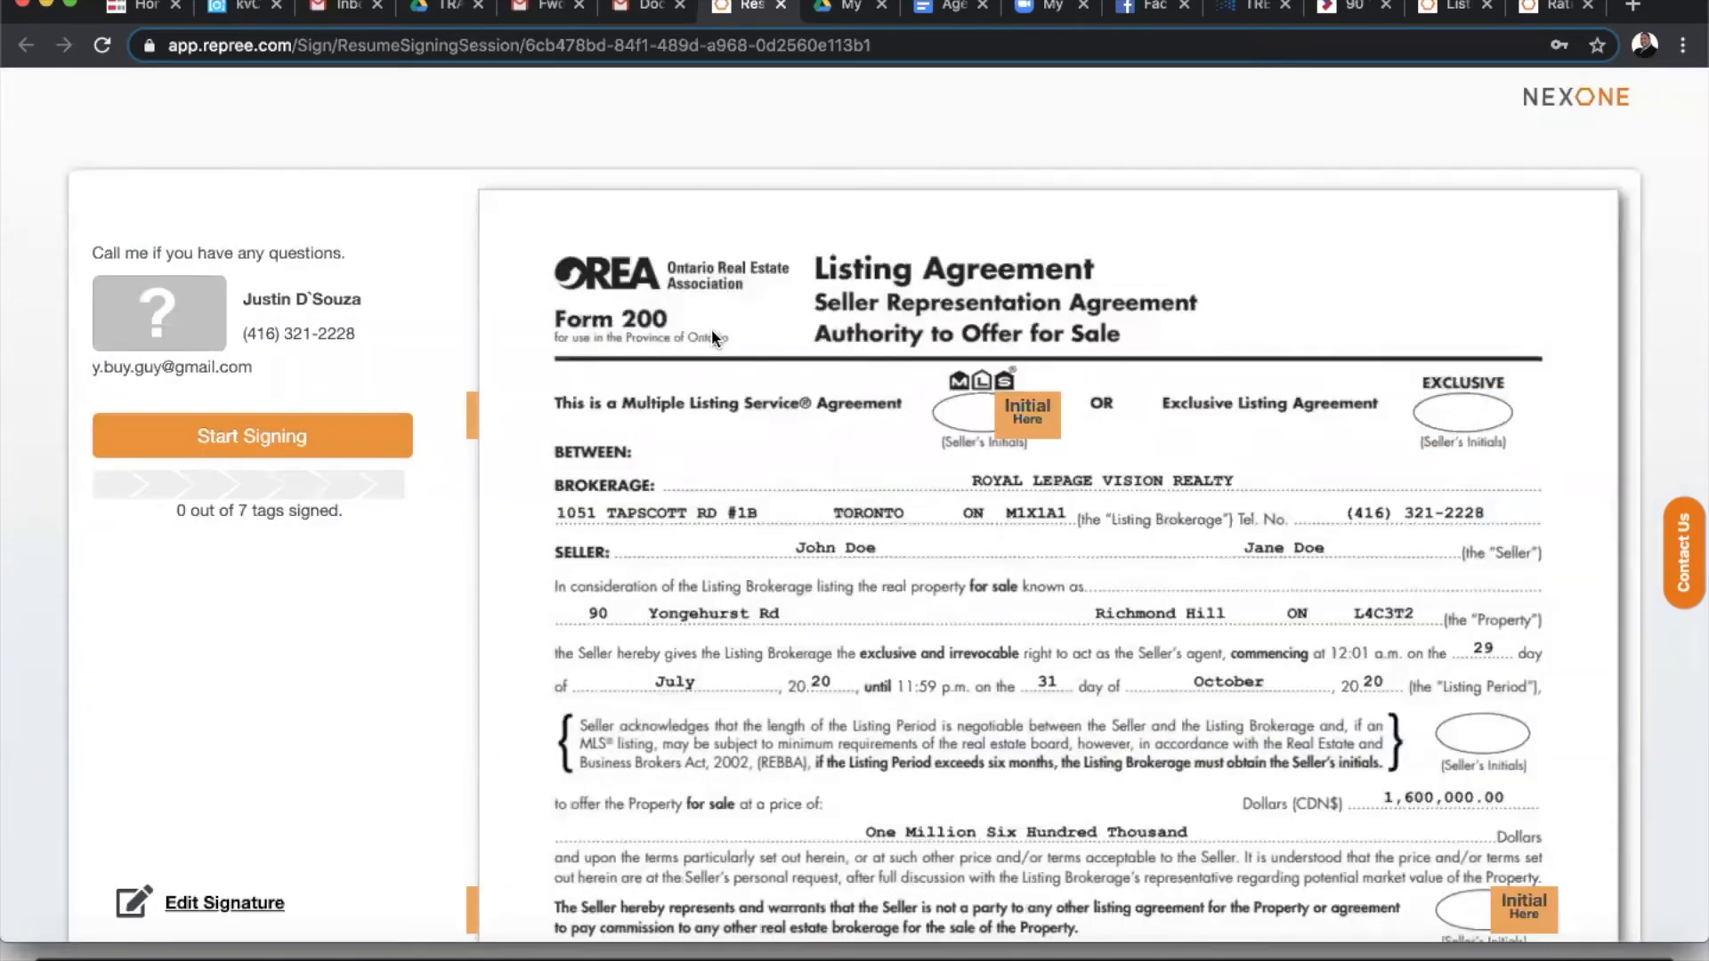
- Initial the five seller initials tags on pages 1–3 of the Listing Agreement
click(288, 422)
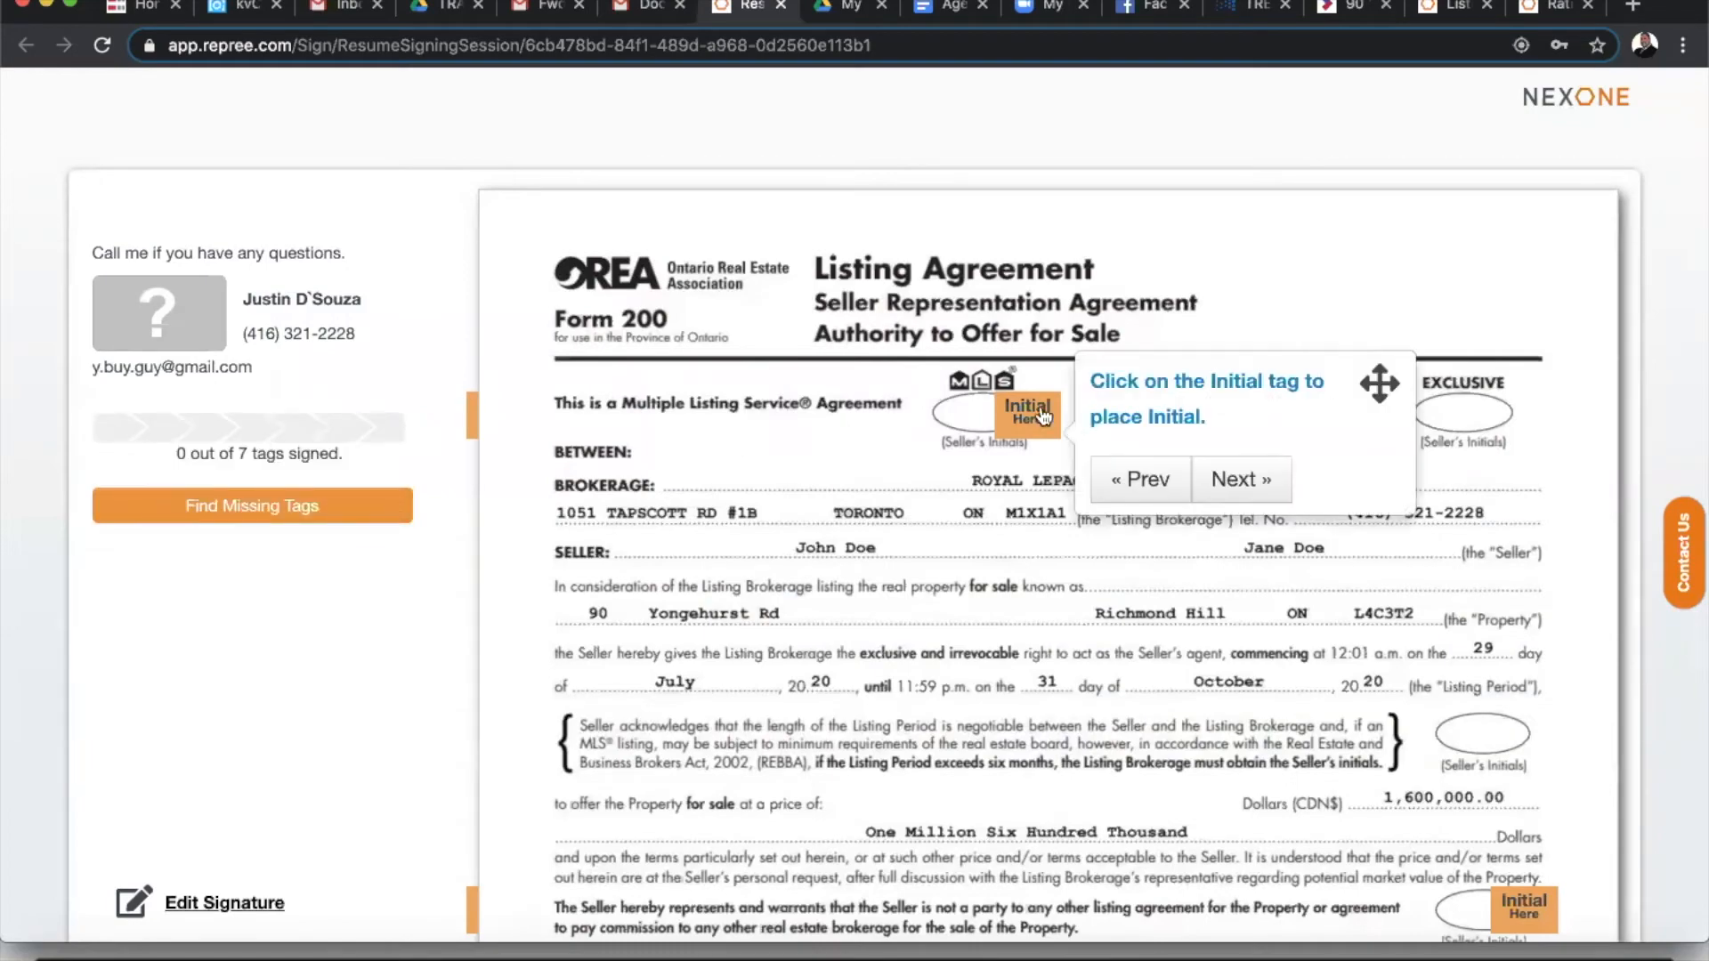
click(1056, 420)
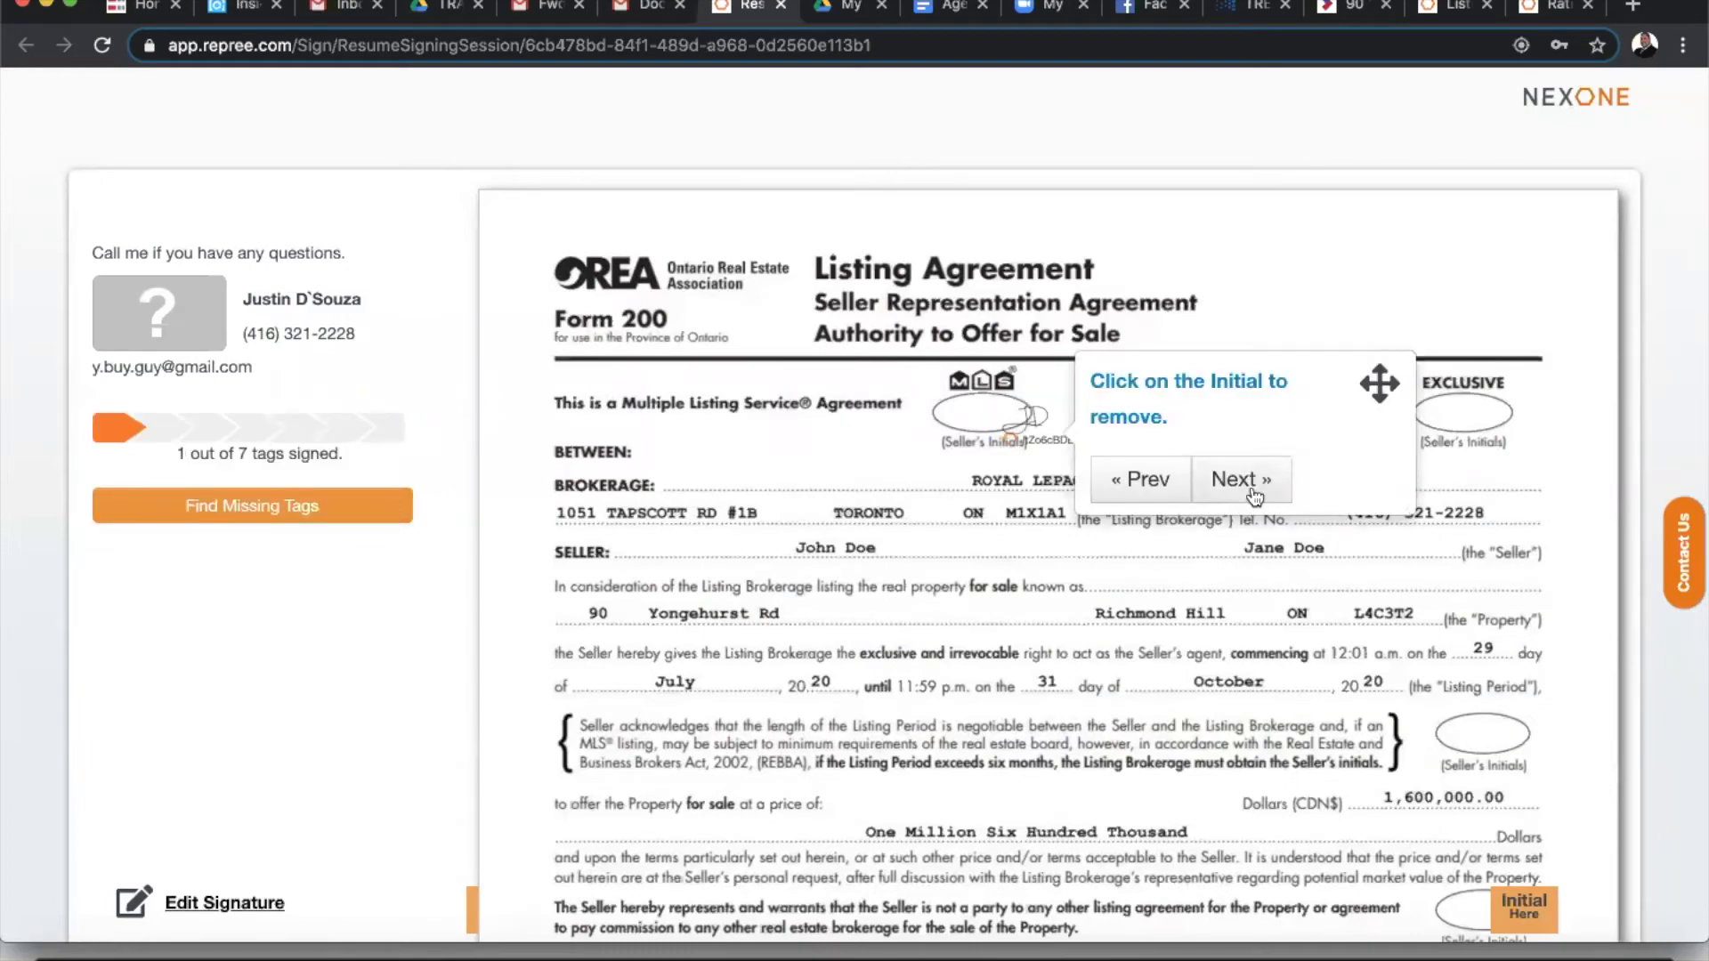
click(1250, 496)
click(1520, 527)
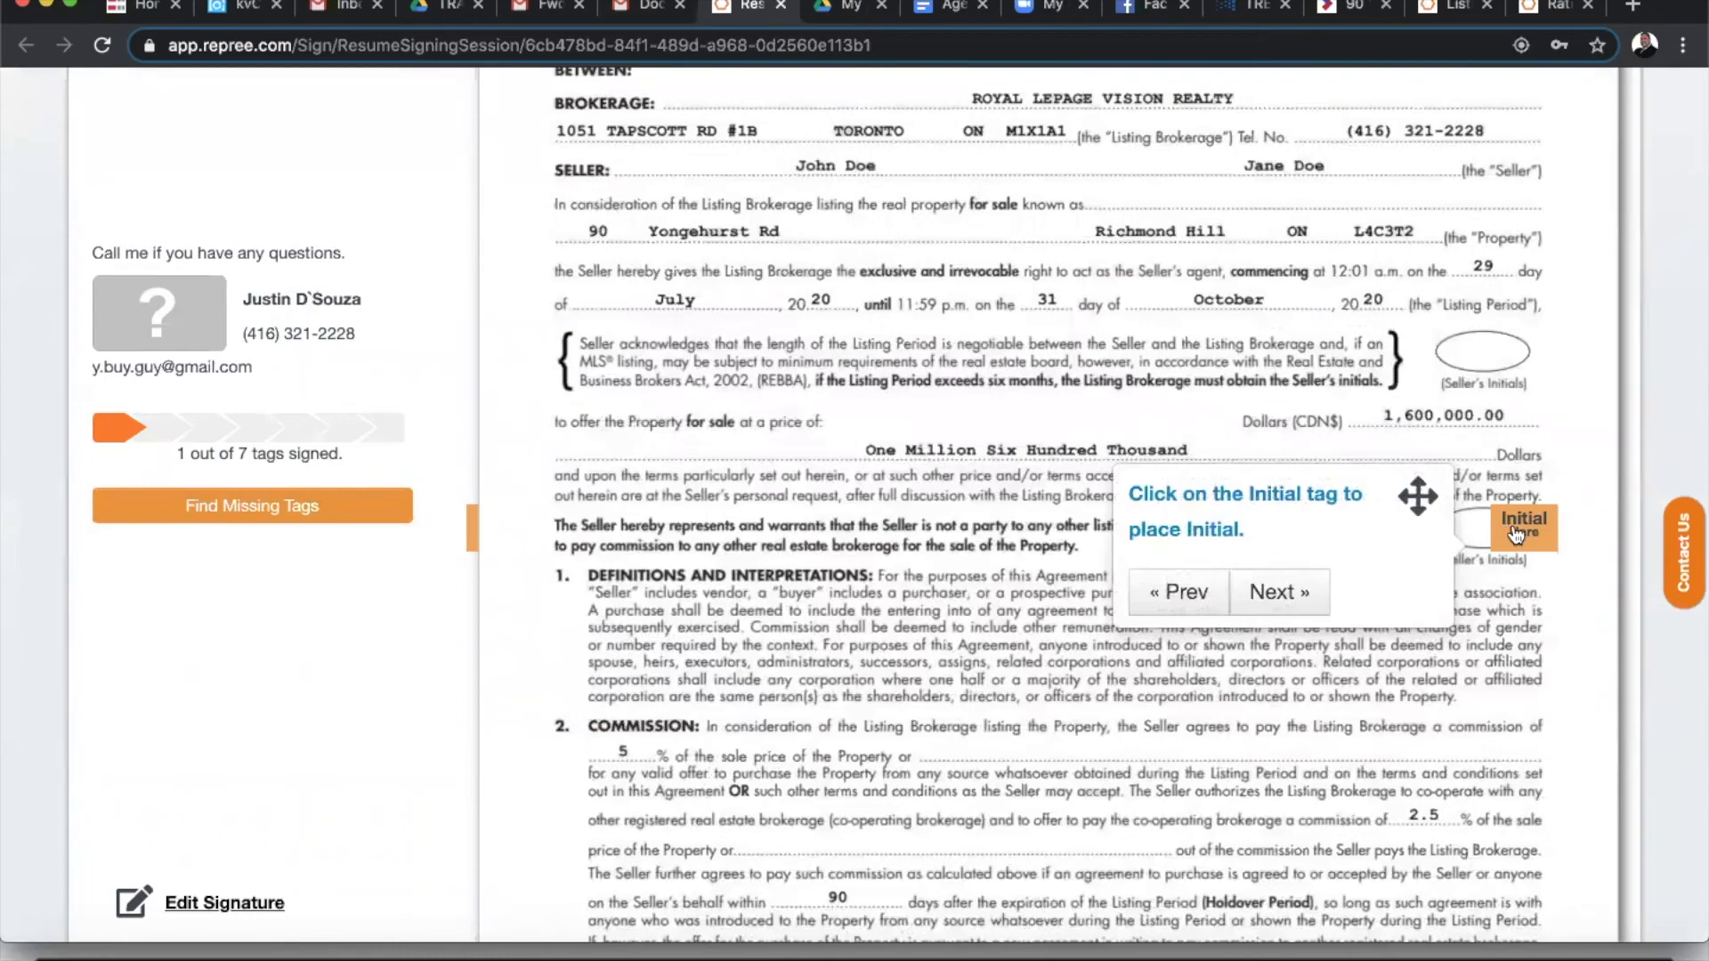
click(1286, 593)
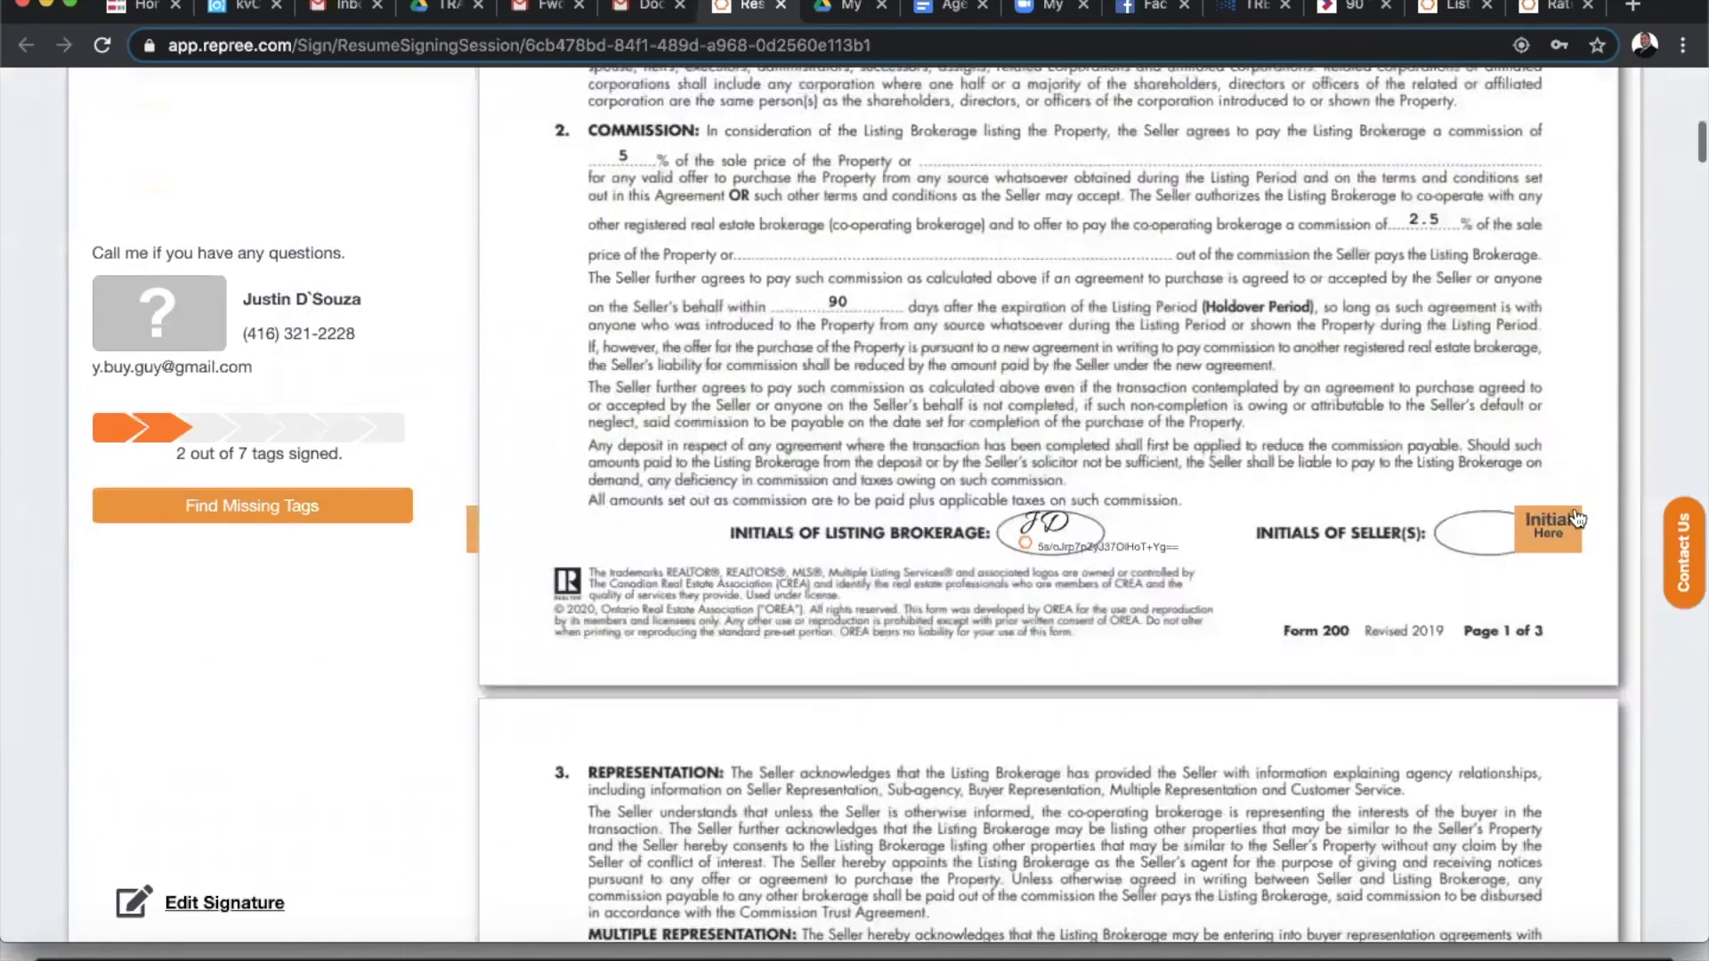
click(1552, 530)
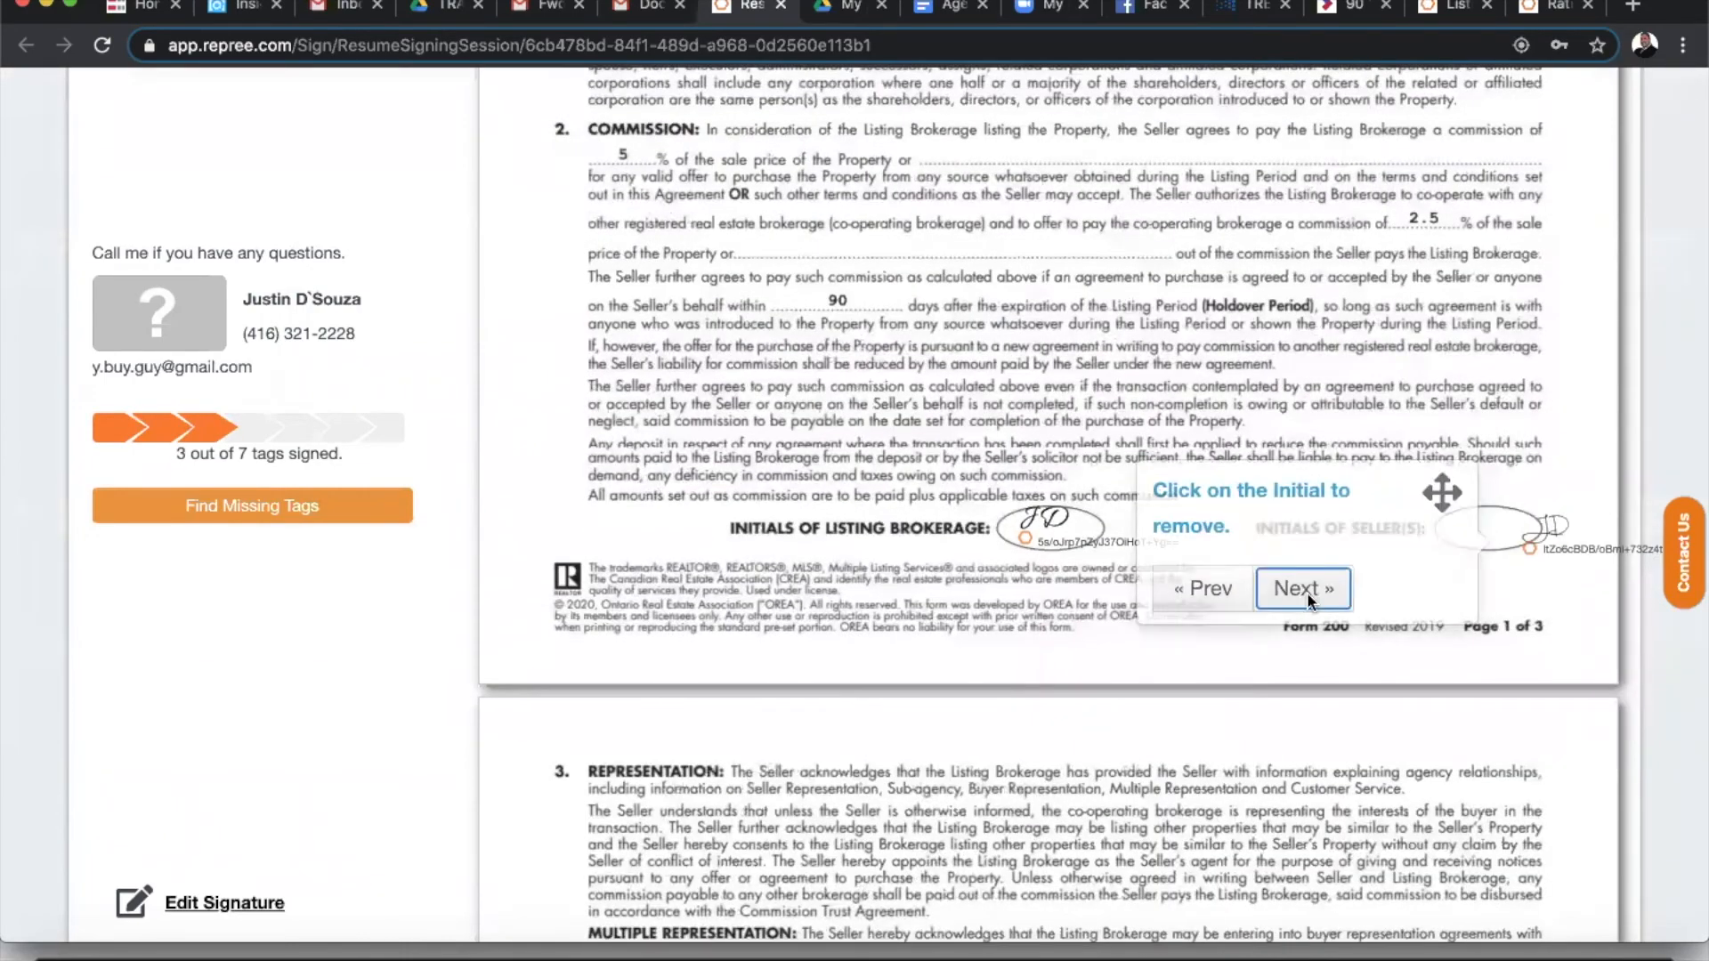
click(1304, 591)
click(1531, 527)
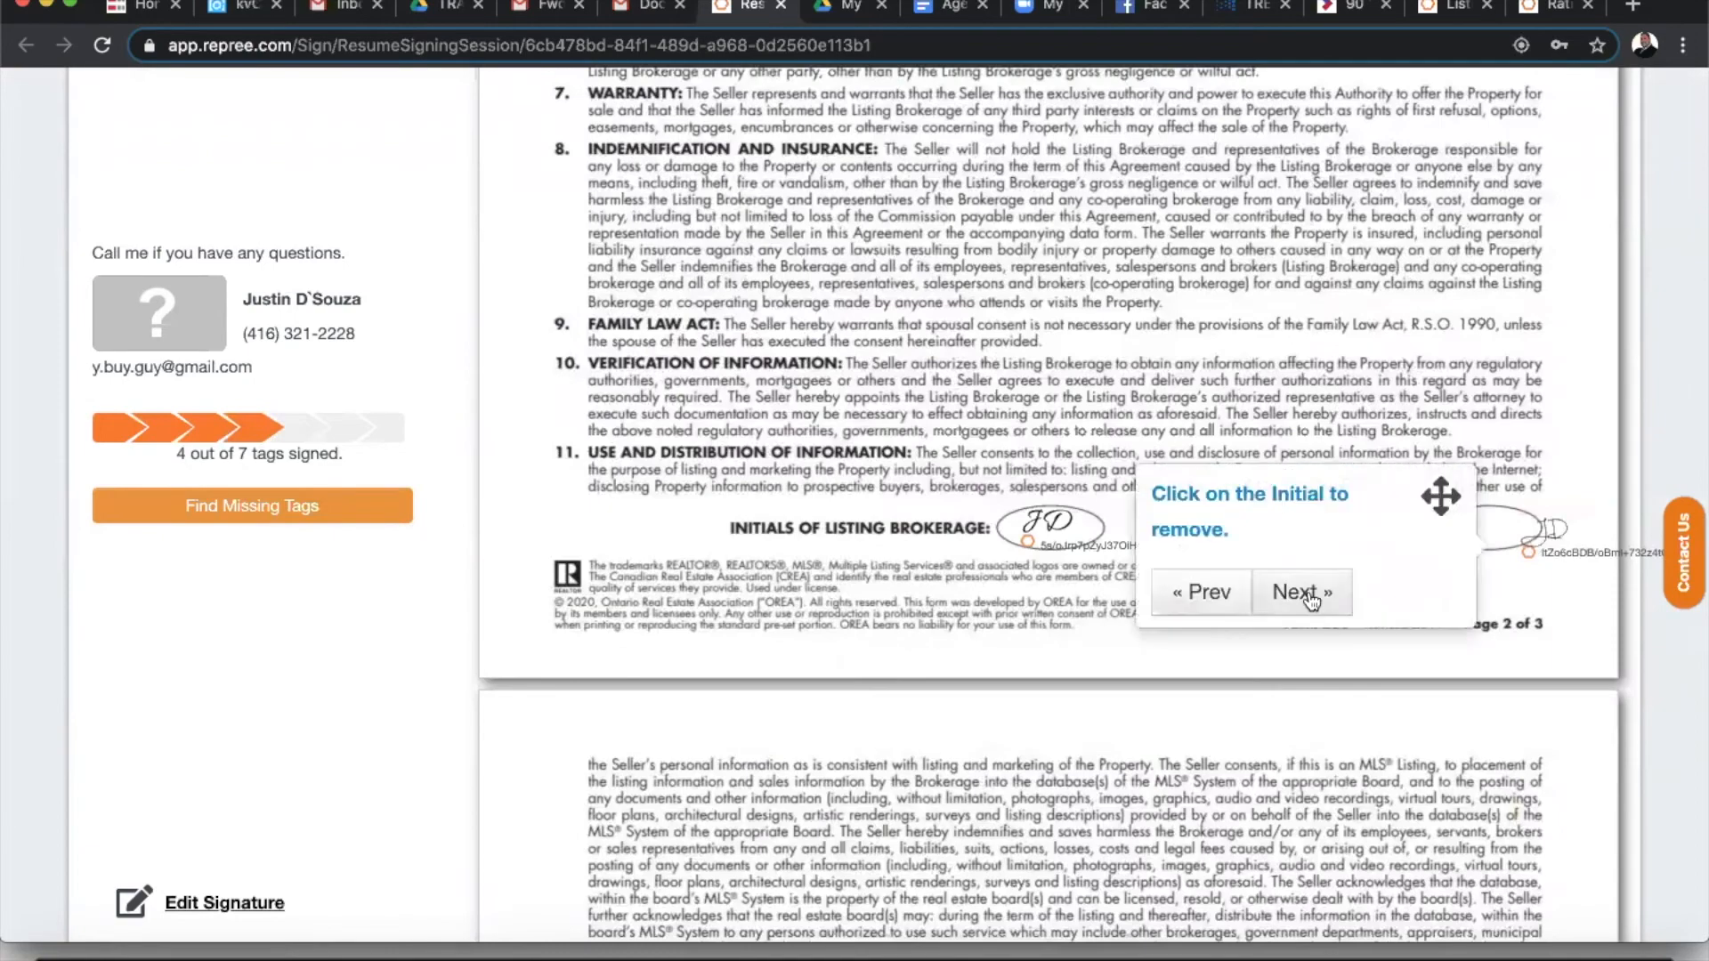
click(1310, 589)
click(1468, 529)
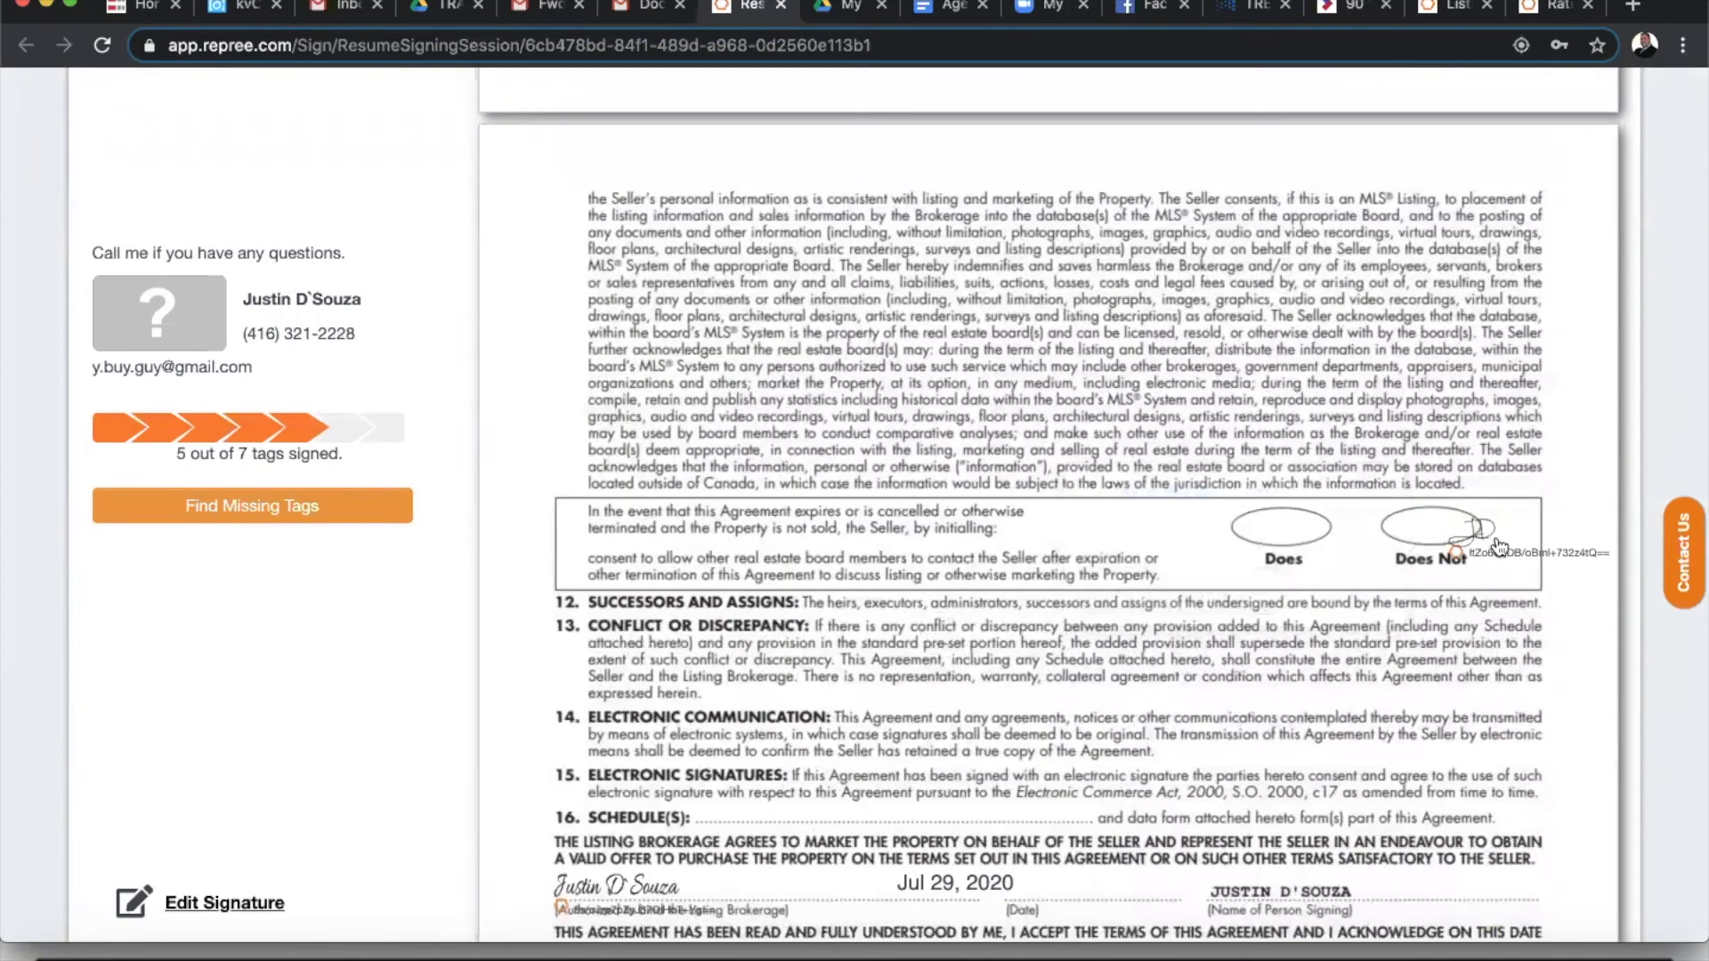
- Sign the two signature tags, then finalize and complete signing with 7 of 7 done
click(1237, 590)
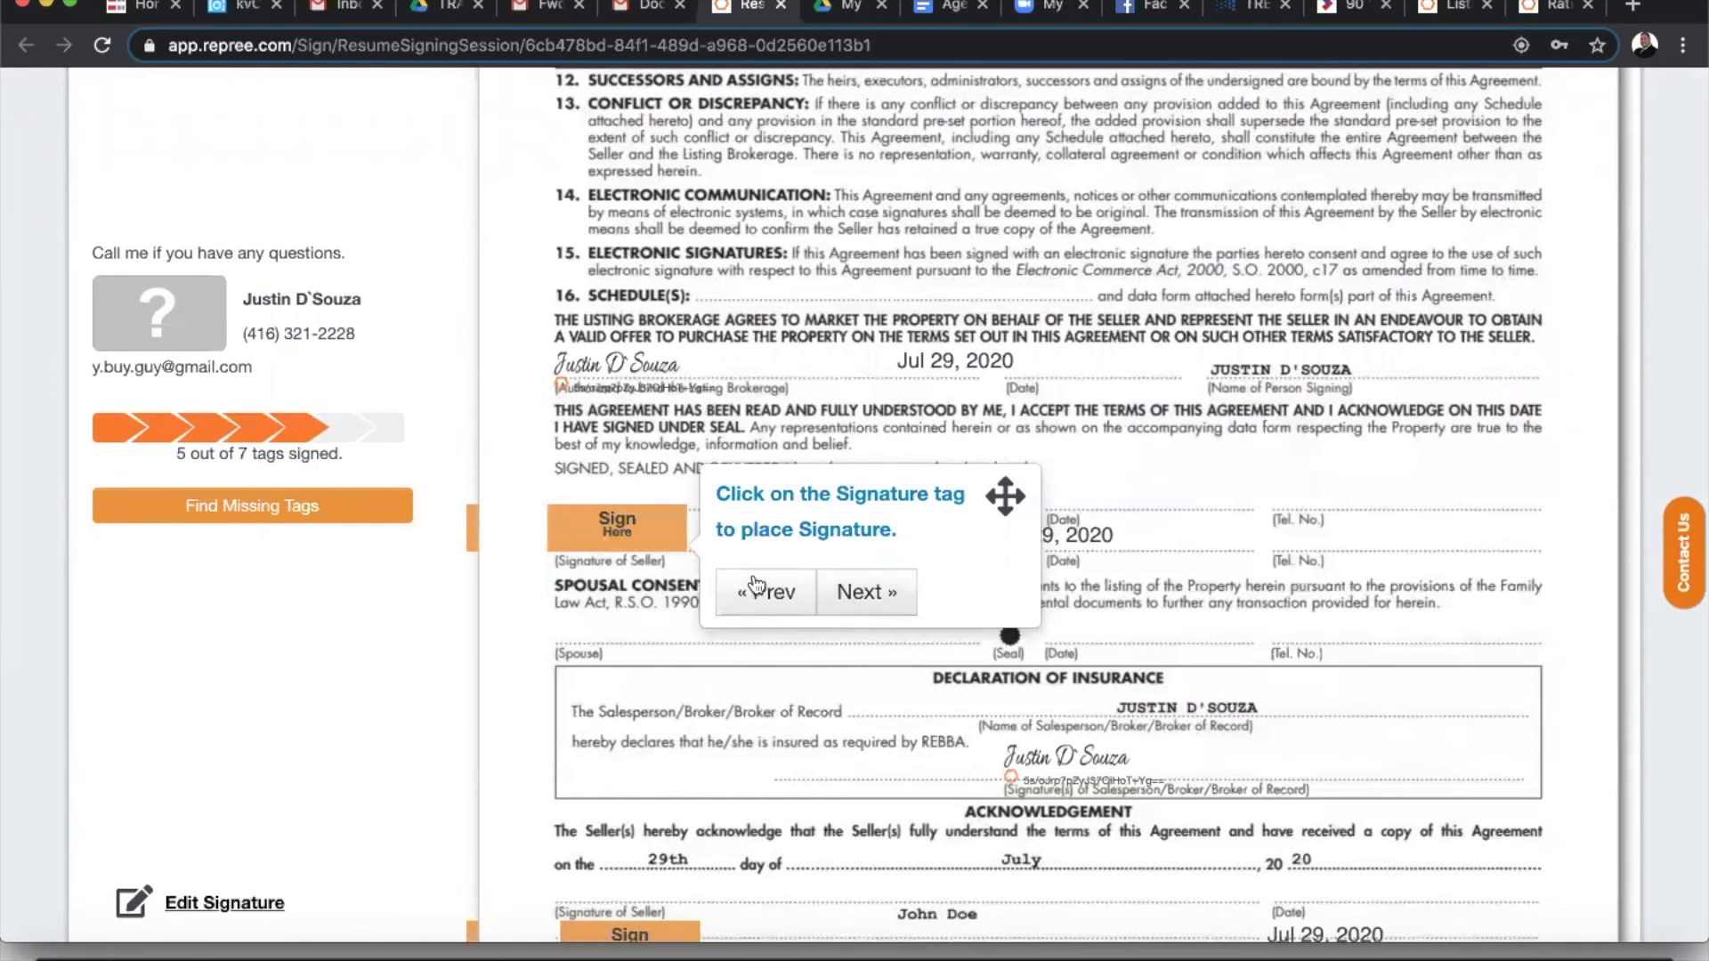
click(654, 526)
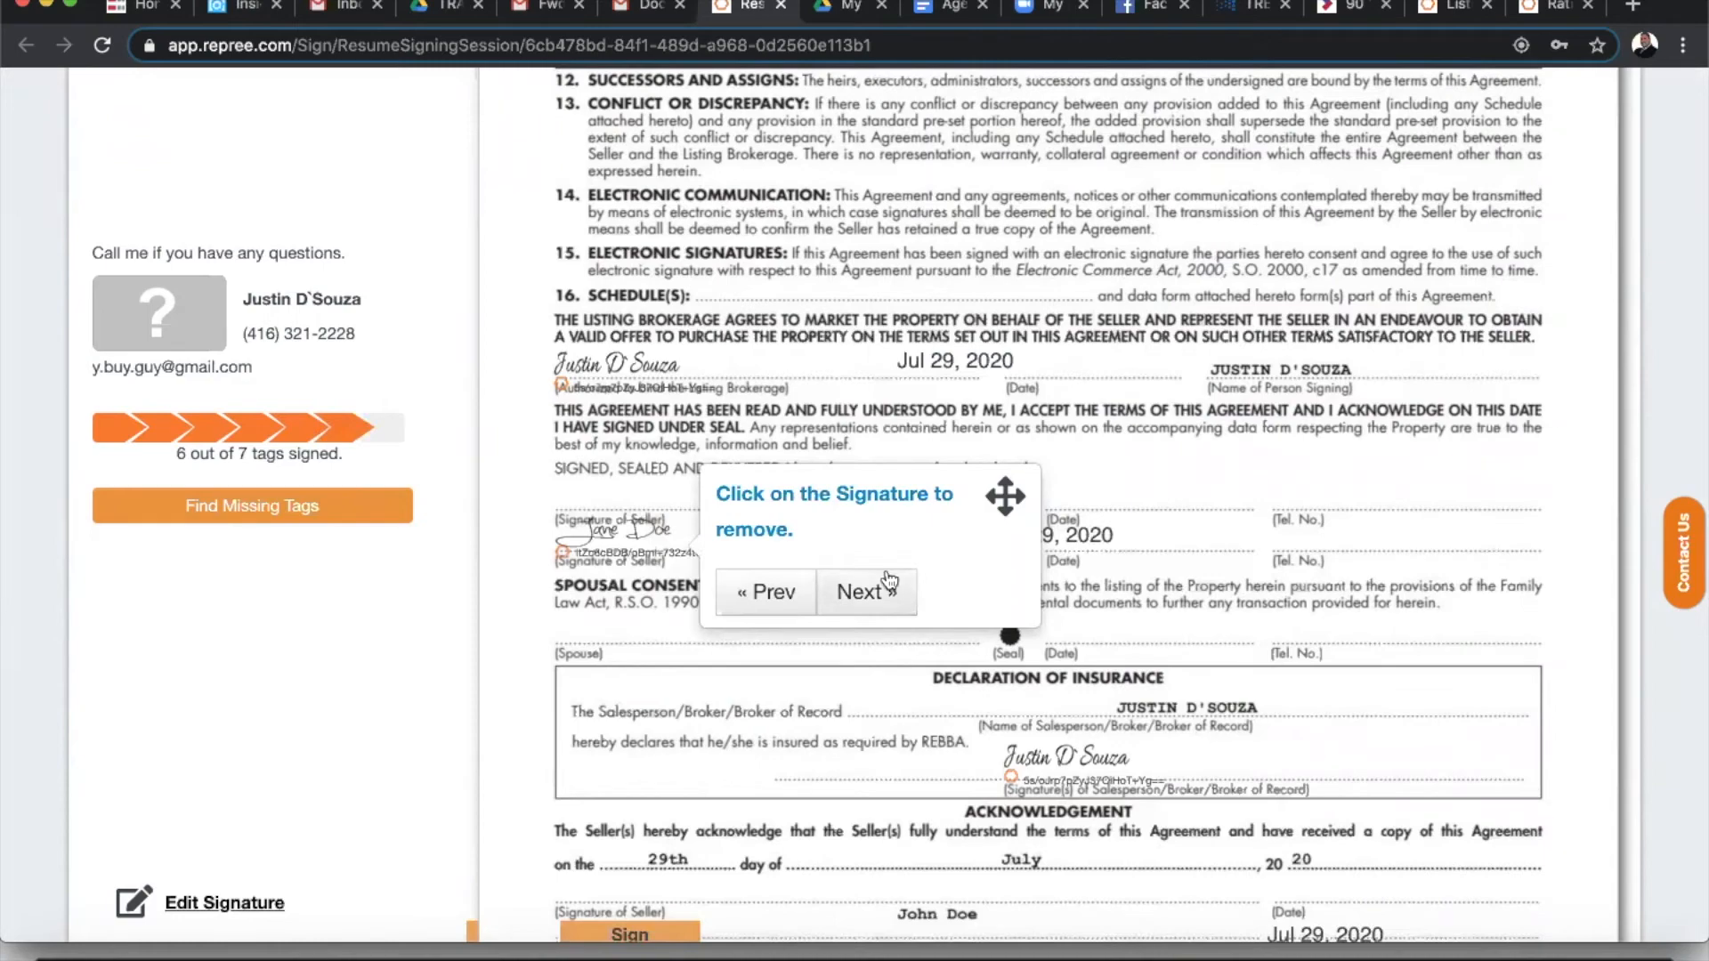
click(865, 592)
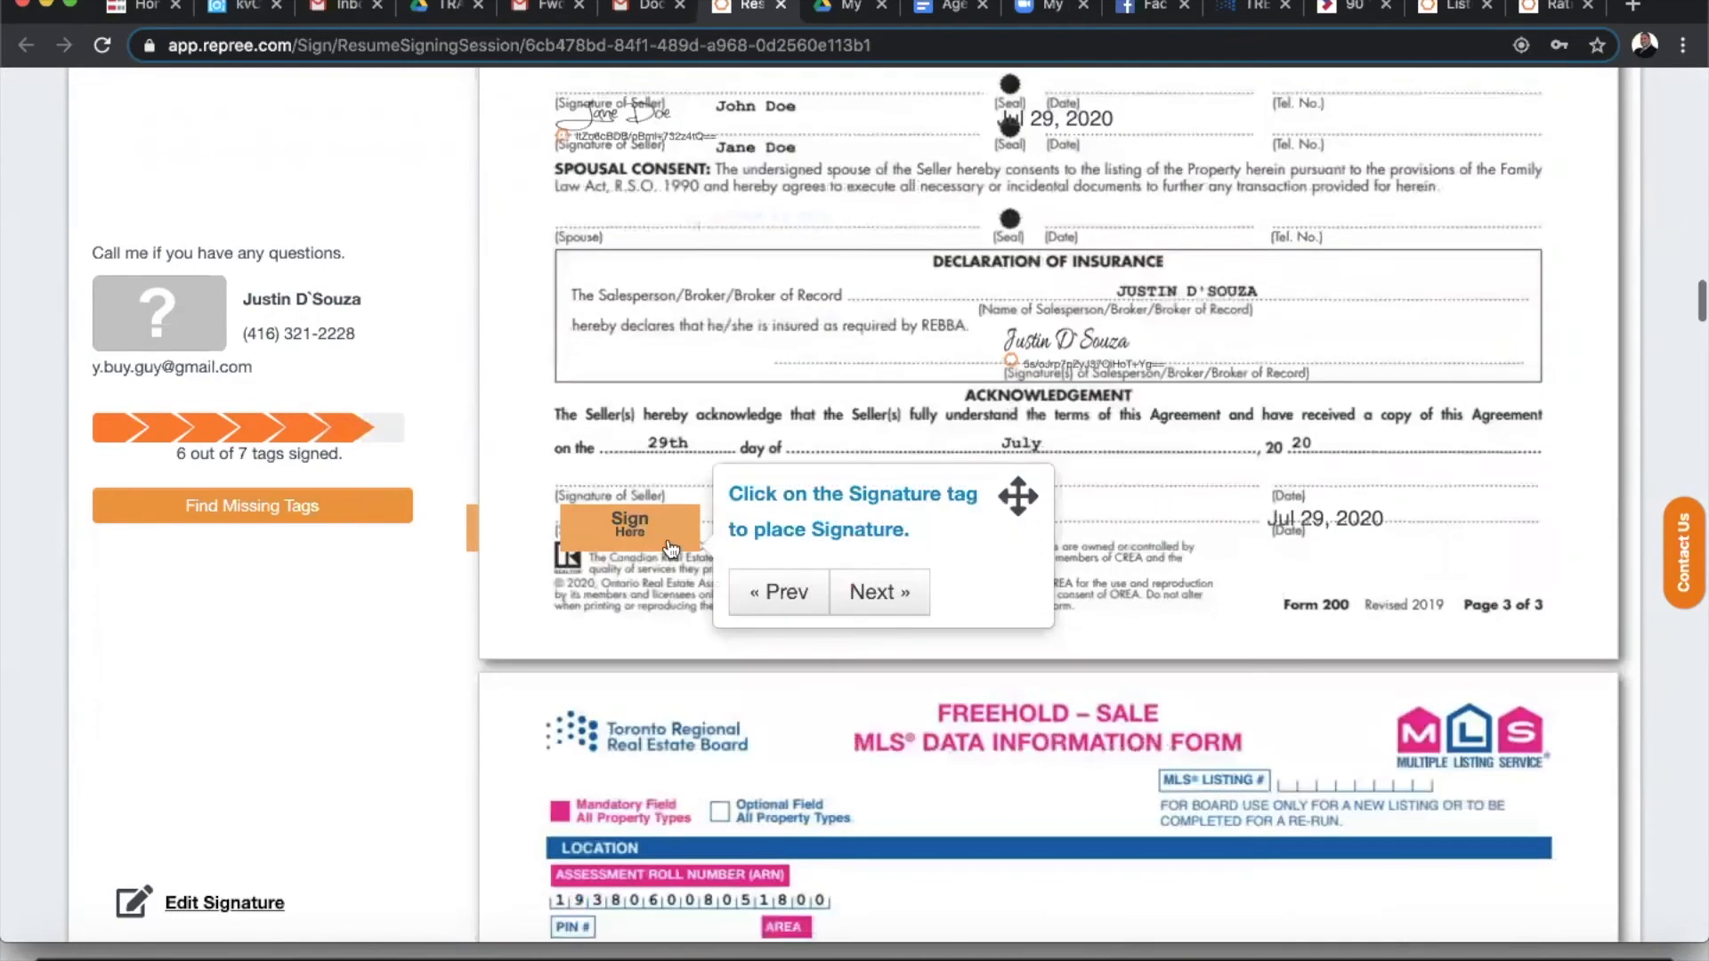
click(588, 532)
click(900, 591)
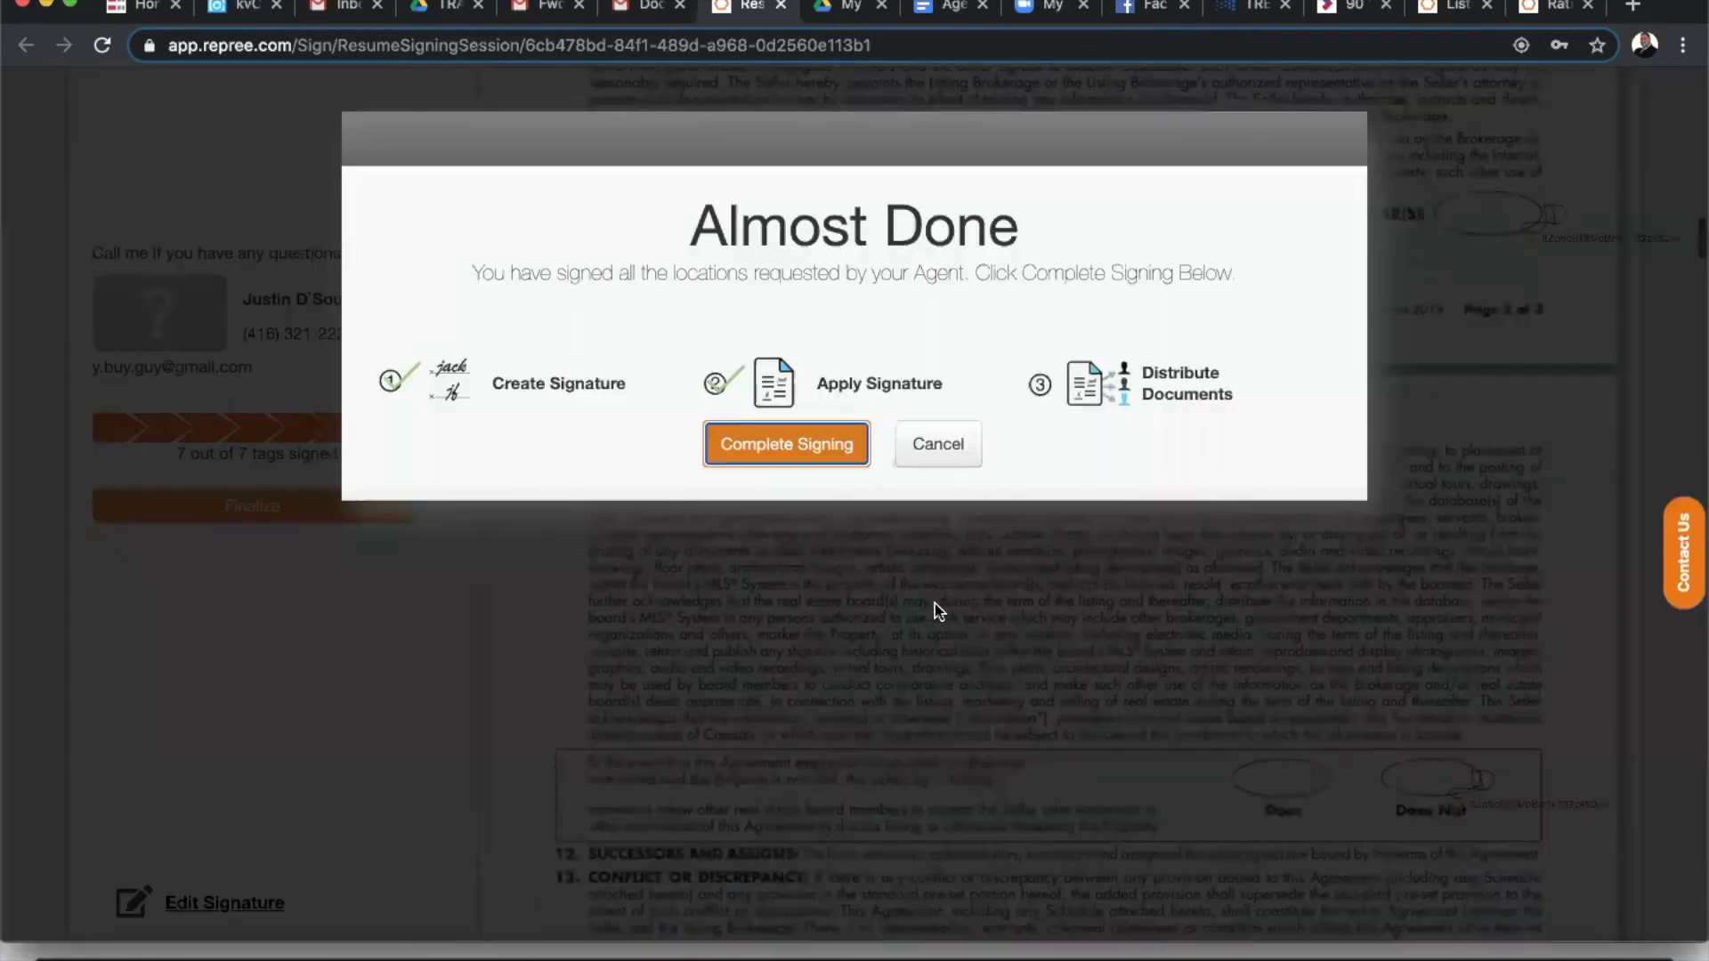
click(767, 449)
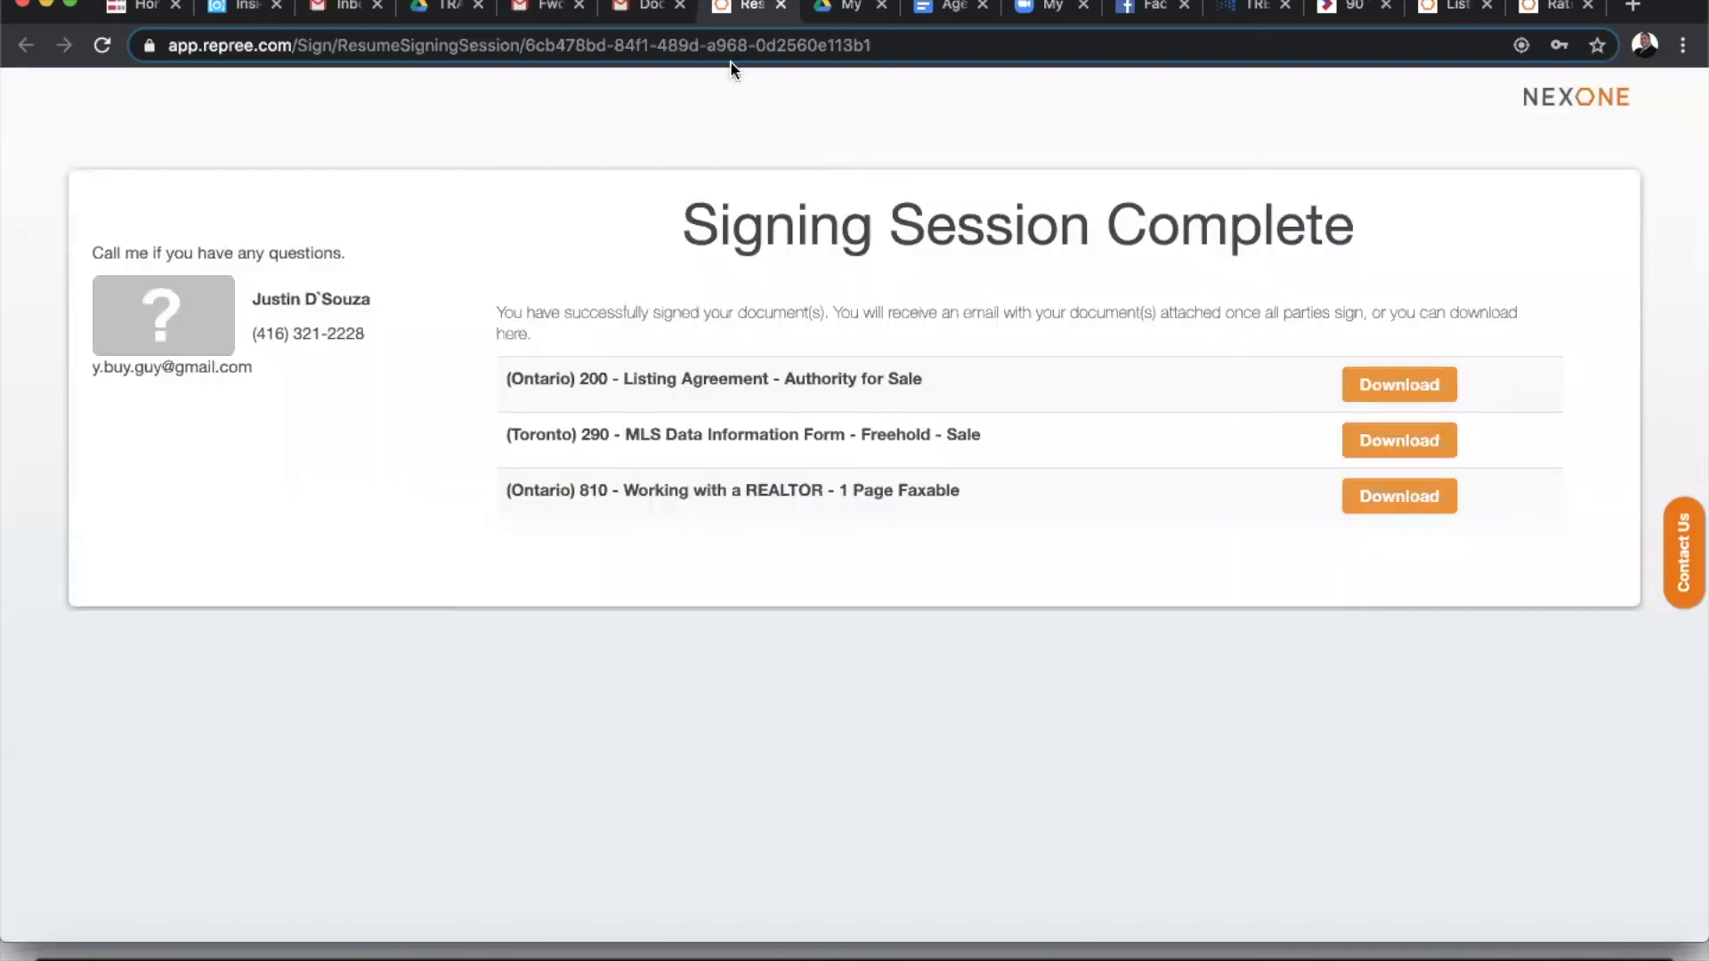
- Leave the finished signing page and return to the Gmail inbox
click(780, 6)
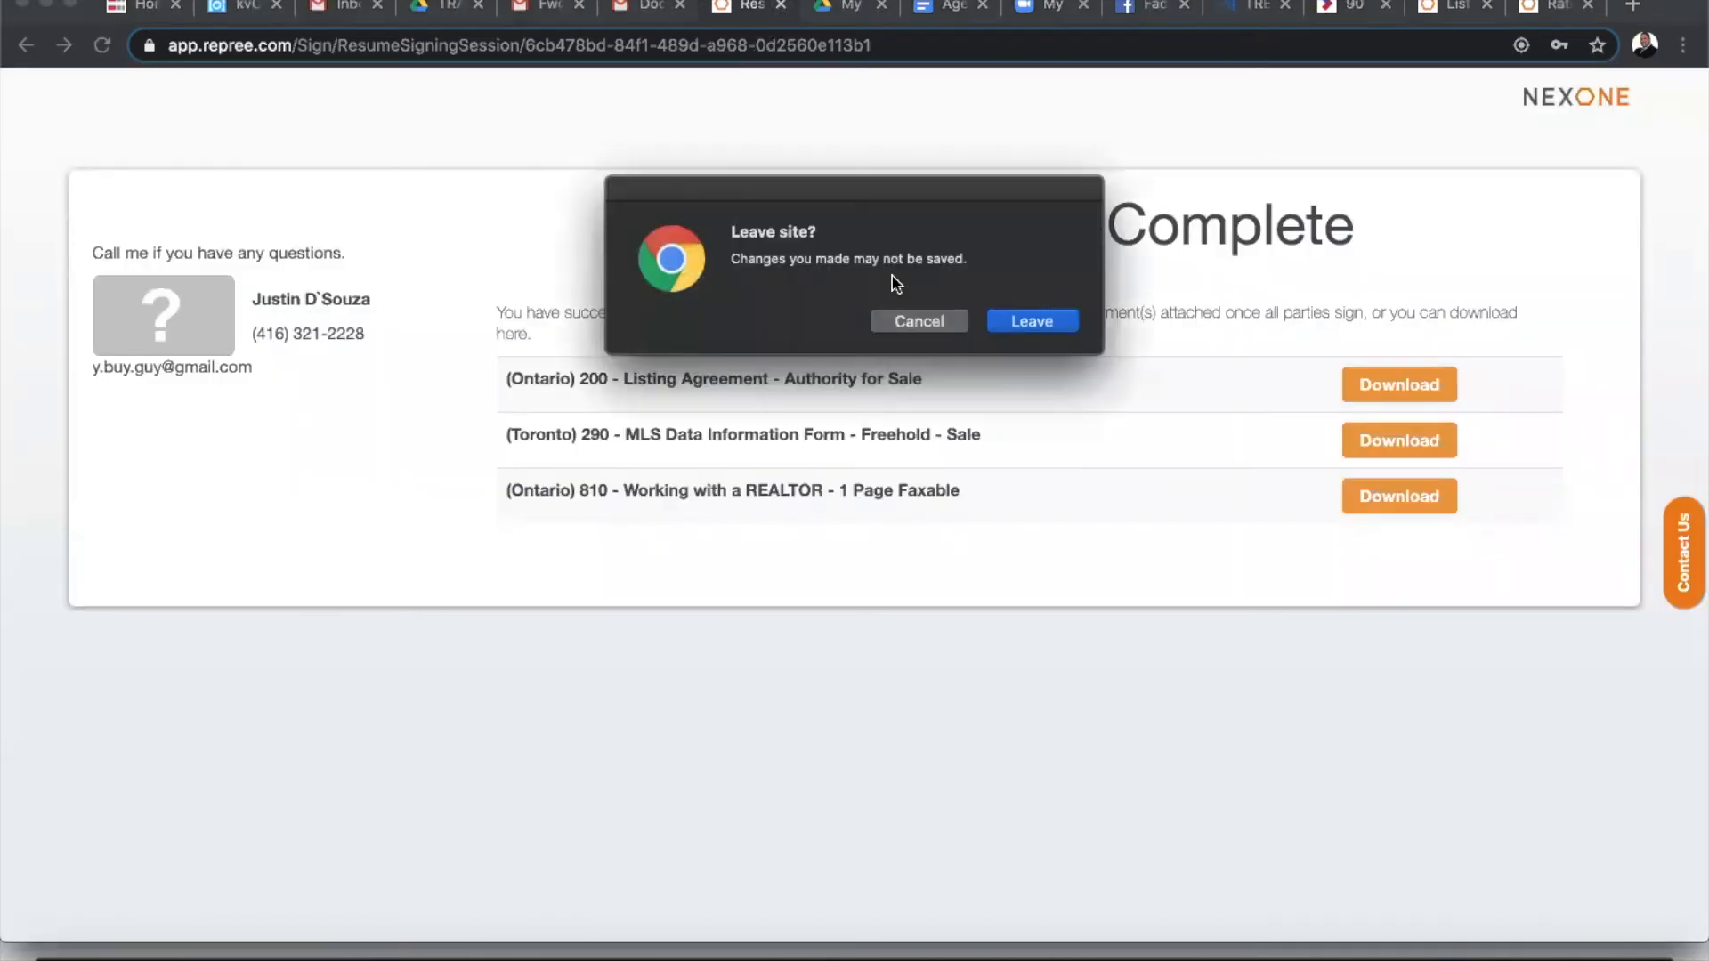
click(1030, 322)
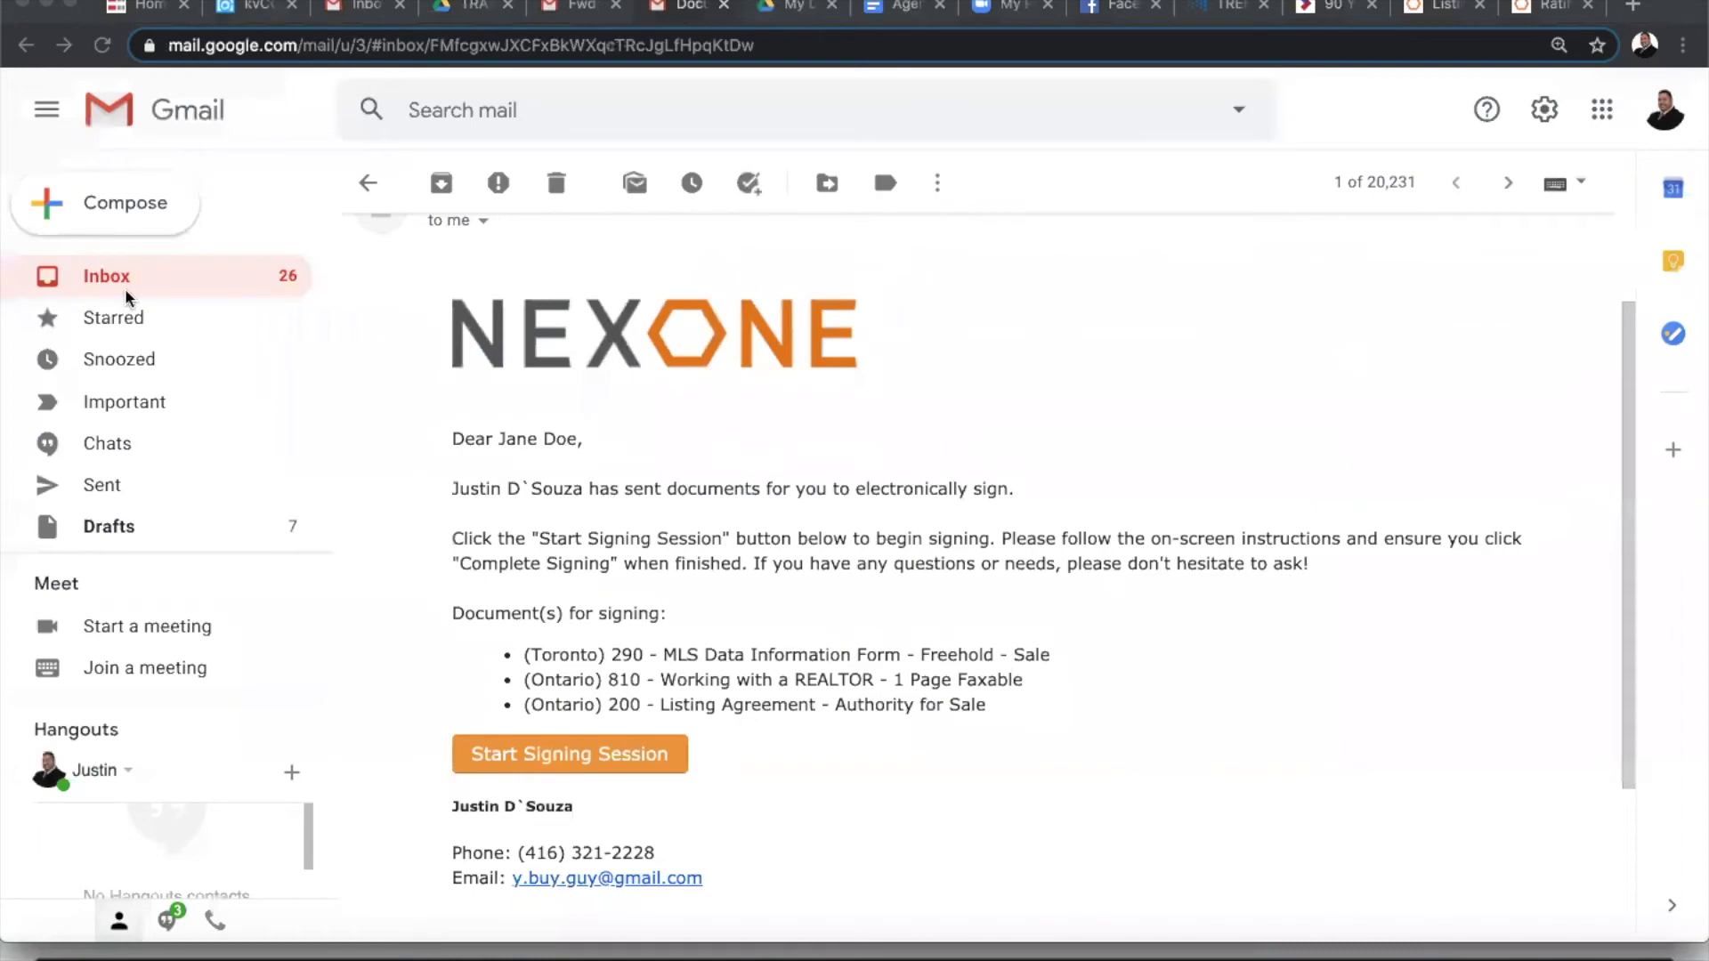
click(130, 277)
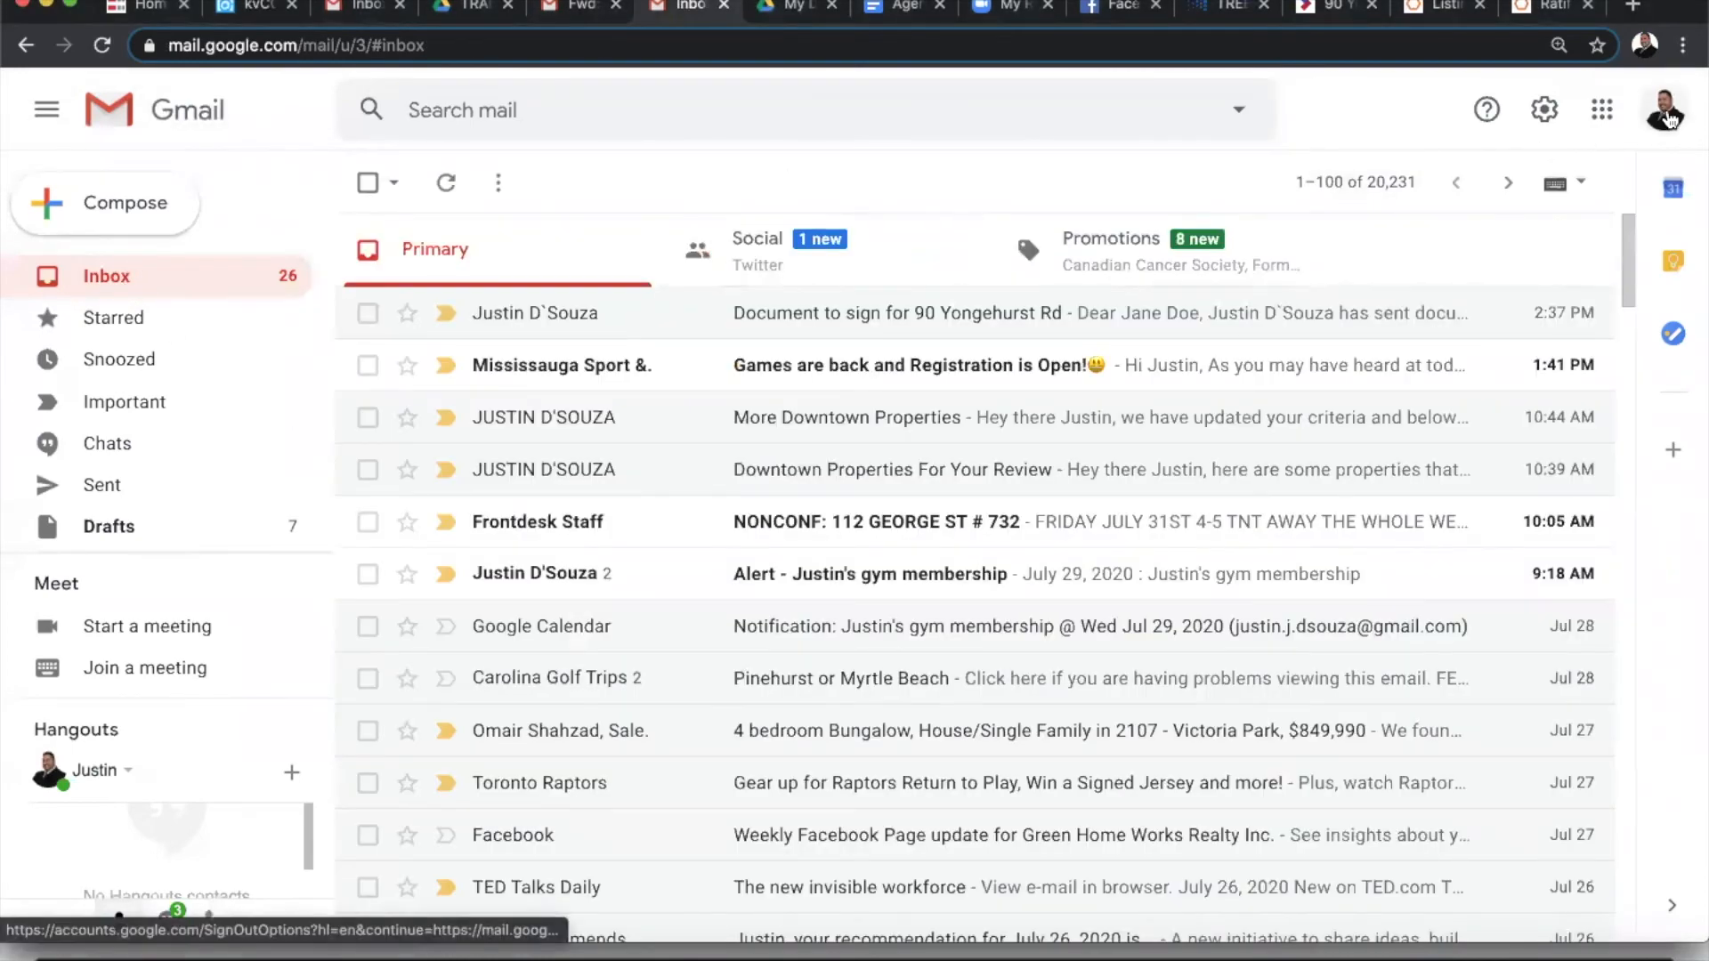
- Sign in to another saved Google account from the account switcher
click(1669, 119)
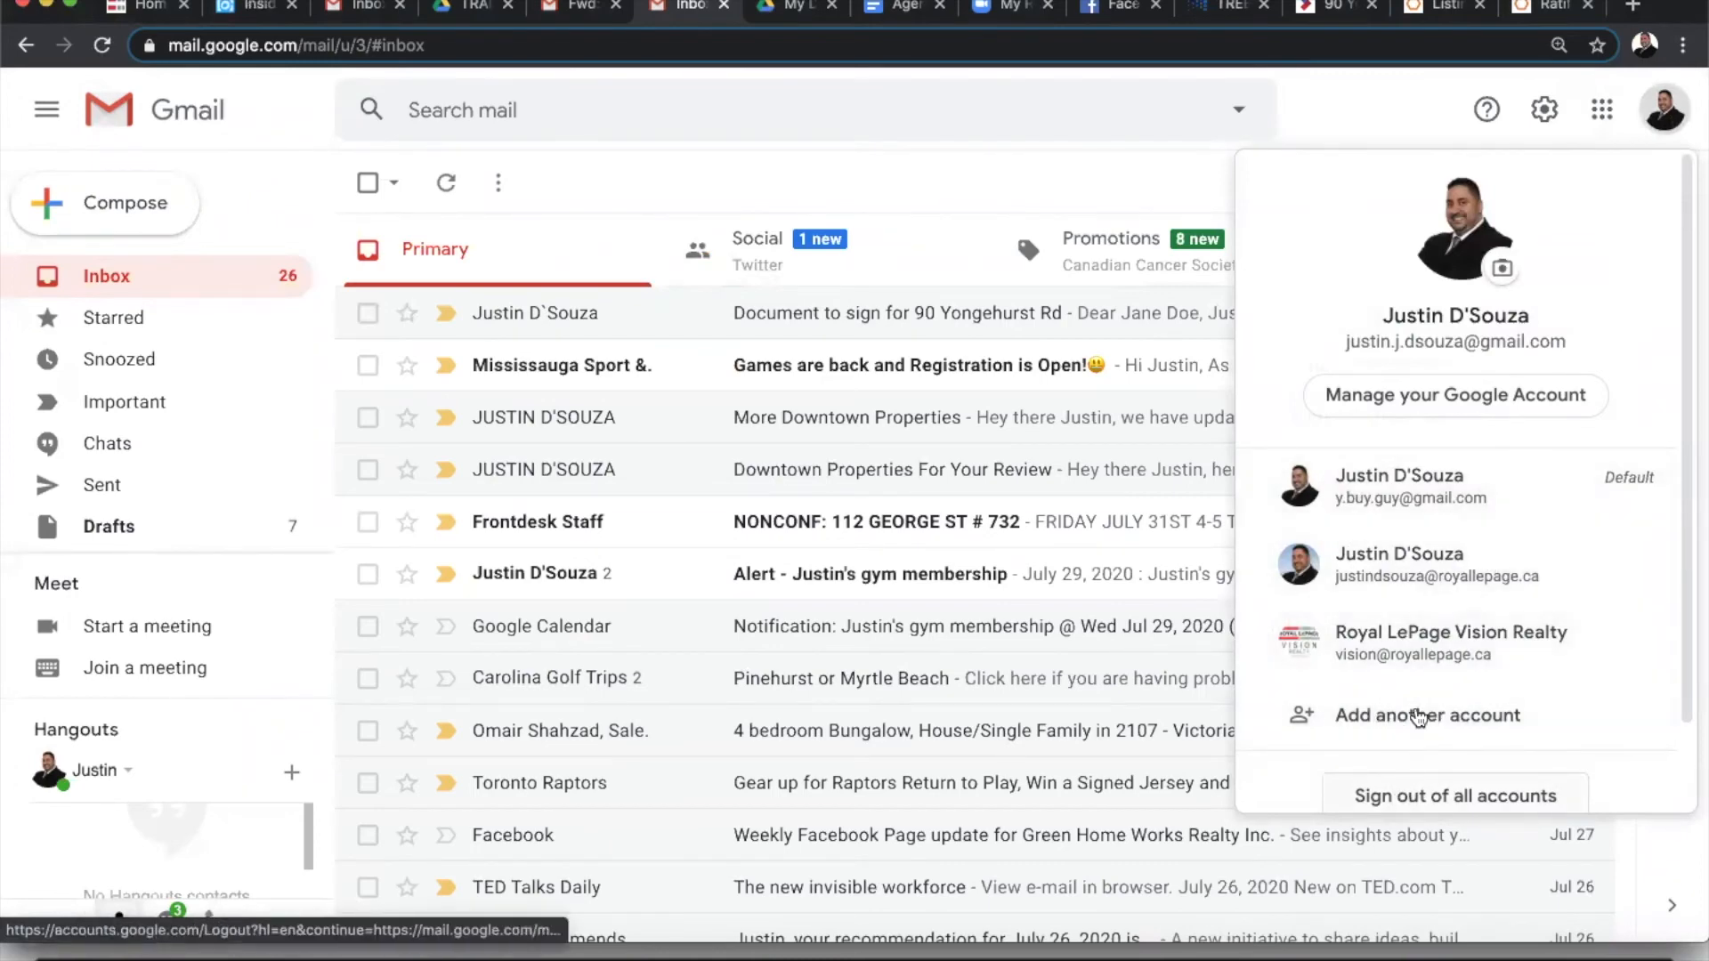
scroll(1418, 717, down, 1)
click(1413, 623)
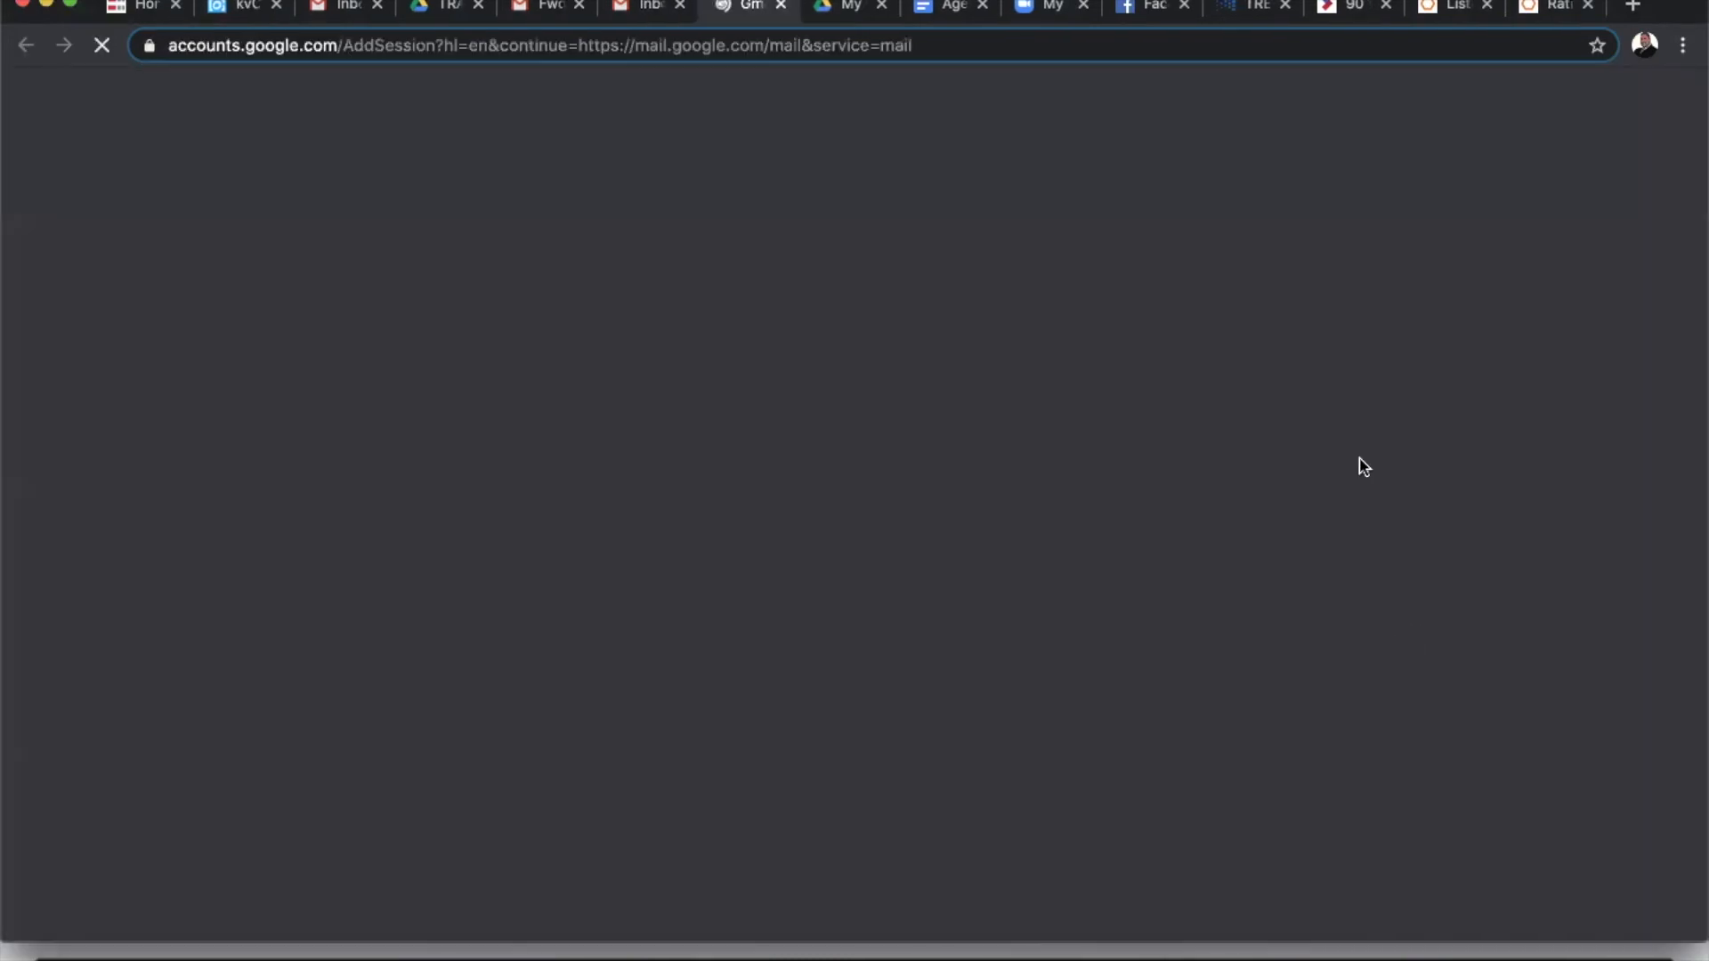
click(843, 459)
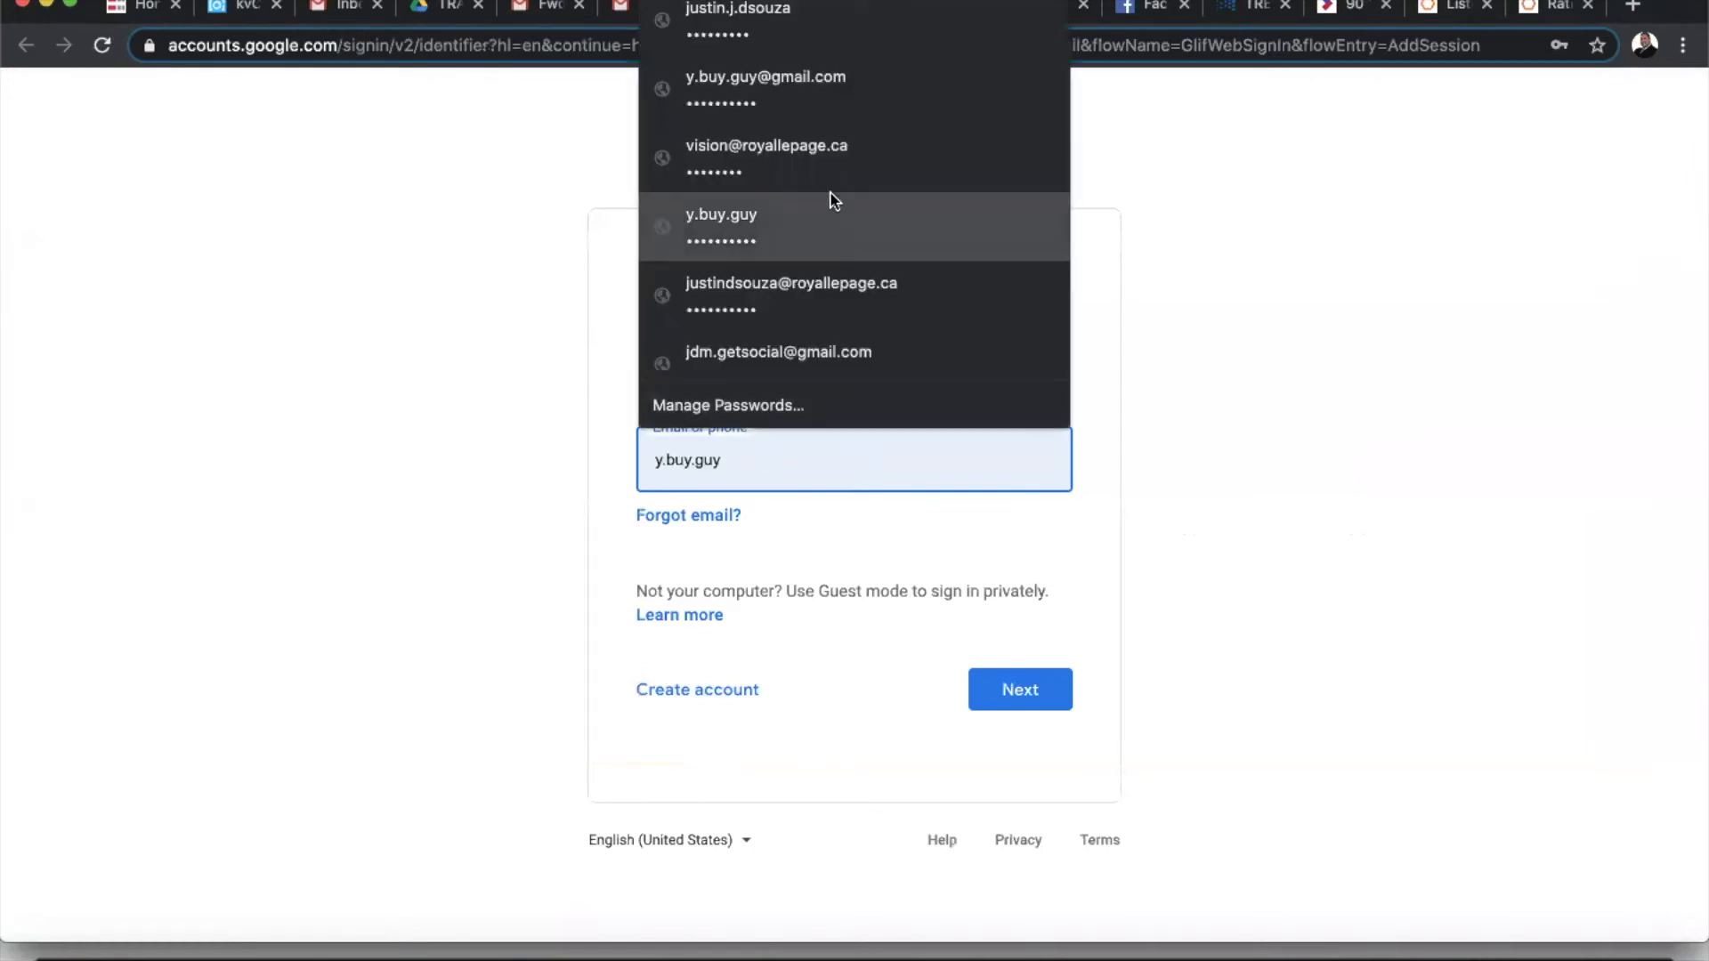
click(799, 354)
click(1009, 690)
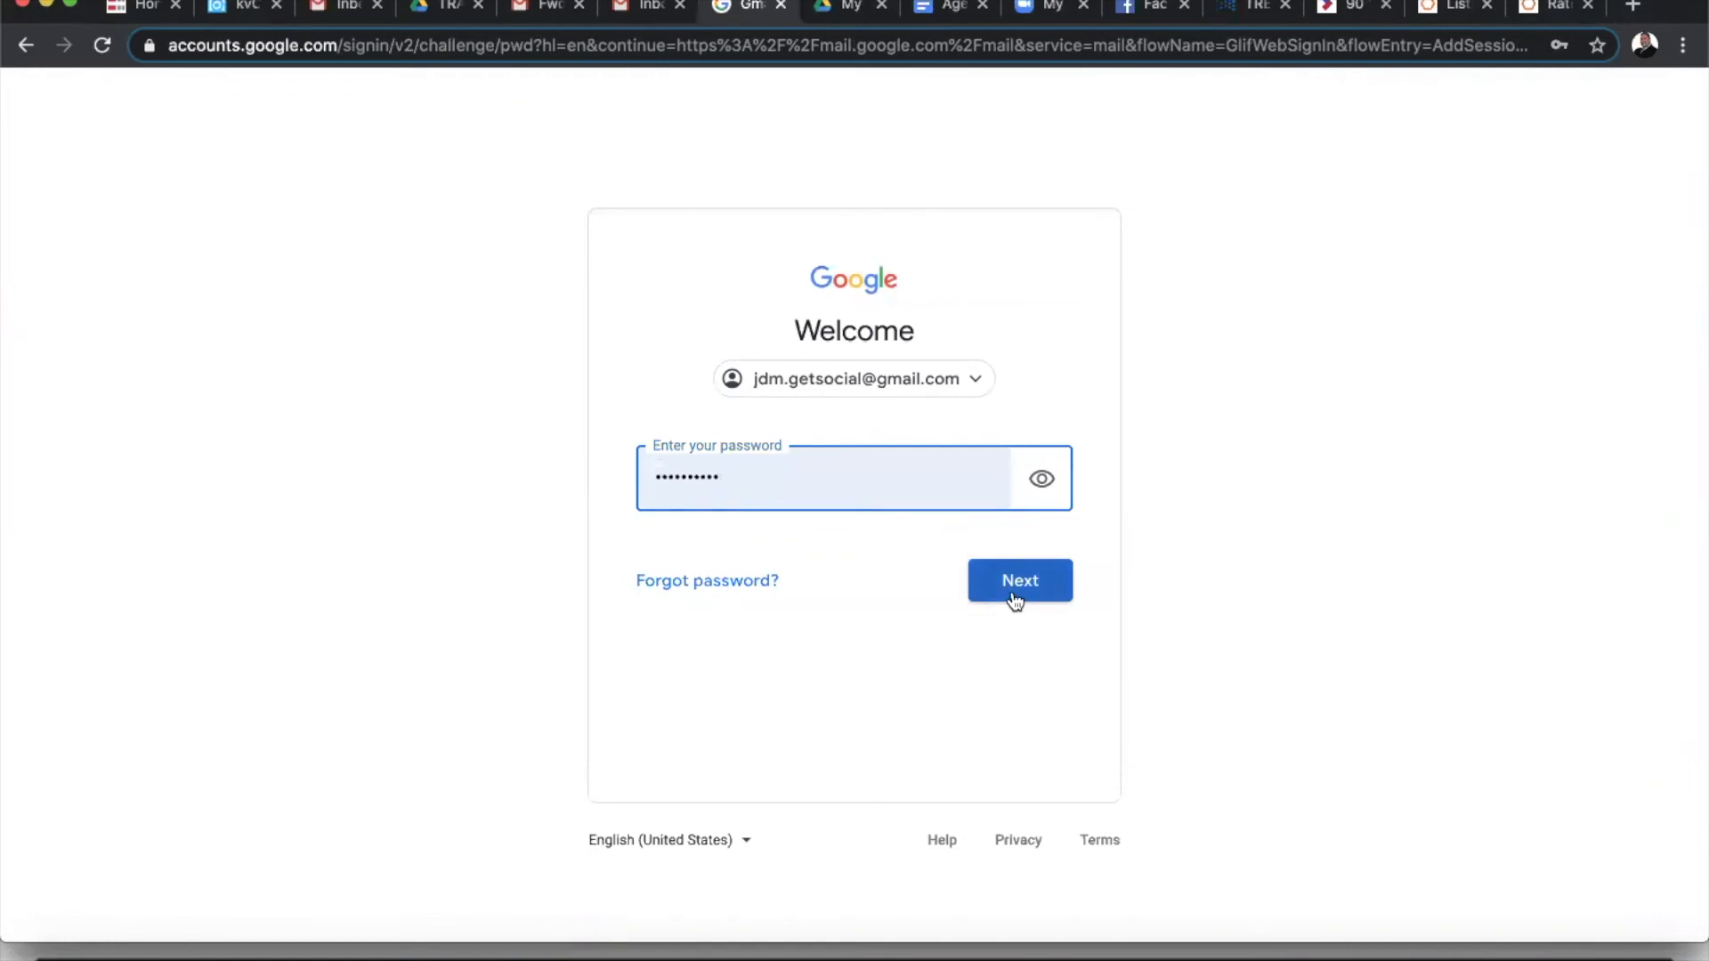
click(1015, 594)
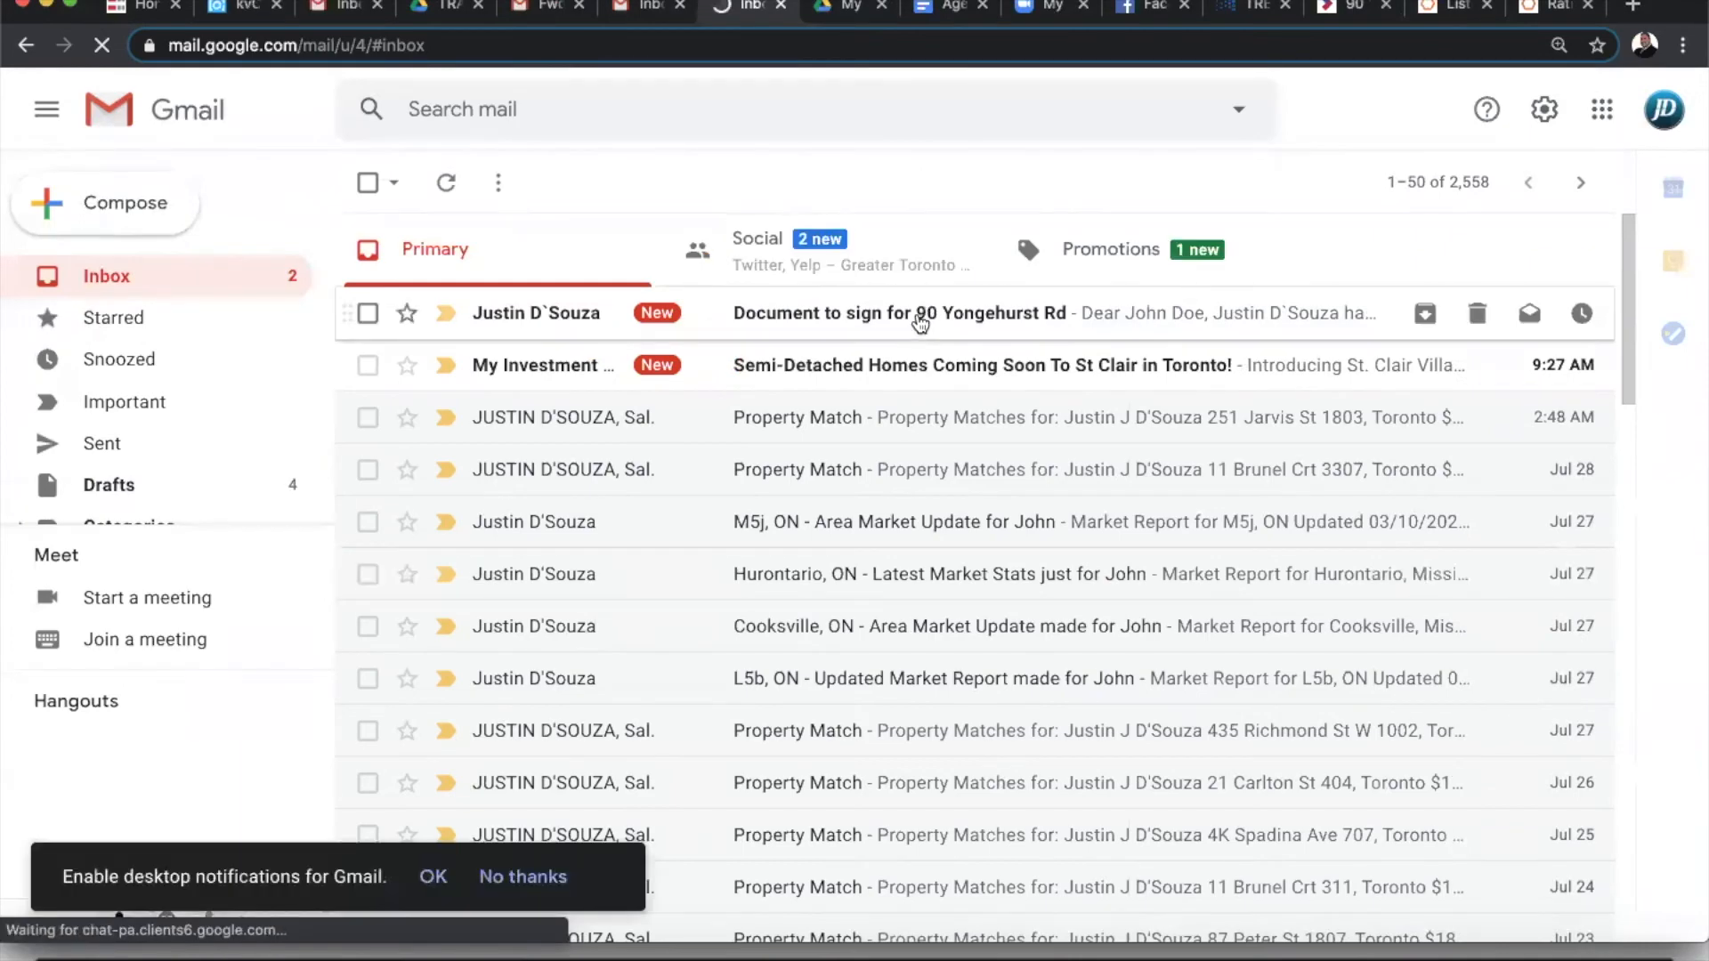
click(915, 330)
click(1550, 8)
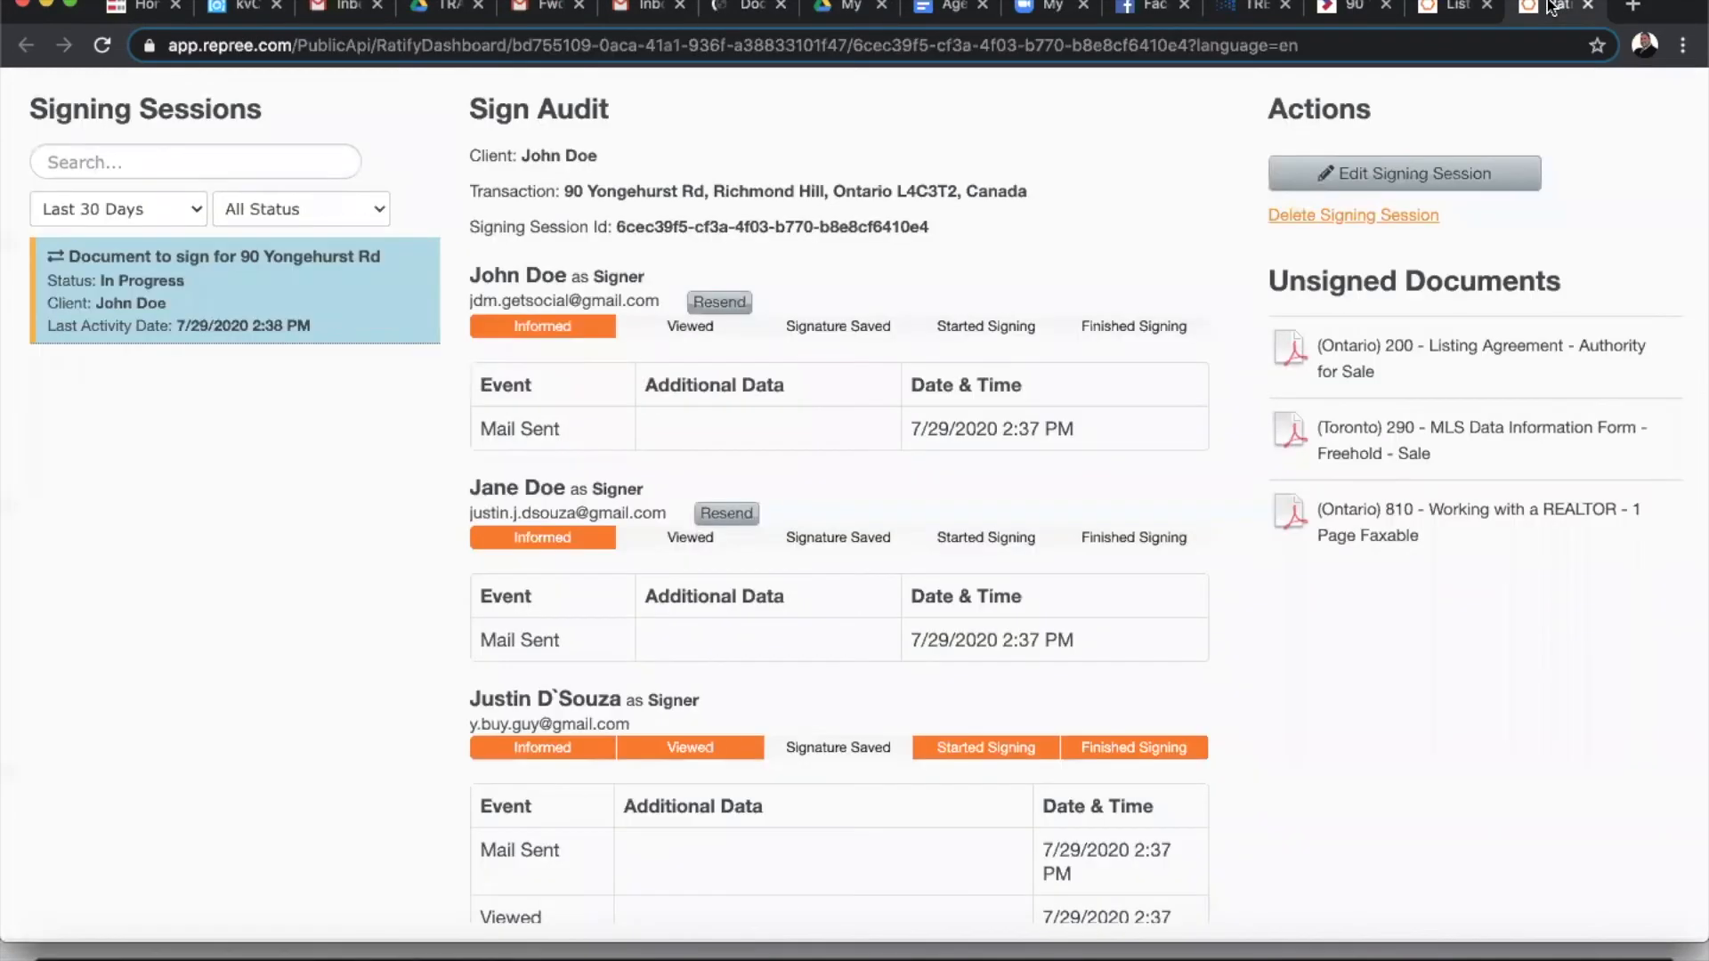
click(101, 47)
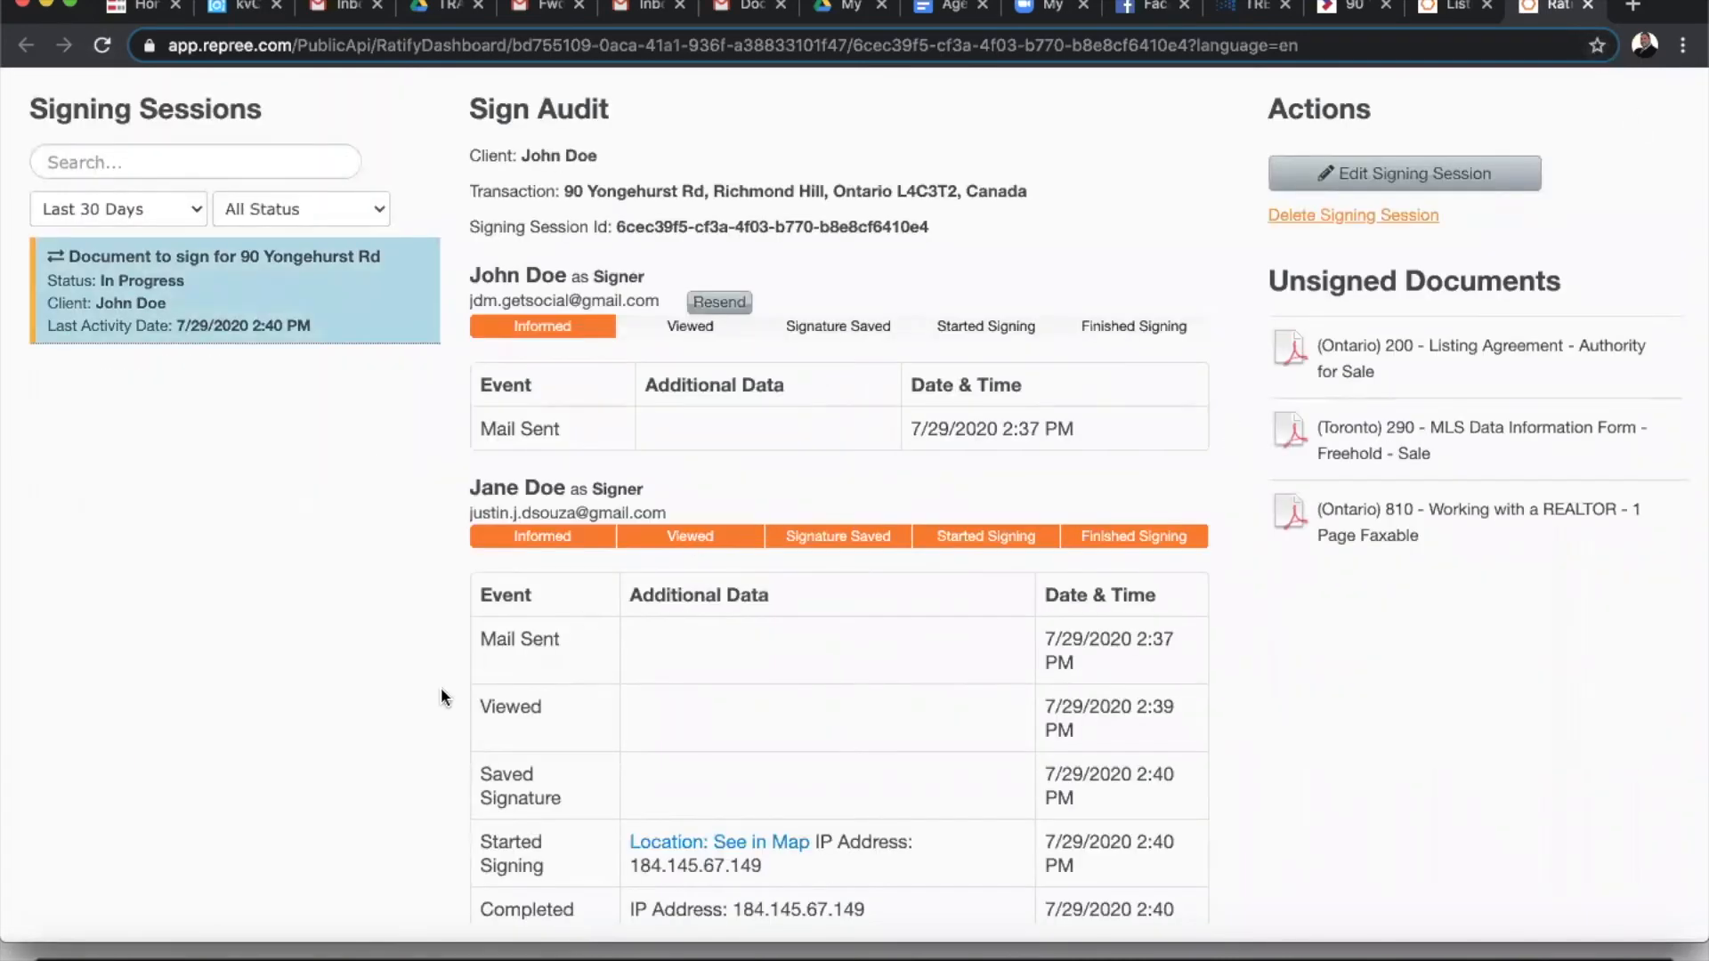
- Scroll the Sign Audit to confirm the co-seller has finished signing
scroll(781, 659, down, 3)
scroll(781, 658, down, 5)
scroll(781, 658, up, 5)
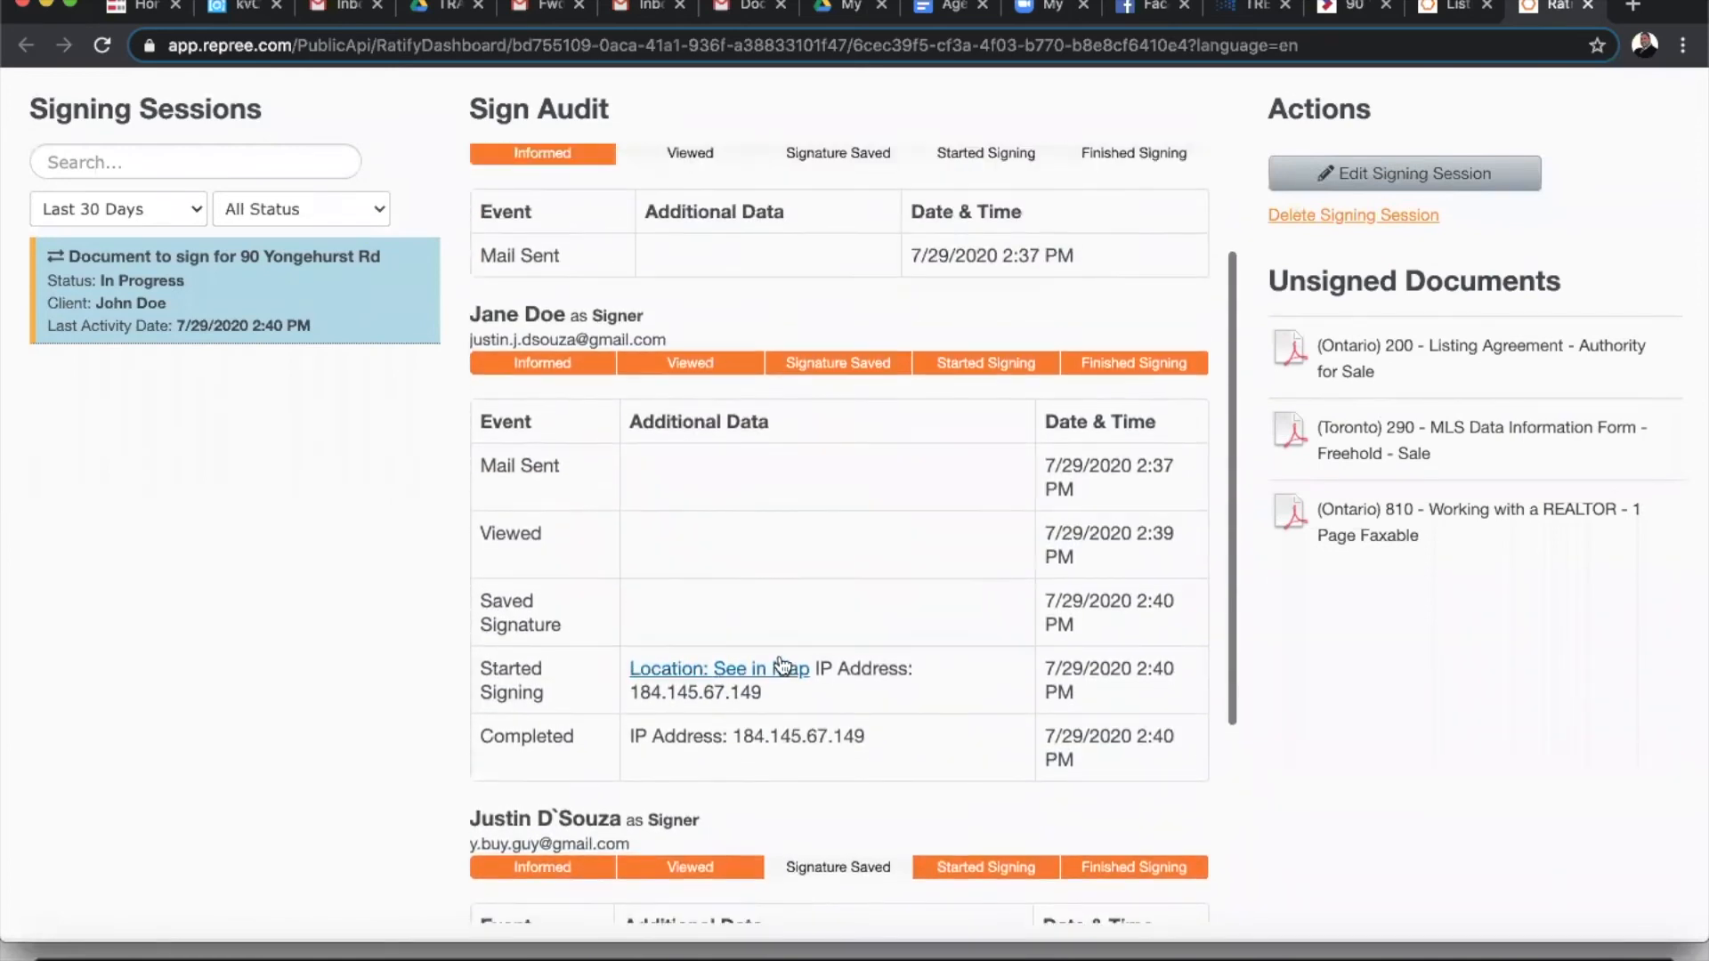
scroll(779, 666, up, 3)
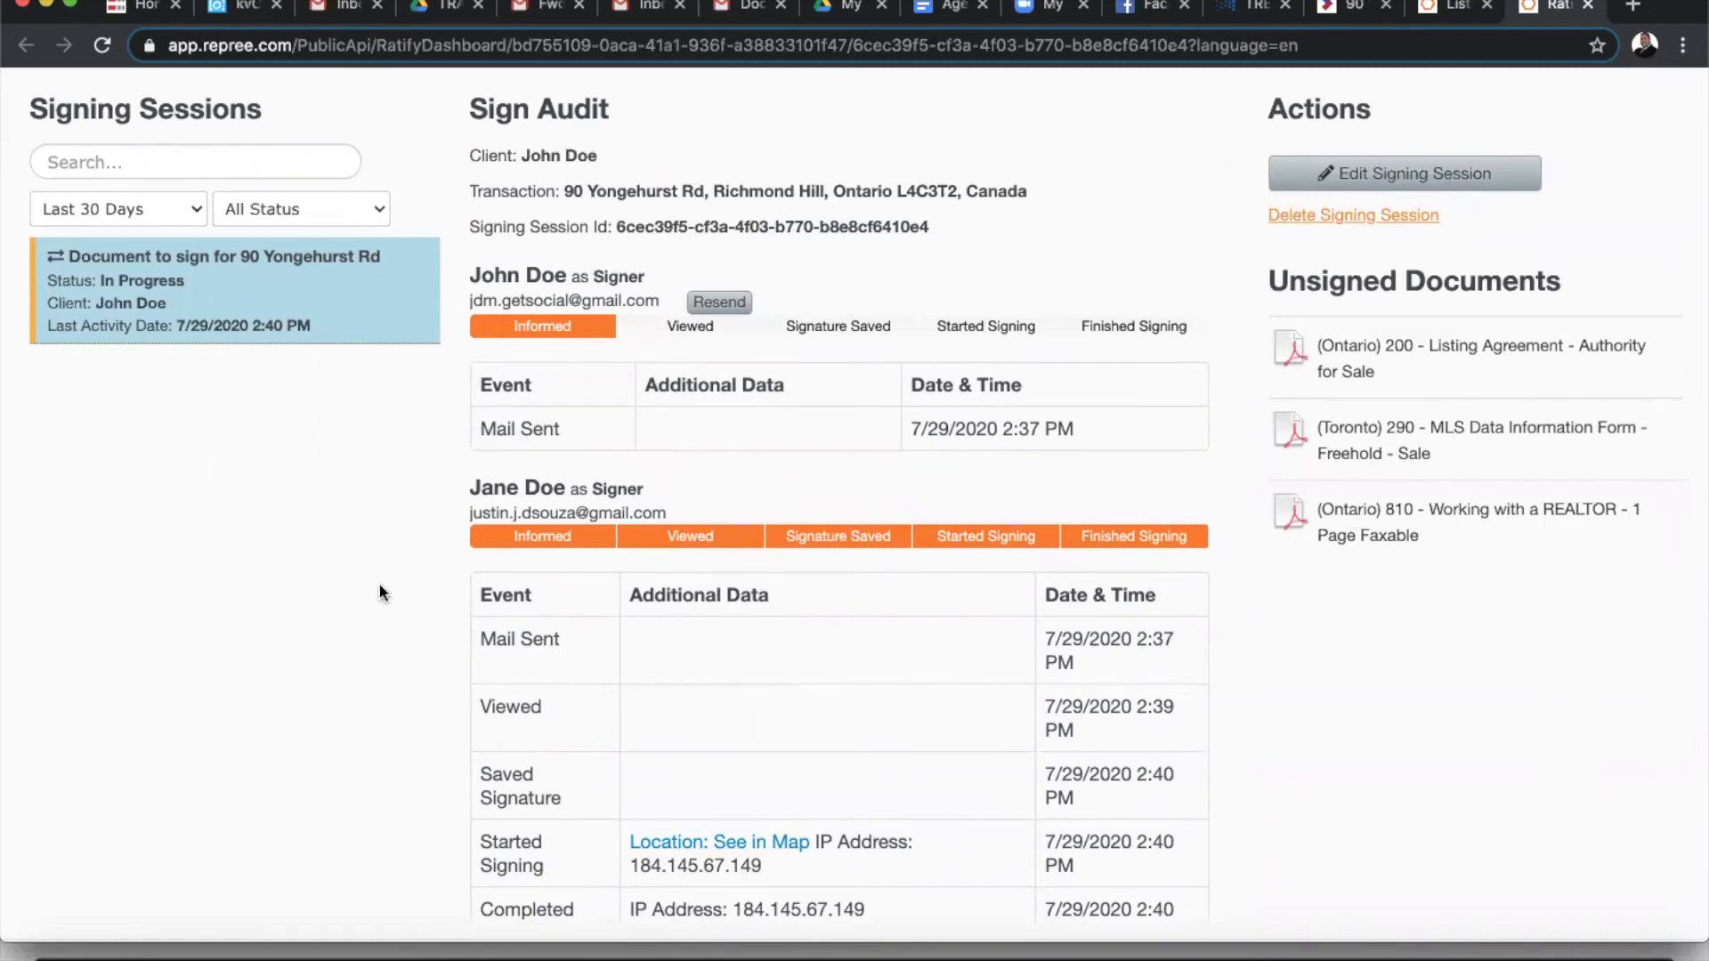
scroll(560, 639, down, 1)
scroll(559, 638, down, 5)
scroll(559, 637, up, 6)
- Dismiss Gmail's notifications bar and launch Start Signing Session from the invitation email
click(744, 22)
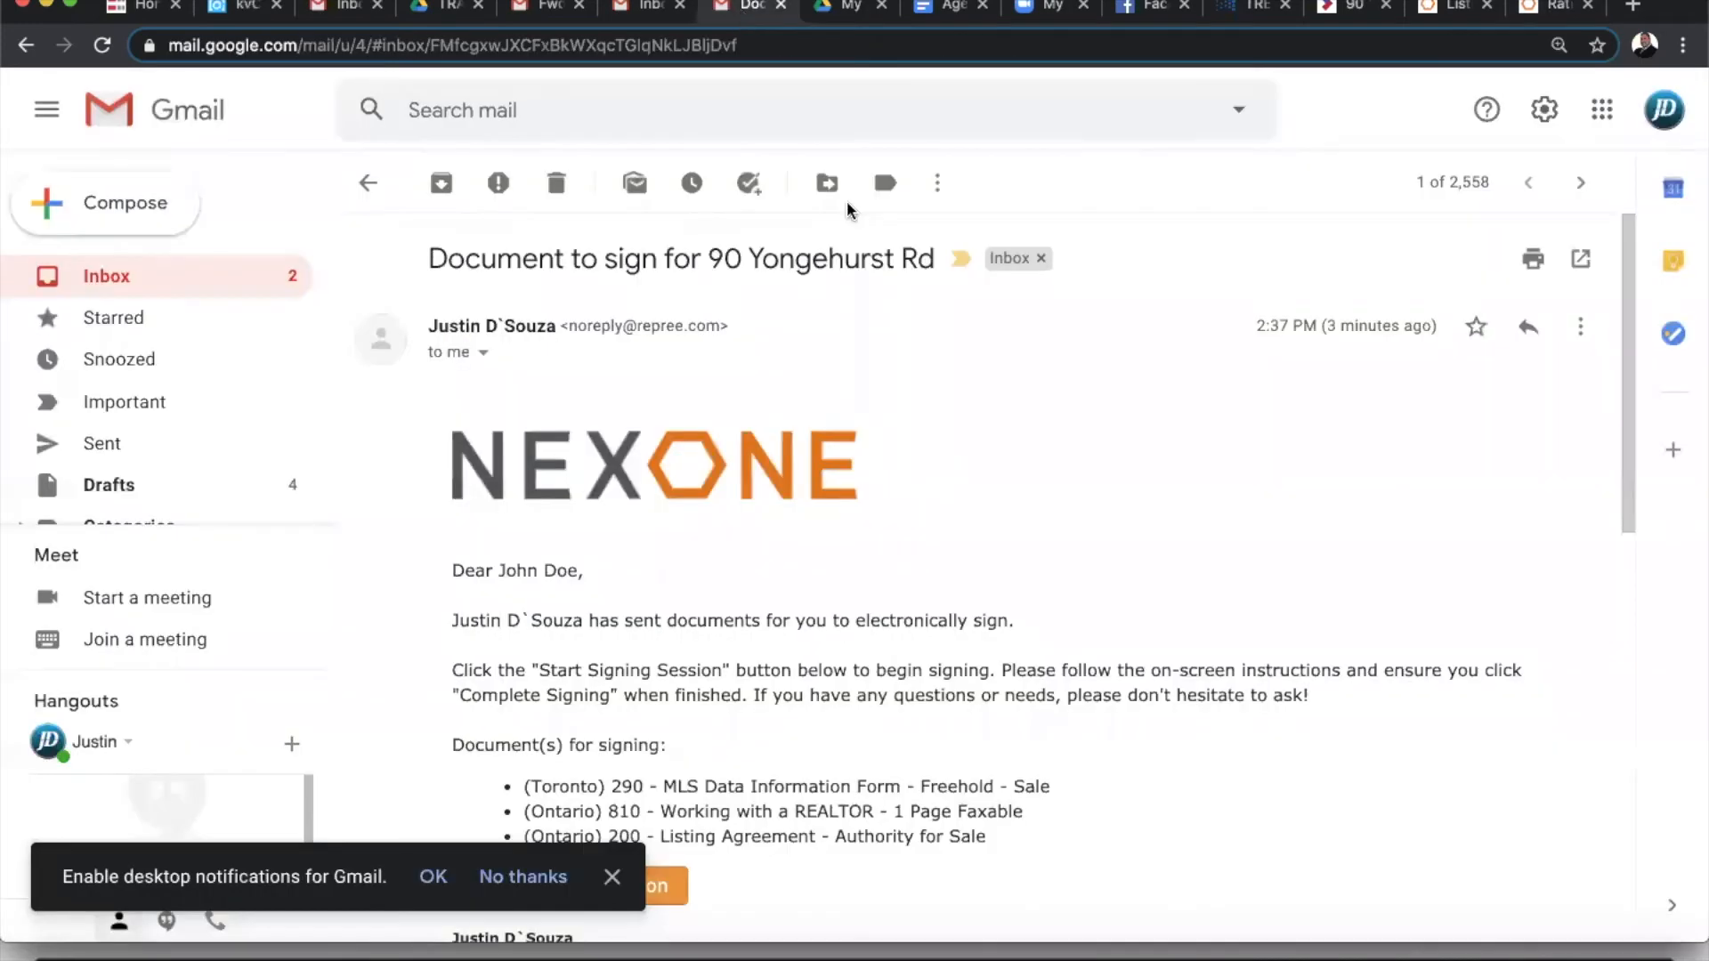
click(612, 877)
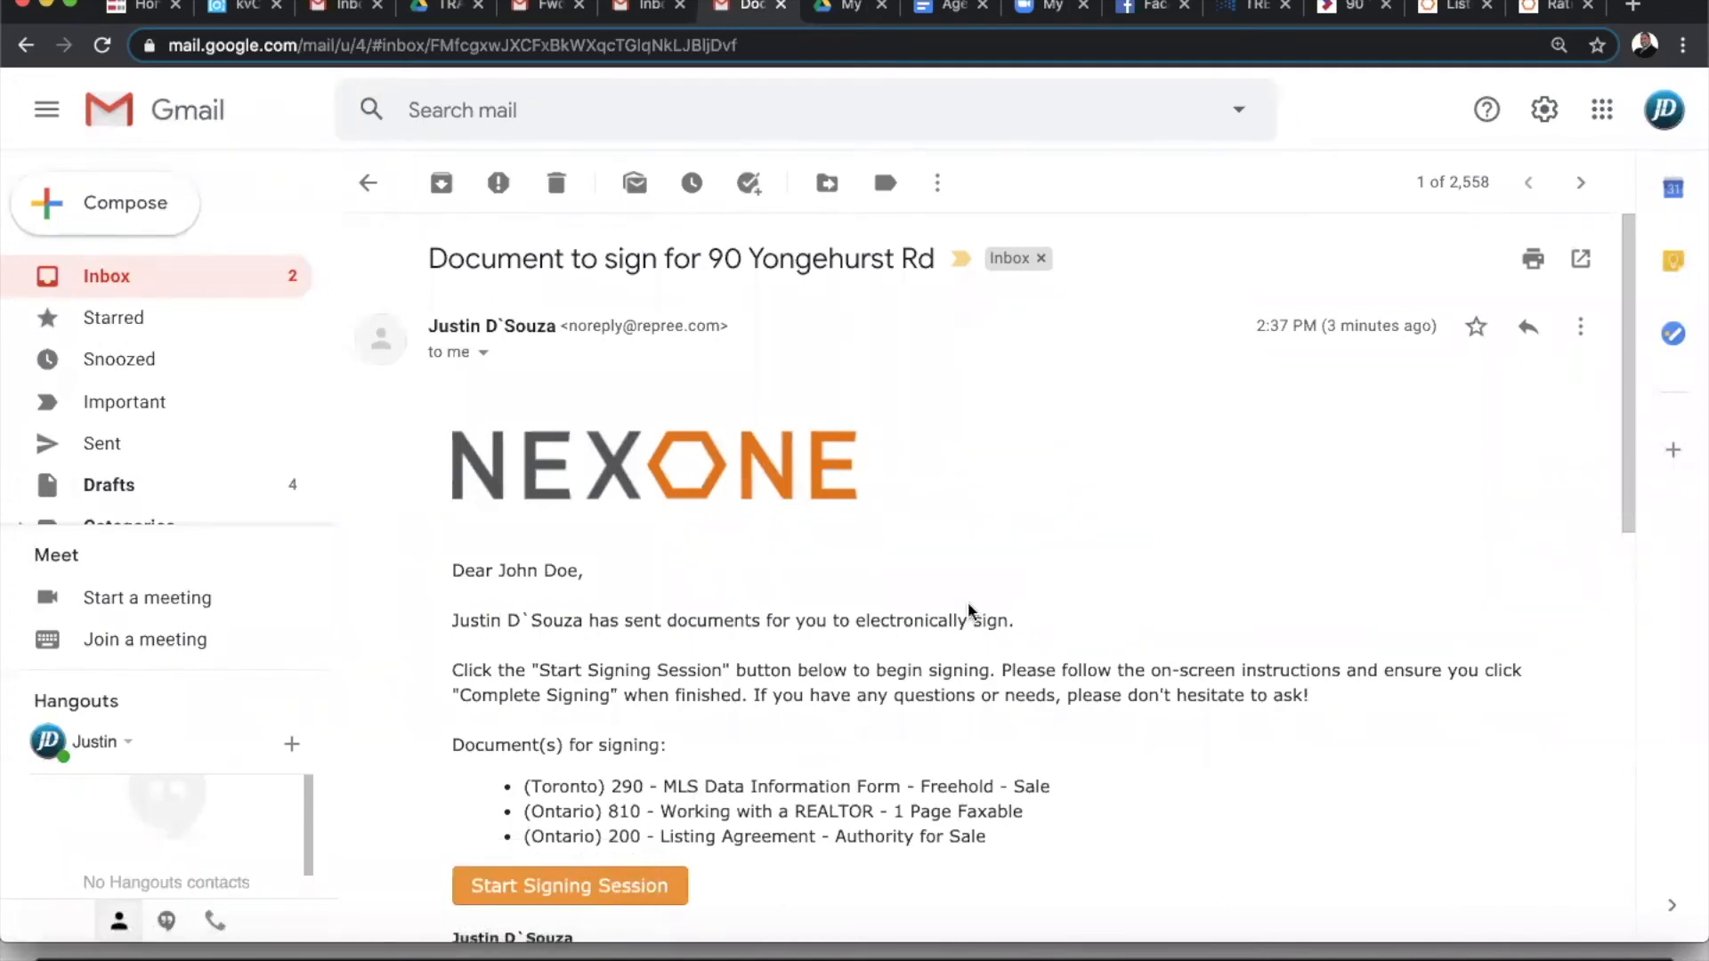
scroll(970, 609, down, 3)
click(618, 650)
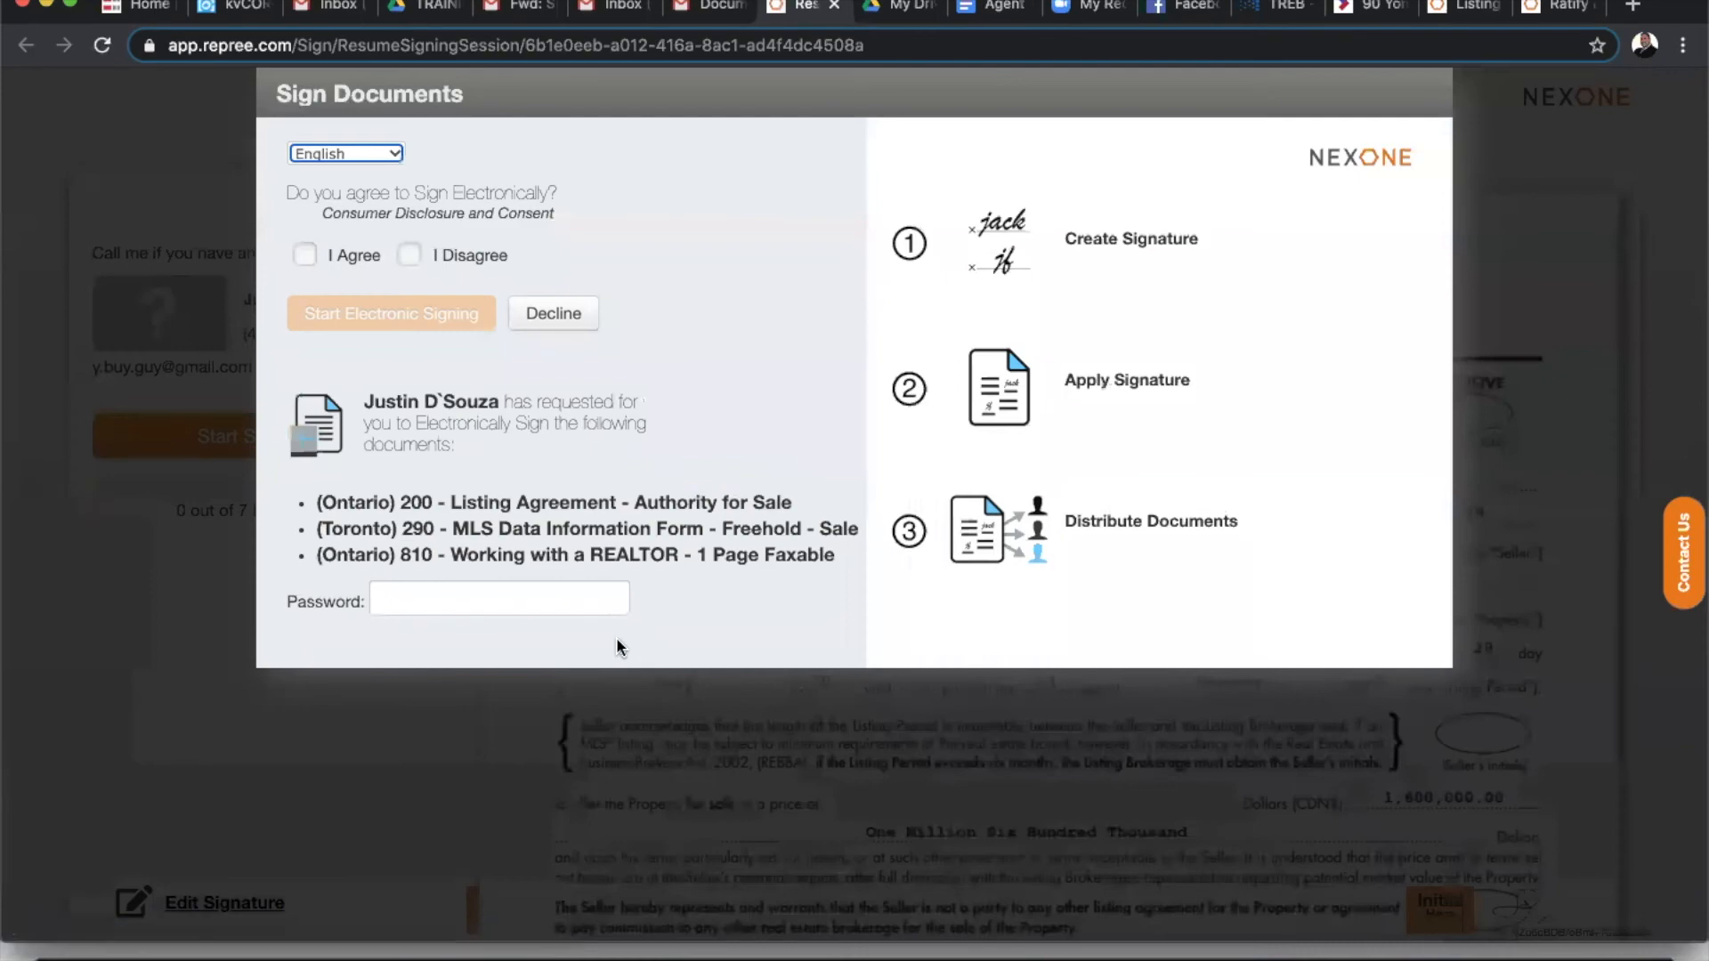
- Agree to sign electronically, enter the signing password, and start electronic signing
click(305, 256)
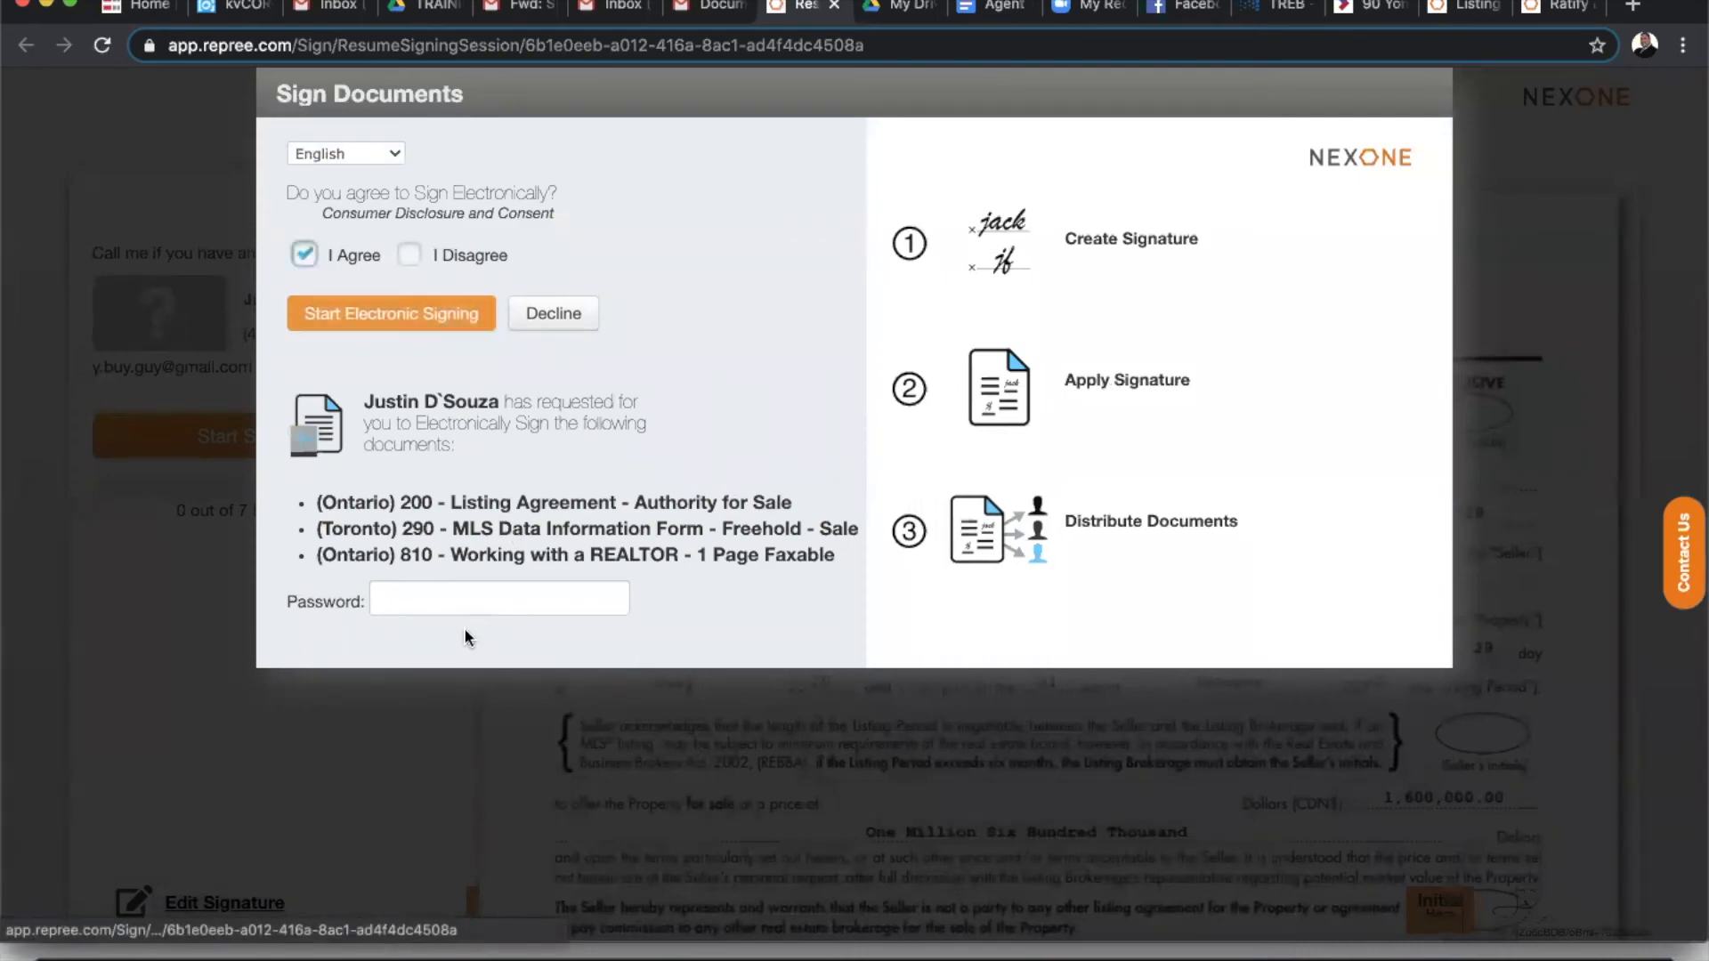
click(434, 601)
text(***)
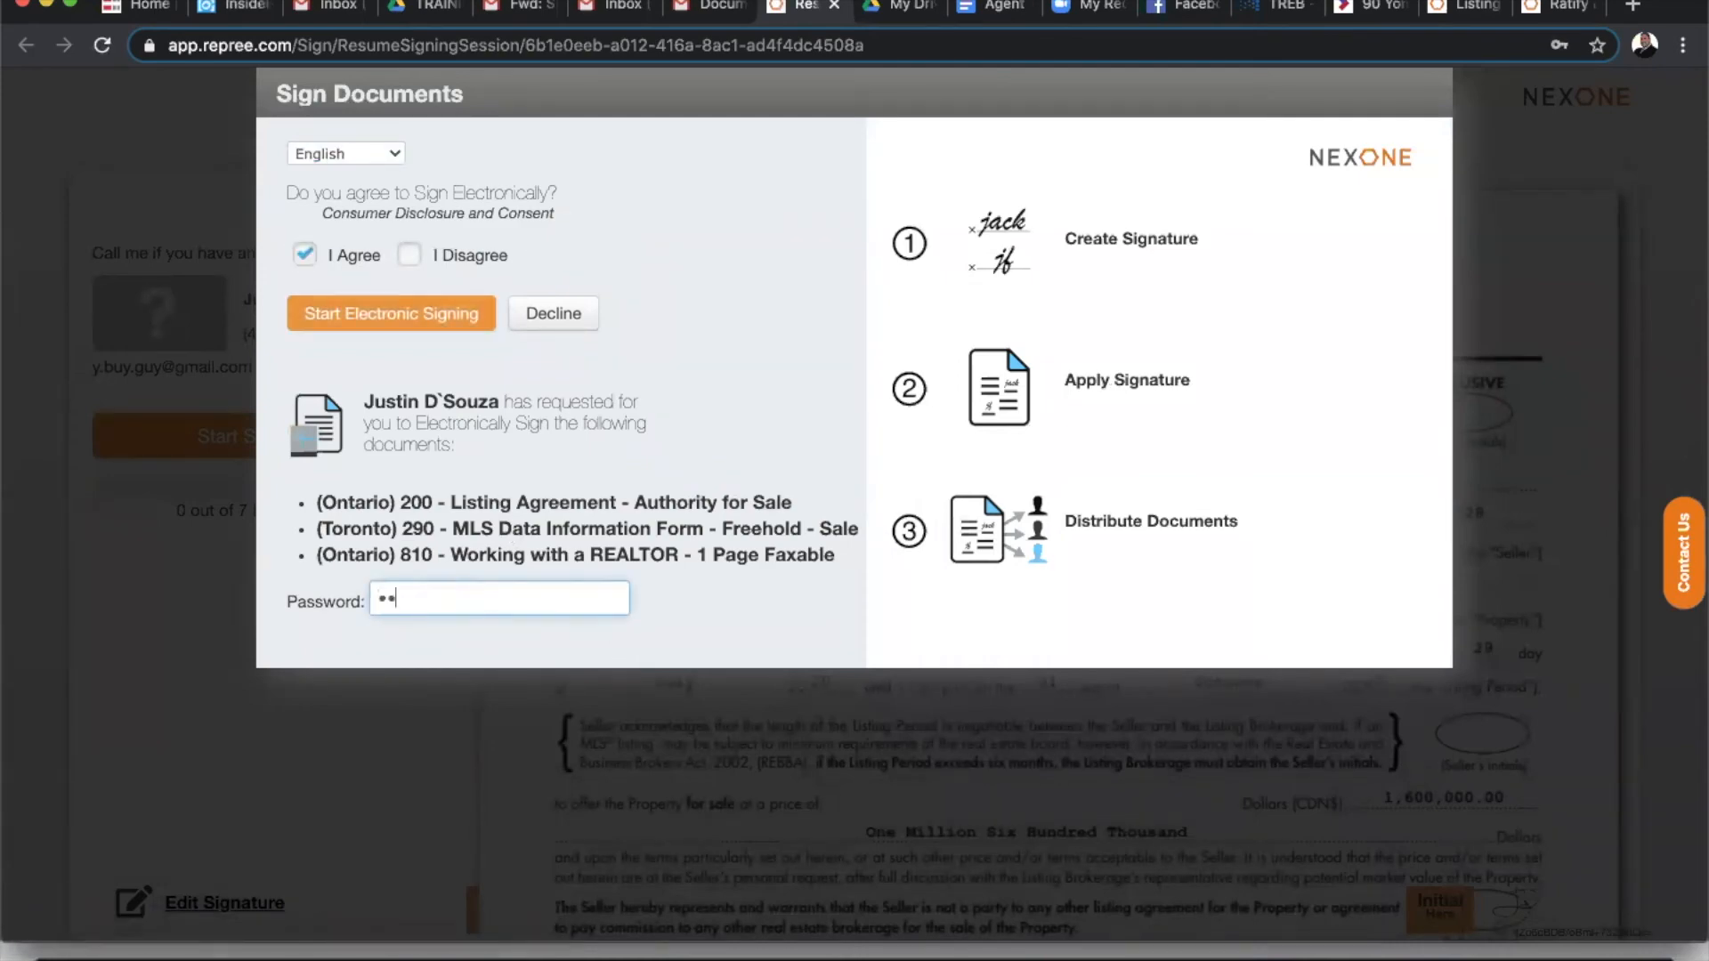
click(412, 323)
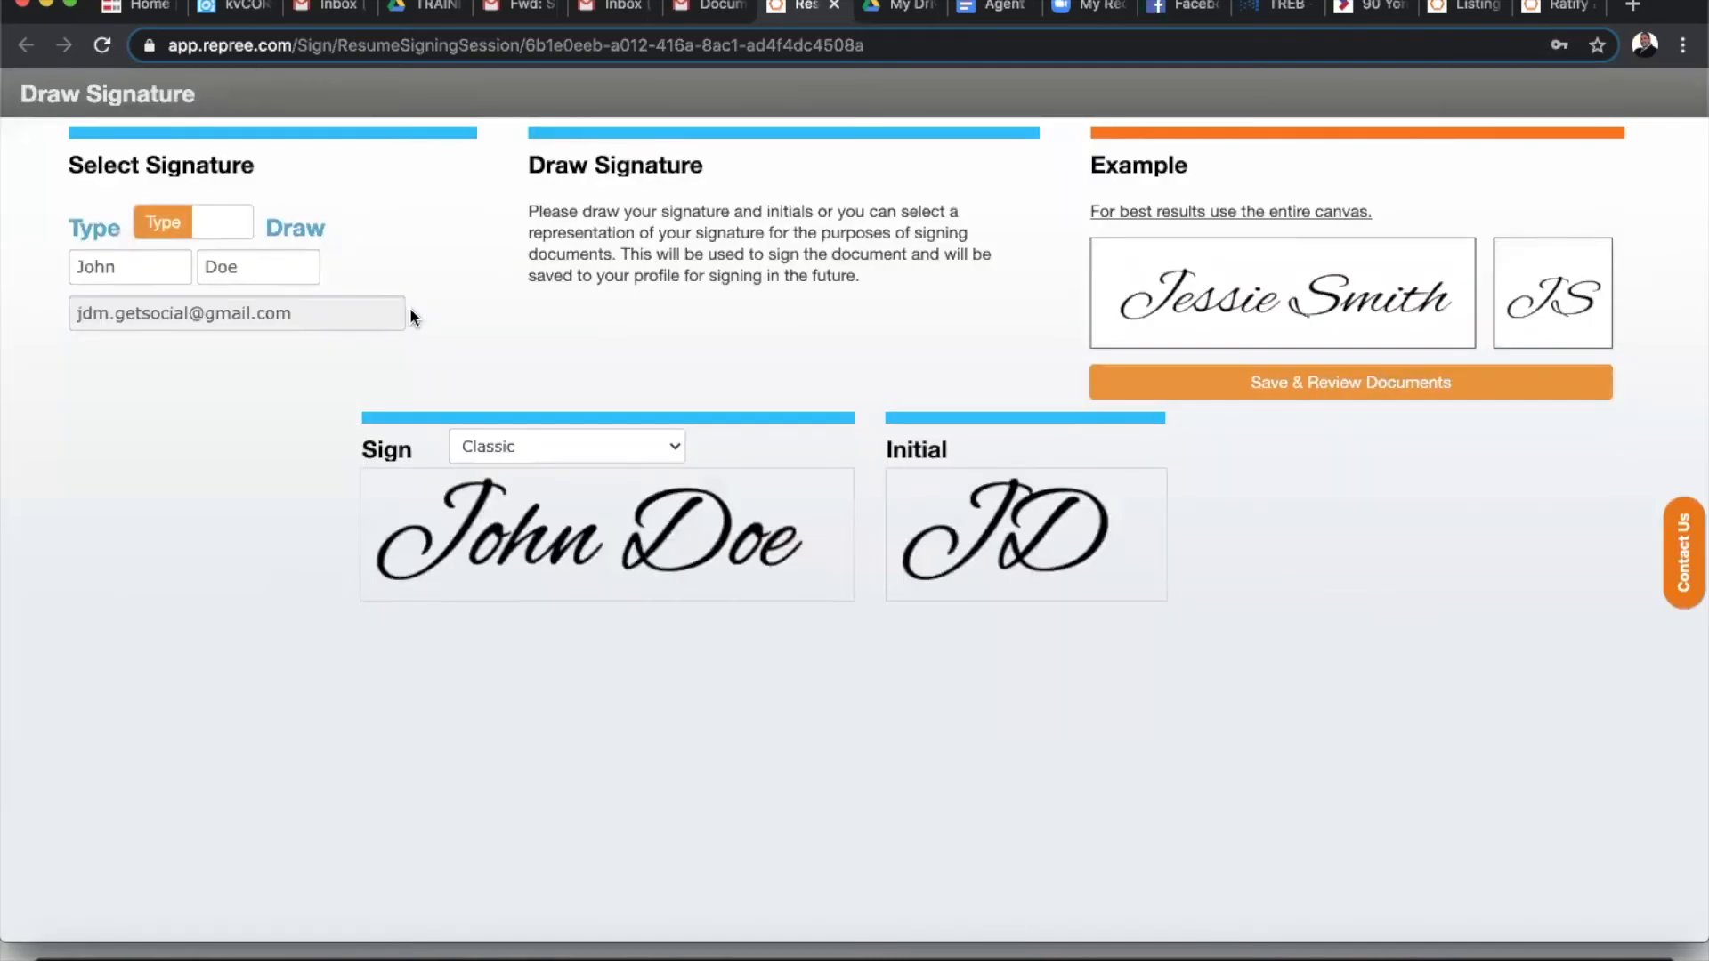
- Choose the Modern signature style and save to review the documents
click(559, 443)
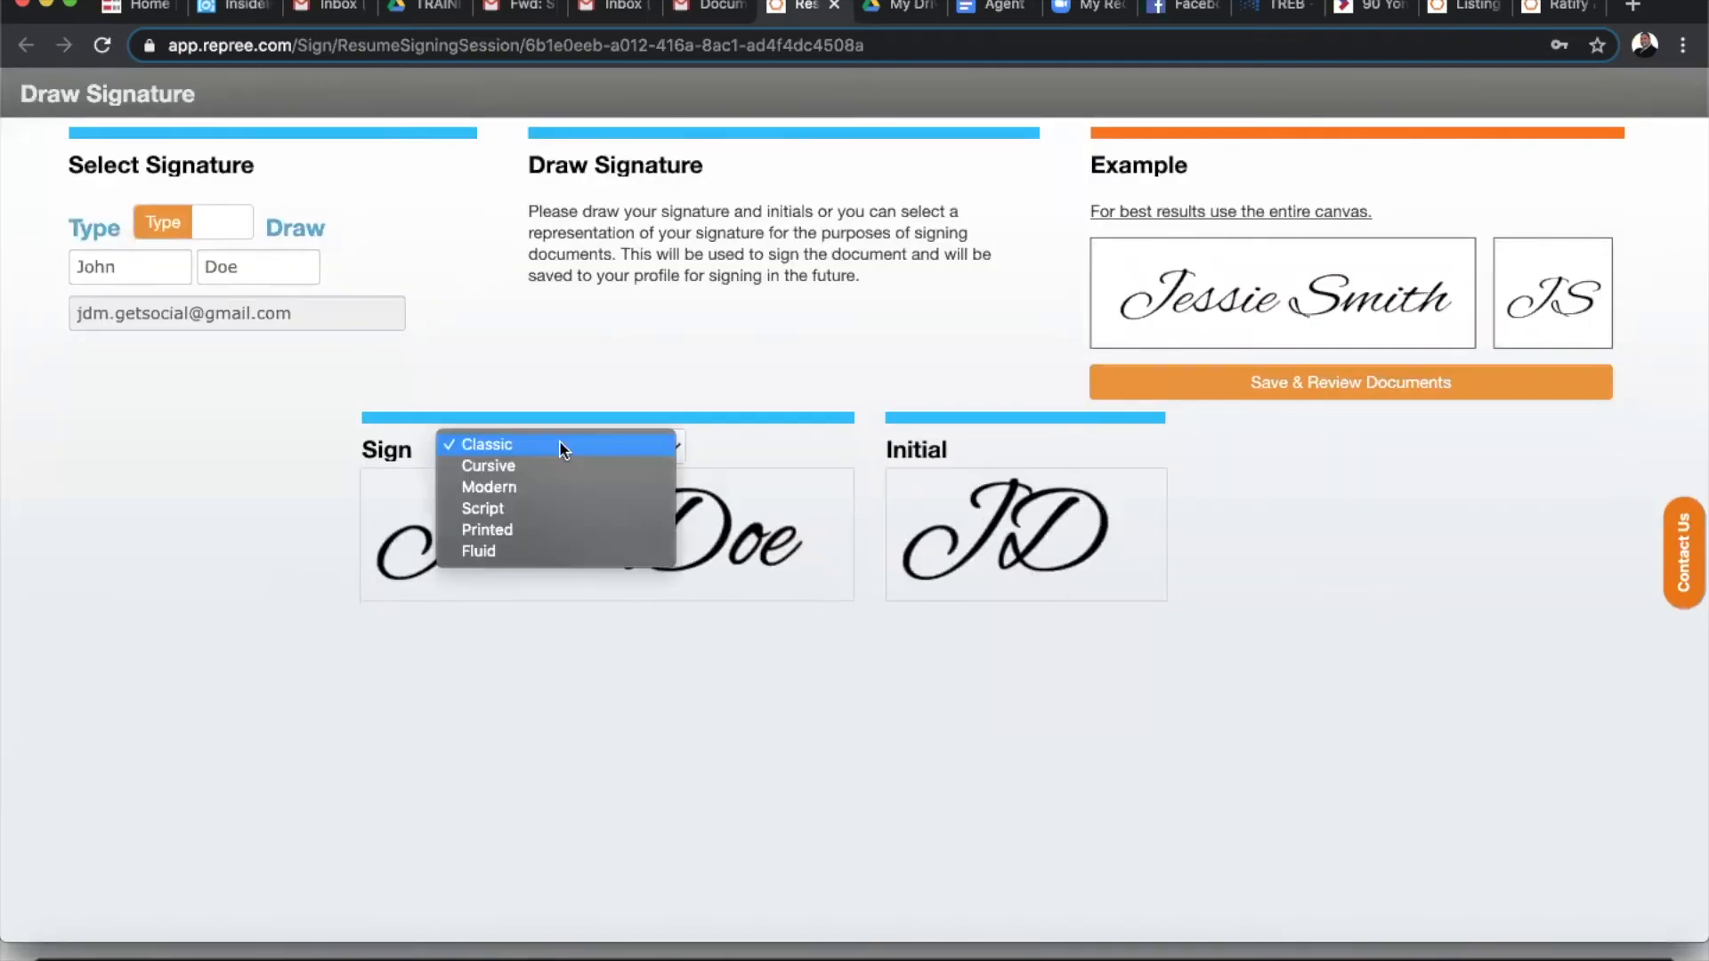
click(537, 488)
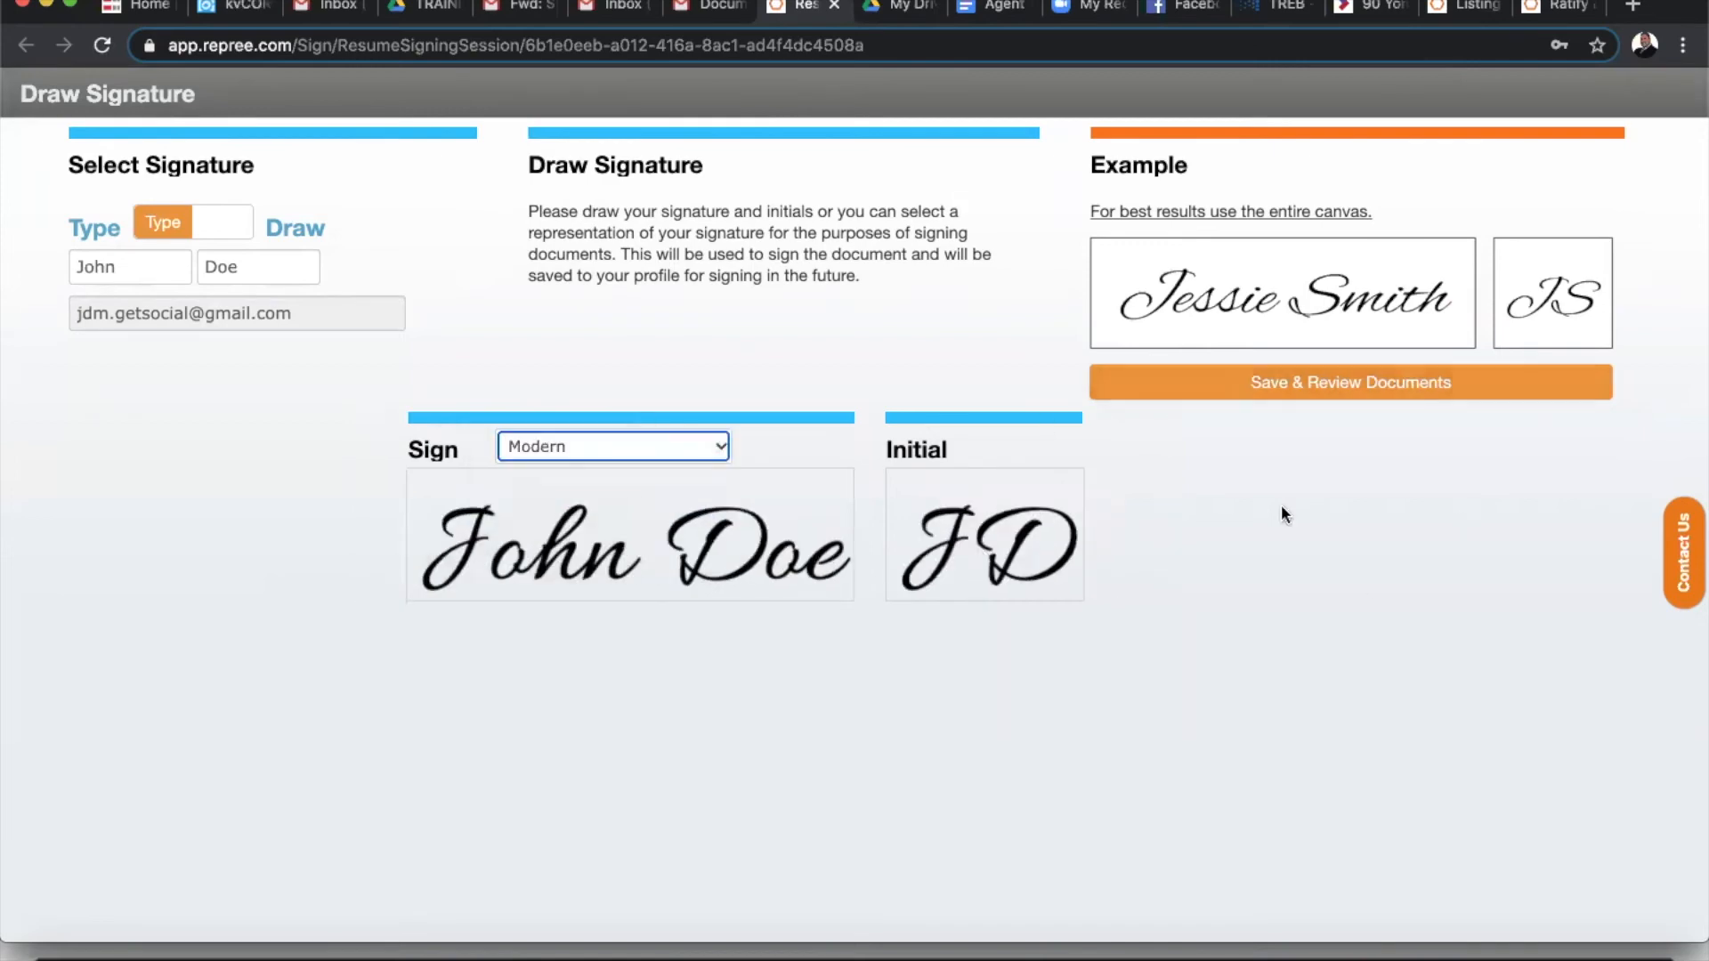
click(1311, 398)
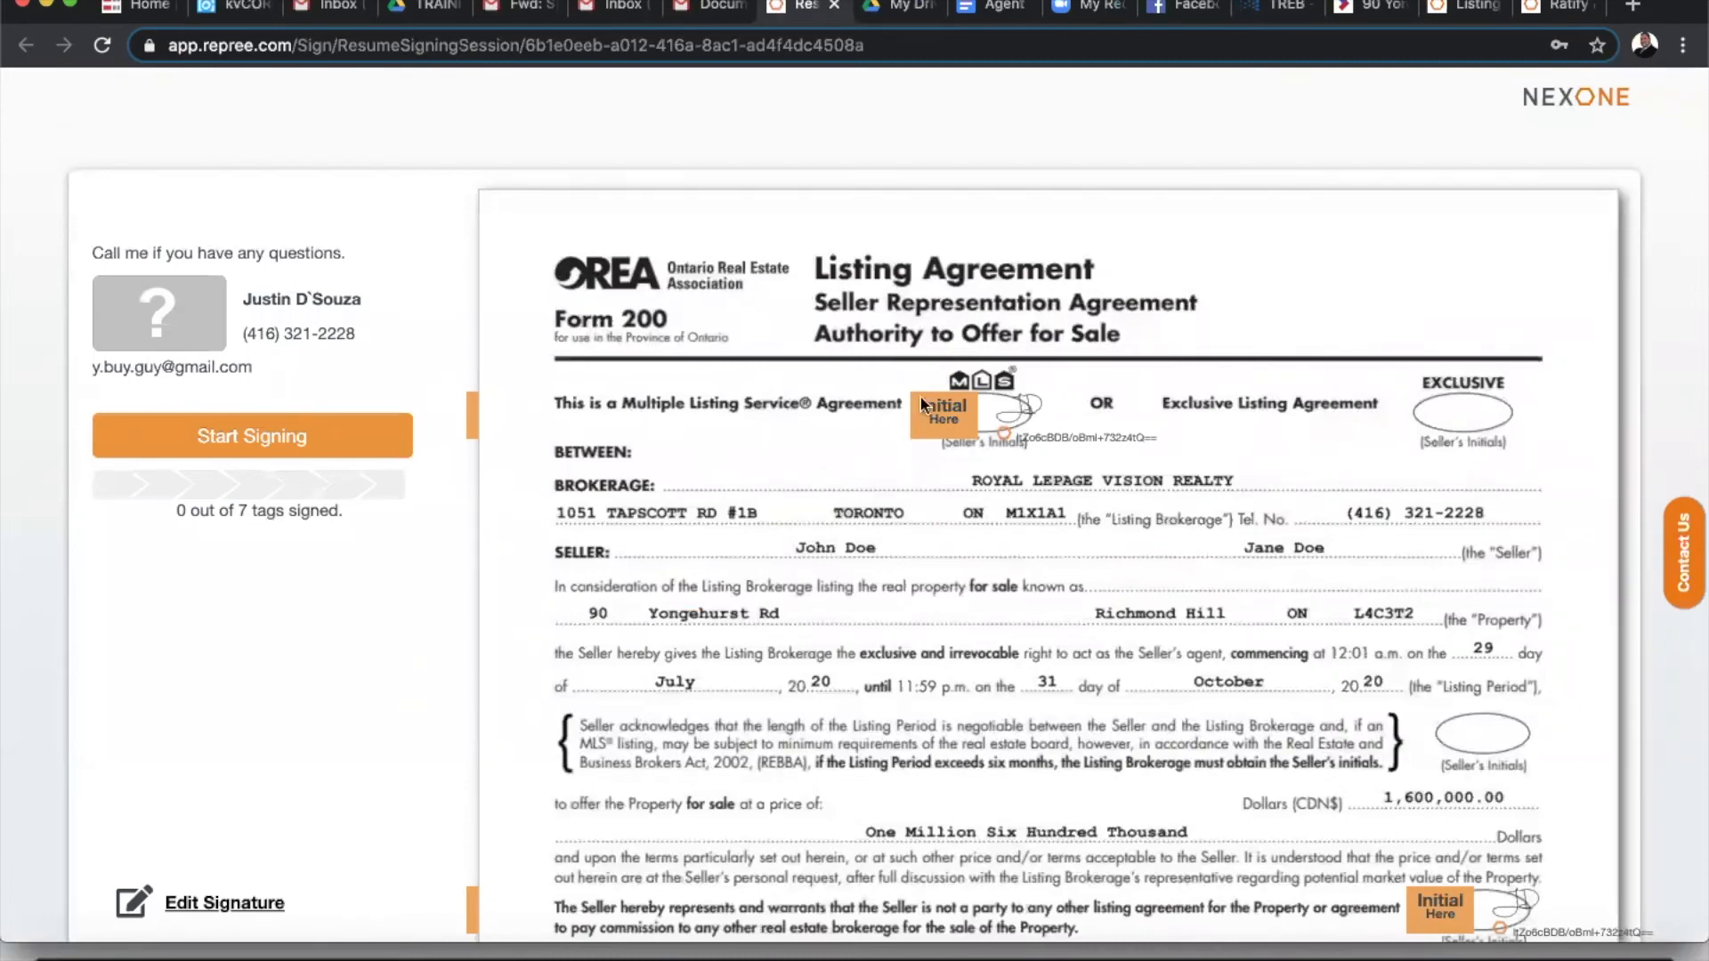
- Place the first two Listing Agreement initials, then leave the session at 2 of 7
click(303, 435)
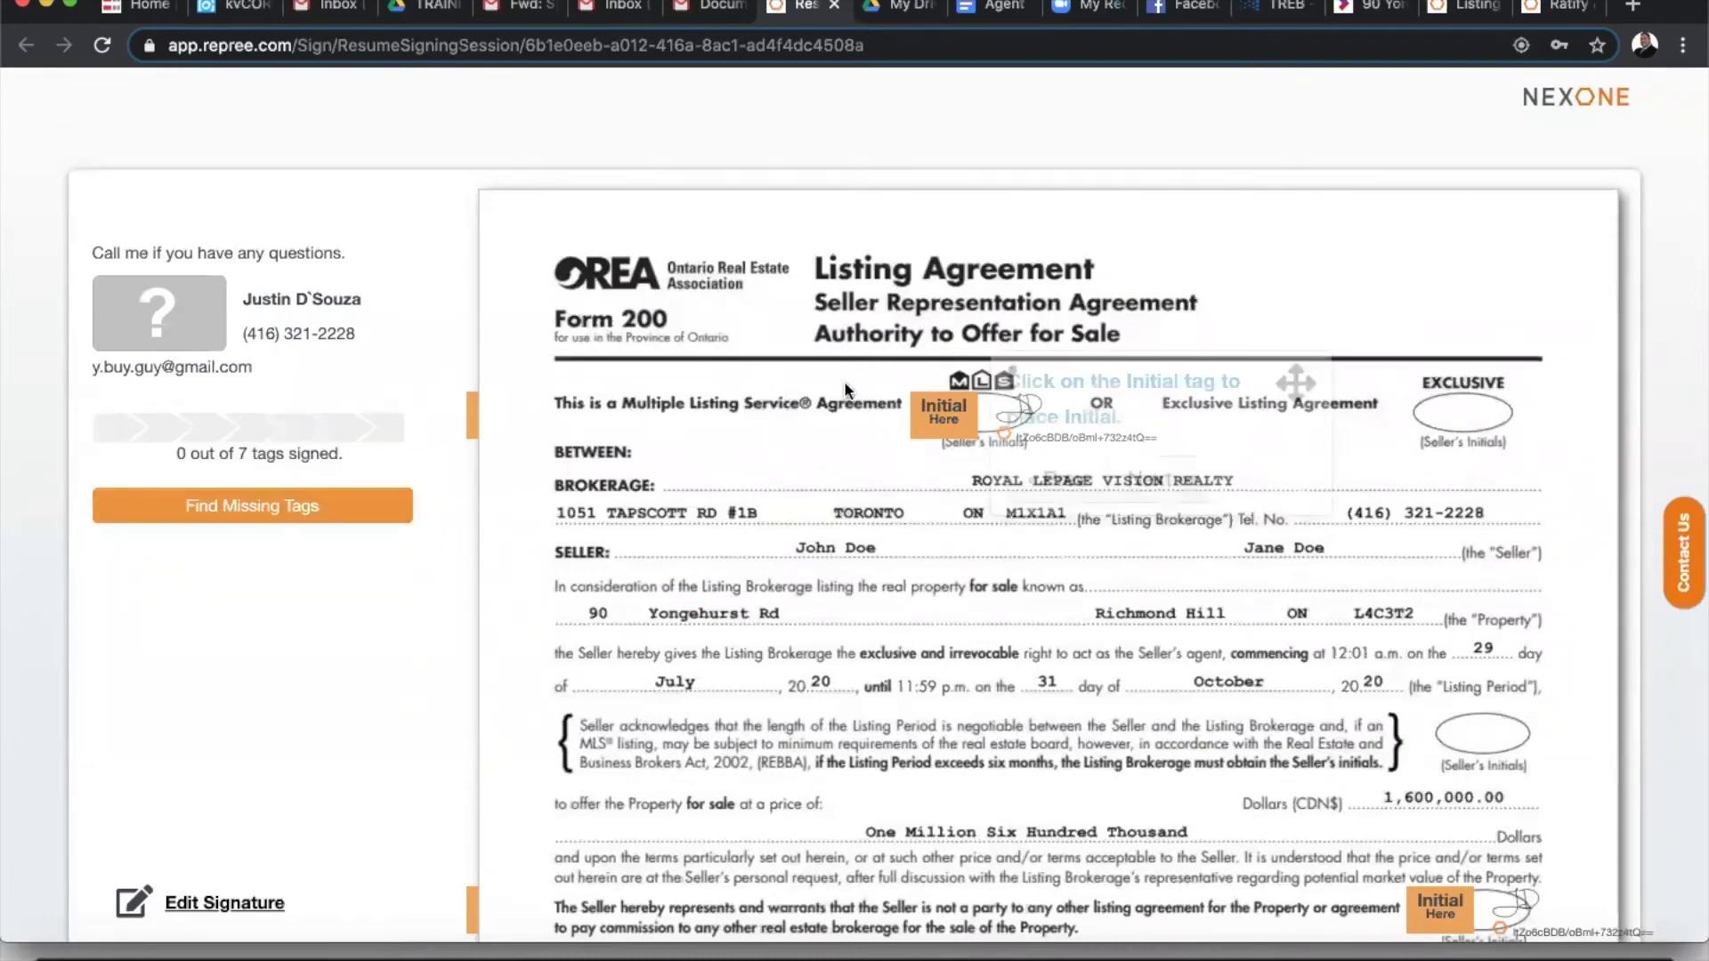
click(945, 420)
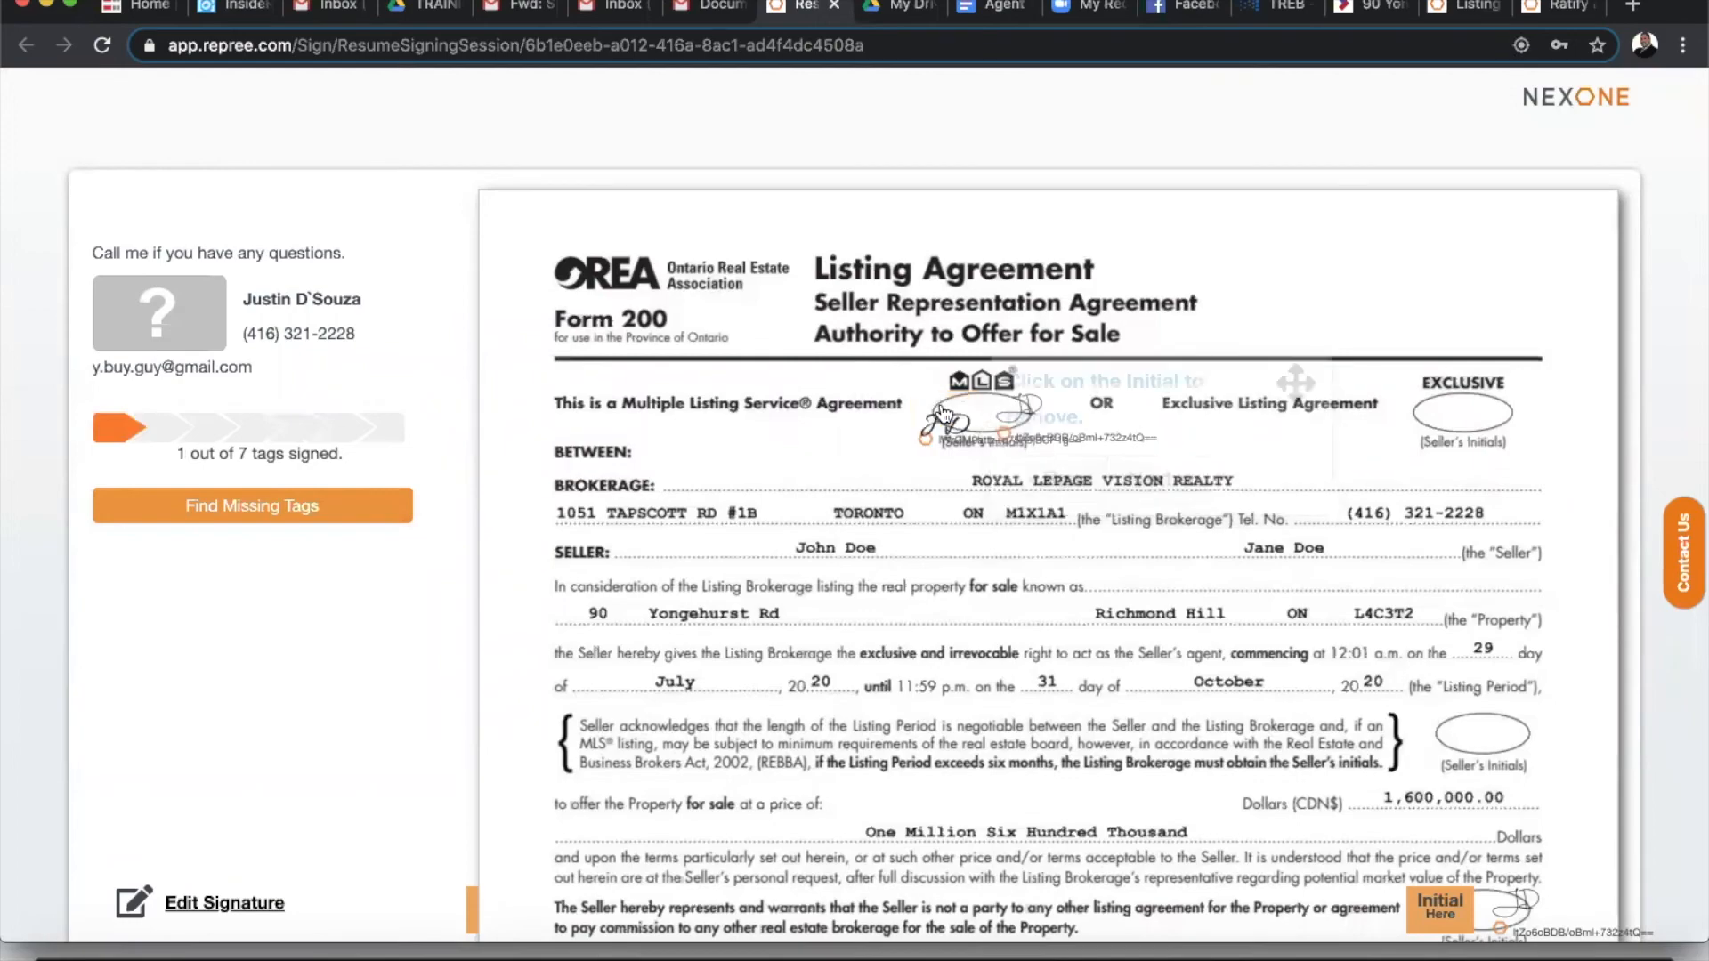
click(1157, 482)
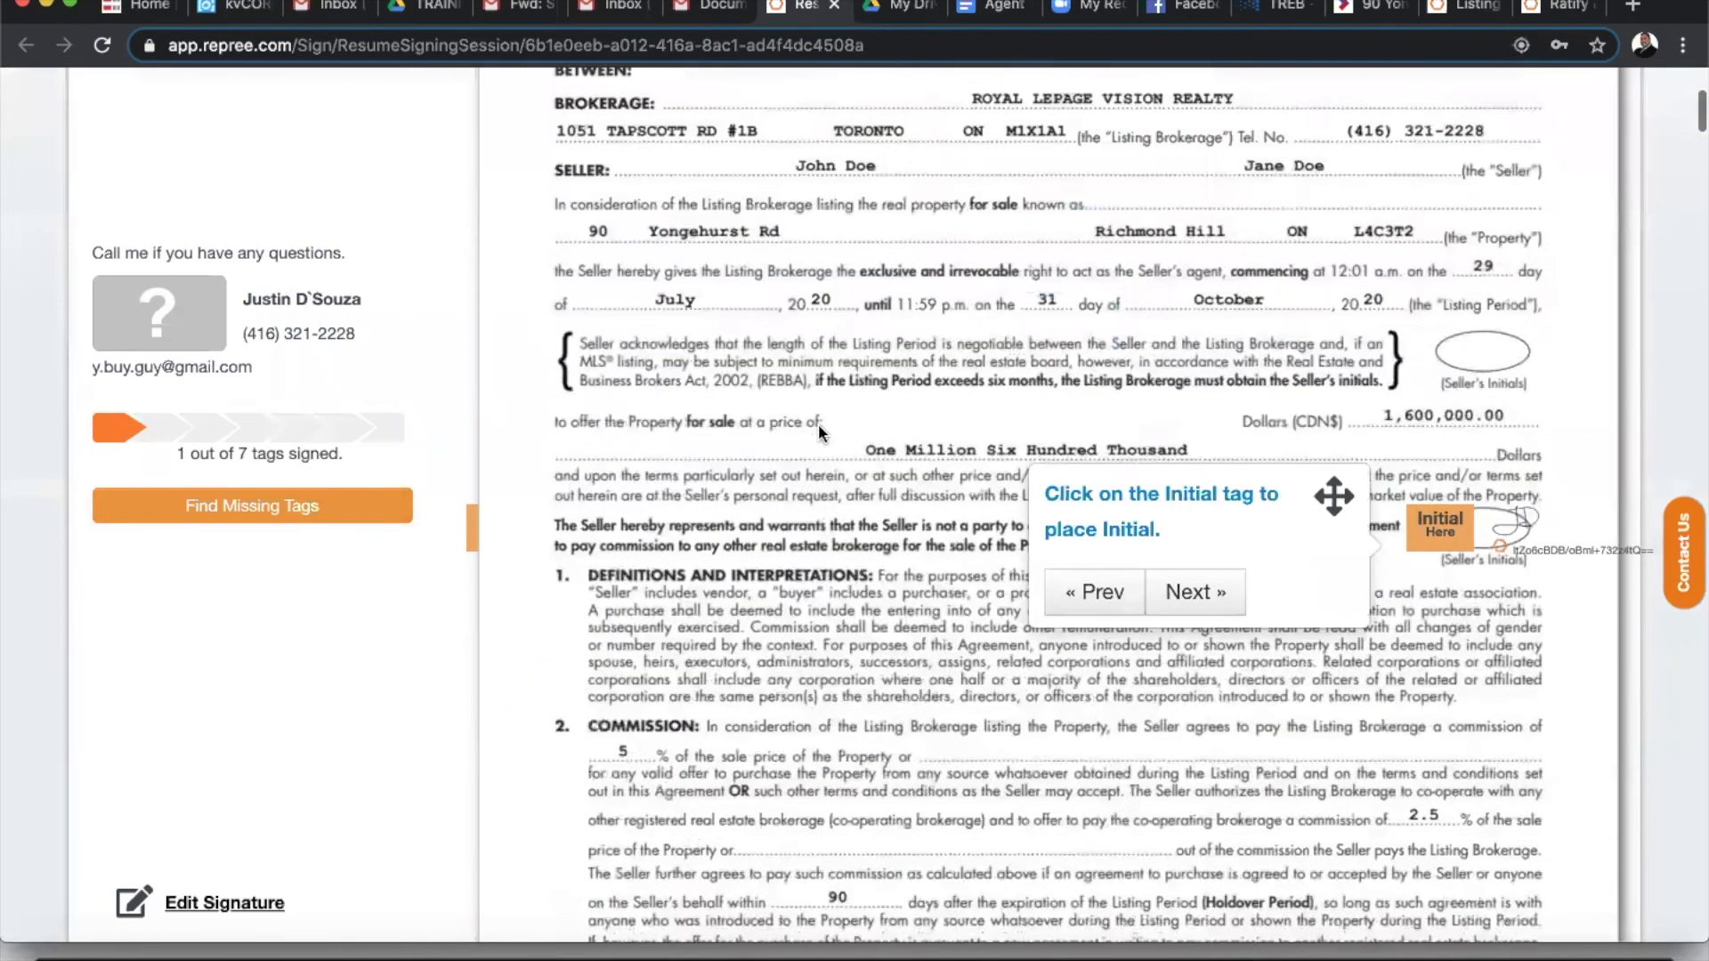
click(1442, 534)
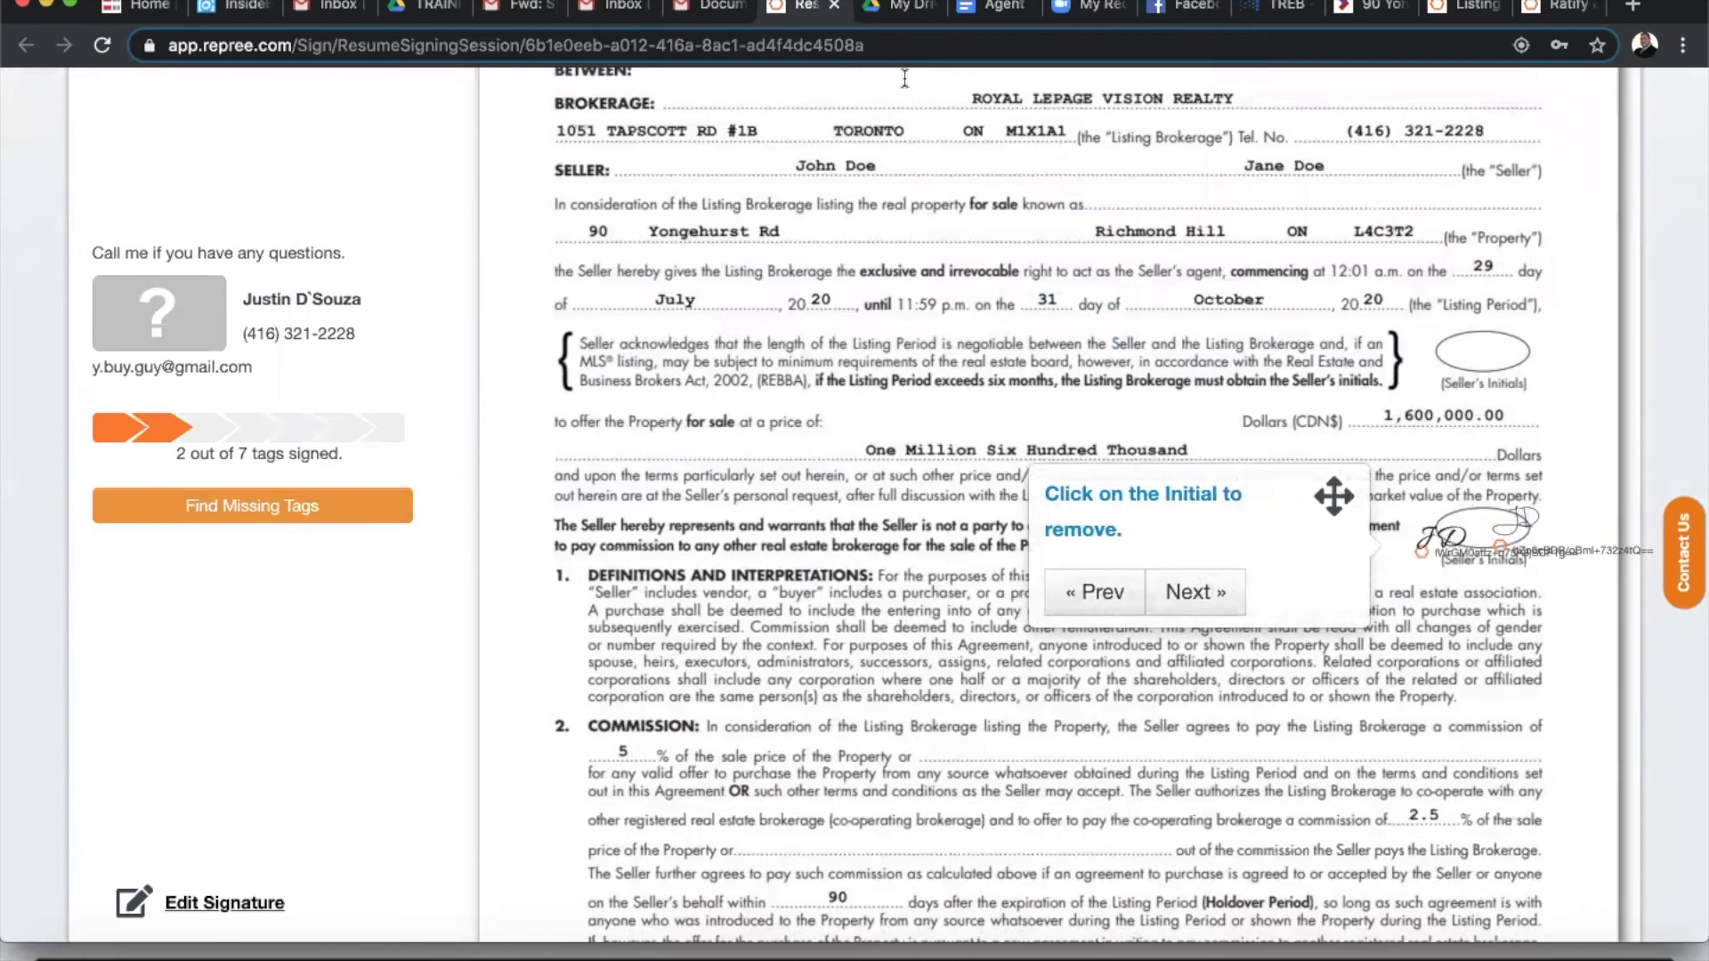
click(834, 8)
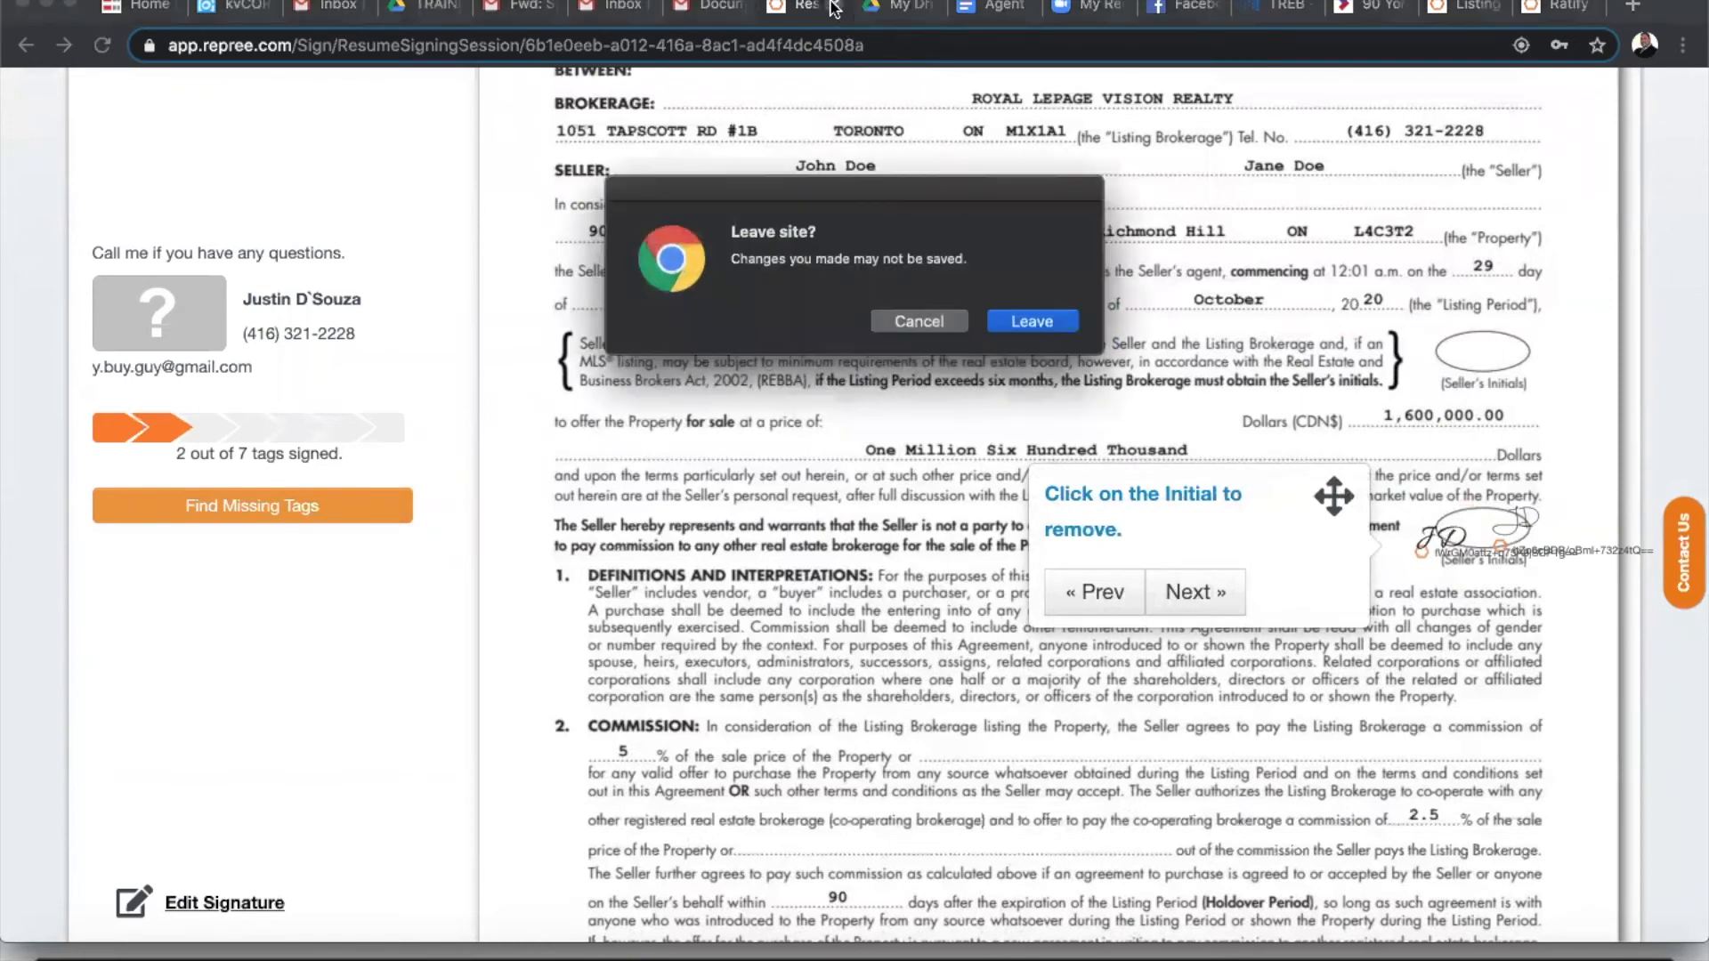
click(1025, 324)
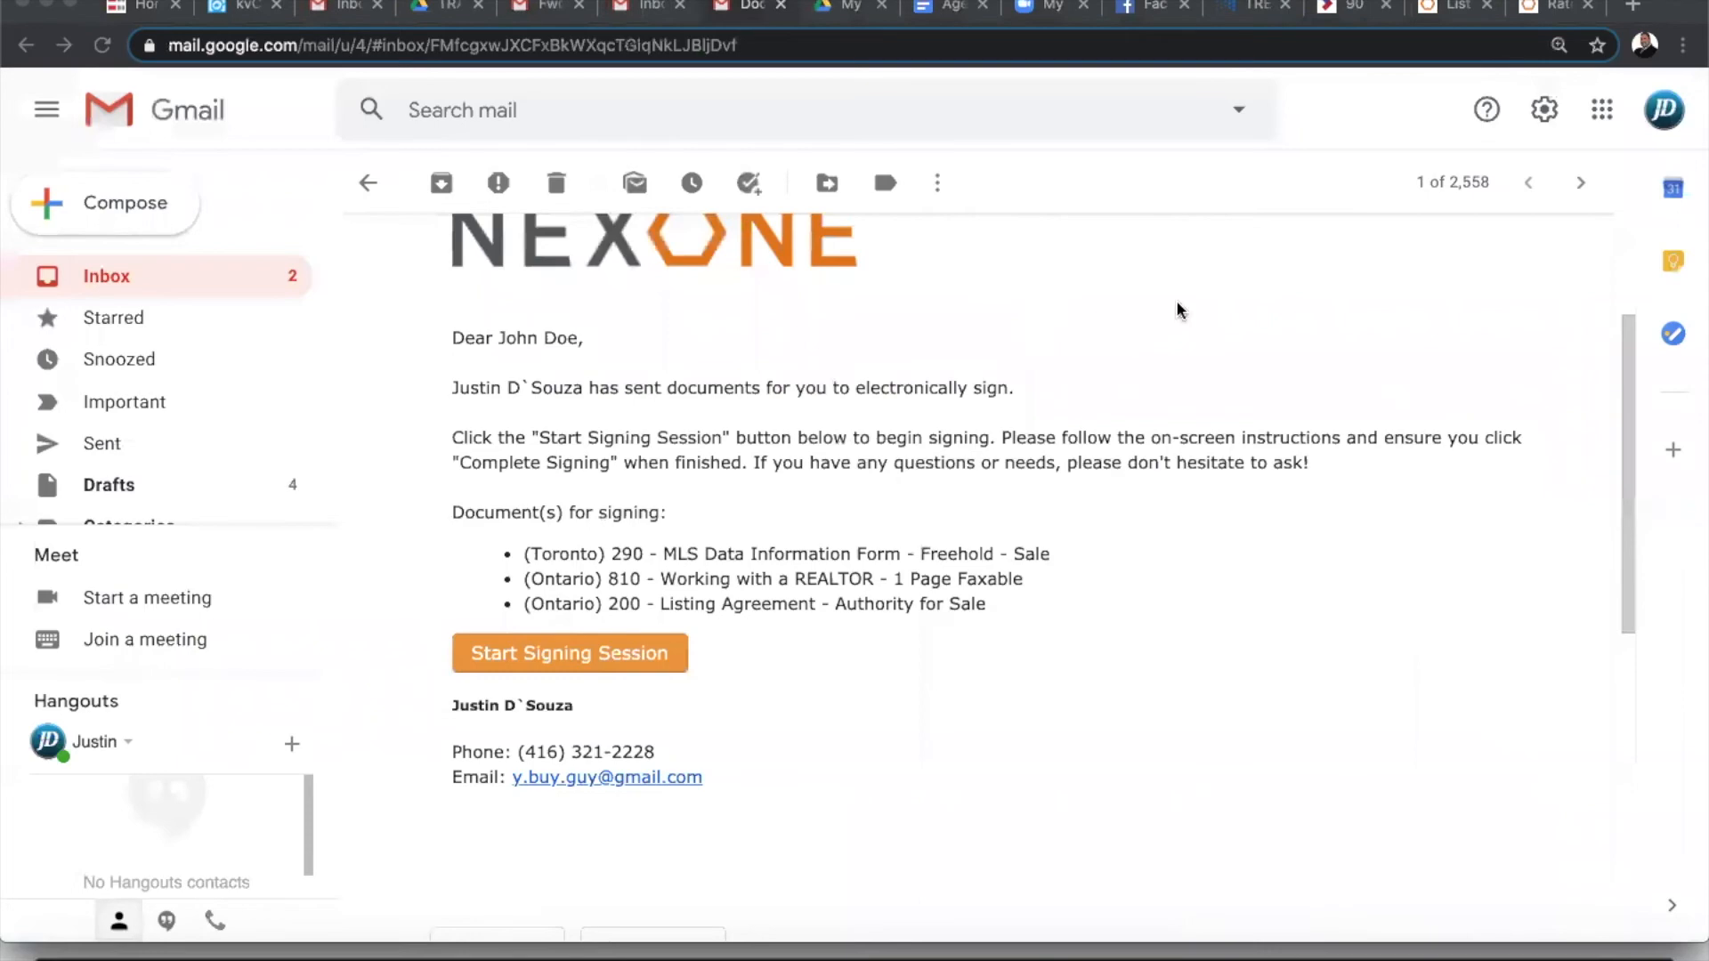
- Reload the Ratify dashboard and scroll the audit showing the seller's unfinished signing
click(1548, 8)
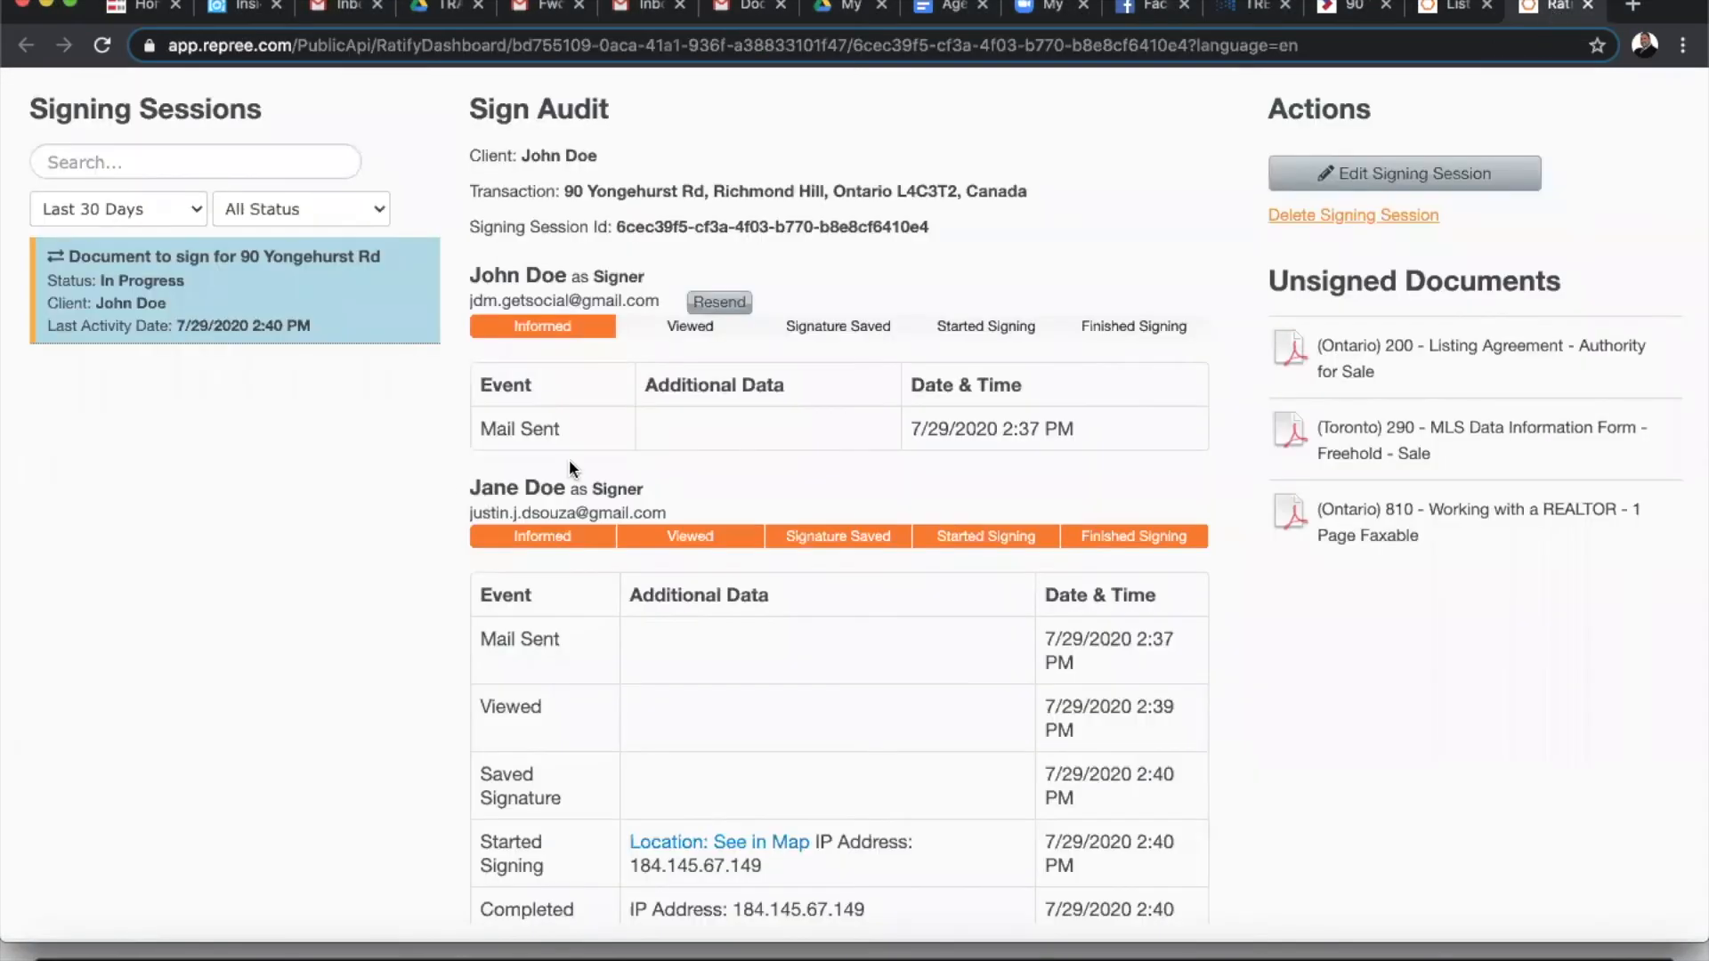
key(super+r)
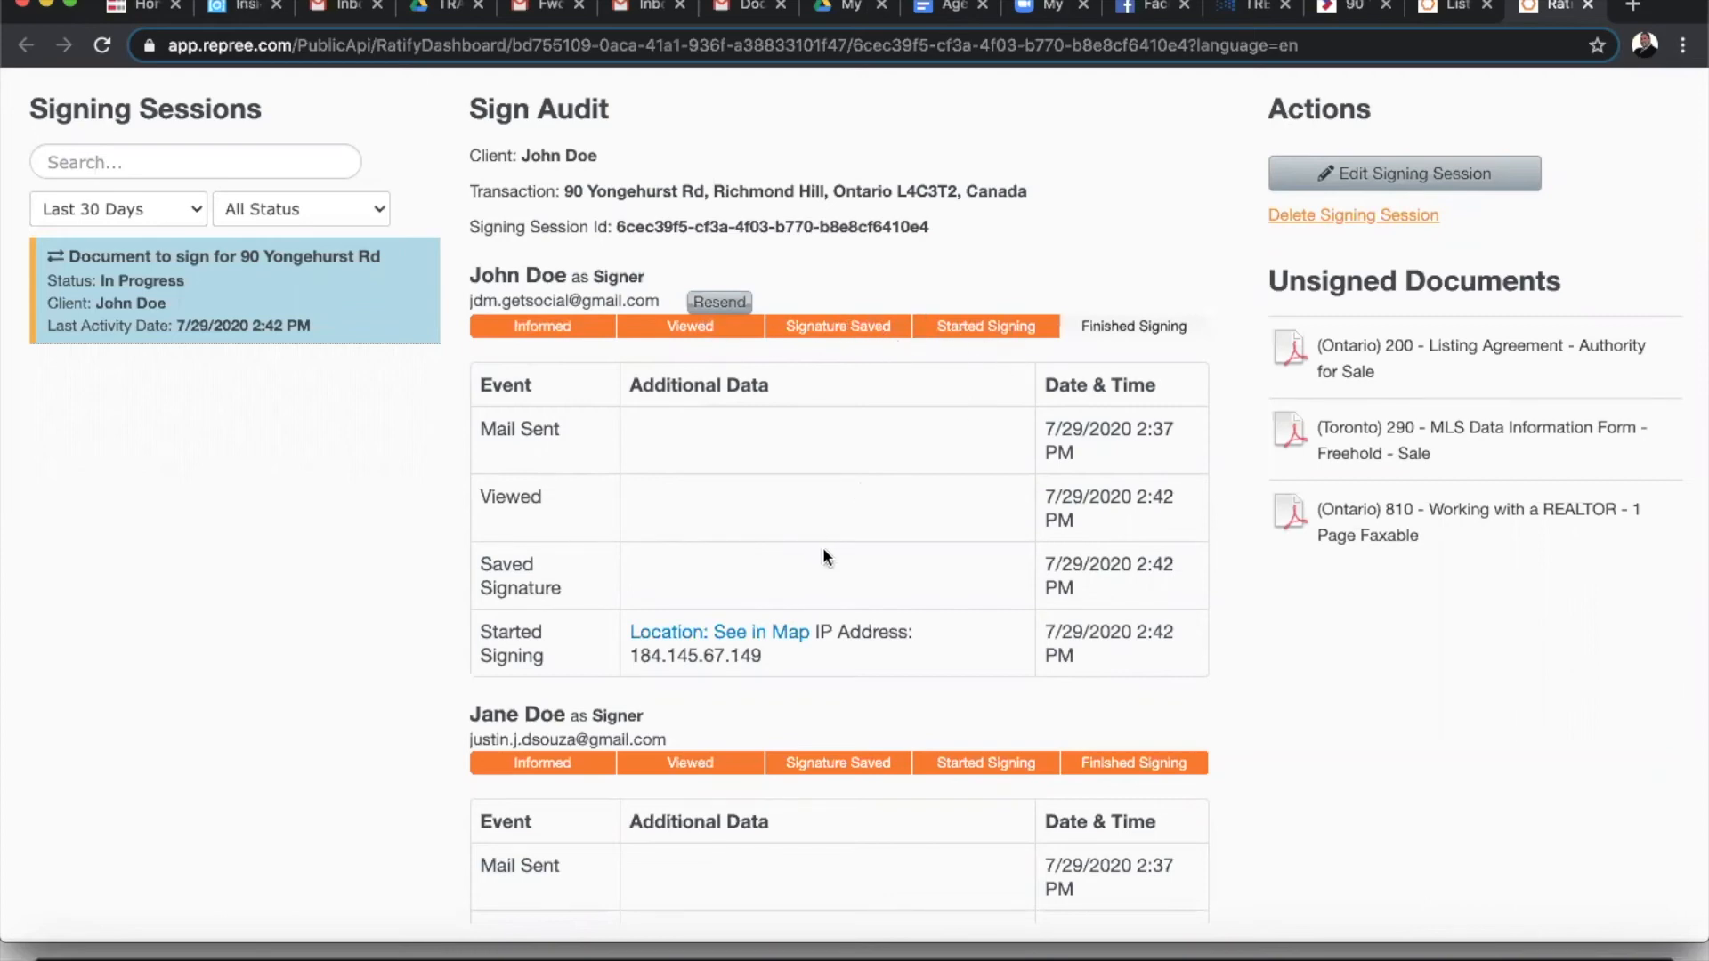
scroll(975, 445, down, 2)
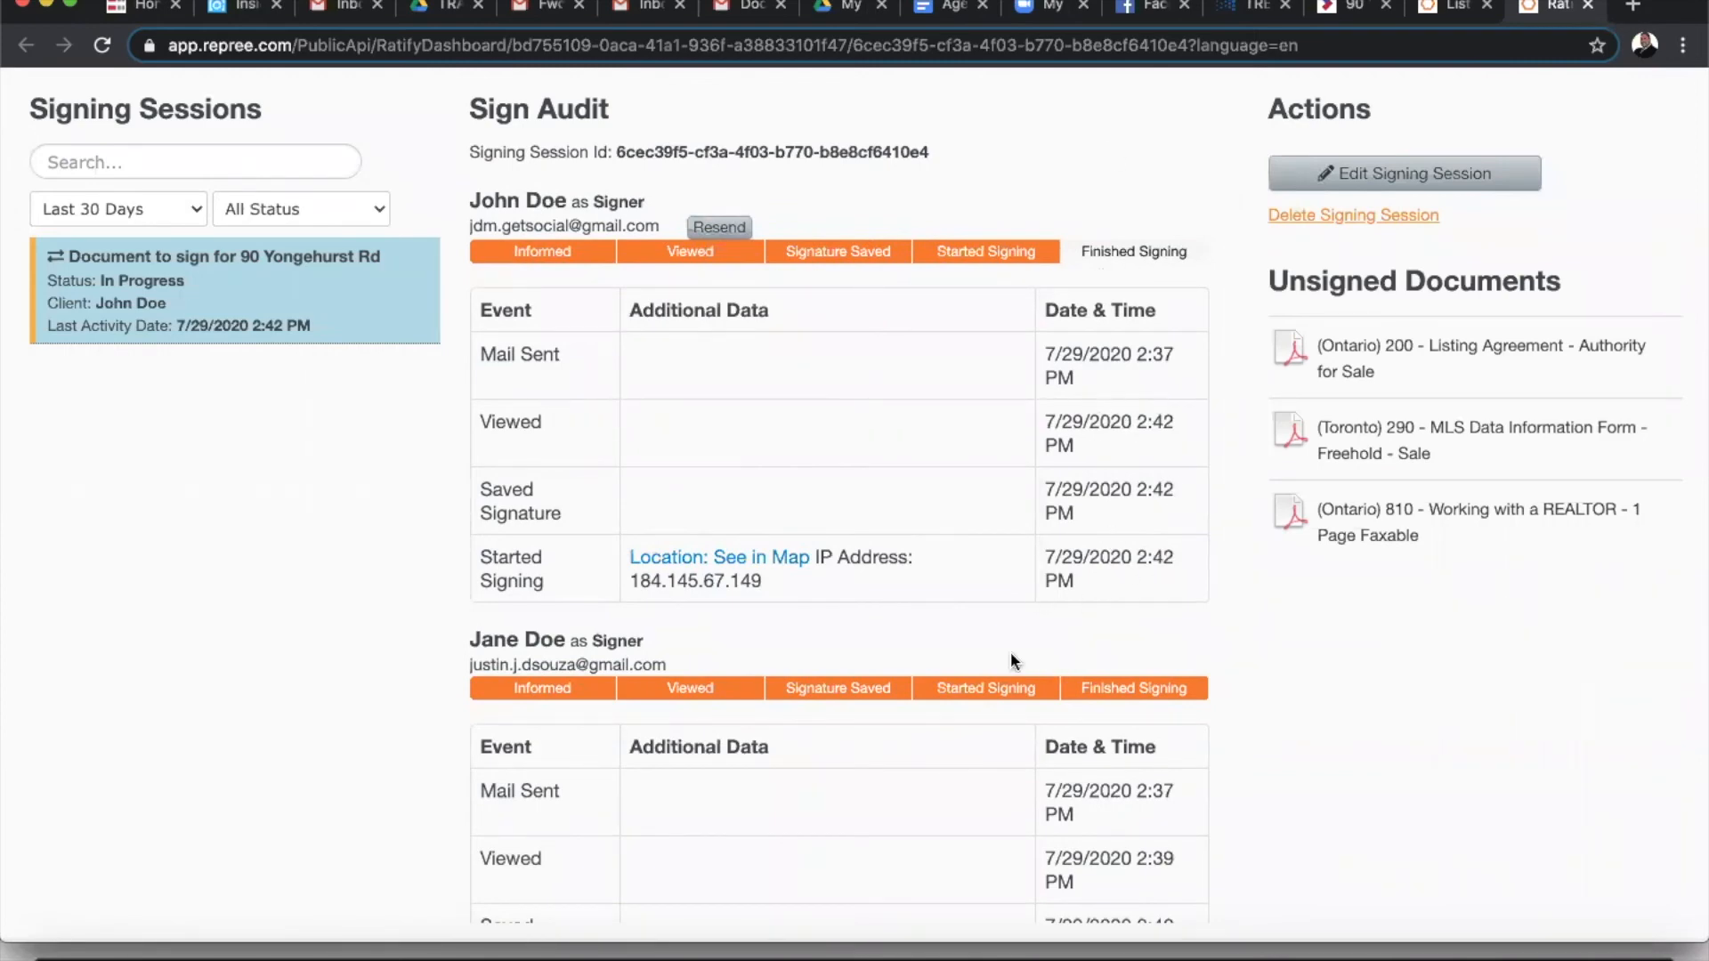
- Relaunch the signing session from the Gmail invitation and check I Agree
click(755, 11)
click(522, 654)
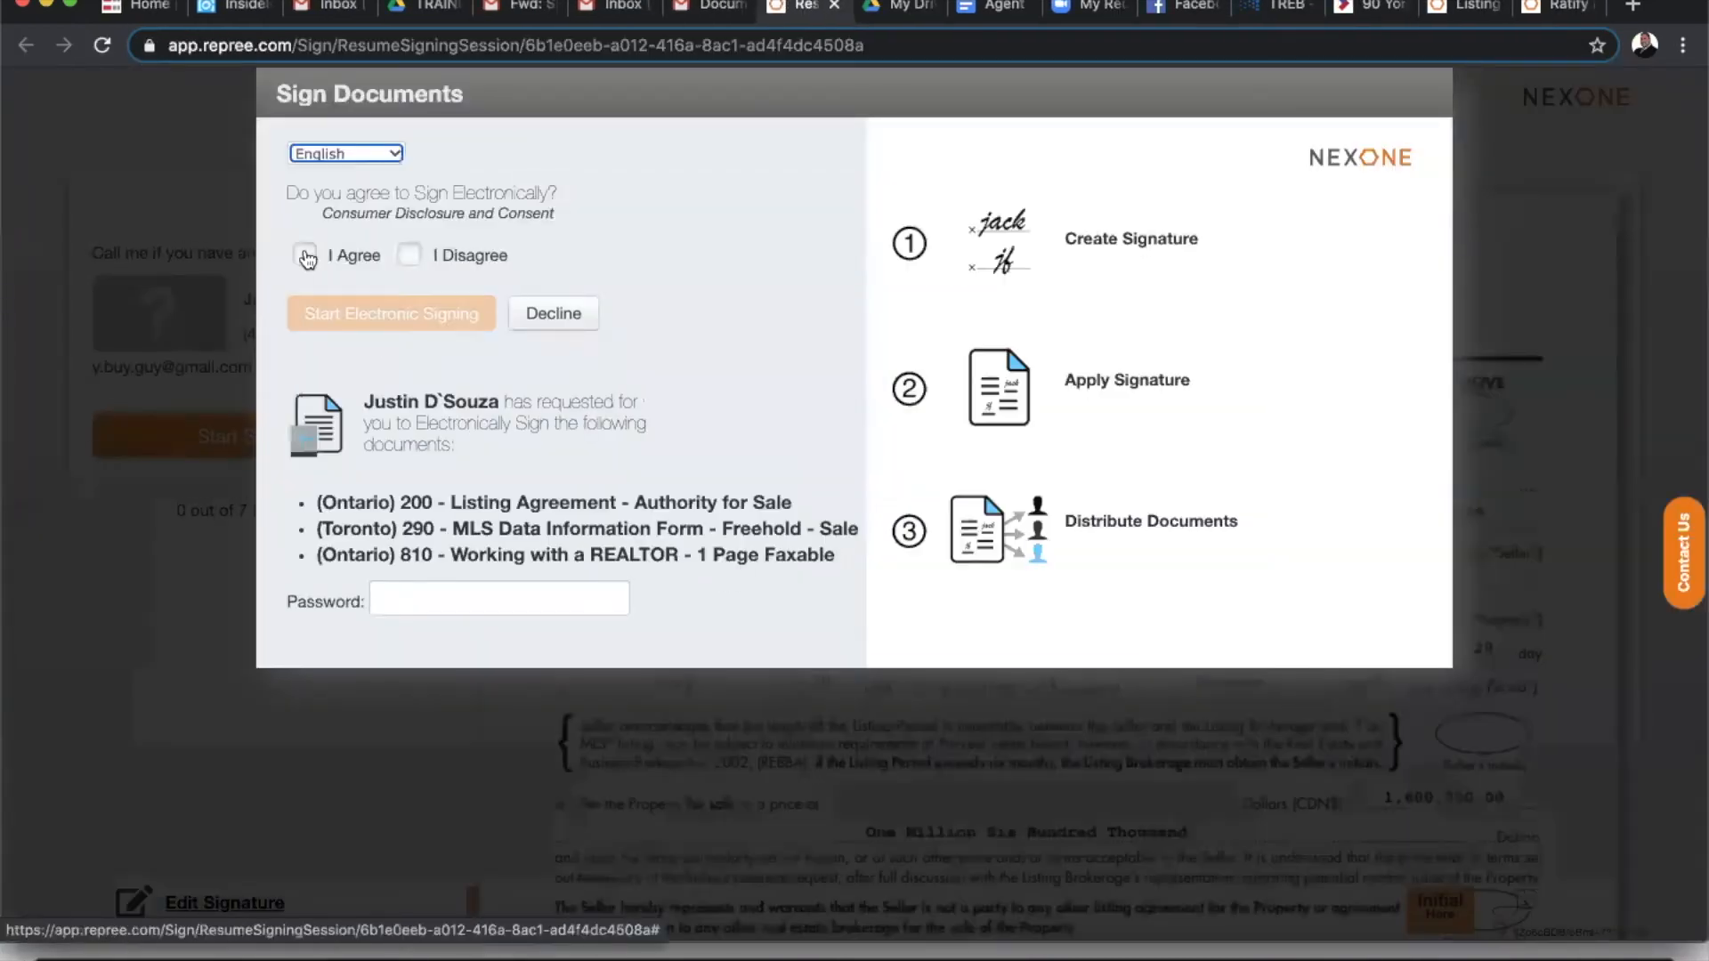
click(306, 256)
- Enter the signing password and start electronic signing
click(447, 597)
text(•••)
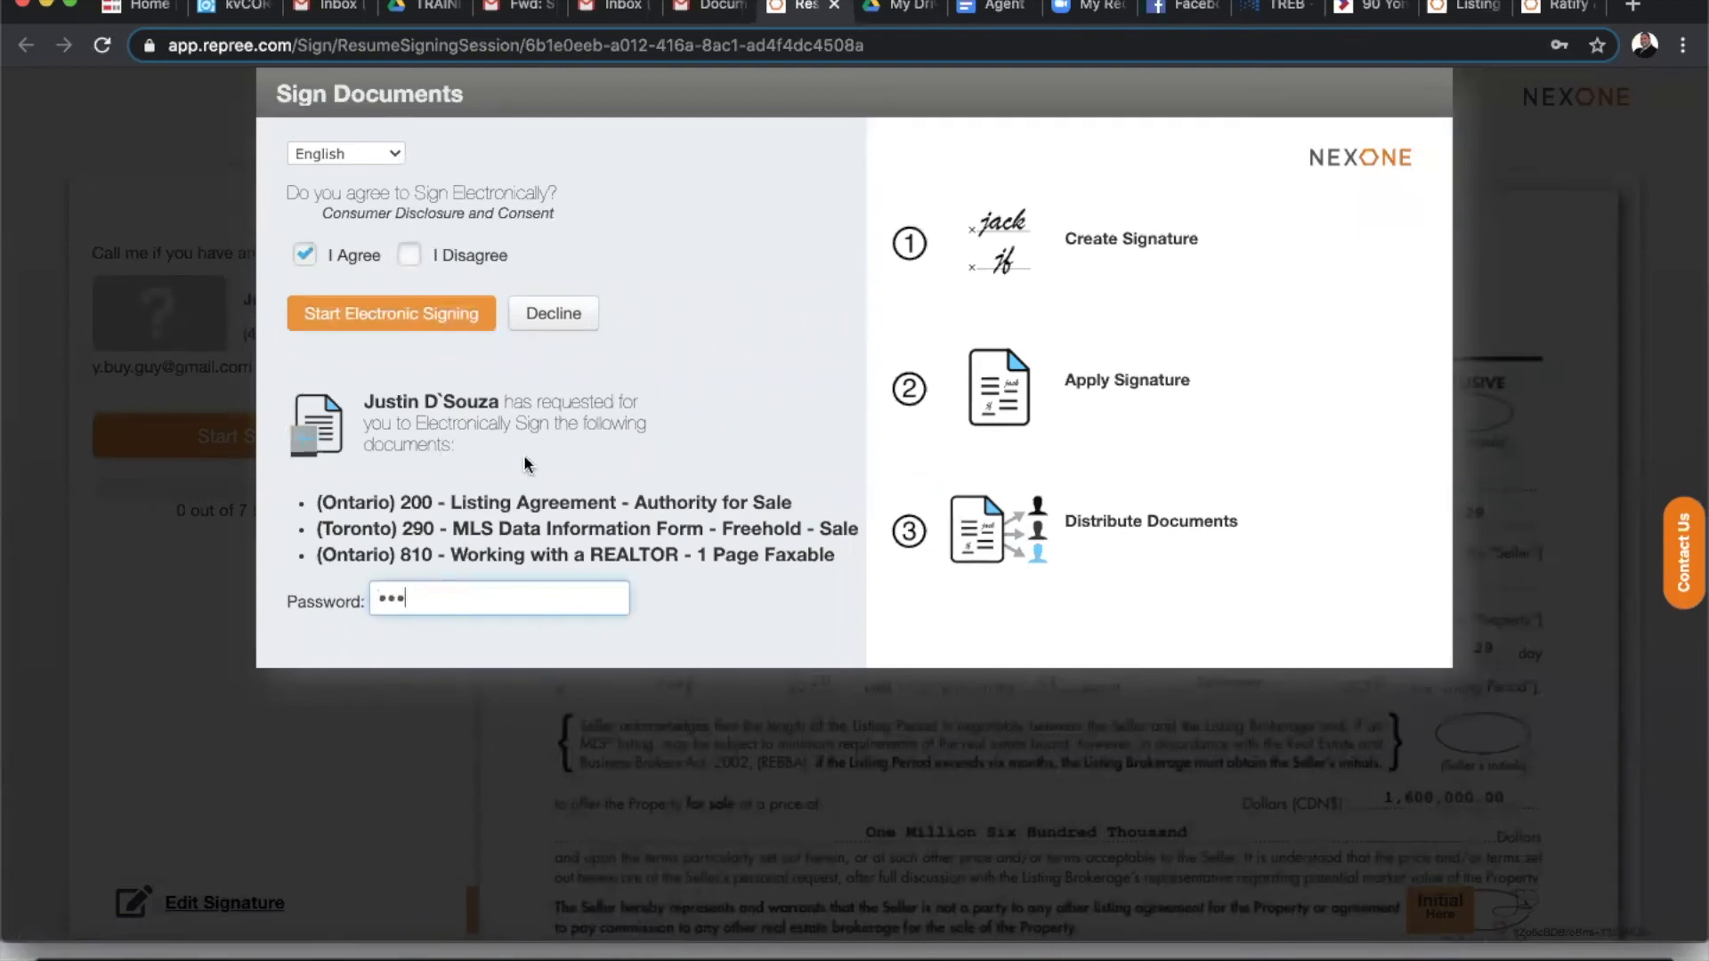
click(412, 315)
- Initial all of the seller's initials tags through the Listing Agreement pages
click(318, 433)
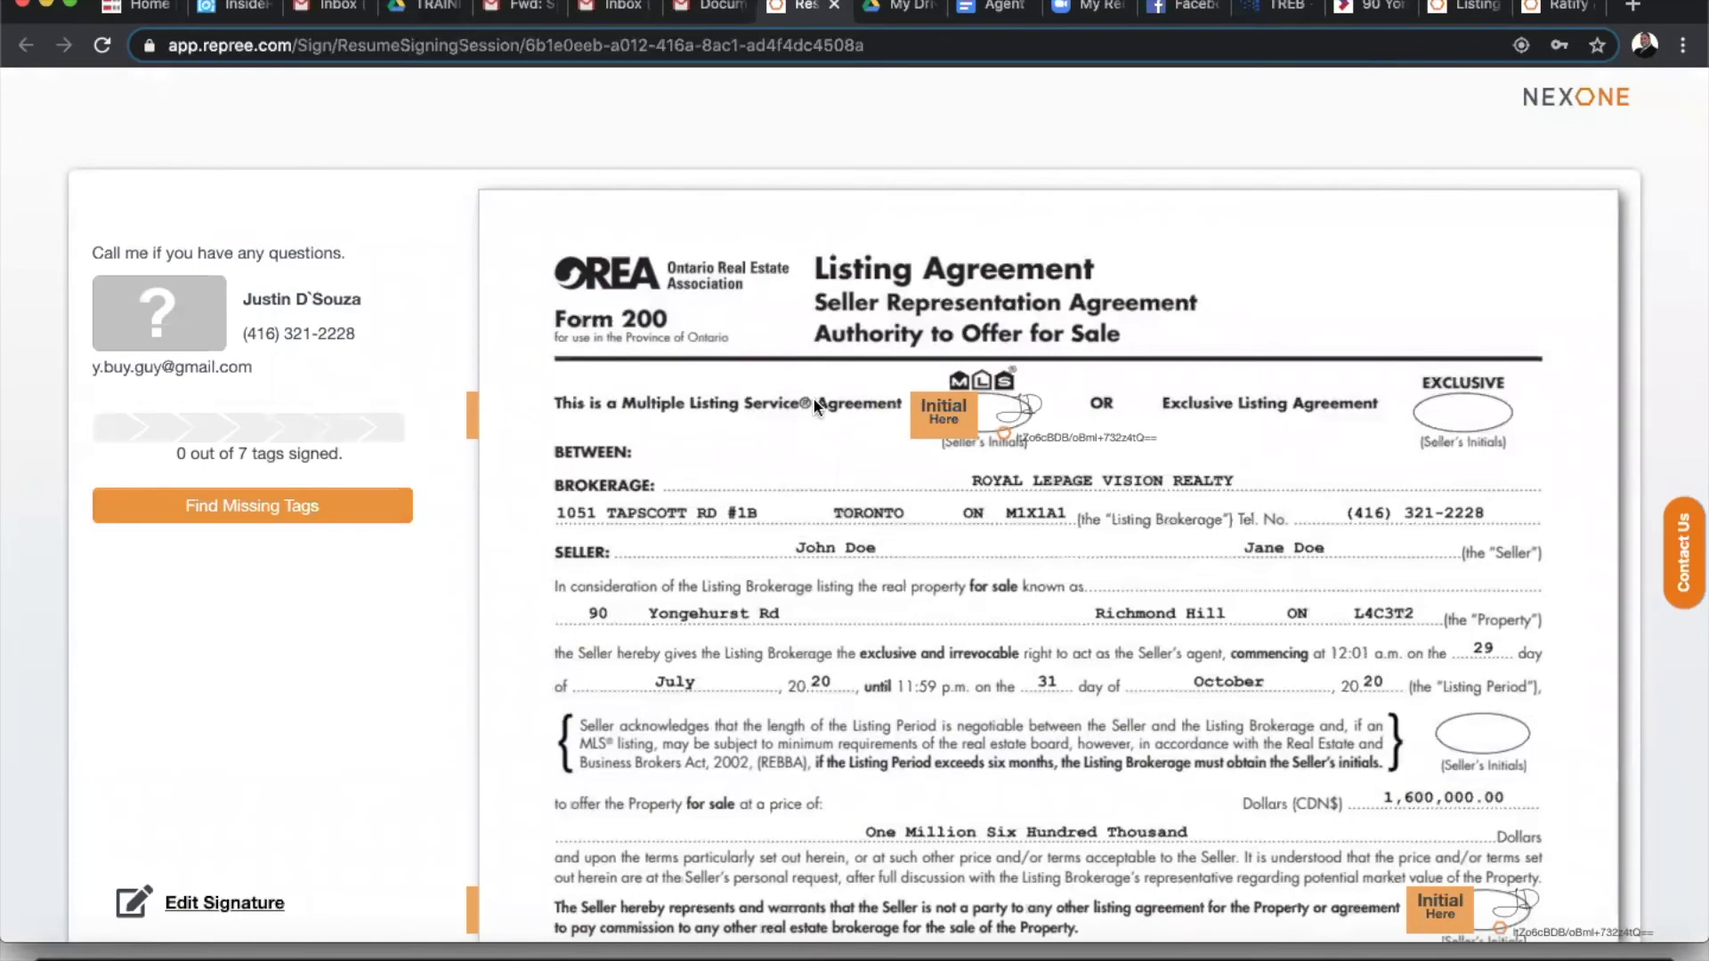
click(944, 414)
click(1175, 481)
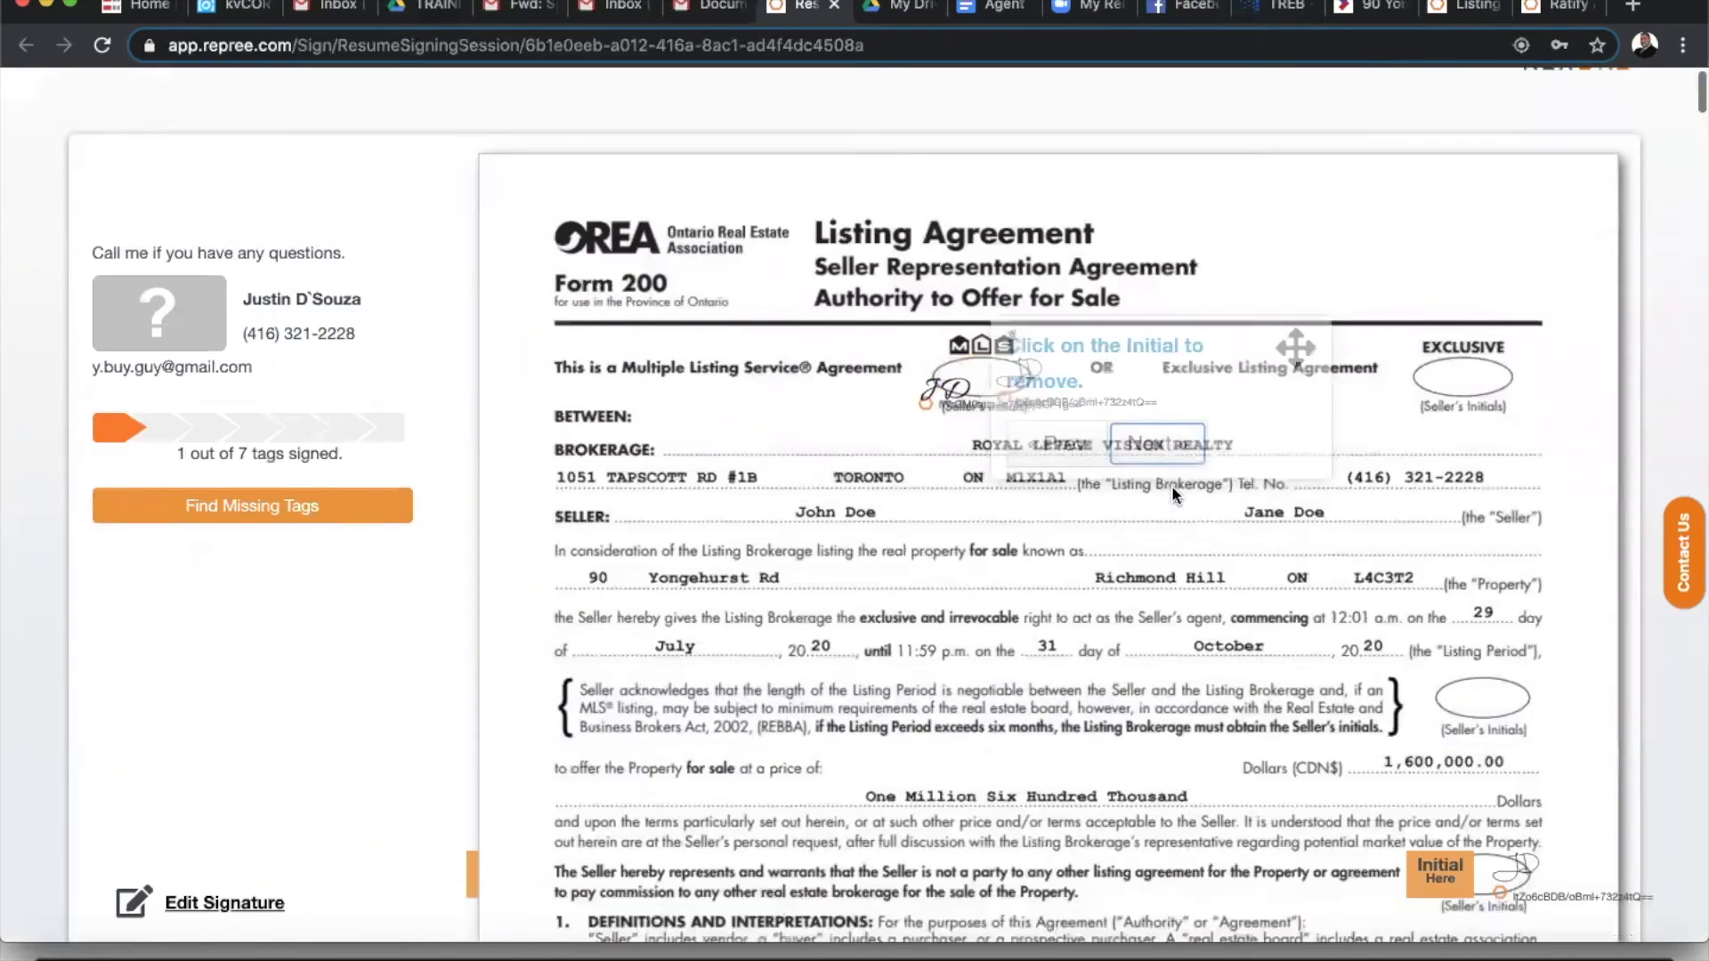
click(1447, 525)
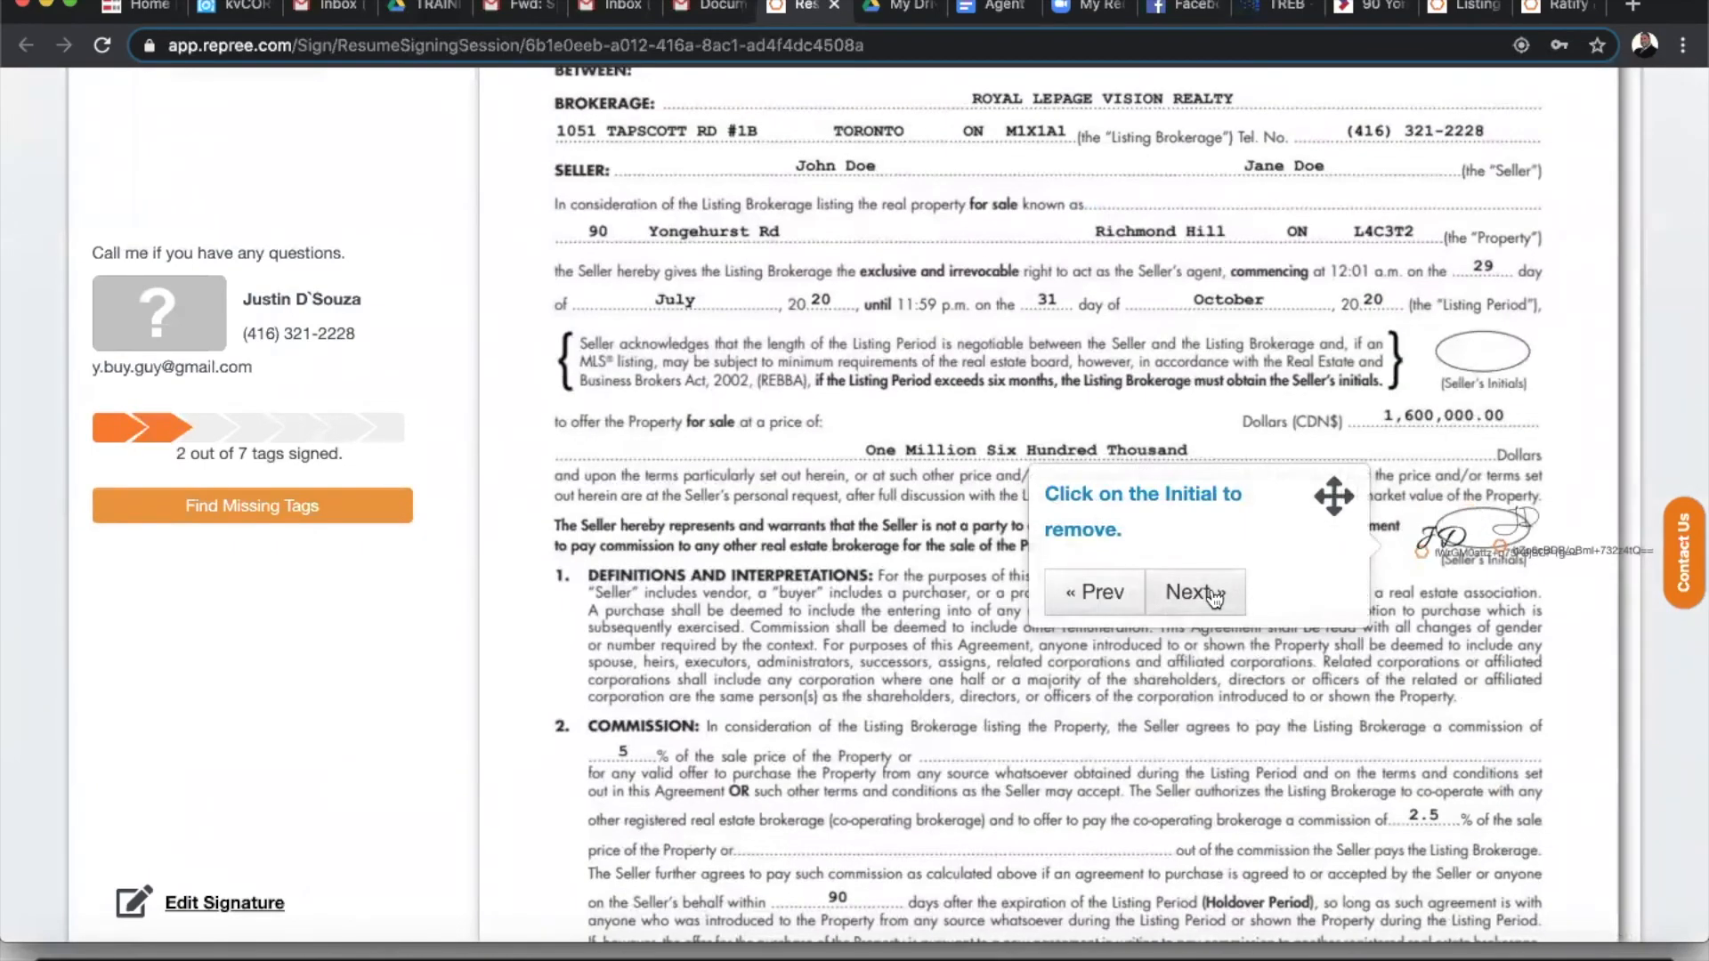
click(1197, 591)
click(1467, 520)
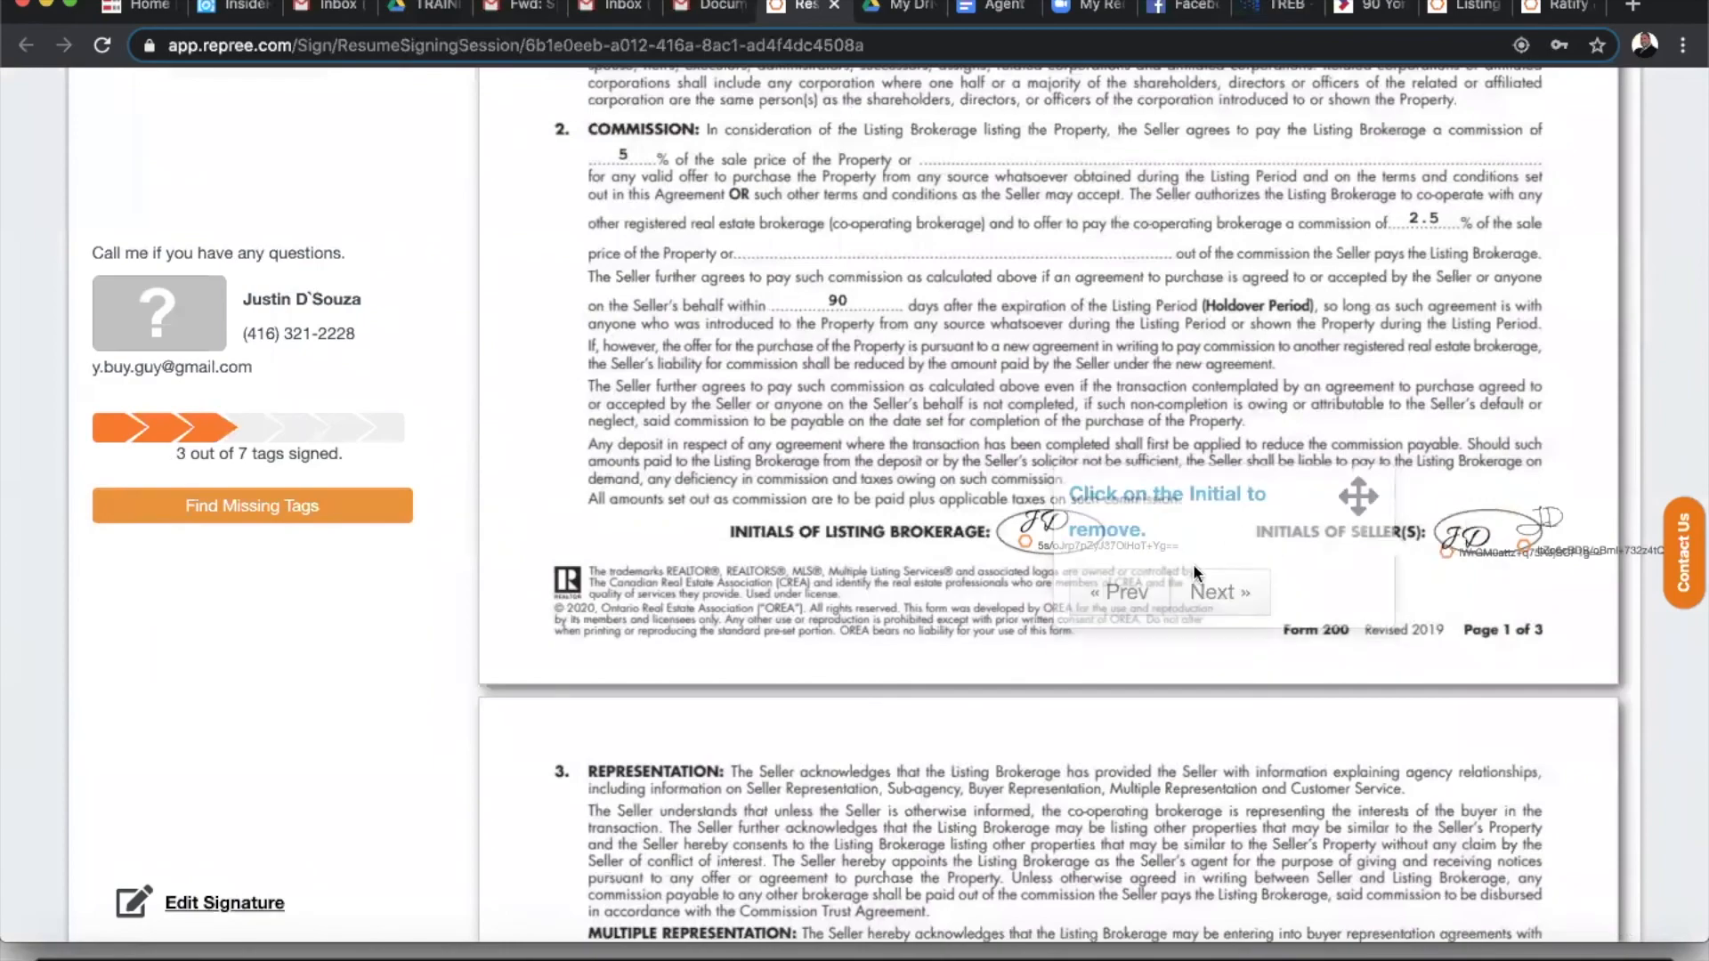
click(1219, 592)
click(1468, 525)
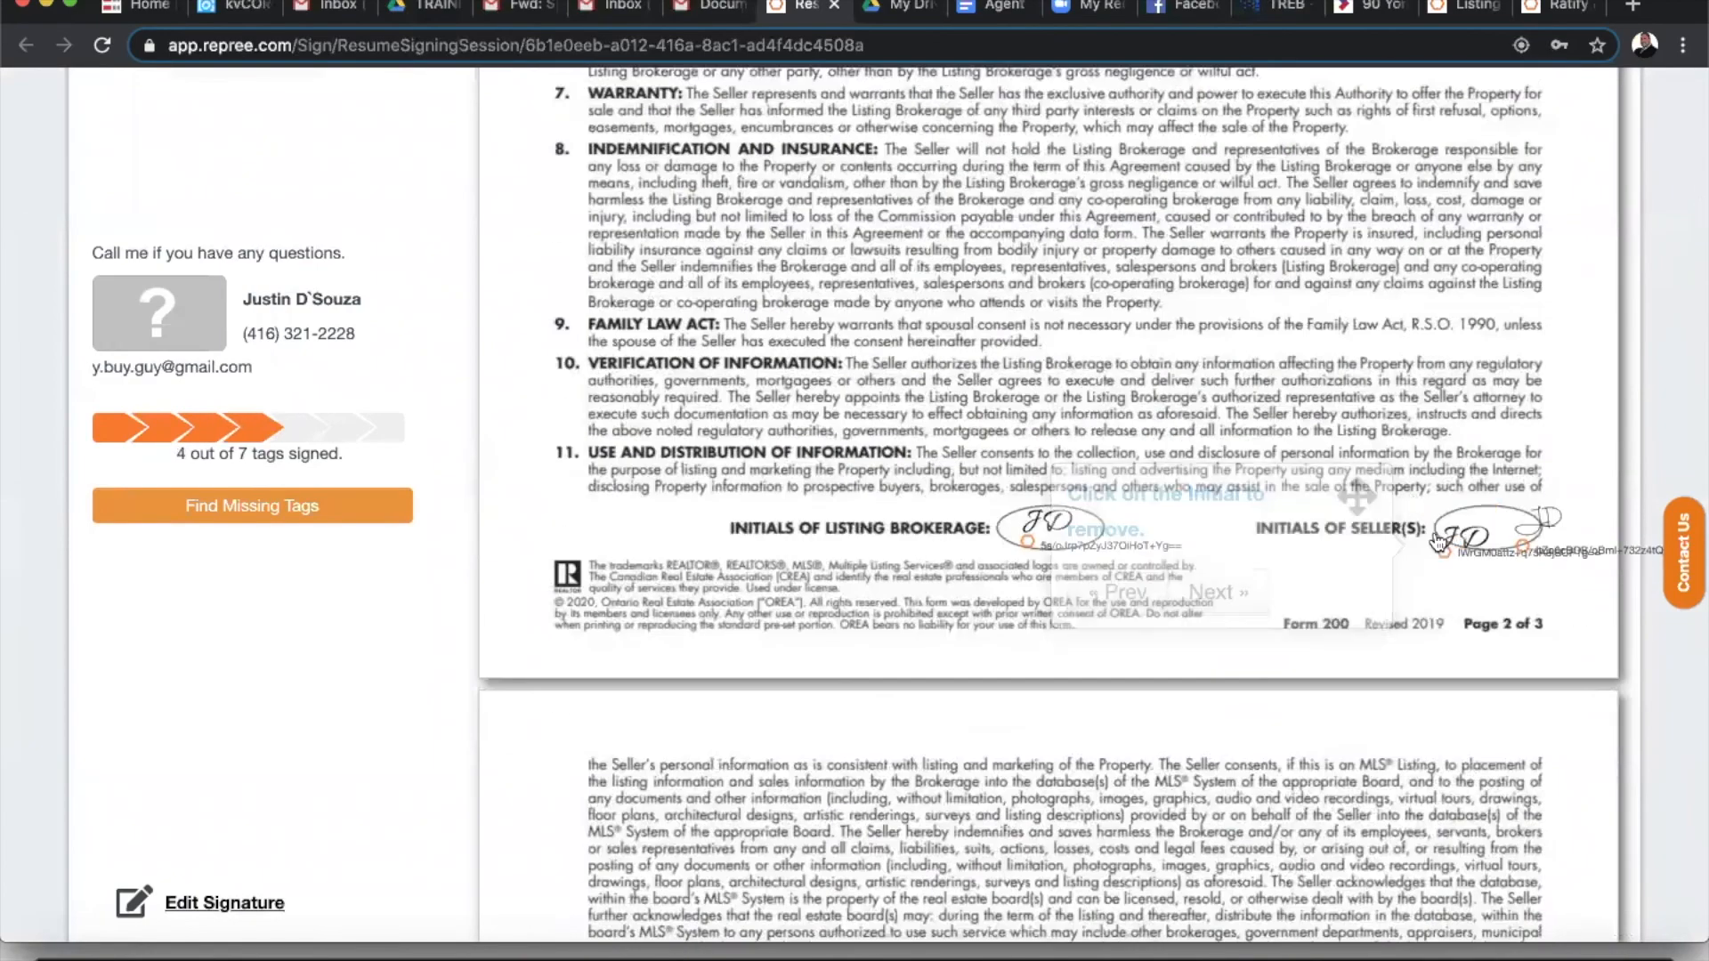
click(1227, 595)
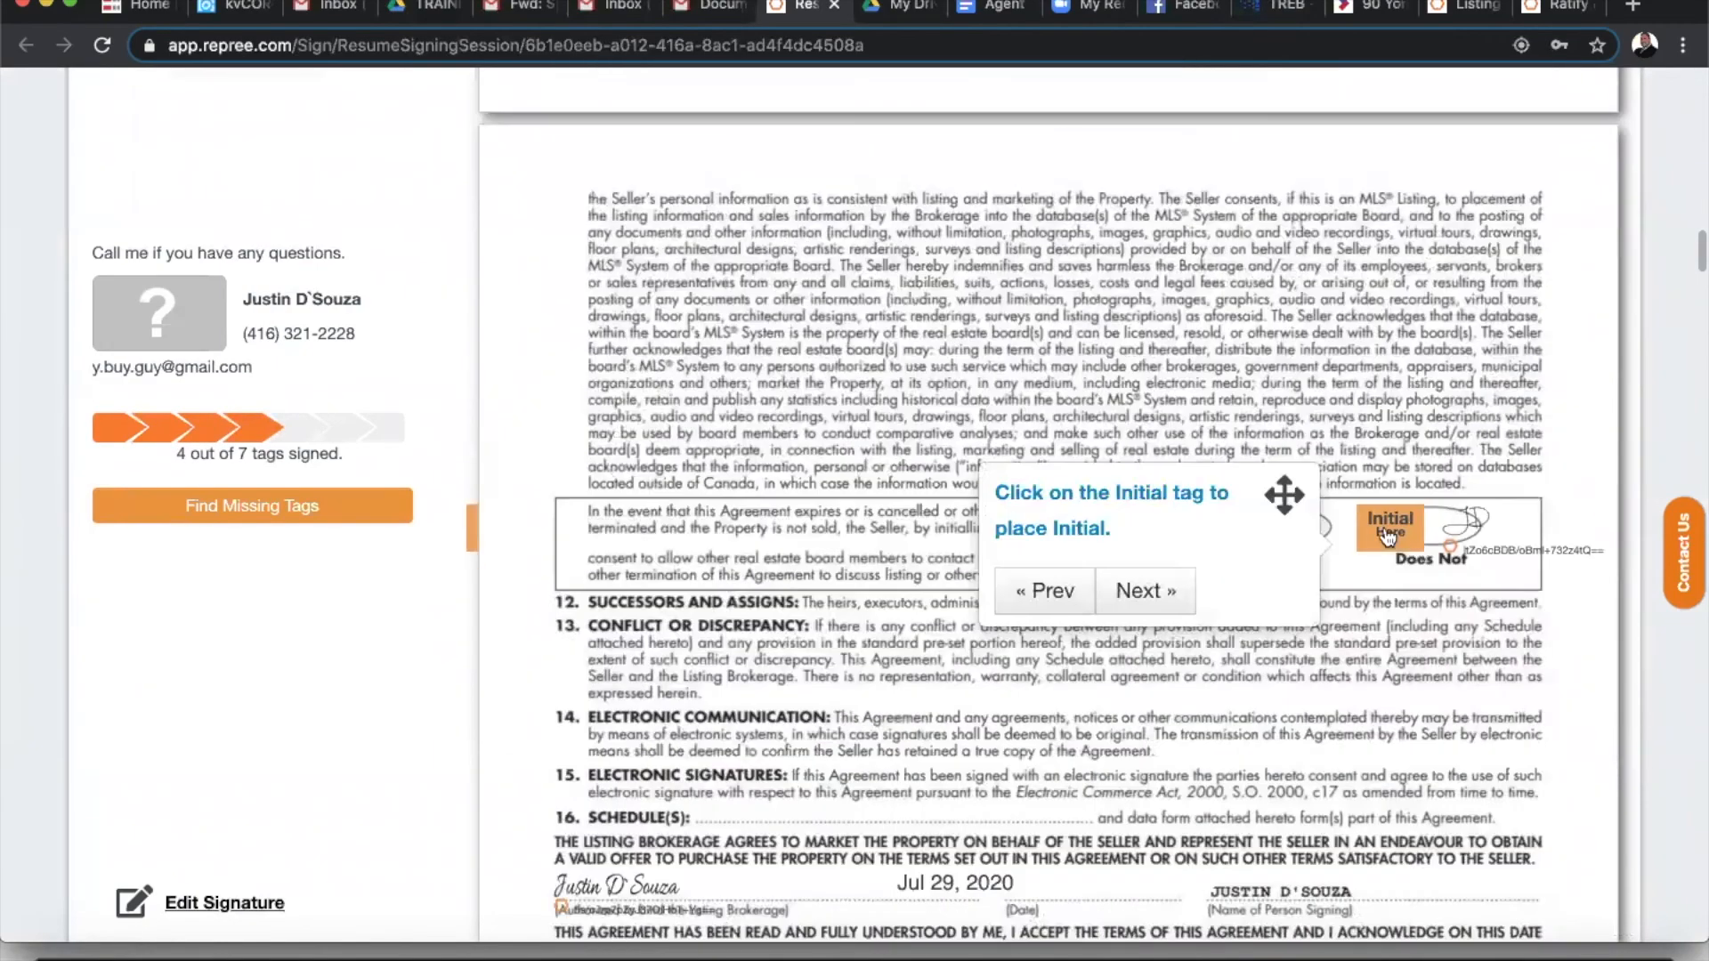
click(1407, 534)
- Sign the seller and acknowledgement signature tags, then finalize and complete signing at 7 of 7
click(1144, 591)
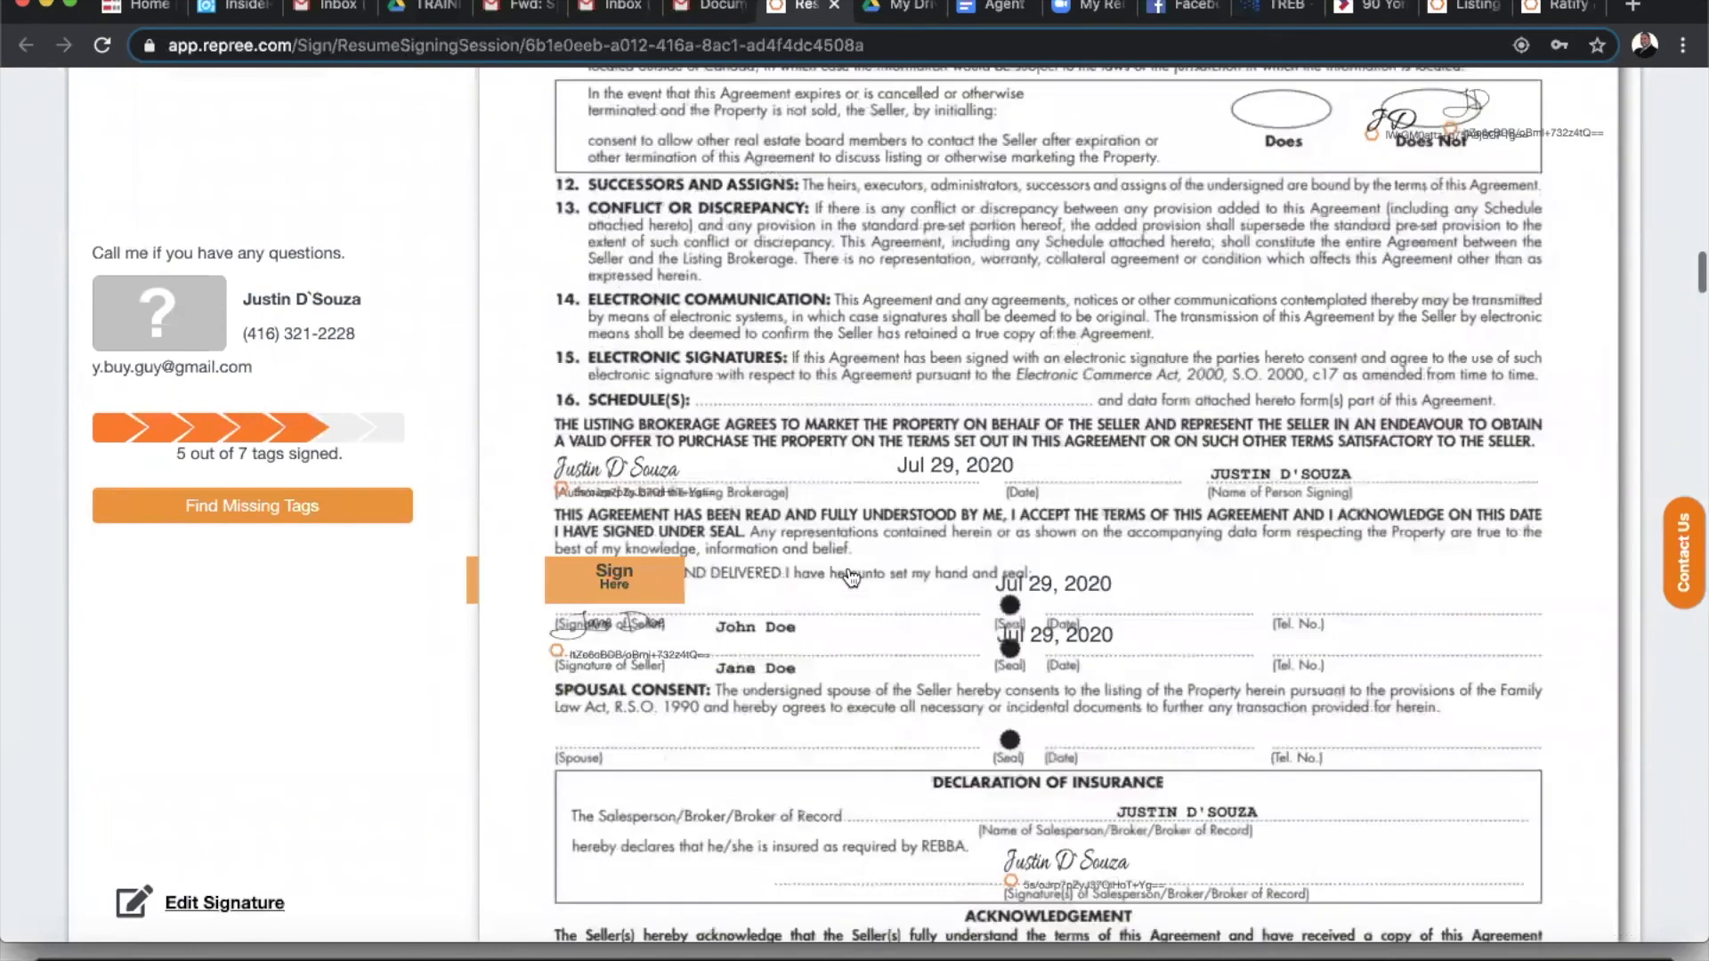
click(592, 570)
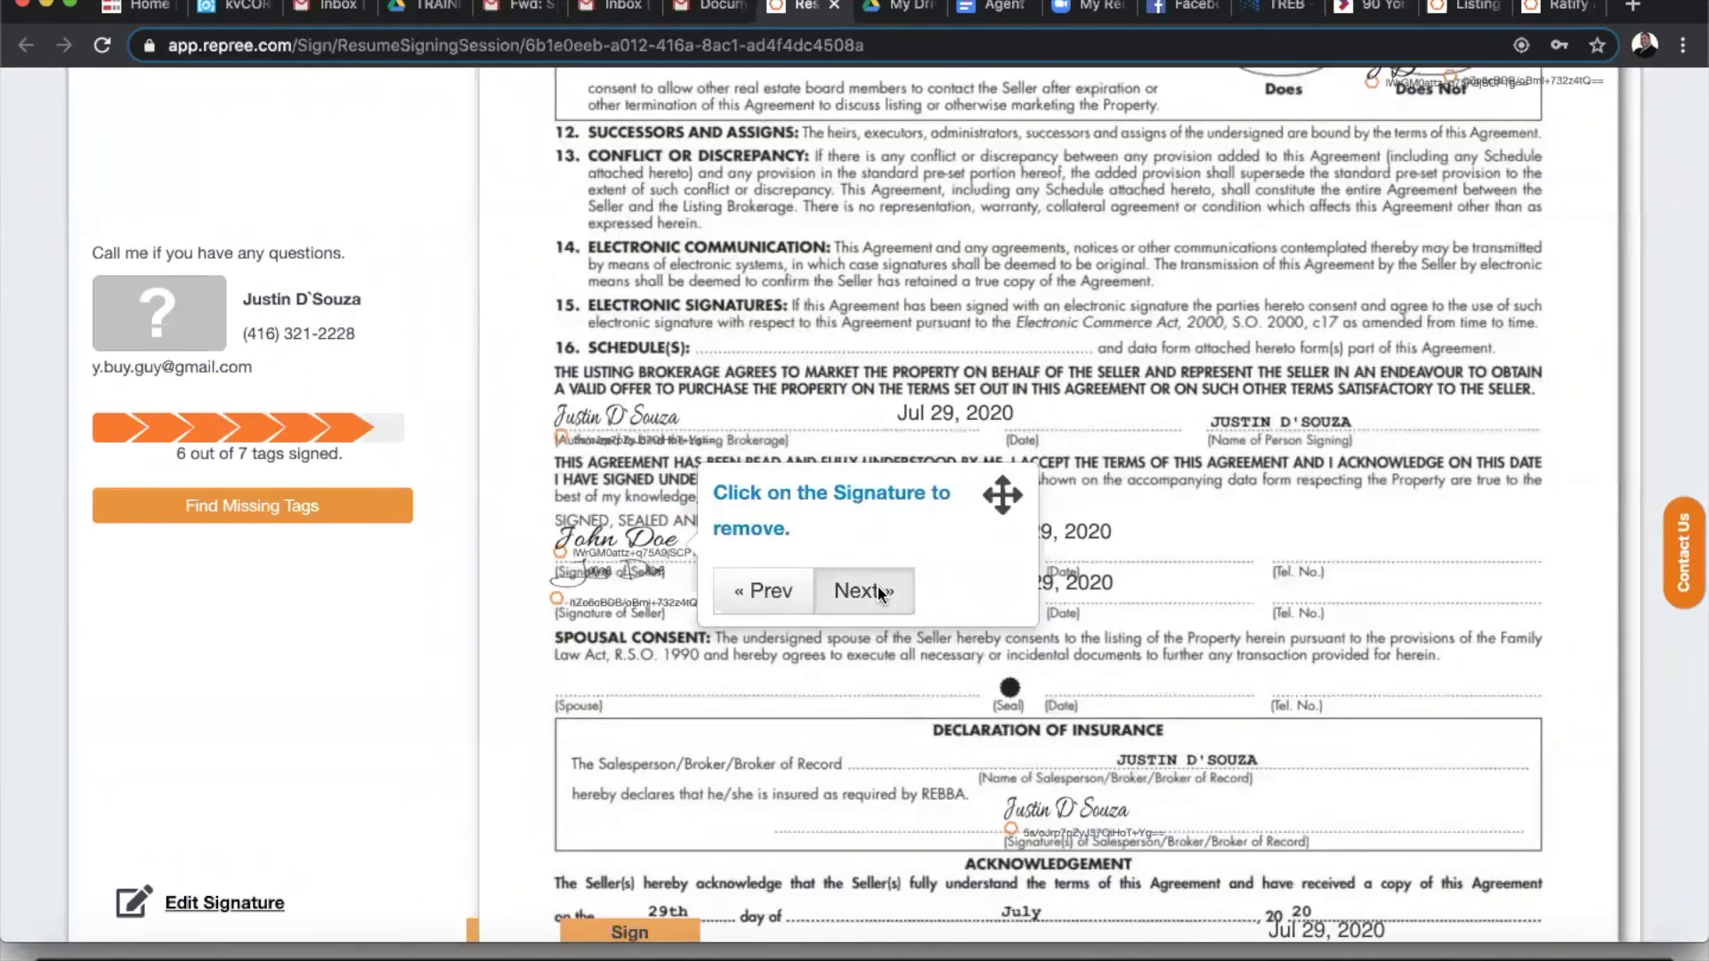
click(878, 588)
click(660, 521)
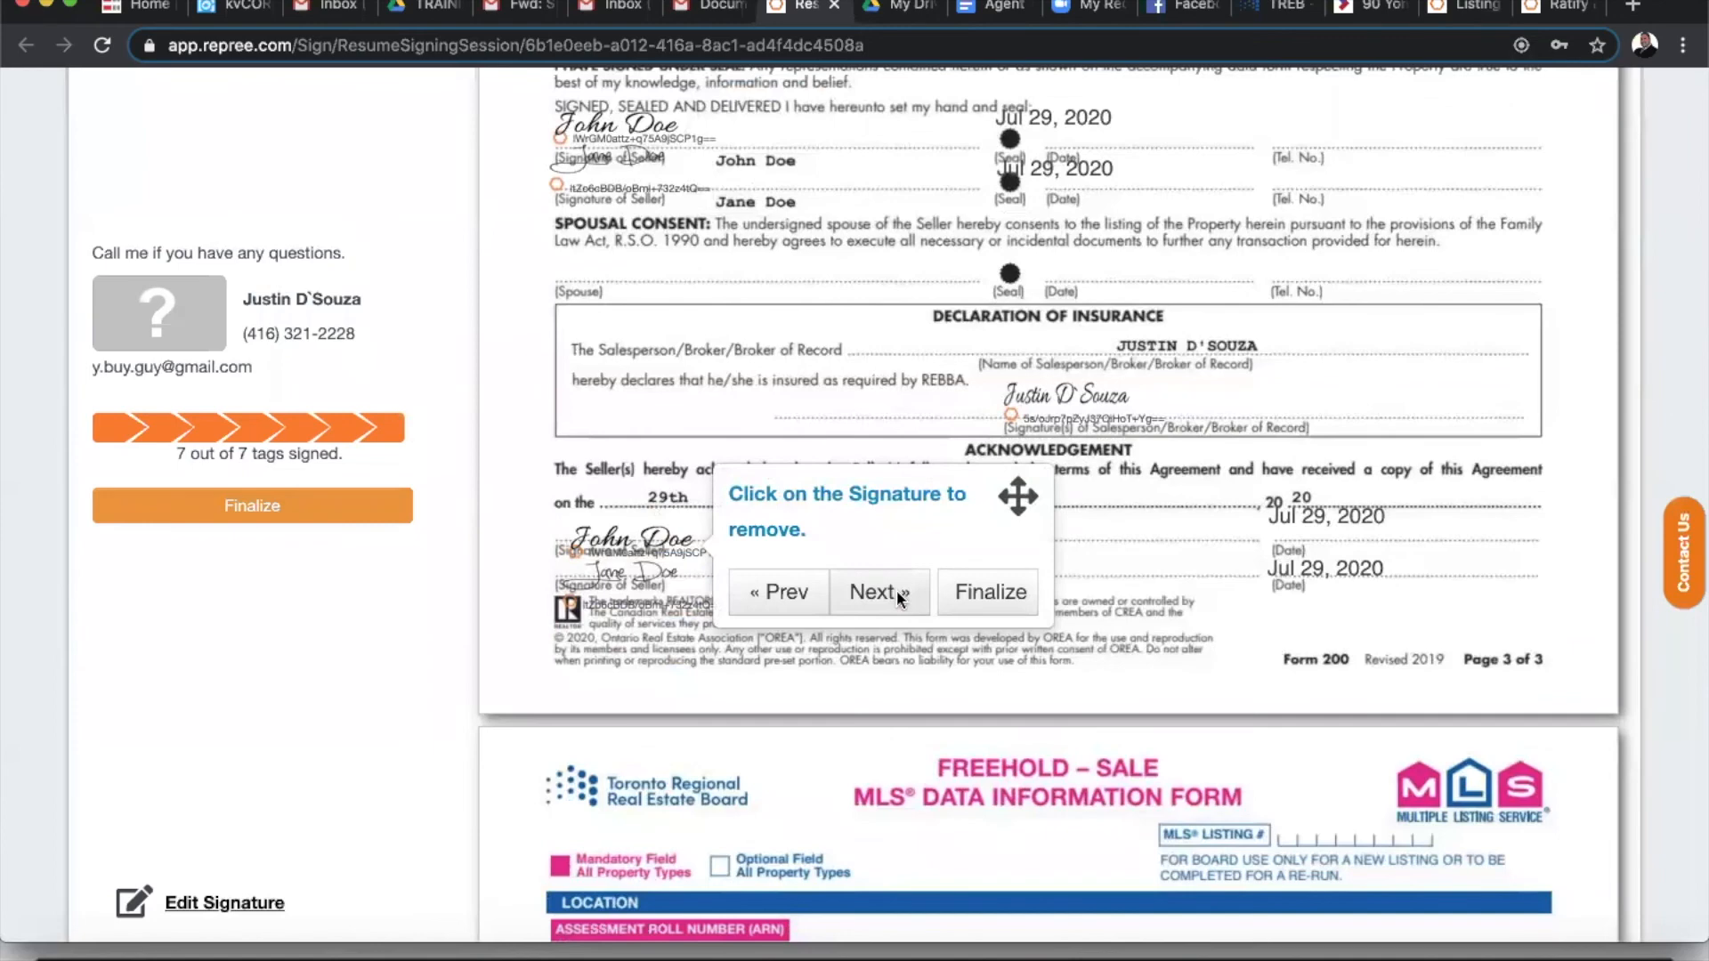
click(896, 590)
click(801, 442)
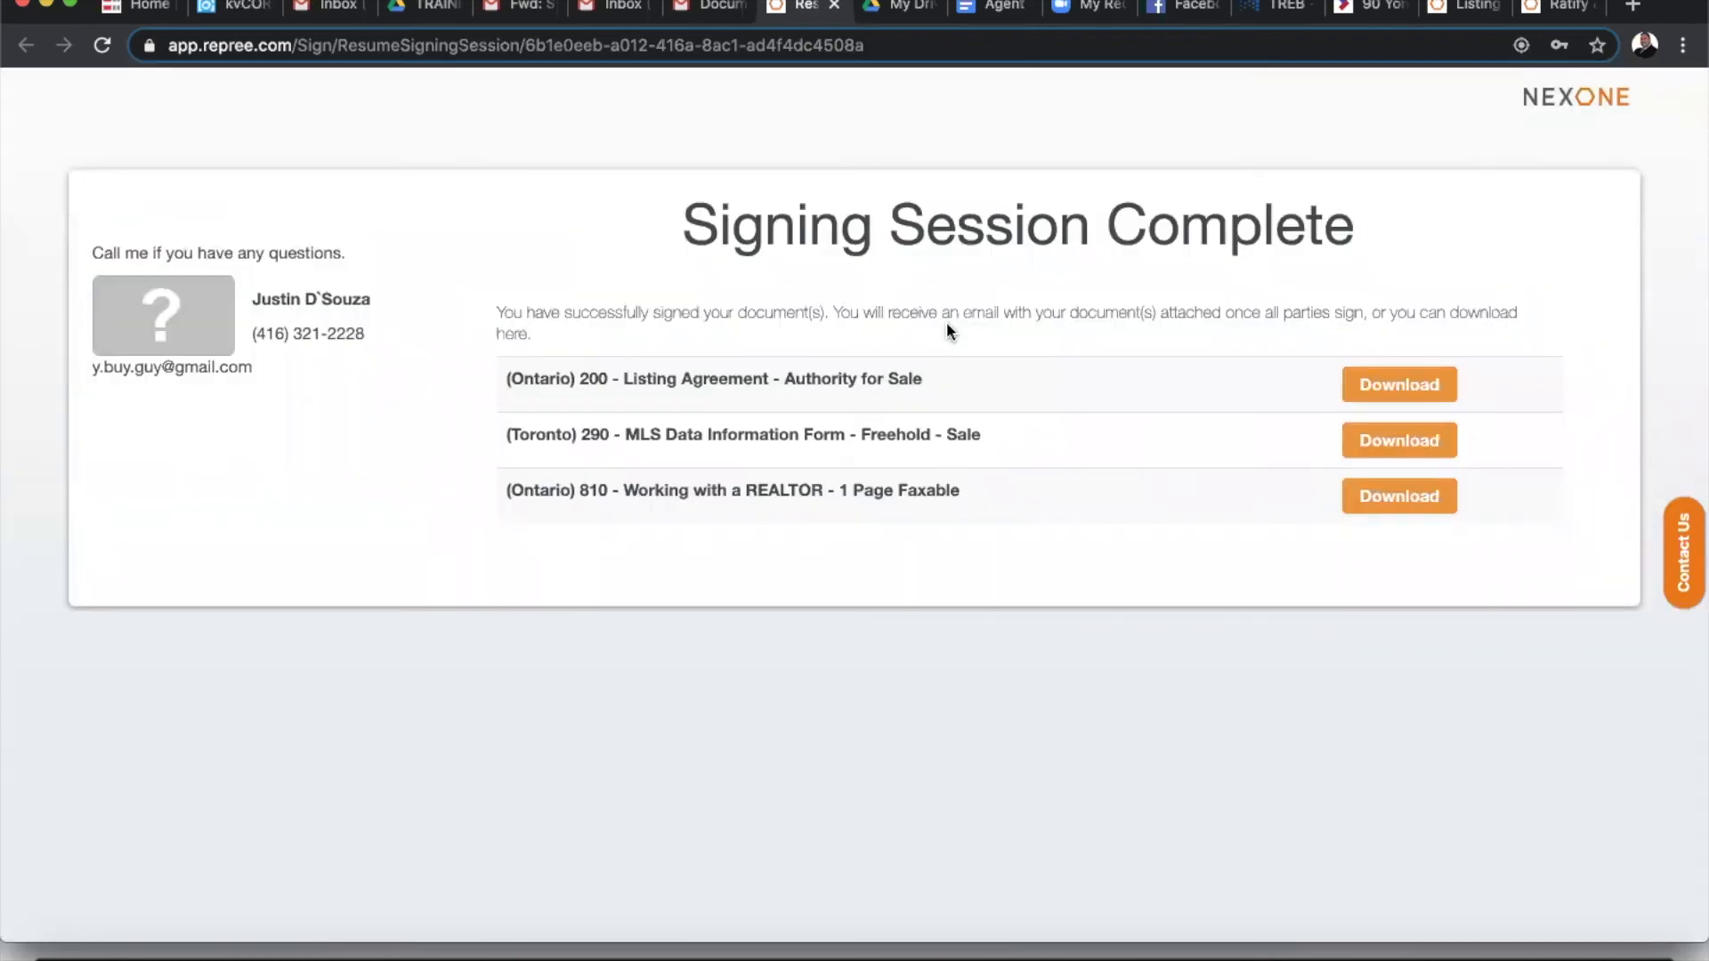
- Close the Signing Session Complete tab and confirm Leave in the Leave site? dialog
click(833, 11)
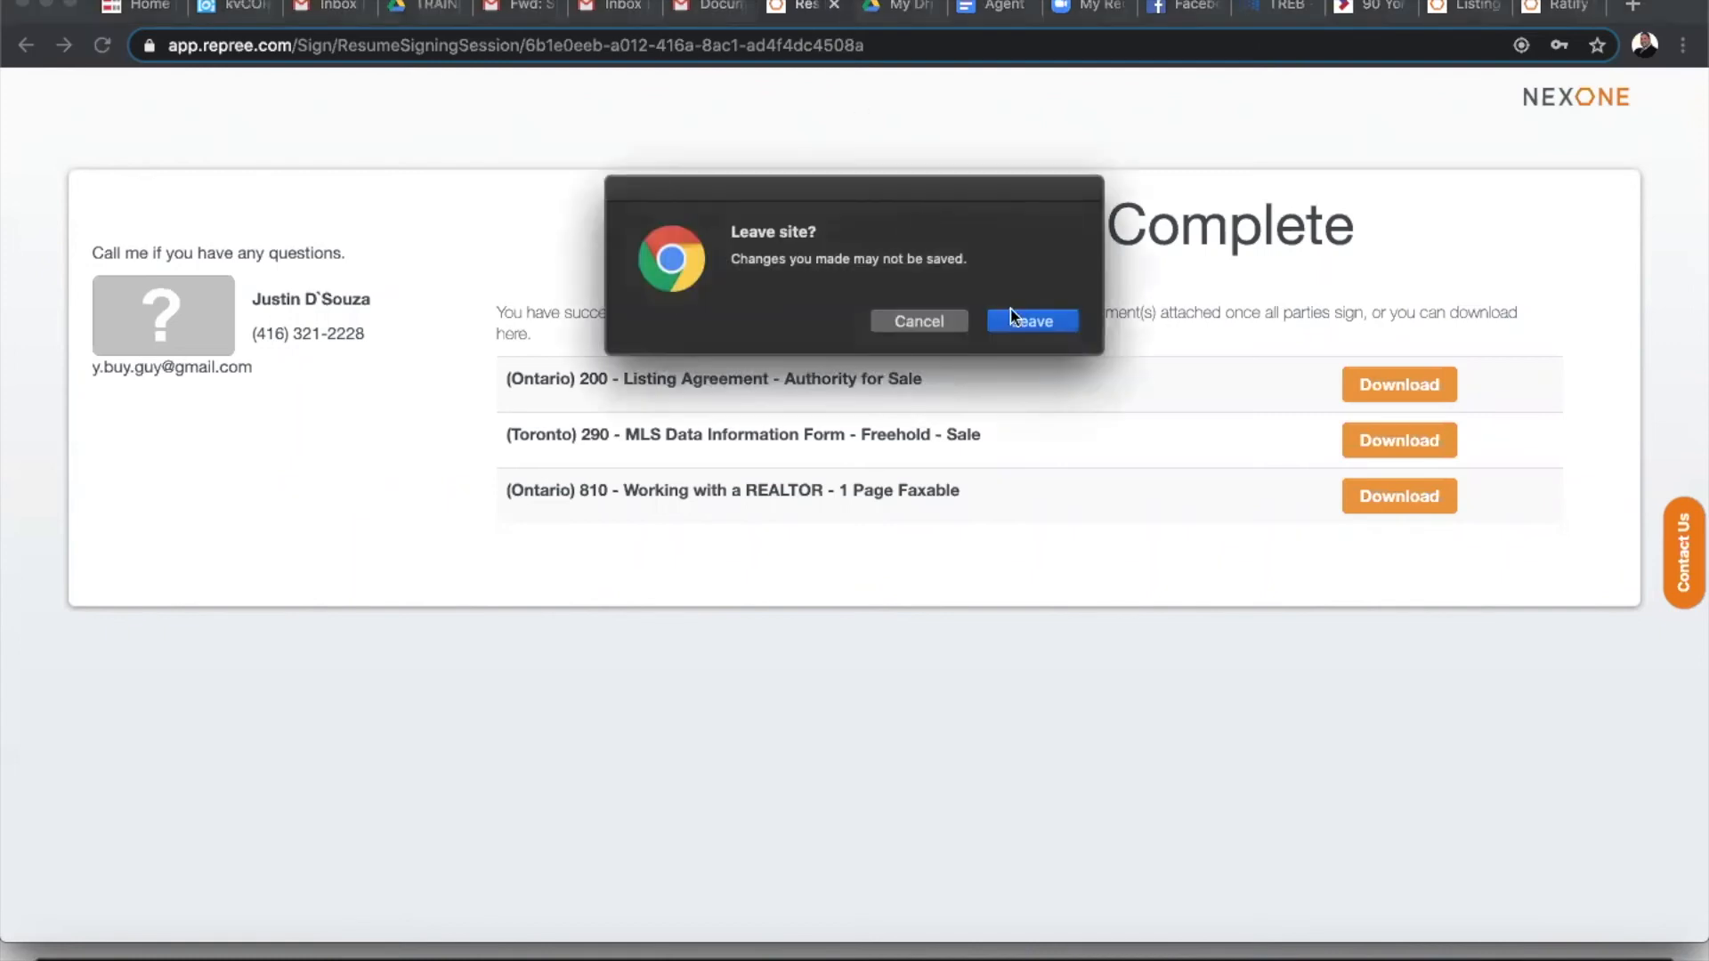
click(1018, 323)
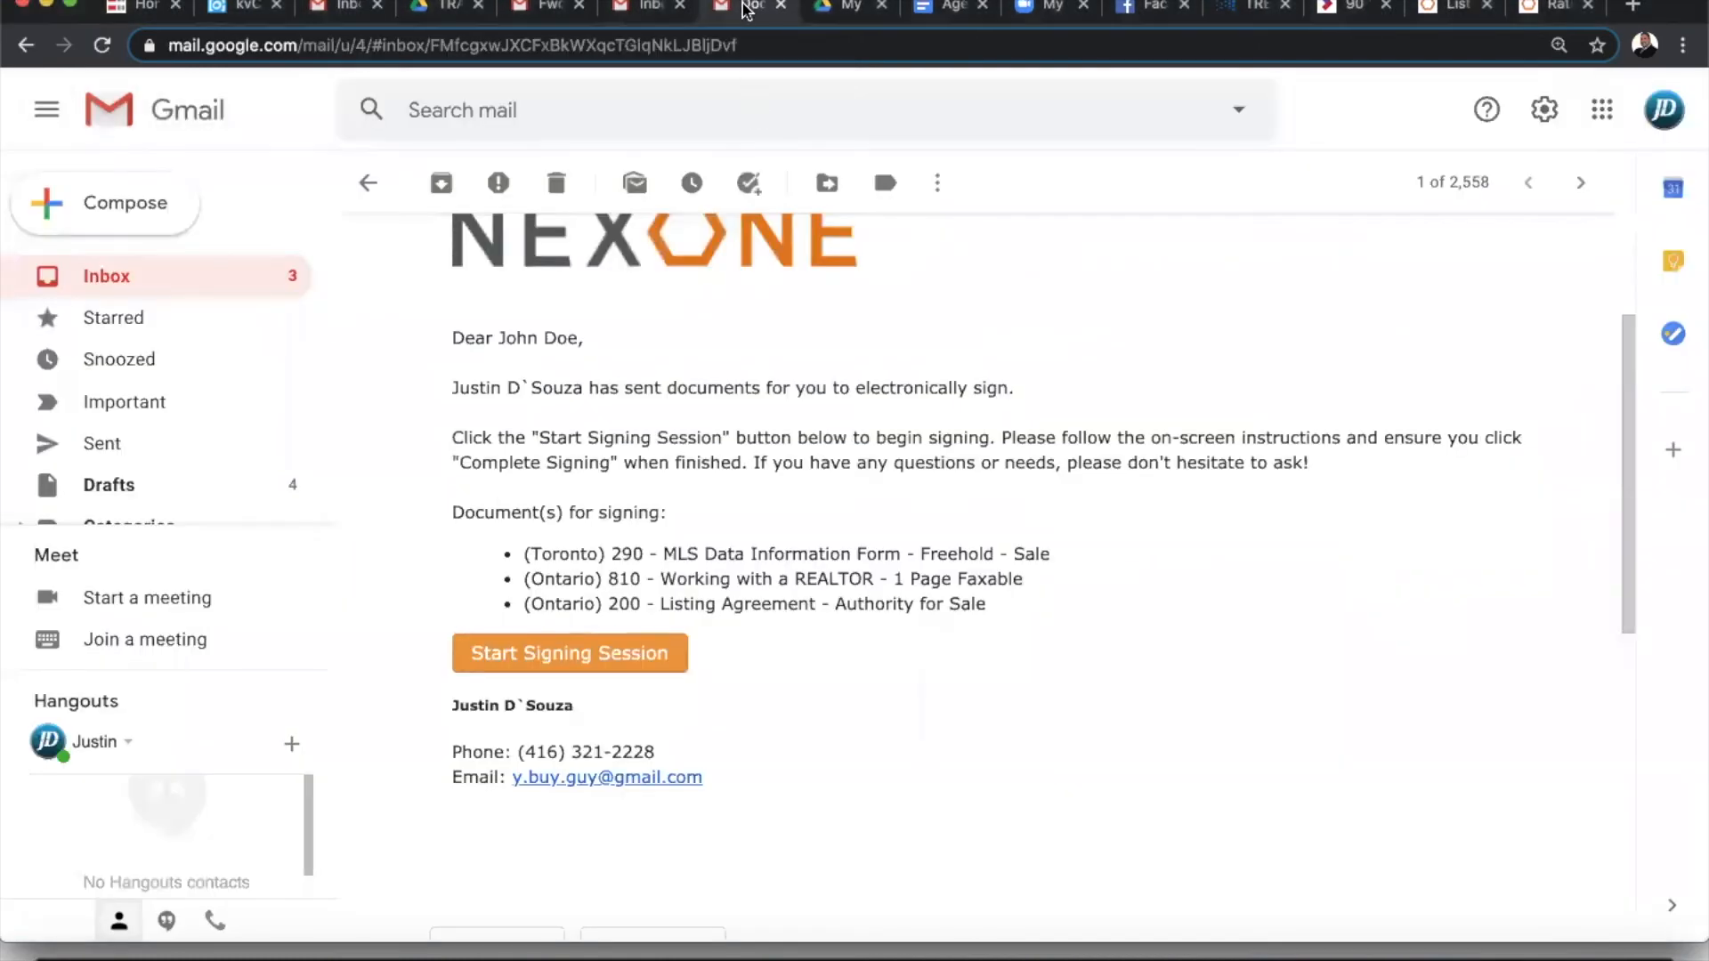
- Open the Completed email to check its three signed PDF attachments, then return to Ratify
click(135, 266)
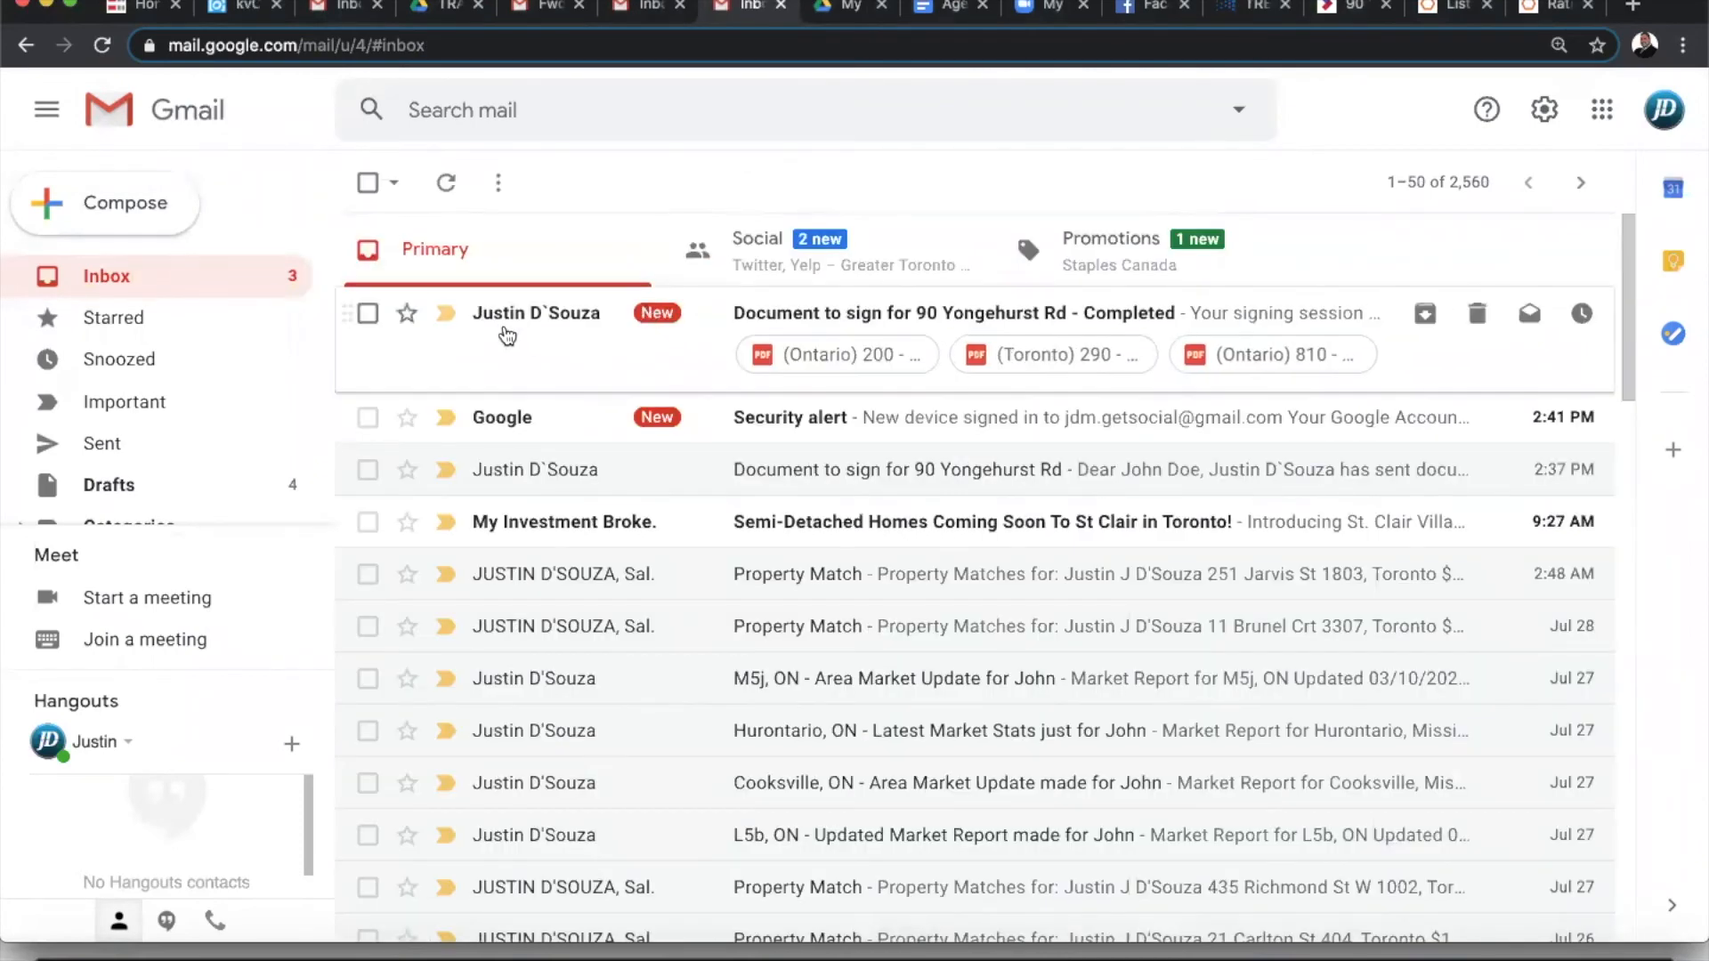
click(508, 336)
scroll(825, 637, down, 3)
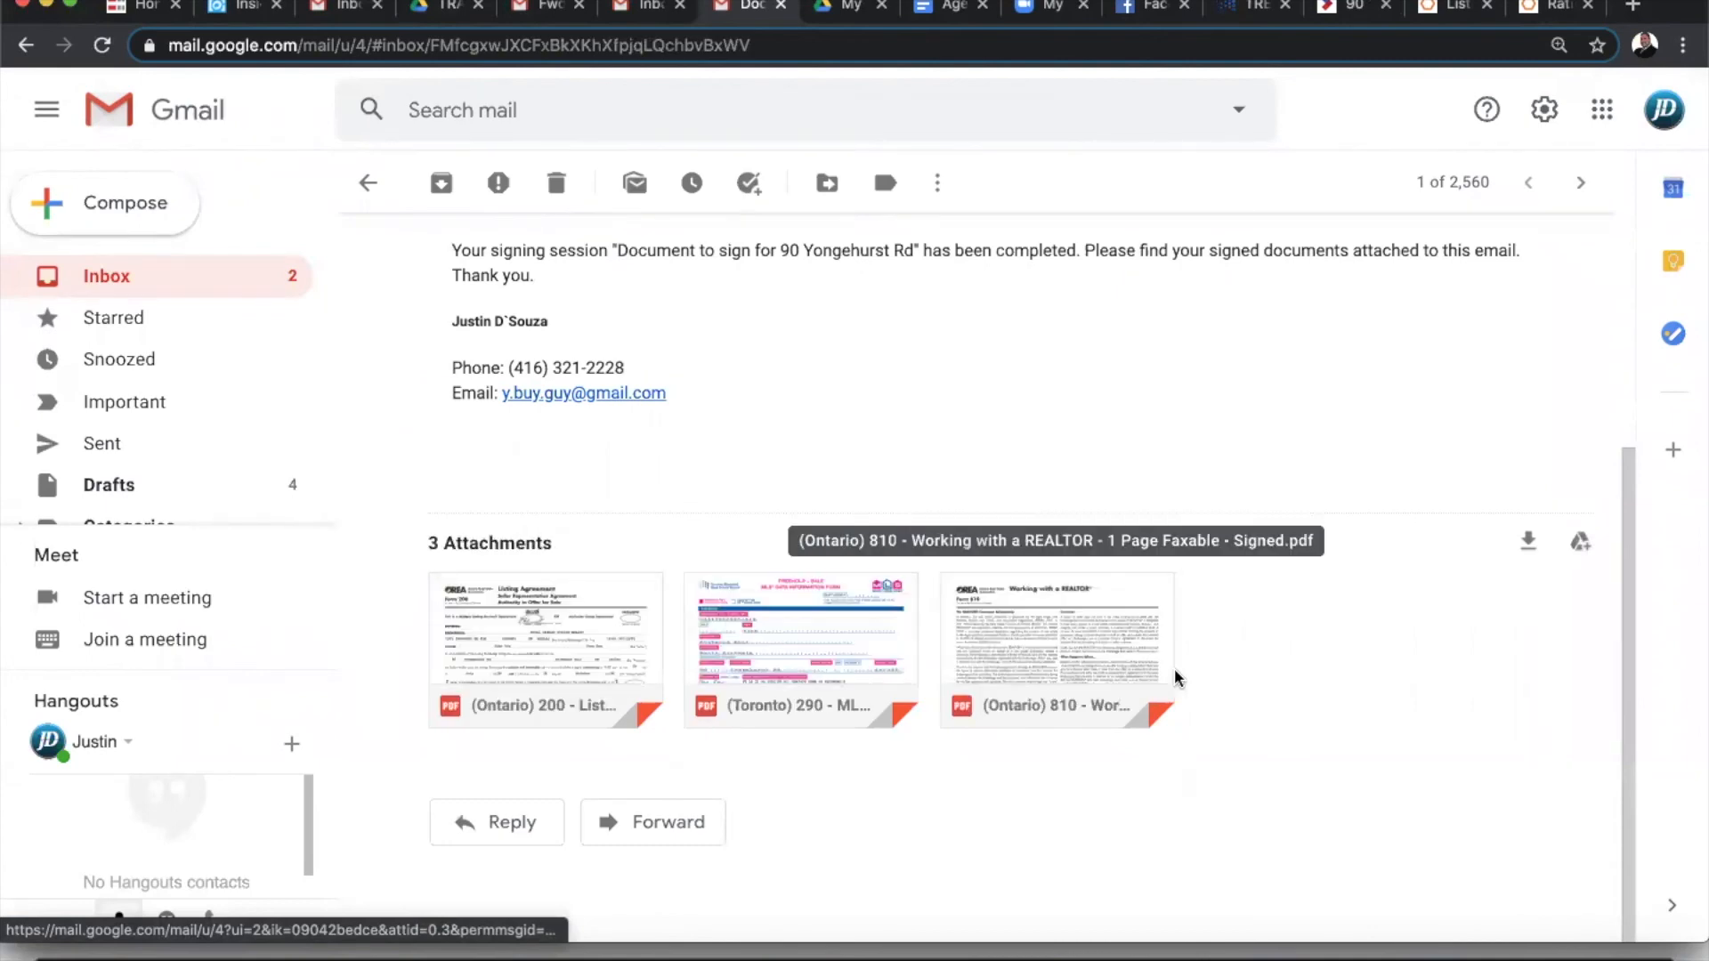
click(131, 277)
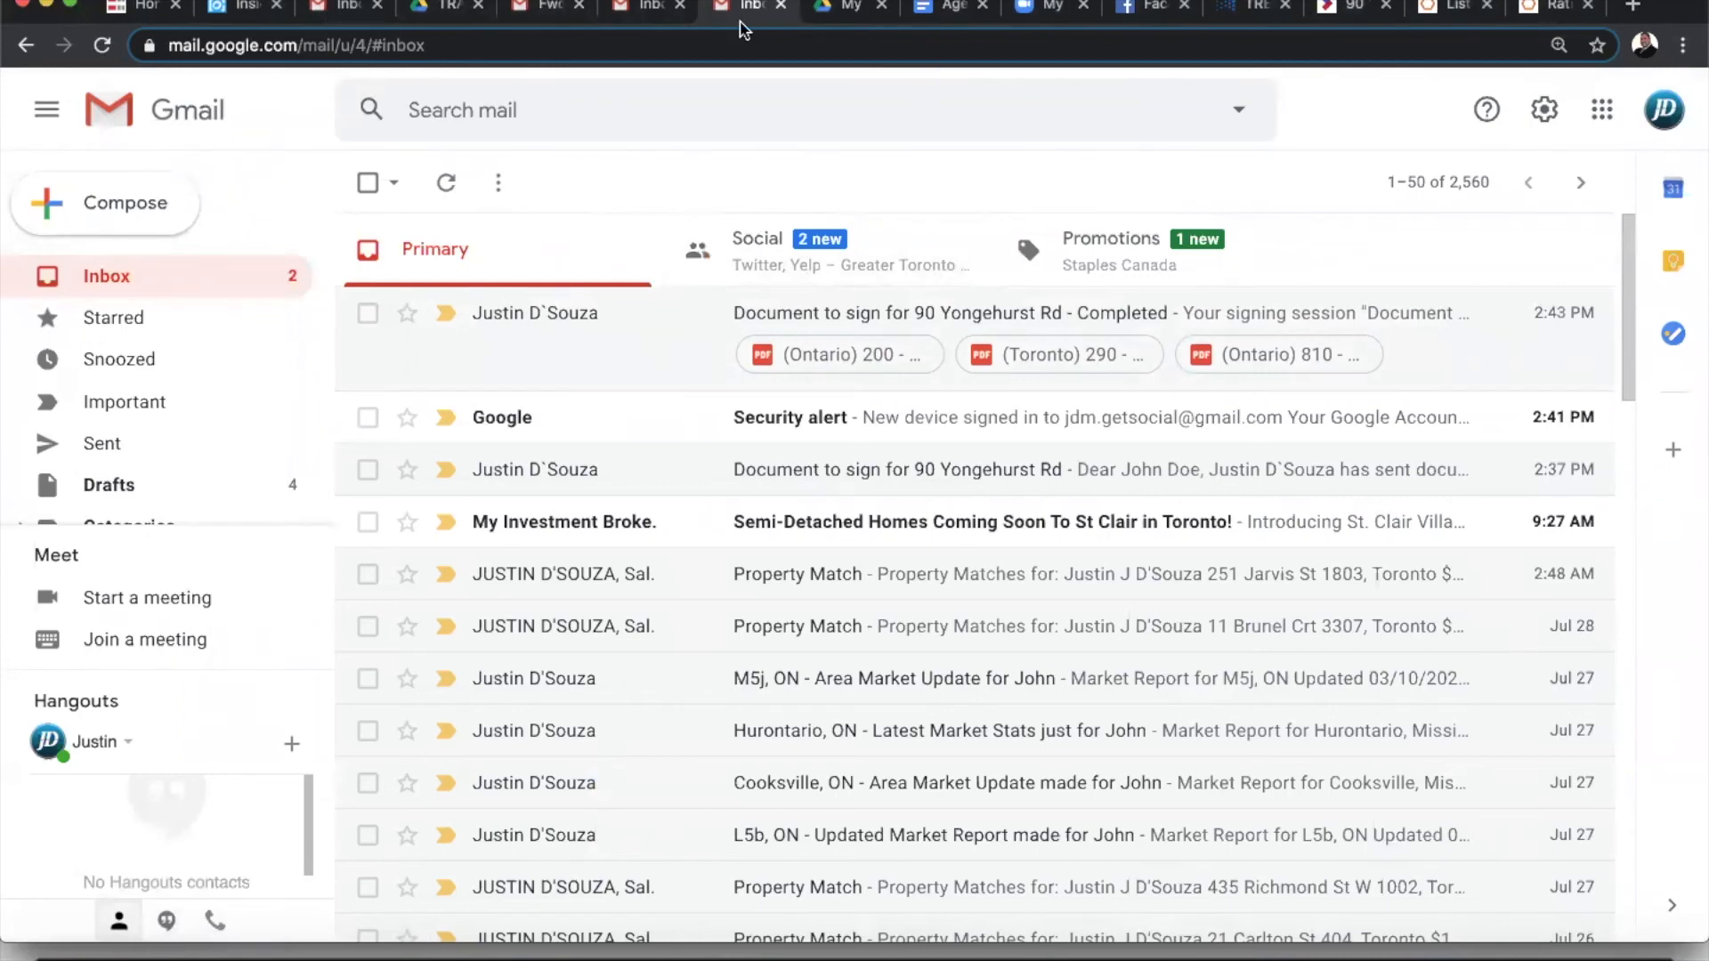
click(1547, 9)
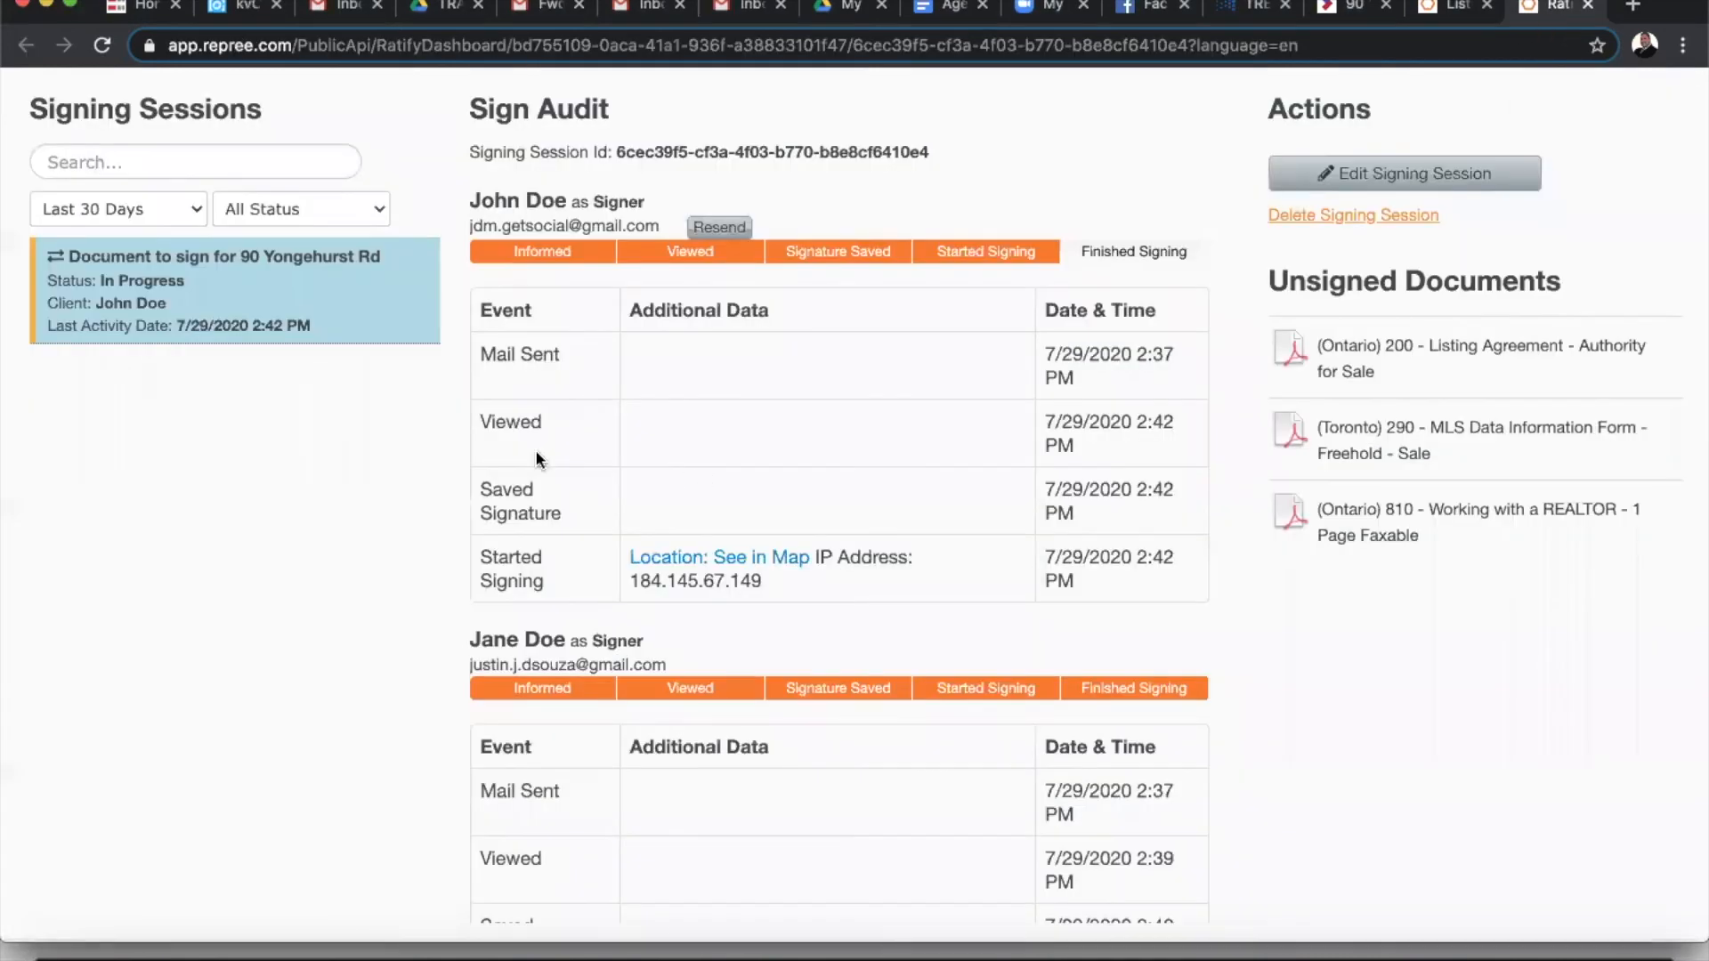
- Reload the dashboard, use Download Signed Documents for the complete session, and close the Ratify tab
key(super+r)
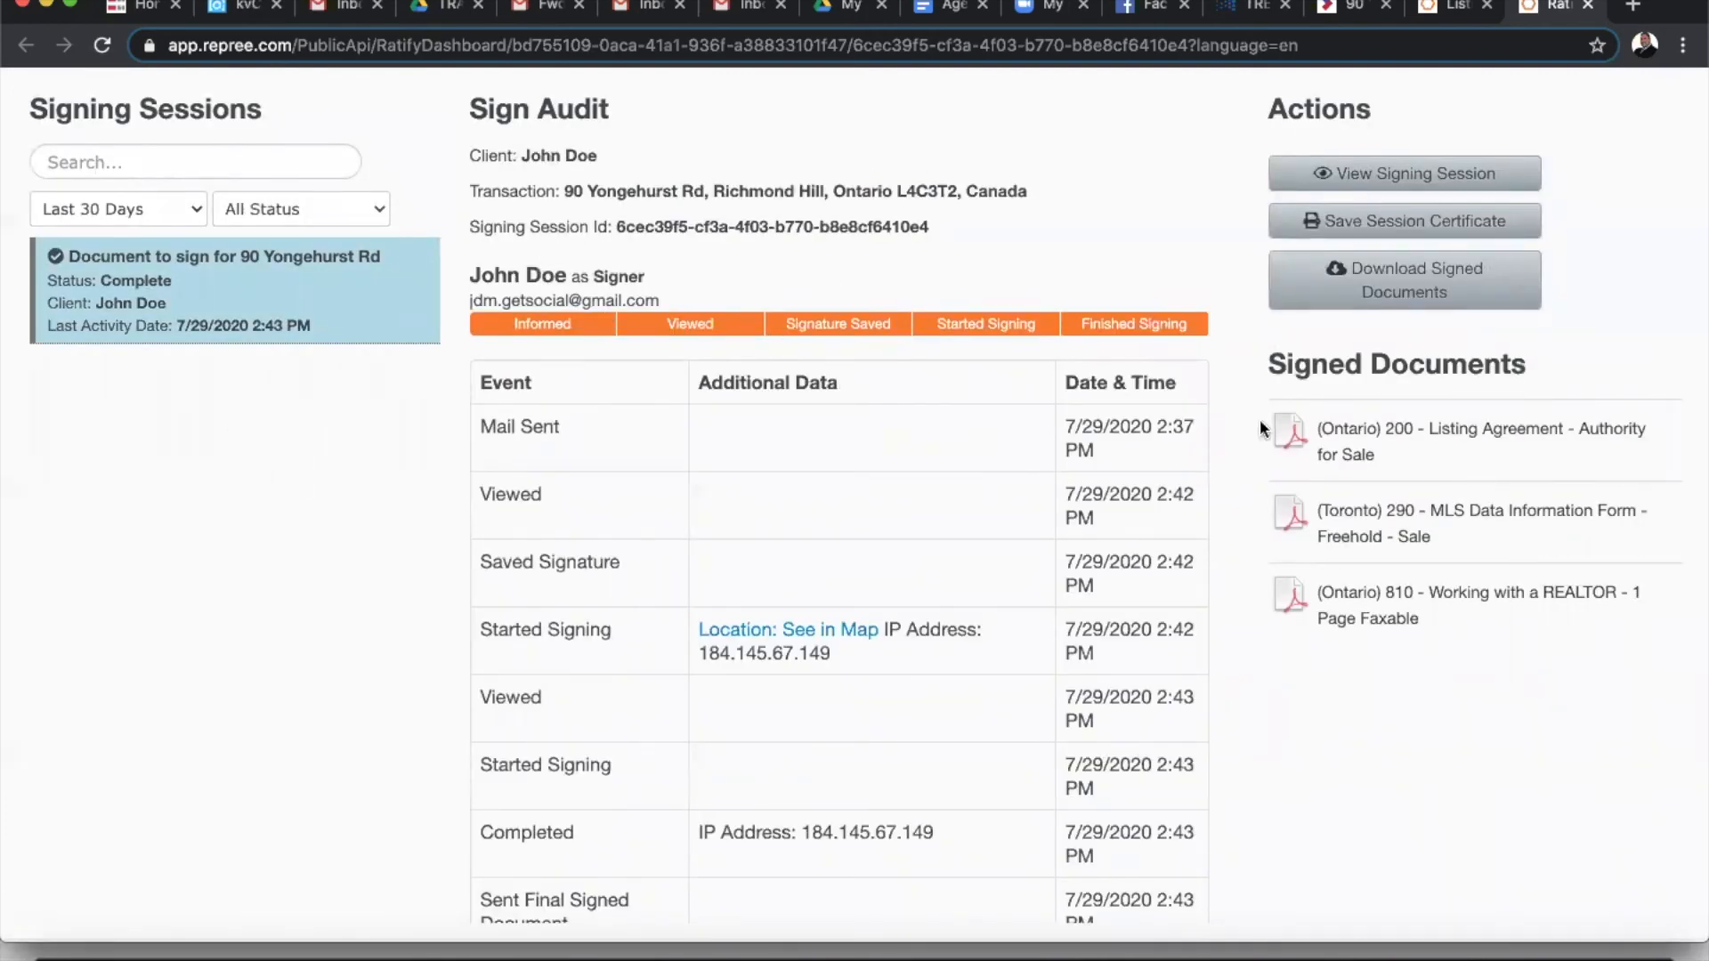
scroll(991, 666, down, 15)
scroll(990, 655, up, 15)
click(1376, 276)
click(1586, 7)
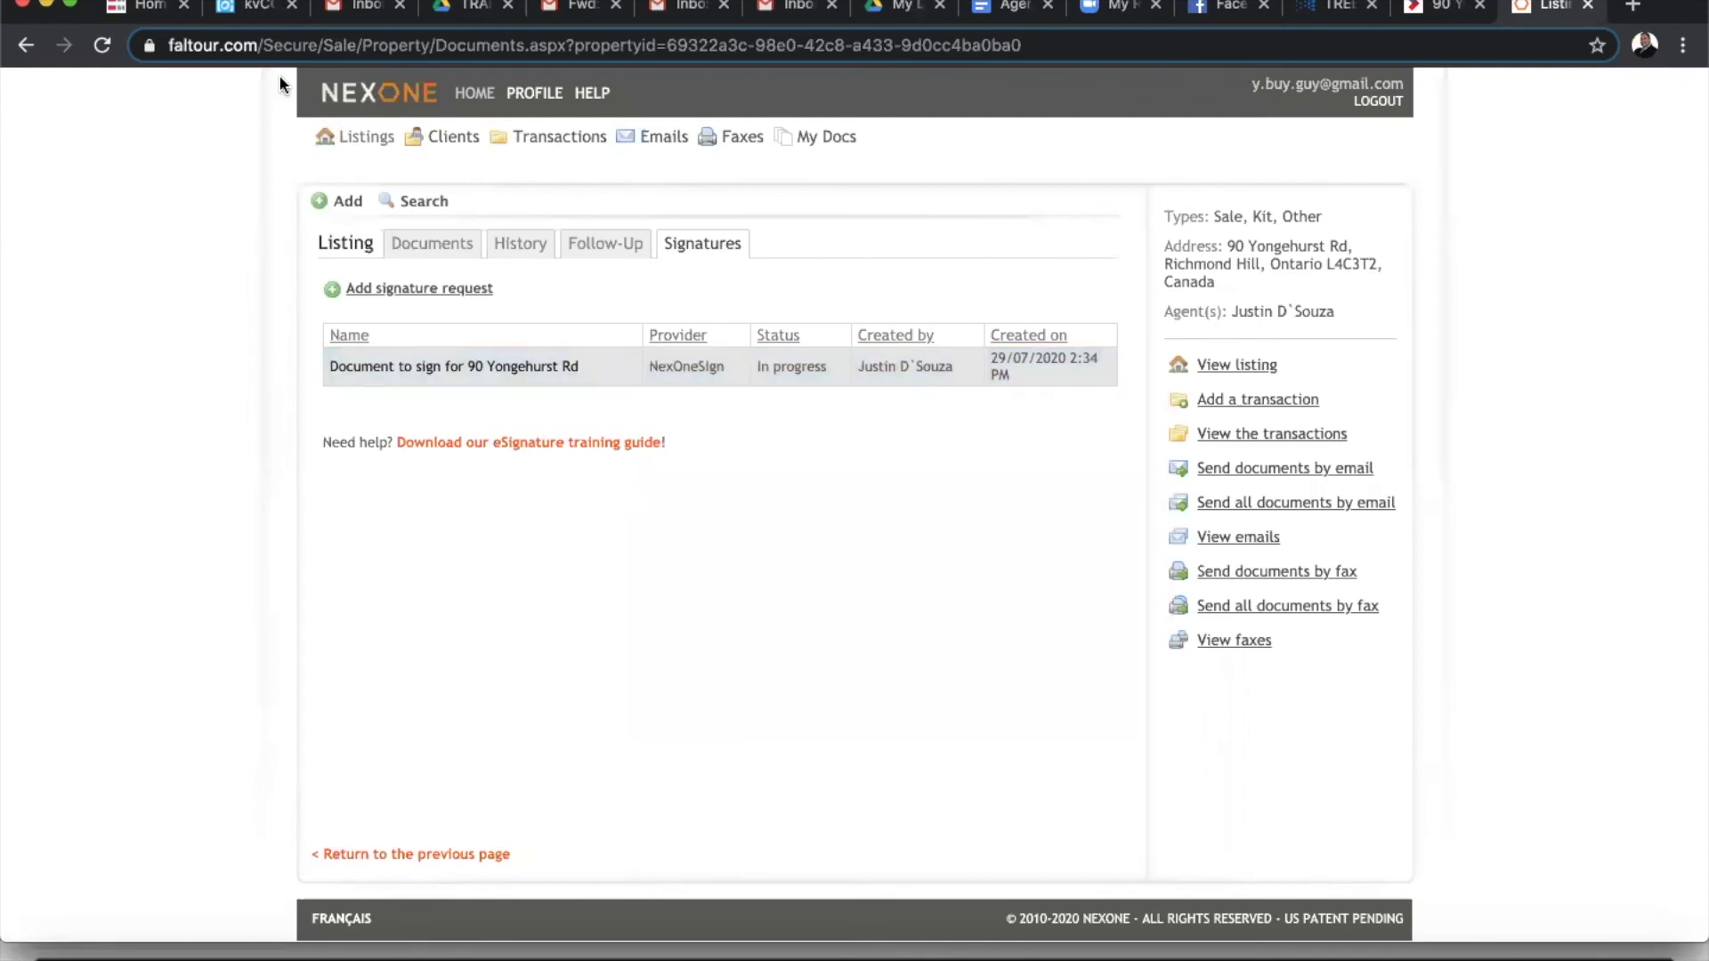
- Reload the NexOne listing and open '(Ontario) 200 Listing Agreement _signed.pdf' from its documents
click(103, 45)
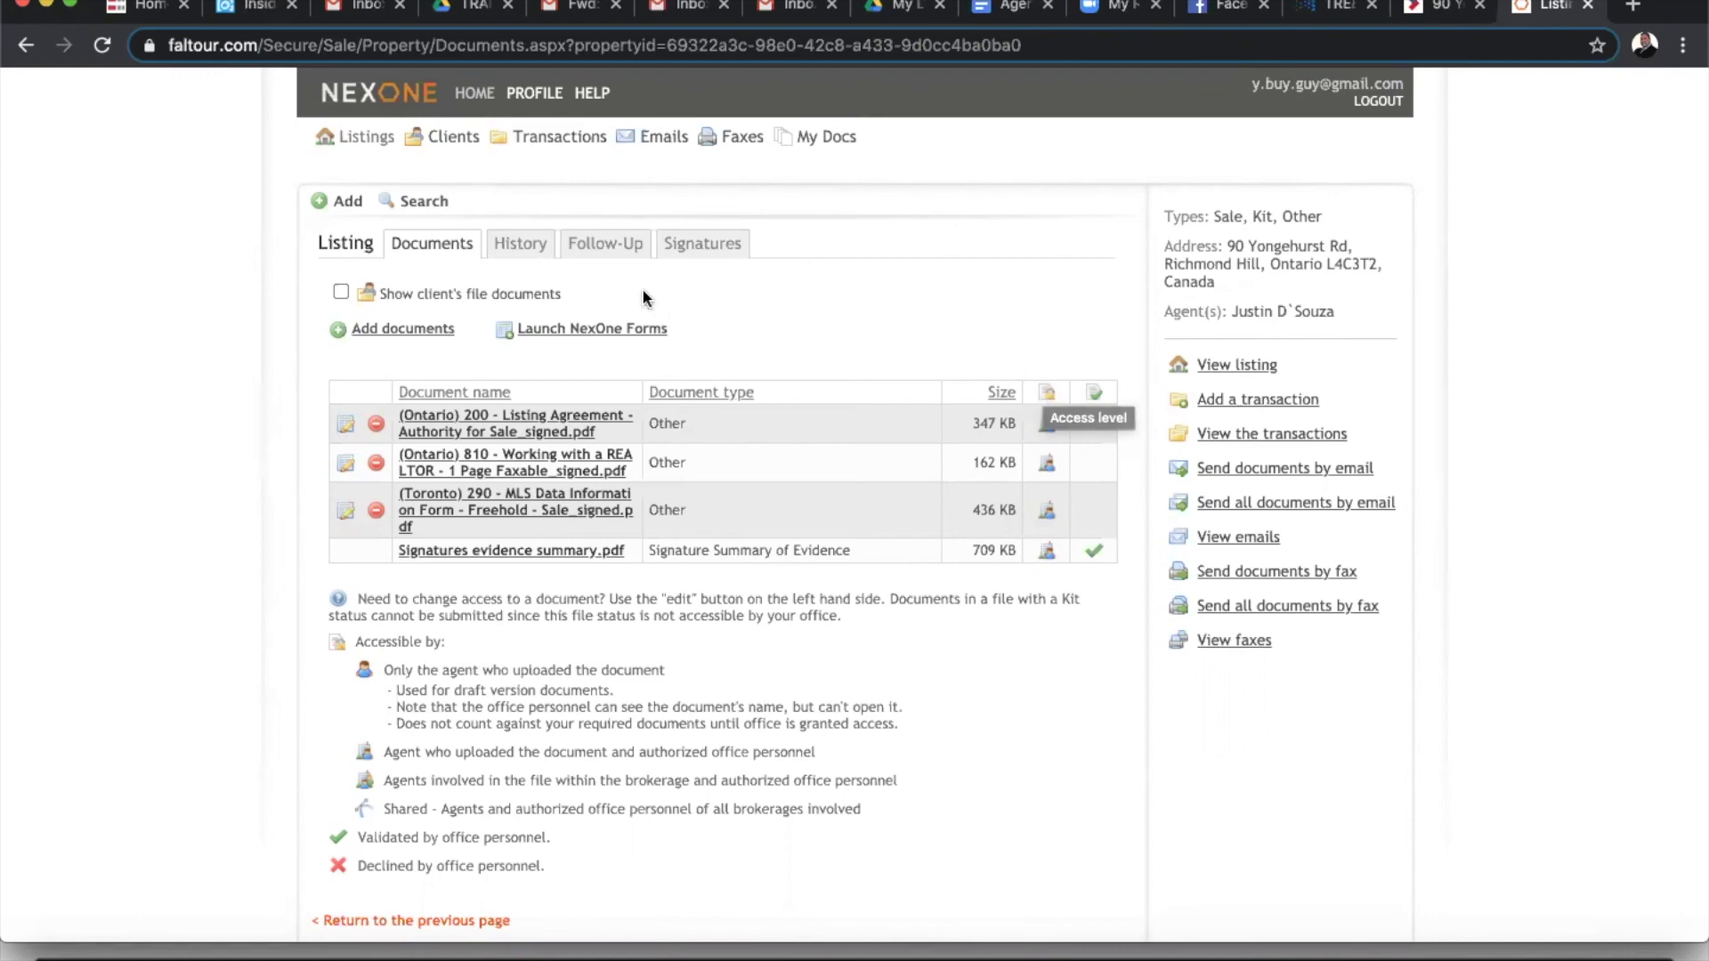
click(490, 421)
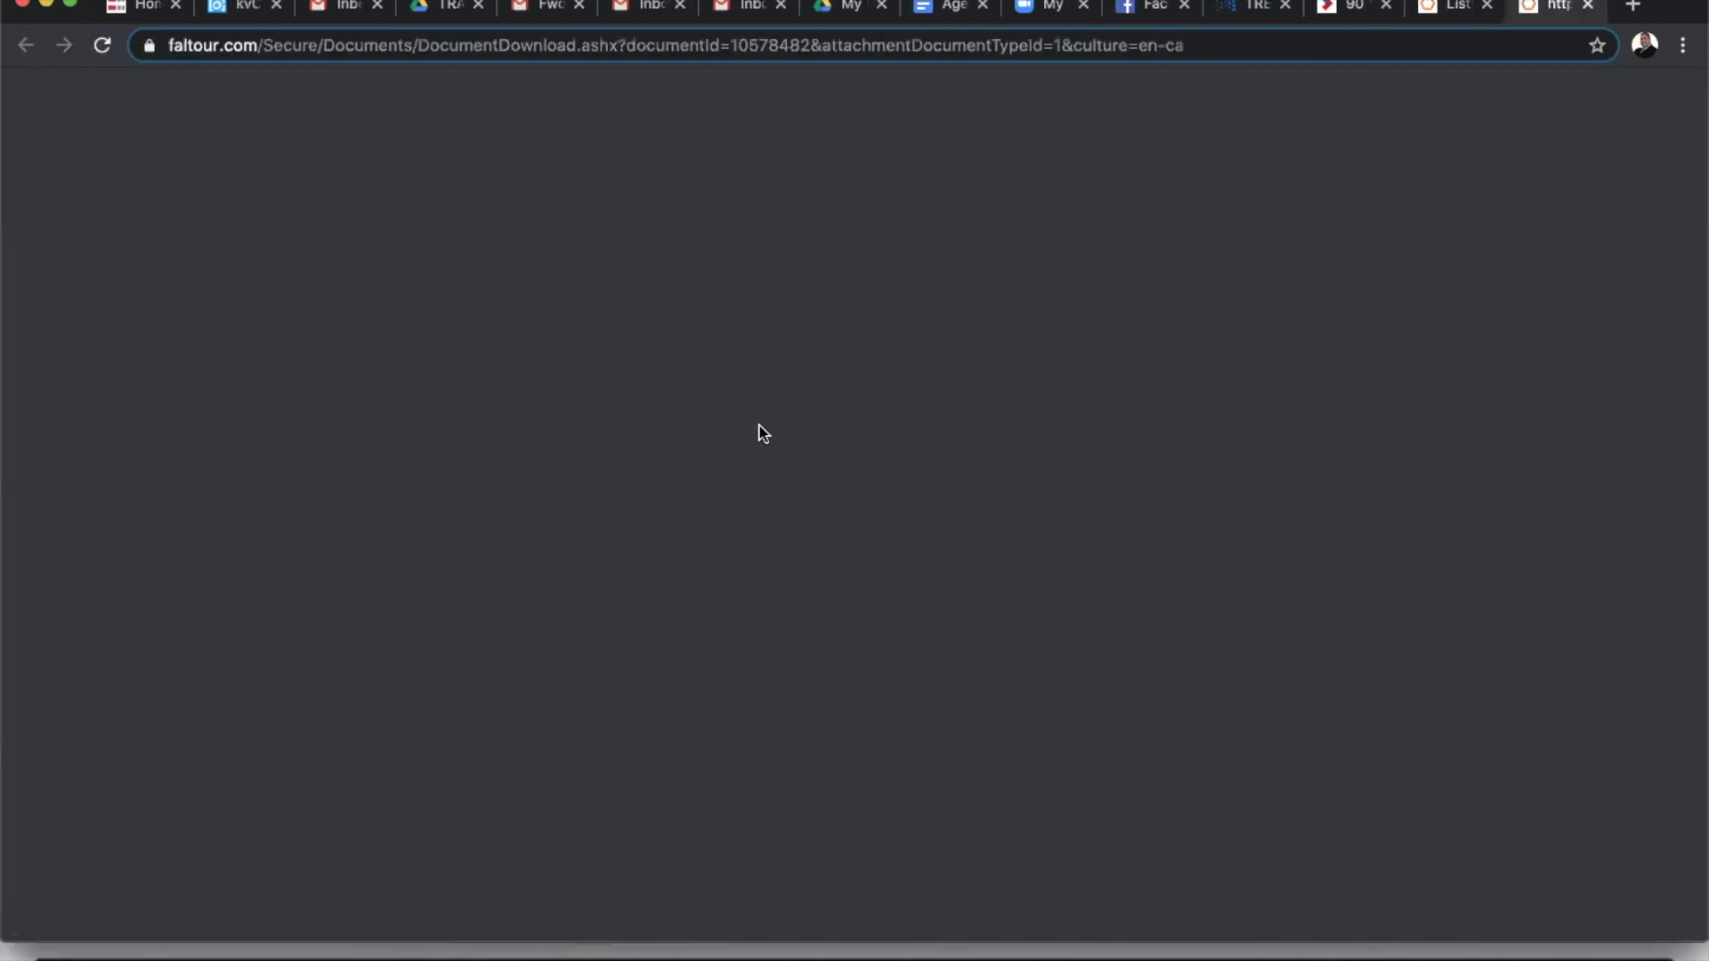
- Review page 1 of the signed Form 200 Listing Agreement and the sellers' initials, then close the PDF
scroll(879, 493, down, 3)
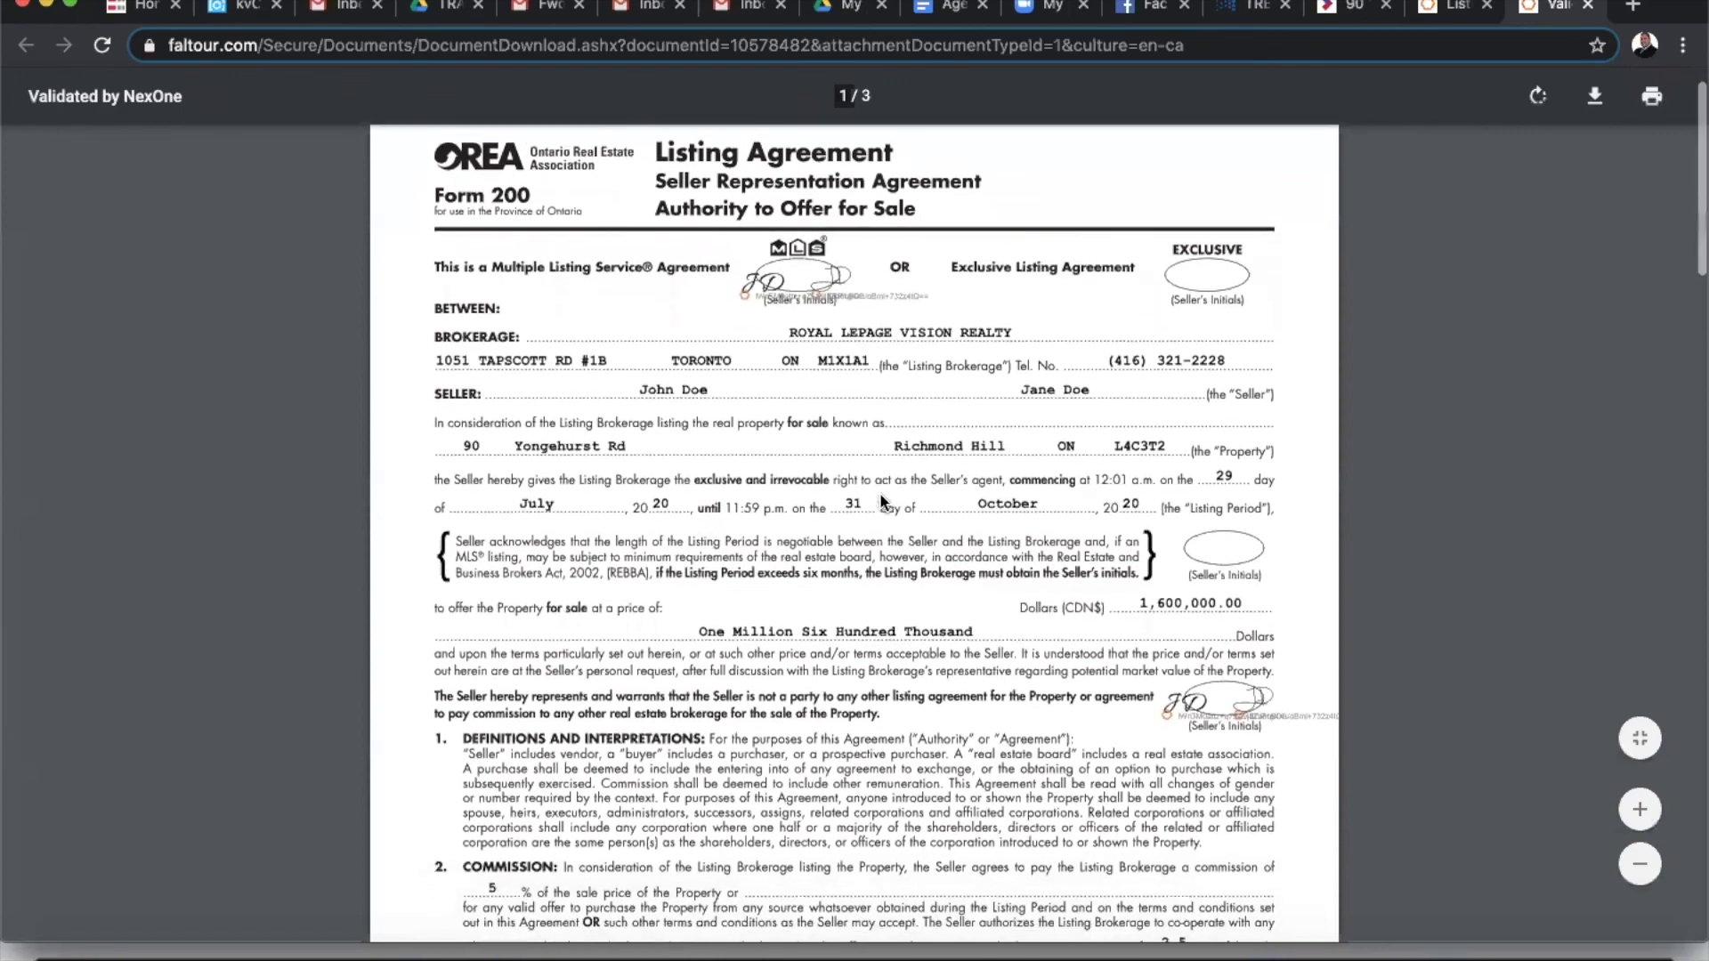
scroll(959, 397, down, 5)
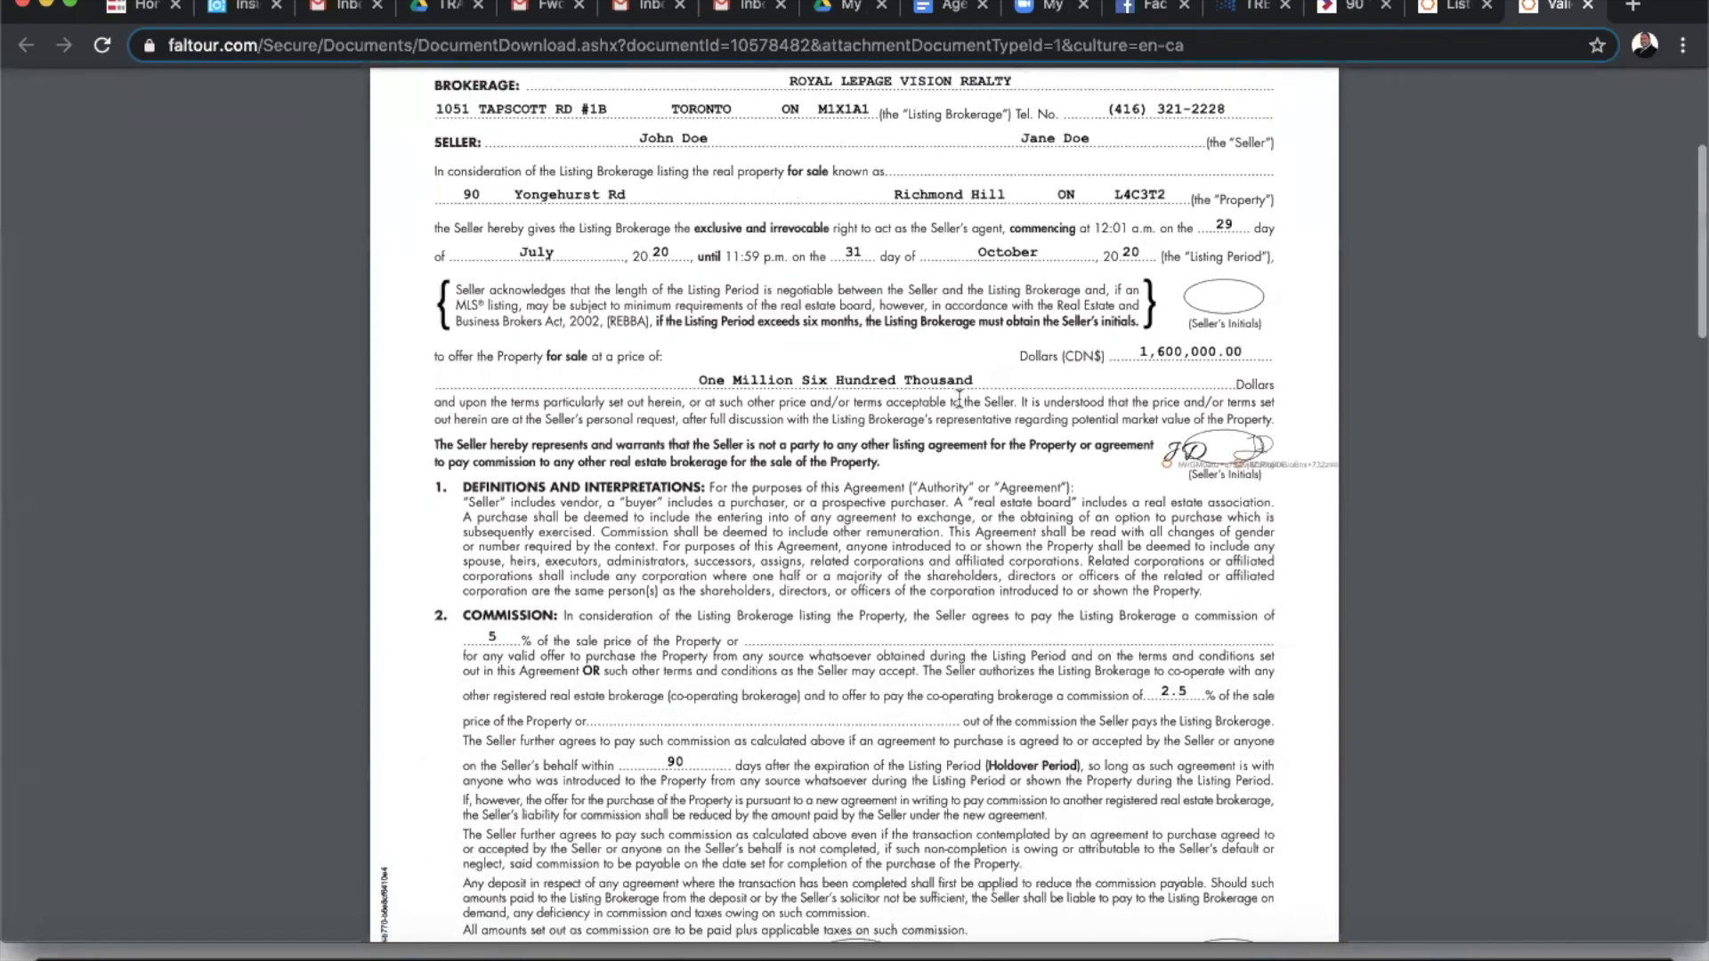
scroll(1237, 545, down, 15)
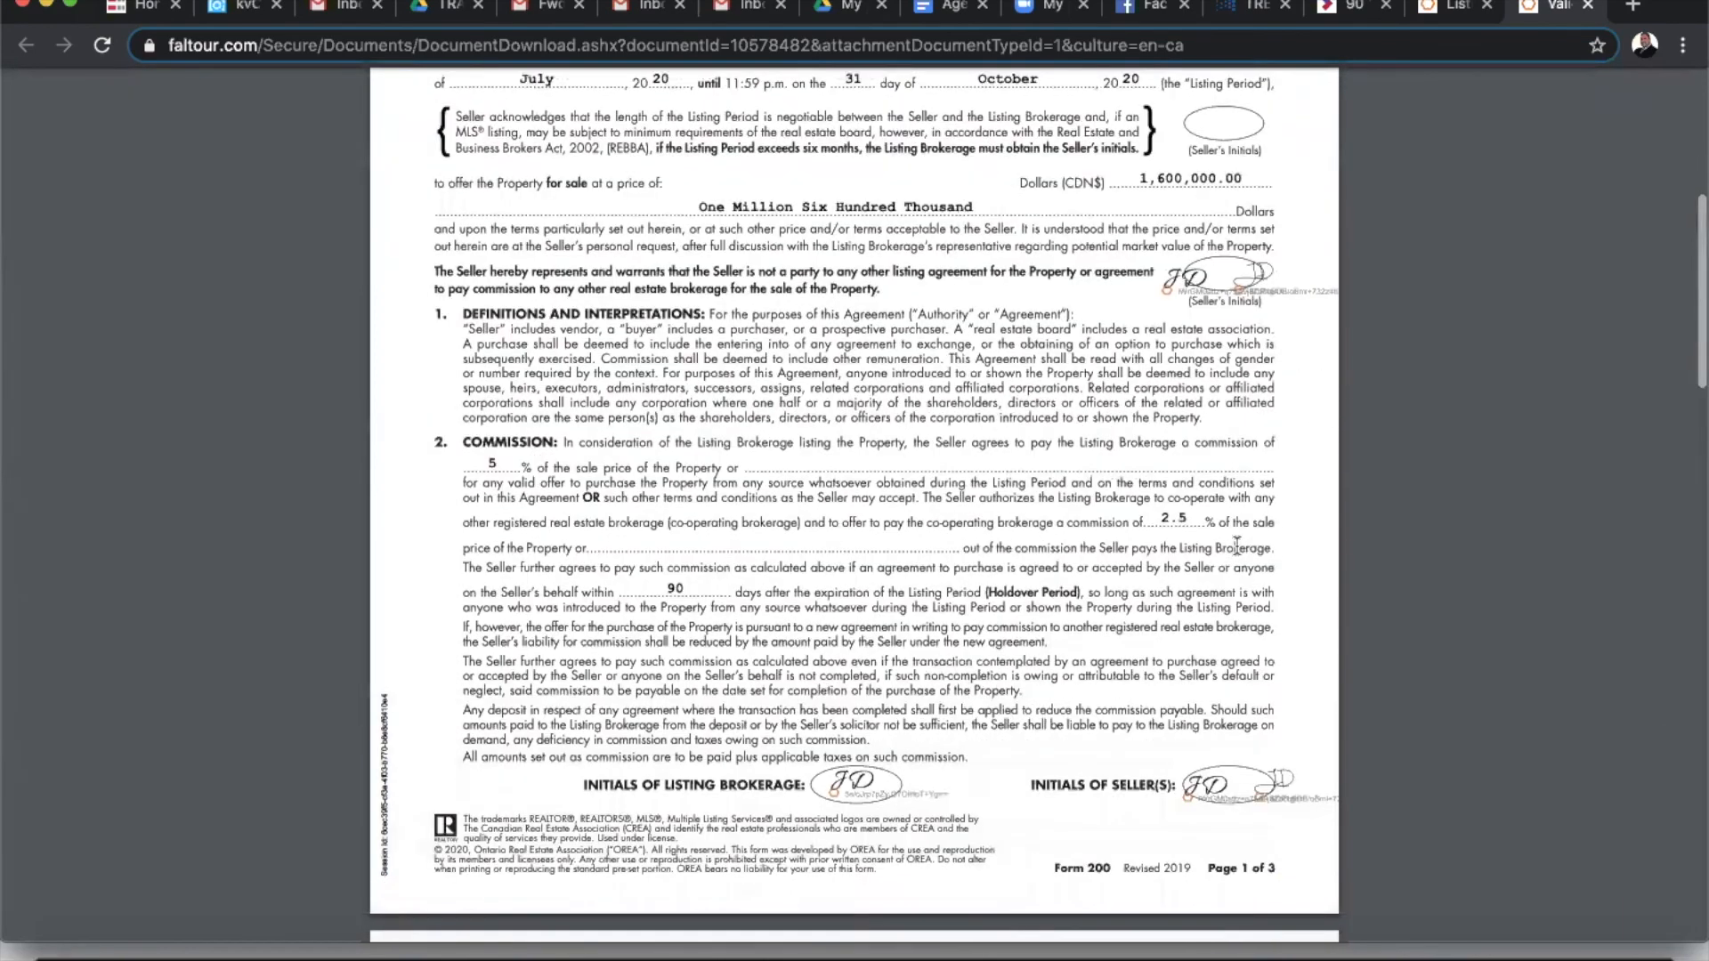
scroll(1236, 545, up, 20)
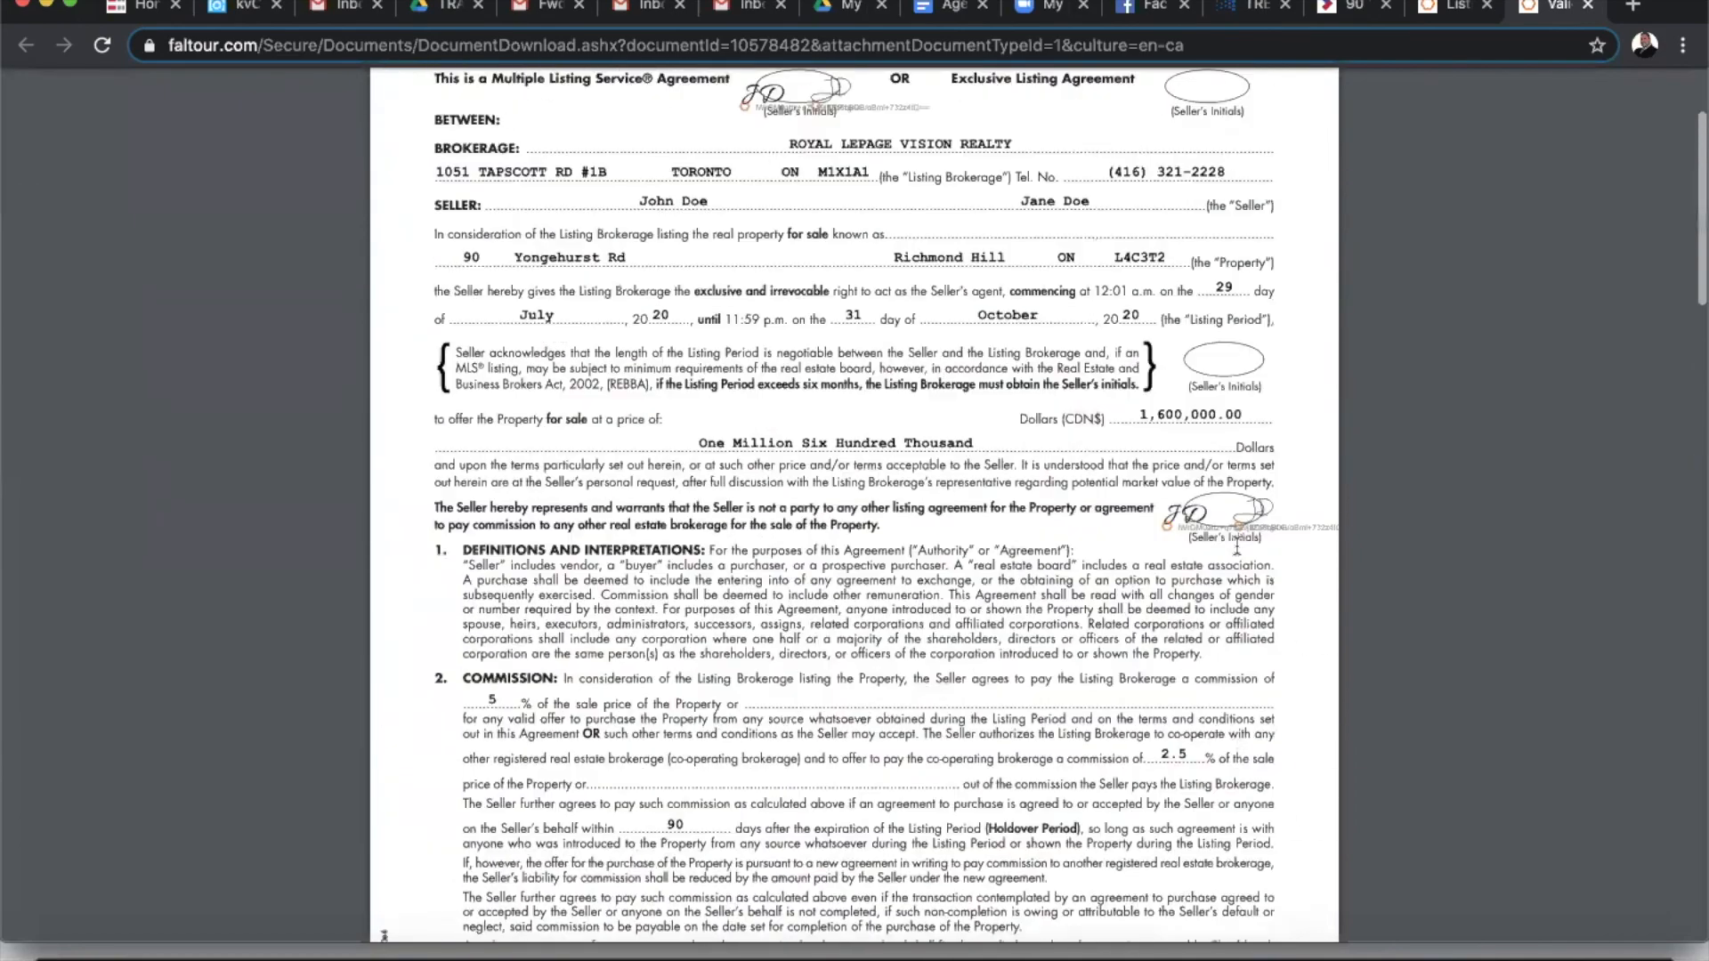
click(1587, 6)
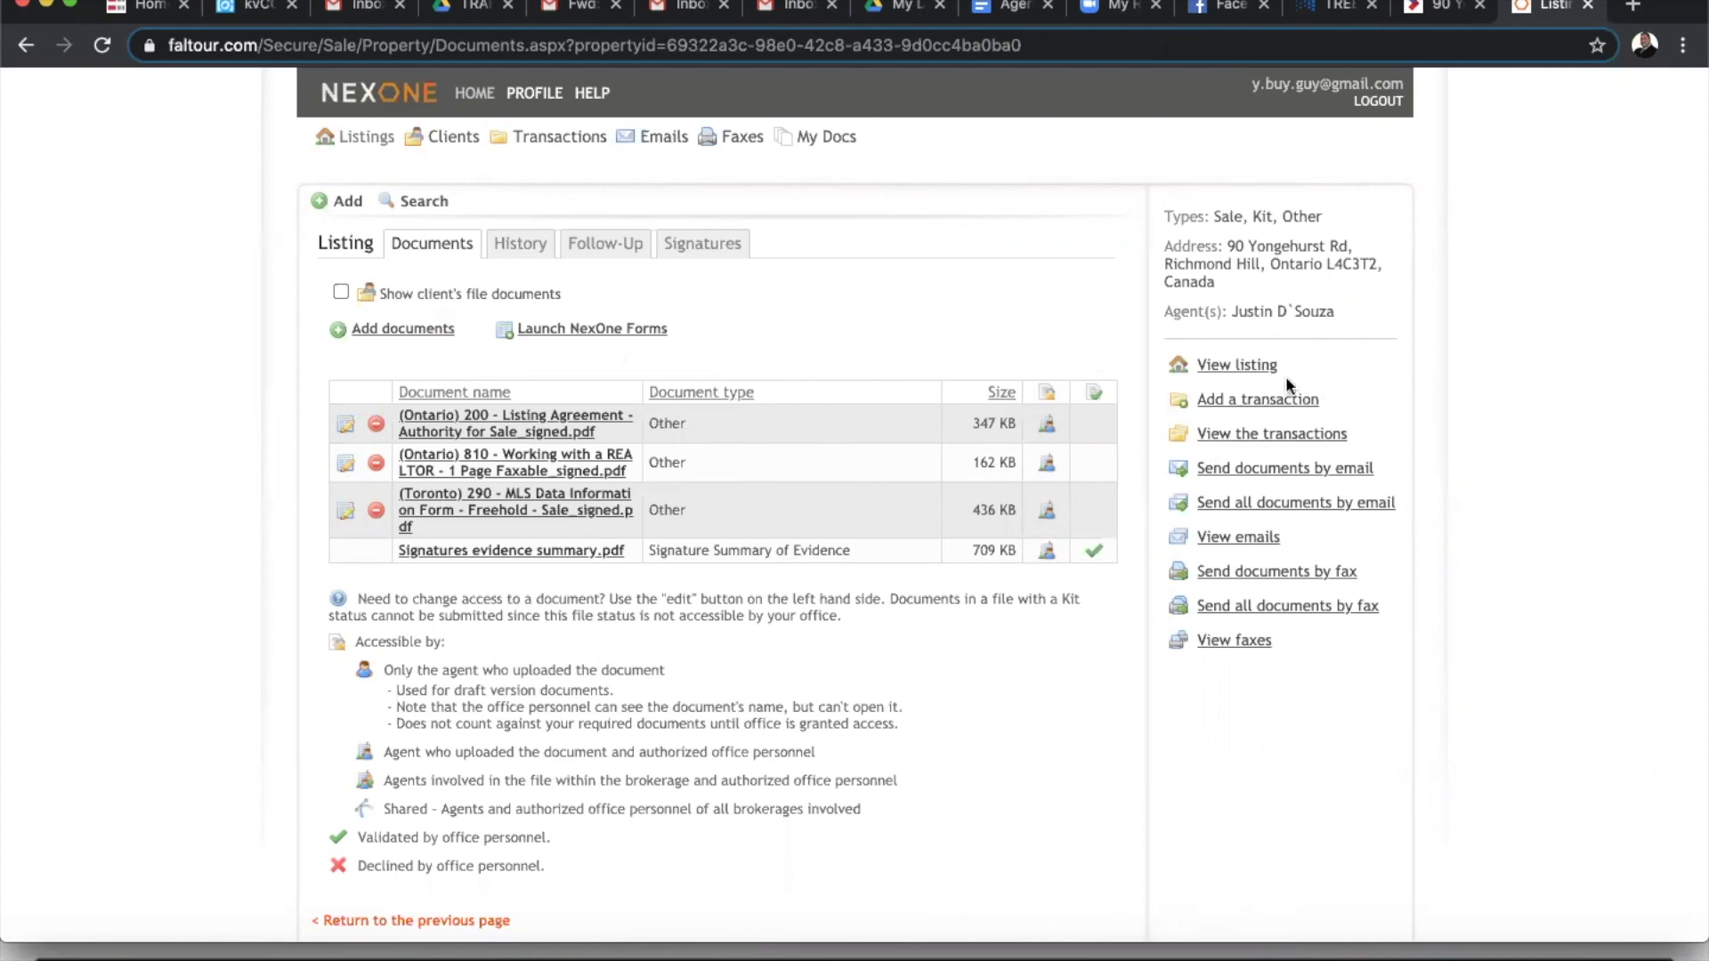
click(1240, 372)
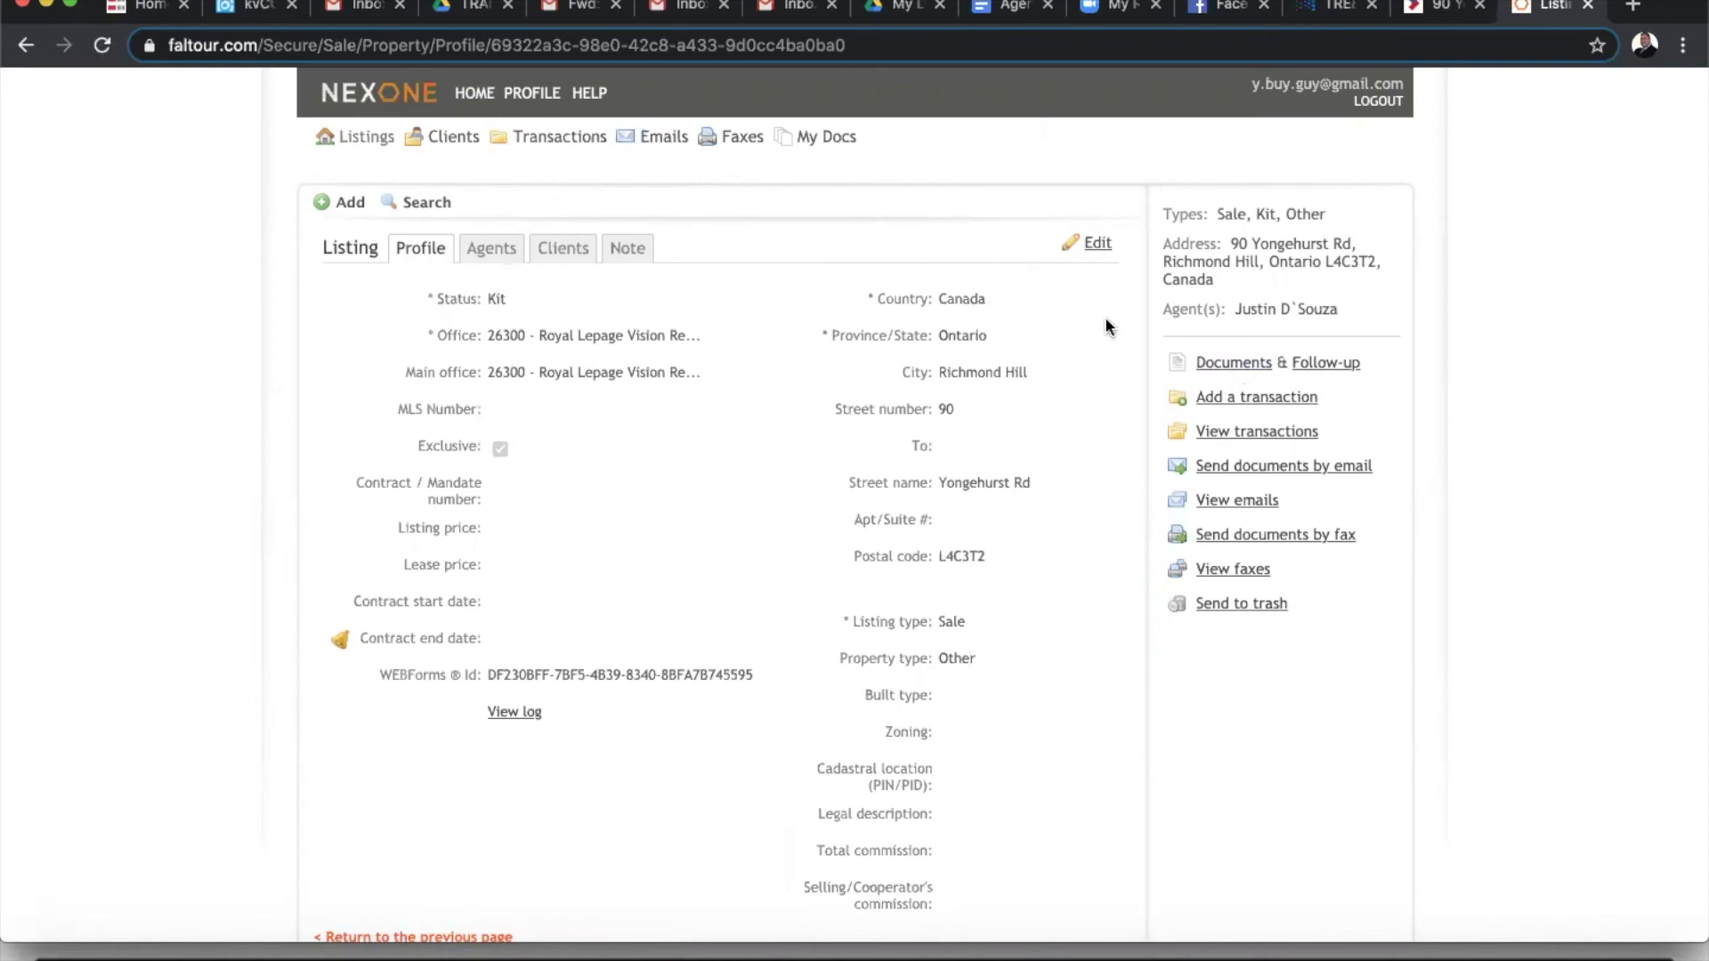
click(1101, 248)
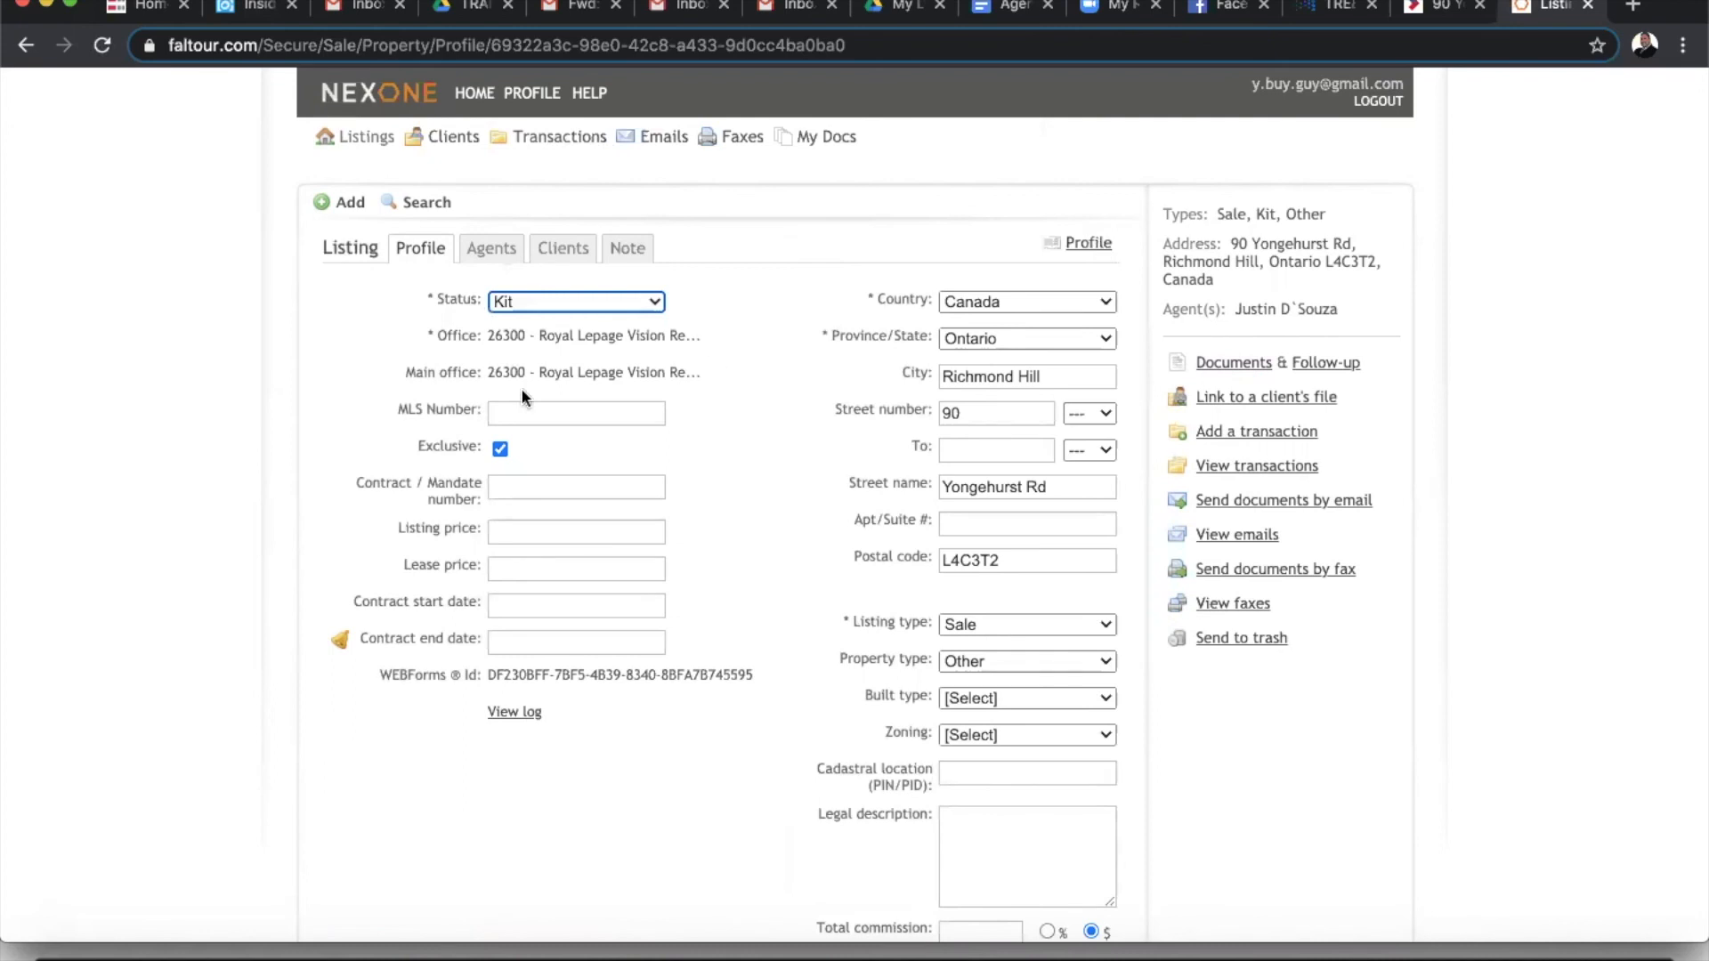
click(572, 303)
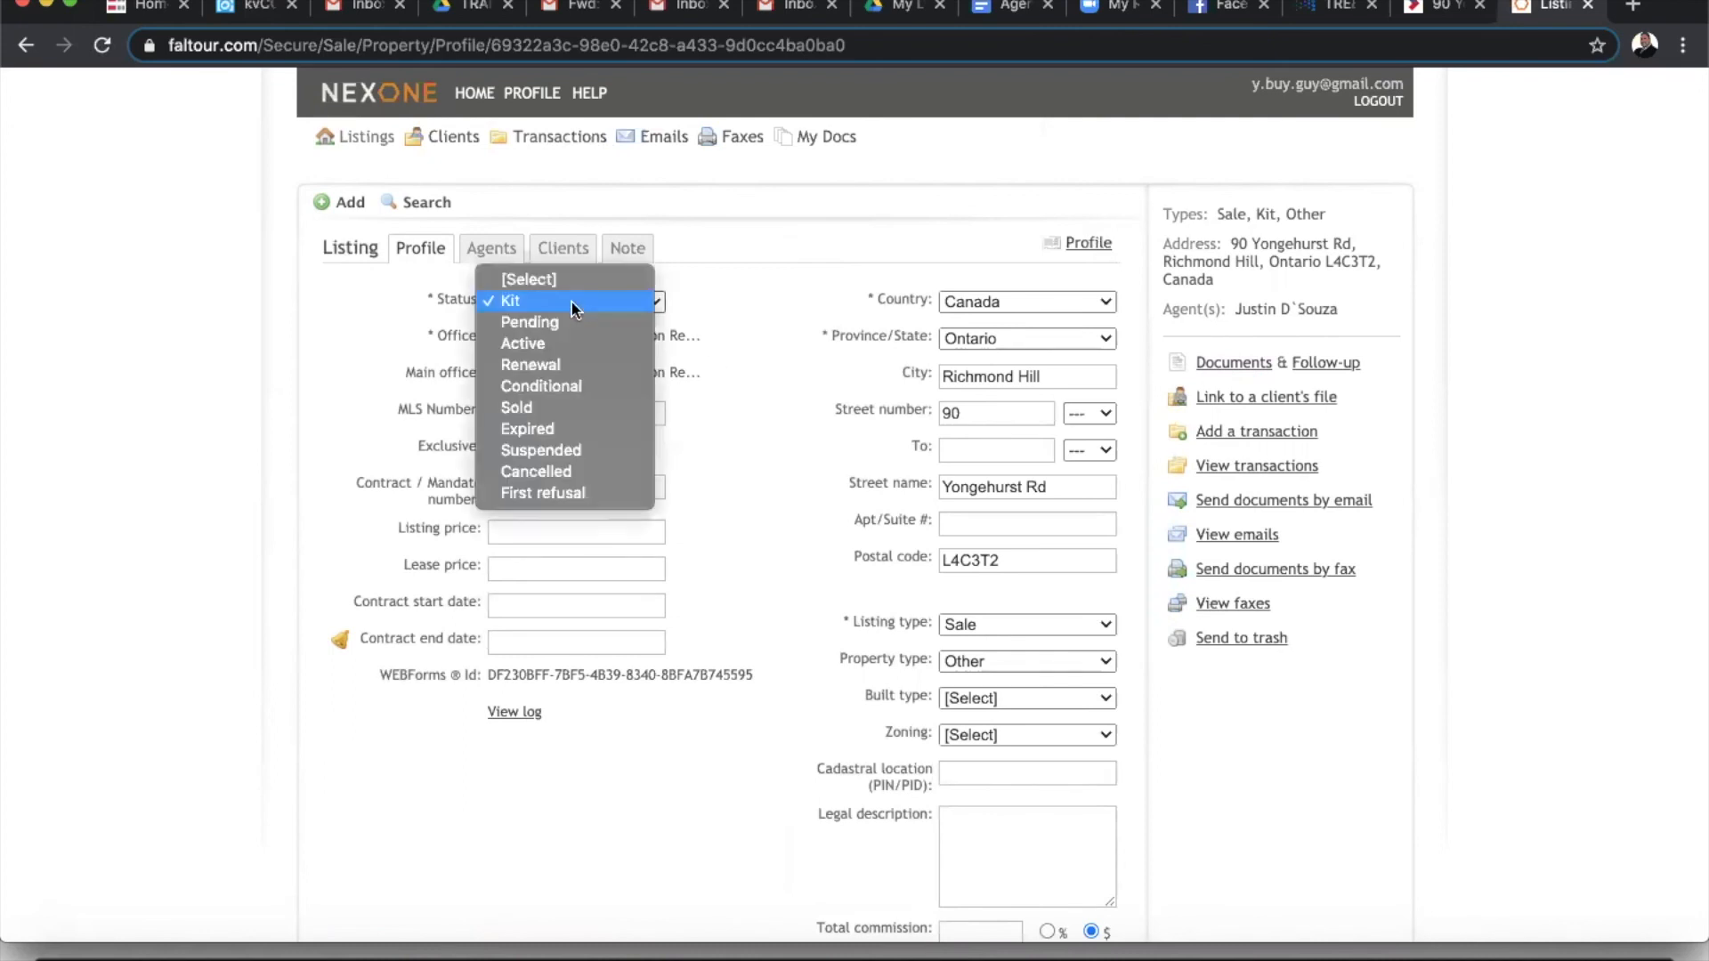
click(730, 274)
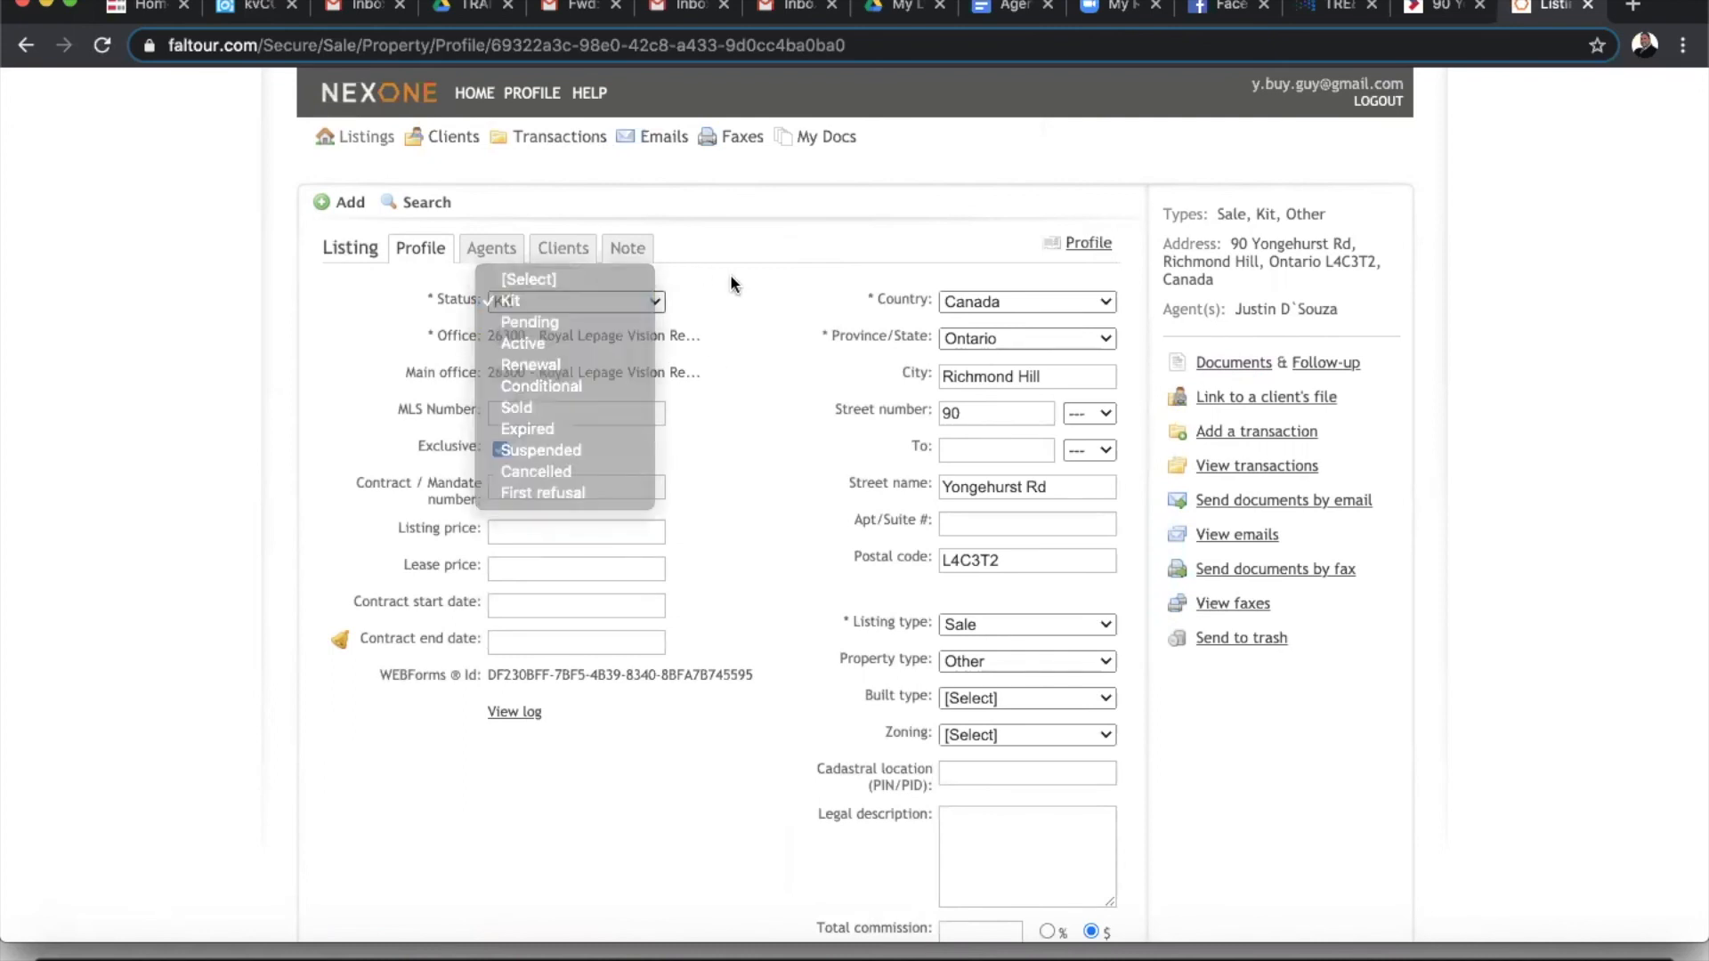
scroll(797, 429, down, 3)
click(1087, 827)
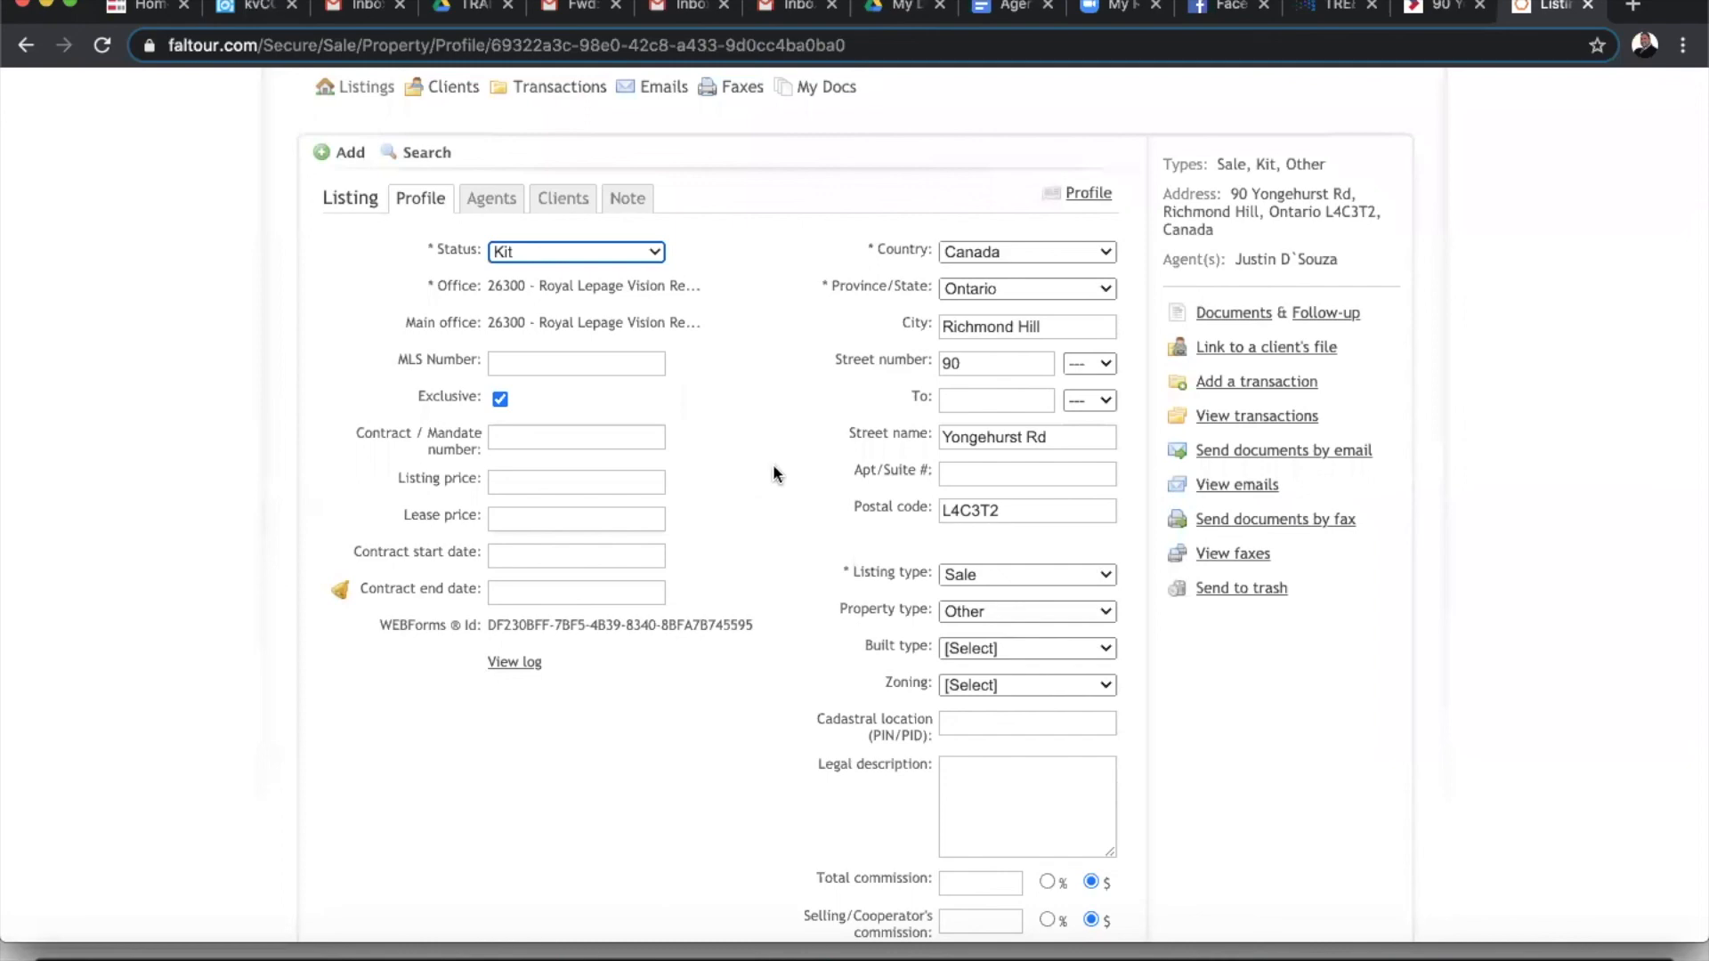
click(1440, 7)
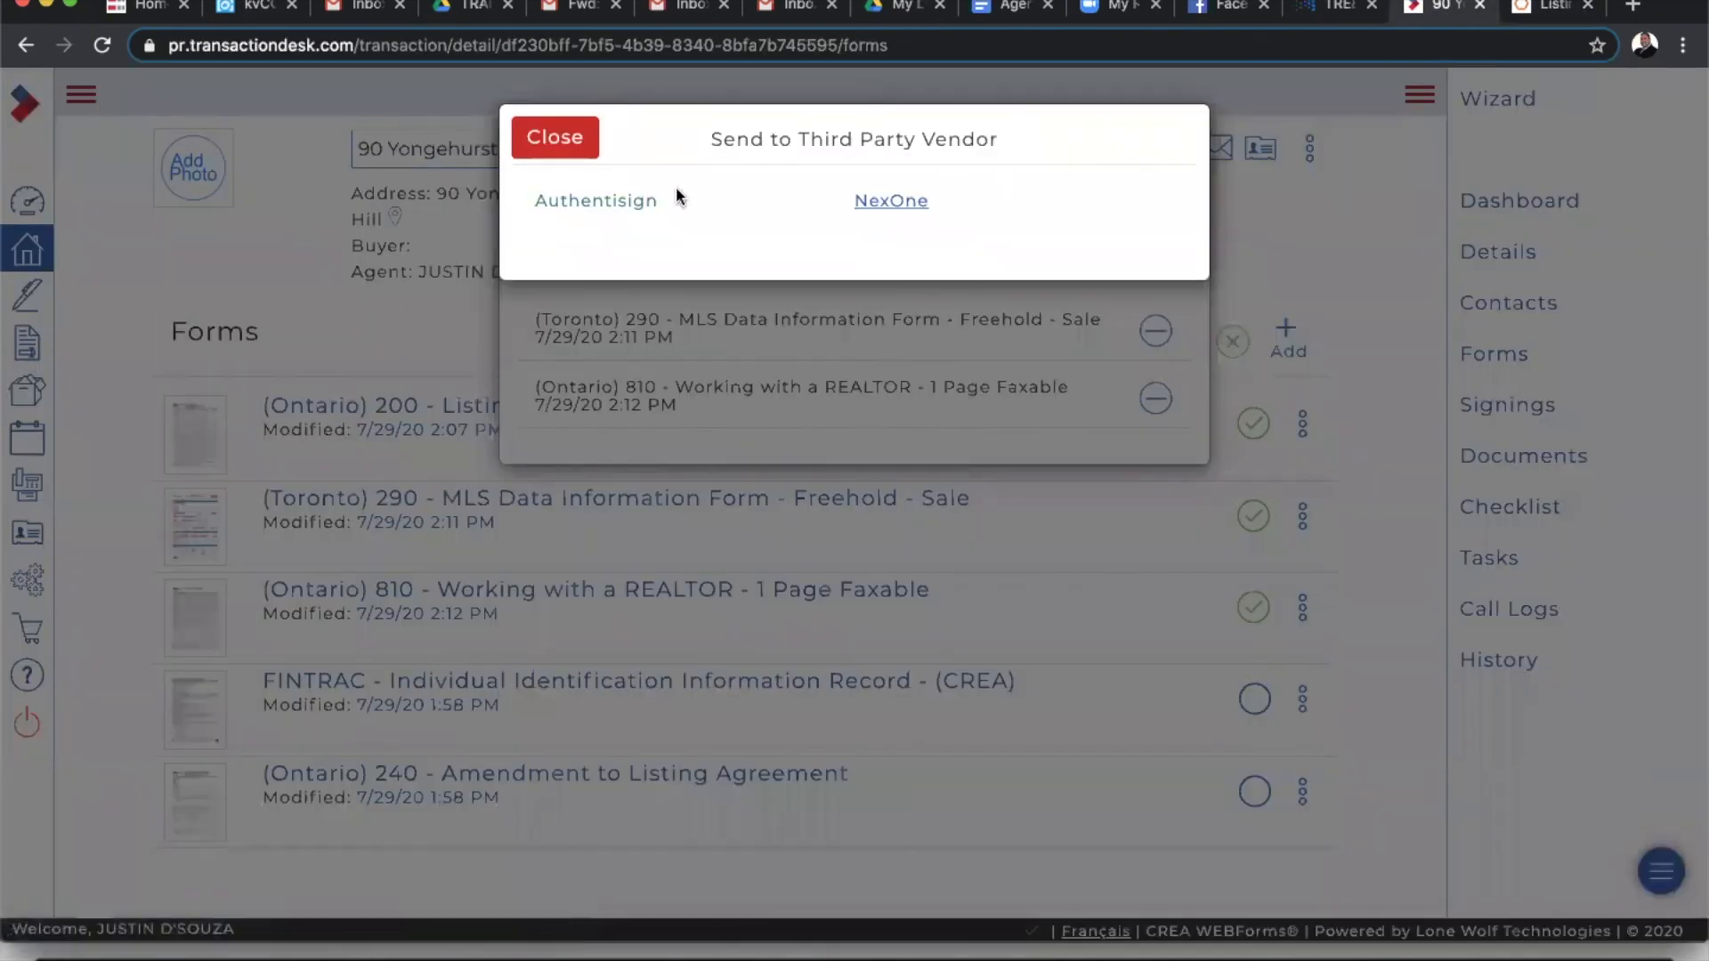
- Close the Send to Third Party Vendor and Transaction Forms dialogs, then return to the NexOne listing profile
click(545, 142)
click(570, 134)
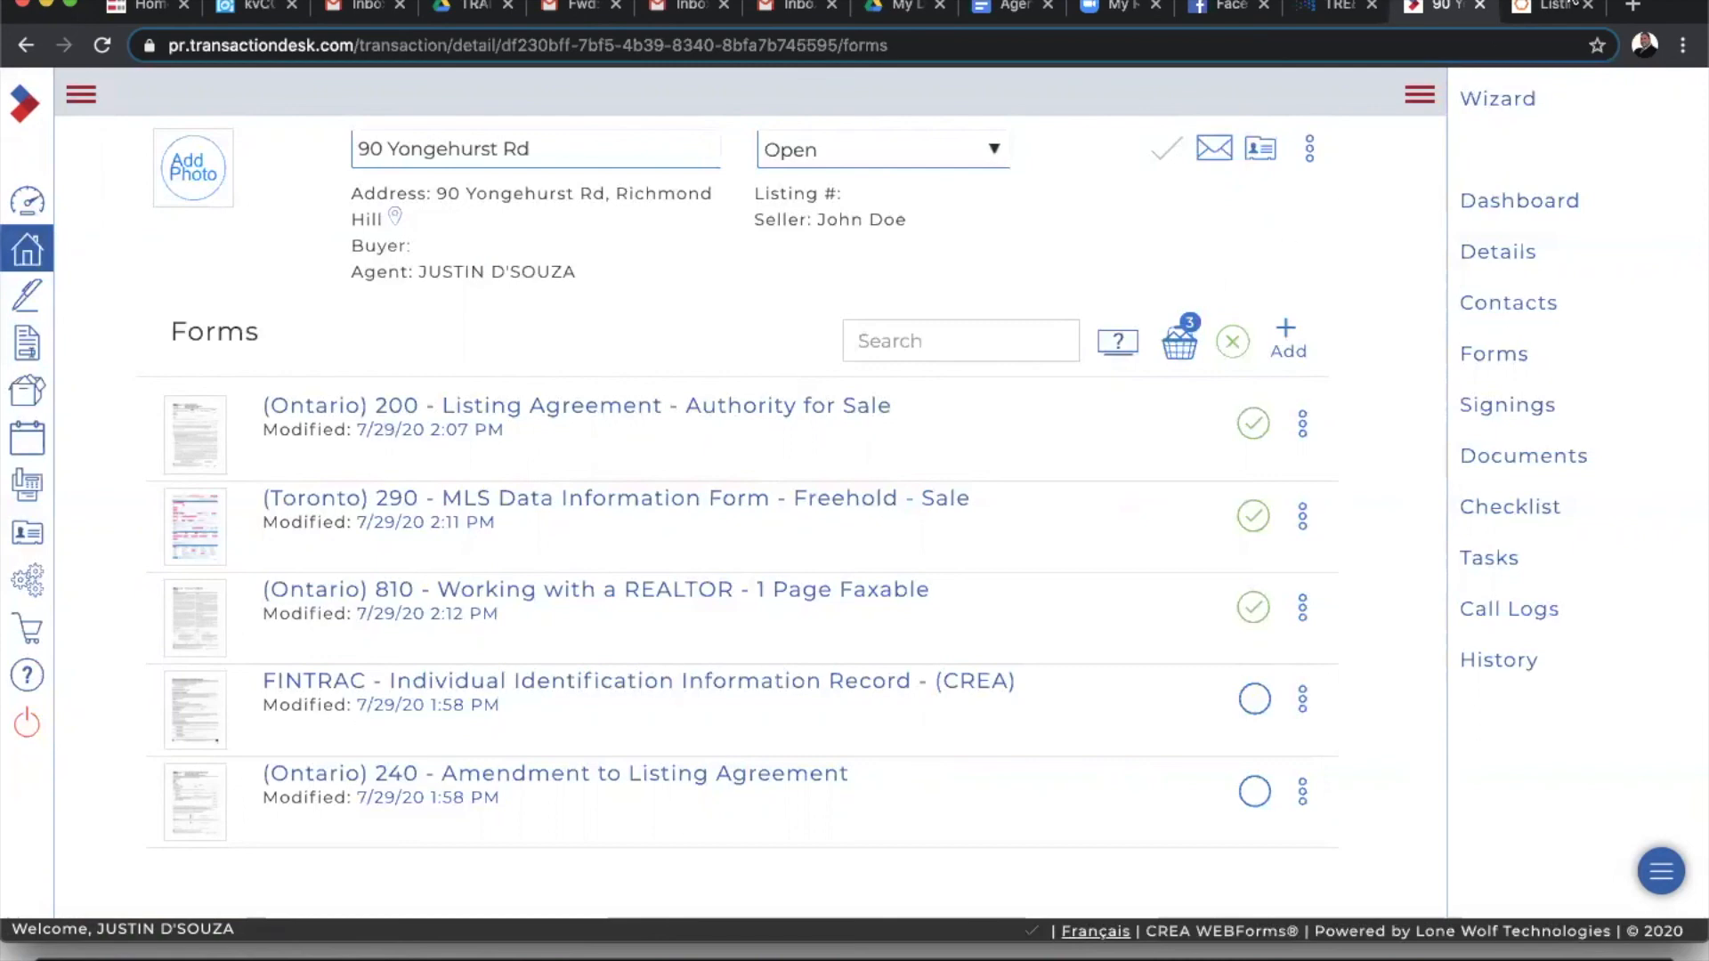
click(1558, 8)
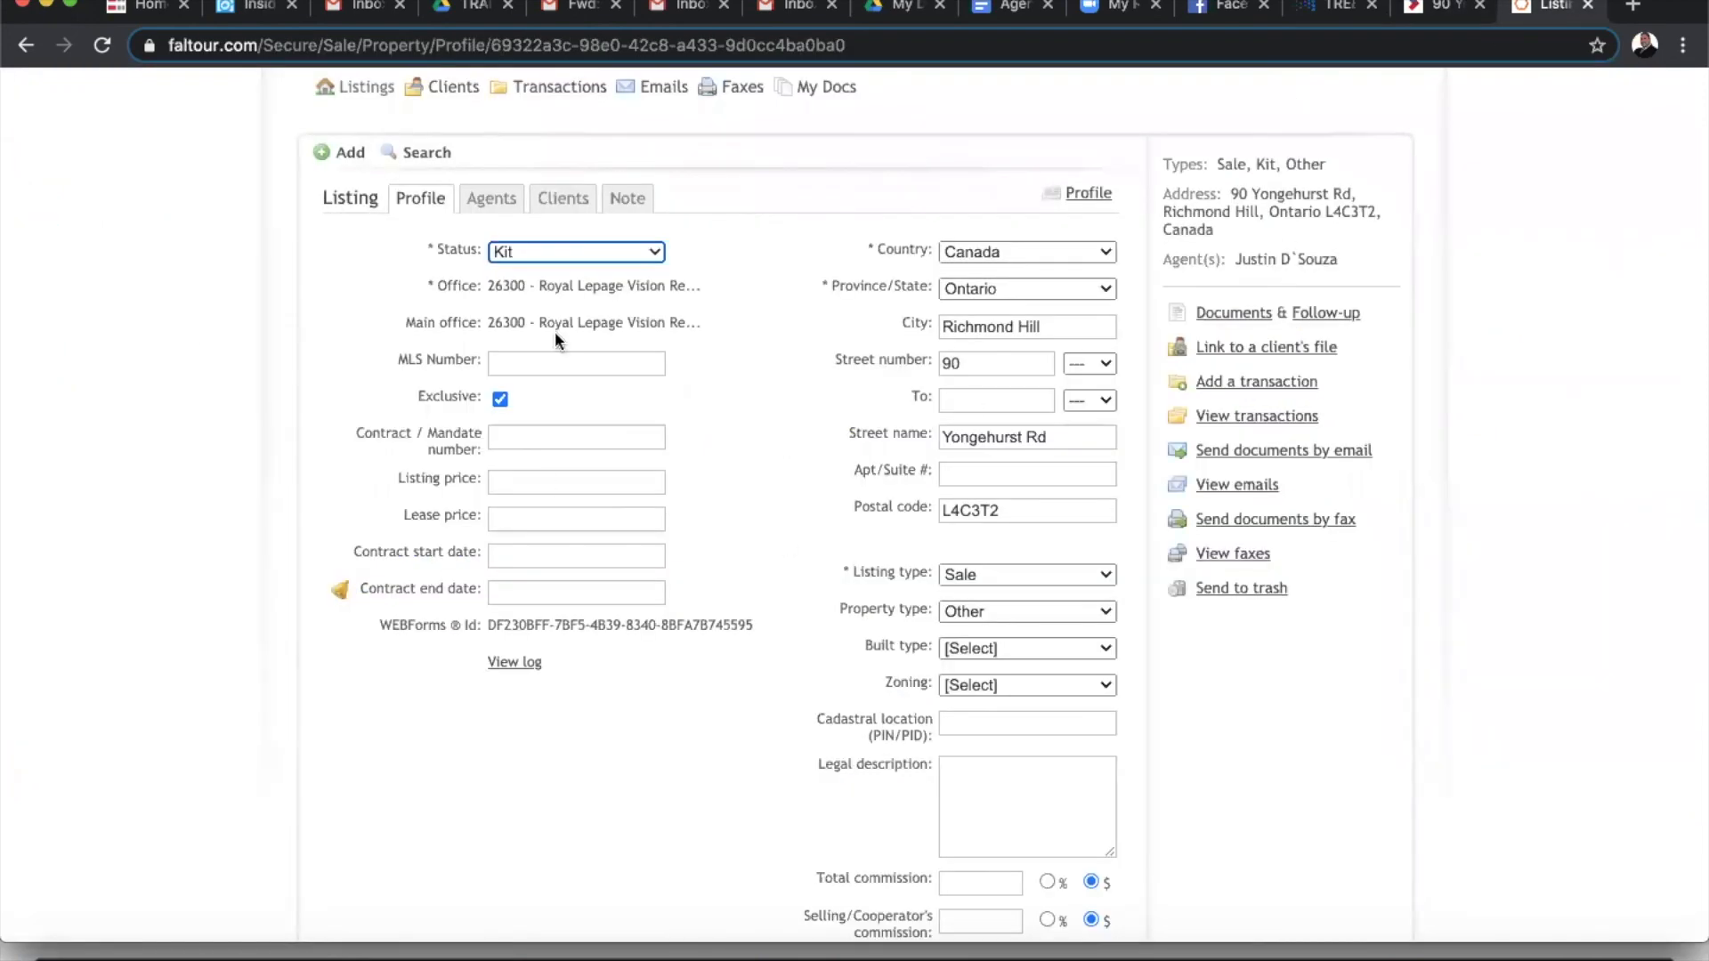